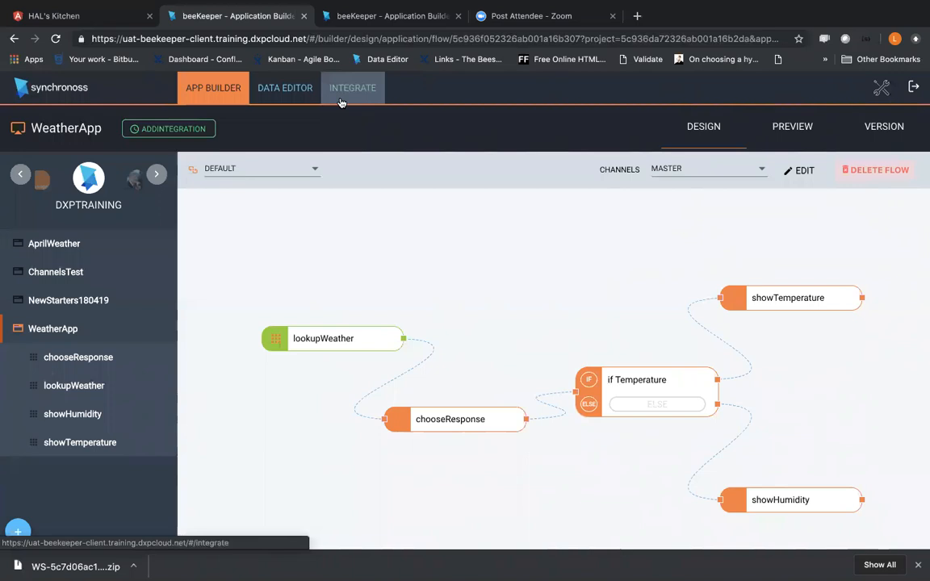
Step: Open WeatherApp's integration services, choose the OpenWeatherMap provider and select the getCityWeather service
{"action": "left_click", "coordinate": [341, 100]}
{"action": "left_click", "coordinate": [363, 178]}
{"action": "left_click", "coordinate": [362, 179]}
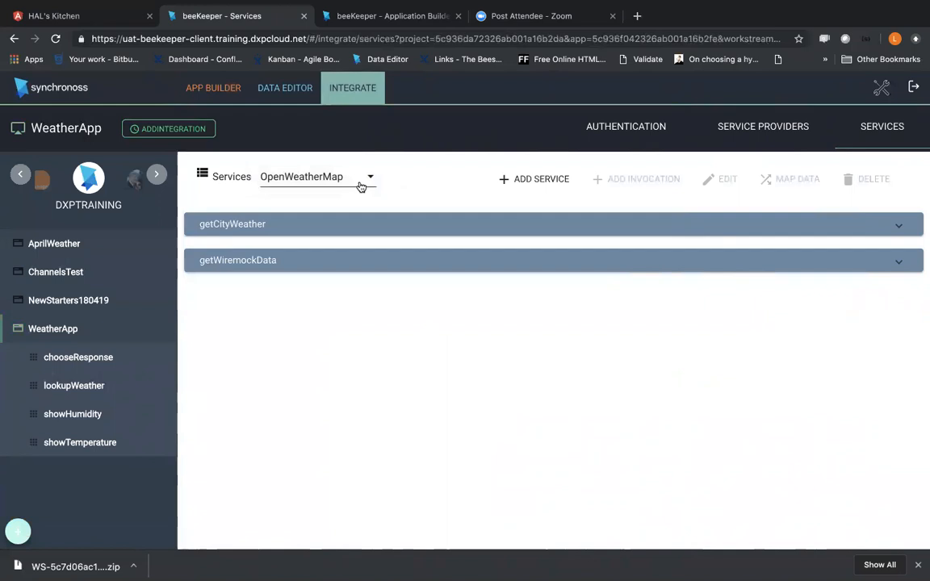
{"action": "left_click", "coordinate": [267, 235]}
Step: Return to WeatherApp's default flow diagram and look over its connected features
{"action": "left_click", "coordinate": [66, 383]}
{"action": "left_click", "coordinate": [61, 328]}
{"action": "left_click_drag", "start_coordinate": [399, 459], "coordinate": [334, 444]}
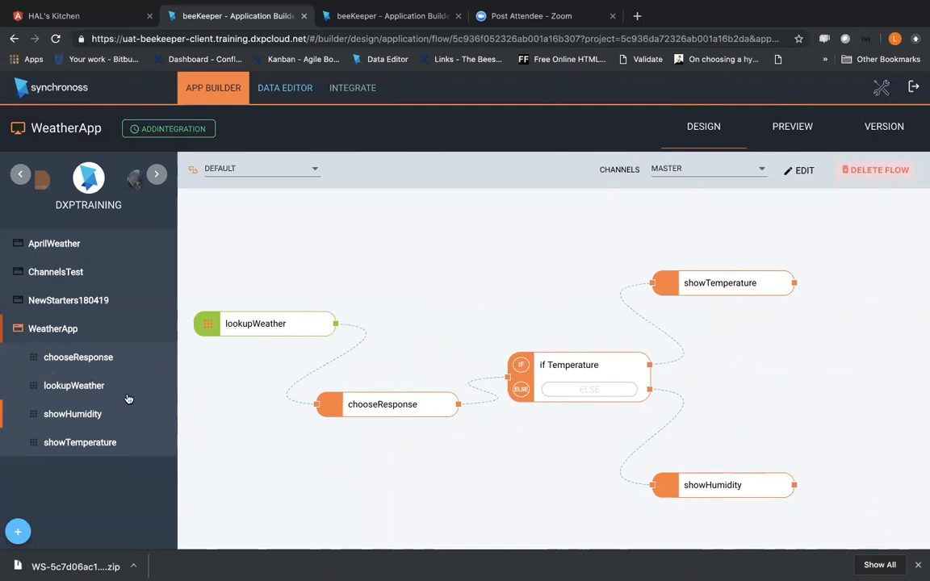
Step: Open the getCityWeather step of lookupWeather and inspect the myLocation field in its weatherRequest data profile
{"action": "left_click", "coordinate": [74, 386]}
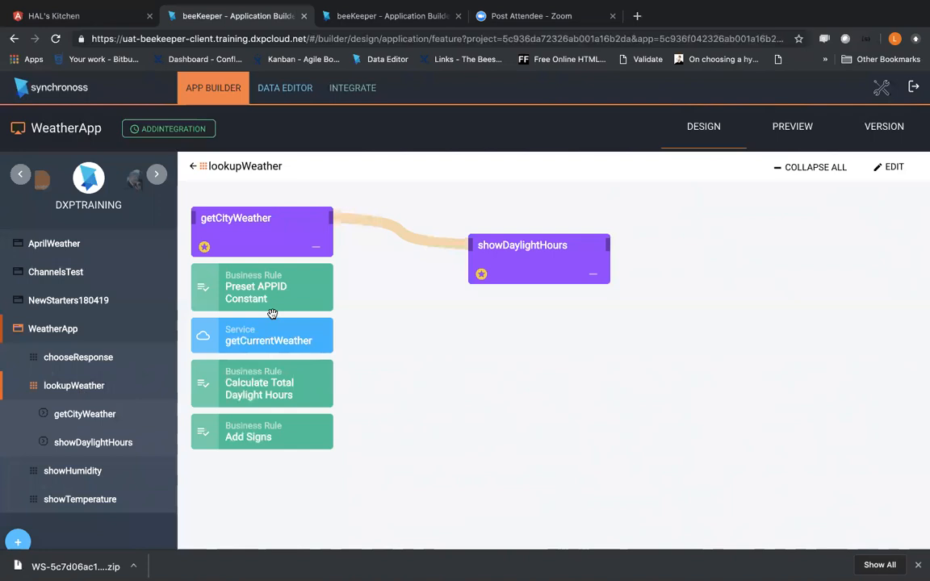
{"action": "left_click", "coordinate": [95, 414]}
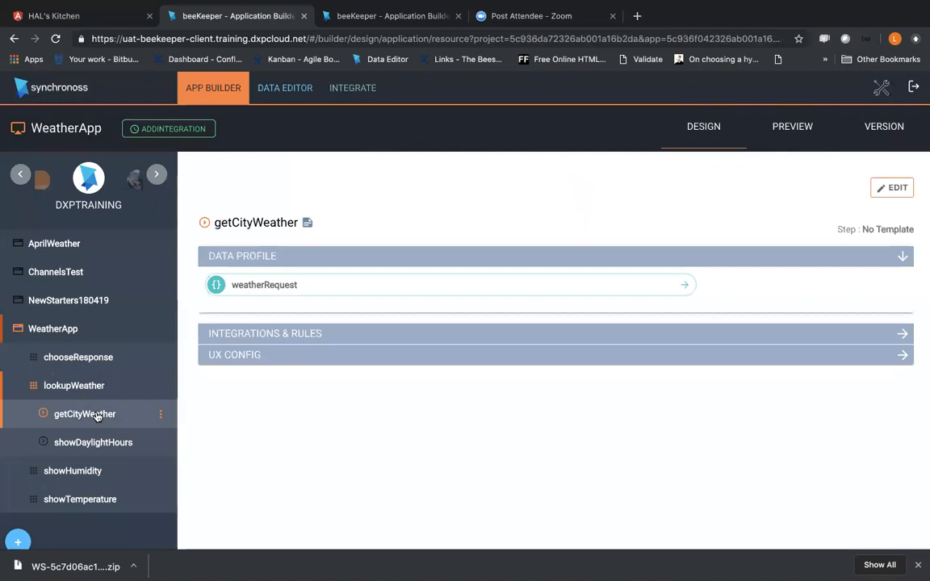
{"action": "left_click", "coordinate": [405, 289]}
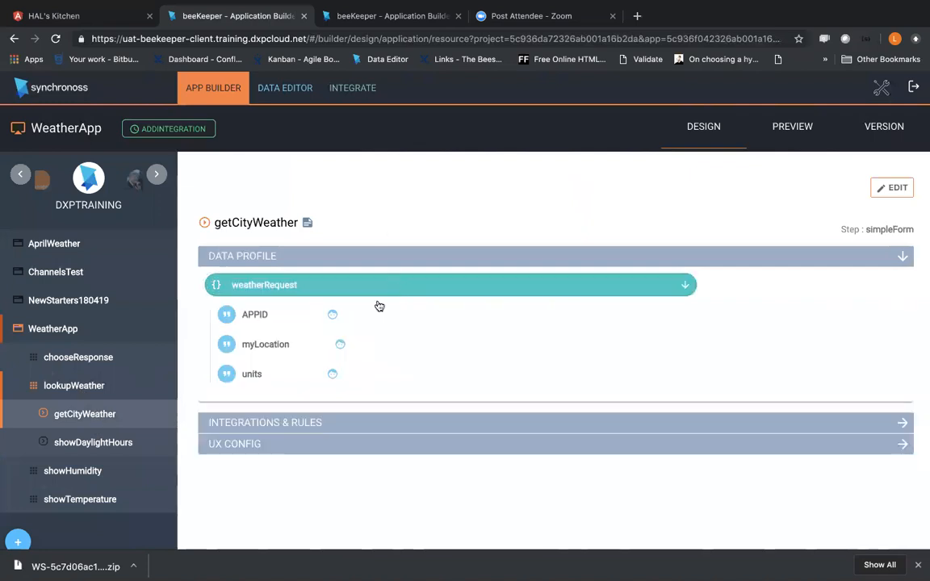
{"action": "left_click", "coordinate": [303, 354]}
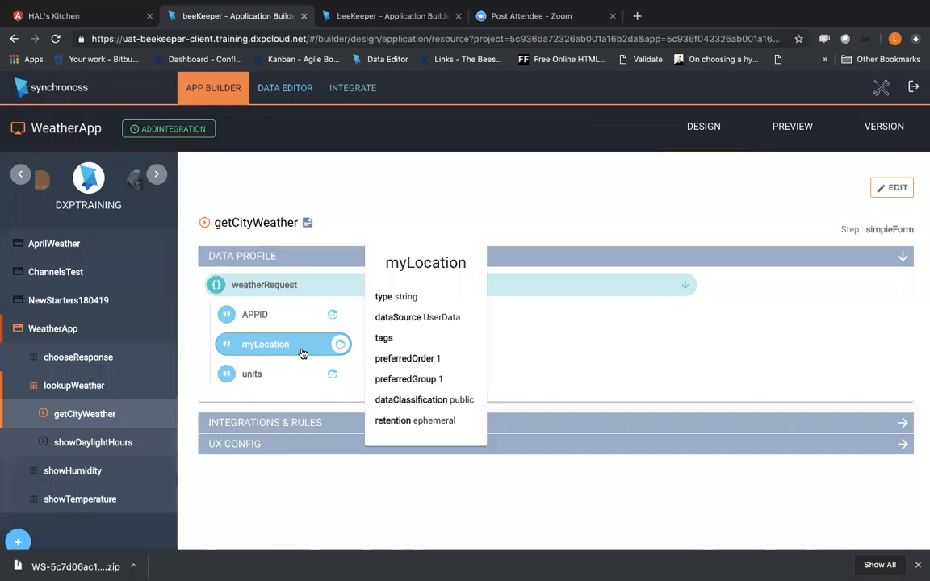
Step: Preview WeatherApp and start the available MyBF01 feature
{"action": "left_click", "coordinate": [792, 127]}
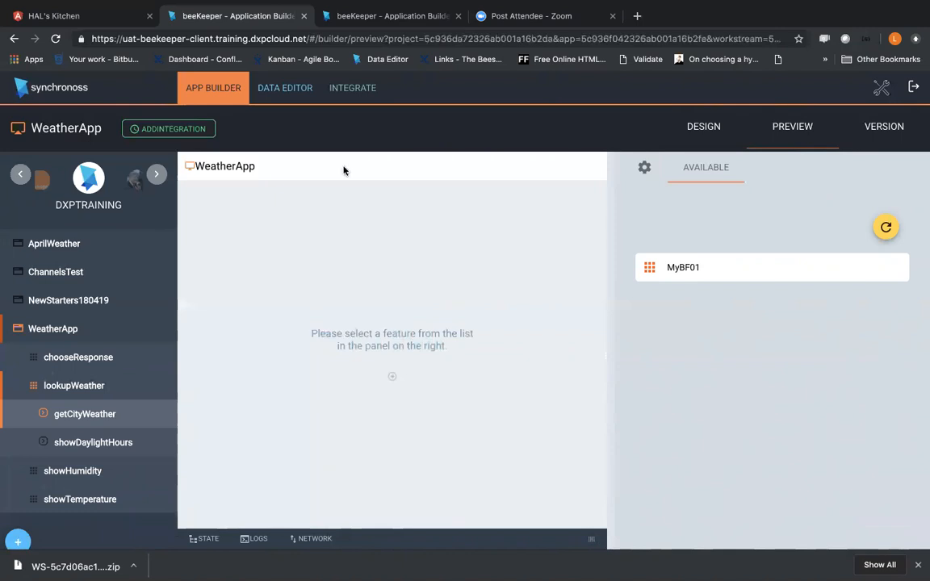
{"action": "mouse_move", "coordinate": [413, 7]}
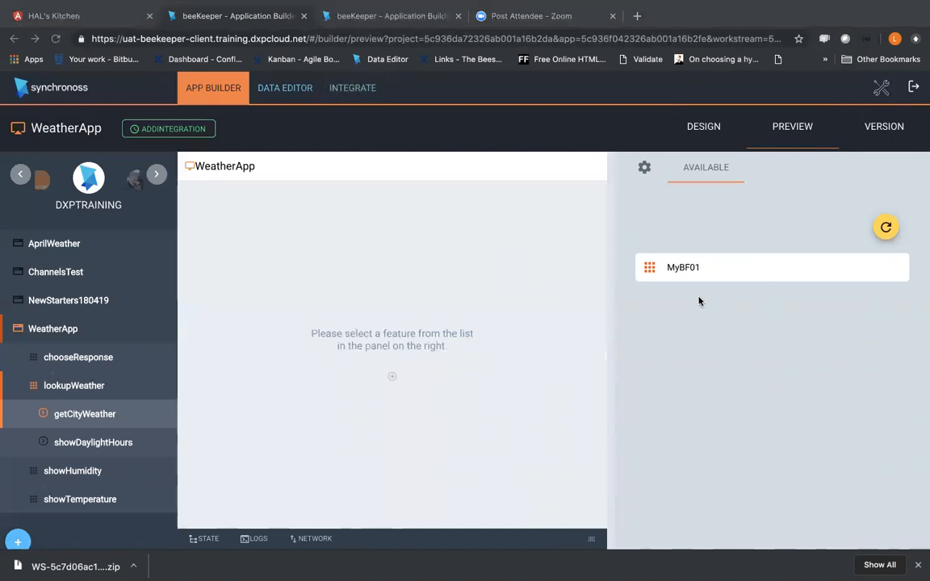
{"action": "left_click", "coordinate": [712, 134]}
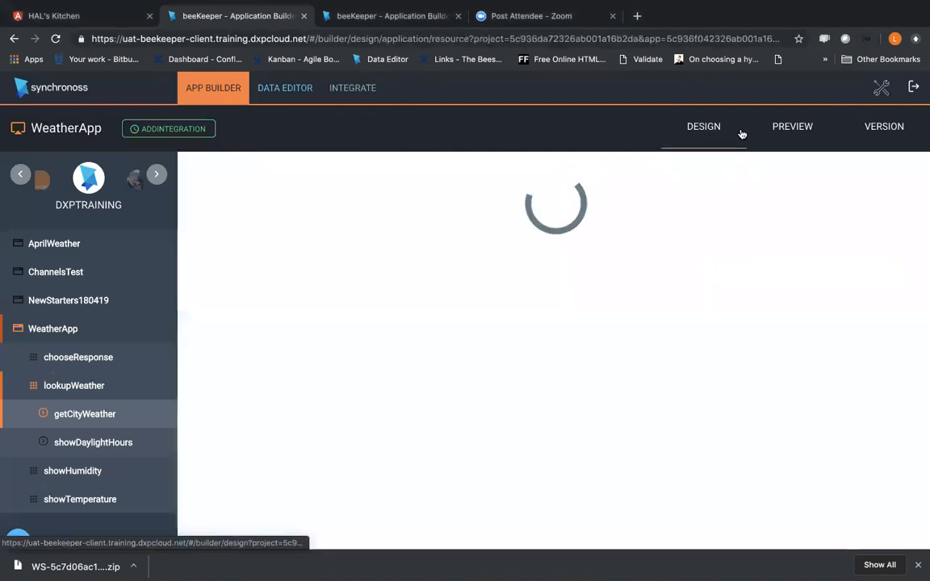
{"action": "left_click", "coordinate": [791, 138]}
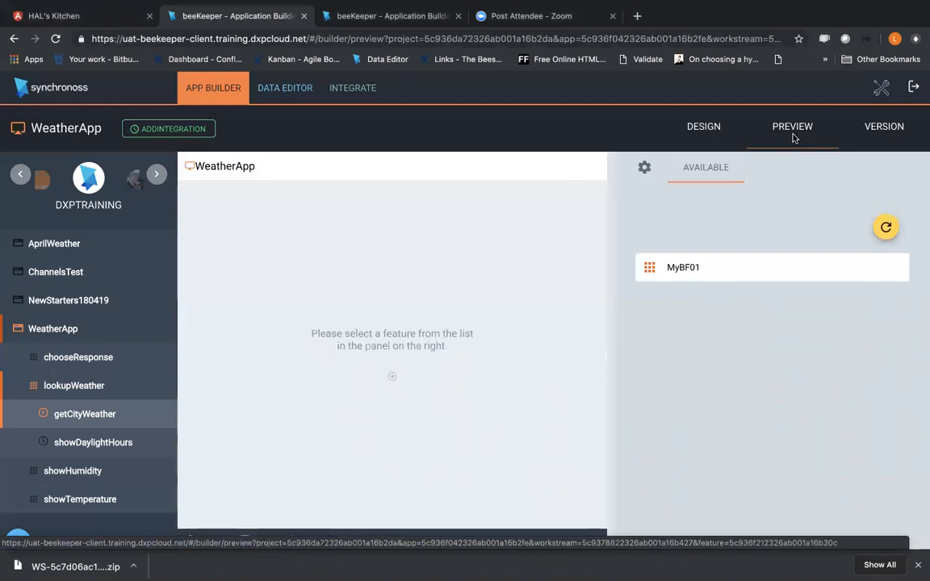
{"action": "left_click", "coordinate": [733, 268]}
{"action": "left_click", "coordinate": [736, 269]}
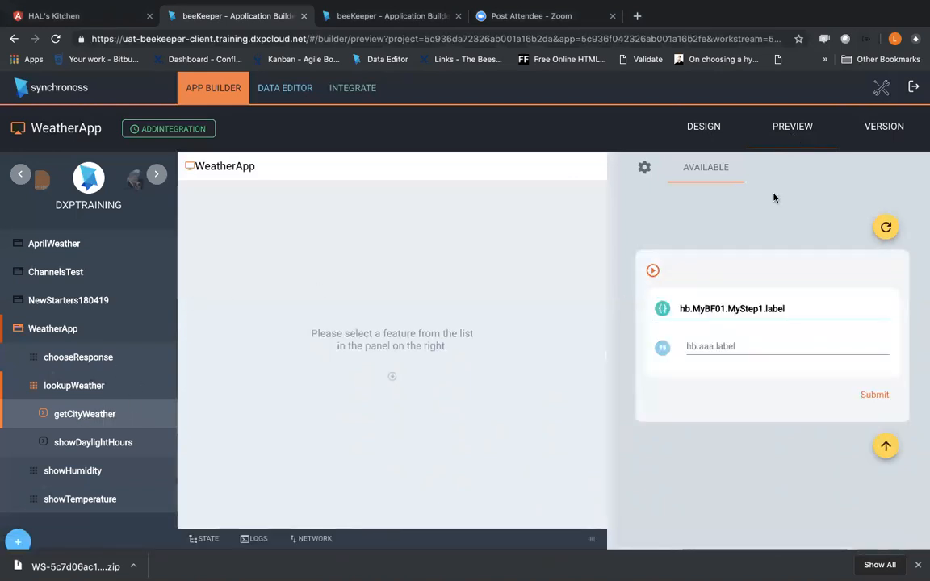
Step: Log out of the current beeKeeper session and sign back in
{"action": "left_click", "coordinate": [912, 88]}
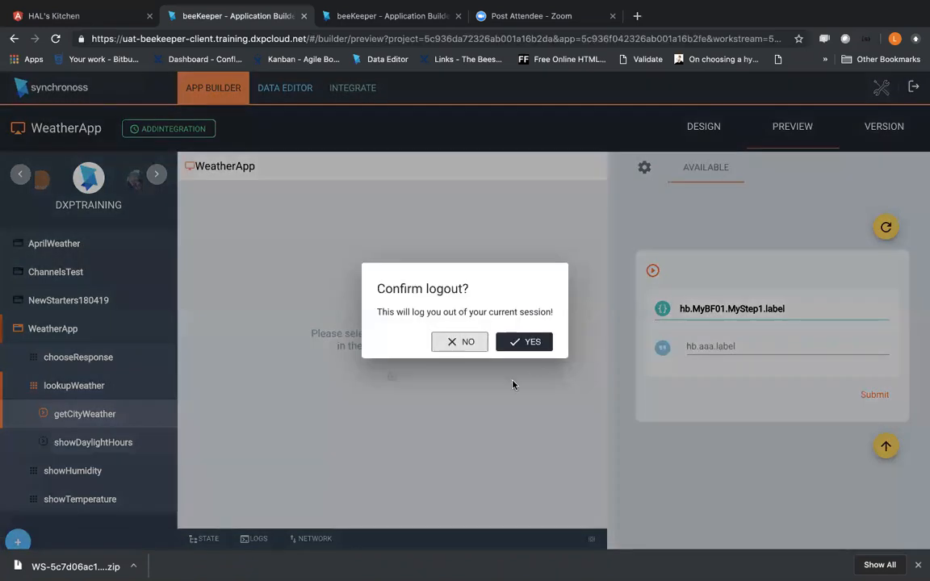
{"action": "left_click", "coordinate": [529, 342]}
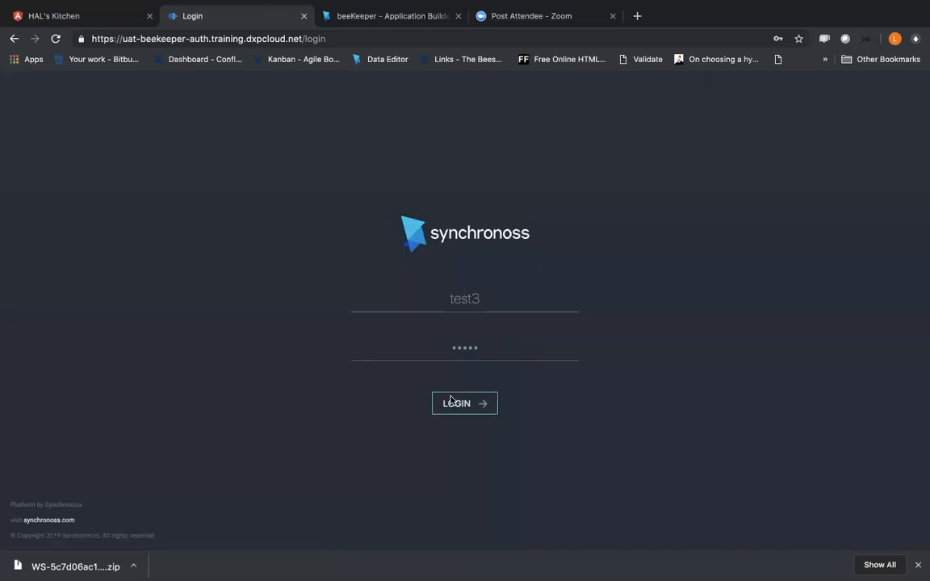
{"action": "left_click", "coordinate": [450, 401]}
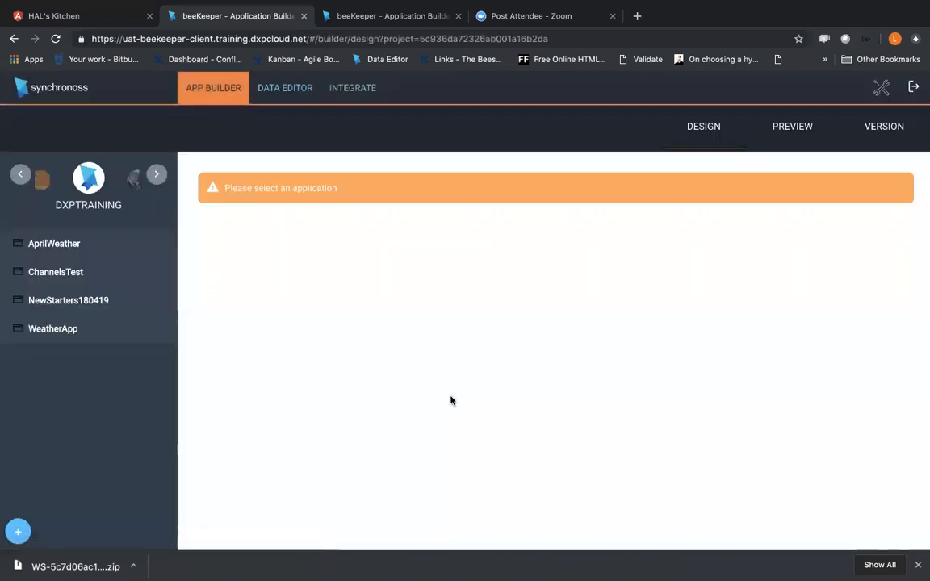
Step: Open WeatherApp in preview and start its lookupWeather feature
{"action": "left_click", "coordinate": [79, 331]}
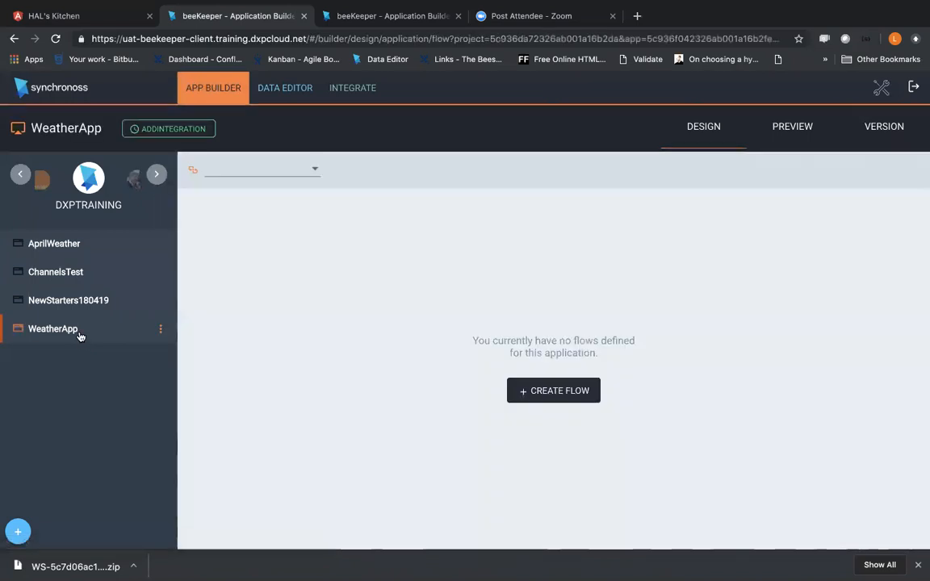
{"action": "left_click", "coordinate": [788, 119]}
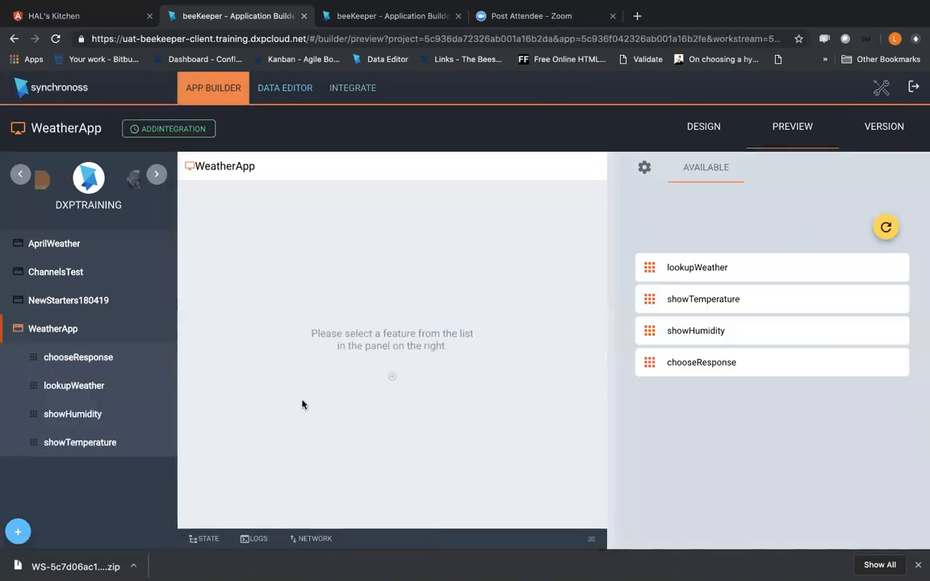
{"action": "left_click", "coordinate": [684, 268]}
{"action": "left_click", "coordinate": [684, 268]}
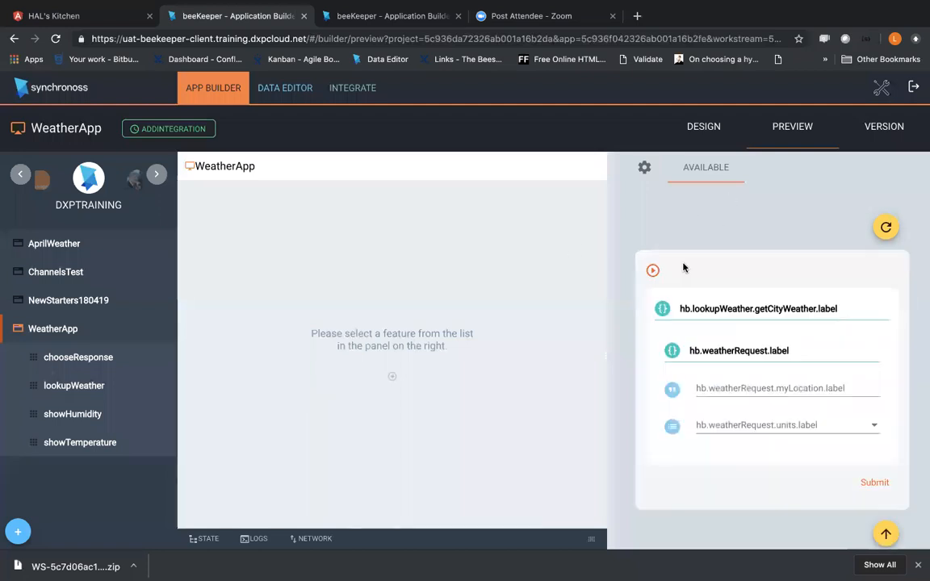
Step: Fill in the weather request with London as the location and Metric as the units
{"action": "left_click", "coordinate": [735, 391]}
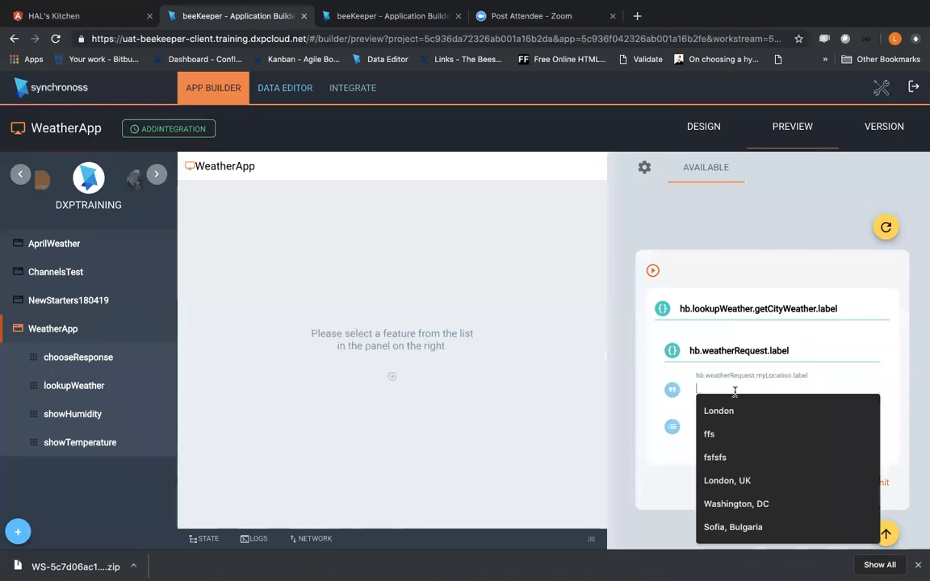
{"action": "left_click", "coordinate": [680, 406]}
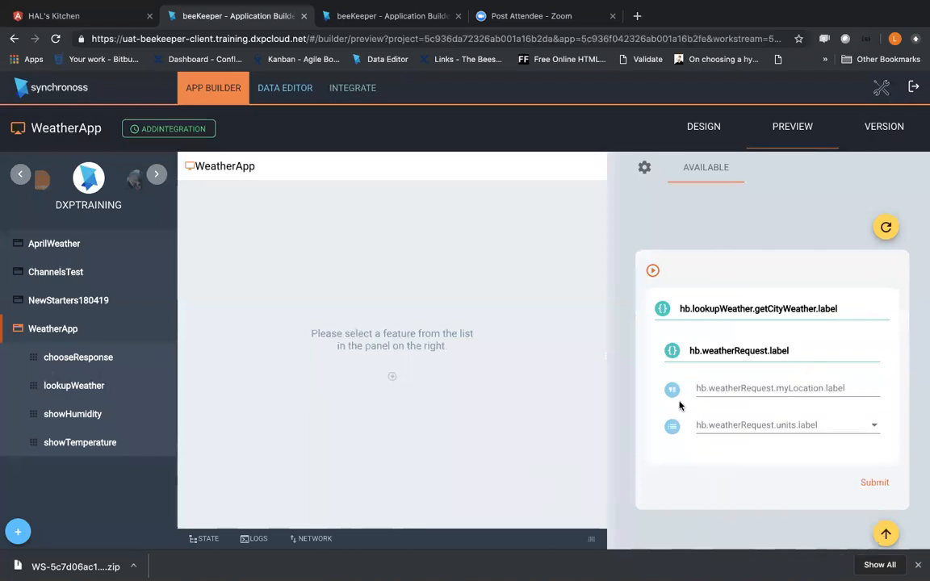
{"action": "left_click", "coordinate": [699, 388]}
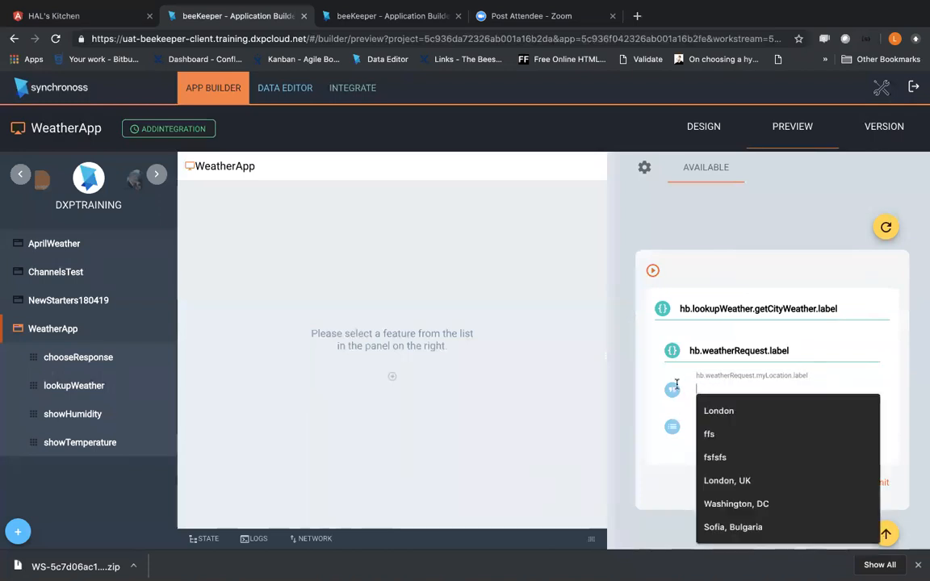
{"action": "left_click", "coordinate": [714, 411]}
{"action": "left_click", "coordinate": [711, 425]}
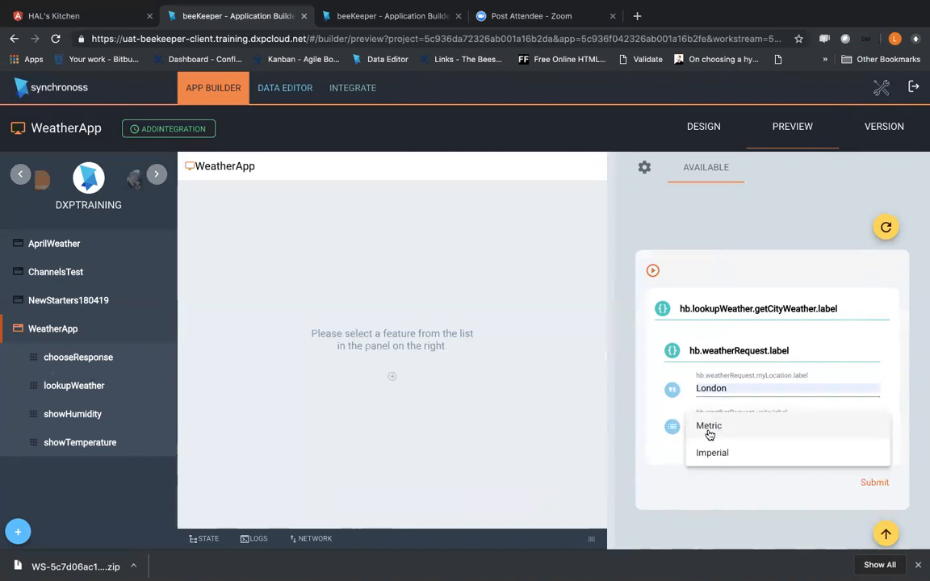
{"action": "left_click", "coordinate": [709, 428]}
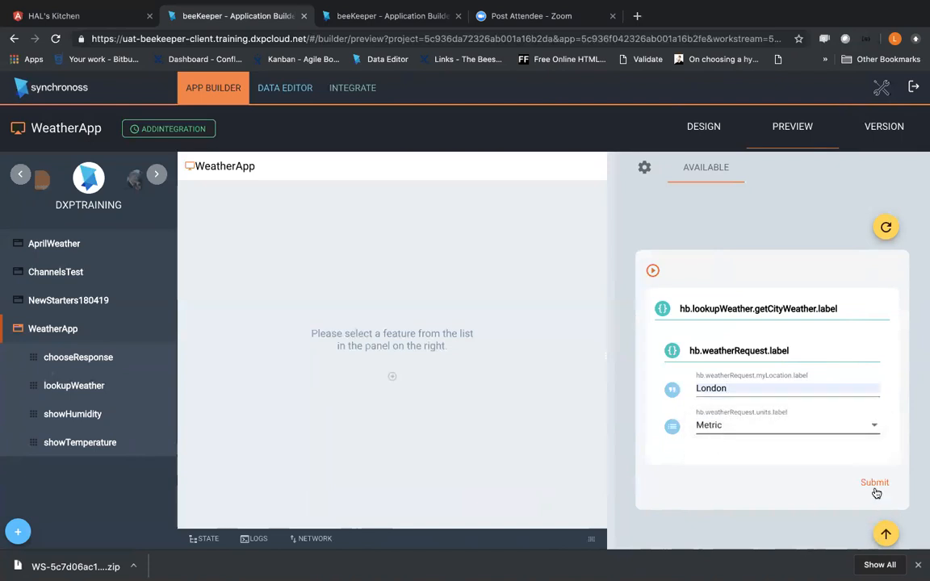
Step: Show the preview's state data, submit the weather request and review the returned weather values
{"action": "left_click", "coordinate": [206, 540]}
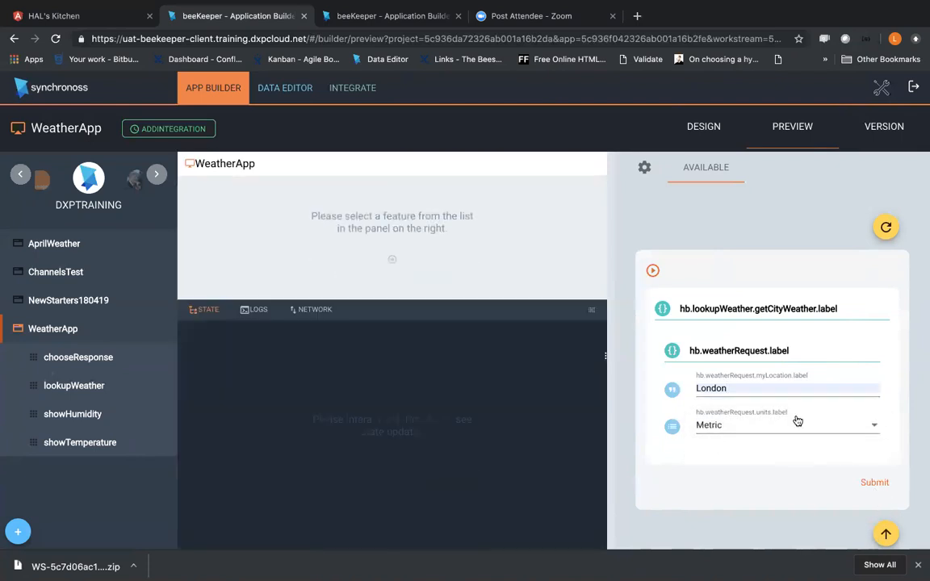
{"action": "left_click", "coordinate": [872, 484]}
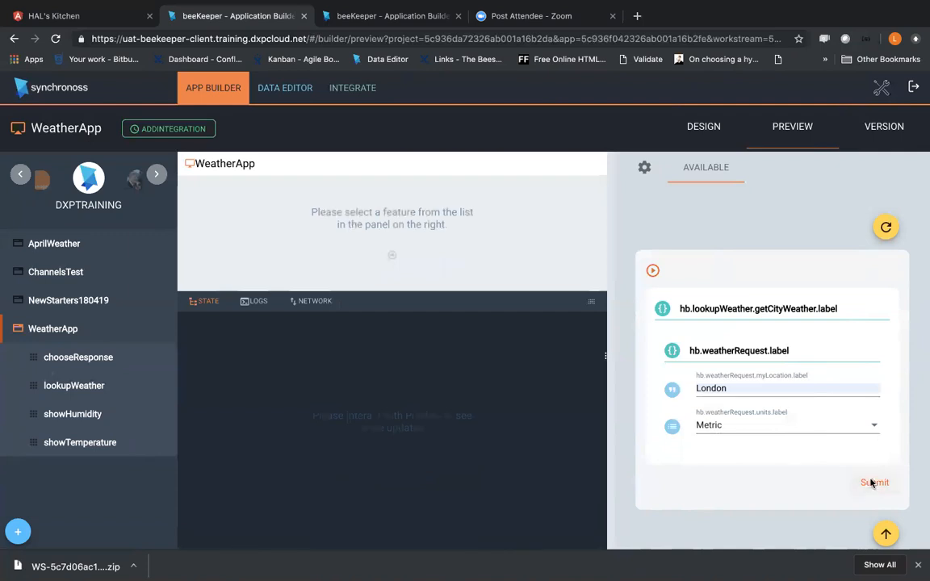
{"action": "scroll", "coordinate": [296, 507], "scroll_direction": "down", "scroll_amount": 3}
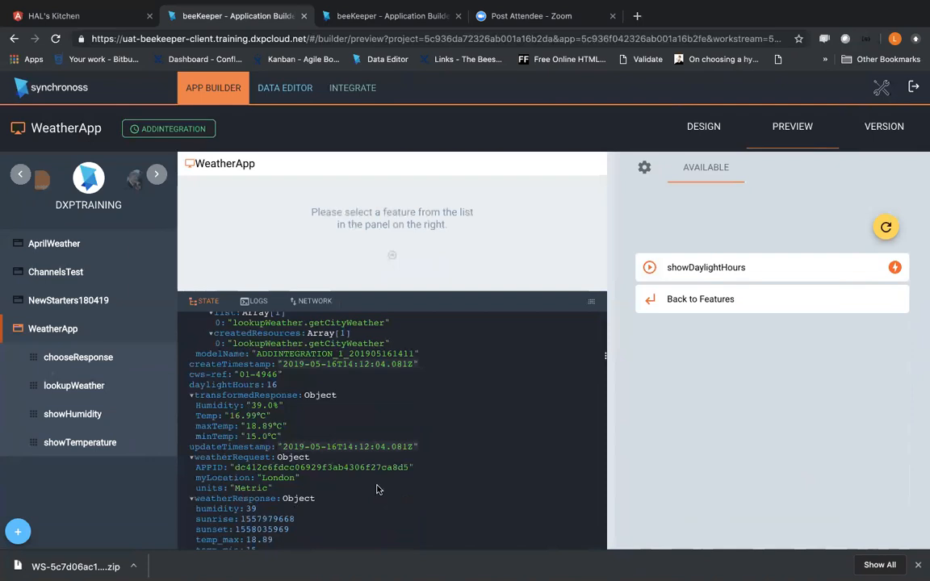
{"action": "scroll", "coordinate": [246, 436], "scroll_direction": "down", "scroll_amount": 1}
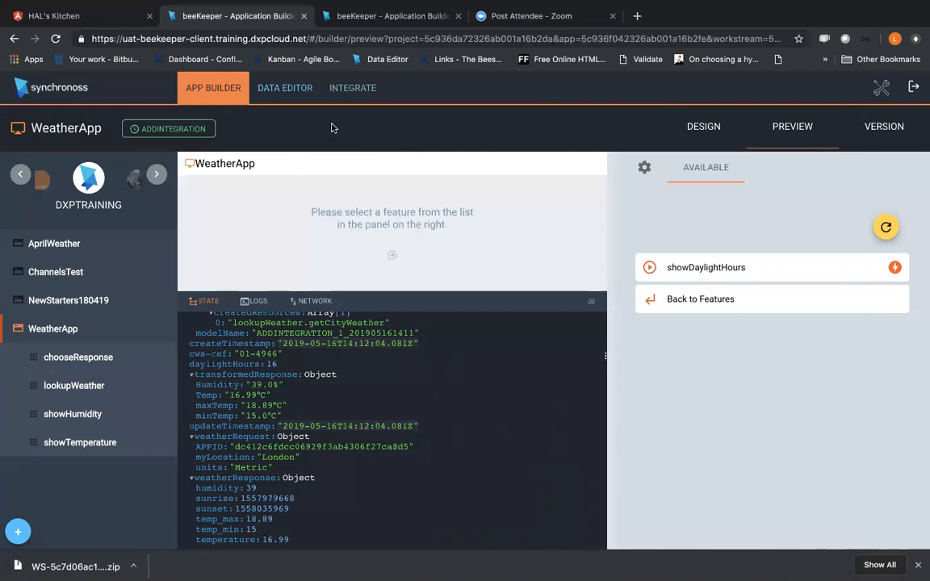
Step: List the OpenWeatherMap services in WeatherApp's integrations and expand getCityWeather to show its invocations
{"action": "left_click", "coordinate": [346, 96]}
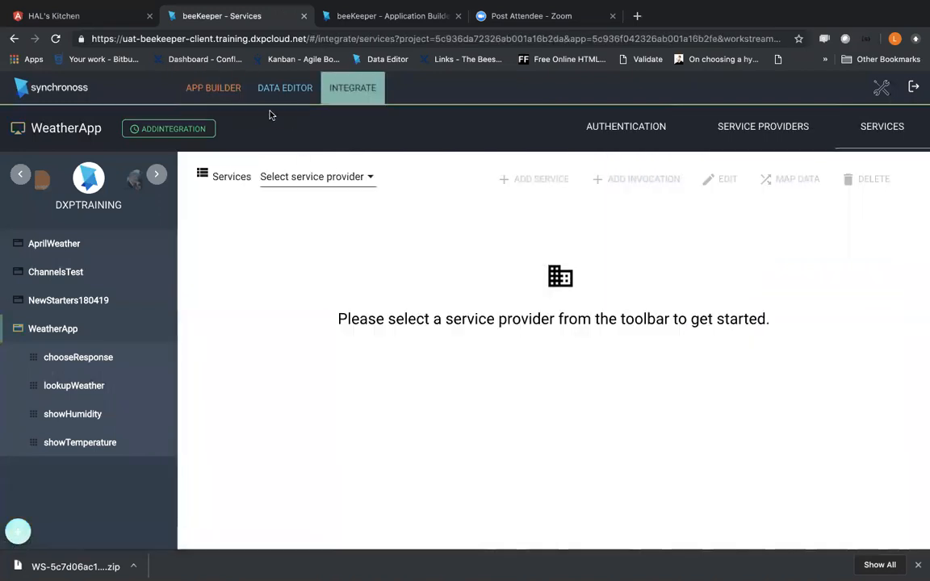
{"action": "left_click", "coordinate": [346, 184]}
{"action": "left_click", "coordinate": [345, 185]}
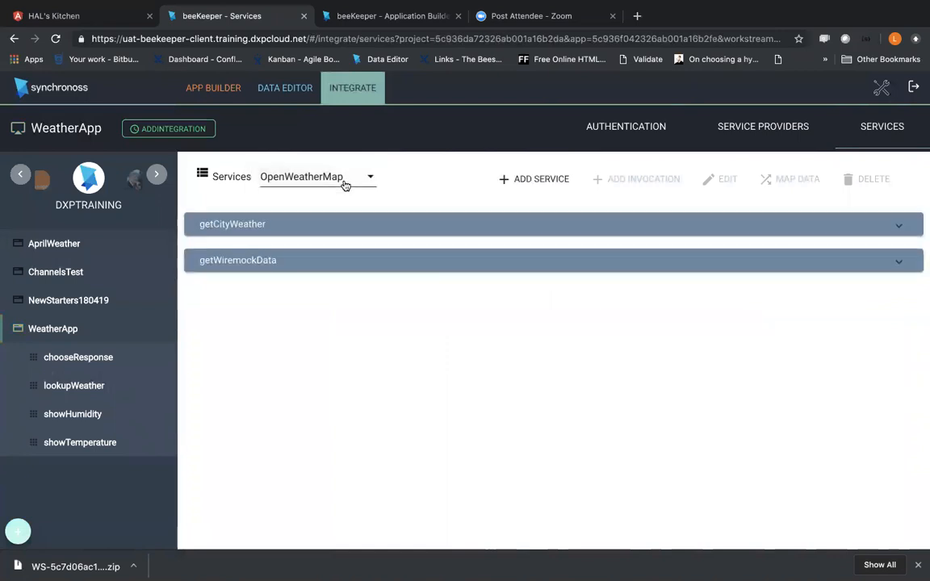
{"action": "left_click", "coordinate": [332, 222]}
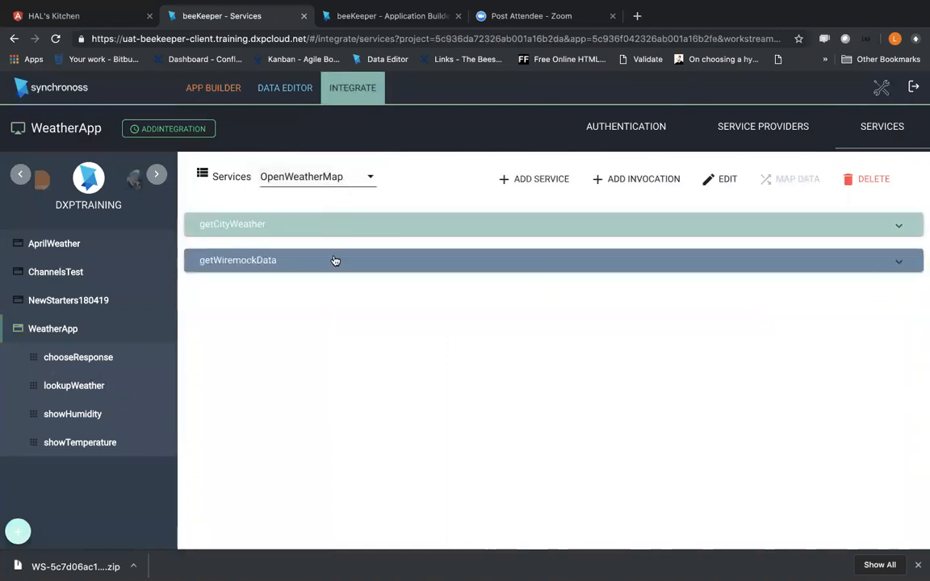
{"action": "left_click", "coordinate": [899, 230]}
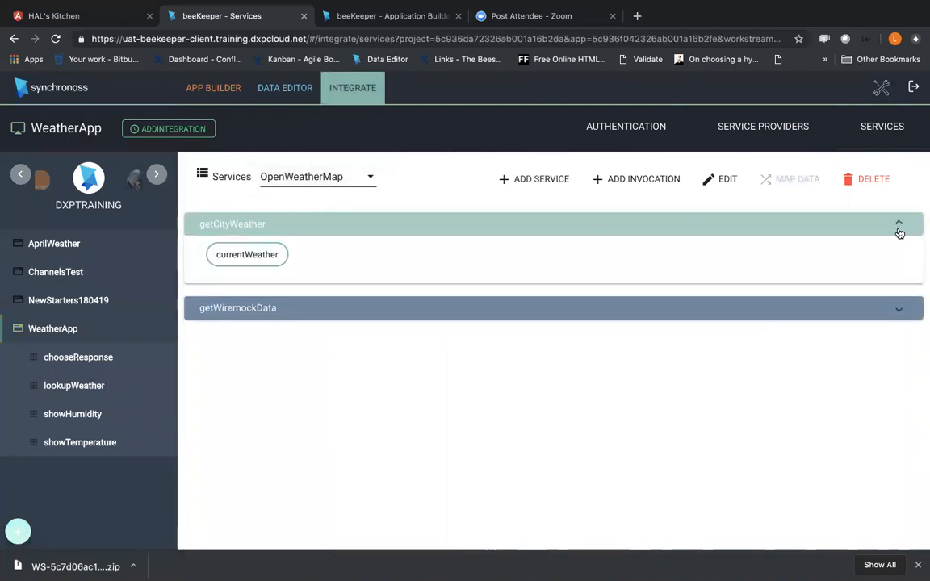
Step: Open the response mapping of the currentWeather invocation and examine how its input fields map to weatherResponse
{"action": "left_click", "coordinate": [239, 255]}
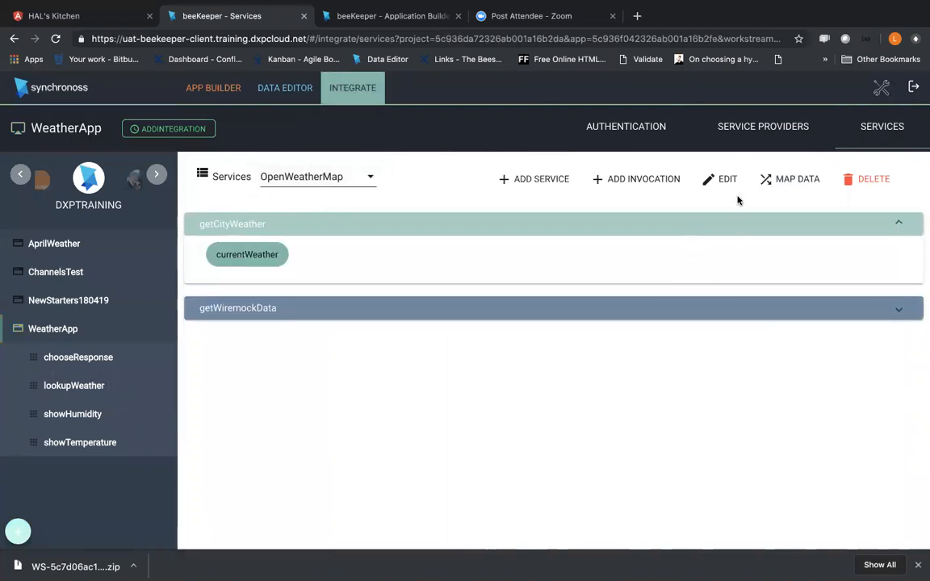
{"action": "left_click", "coordinate": [791, 180]}
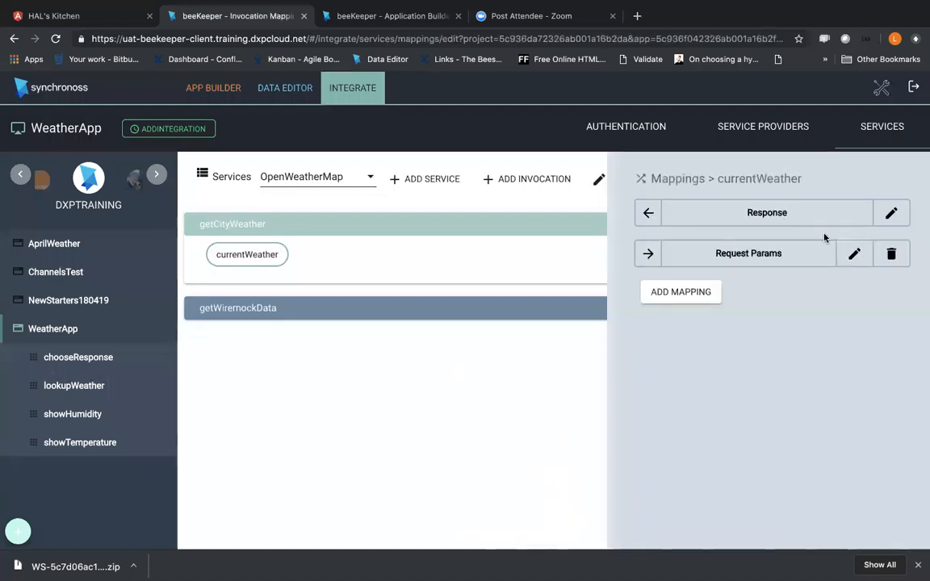
{"action": "left_click", "coordinate": [882, 223]}
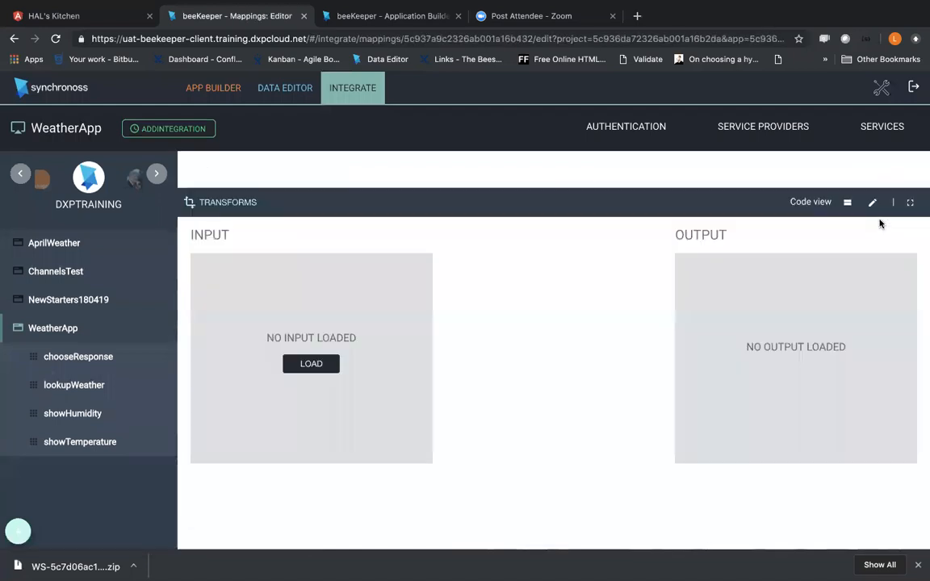
{"action": "scroll", "coordinate": [791, 321], "scroll_direction": "down", "scroll_amount": 5}
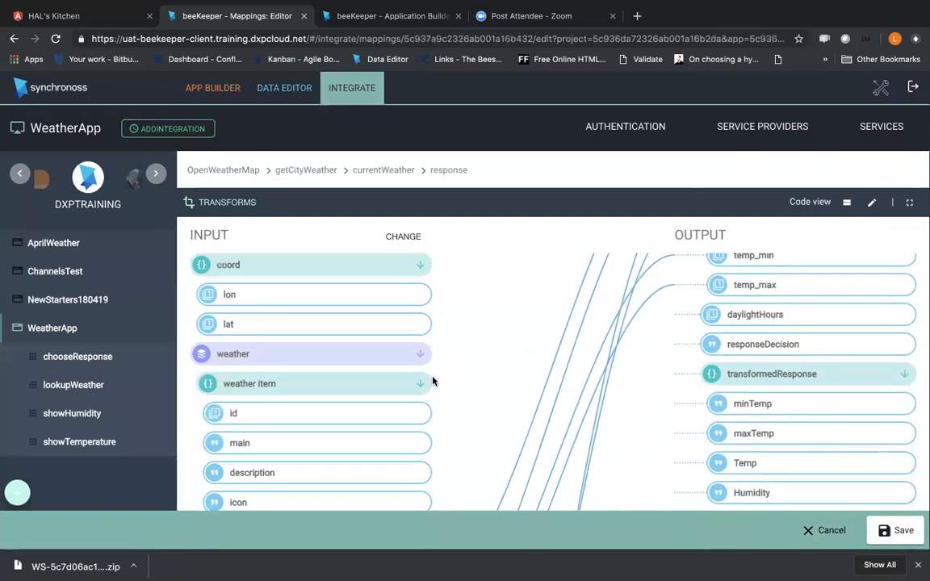
{"action": "scroll", "coordinate": [433, 381], "scroll_direction": "down", "scroll_amount": 8}
{"action": "scroll", "coordinate": [353, 409], "scroll_direction": "up", "scroll_amount": 5}
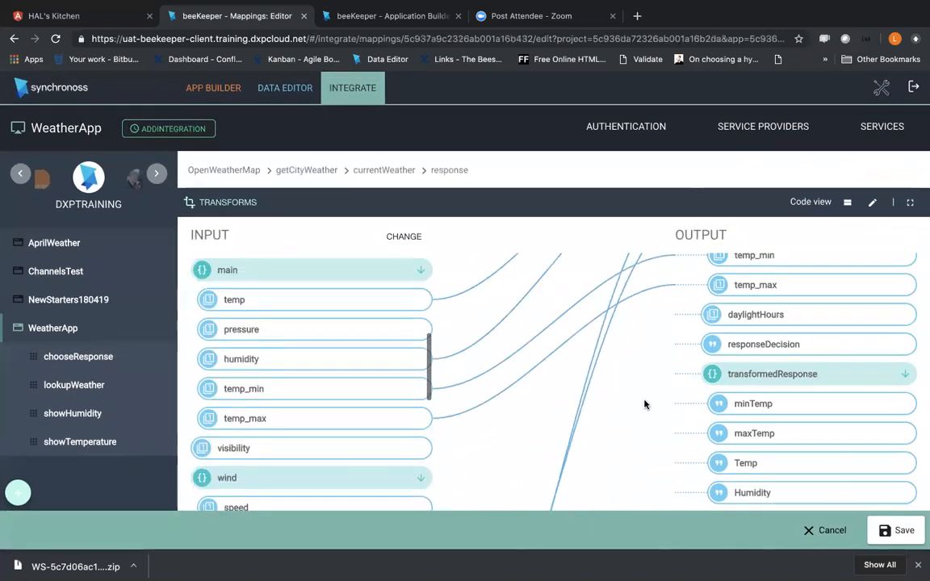
{"action": "scroll", "coordinate": [775, 363], "scroll_direction": "up", "scroll_amount": 3}
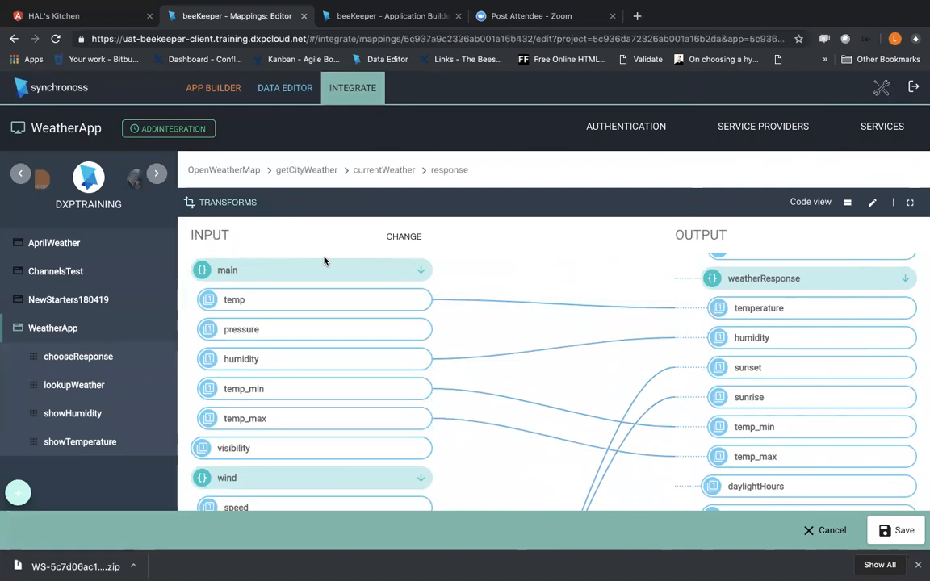
Step: Check the transforms of the response mapping and leave the mapping, abandoning its changes
{"action": "left_click", "coordinate": [227, 203]}
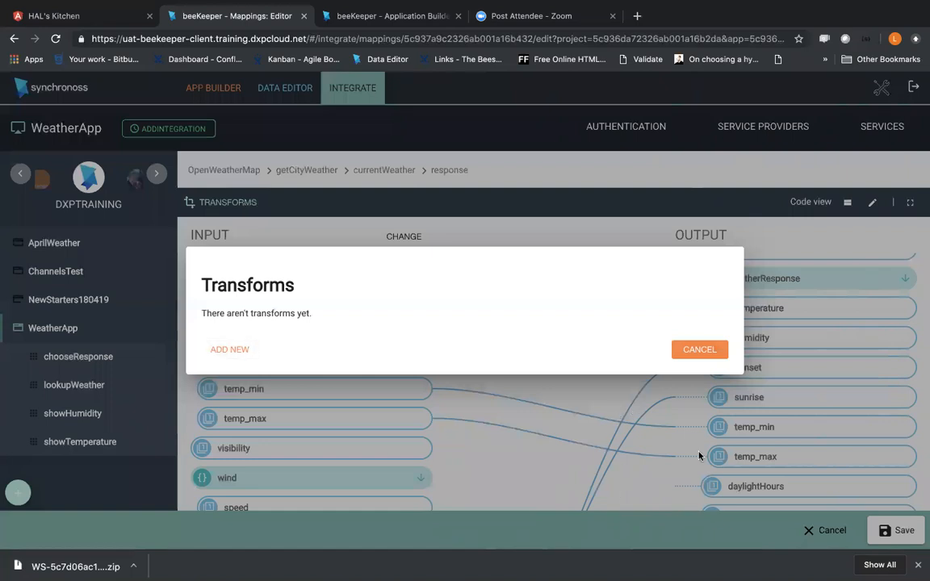
{"action": "left_click", "coordinate": [696, 349]}
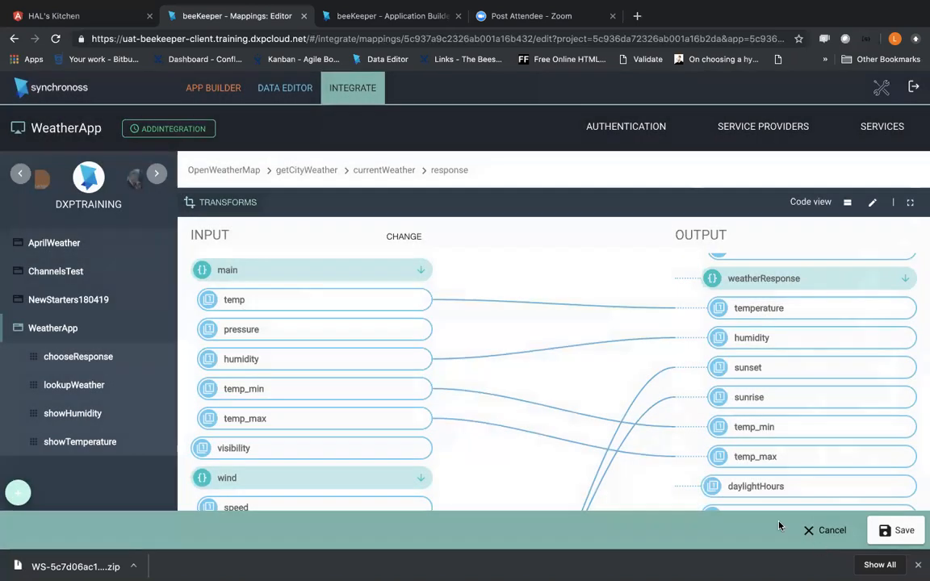
{"action": "left_click", "coordinate": [808, 535]}
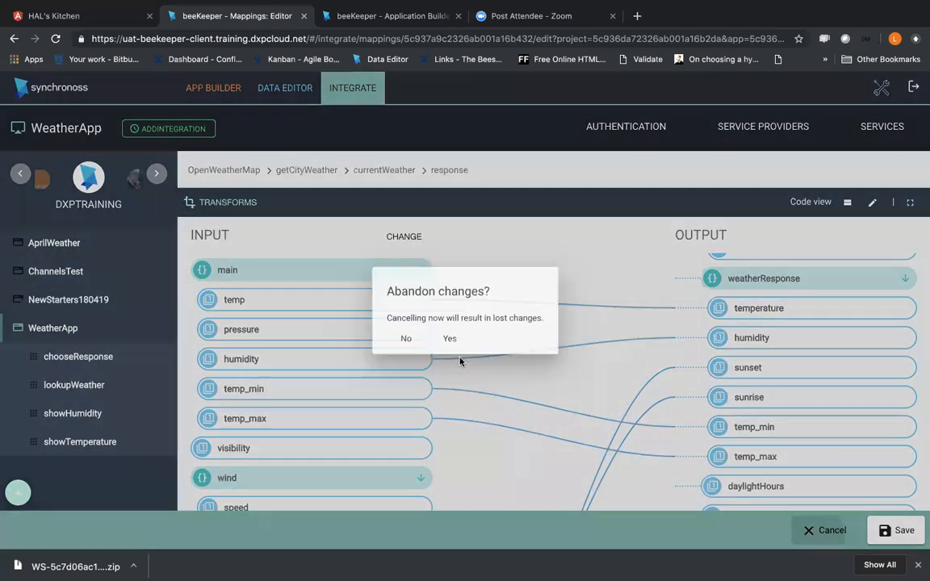
{"action": "left_click", "coordinate": [442, 339]}
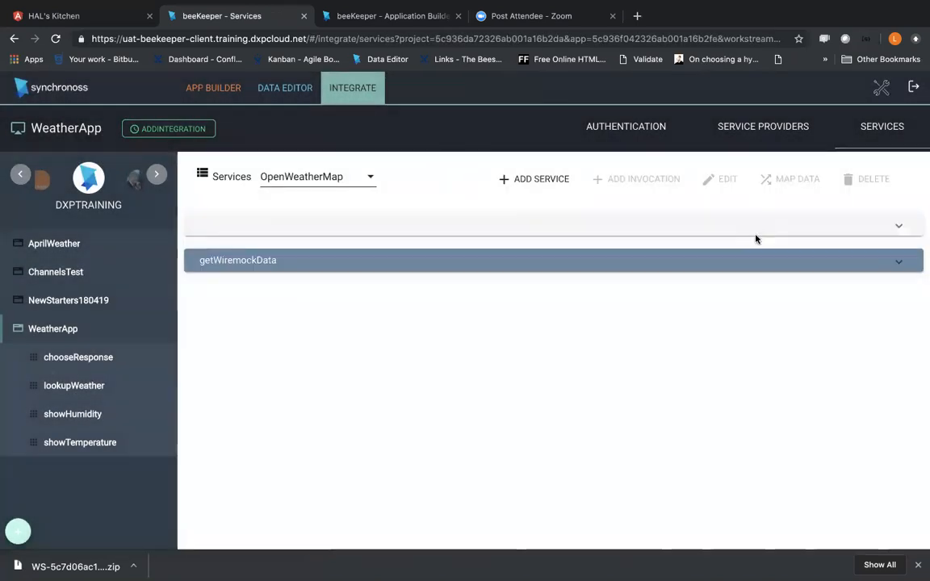
Step: Open the request parameters mapping of getCityWeather's currentWeather invocation and check its transforms
{"action": "left_click", "coordinate": [901, 224]}
{"action": "left_click", "coordinate": [256, 260]}
{"action": "left_click", "coordinate": [767, 180]}
{"action": "left_click", "coordinate": [855, 257]}
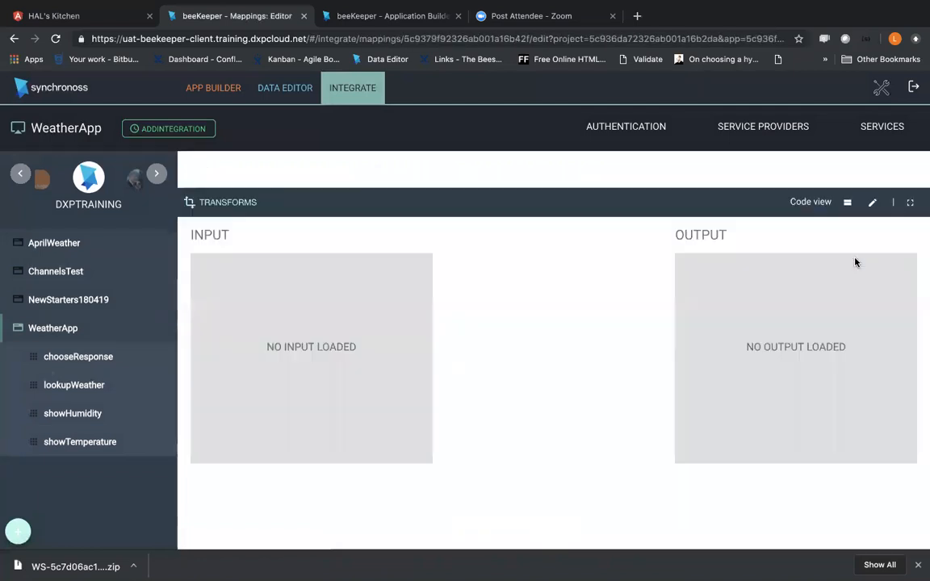
{"action": "left_click", "coordinate": [252, 203]}
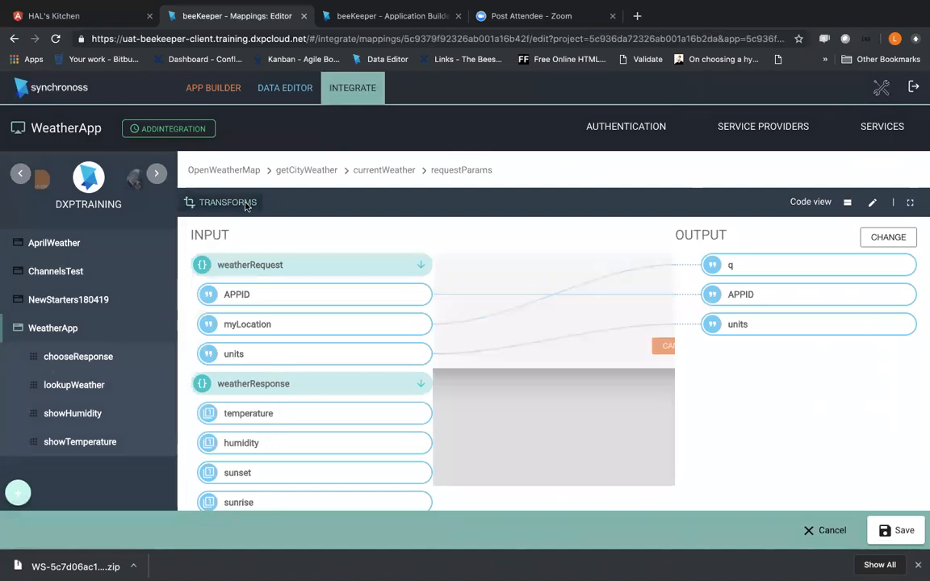
Step: Abandon the request mapping and review the integrations and rules of getCityWeather in the lookupWeather feature
{"action": "left_click", "coordinate": [37, 391]}
{"action": "left_click", "coordinate": [80, 389]}
{"action": "left_click", "coordinate": [448, 338]}
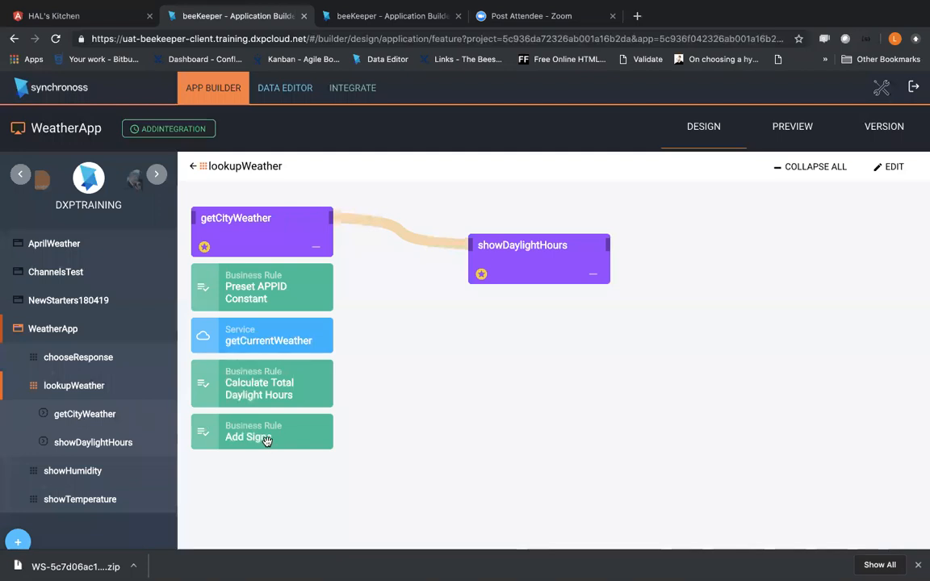
{"action": "left_click", "coordinate": [84, 414]}
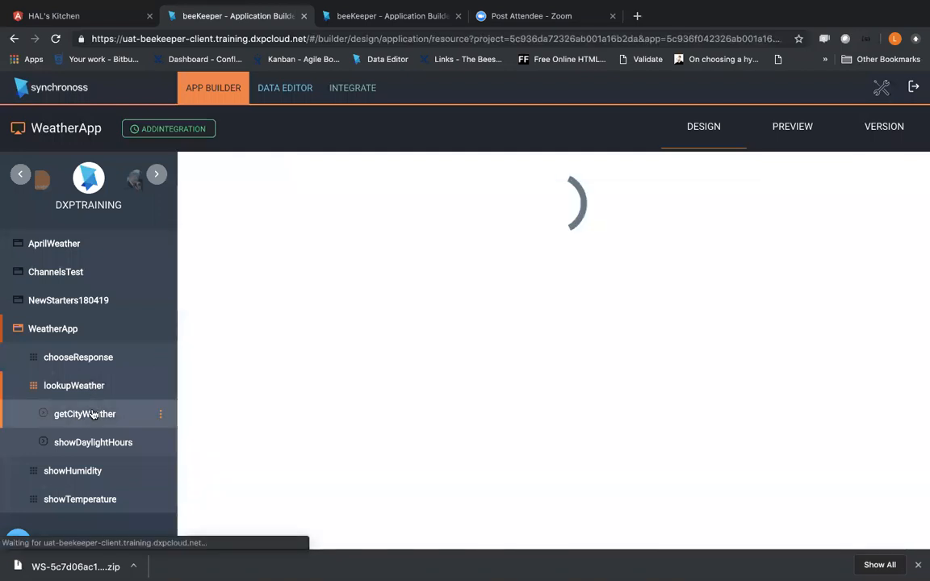
{"action": "left_click", "coordinate": [308, 332]}
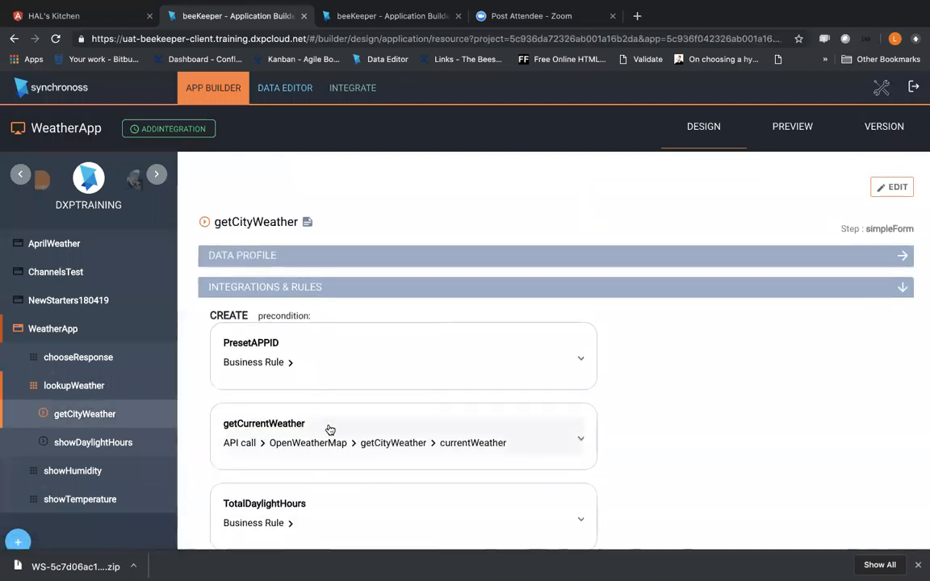
{"action": "scroll", "coordinate": [326, 429], "scroll_direction": "down", "scroll_amount": 2}
{"action": "scroll", "coordinate": [361, 409], "scroll_direction": "up", "scroll_amount": 2}
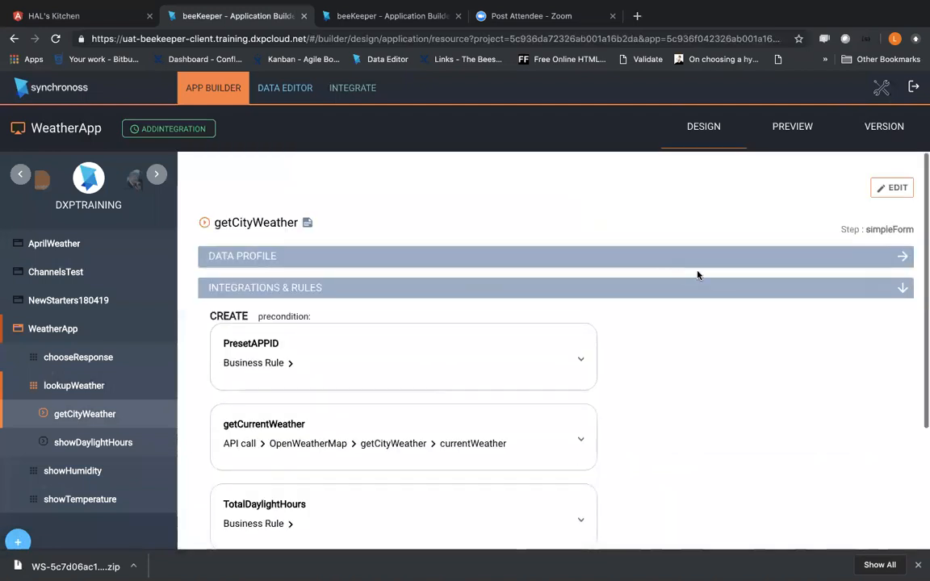
Step: Start editing getCityWeather's Create integrations and open the Add Signs business rule under AppendSigns
{"action": "left_click", "coordinate": [887, 192]}
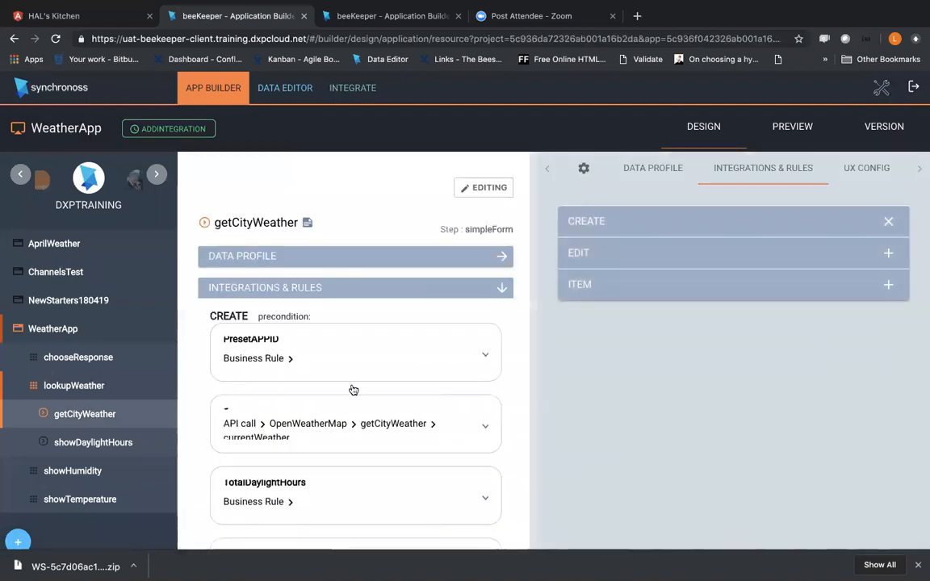
{"action": "scroll", "coordinate": [351, 404], "scroll_direction": "down", "scroll_amount": 3}
{"action": "left_click", "coordinate": [342, 401]}
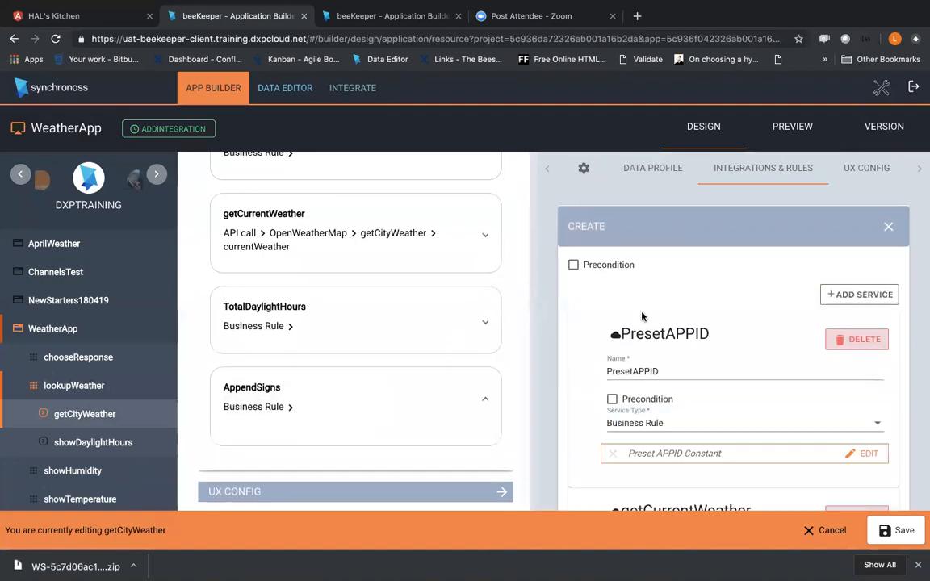
{"action": "scroll", "coordinate": [689, 385], "scroll_direction": "down", "scroll_amount": 5}
{"action": "scroll", "coordinate": [689, 385], "scroll_direction": "down", "scroll_amount": 3}
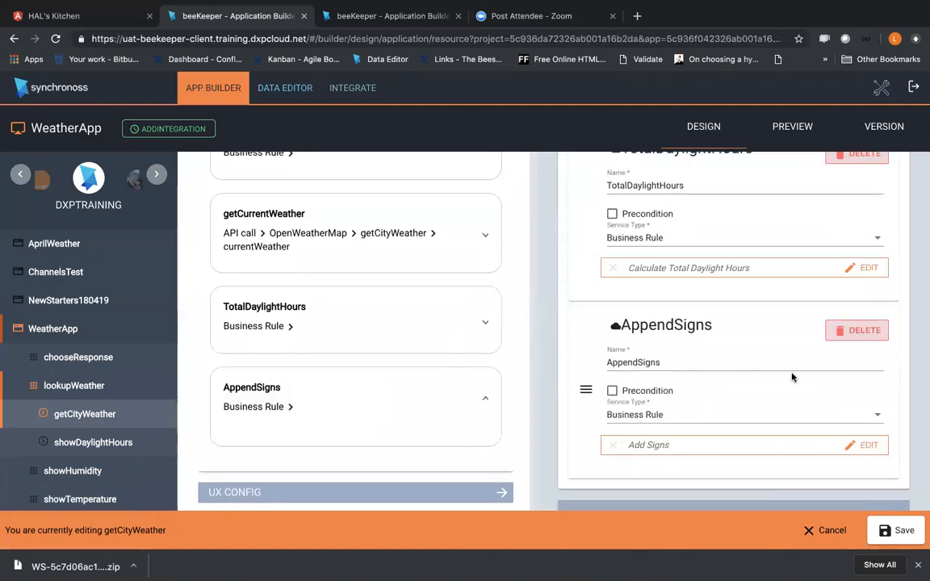
{"action": "left_click", "coordinate": [861, 447]}
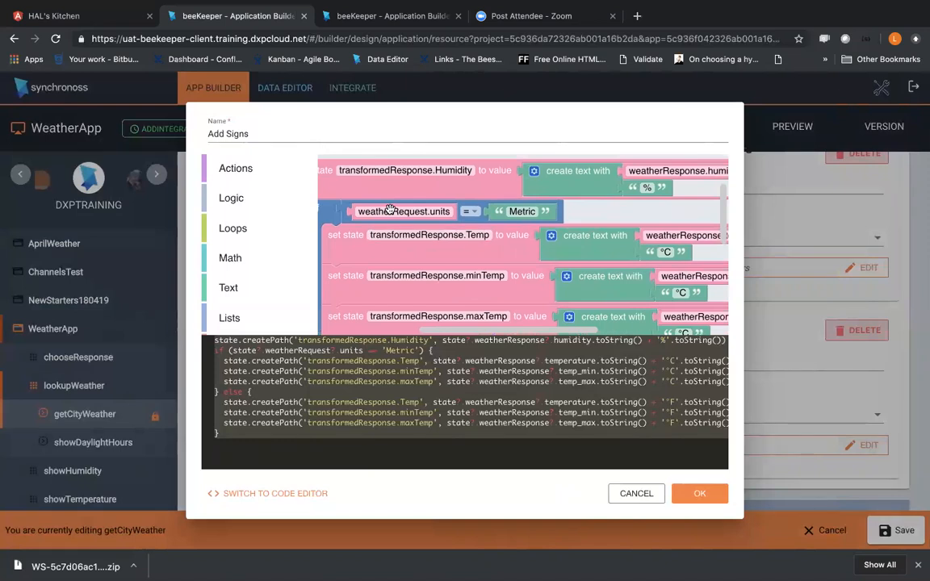
Step: Examine how the Add Signs rule appends unit signs for Metric requests, and leave the rule and step without saving
{"action": "key", "text": "ctrl+minus"}
{"action": "key", "text": "ctrl+minus"}
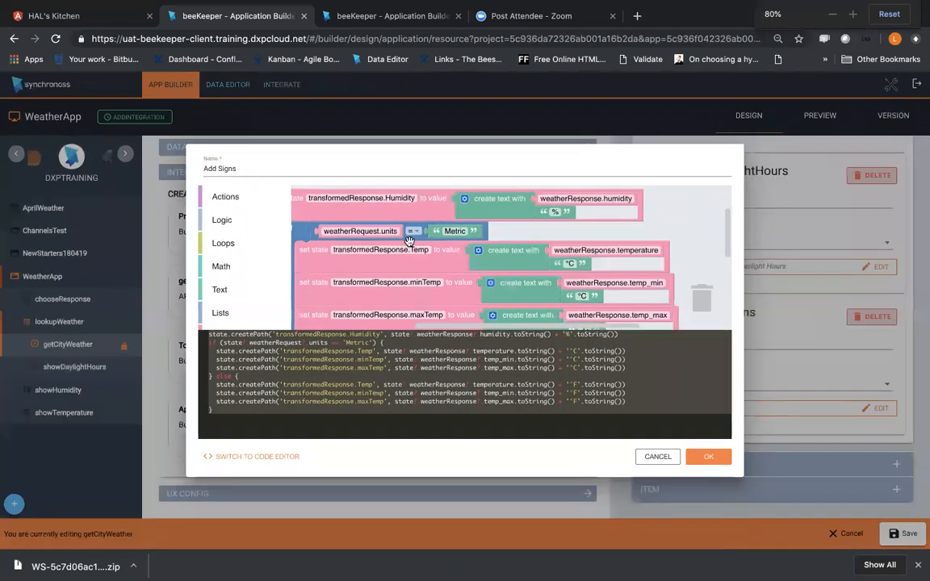
{"action": "left_click_drag", "start_coordinate": [517, 234], "coordinate": [567, 225]}
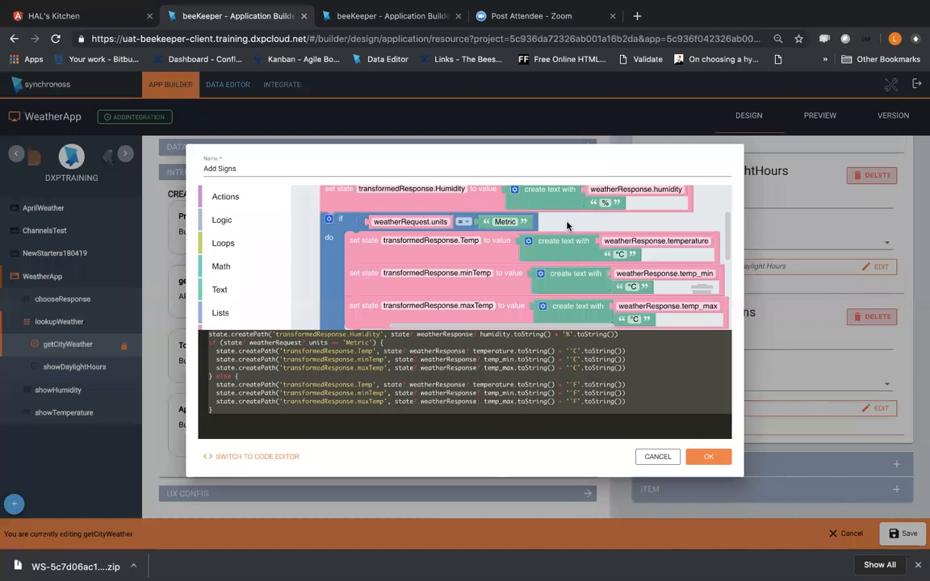
{"action": "left_click", "coordinate": [652, 458]}
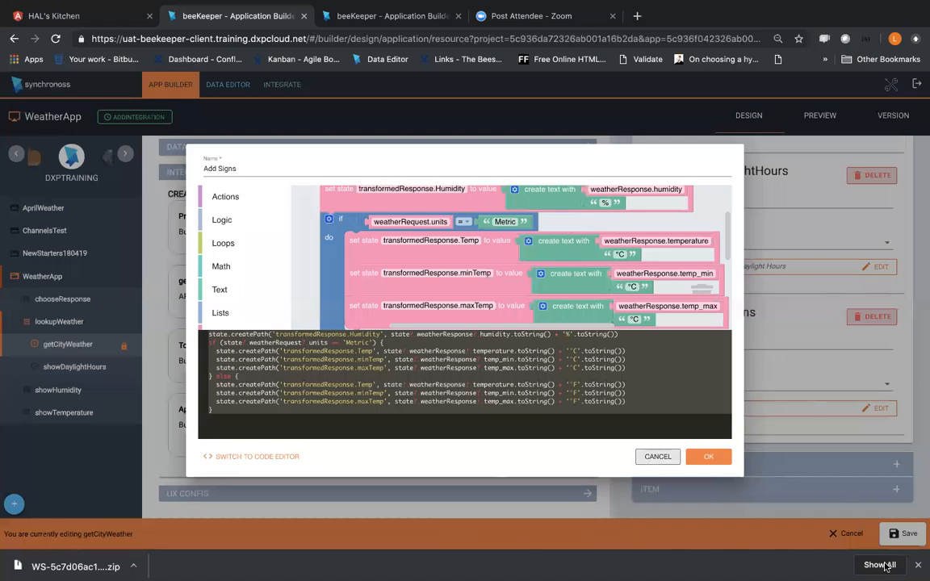
{"action": "left_click", "coordinate": [842, 539]}
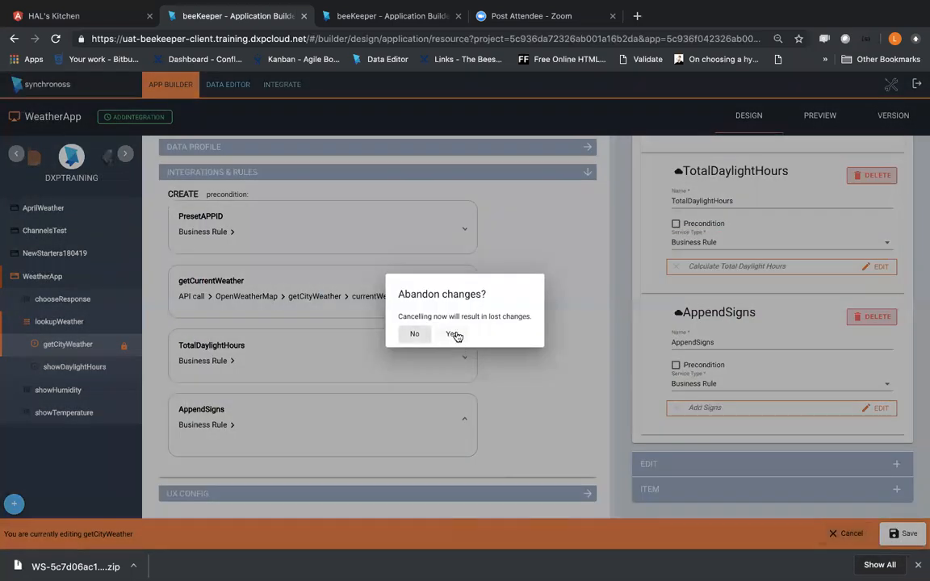
{"action": "left_click", "coordinate": [451, 333]}
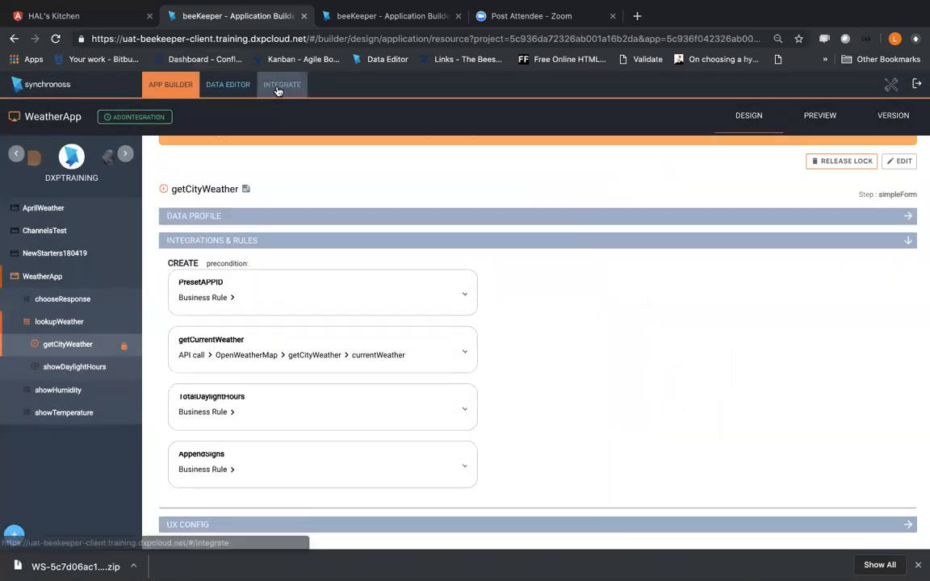
Step: Return to WeatherApp's integration services and open the response mapping of getCityWeather's currentWeather invocation
{"action": "left_click", "coordinate": [277, 87]}
{"action": "left_click", "coordinate": [357, 196]}
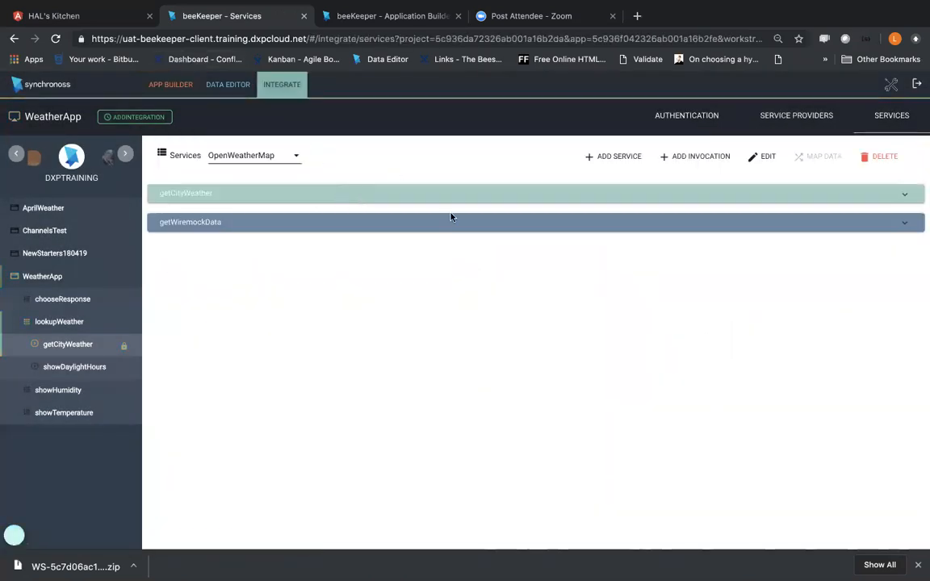
{"action": "left_click", "coordinate": [901, 194]}
{"action": "left_click", "coordinate": [201, 225]}
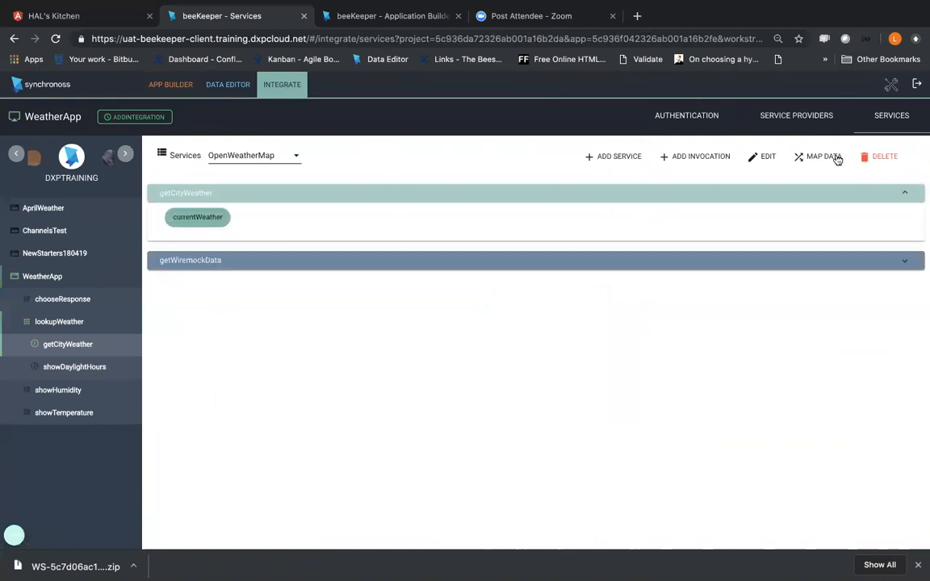
{"action": "left_click", "coordinate": [832, 157]}
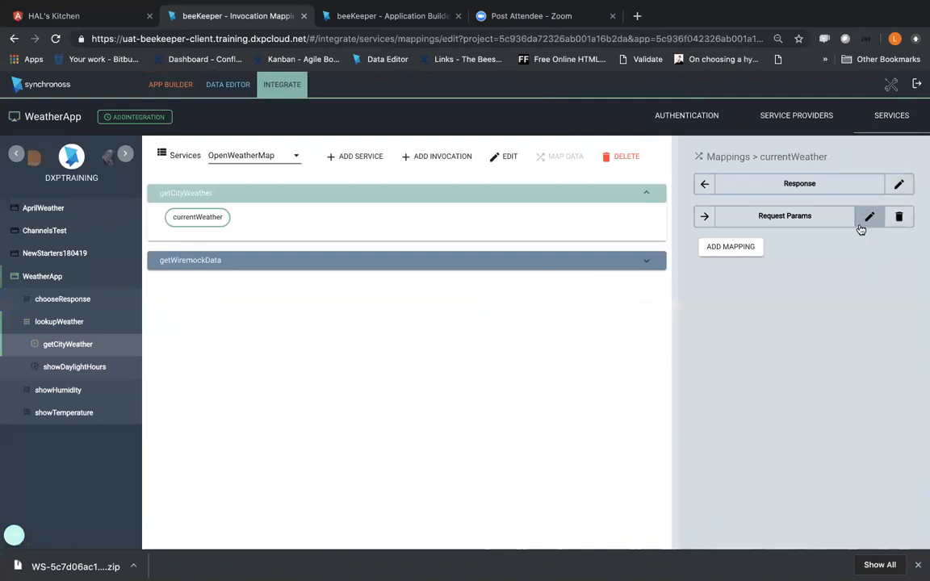
{"action": "left_click", "coordinate": [899, 185]}
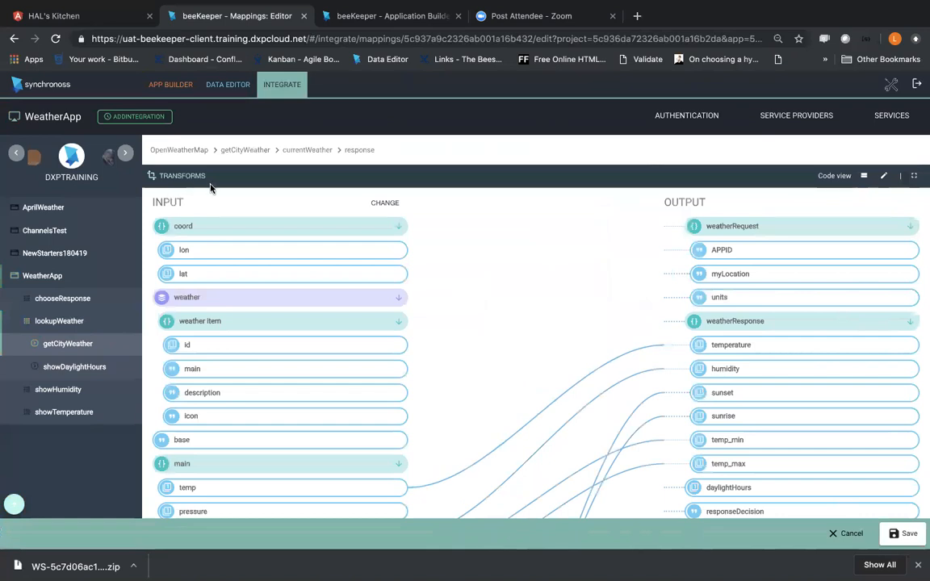
{"action": "left_click", "coordinate": [198, 181]}
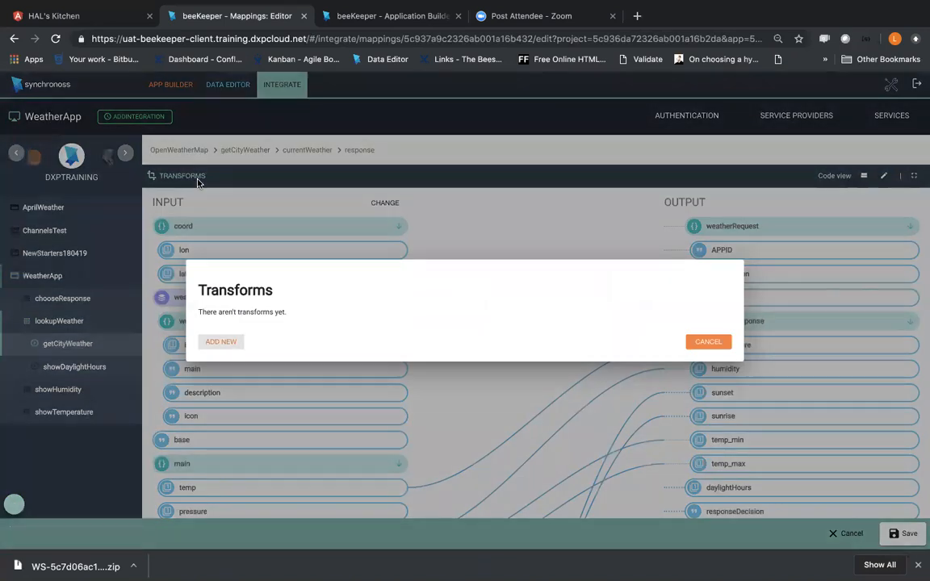
{"action": "left_click", "coordinate": [224, 342]}
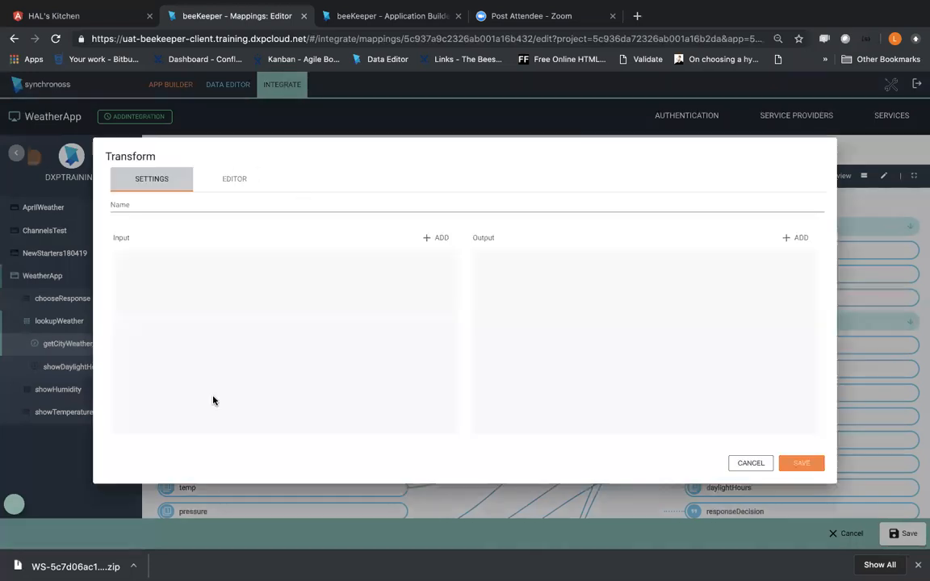
{"action": "left_click", "coordinate": [168, 204]}
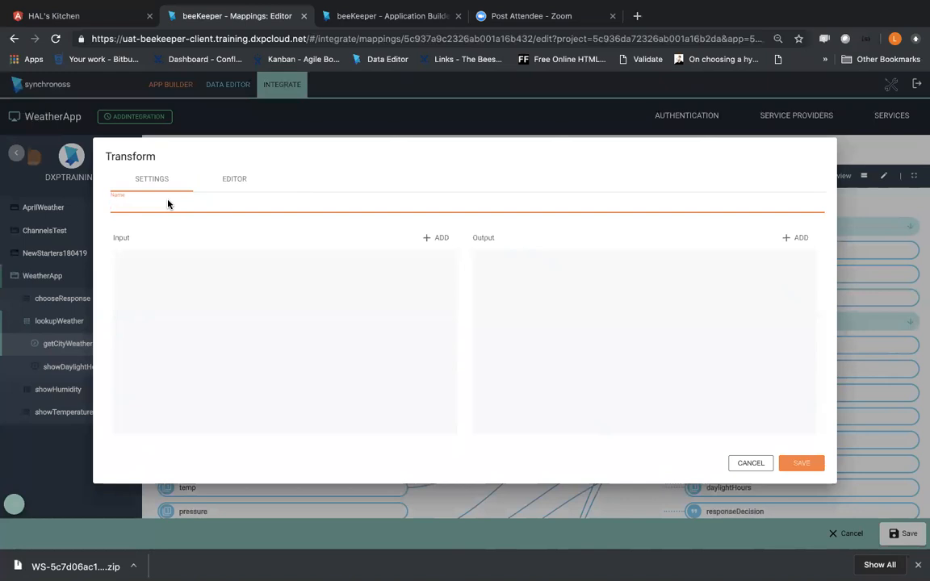
{"action": "type", "text": "AddSigns"}
{"action": "left_click", "coordinate": [743, 461]}
{"action": "left_click_drag", "start_coordinate": [360, 399], "coordinate": [358, 336]}
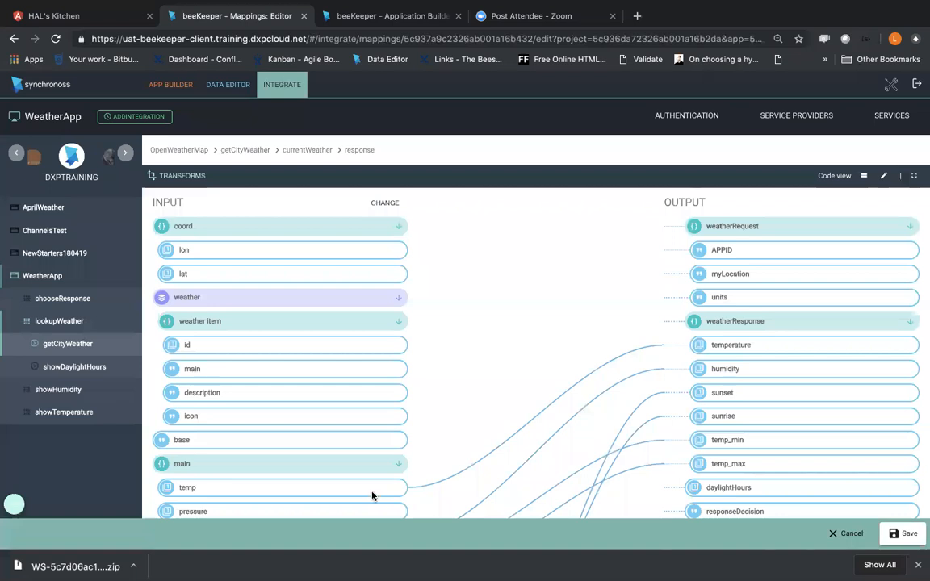
Step: Add a new transform named AddSigns to the response mapping
{"action": "left_click", "coordinate": [180, 177]}
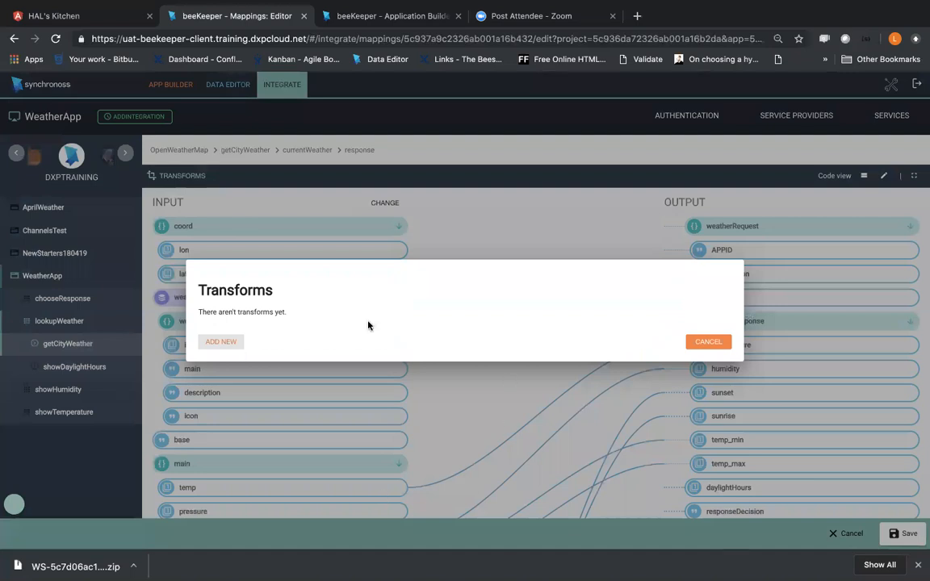
{"action": "left_click", "coordinate": [222, 342]}
{"action": "left_click", "coordinate": [182, 202]}
{"action": "type", "text": "AddSigns"}
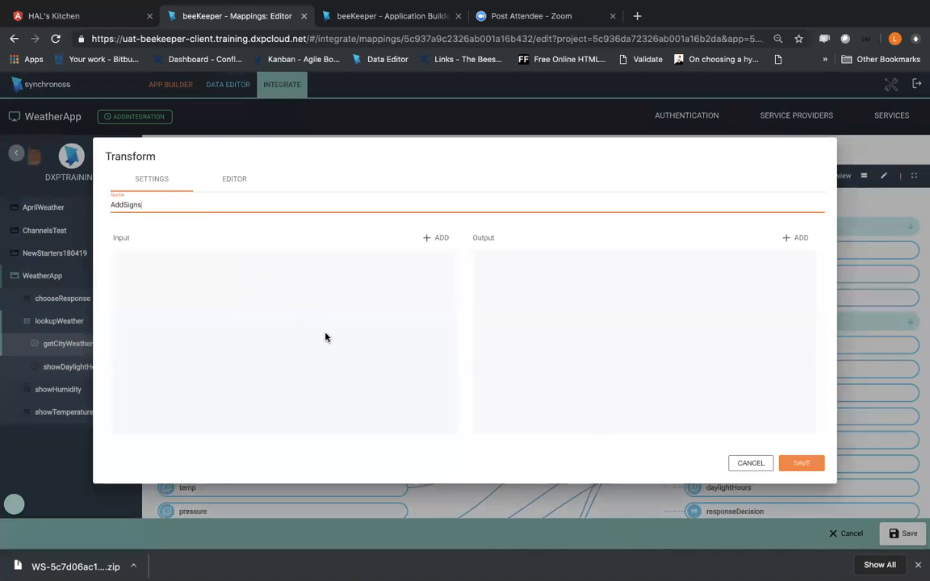
Step: Add an input property named Temp of type Number to the AddSigns transform
{"action": "left_click", "coordinate": [436, 238]}
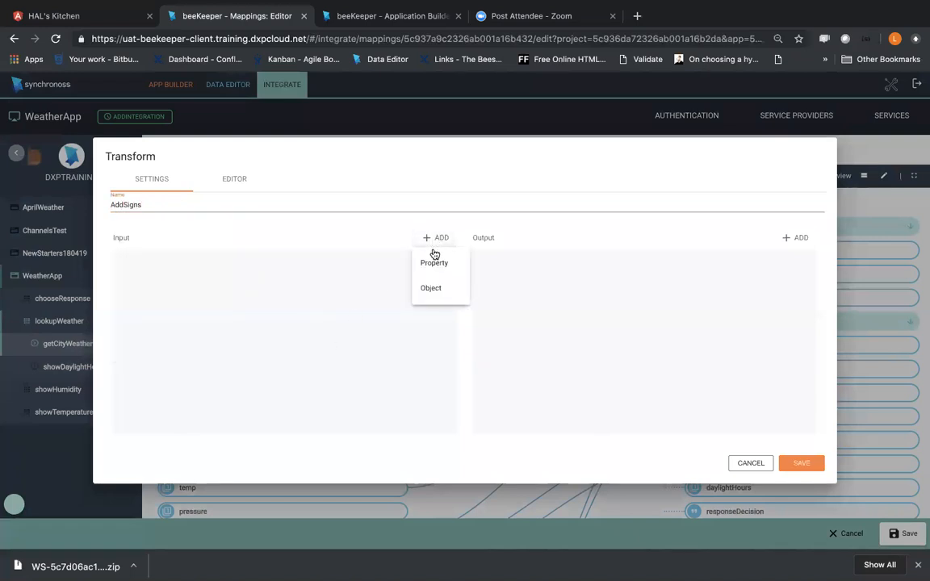
{"action": "left_click", "coordinate": [433, 264]}
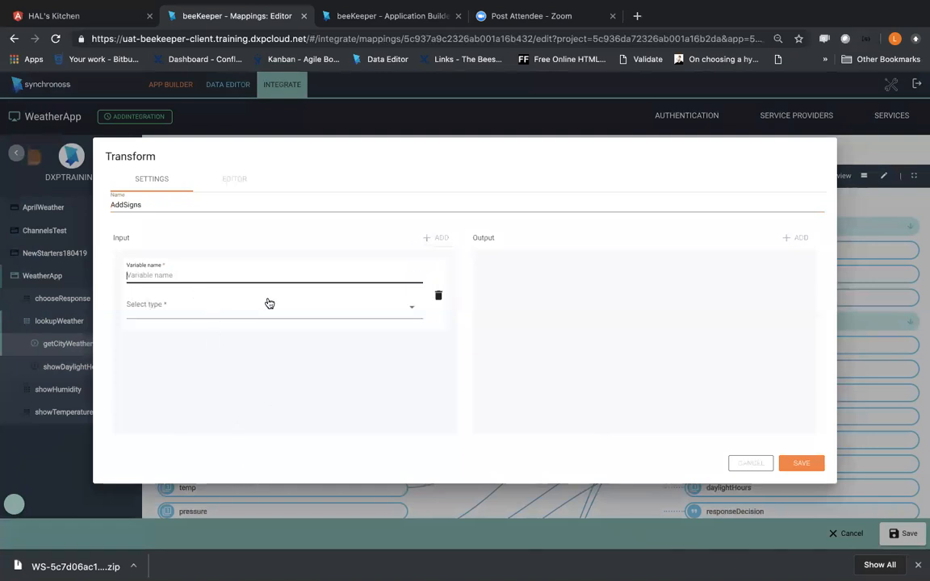
{"action": "left_click", "coordinate": [207, 278]}
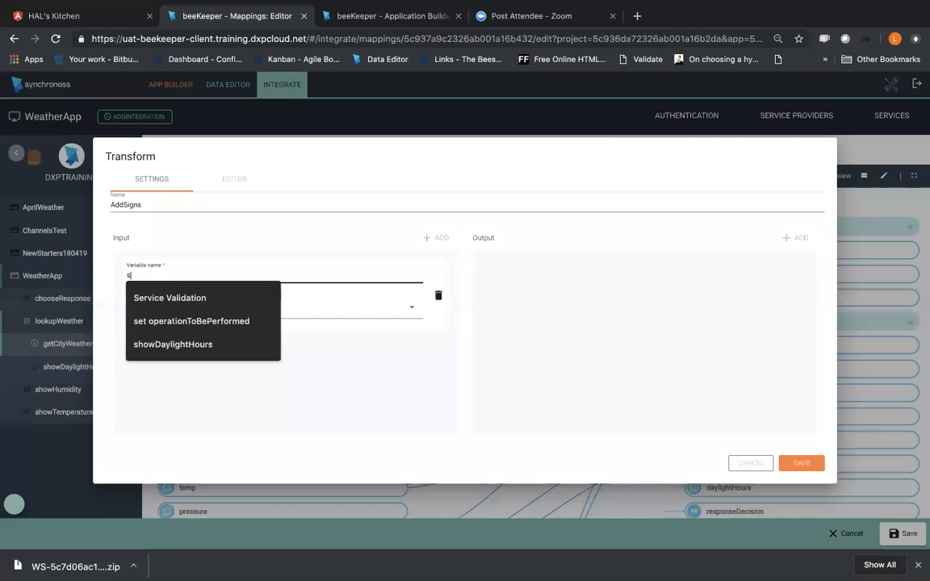
{"action": "type", "text": "Temp"}
{"action": "left_click", "coordinate": [191, 304]}
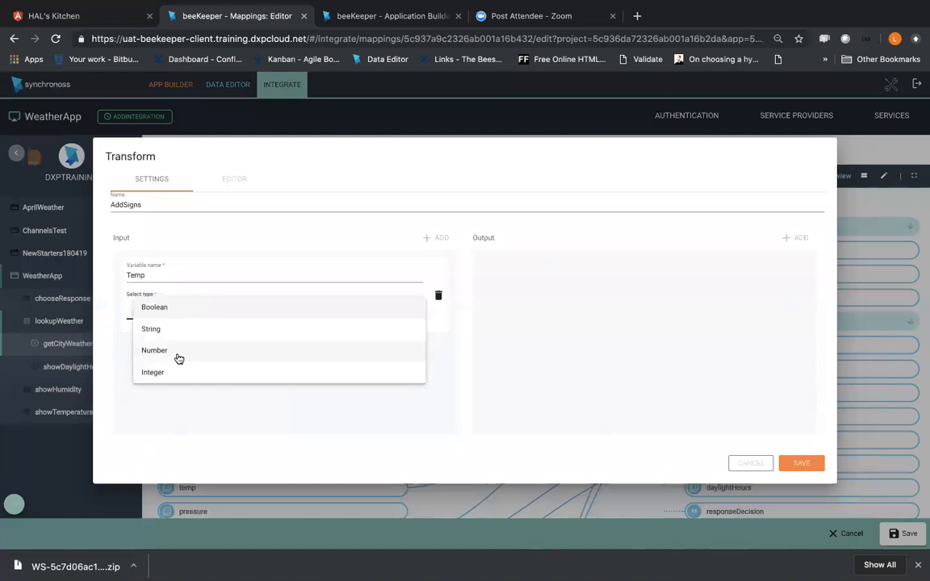
{"action": "left_click", "coordinate": [180, 358]}
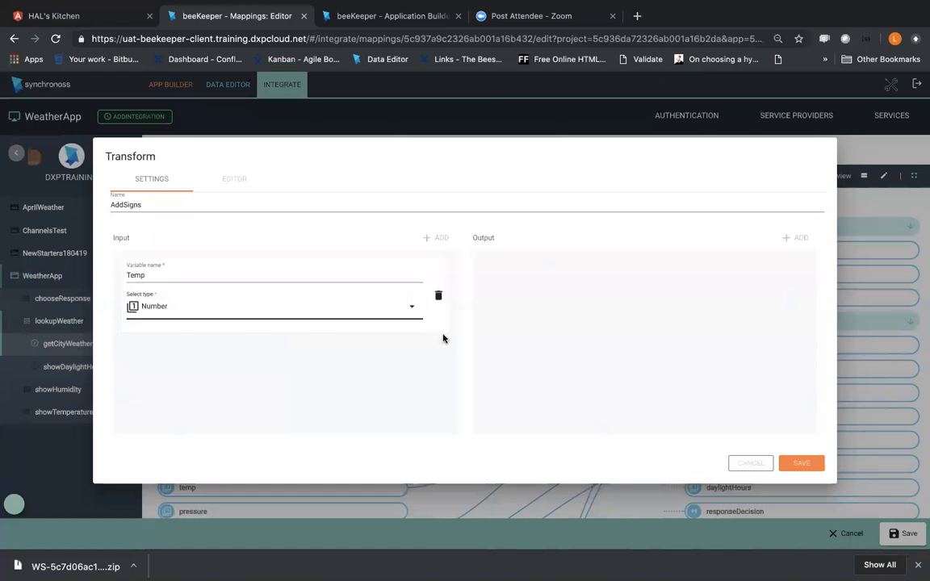
Step: Add an output property named TempOutput of type String to the AddSigns transform, and try to save the transform
{"action": "left_click", "coordinate": [775, 251]}
{"action": "left_click", "coordinate": [791, 239]}
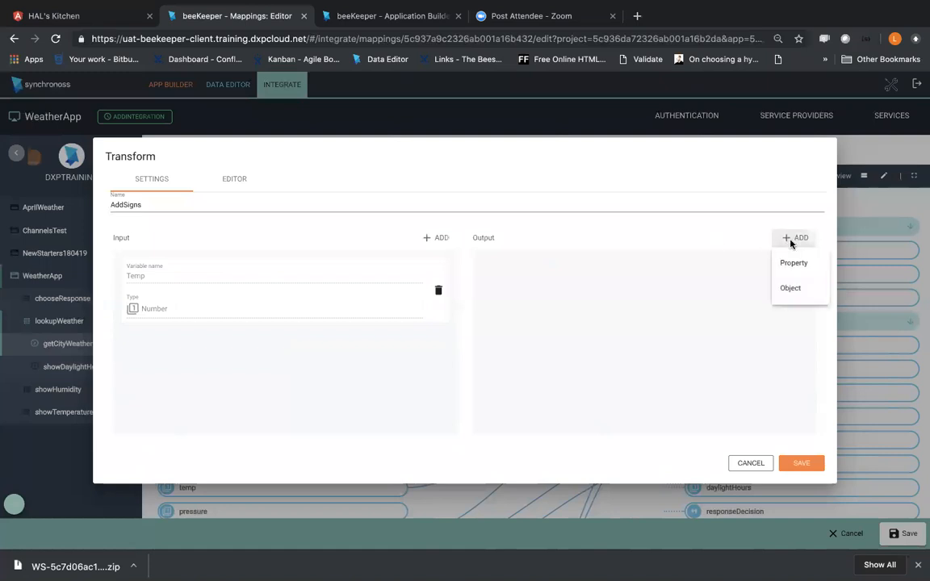
{"action": "left_click", "coordinate": [794, 263]}
{"action": "left_click", "coordinate": [557, 315]}
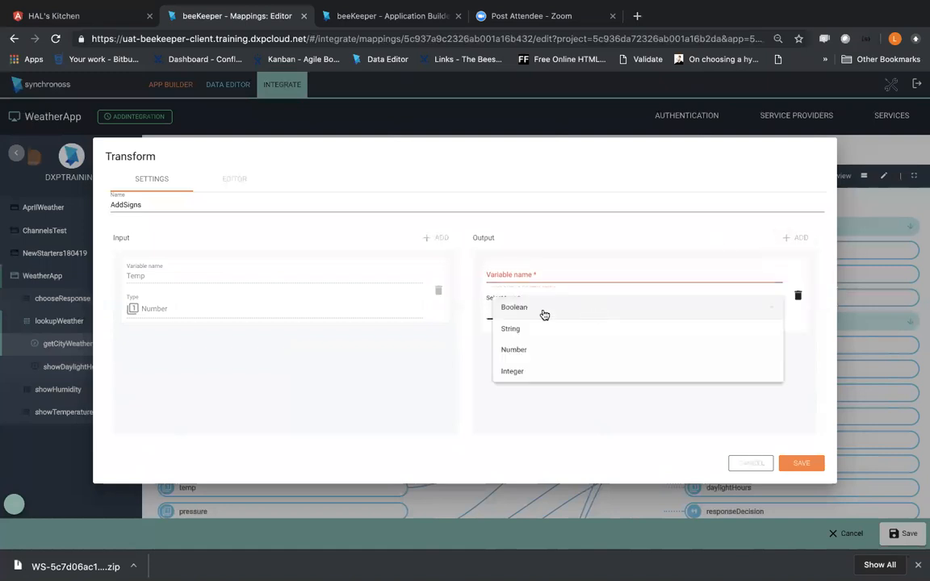
{"action": "left_click", "coordinate": [525, 351]}
{"action": "left_click", "coordinate": [525, 273]}
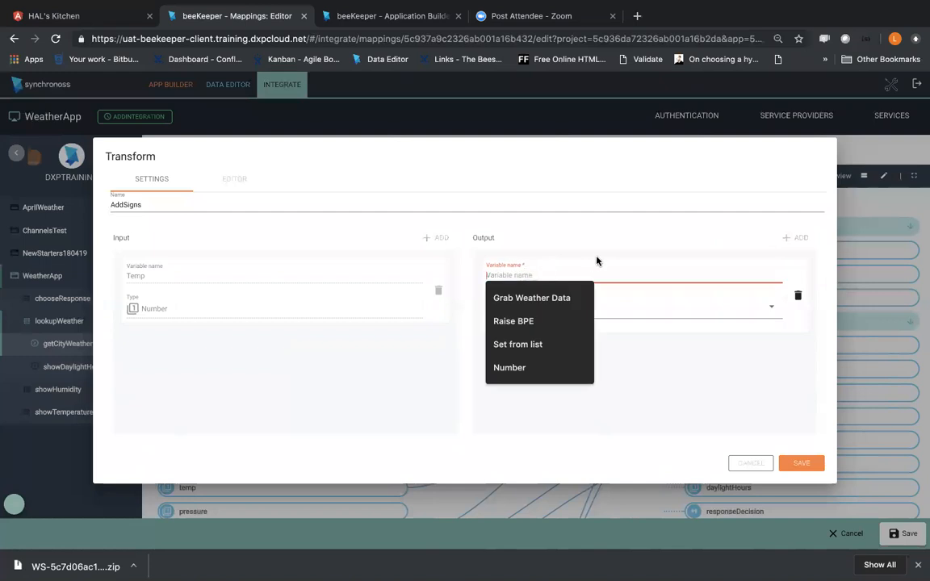
{"action": "left_click", "coordinate": [675, 315]}
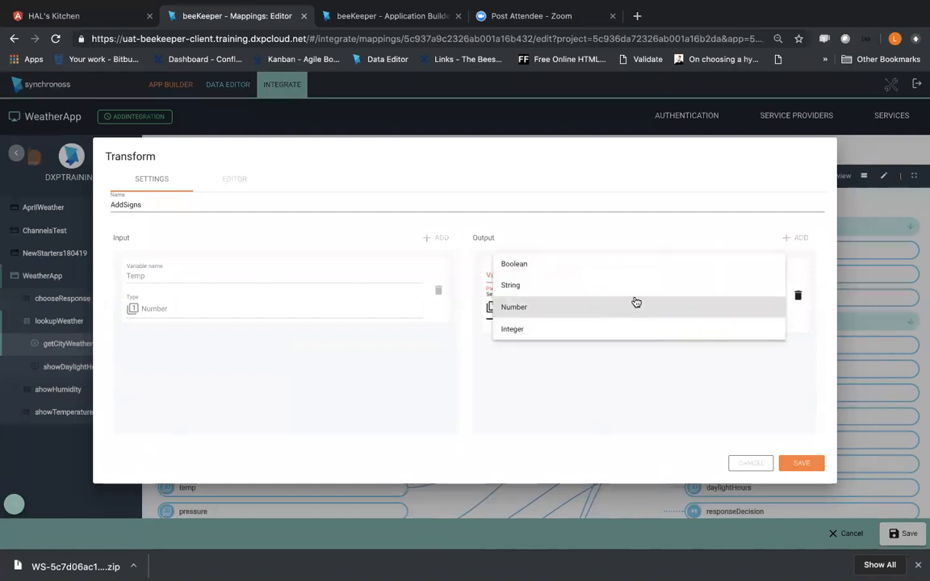
{"action": "left_click", "coordinate": [635, 293]}
{"action": "left_click", "coordinate": [582, 277]}
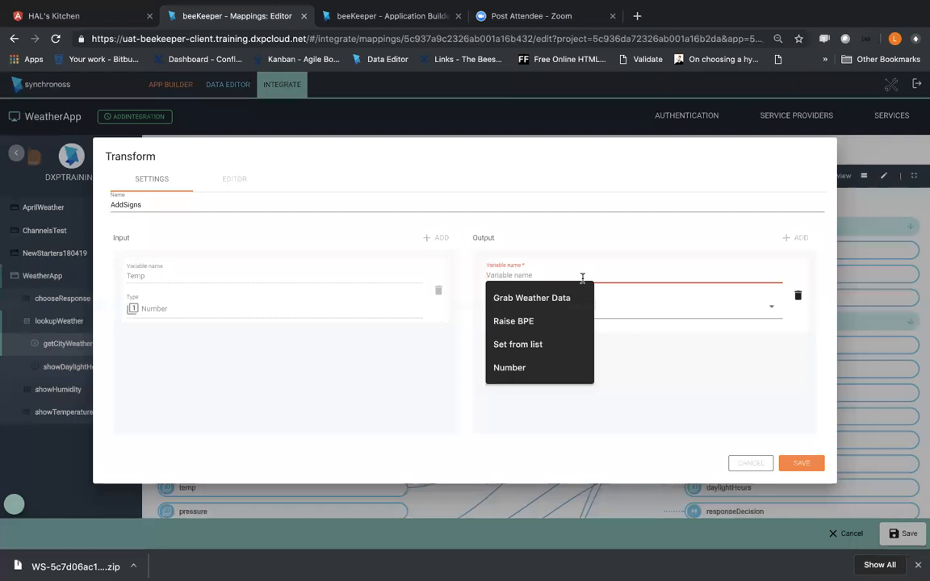
{"action": "type", "text": "TempOutput"}
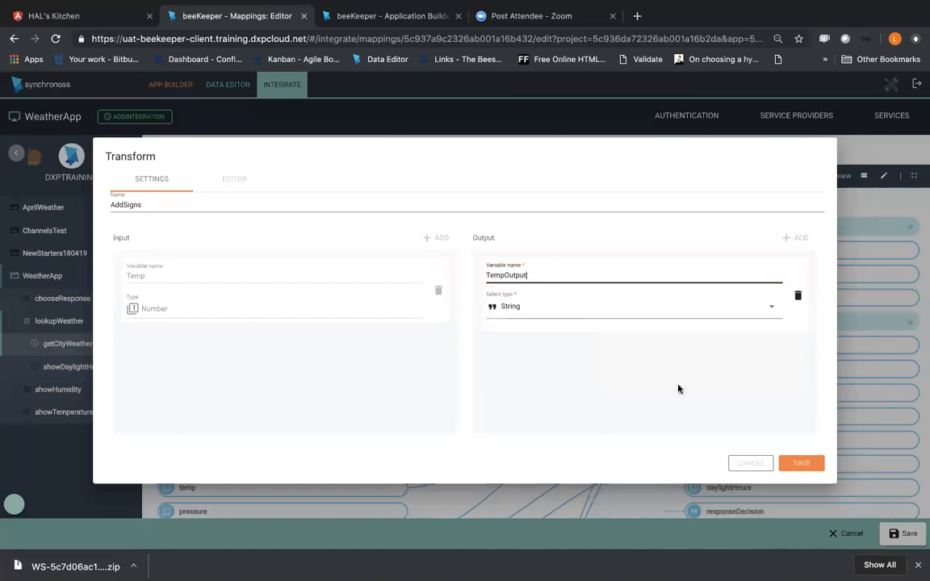
{"action": "left_click", "coordinate": [542, 390]}
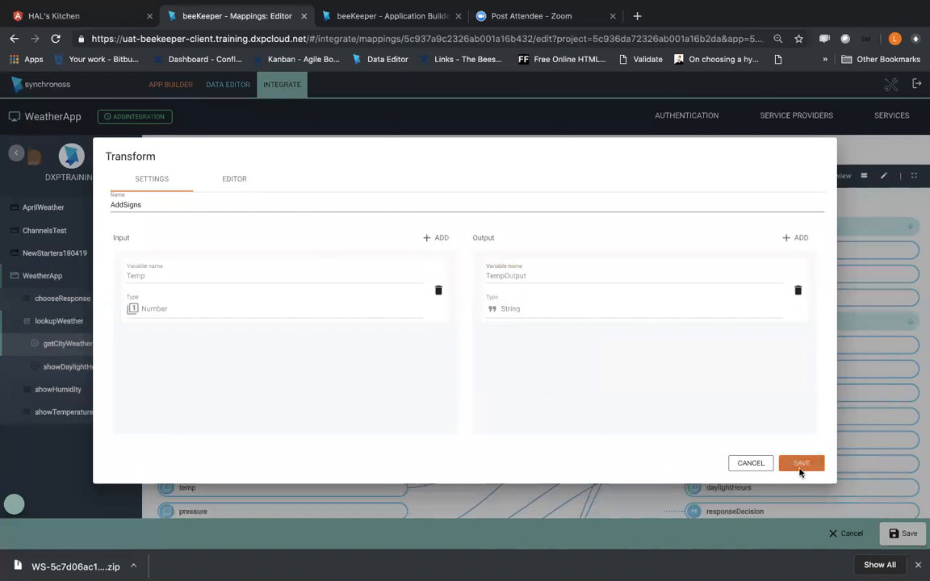
{"action": "left_click", "coordinate": [799, 463]}
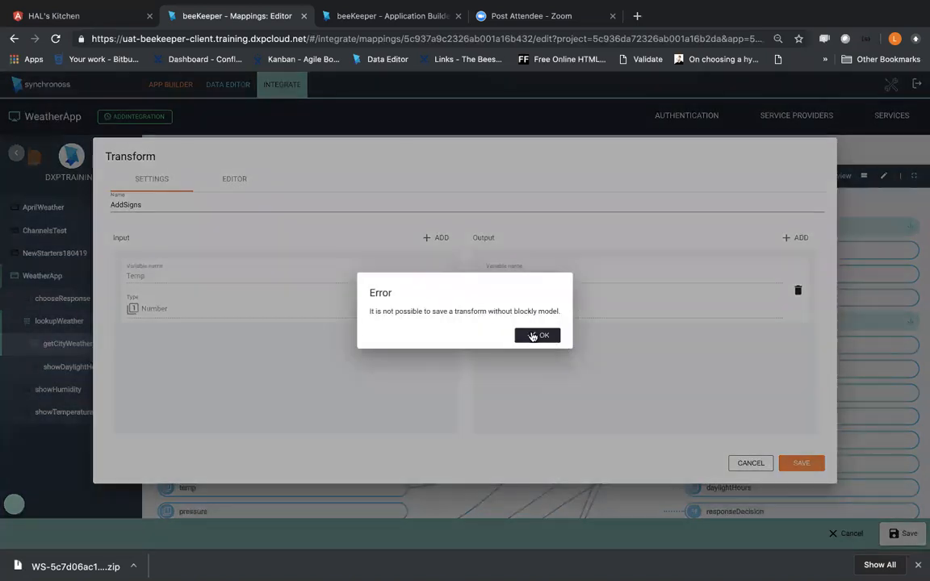
{"action": "left_click", "coordinate": [526, 338]}
Step: Place the Temp input block and the TempOutput output block in the transform's block editor workspace
{"action": "left_click", "coordinate": [229, 182]}
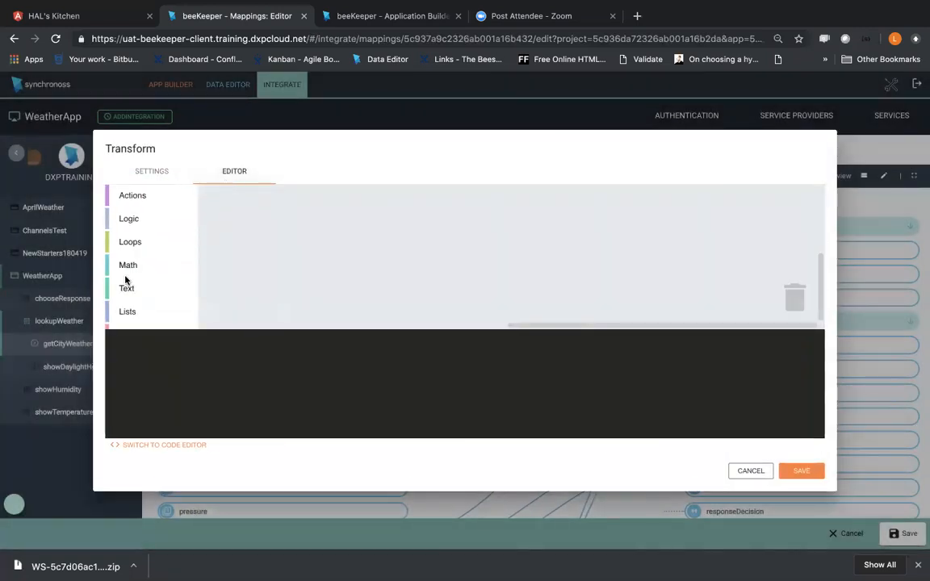
{"action": "scroll", "coordinate": [133, 287], "scroll_direction": "down", "scroll_amount": 3}
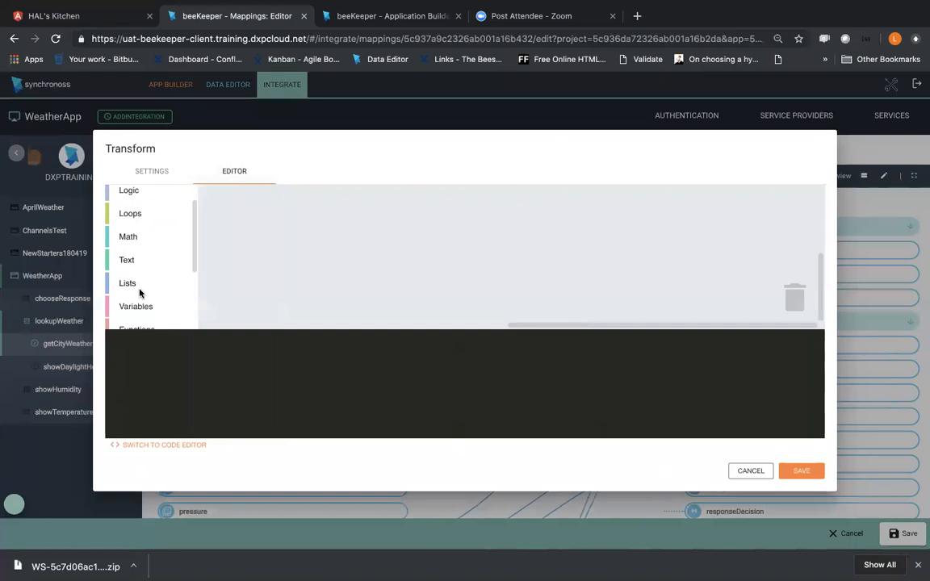
{"action": "scroll", "coordinate": [137, 292], "scroll_direction": "down", "scroll_amount": 1}
{"action": "left_click", "coordinate": [128, 318]}
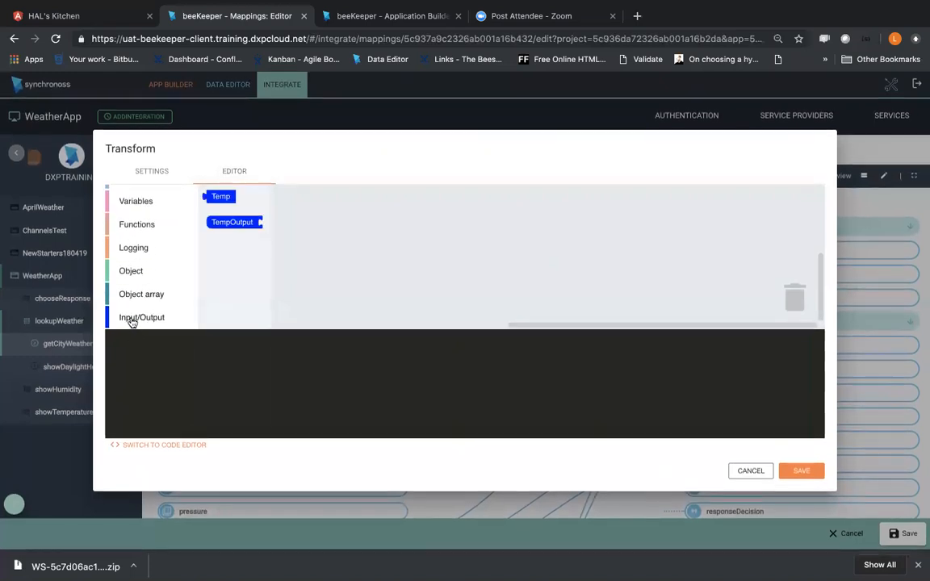
{"action": "left_click_drag", "start_coordinate": [218, 203], "coordinate": [483, 251]}
{"action": "left_click_drag", "start_coordinate": [234, 223], "coordinate": [477, 280]}
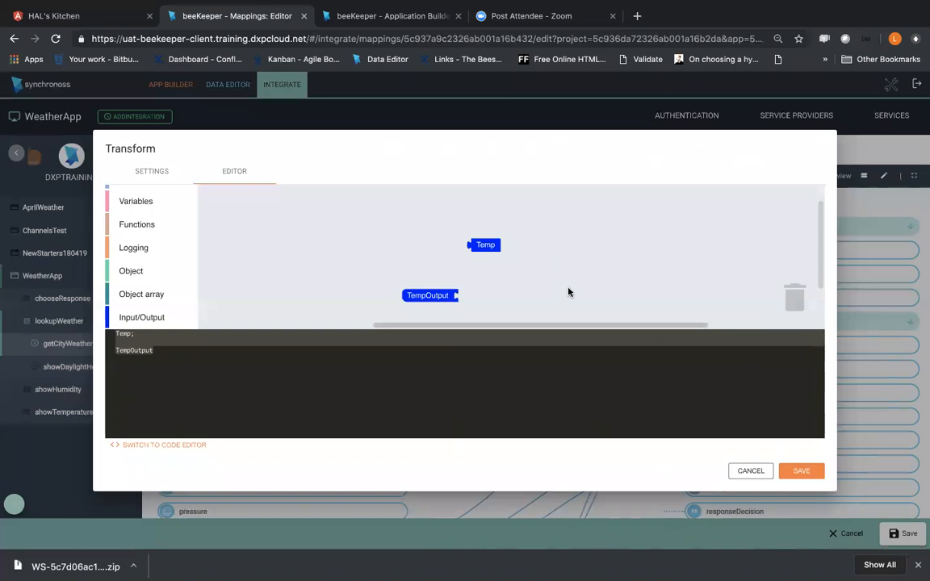
Step: Reposition the Temp block beside the TempOutput block, leaving a gap between them
{"action": "left_click_drag", "start_coordinate": [482, 247], "coordinate": [335, 260]}
{"action": "left_click", "coordinate": [149, 316]}
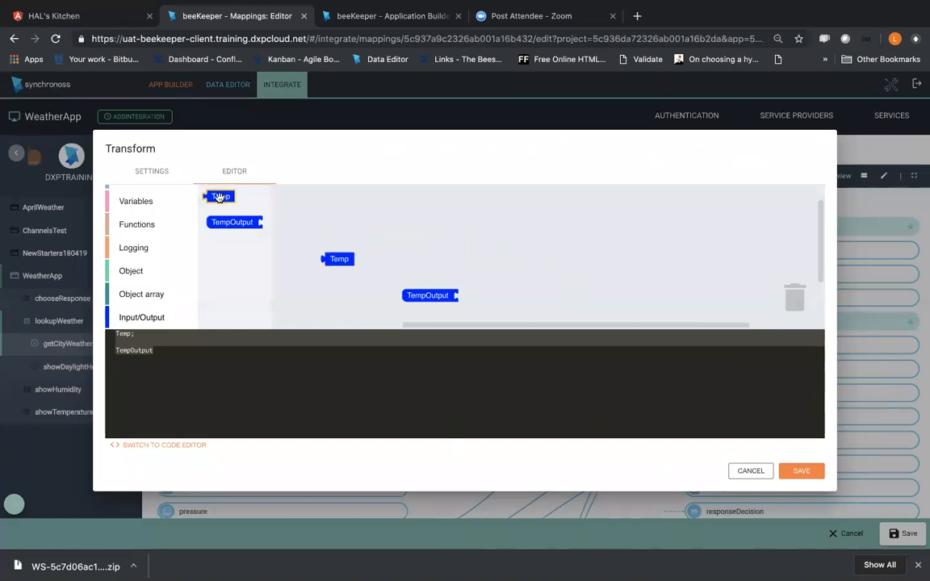
{"action": "left_click", "coordinate": [352, 233]}
{"action": "left_click_drag", "start_coordinate": [336, 259], "coordinate": [548, 291]}
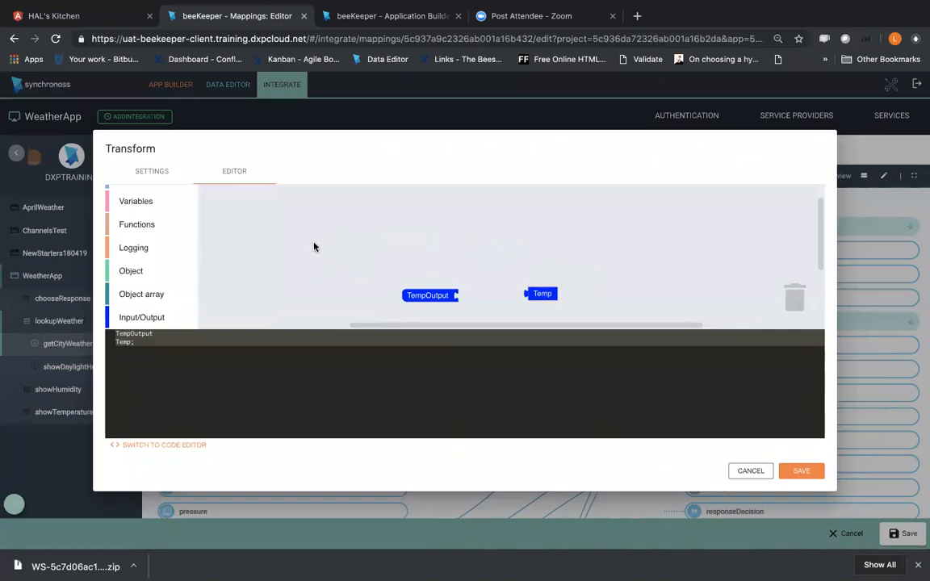
Step: Add a text block containing C above the TempOutput block
{"action": "scroll", "coordinate": [128, 263], "scroll_direction": "up", "scroll_amount": 5}
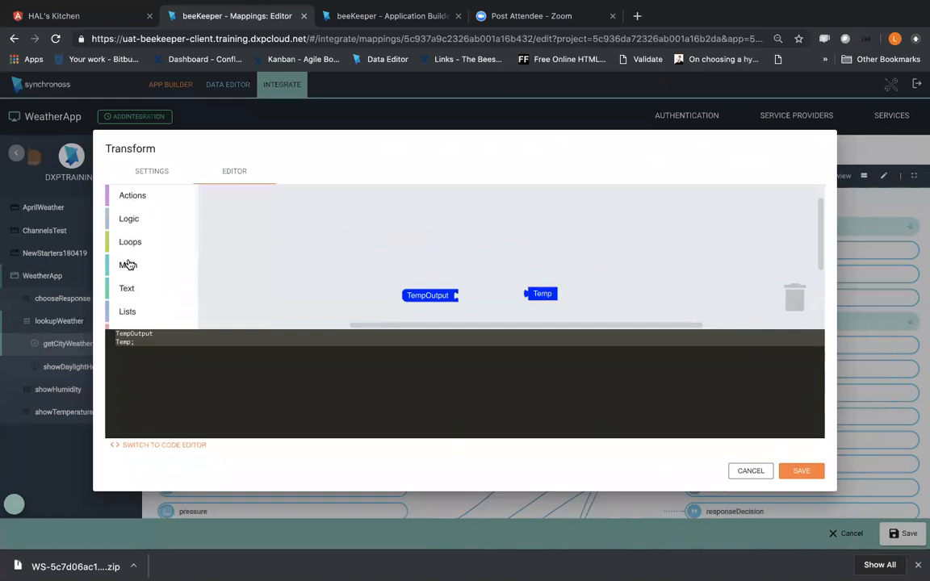
{"action": "left_click", "coordinate": [127, 288]}
{"action": "left_click_drag", "start_coordinate": [243, 196], "coordinate": [393, 202]}
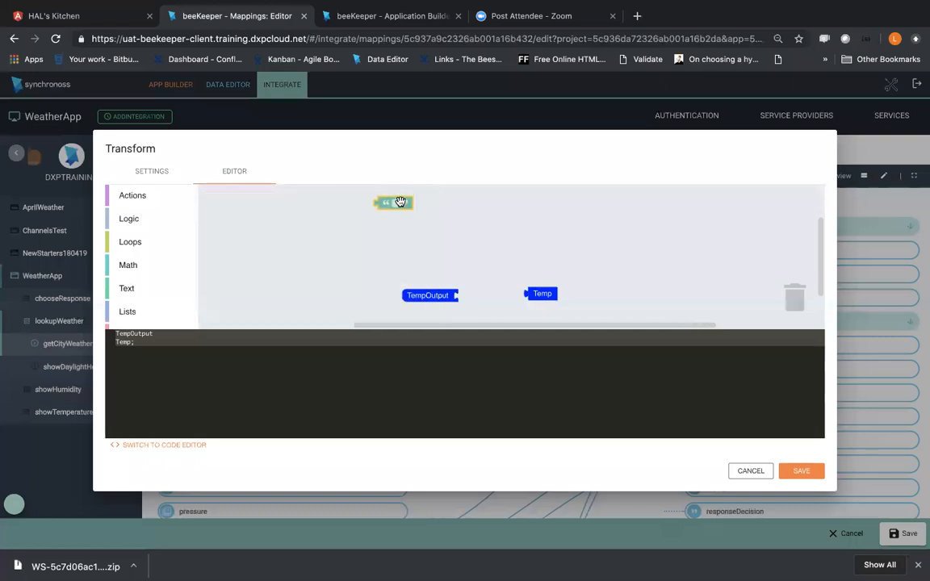
{"action": "left_click", "coordinate": [397, 202]}
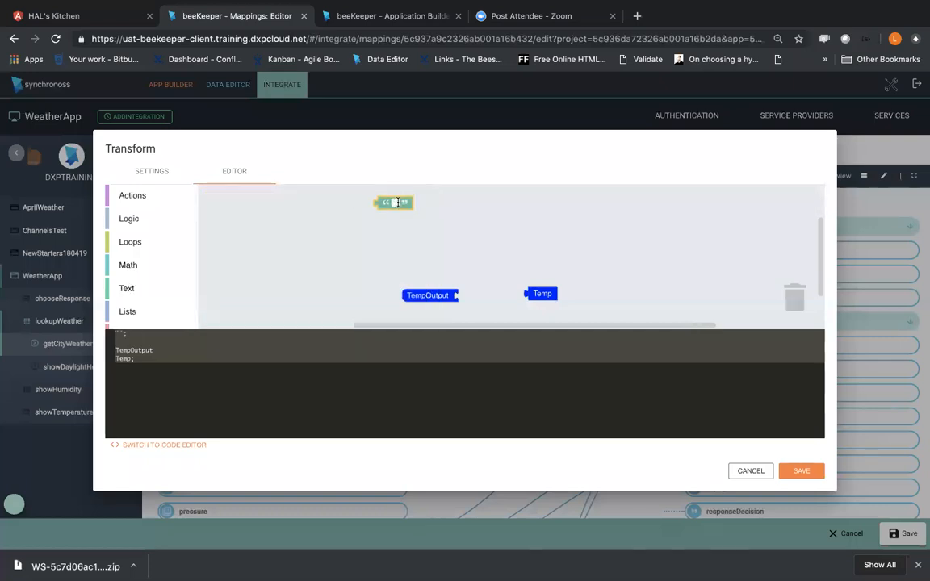
{"action": "type", "text": "C"}
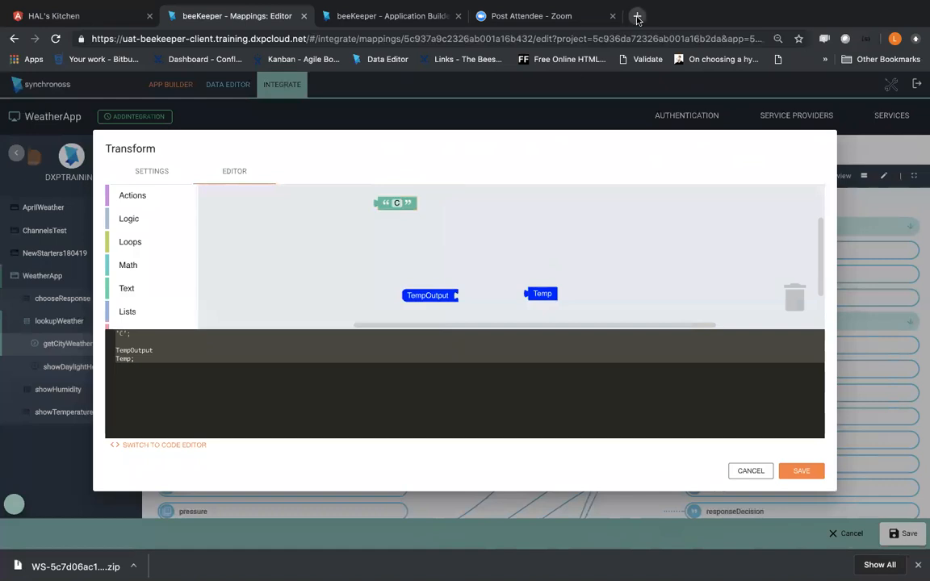
Step: Search Google for "degree sign" to get a copy of the symbol, and return to the Transform editor
{"action": "left_click", "coordinate": [637, 15]}
{"action": "type", "text": "degree si"}
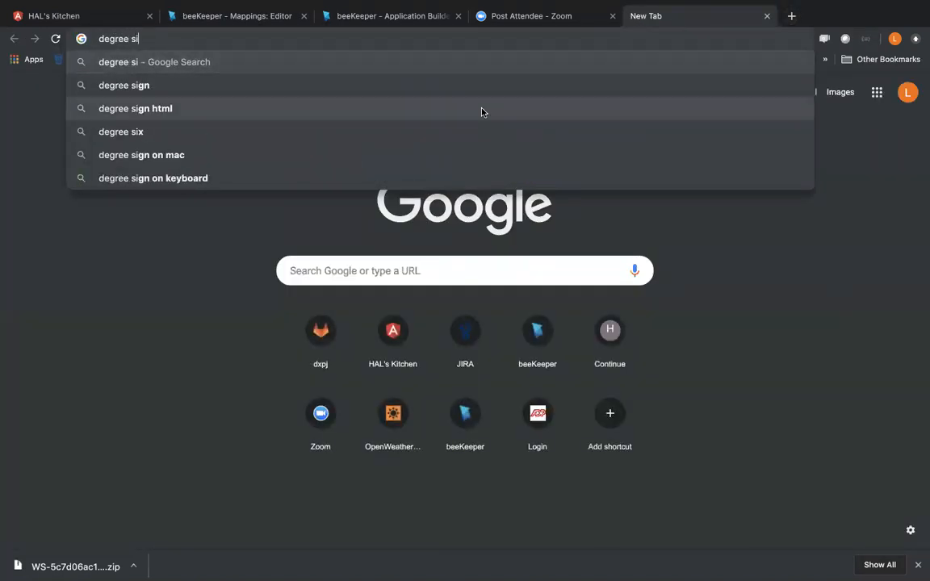
{"action": "left_click", "coordinate": [443, 90]}
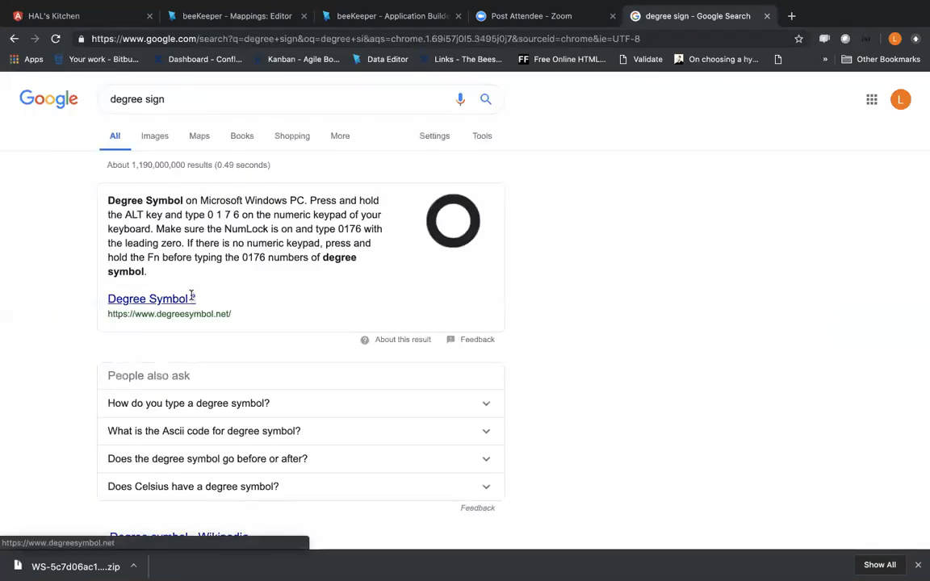
{"action": "key", "text": "ctrl+w"}
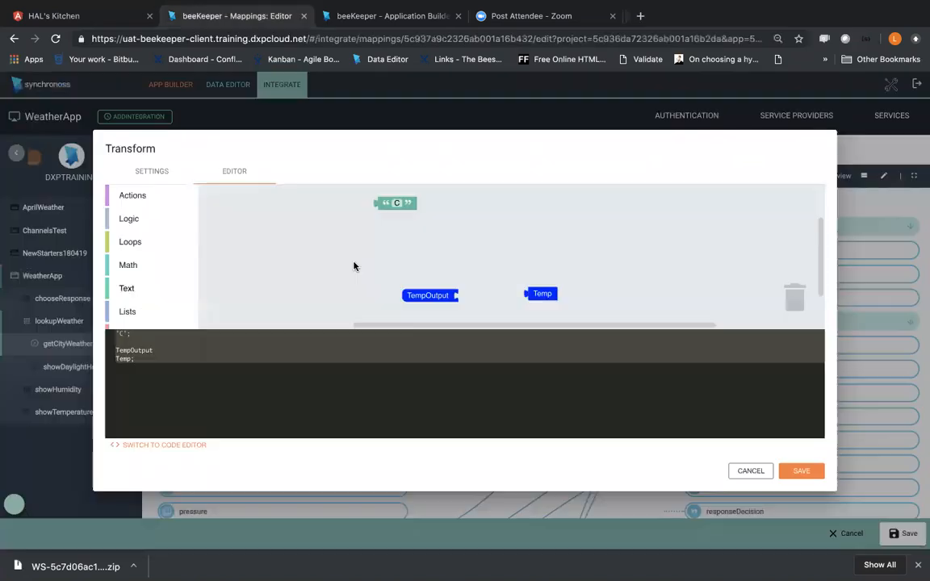
Step: Change the text block's content to °C by inserting the degree sign before the C
{"action": "left_click", "coordinate": [393, 202]}
{"action": "type", "text": "°"}
{"action": "left_click", "coordinate": [415, 198]}
{"action": "left_click", "coordinate": [396, 203]}
{"action": "left_click", "coordinate": [395, 202]}
{"action": "type", "text": "C"}
{"action": "left_click", "coordinate": [403, 218]}
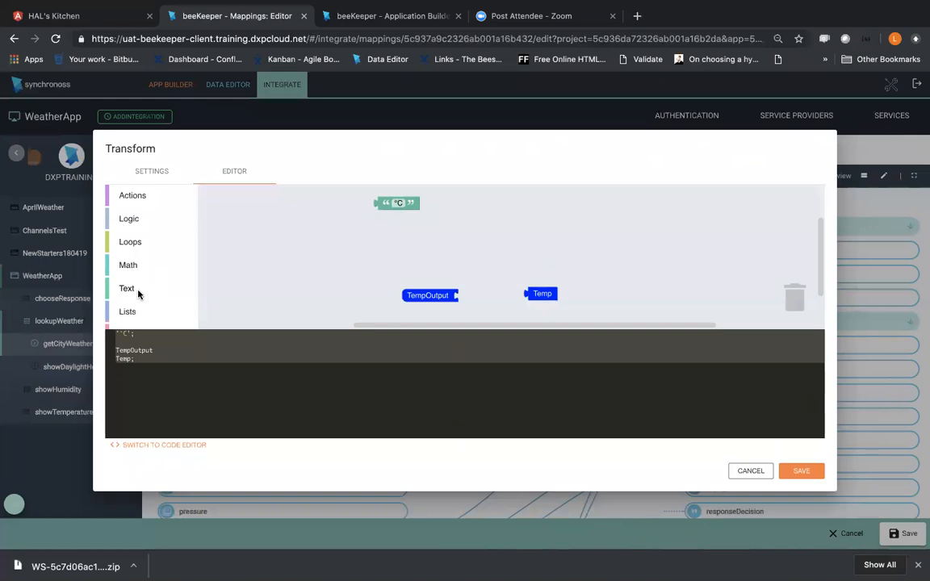
Step: Add a "create text with" block to the workspace just above the TempOutput block
{"action": "left_click", "coordinate": [127, 289]}
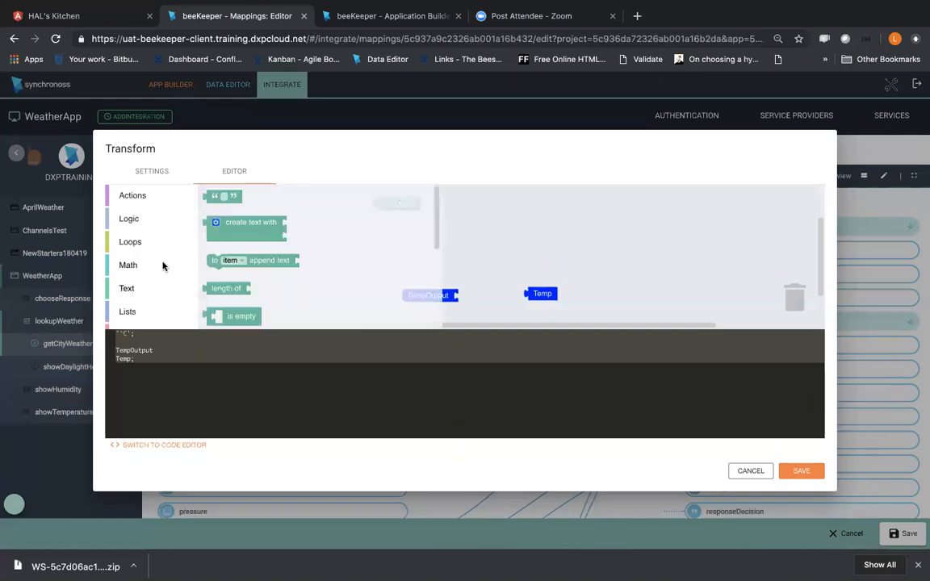
{"action": "left_click", "coordinate": [223, 237]}
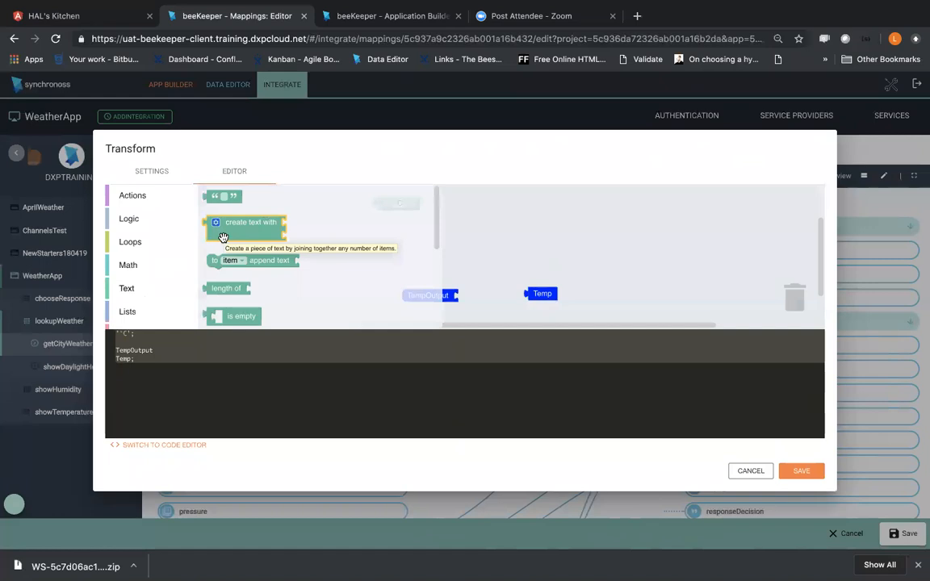
{"action": "left_click_drag", "start_coordinate": [224, 237], "coordinate": [416, 266]}
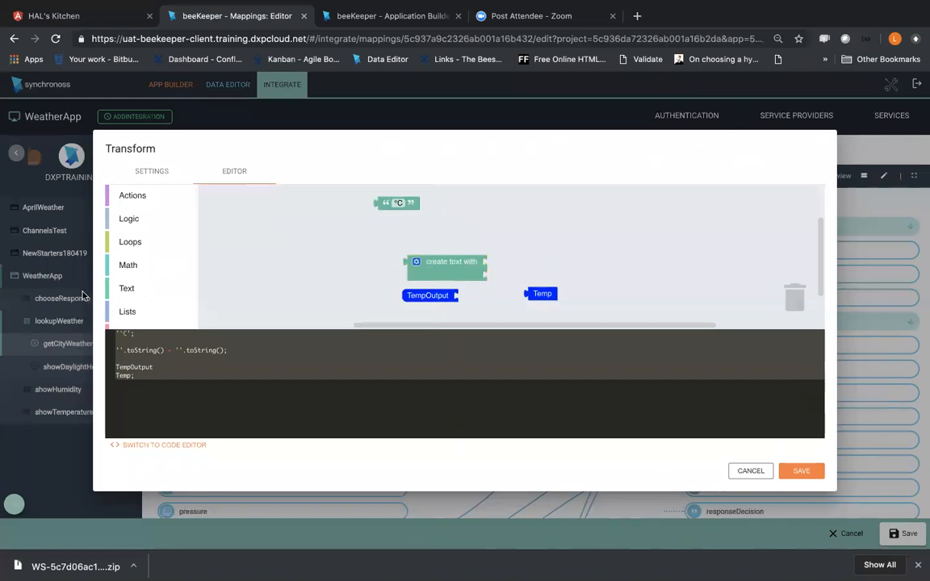
Step: Fill the "create text with" block with Temp followed by the °C text, and attach it to TempOutput
{"action": "scroll", "coordinate": [141, 299], "scroll_direction": "down", "scroll_amount": 3}
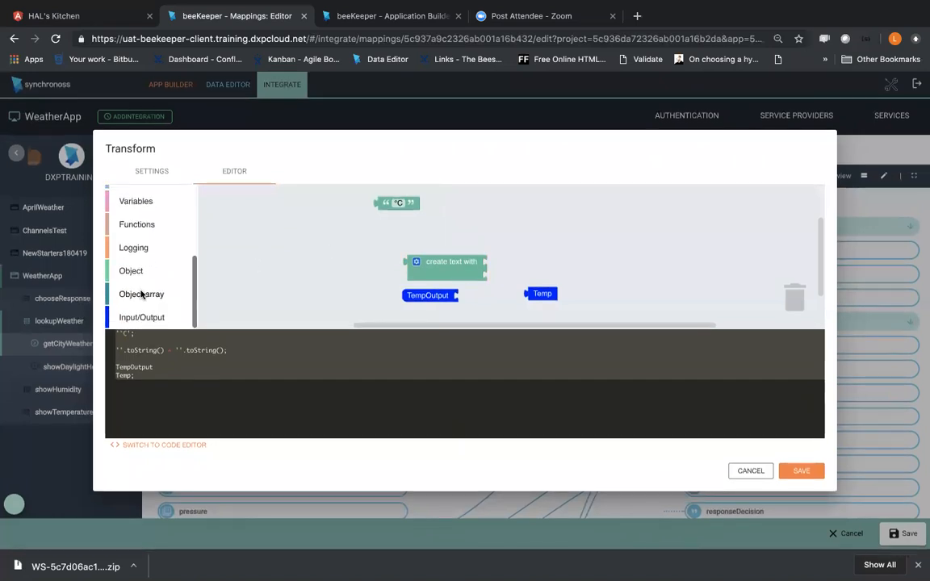
{"action": "left_click", "coordinate": [135, 201]}
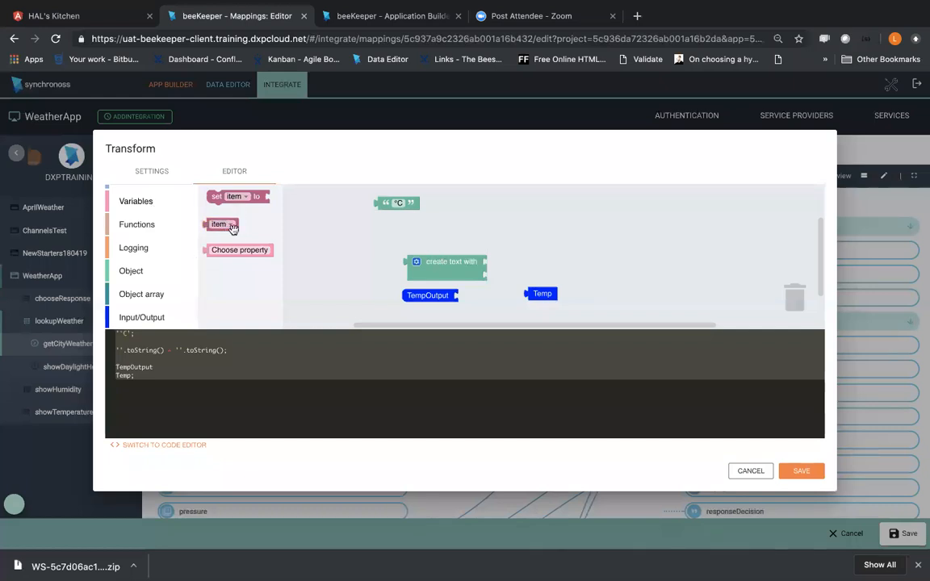
{"action": "left_click", "coordinate": [326, 234]}
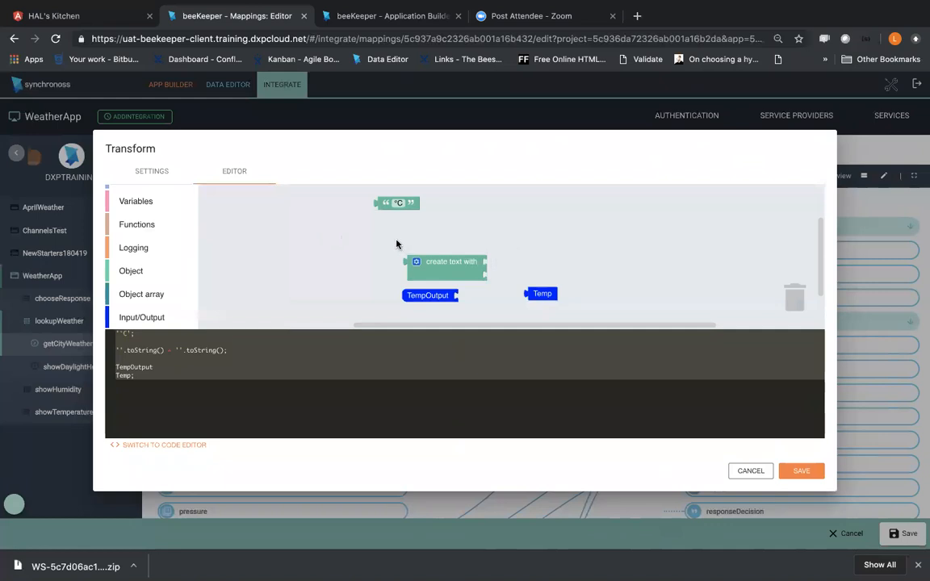
{"action": "left_click_drag", "start_coordinate": [539, 294], "coordinate": [506, 271]}
{"action": "left_click_drag", "start_coordinate": [399, 204], "coordinate": [519, 278]}
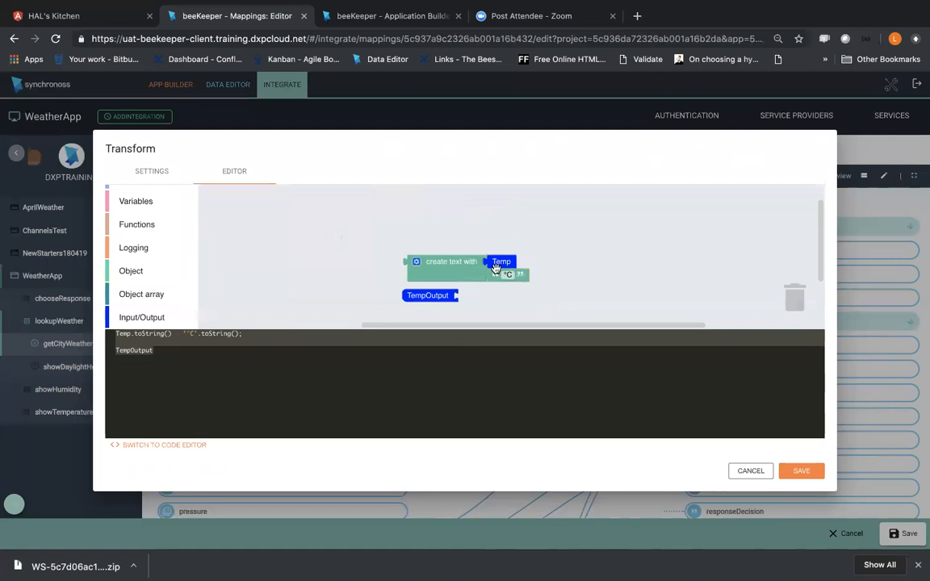
{"action": "left_click_drag", "start_coordinate": [450, 276], "coordinate": [500, 314]}
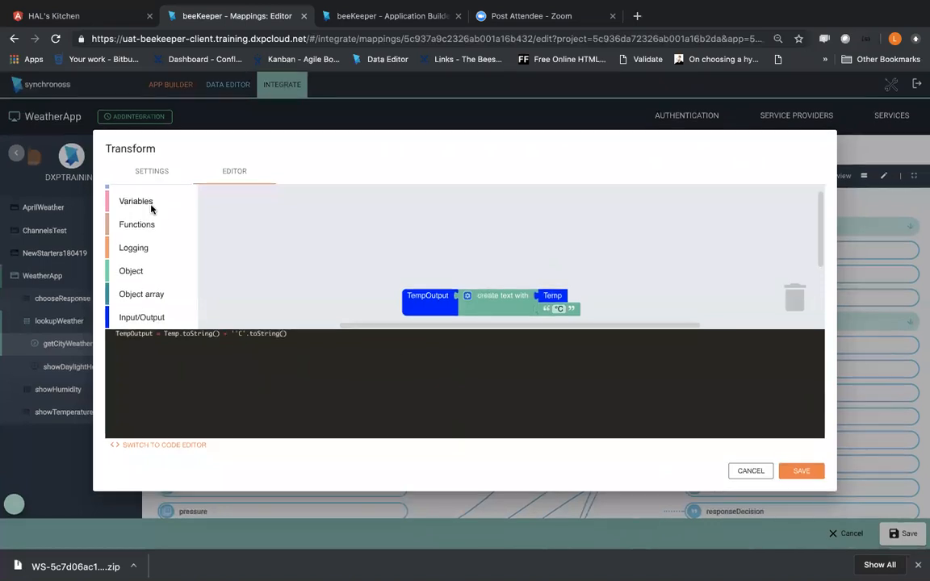
Step: Add an if-do logic block to the workspace above the TempOutput expression
{"action": "scroll", "coordinate": [137, 232], "scroll_direction": "up", "scroll_amount": 3}
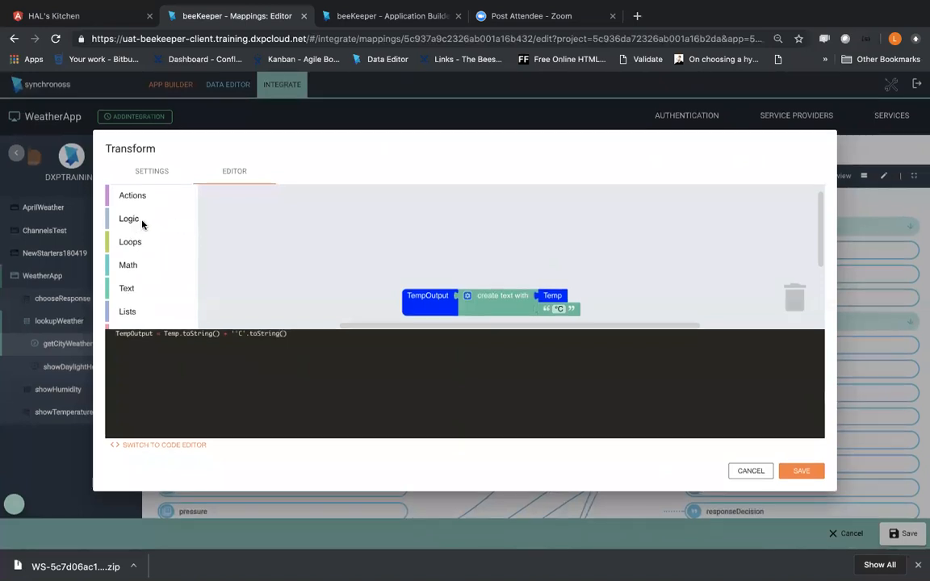
{"action": "left_click", "coordinate": [131, 220]}
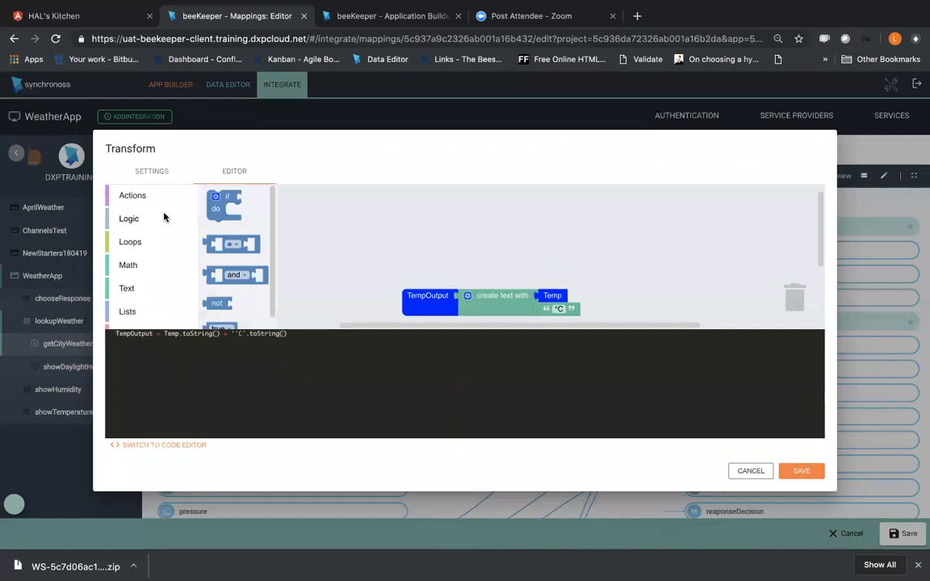
{"action": "left_click_drag", "start_coordinate": [216, 206], "coordinate": [452, 255]}
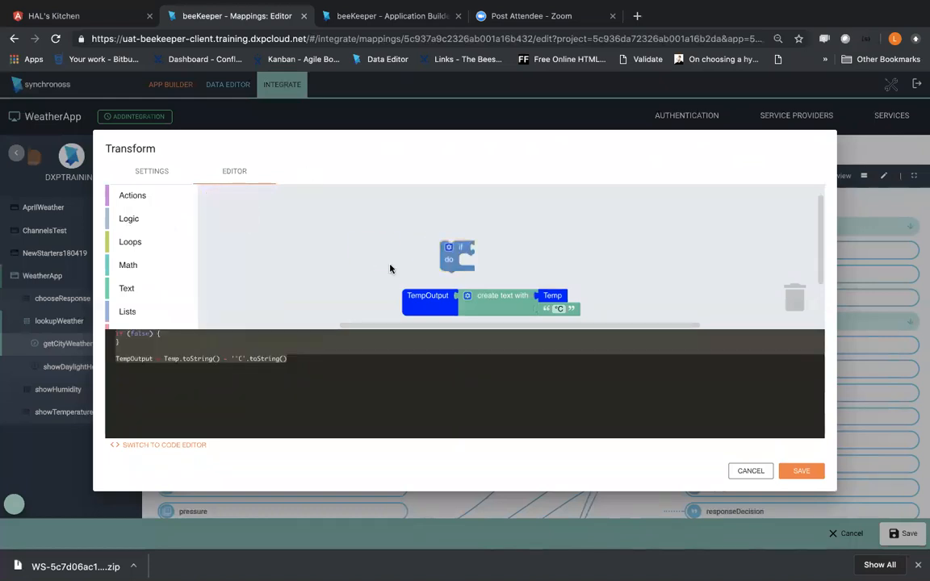
Step: Add a Choose property variable block to the workspace and place it beside the if-do block
{"action": "scroll", "coordinate": [125, 294], "scroll_direction": "down", "scroll_amount": 1}
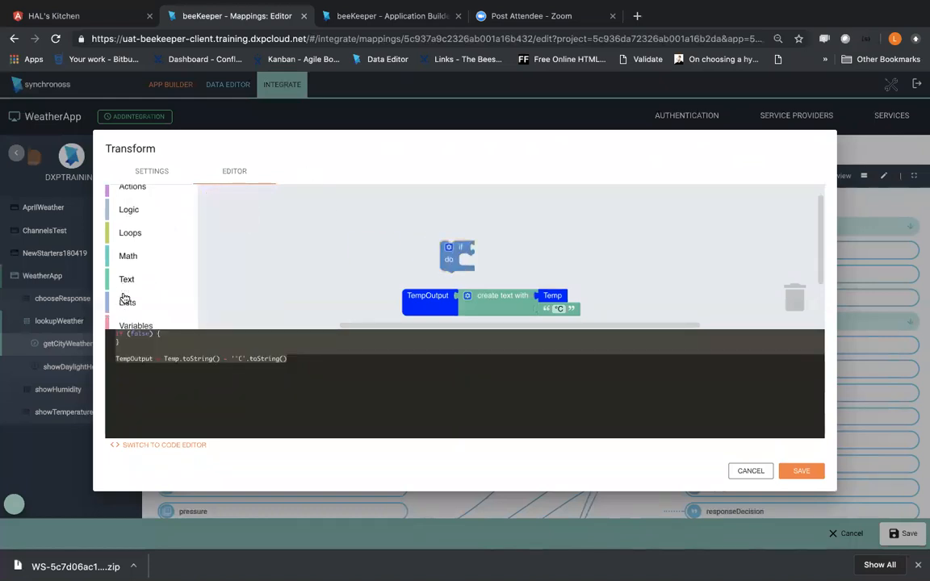
{"action": "scroll", "coordinate": [125, 299], "scroll_direction": "down", "scroll_amount": 3}
{"action": "left_click", "coordinate": [133, 200]}
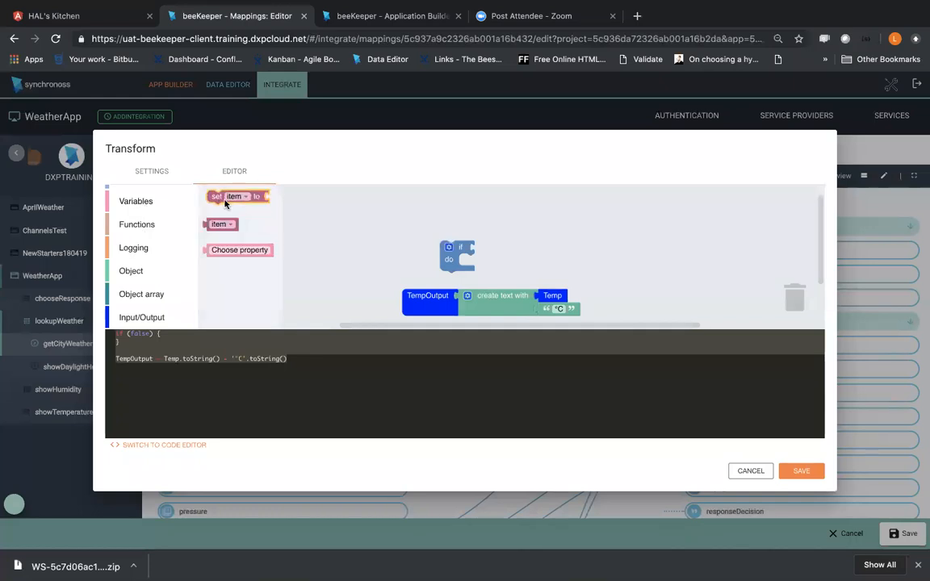
{"action": "left_click_drag", "start_coordinate": [230, 249], "coordinate": [501, 257]}
{"action": "left_click", "coordinate": [500, 252]}
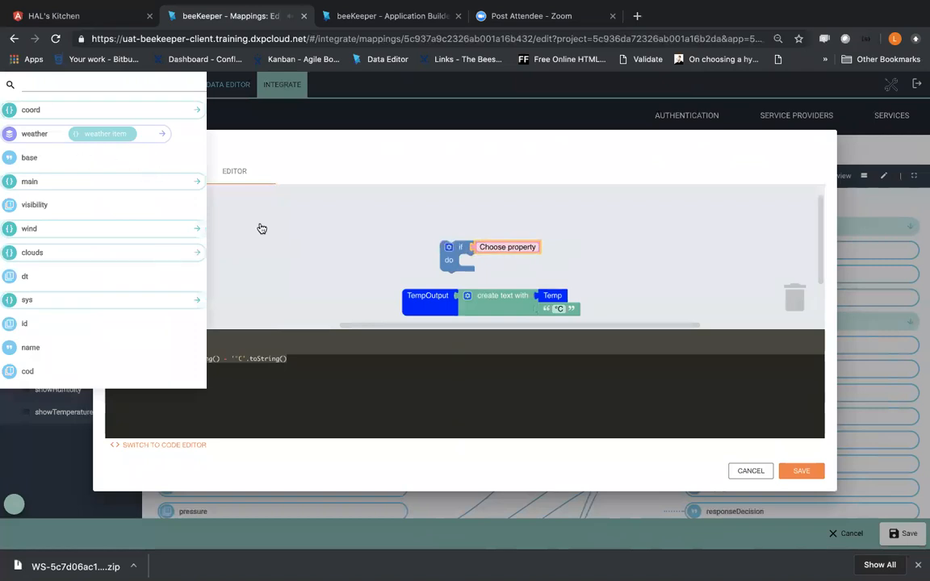
{"action": "left_click", "coordinate": [375, 224]}
{"action": "left_click_drag", "start_coordinate": [501, 250], "coordinate": [562, 242]}
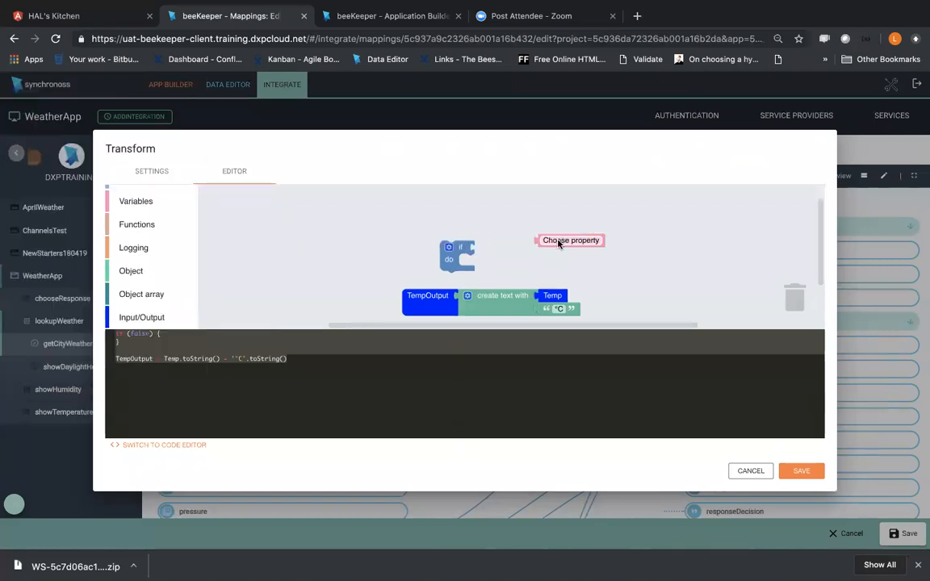
Step: Build an equality comparison with the Choose property block on one side and an empty text block on the other
{"action": "scroll", "coordinate": [151, 212], "scroll_direction": "up", "scroll_amount": 3}
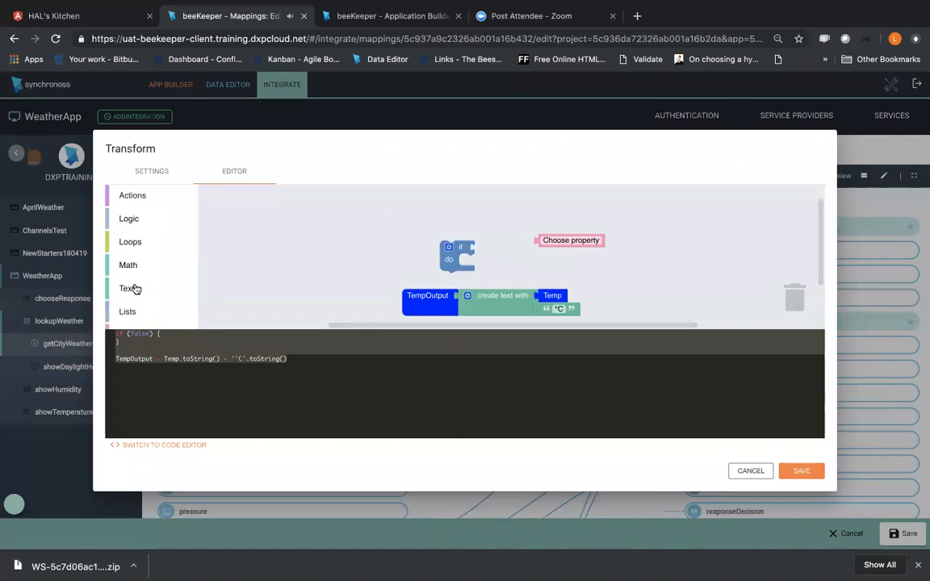
{"action": "left_click", "coordinate": [133, 224]}
{"action": "left_click_drag", "start_coordinate": [226, 246], "coordinate": [596, 278]}
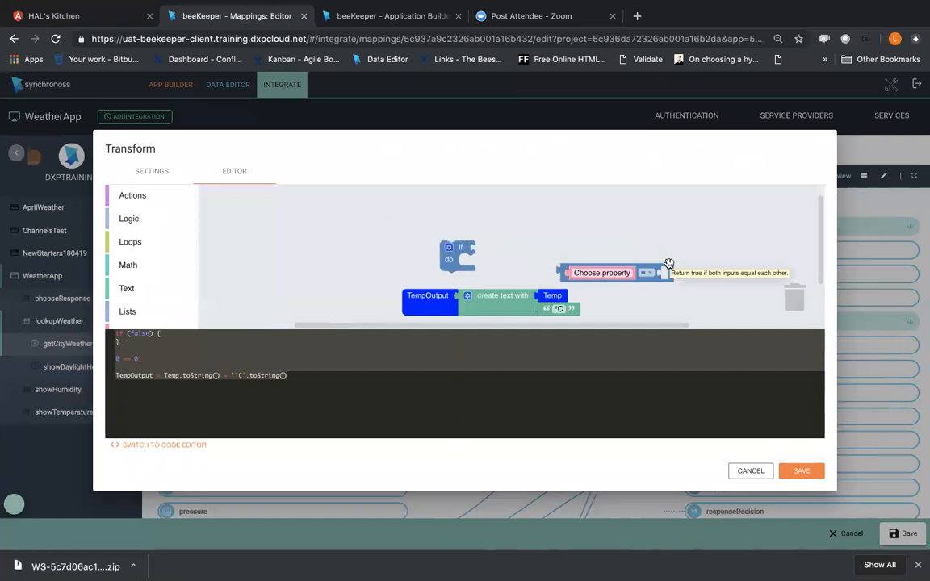
{"action": "left_click", "coordinate": [128, 297]}
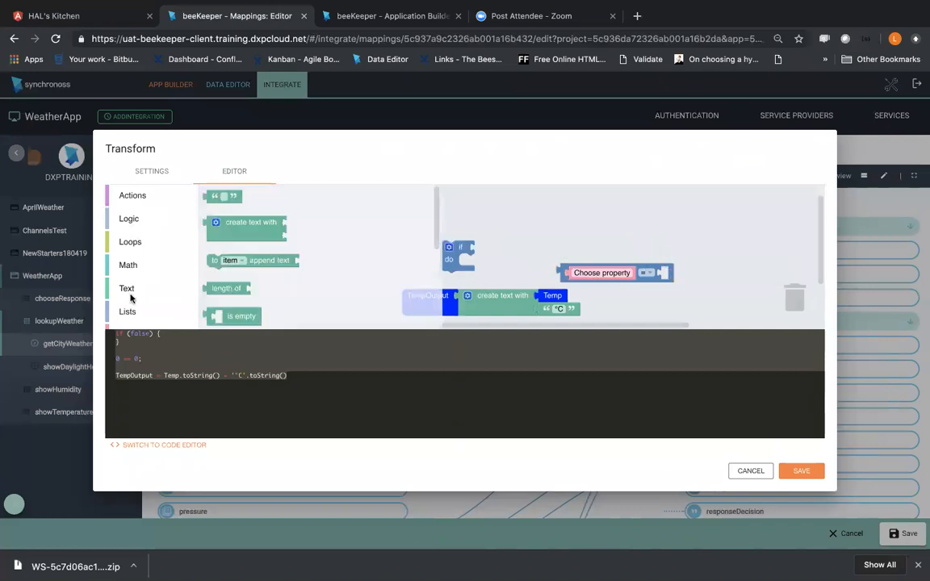
{"action": "left_click_drag", "start_coordinate": [223, 196], "coordinate": [679, 277]}
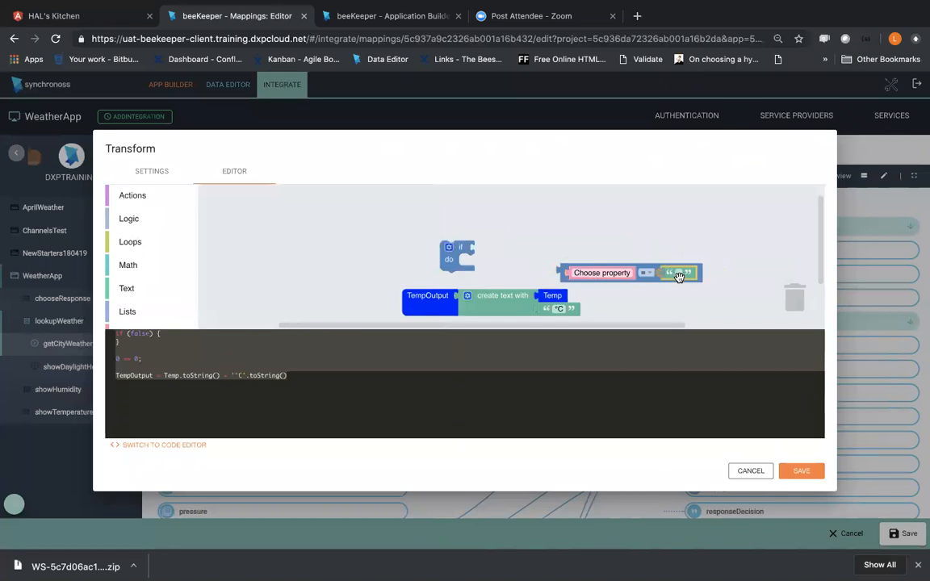
Step: Search the comparison's selectable properties for unit and look through the nested fields under main, clouds and sys
{"action": "left_click", "coordinate": [598, 273]}
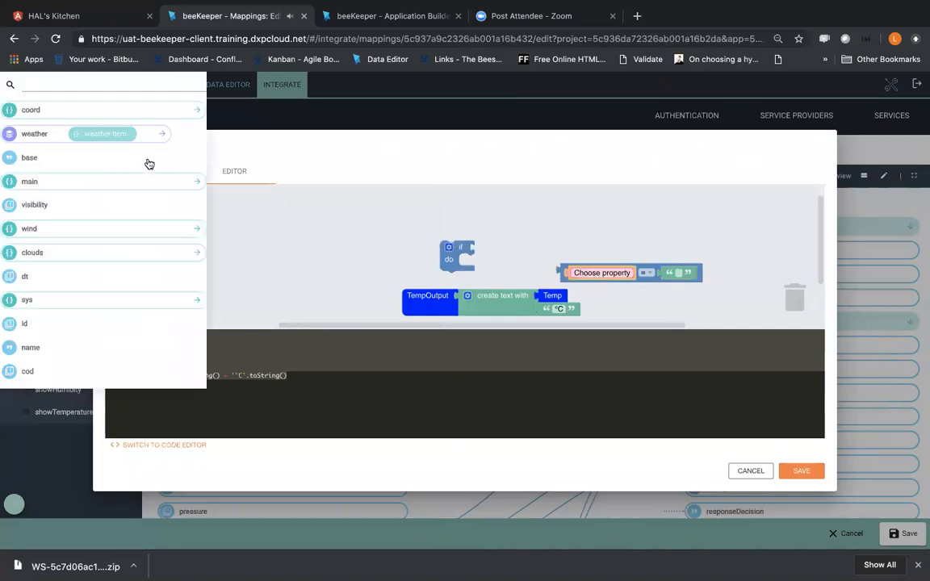
{"action": "left_click", "coordinate": [69, 85]}
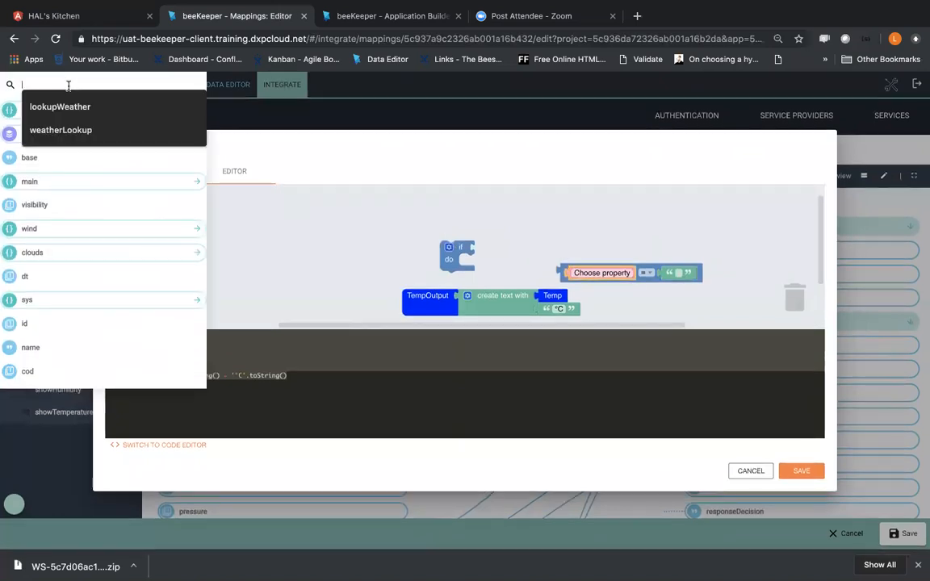
{"action": "type", "text": "unit"}
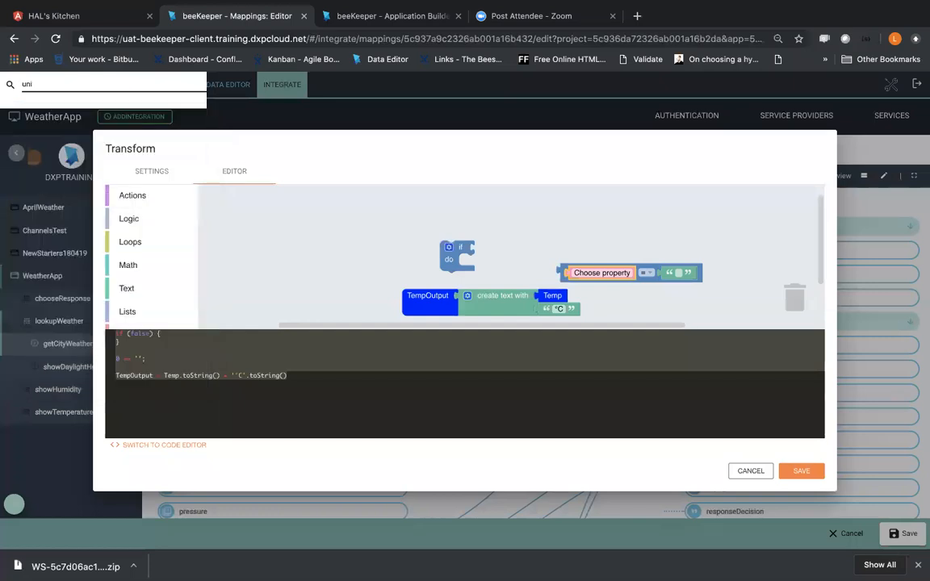
{"action": "key", "text": "BackSpace"}
{"action": "key", "text": "BackSpace"}
{"action": "key", "text": "BackSpace"}
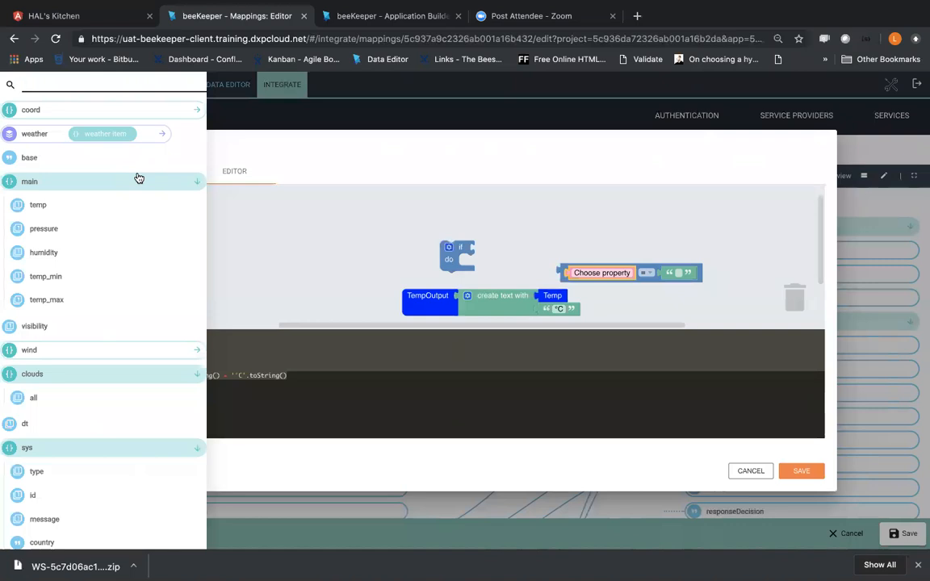
{"action": "scroll", "coordinate": [174, 408], "scroll_direction": "down", "scroll_amount": 3}
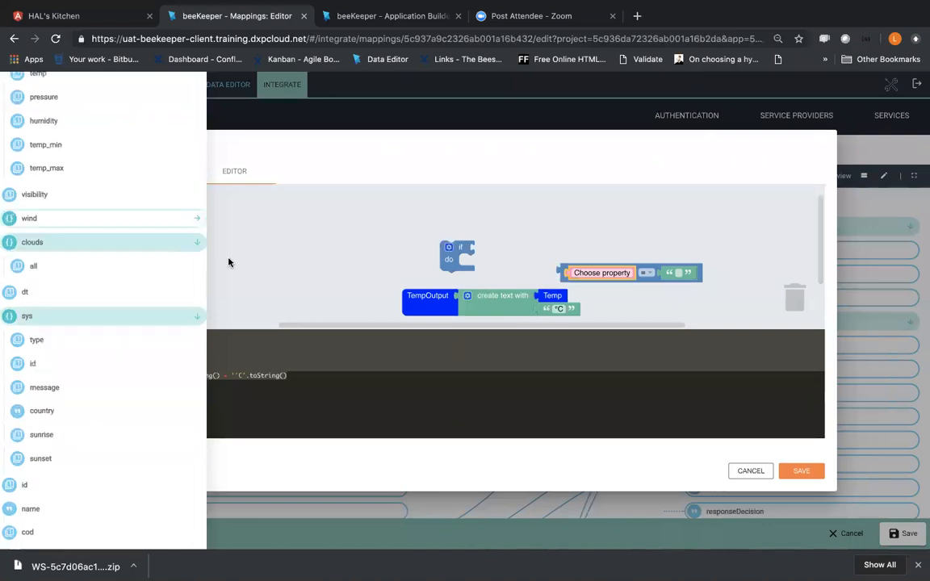
{"action": "left_click", "coordinate": [278, 248]}
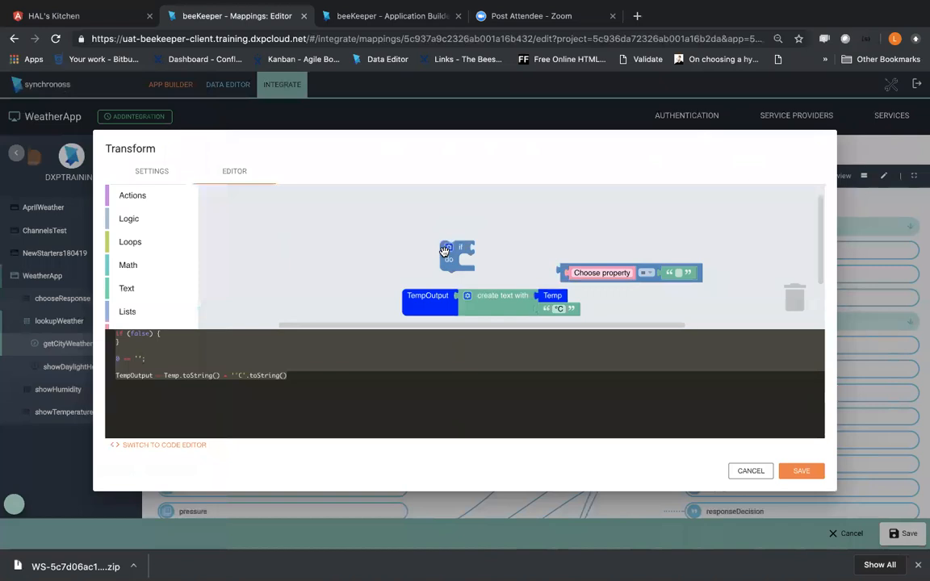
Step: Delete the if-do block and the equality comparison from the workspace, and save the transform
{"action": "left_click_drag", "start_coordinate": [444, 252], "coordinate": [539, 240]}
{"action": "left_click_drag", "start_coordinate": [538, 239], "coordinate": [789, 296]}
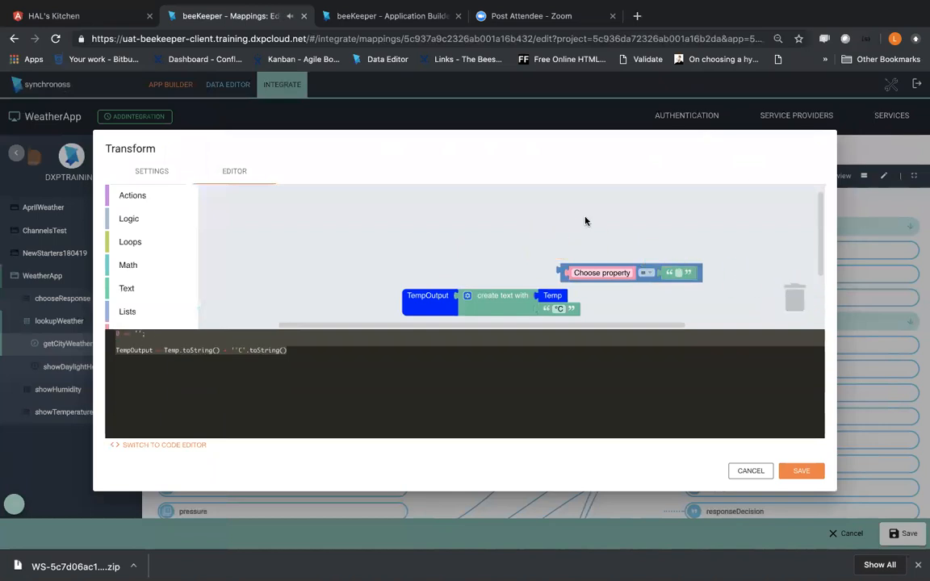
{"action": "left_click", "coordinate": [575, 272]}
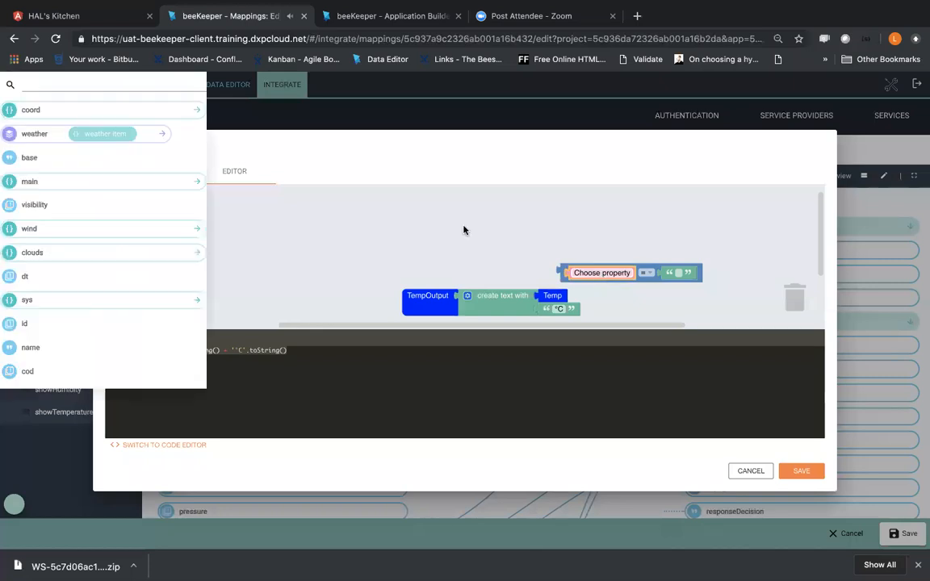
{"action": "left_click_drag", "start_coordinate": [604, 272], "coordinate": [797, 299]}
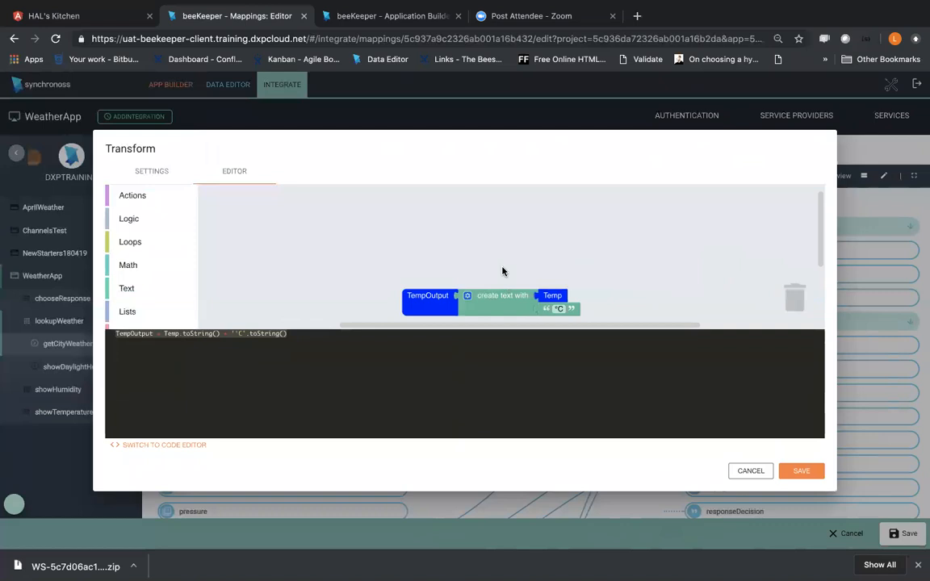
{"action": "left_click", "coordinate": [798, 472]}
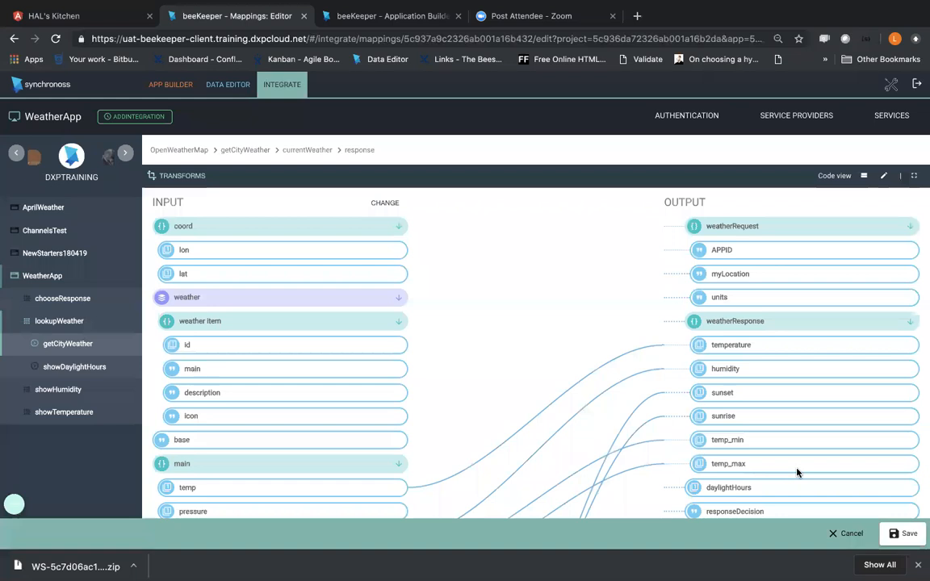
Step: Reopen the existing AddSigns transform to review its settings and block expression, and close it without saving
{"action": "left_click", "coordinate": [177, 178]}
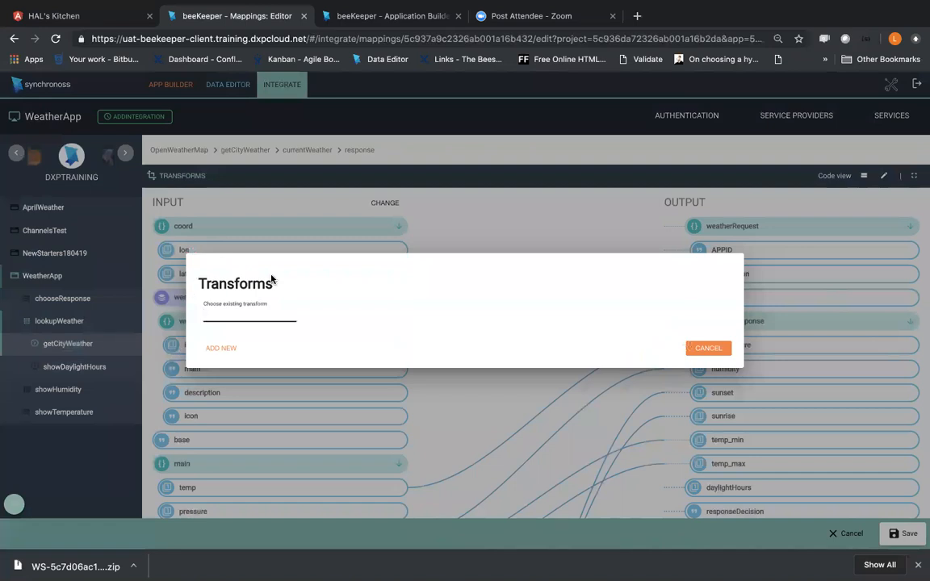
{"action": "type", "text": "s"}
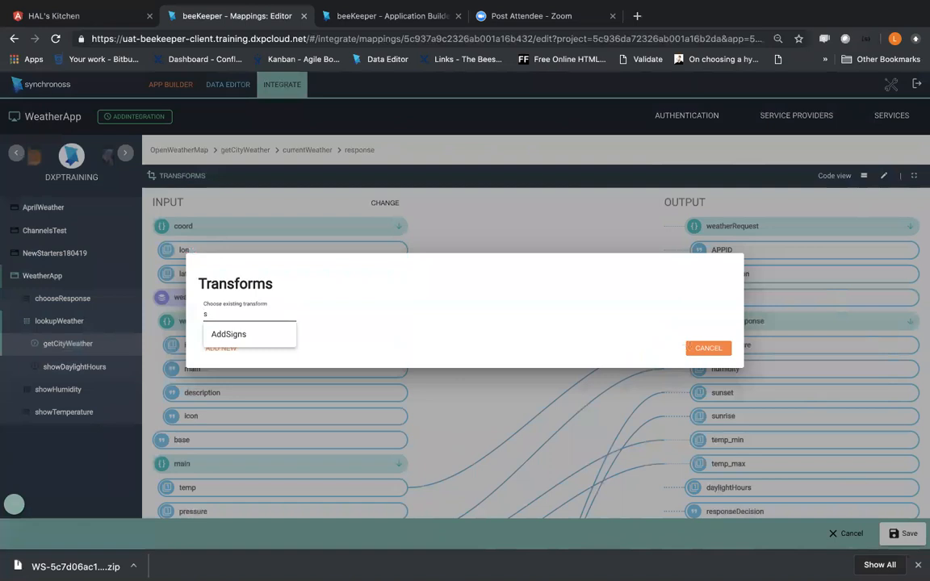
{"action": "left_click", "coordinate": [233, 335]}
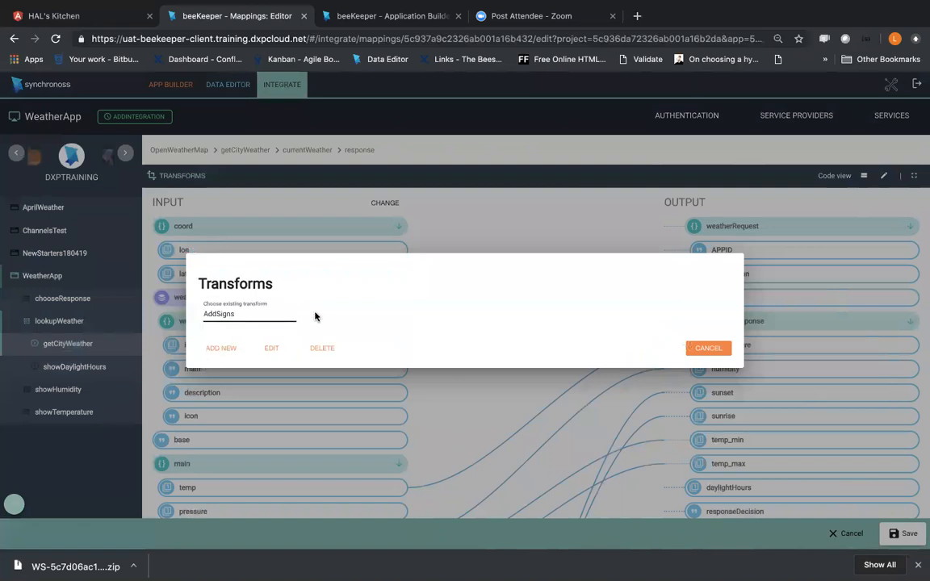
{"action": "left_click", "coordinate": [272, 347]}
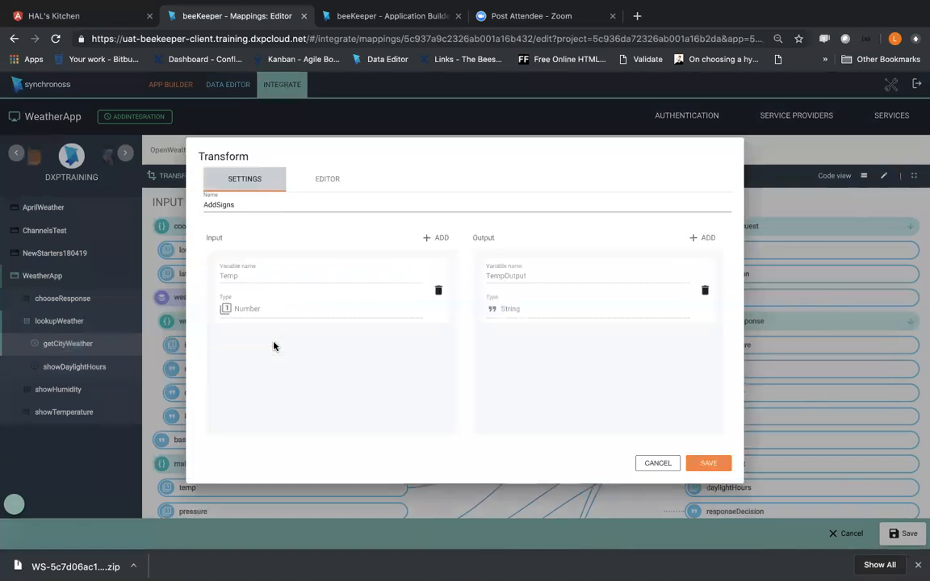
{"action": "left_click", "coordinate": [319, 180]}
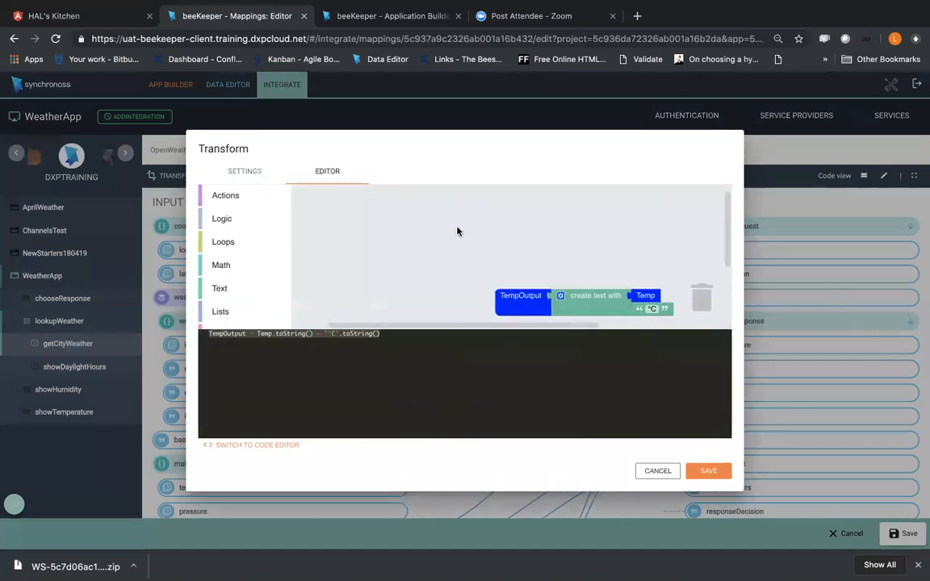
{"action": "left_click", "coordinate": [658, 471]}
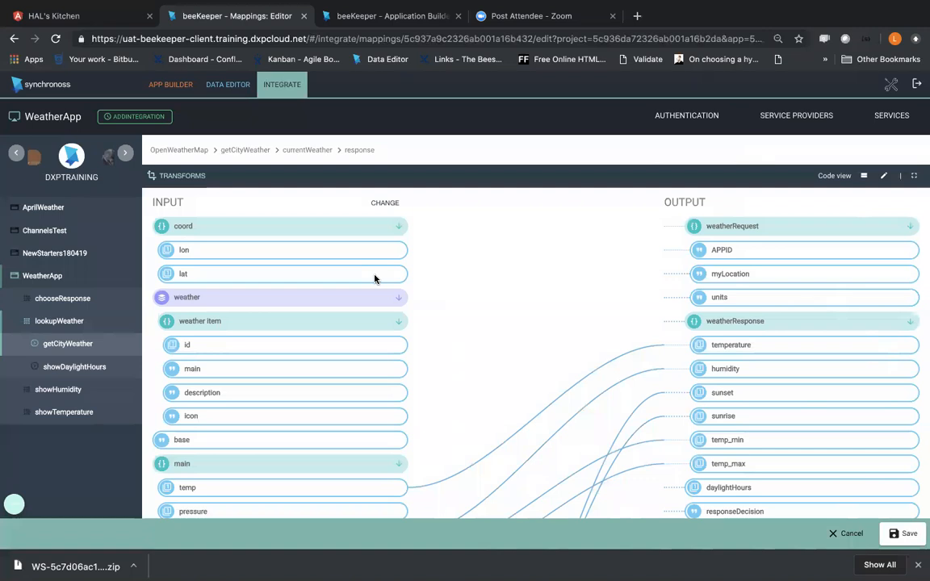
Step: Apply the AddSigns transform to the link from temp to weatherResponse temperature, and save the response mapping
{"action": "scroll", "coordinate": [349, 452], "scroll_direction": "down", "scroll_amount": 2}
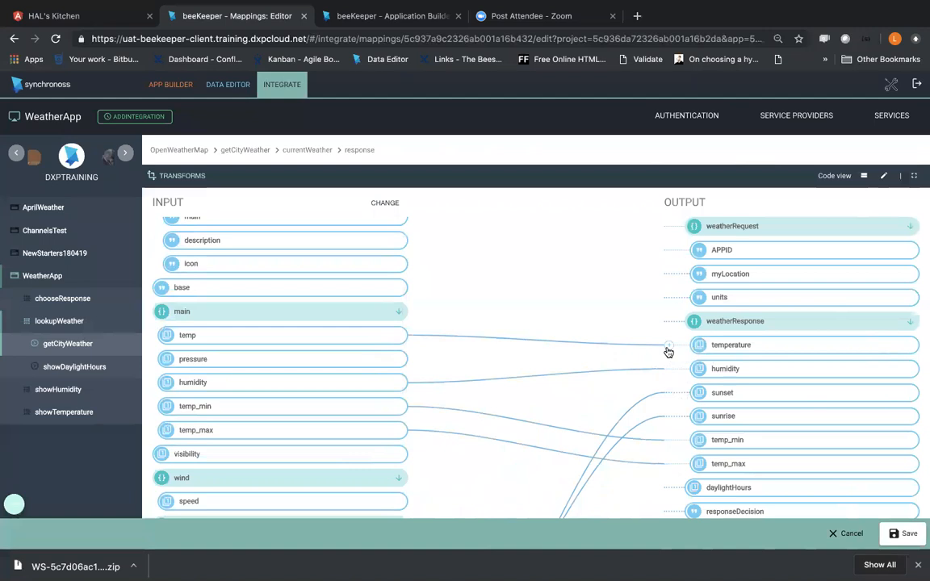
{"action": "left_click", "coordinate": [668, 352]}
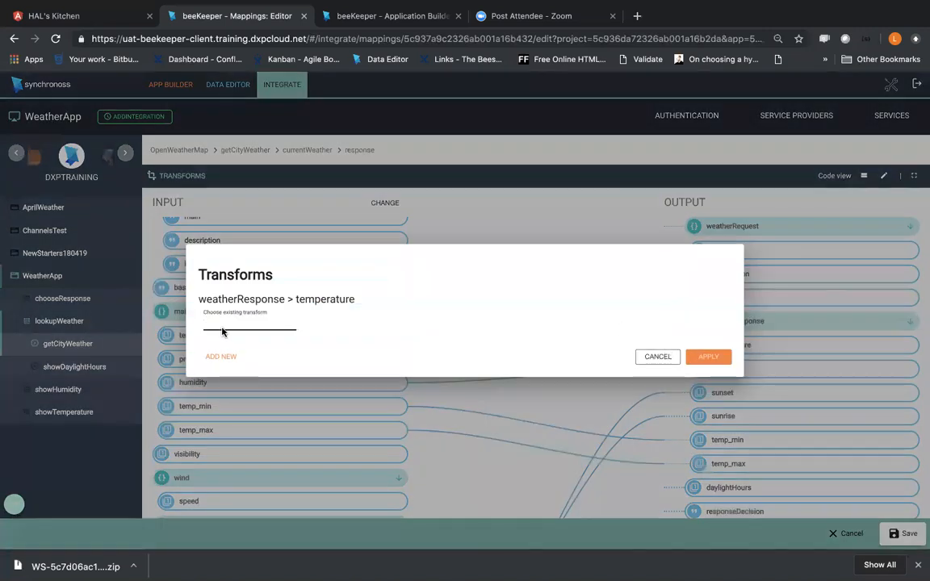
{"action": "type", "text": "add"}
{"action": "left_click", "coordinate": [227, 341]}
{"action": "left_click", "coordinate": [707, 357]}
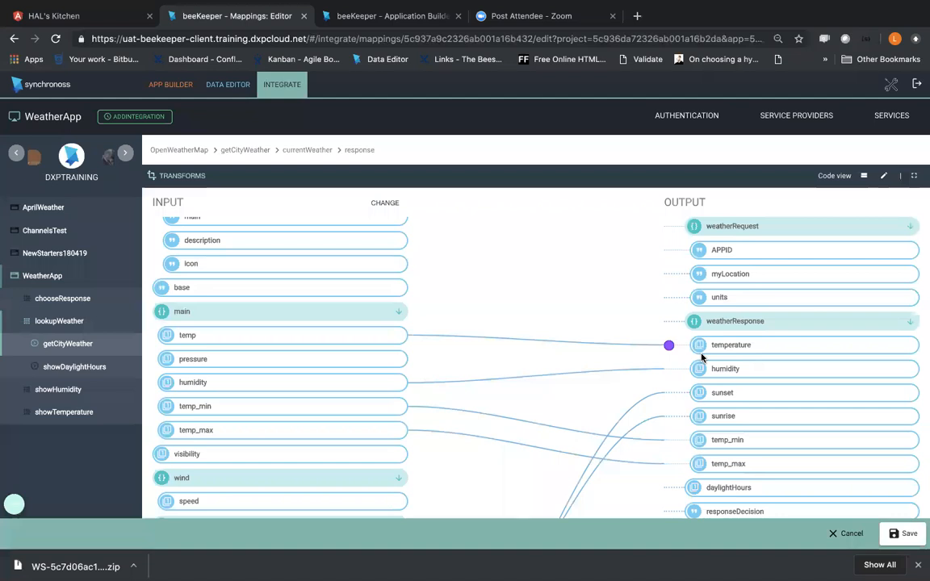
{"action": "right_click", "coordinate": [912, 546]}
{"action": "left_click", "coordinate": [888, 534]}
{"action": "left_click", "coordinate": [888, 534]}
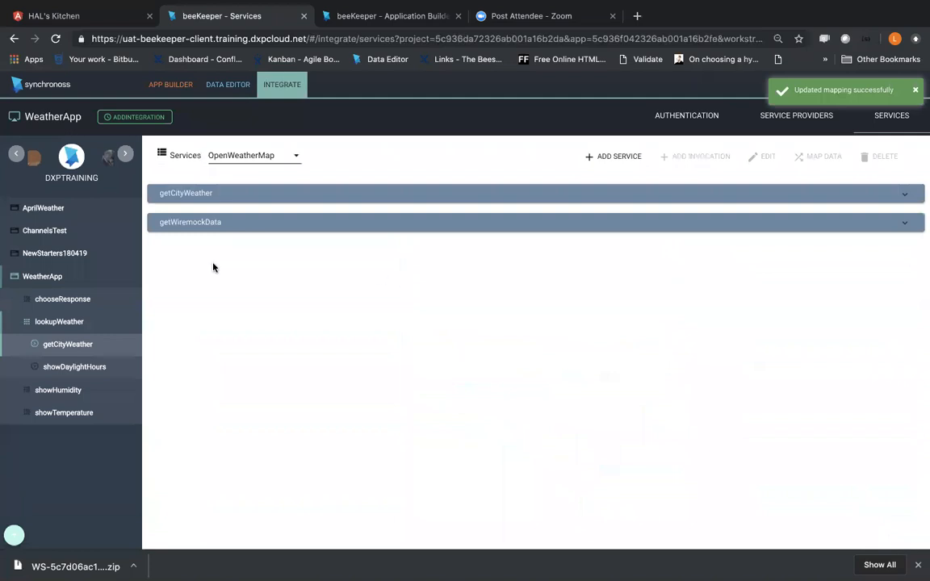
Step: Open the showDaylightHours step of the lookupWeather feature and view its integrations and rules
{"action": "left_click", "coordinate": [71, 297]}
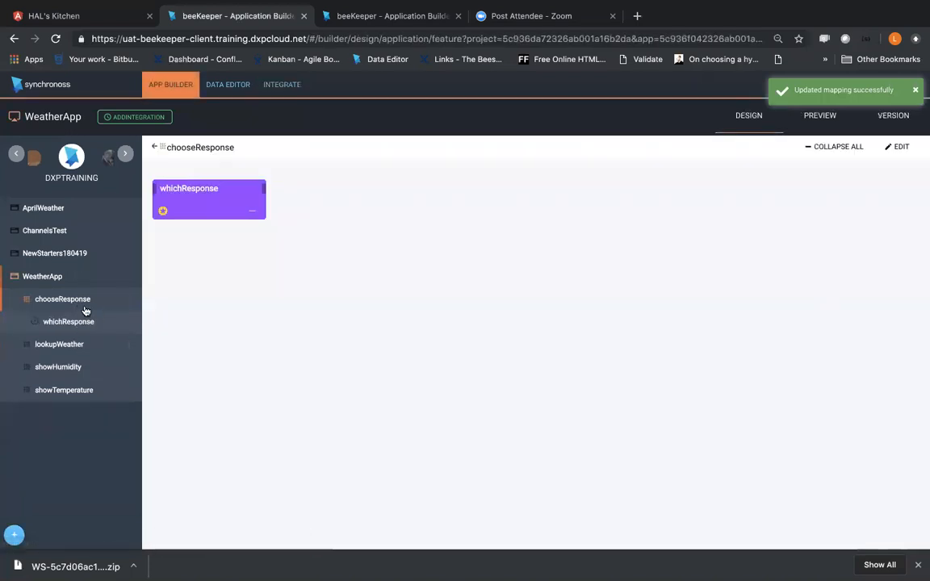
{"action": "left_click", "coordinate": [60, 342]}
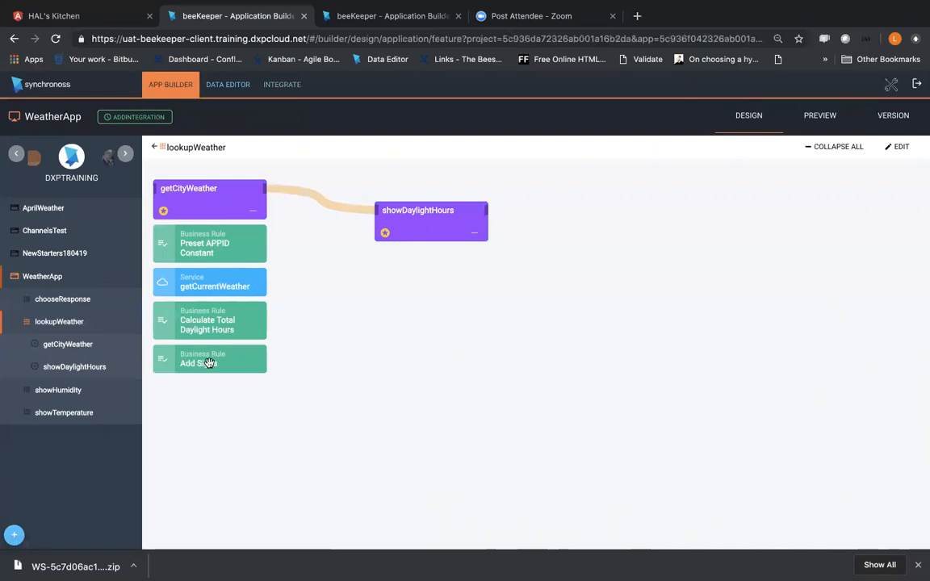
{"action": "left_click", "coordinate": [81, 368]}
{"action": "left_click", "coordinate": [73, 321]}
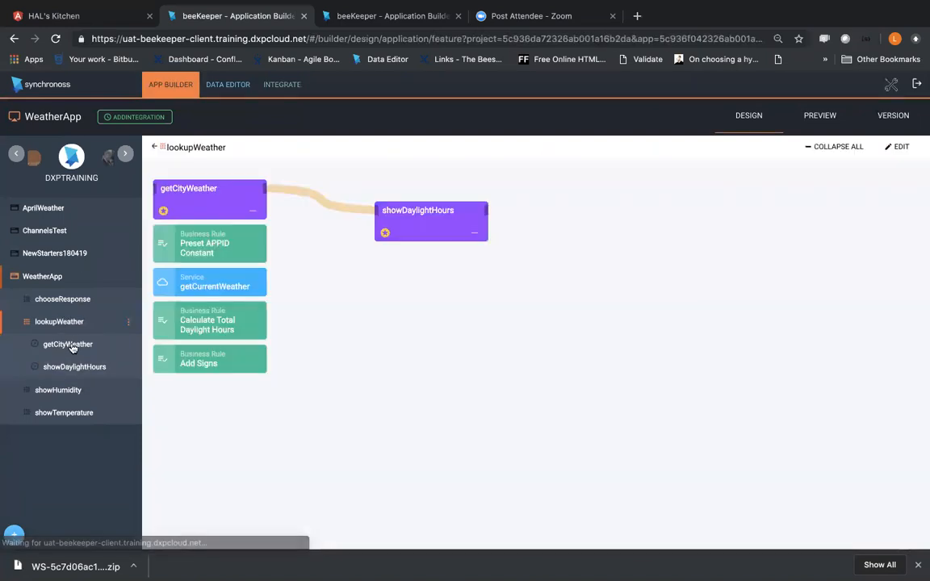
{"action": "left_click", "coordinate": [74, 367]}
{"action": "left_click", "coordinate": [282, 280]}
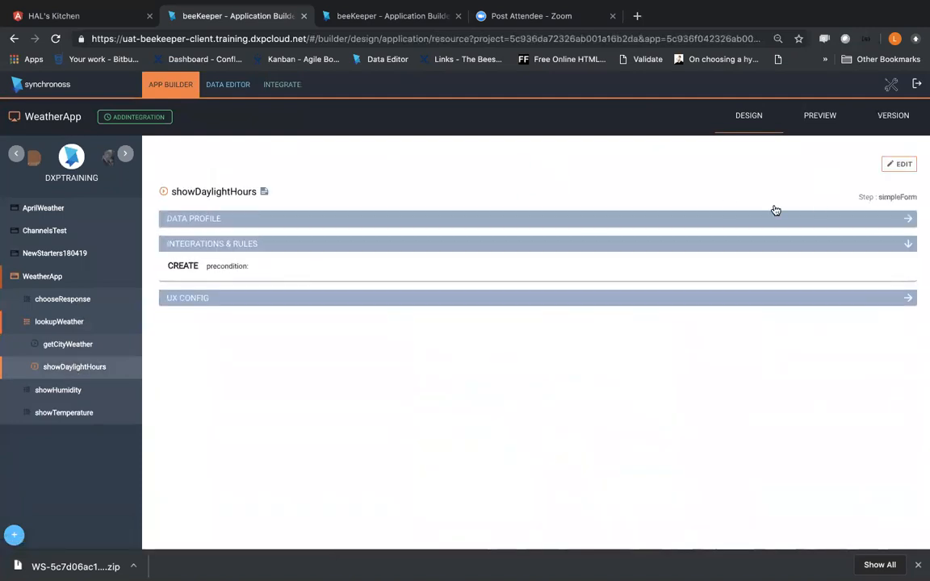
Step: Open the integrations and rules of the getCityWeather step for editing
{"action": "left_click", "coordinate": [98, 346]}
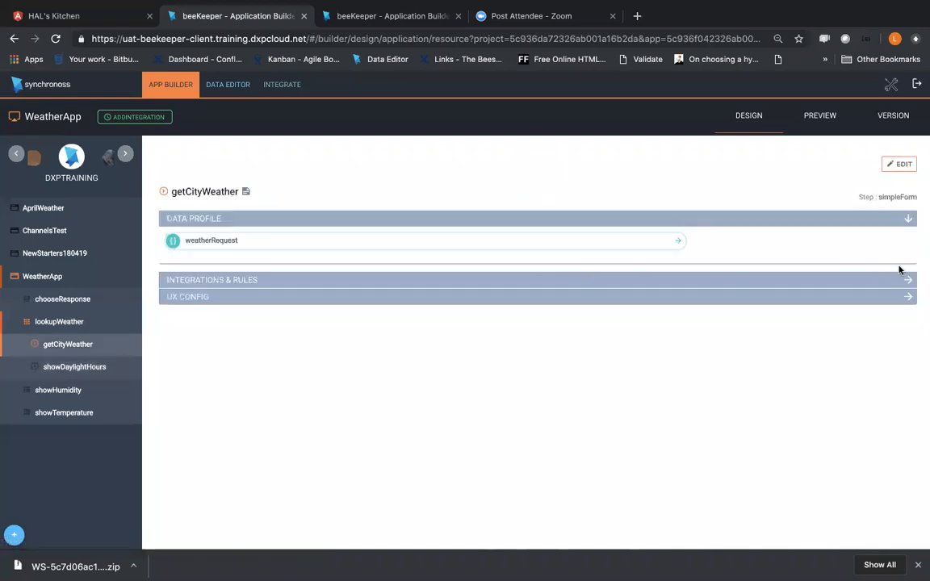
{"action": "left_click", "coordinate": [901, 279]}
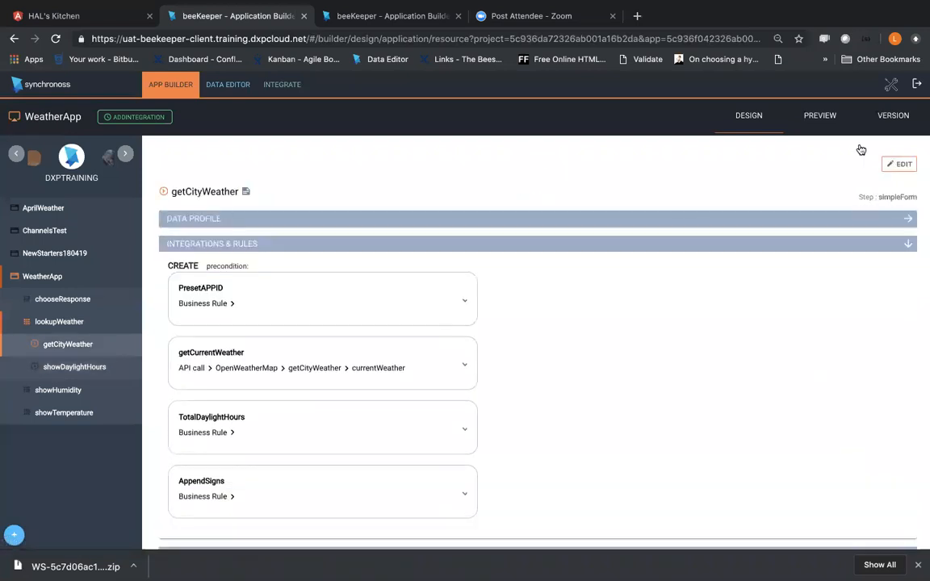
{"action": "left_click", "coordinate": [900, 164]}
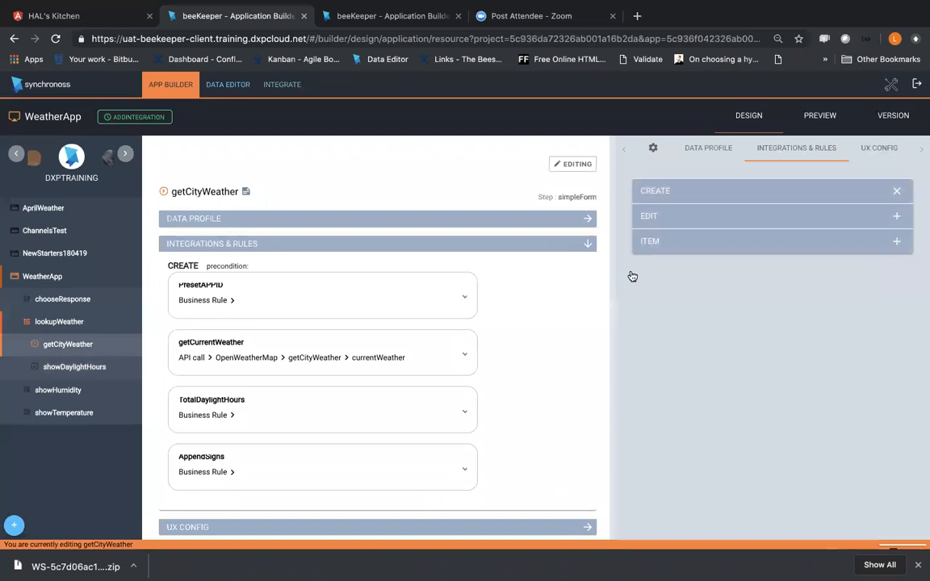
Step: Review the services run on create and the Add Signs expression of AppendSigns, closing the expression without changes
{"action": "left_click", "coordinate": [669, 191]}
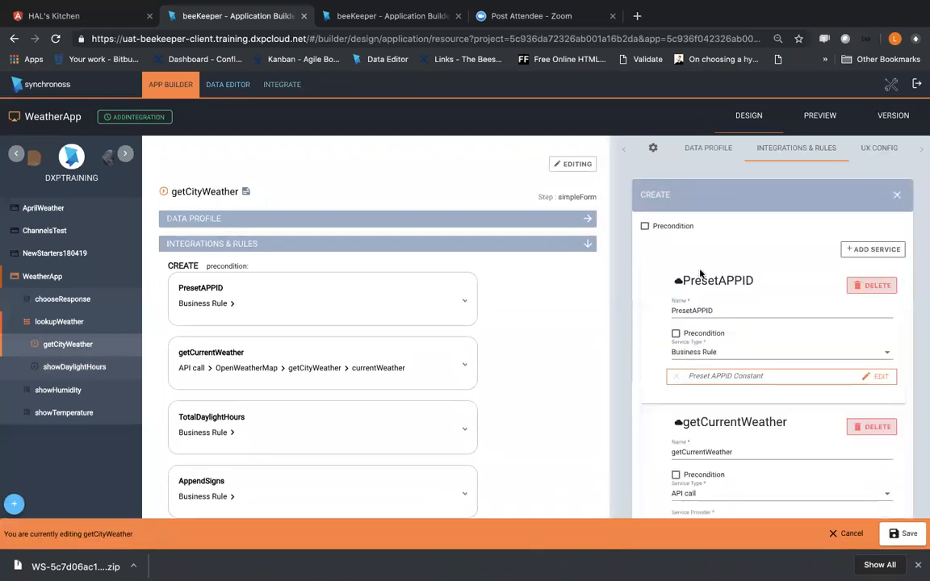
{"action": "scroll", "coordinate": [700, 274], "scroll_direction": "down", "scroll_amount": 5}
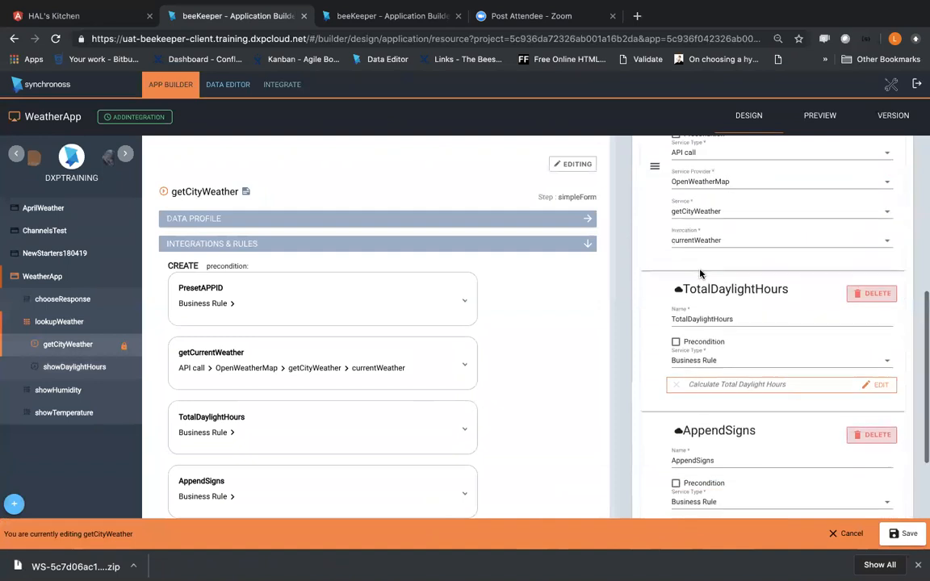
{"action": "scroll", "coordinate": [700, 274], "scroll_direction": "down", "scroll_amount": 3}
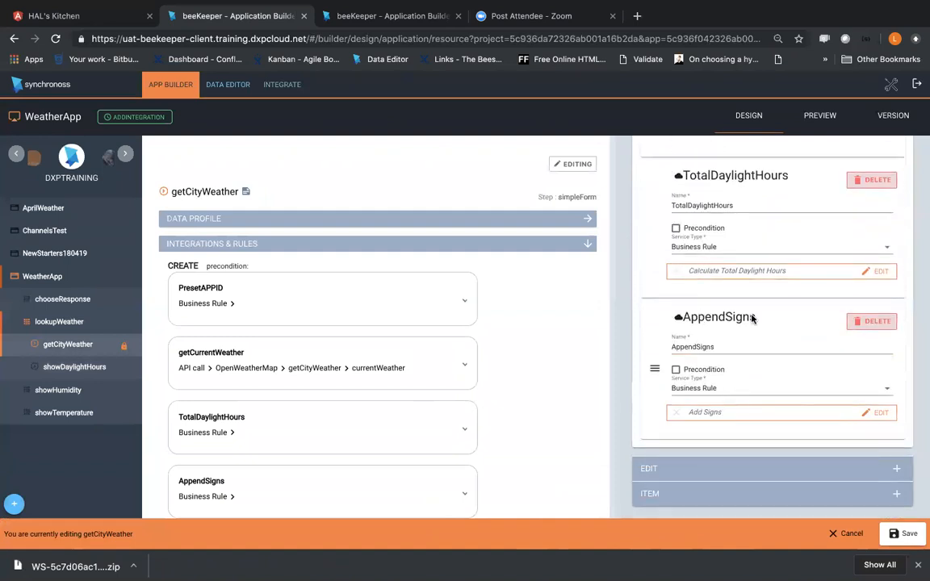
{"action": "left_click", "coordinate": [867, 413]}
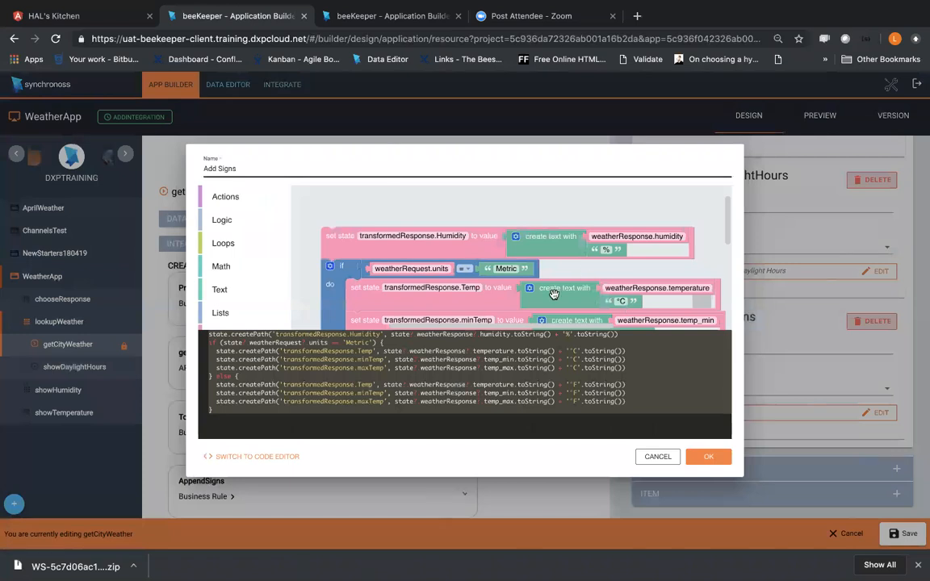
{"action": "left_click", "coordinate": [656, 457]}
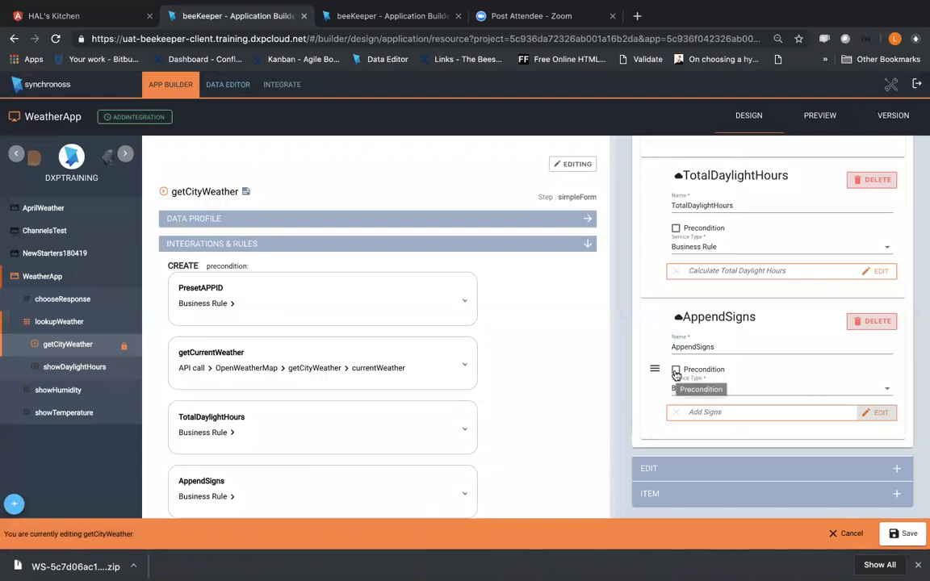
Step: Enable a precondition on the AppendSigns service and build a new expression whose if condition is the logic value false
{"action": "left_click", "coordinate": [676, 372]}
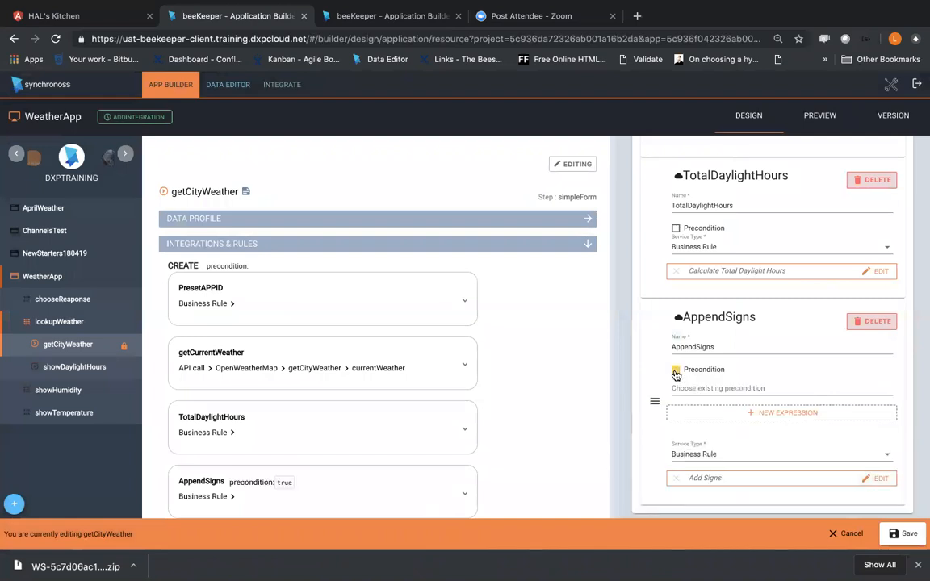
{"action": "left_click", "coordinate": [731, 415]}
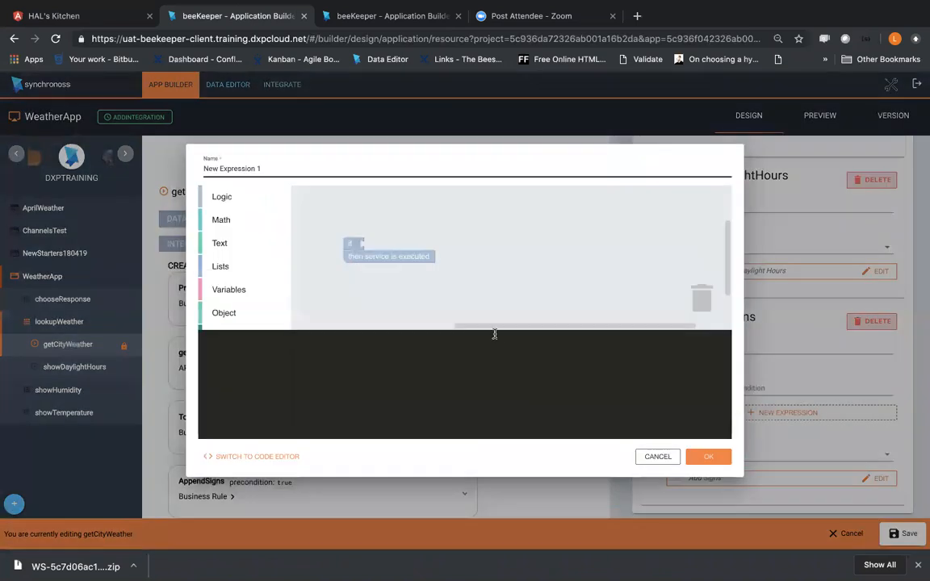
{"action": "scroll", "coordinate": [224, 247], "scroll_direction": "down", "scroll_amount": 1}
{"action": "scroll", "coordinate": [224, 247], "scroll_direction": "up", "scroll_amount": 1}
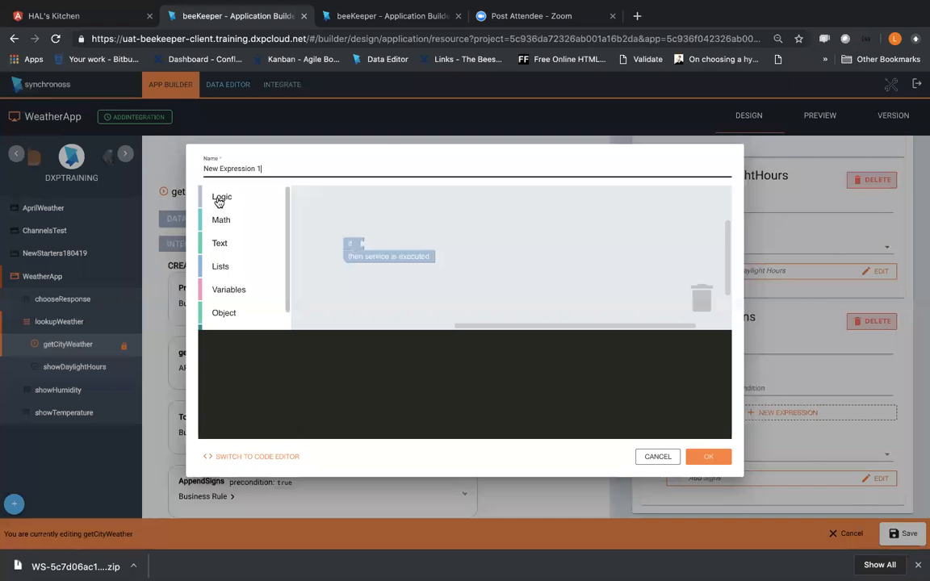
{"action": "left_click", "coordinate": [220, 198]}
{"action": "mouse_move", "coordinate": [380, 256]}
{"action": "left_mouse_down"}
{"action": "mouse_move", "coordinate": [376, 250]}
{"action": "mouse_move", "coordinate": [395, 247]}
{"action": "mouse_move", "coordinate": [380, 247]}
{"action": "left_mouse_up"}
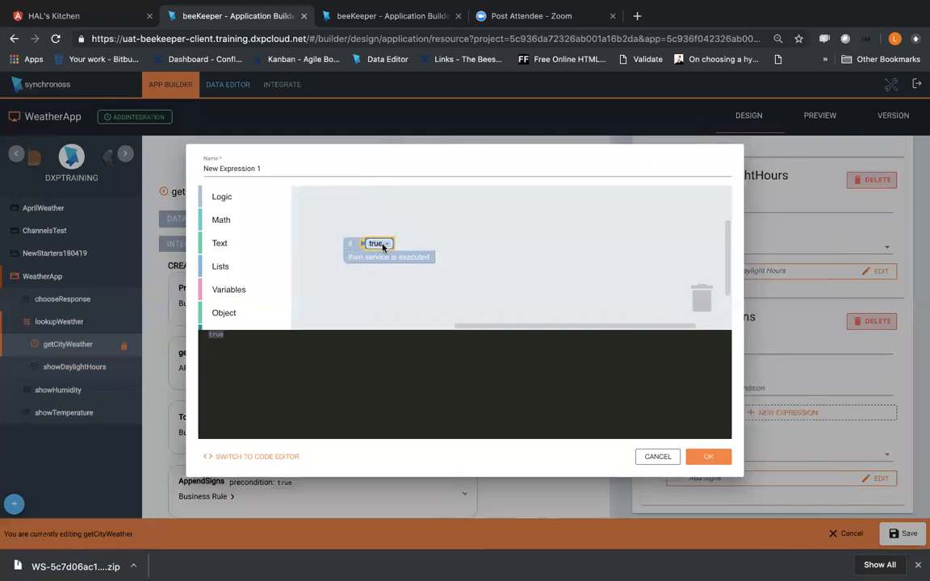
{"action": "left_click", "coordinate": [383, 245]}
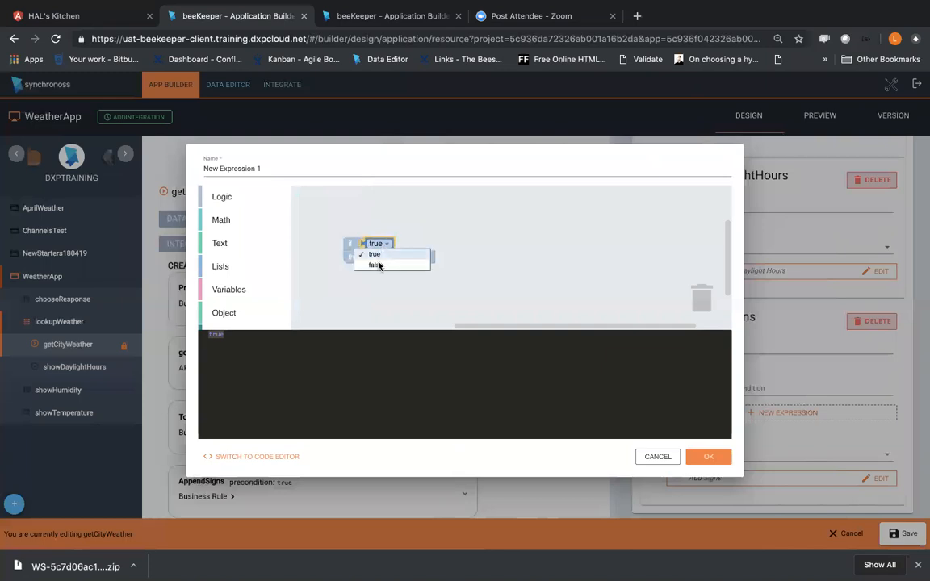
{"action": "left_click", "coordinate": [376, 266]}
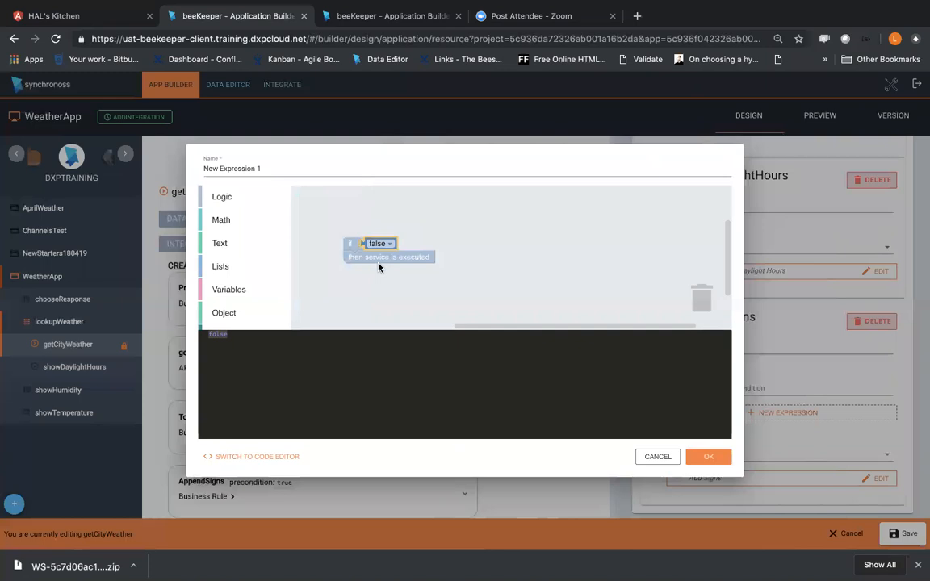
Step: Name the precondition expression Disable Rule, confirm it, and save the getCityWeather step
{"action": "left_click_drag", "start_coordinate": [298, 169], "coordinate": [122, 159]}
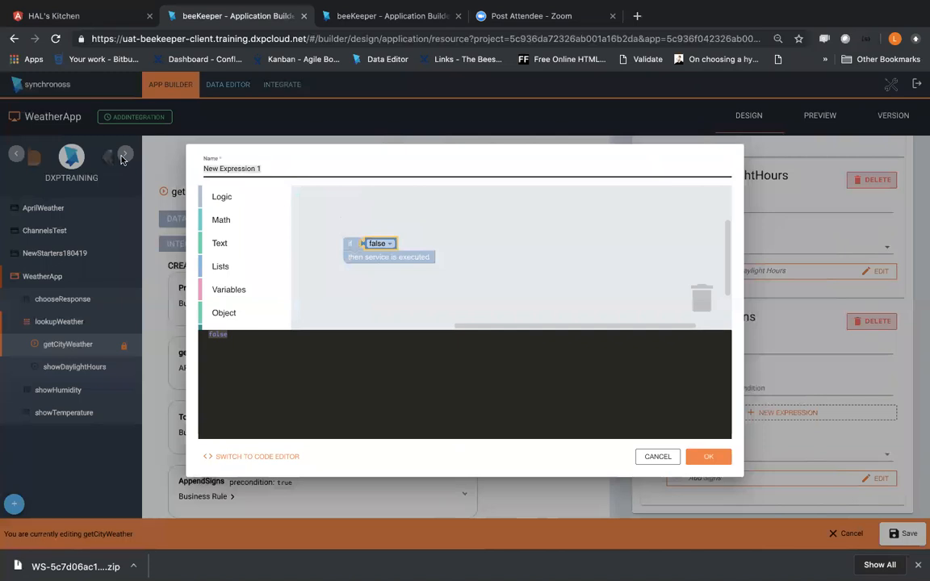
{"action": "type", "text": "Disable Rule"}
{"action": "left_click", "coordinate": [709, 457]}
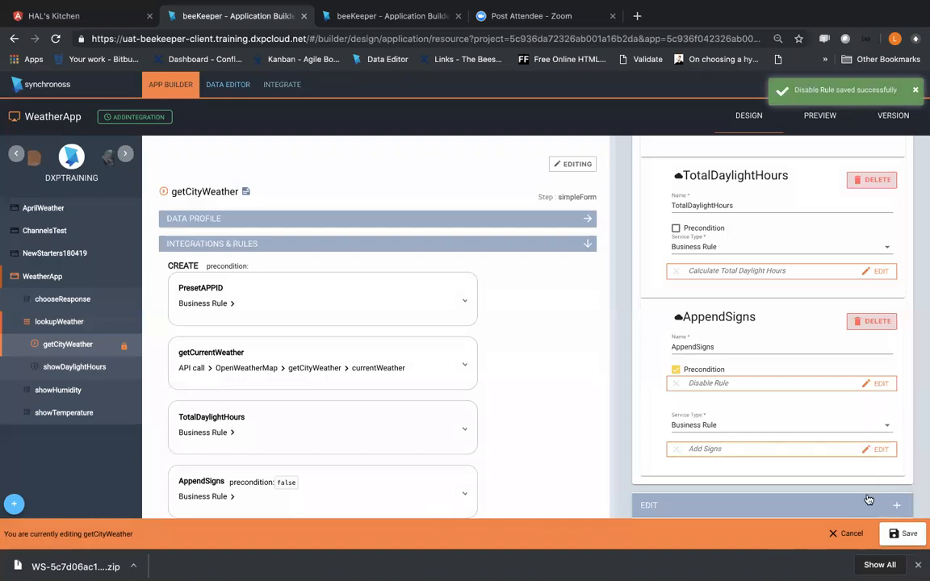
{"action": "left_click", "coordinate": [905, 536]}
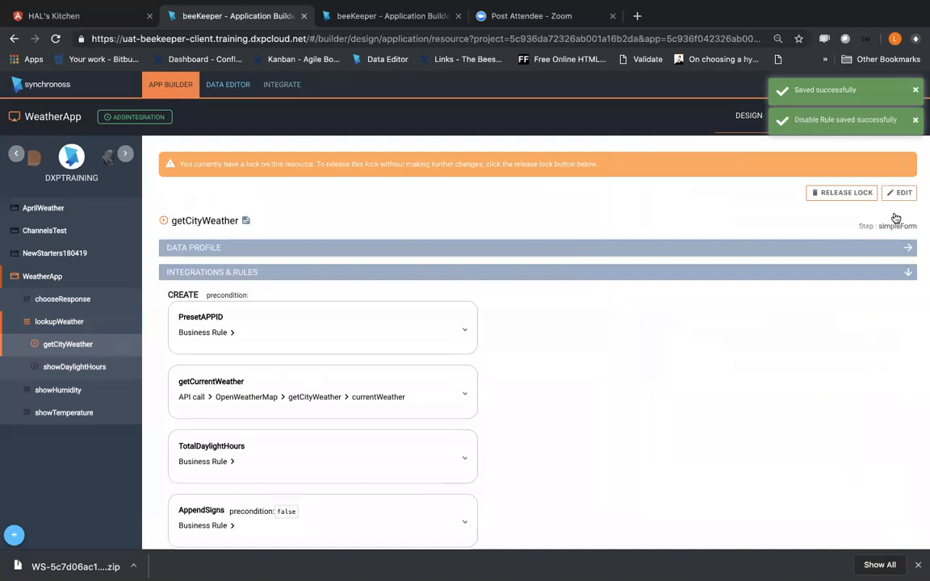
{"action": "left_click", "coordinate": [915, 122]}
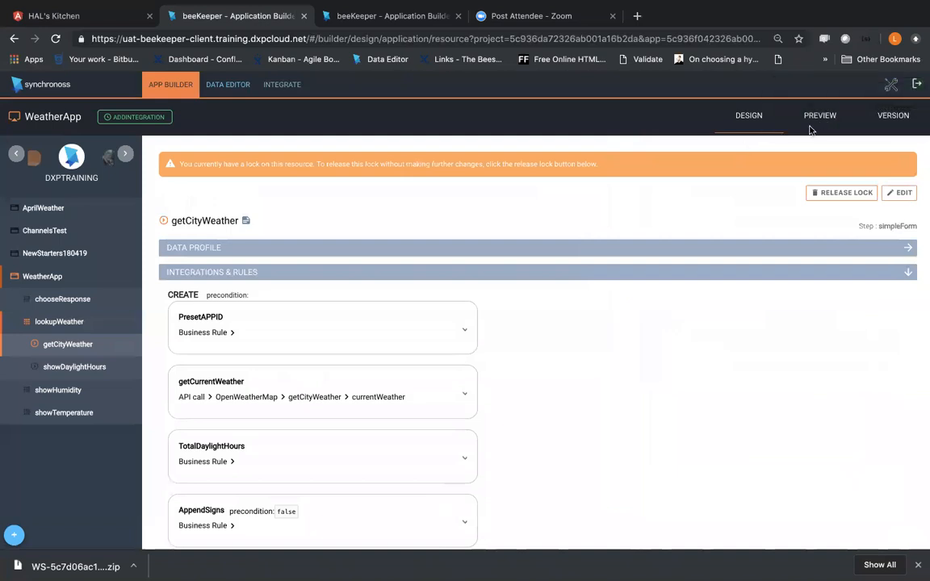
Step: Preview the lookupWeather feature and submit getCityWeather with location London and units Metric
{"action": "left_click", "coordinate": [818, 121]}
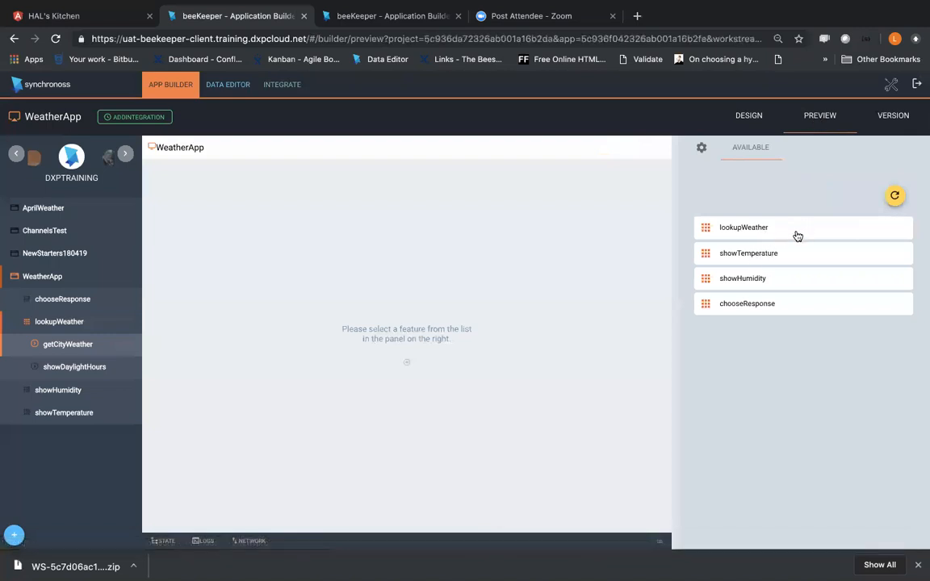
{"action": "left_click", "coordinate": [767, 230]}
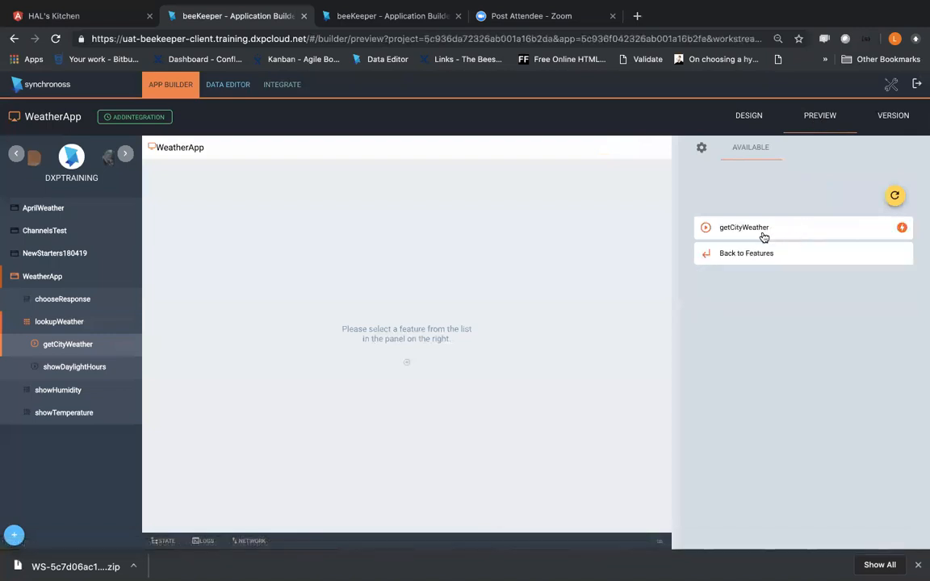
{"action": "left_click", "coordinate": [763, 232]}
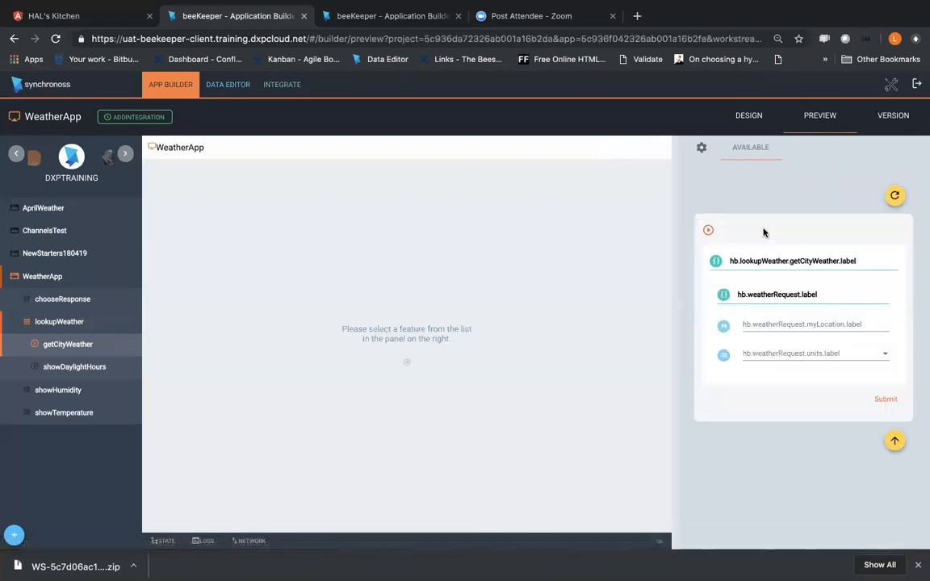
{"action": "left_click", "coordinate": [763, 325]}
{"action": "left_click", "coordinate": [763, 347]}
{"action": "left_click", "coordinate": [768, 351]}
{"action": "left_click", "coordinate": [770, 352]}
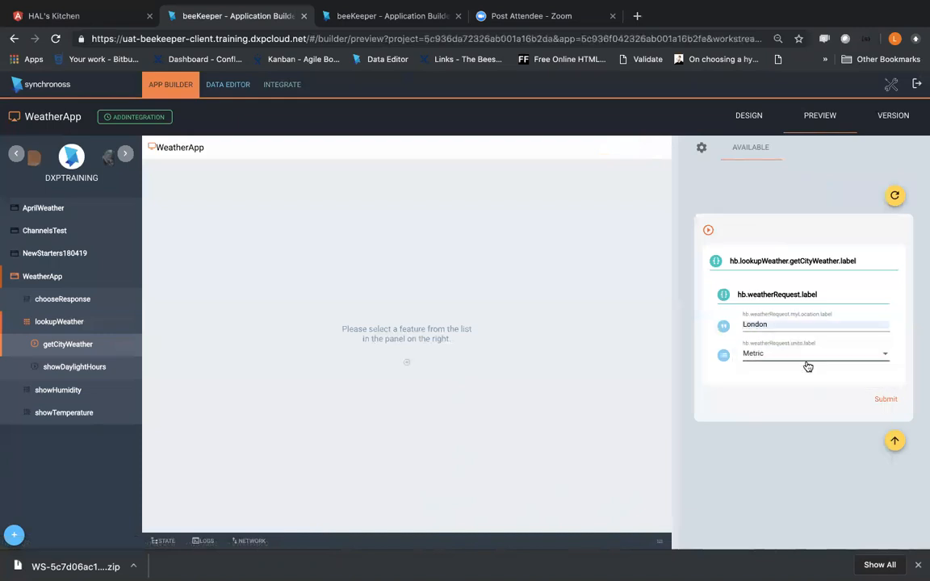
{"action": "left_click", "coordinate": [887, 400]}
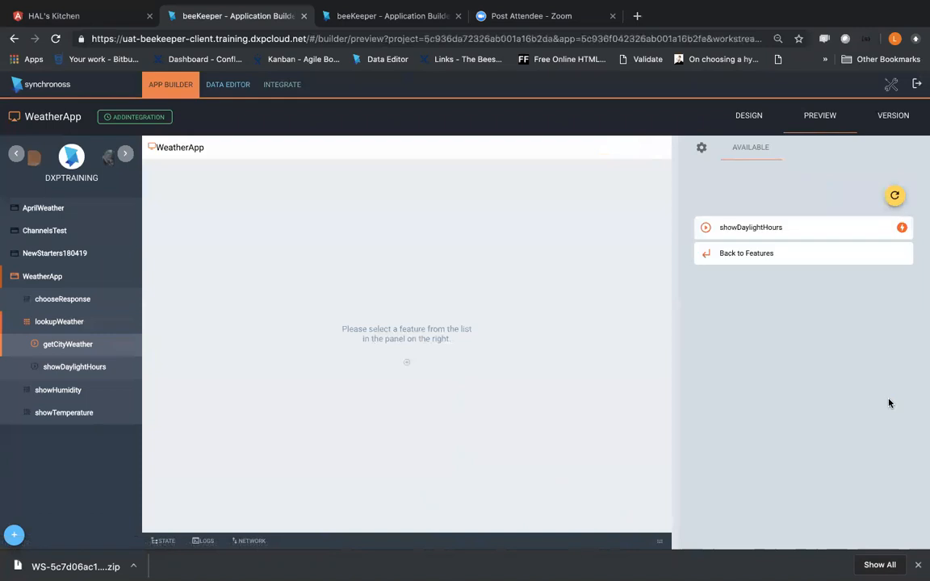
Step: Open showDaylightHours in the preview and inspect the state data for the returned weather response
{"action": "left_click", "coordinate": [793, 230]}
{"action": "left_click", "coordinate": [747, 293]}
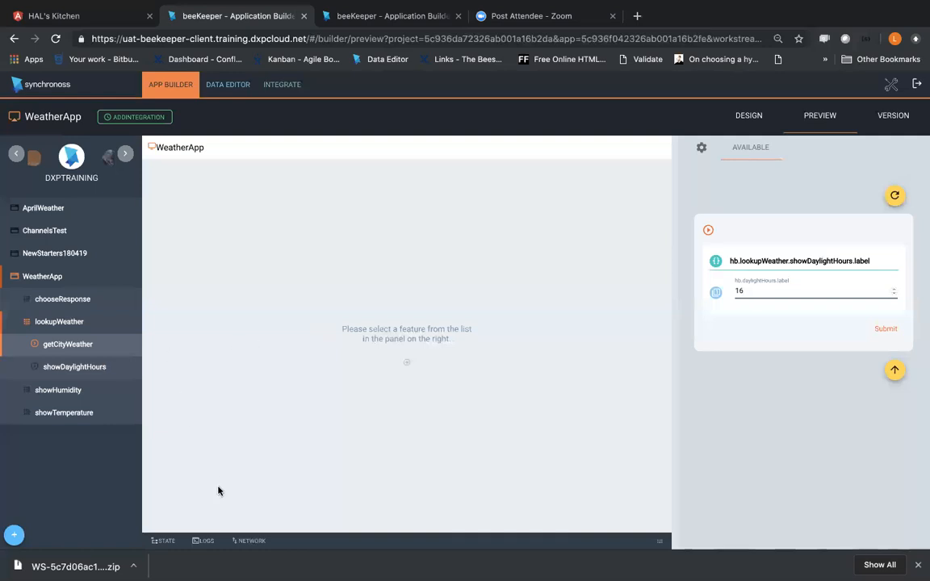
{"action": "left_click", "coordinate": [243, 542]}
{"action": "left_click", "coordinate": [168, 542]}
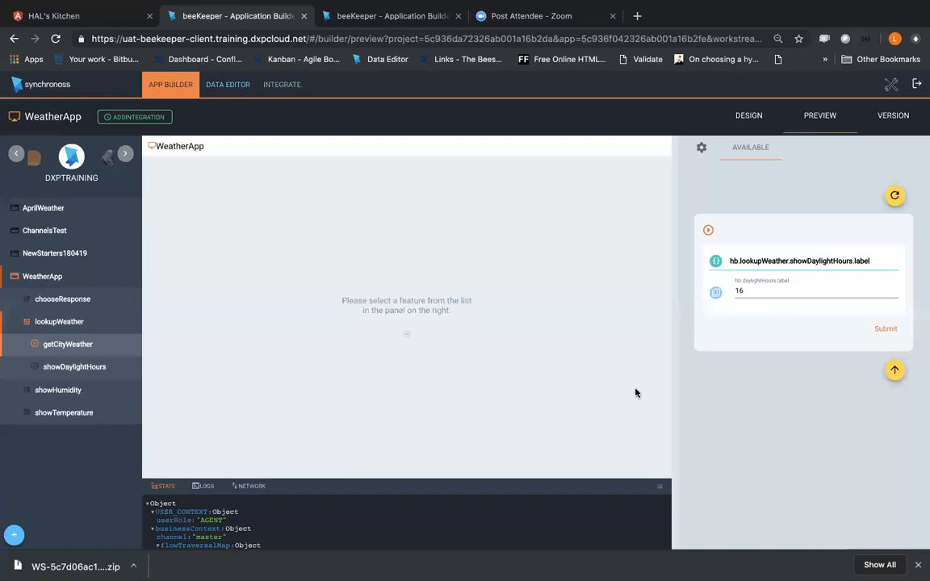
{"action": "scroll", "coordinate": [464, 506], "scroll_direction": "down", "scroll_amount": 2}
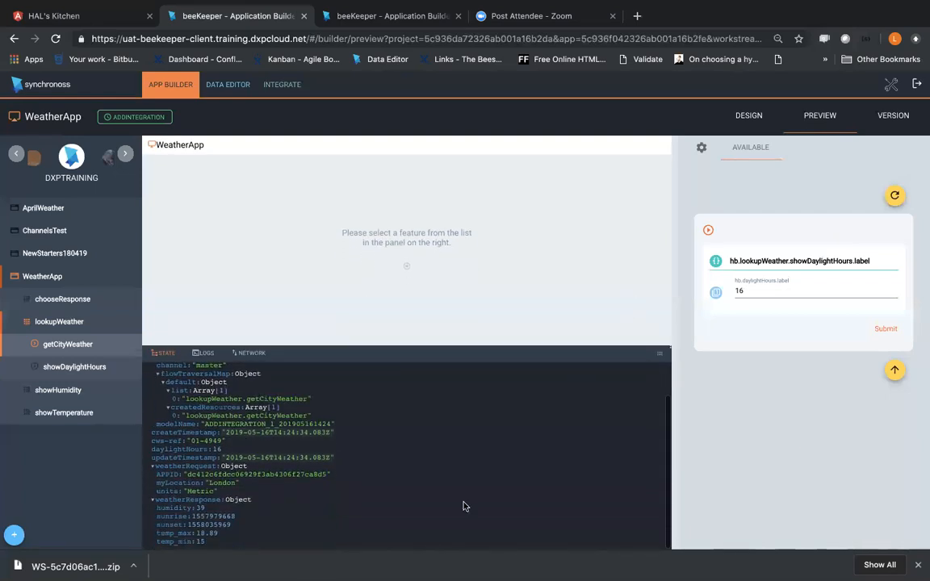
{"action": "scroll", "coordinate": [405, 472], "scroll_direction": "up", "scroll_amount": 2}
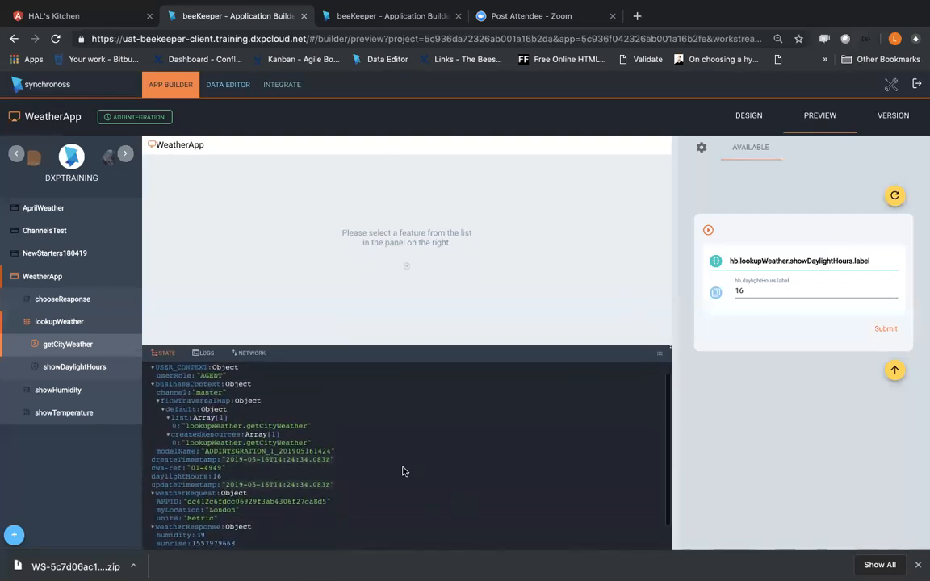
{"action": "scroll", "coordinate": [402, 471], "scroll_direction": "up", "scroll_amount": 1}
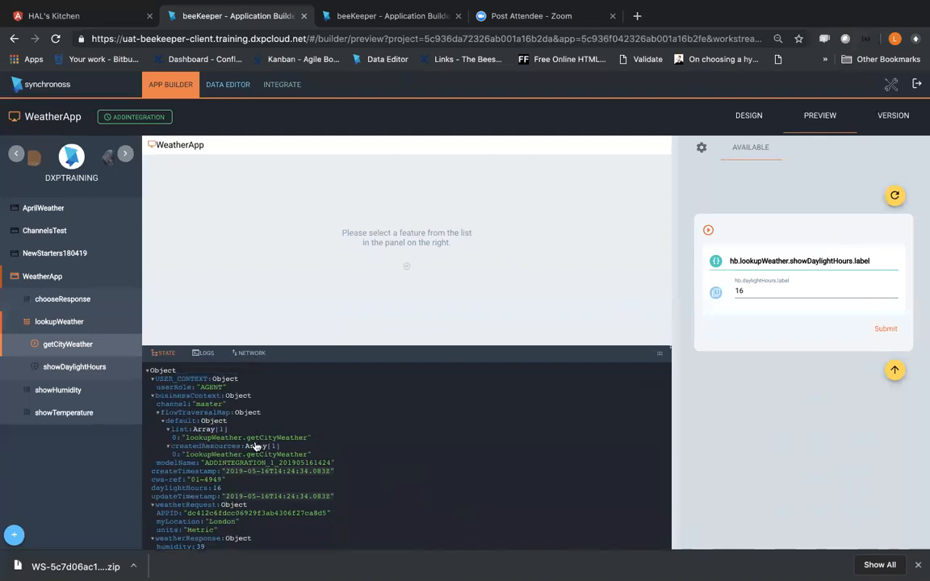
{"action": "scroll", "coordinate": [255, 445], "scroll_direction": "down", "scroll_amount": 2}
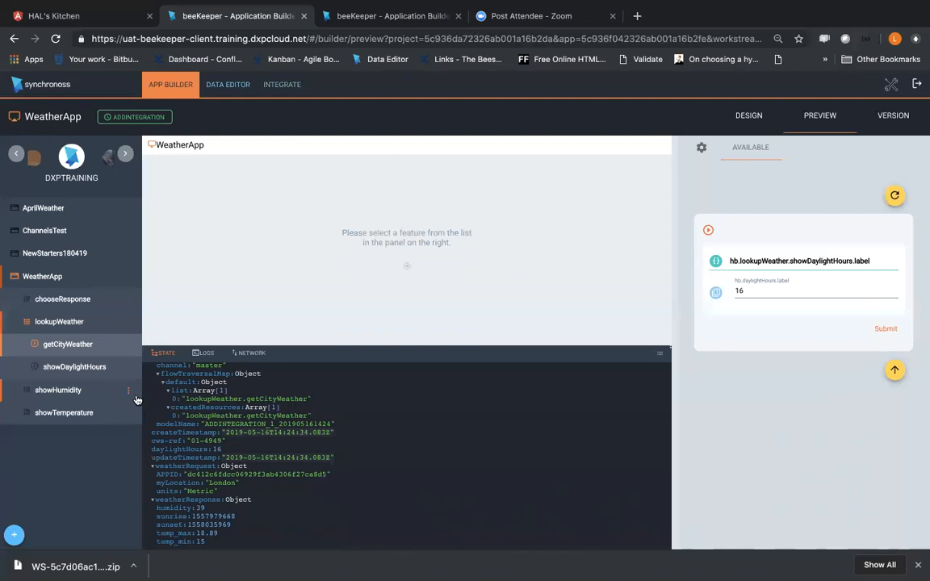
Step: Open the response mapping of the currentWeather invocation under OpenWeatherMap's getCityWeather service for editing
{"action": "left_click", "coordinate": [85, 347]}
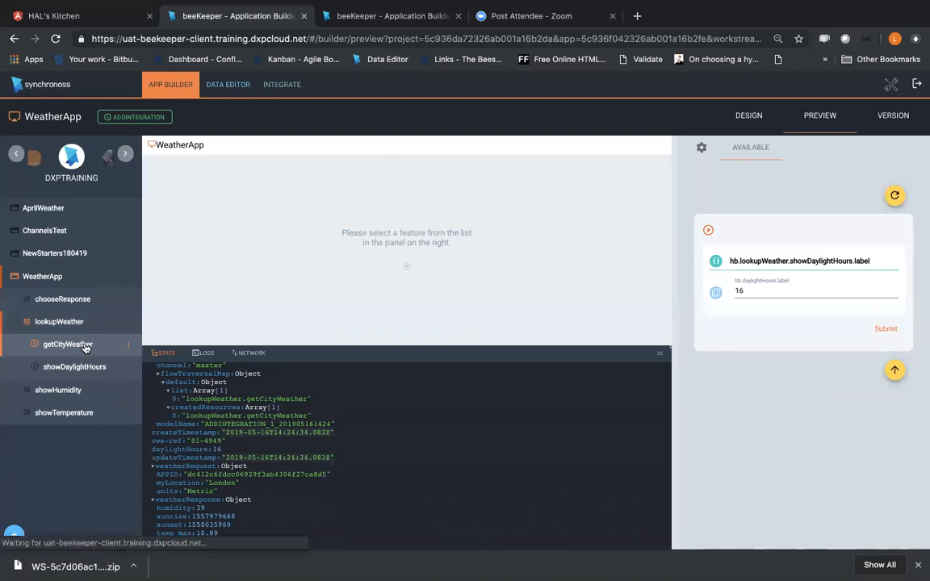
{"action": "left_click", "coordinate": [293, 85]}
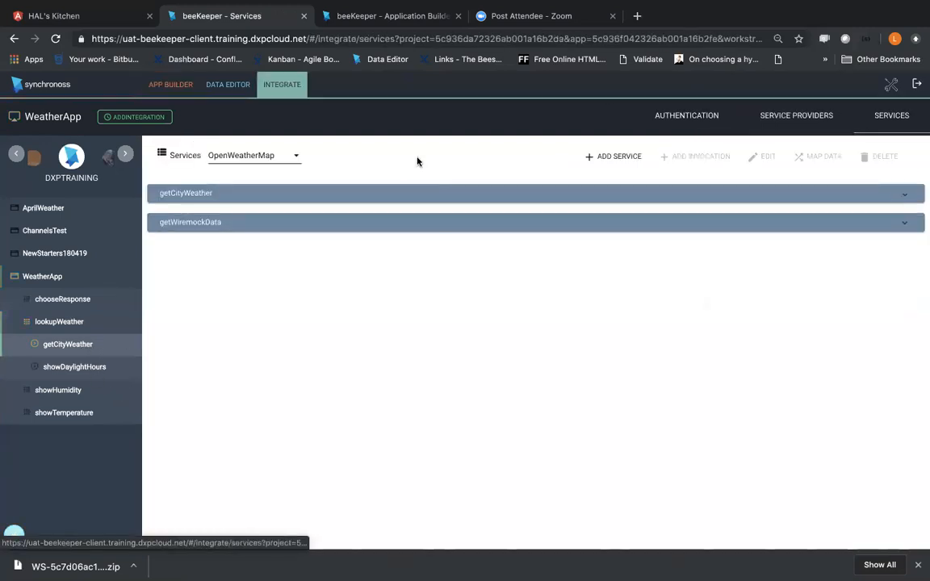
{"action": "left_click", "coordinate": [904, 193]}
{"action": "left_click", "coordinate": [202, 218]}
{"action": "left_click", "coordinate": [817, 157]}
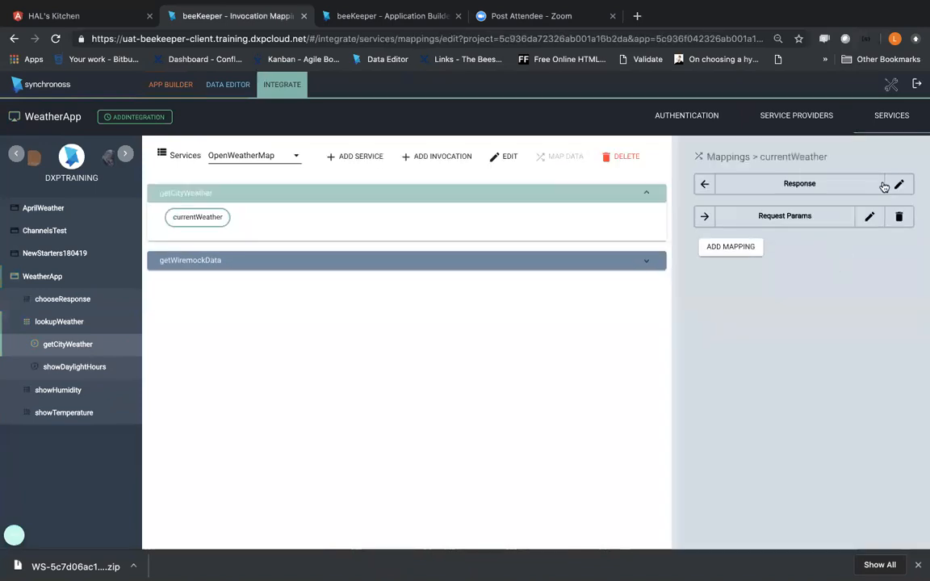
{"action": "left_click", "coordinate": [899, 184]}
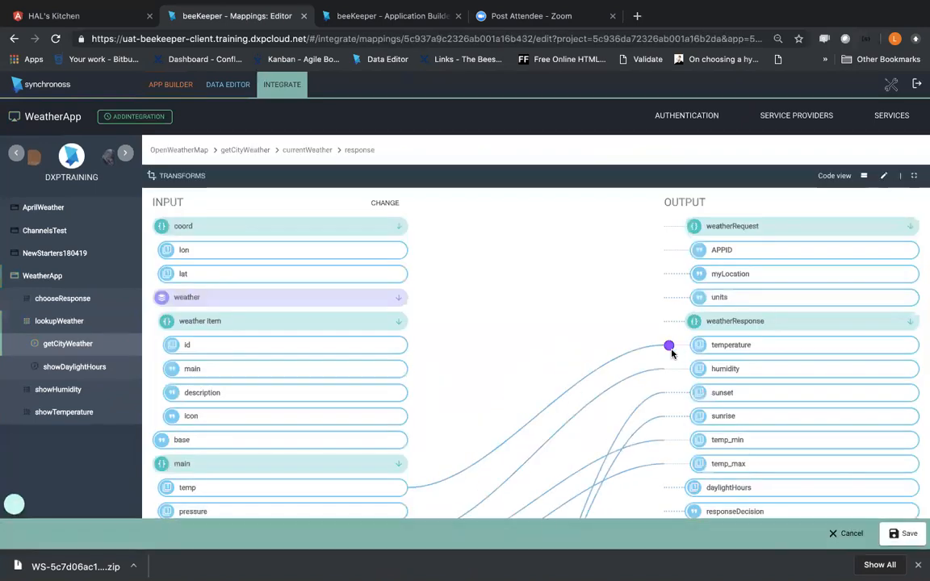
Step: Inspect the AddSigns transform on the temperature mapping and its available output options, leaving the transform unapplied
{"action": "left_click", "coordinate": [669, 346]}
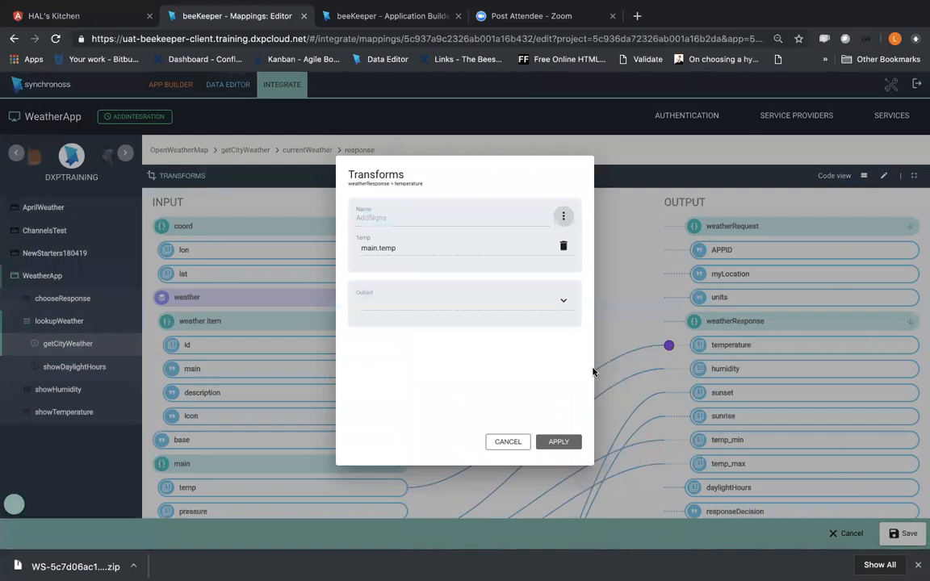
{"action": "left_click", "coordinate": [507, 443]}
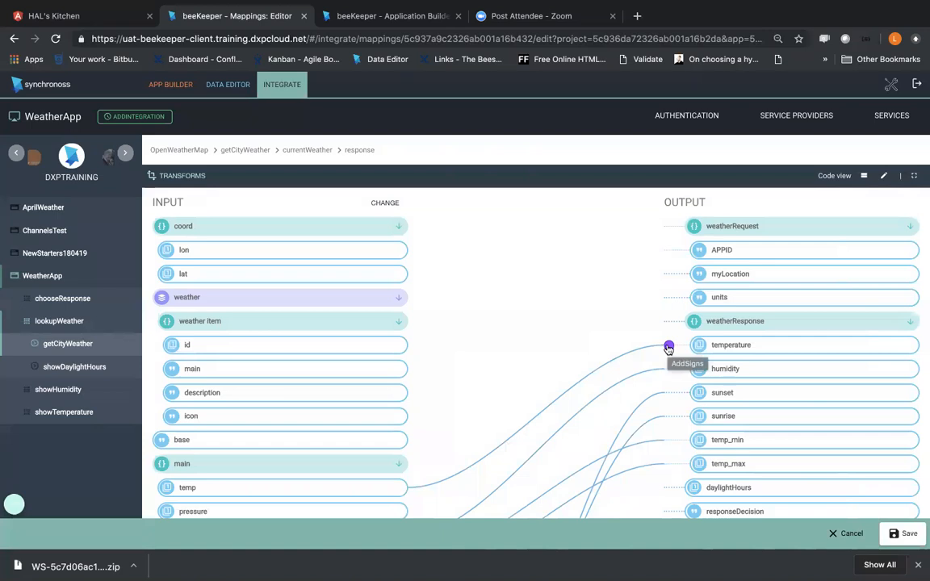
{"action": "left_click", "coordinate": [668, 347]}
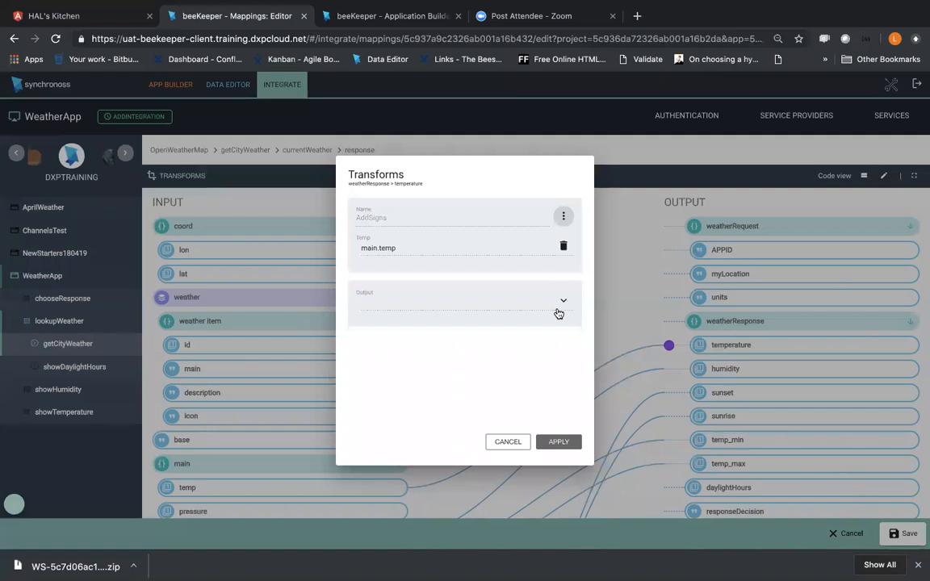
{"action": "left_click", "coordinate": [559, 314]}
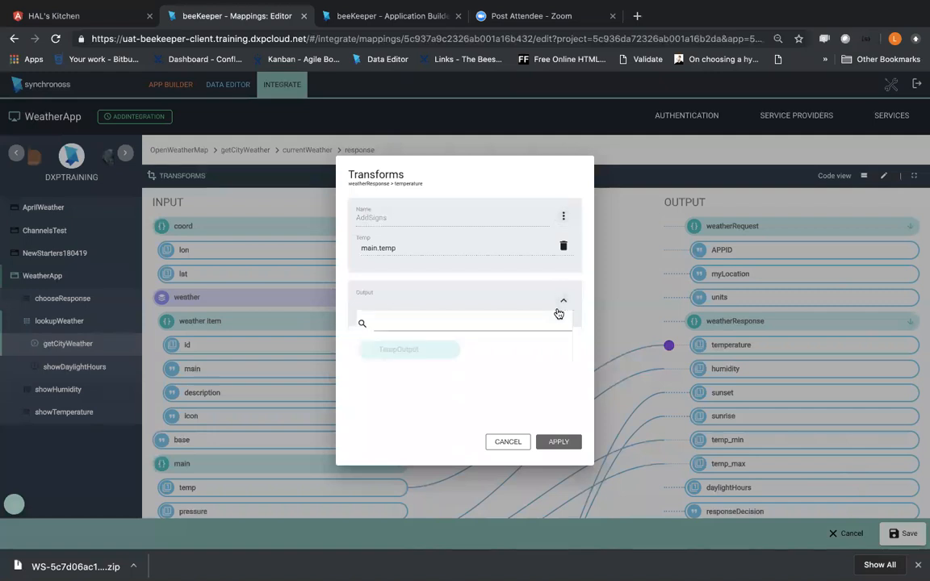
{"action": "left_click", "coordinate": [402, 327]}
{"action": "left_click", "coordinate": [442, 225]}
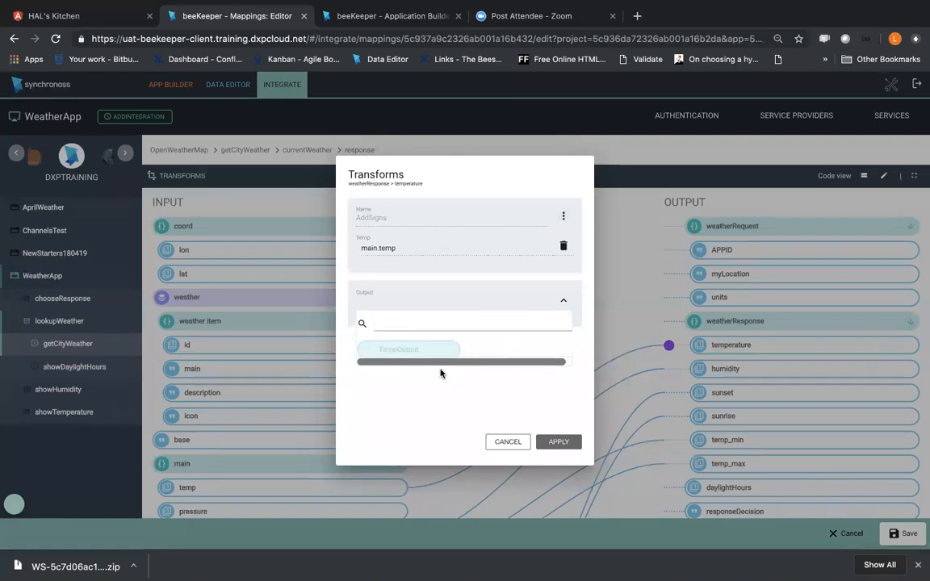
{"action": "left_click_drag", "start_coordinate": [453, 362], "coordinate": [468, 359]}
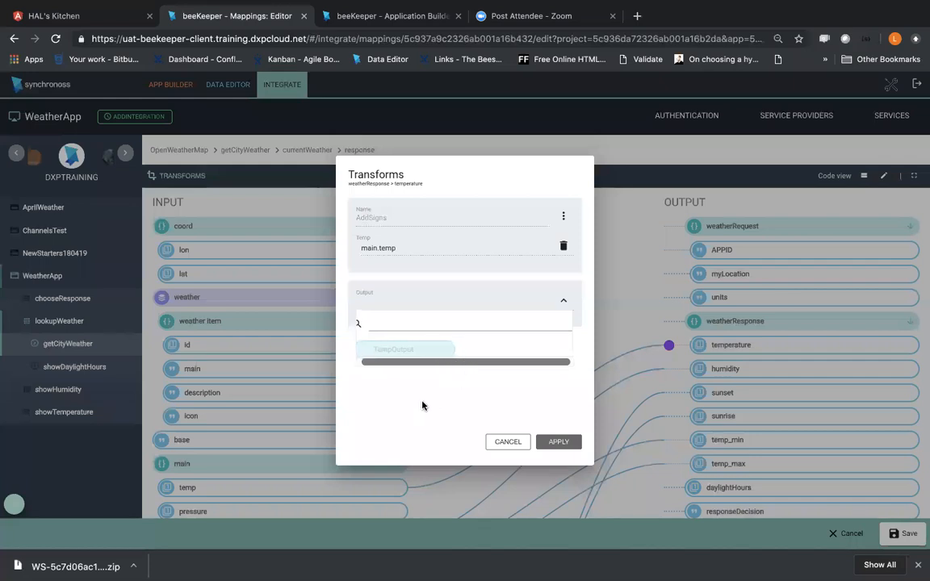
{"action": "left_click", "coordinate": [497, 442]}
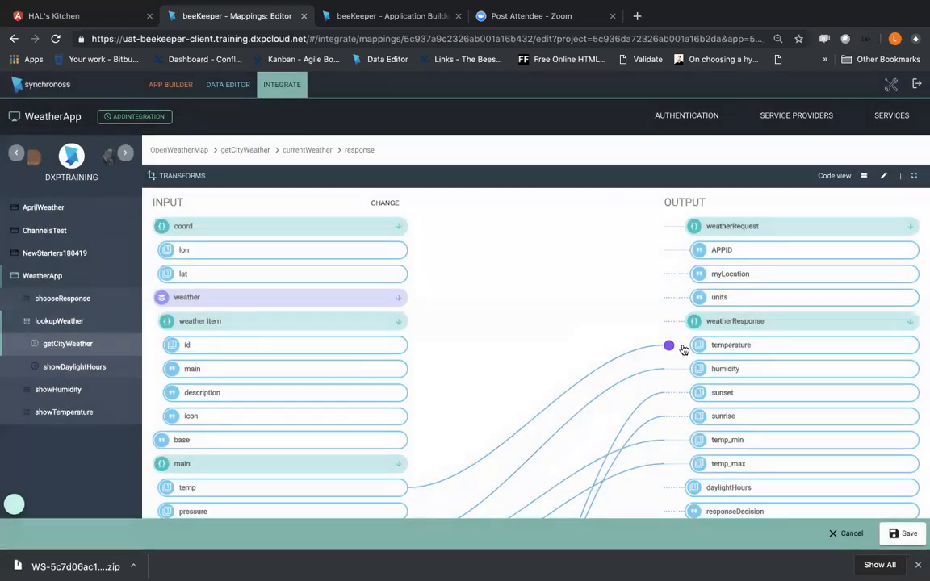
Step: Abandon the mapping edit and reopen the currentWeather response mapping under OpenWeatherMap's getCityWeather service
{"action": "left_click", "coordinate": [851, 533]}
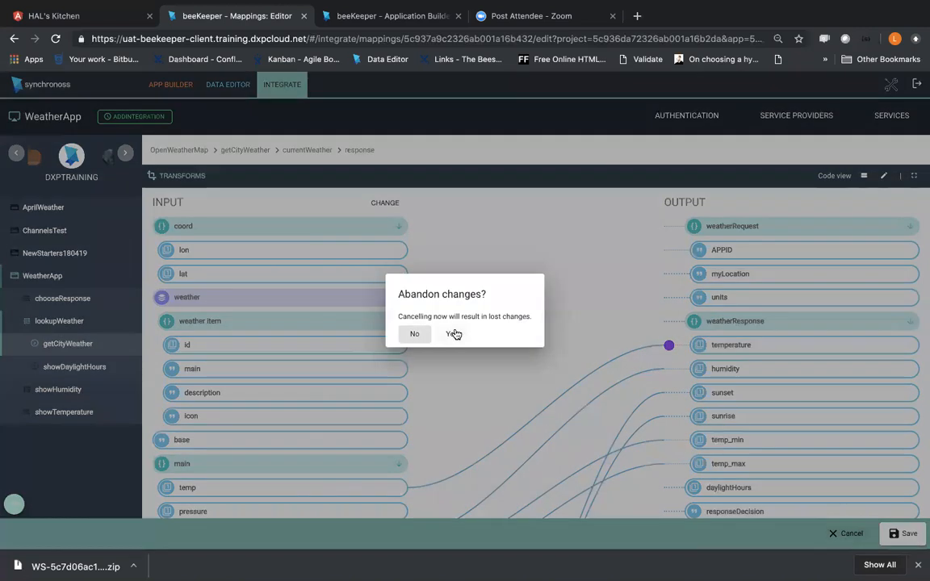
{"action": "left_click", "coordinate": [452, 331]}
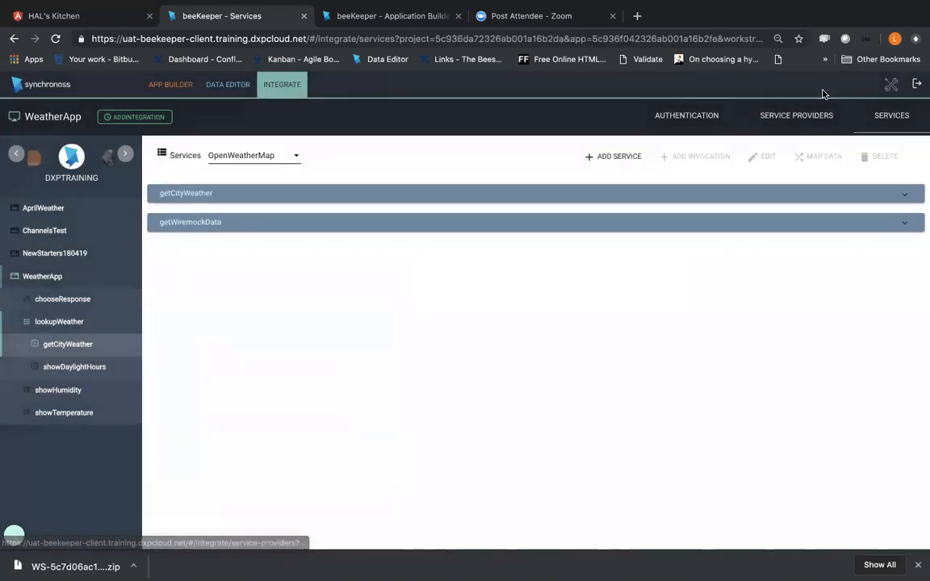
{"action": "left_click", "coordinate": [889, 86]}
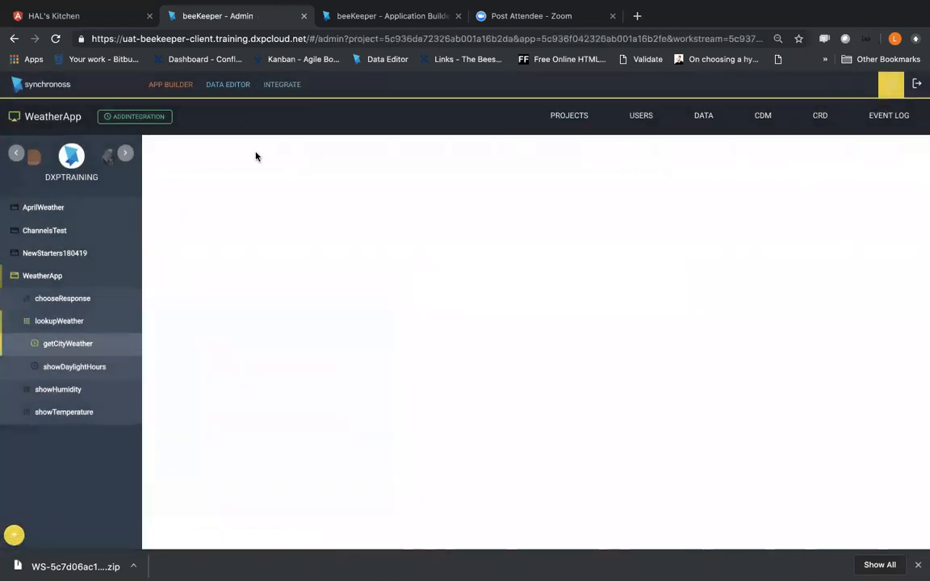
{"action": "left_click", "coordinate": [280, 84]}
{"action": "left_click", "coordinate": [901, 193]}
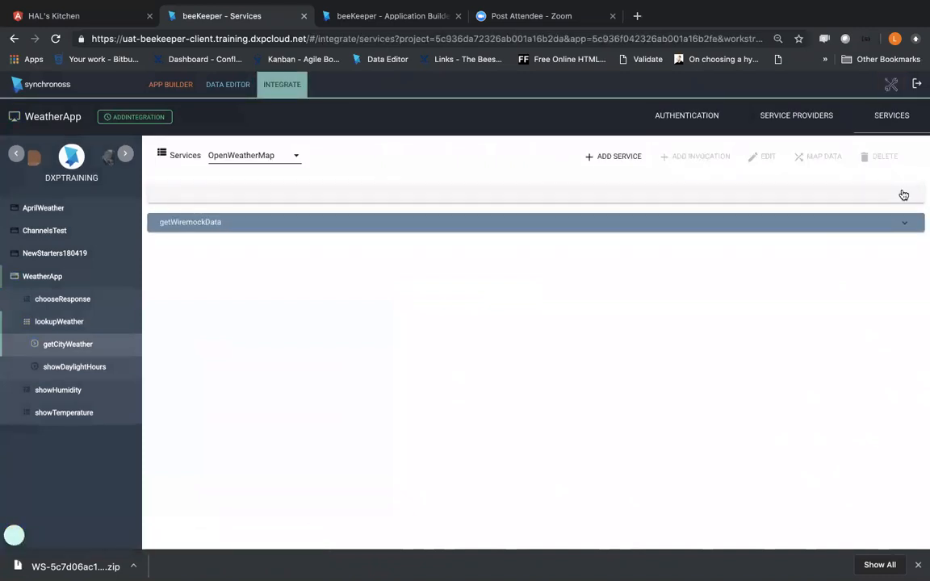
{"action": "left_click", "coordinate": [223, 215]}
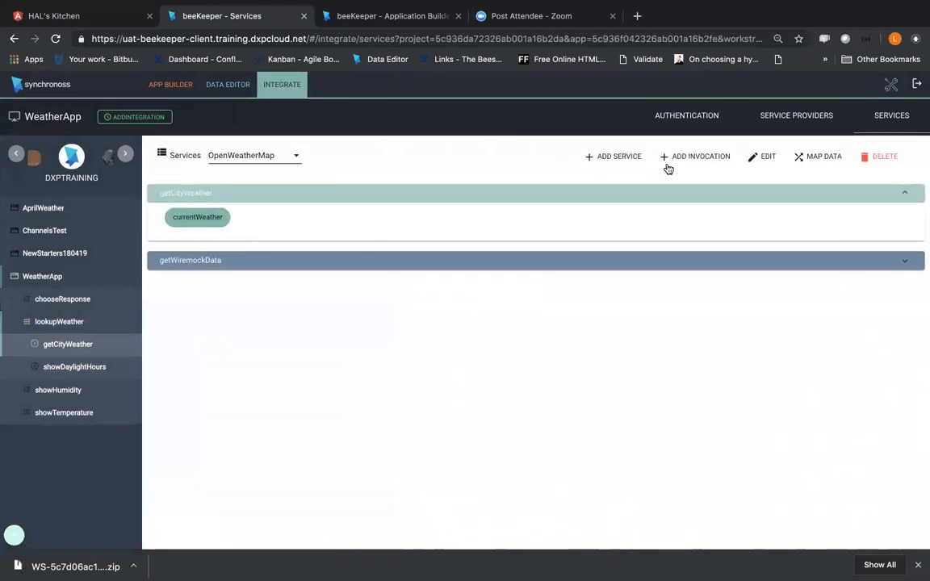
{"action": "left_click", "coordinate": [820, 159]}
{"action": "left_click", "coordinate": [899, 183]}
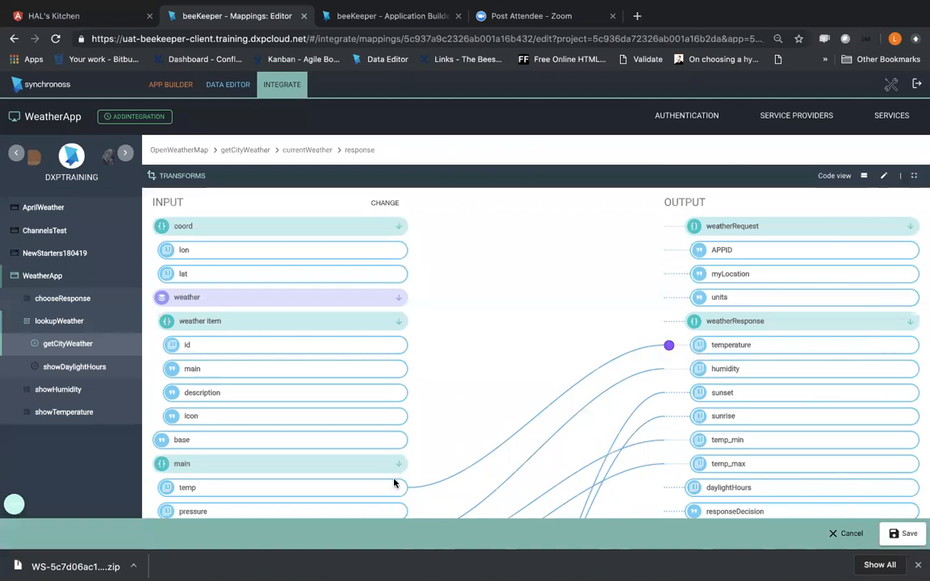
Step: Try to map the main temp input to the responseDecision output, keeping the mapping editor open
{"action": "scroll", "coordinate": [394, 483], "scroll_direction": "down", "scroll_amount": 1}
{"action": "scroll", "coordinate": [401, 468], "scroll_direction": "down", "scroll_amount": 5}
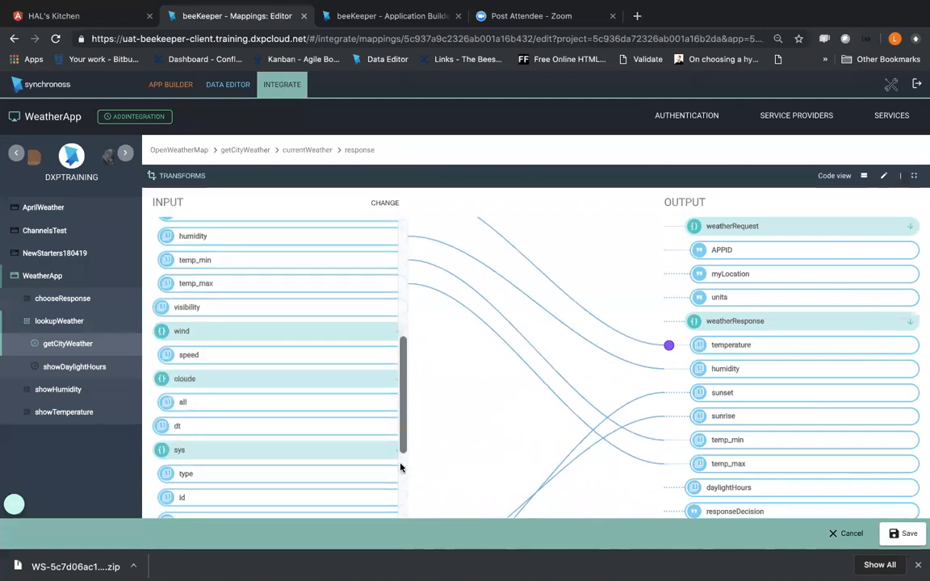
{"action": "scroll", "coordinate": [400, 468], "scroll_direction": "up", "scroll_amount": 5}
{"action": "left_click_drag", "start_coordinate": [399, 430], "coordinate": [712, 514]}
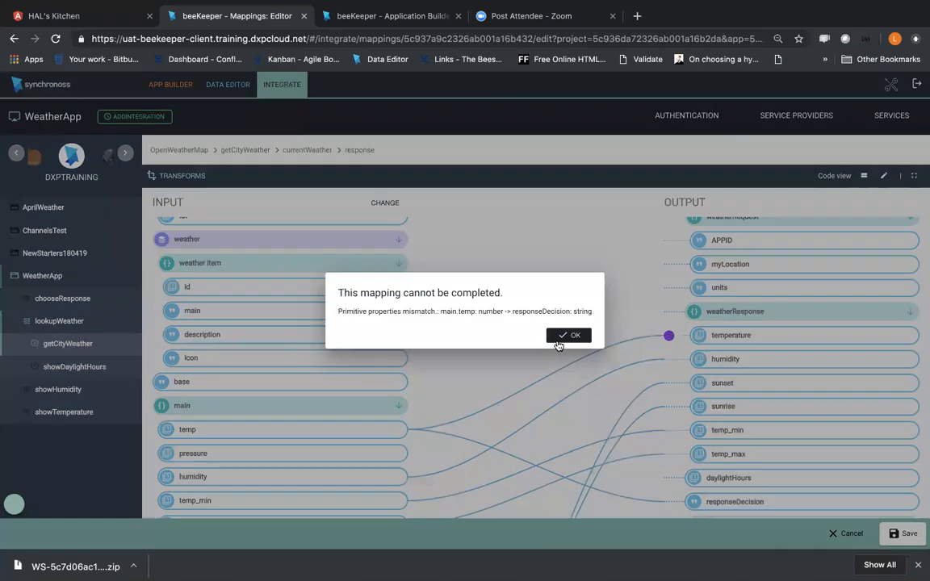
{"action": "left_click", "coordinate": [557, 345]}
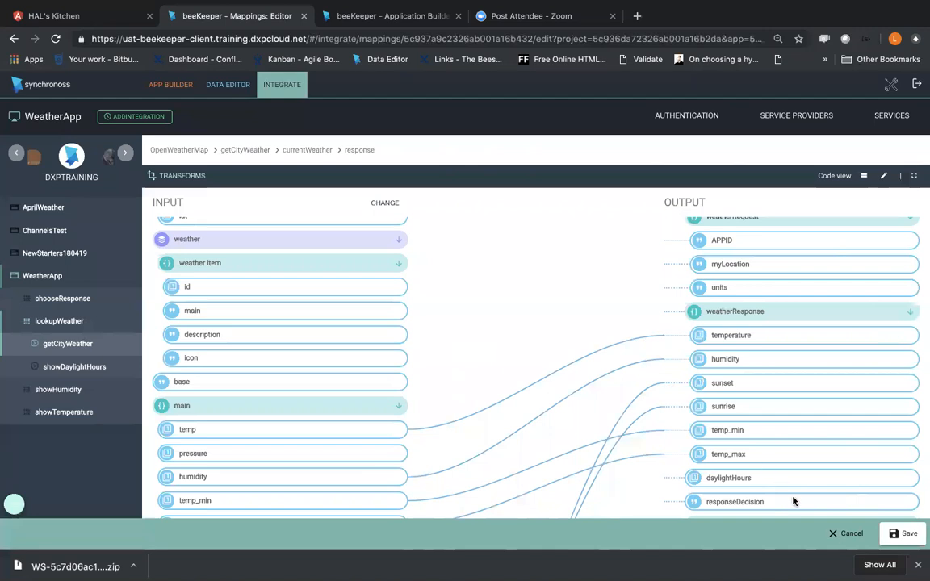
{"action": "left_click", "coordinate": [837, 534]}
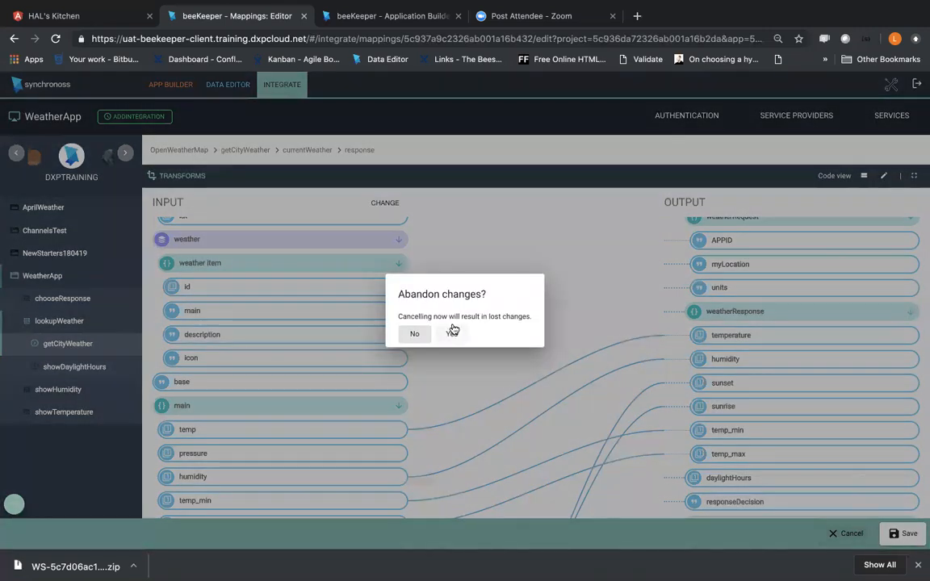
{"action": "left_click", "coordinate": [415, 333]}
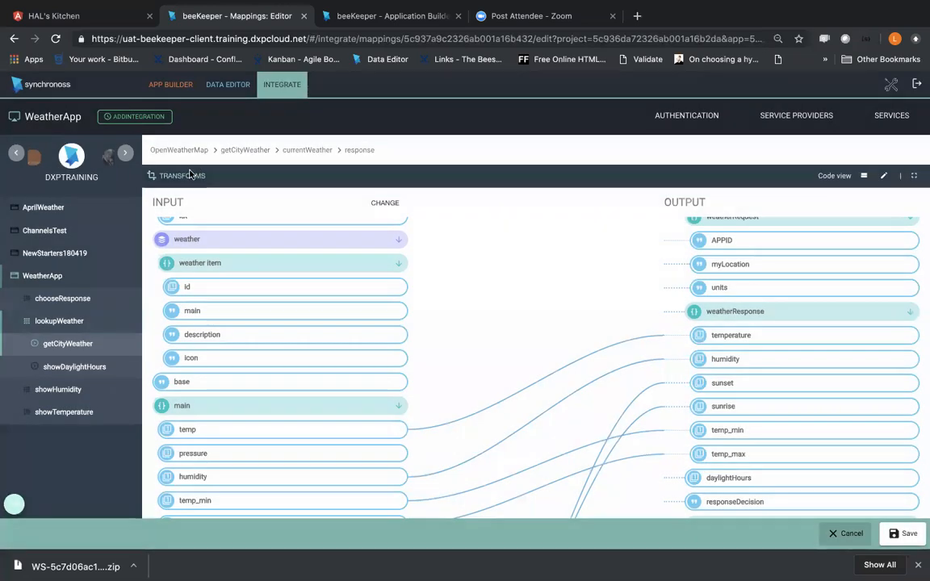
Step: Open the existing AddSigns transform for editing and show its block editor
{"action": "left_click", "coordinate": [194, 173]}
{"action": "left_click", "coordinate": [227, 314]}
{"action": "left_click", "coordinate": [229, 334]}
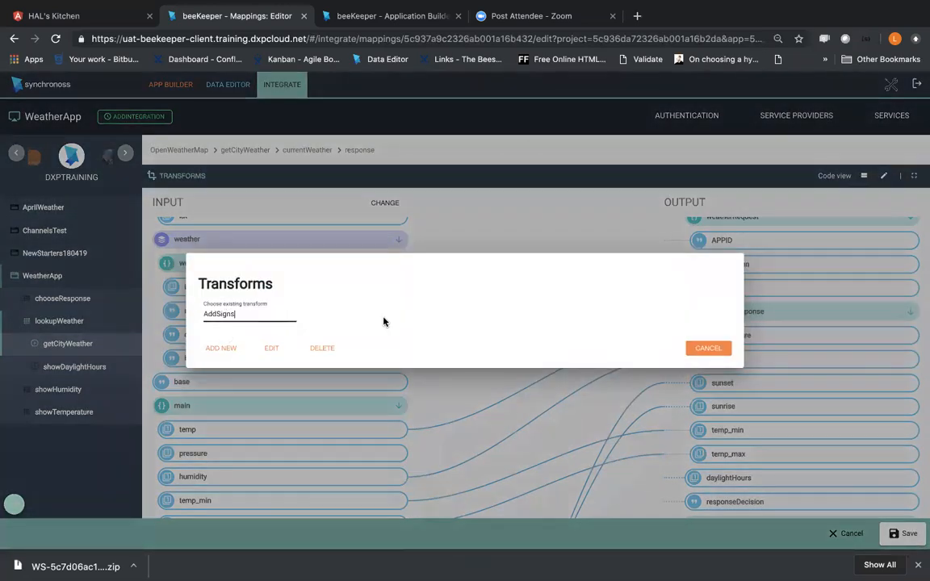
{"action": "left_click", "coordinate": [266, 349]}
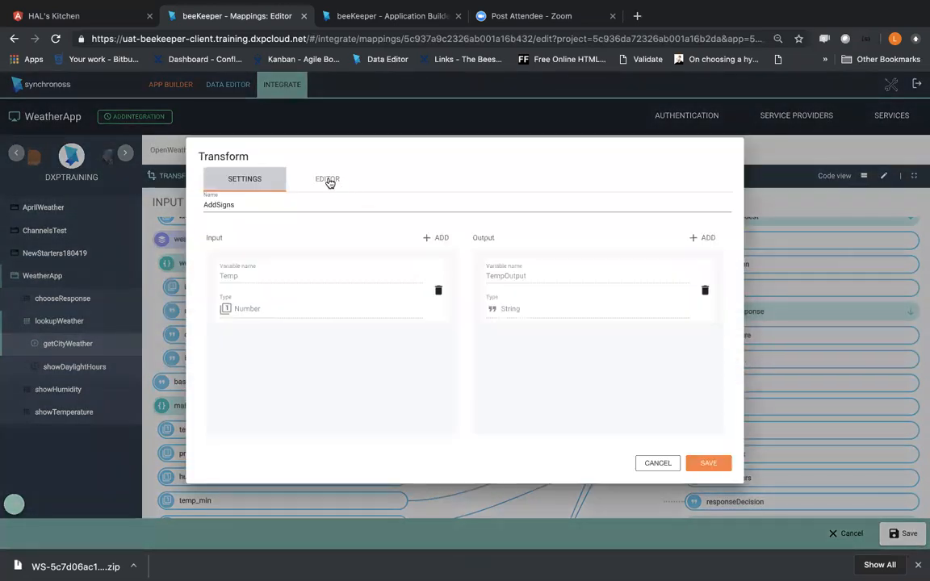
{"action": "left_click", "coordinate": [327, 179]}
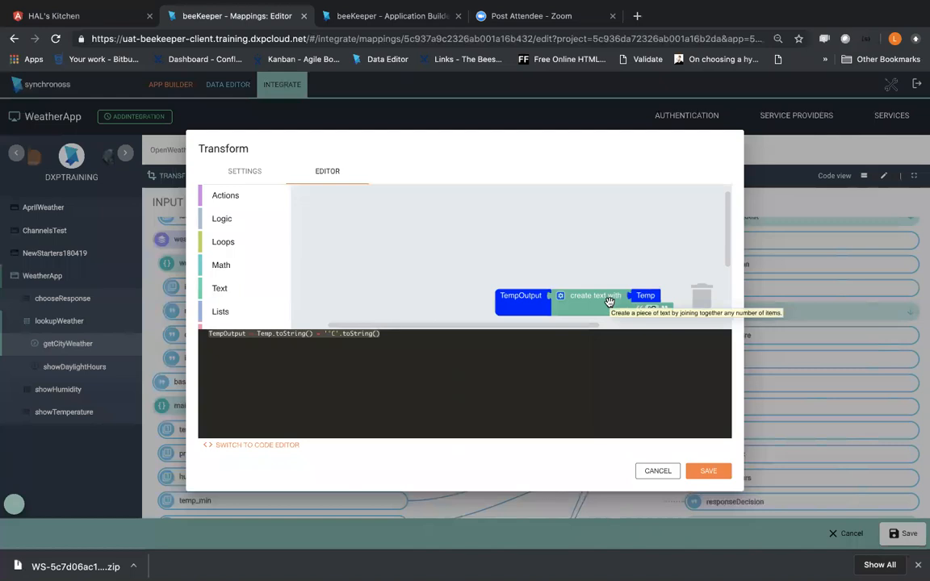
Step: Detach the Temp block from the text-joining block and delete the text-joining block attached to TempOutput
{"action": "left_click_drag", "start_coordinate": [609, 301], "coordinate": [663, 169]}
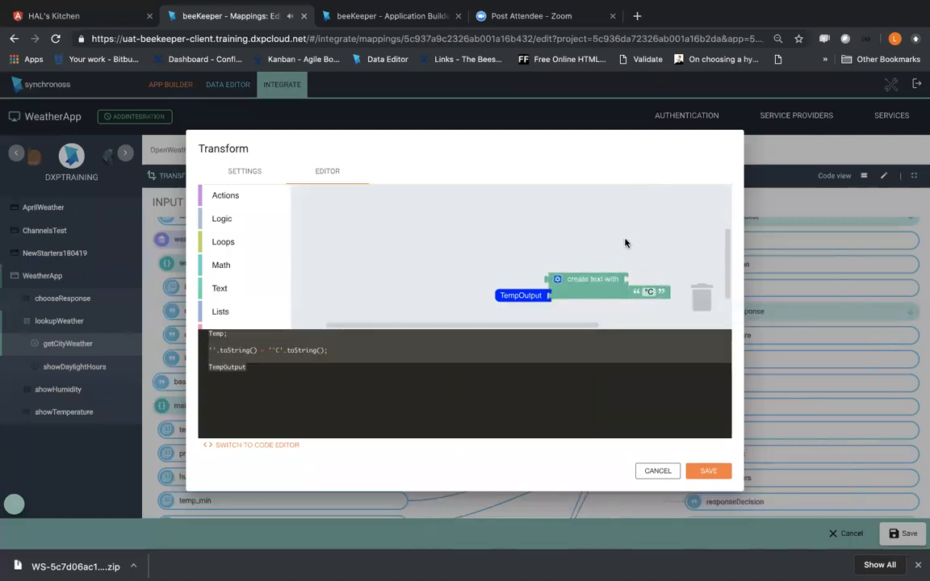
{"action": "mouse_move", "coordinate": [726, 258]}
{"action": "left_mouse_down"}
{"action": "mouse_move", "coordinate": [726, 245]}
{"action": "mouse_move", "coordinate": [725, 258]}
{"action": "left_mouse_up"}
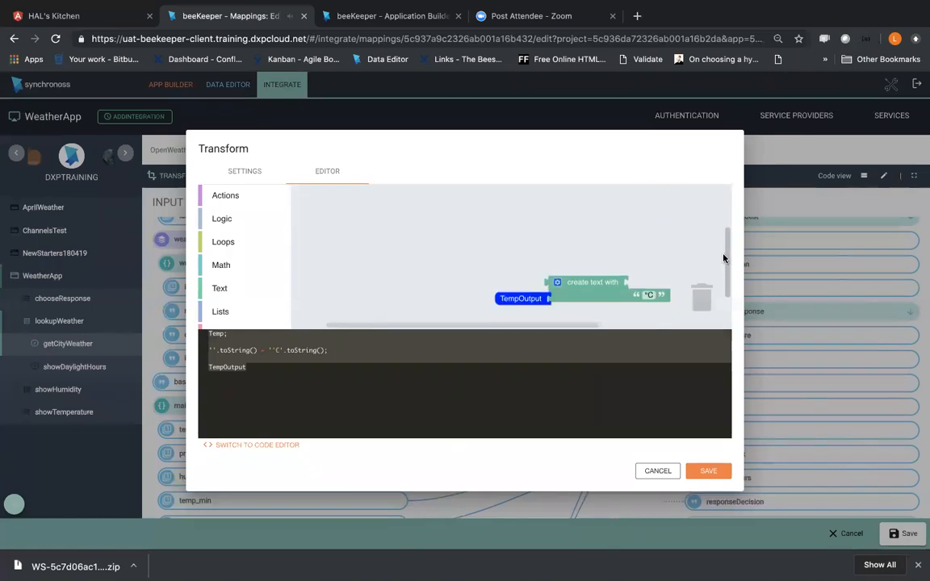
{"action": "left_click_drag", "start_coordinate": [607, 295], "coordinate": [701, 294]}
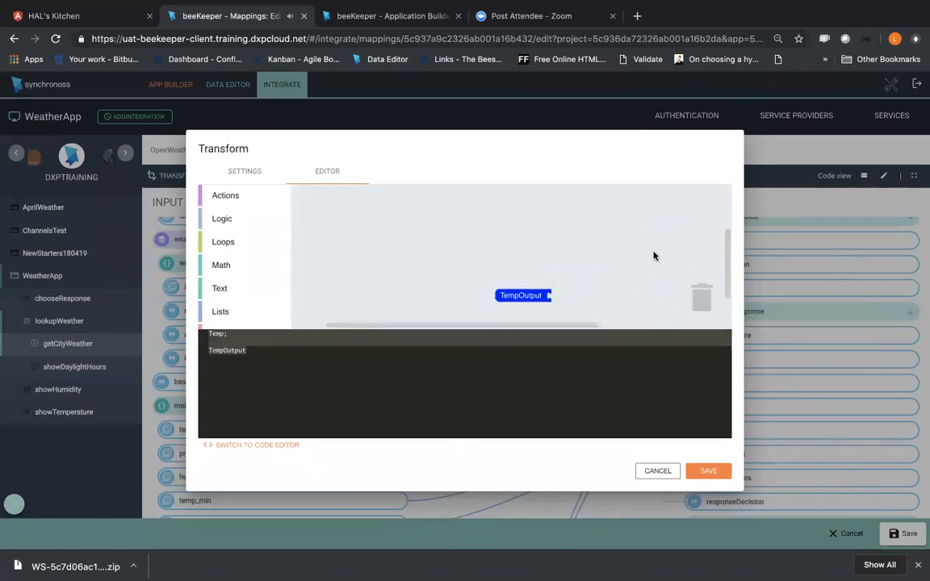
{"action": "left_click_drag", "start_coordinate": [654, 232], "coordinate": [647, 293]}
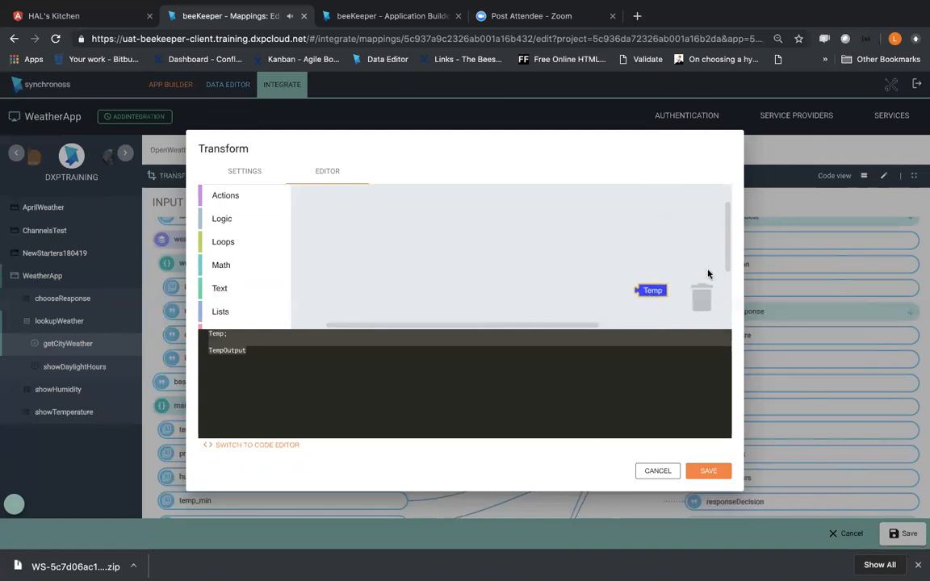
{"action": "left_click_drag", "start_coordinate": [730, 263], "coordinate": [730, 281]}
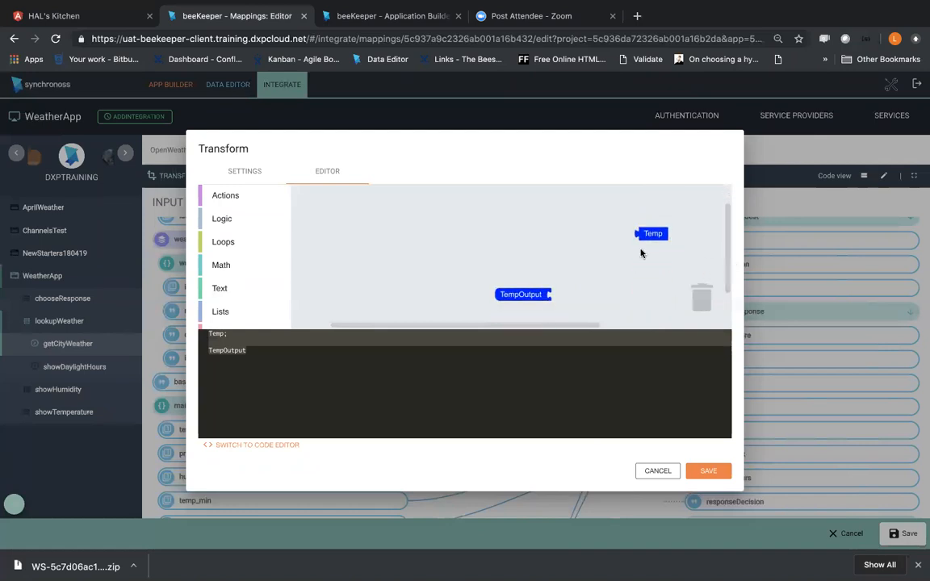
{"action": "right_click", "coordinate": [513, 295]}
{"action": "left_click", "coordinate": [469, 261]}
Step: Add an arithmetic Math block beside TempOutput and set its operator to multiplication
{"action": "scroll", "coordinate": [229, 305], "scroll_direction": "down", "scroll_amount": 1}
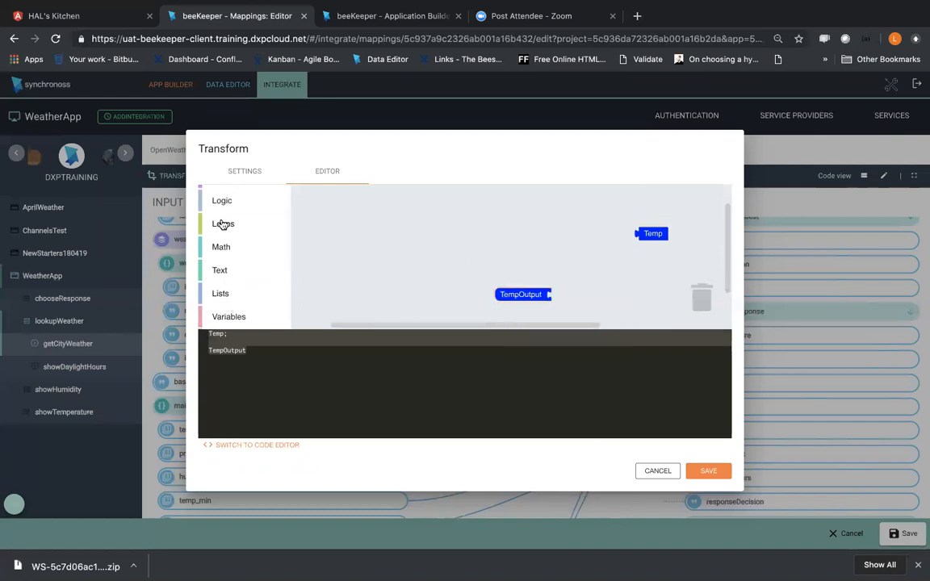
{"action": "scroll", "coordinate": [222, 225], "scroll_direction": "up", "scroll_amount": 1}
{"action": "left_click", "coordinate": [220, 266]}
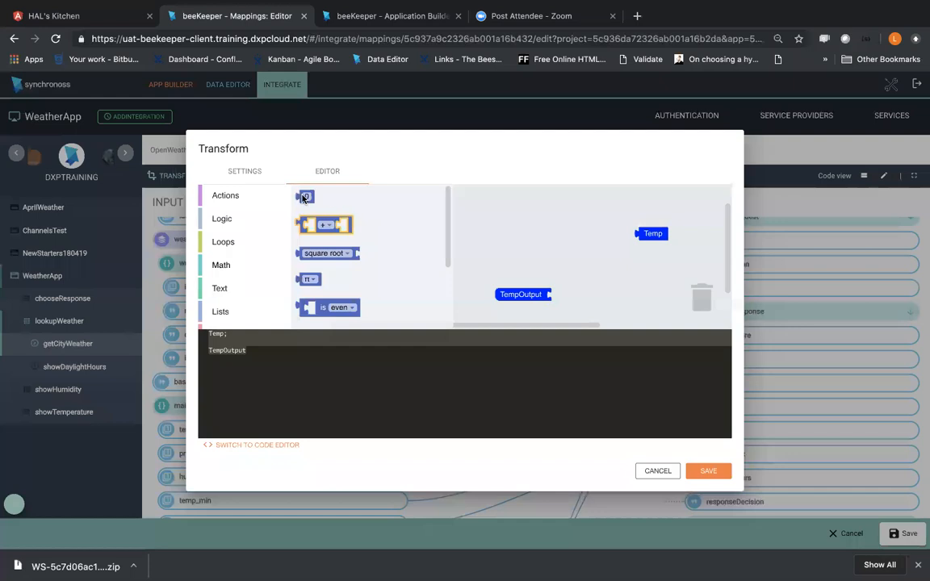
{"action": "left_click_drag", "start_coordinate": [317, 227], "coordinate": [593, 287]}
{"action": "left_click", "coordinate": [604, 287]}
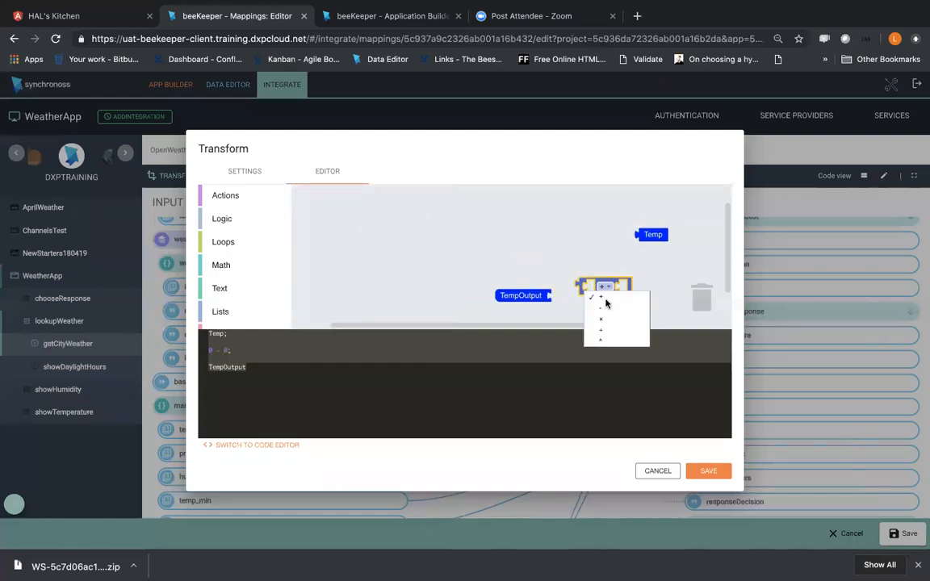
{"action": "left_click", "coordinate": [609, 321]}
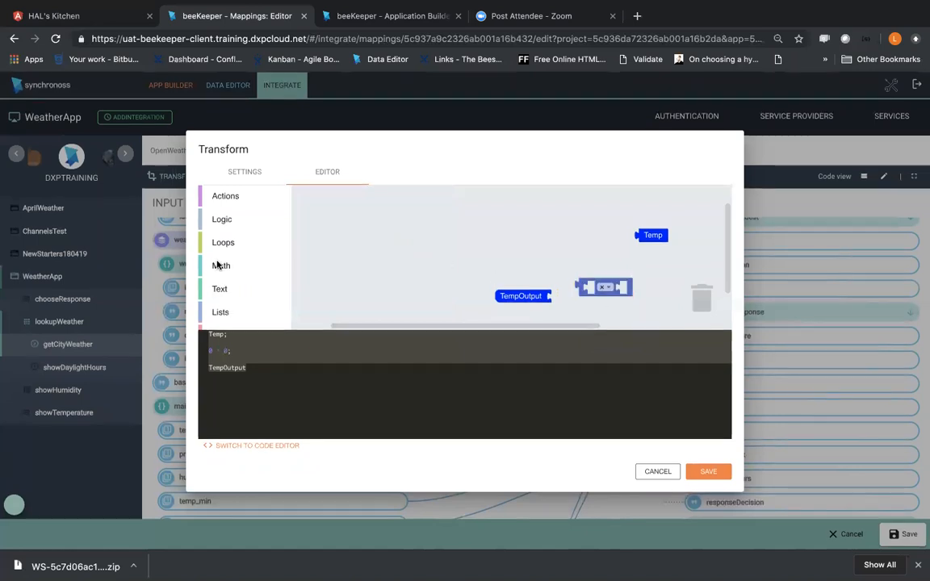
Step: Add a number block with the value 1 as the first operand of the multiplication block
{"action": "left_click", "coordinate": [224, 219]}
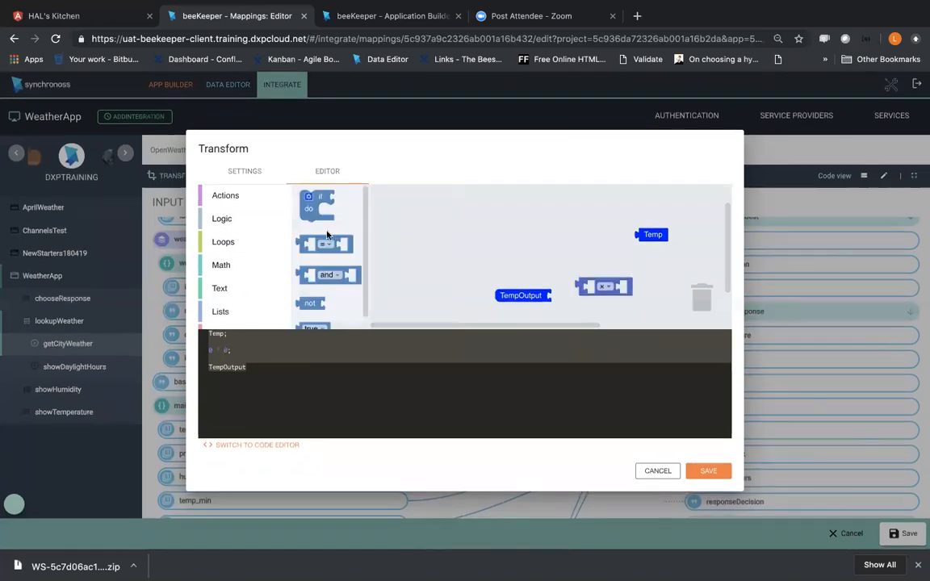
{"action": "left_click", "coordinate": [222, 265]}
{"action": "left_click_drag", "start_coordinate": [309, 196], "coordinate": [489, 242]}
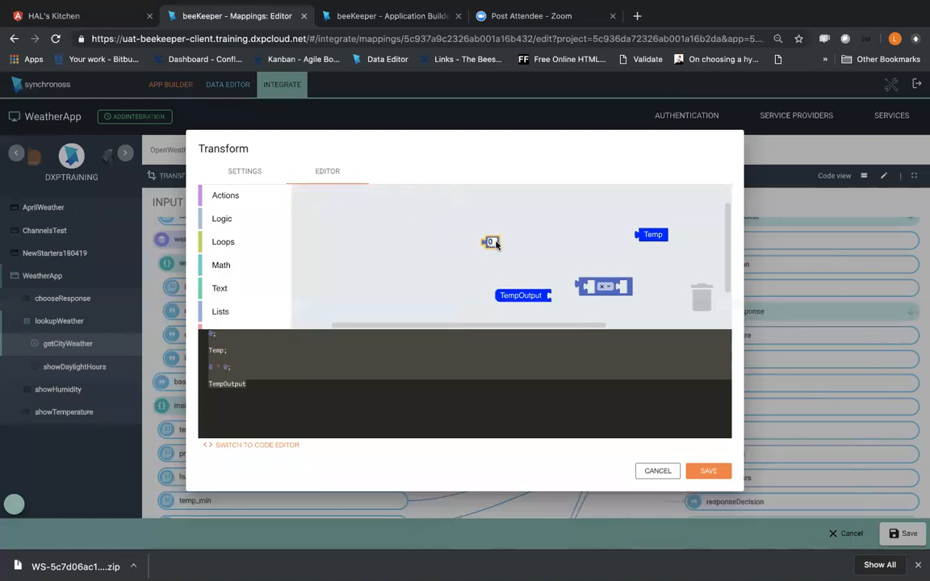
{"action": "left_click", "coordinate": [559, 255]}
{"action": "left_click_drag", "start_coordinate": [485, 247], "coordinate": [596, 289]}
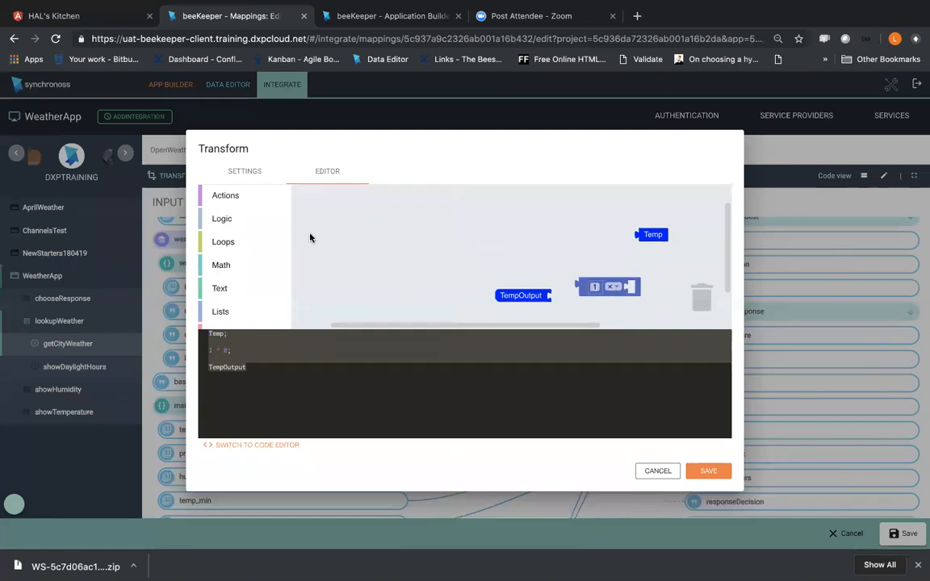
Step: Add a number block with the value 3 as the second operand of the multiplication block
{"action": "left_click", "coordinate": [221, 266]}
{"action": "left_click_drag", "start_coordinate": [305, 196], "coordinate": [638, 291]}
{"action": "left_click", "coordinate": [637, 288]}
{"action": "type", "text": "3"}
Step: Delete the number 1 block from the multiplication block and insert the Temp block as its first operand
{"action": "left_click_drag", "start_coordinate": [573, 286], "coordinate": [520, 243]}
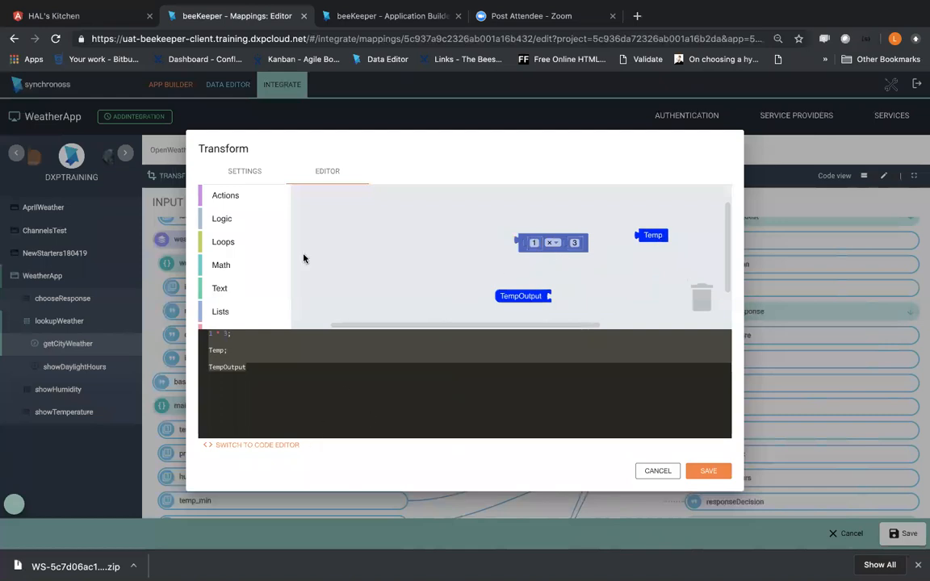
{"action": "left_click_drag", "start_coordinate": [647, 234], "coordinate": [635, 244]}
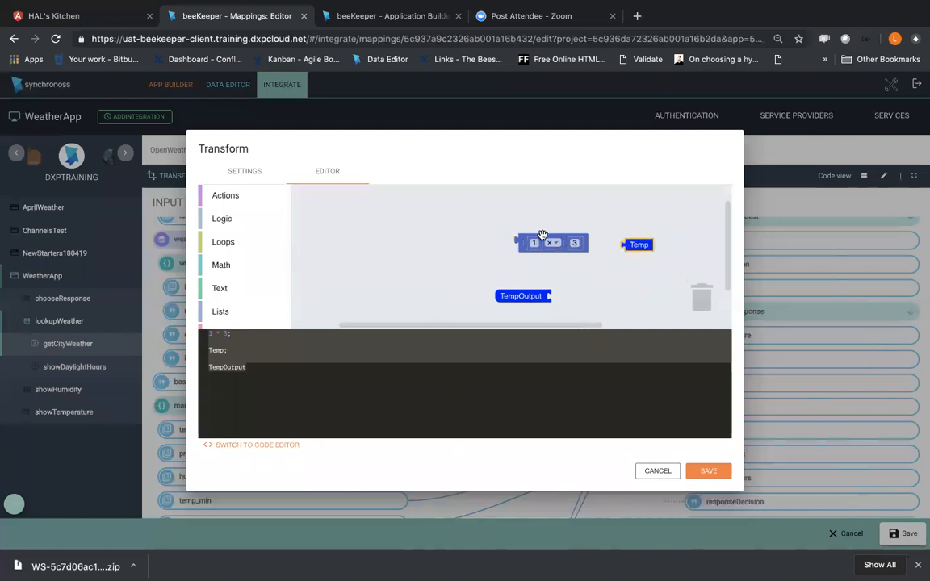
{"action": "left_click_drag", "start_coordinate": [535, 243], "coordinate": [702, 289]}
{"action": "left_click_drag", "start_coordinate": [625, 238], "coordinate": [570, 264]}
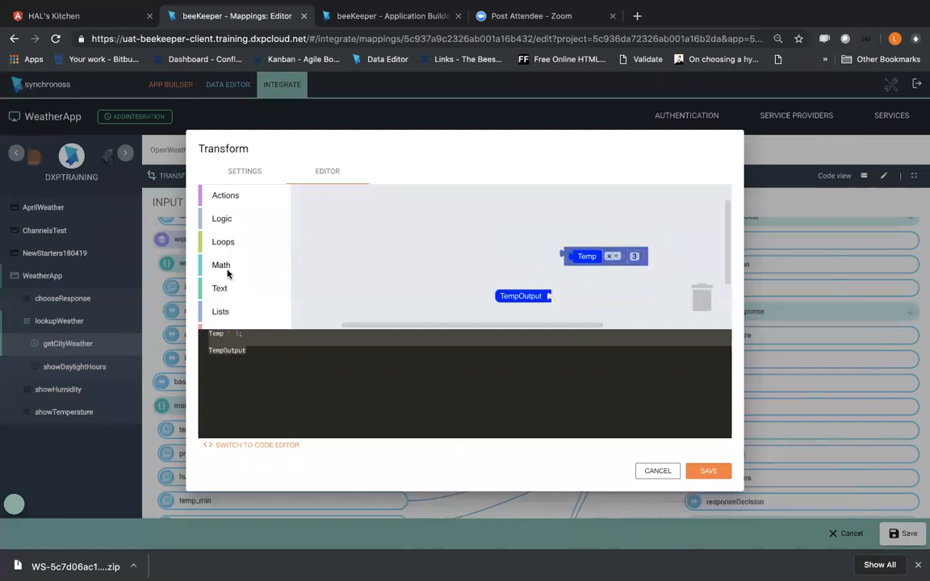
Step: Add a set-variable block above TempOutput and rename its item variable to calculation
{"action": "scroll", "coordinate": [229, 273], "scroll_direction": "down", "scroll_amount": 3}
{"action": "scroll", "coordinate": [228, 270], "scroll_direction": "up", "scroll_amount": 2}
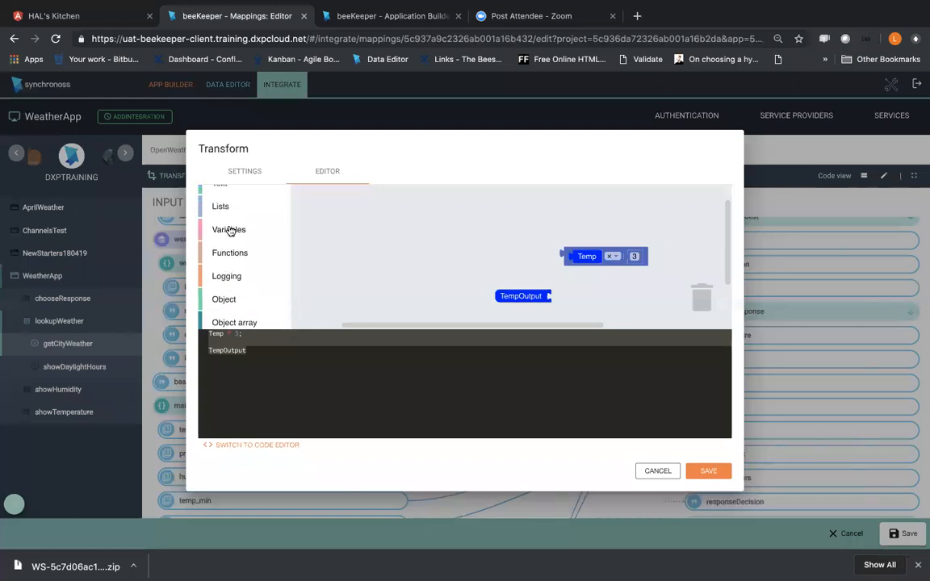
{"action": "left_click", "coordinate": [229, 230]}
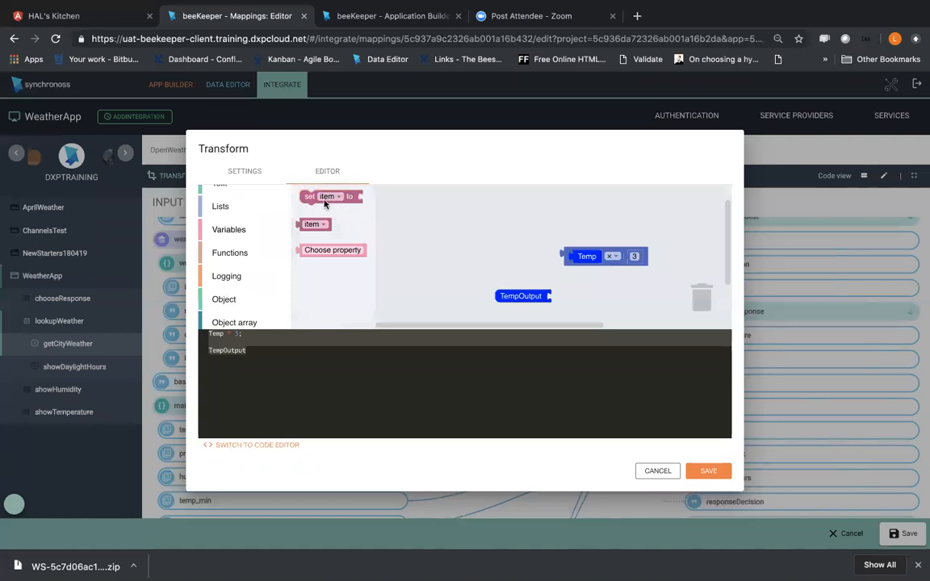
{"action": "left_click_drag", "start_coordinate": [327, 205], "coordinate": [478, 241]}
{"action": "left_click", "coordinate": [479, 239]}
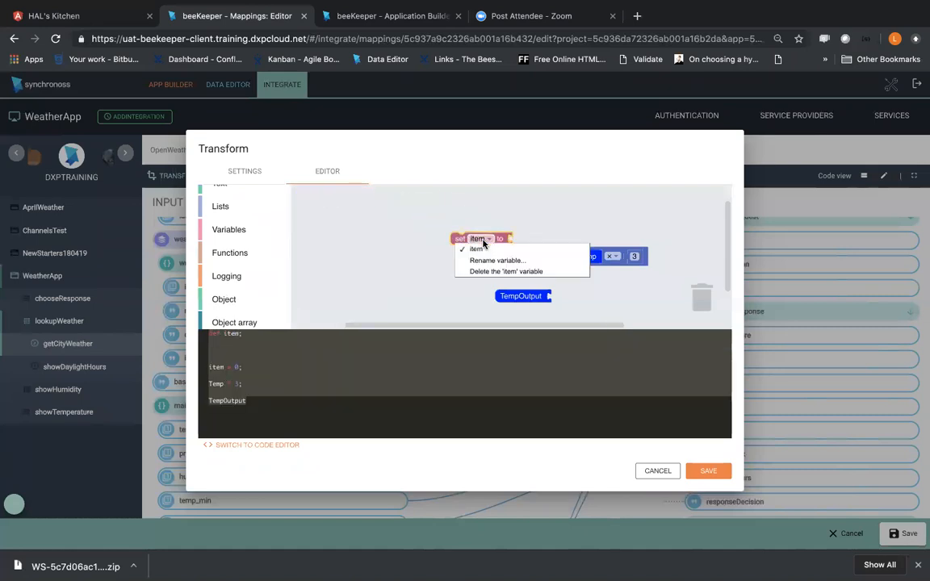
{"action": "left_click", "coordinate": [488, 261]}
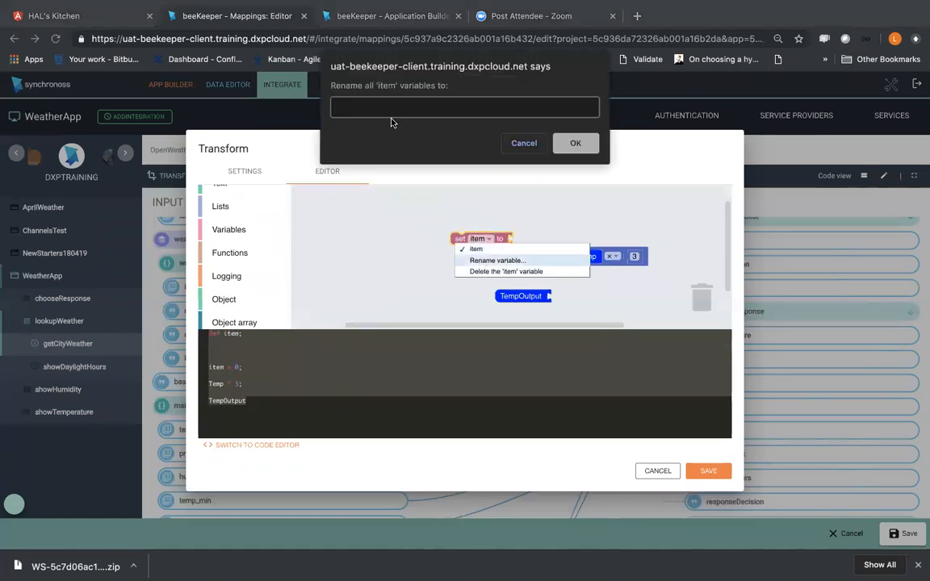
{"action": "type", "text": "calculation"}
{"action": "left_click", "coordinate": [576, 143]}
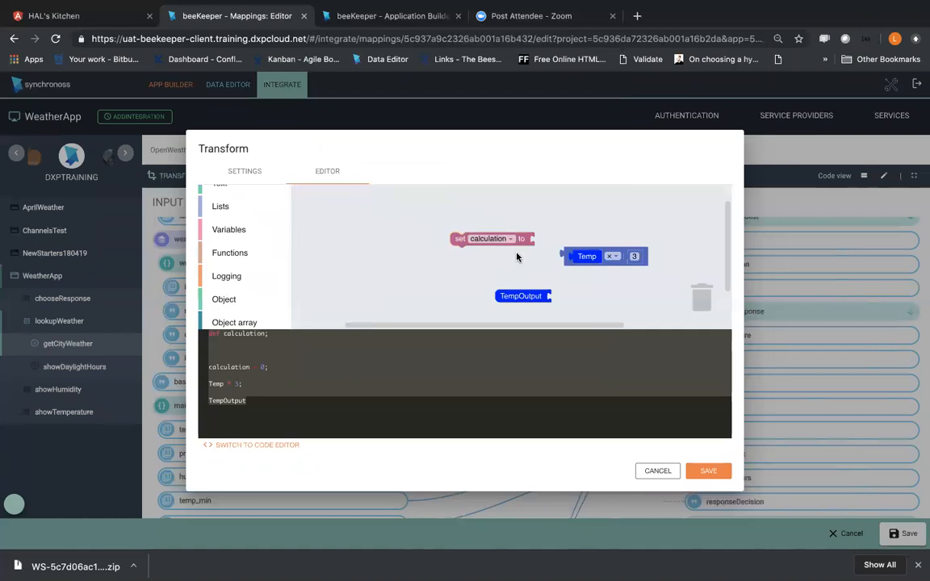
Step: Add an item variable block to the workspace and attach the Temp × 3 block to the set calculation block
{"action": "left_click", "coordinate": [228, 229]}
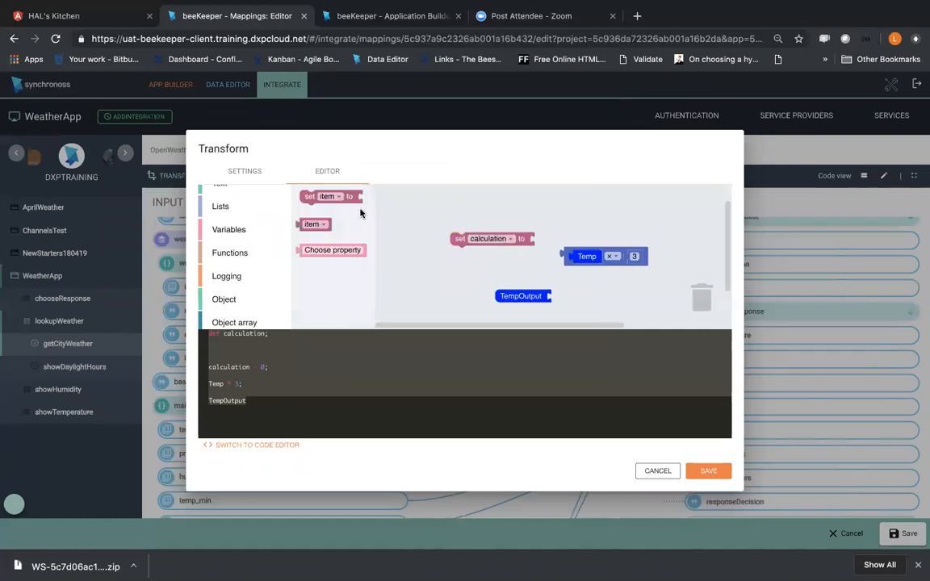
{"action": "left_click_drag", "start_coordinate": [334, 225], "coordinate": [371, 229]}
{"action": "left_click_drag", "start_coordinate": [436, 272], "coordinate": [433, 271]}
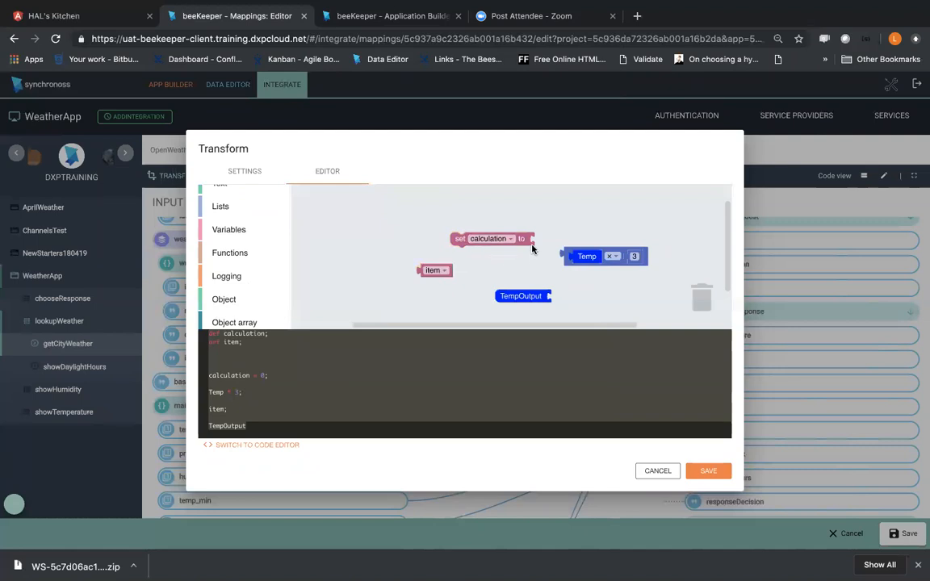
{"action": "left_click_drag", "start_coordinate": [582, 257], "coordinate": [540, 242]}
{"action": "left_click", "coordinate": [611, 256]}
Step: Switch the item variable block to calculation and attach it to TempOutput
{"action": "left_click", "coordinate": [434, 270]}
{"action": "left_click", "coordinate": [440, 282]}
{"action": "left_click_drag", "start_coordinate": [432, 270], "coordinate": [570, 290]}
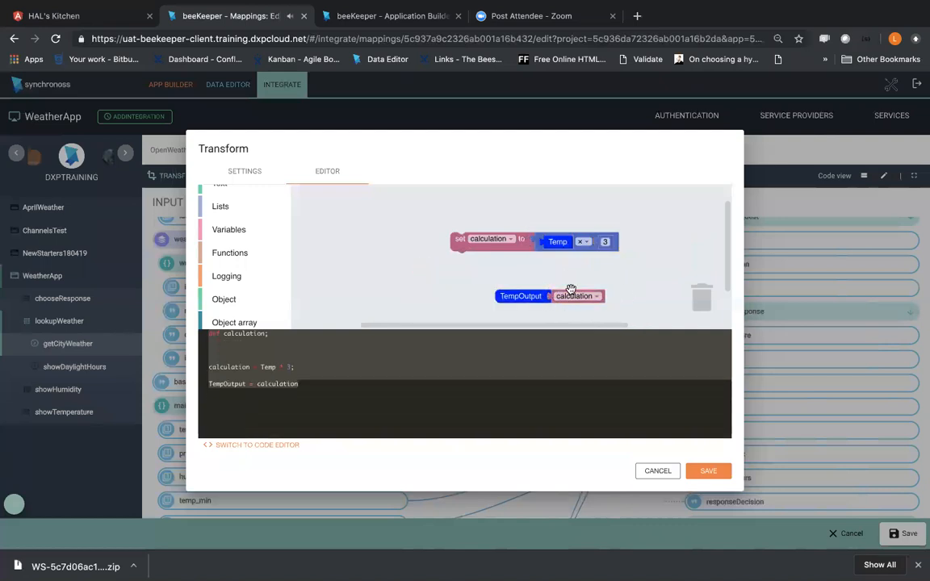
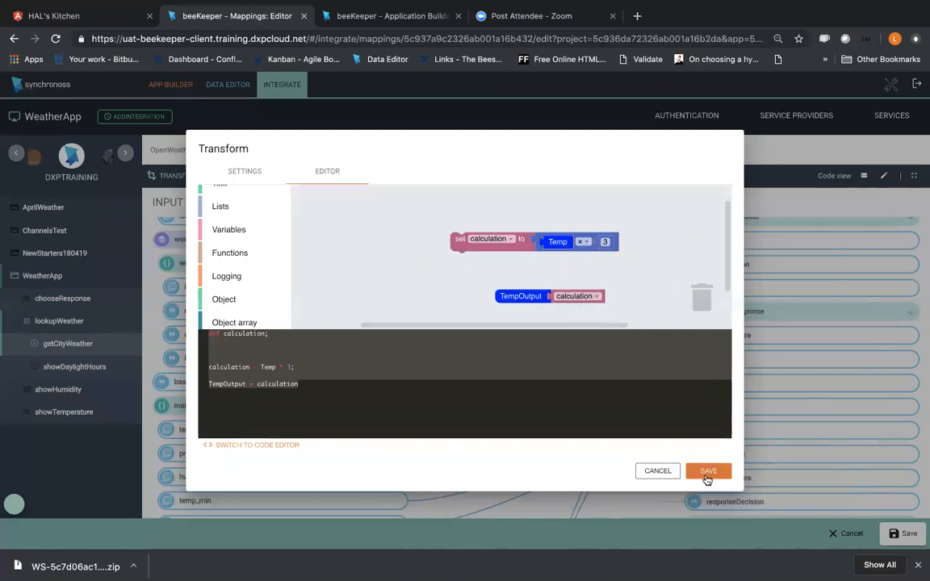
Step: Save the edited AddSigns transform and accept its impact on the weatherResponse temperature mapping
{"action": "left_click", "coordinate": [707, 474]}
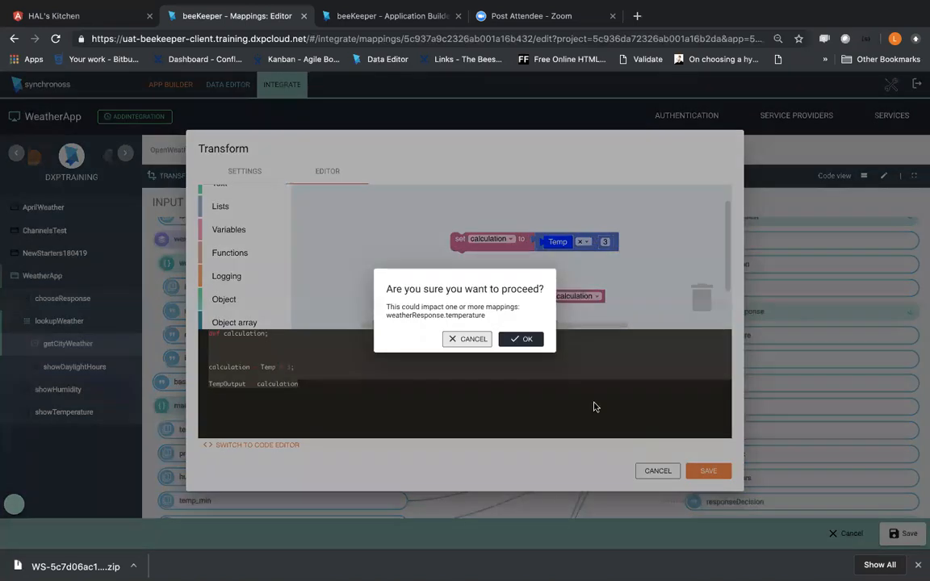
{"action": "left_click", "coordinate": [517, 340]}
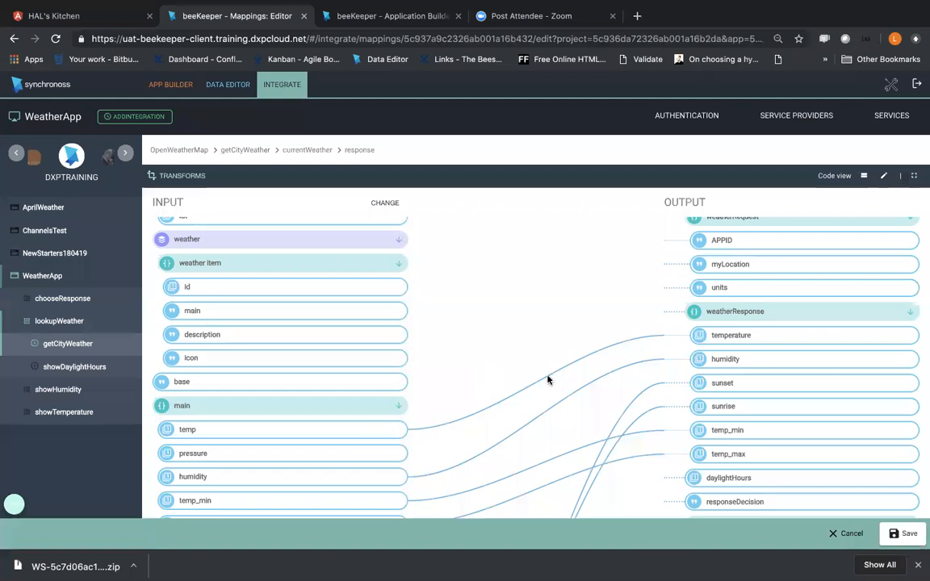
Step: Try to apply the existing AddSigns transform to the link from temp to weatherResponse temperature
{"action": "left_click", "coordinate": [666, 339]}
{"action": "left_click", "coordinate": [249, 322]}
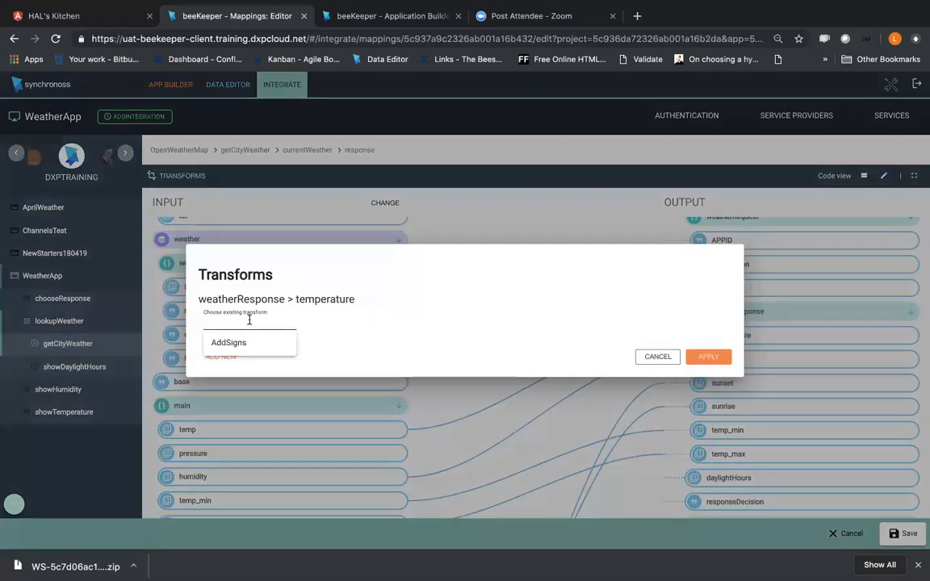
{"action": "left_click", "coordinate": [232, 343]}
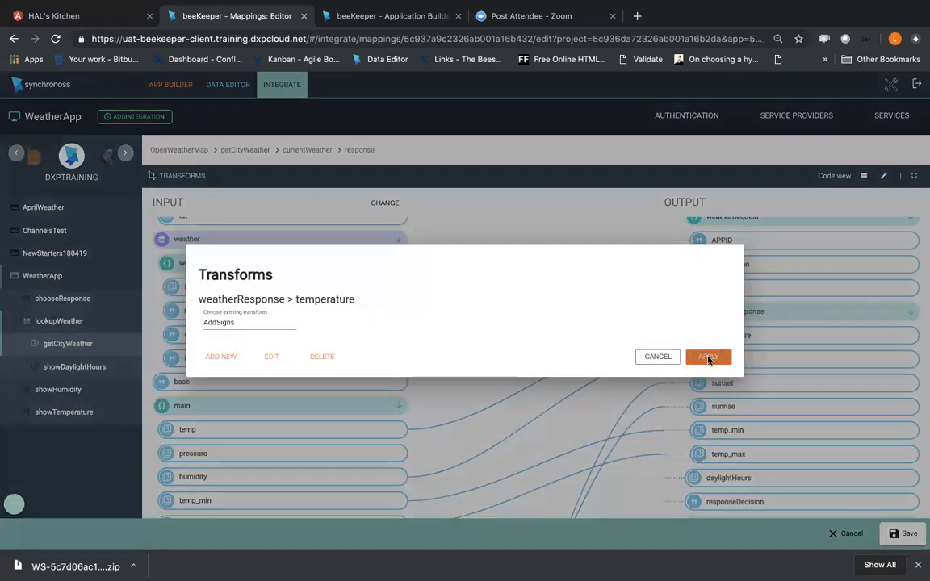
{"action": "left_click", "coordinate": [708, 357]}
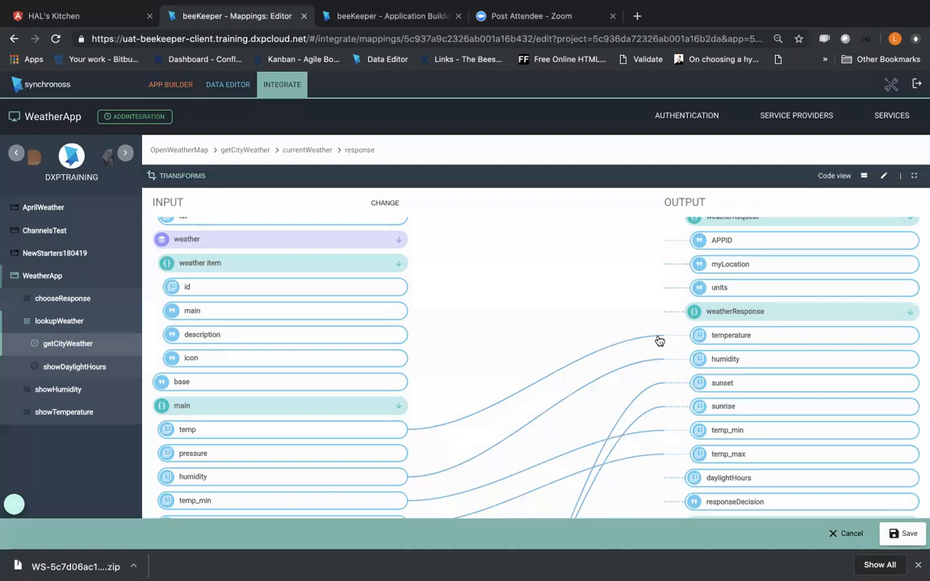
{"action": "left_click", "coordinate": [666, 338]}
{"action": "left_click", "coordinate": [235, 321]}
{"action": "left_click", "coordinate": [223, 343]}
{"action": "left_click", "coordinate": [705, 358]}
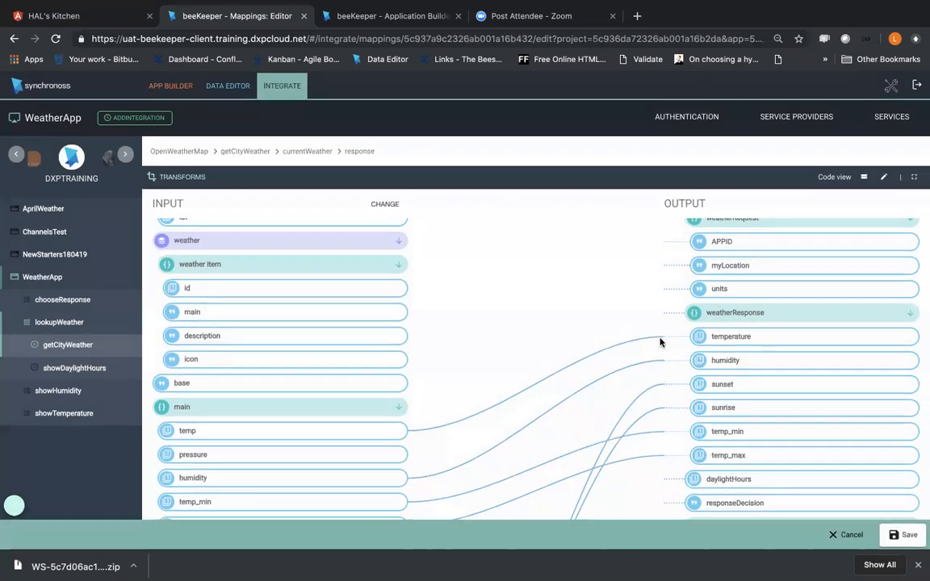
Step: Open the AddSigns transform for editing and delete its String output variable TempOutput
{"action": "left_click", "coordinate": [169, 174]}
{"action": "left_click", "coordinate": [228, 320]}
{"action": "left_click", "coordinate": [229, 334]}
{"action": "left_click", "coordinate": [270, 348]}
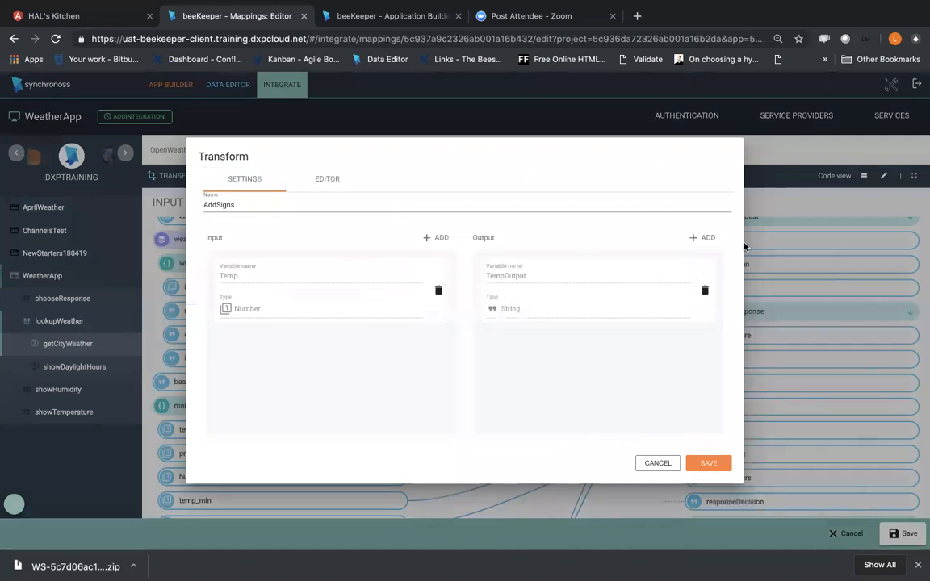
{"action": "left_click", "coordinate": [705, 290]}
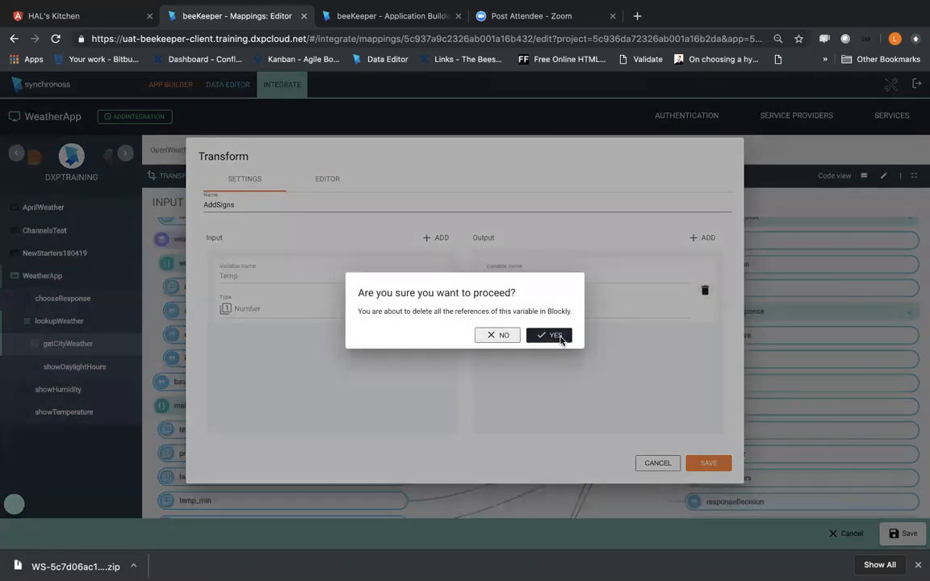
{"action": "left_click", "coordinate": [561, 339]}
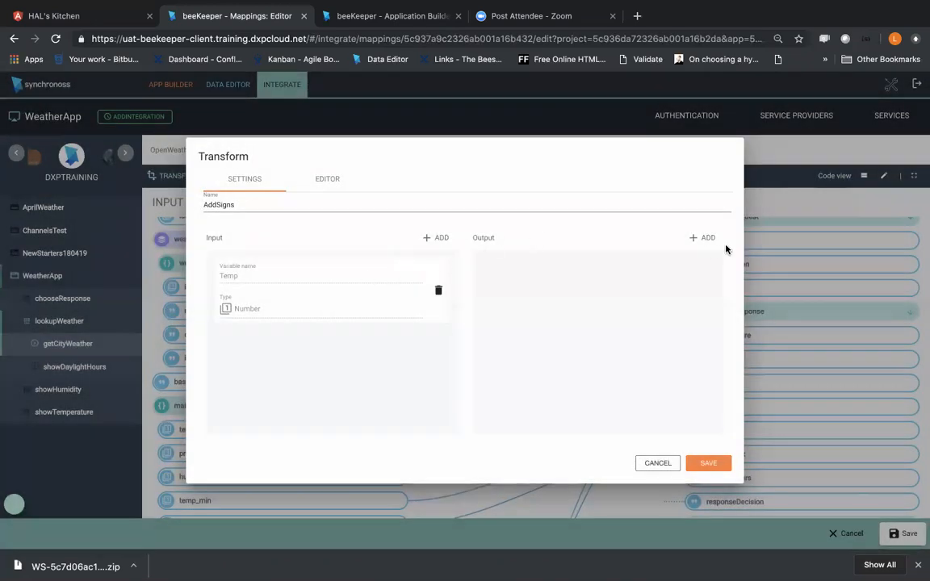
Step: Add an output property named TempOutput of type Number to the AddSigns transform
{"action": "left_click", "coordinate": [696, 239]}
{"action": "left_click", "coordinate": [699, 263]}
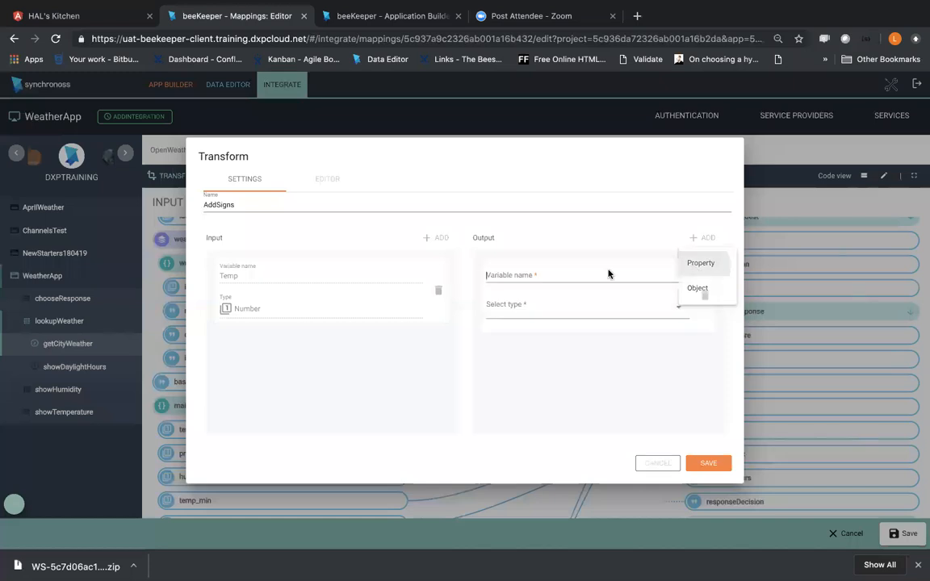
{"action": "type", "text": "TempOut"}
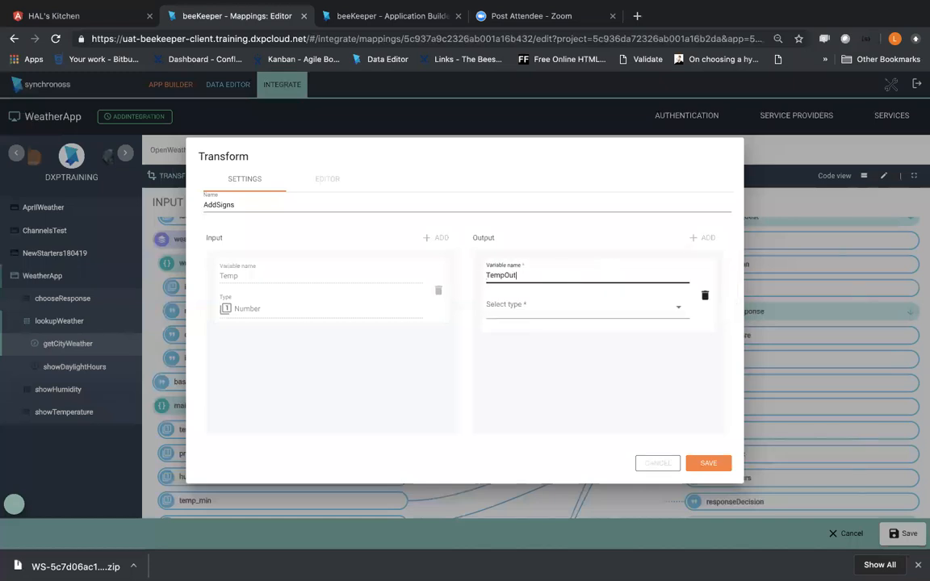
{"action": "left_click", "coordinate": [485, 305]}
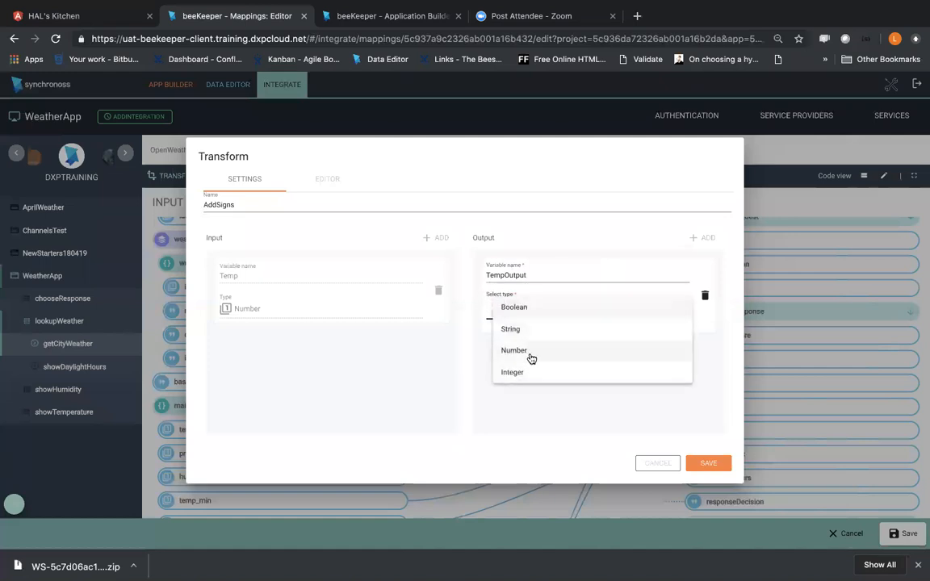
{"action": "left_click", "coordinate": [531, 354]}
{"action": "left_click", "coordinate": [569, 351]}
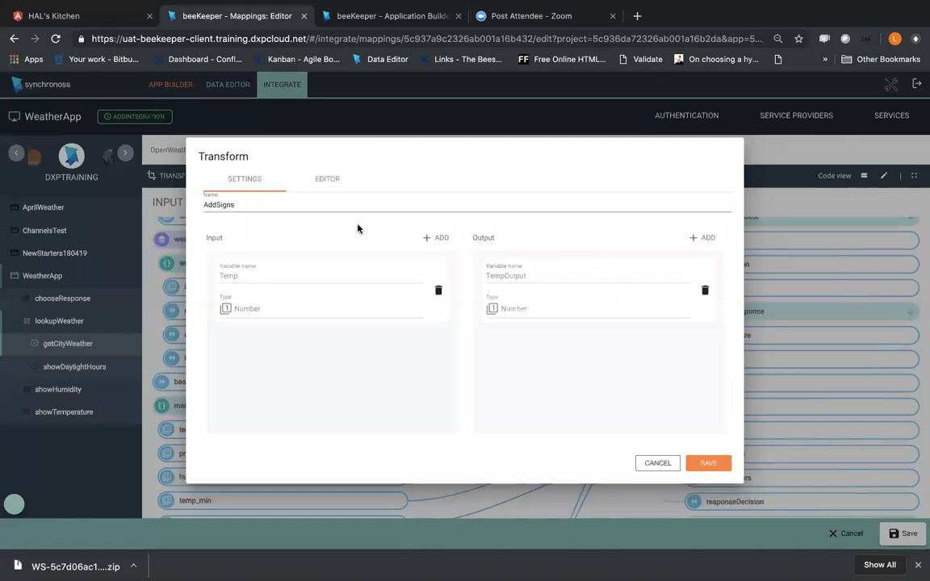
Step: Review the AddSigns blocks and save the transform, accepting its impact on existing mappings
{"action": "left_click", "coordinate": [313, 174]}
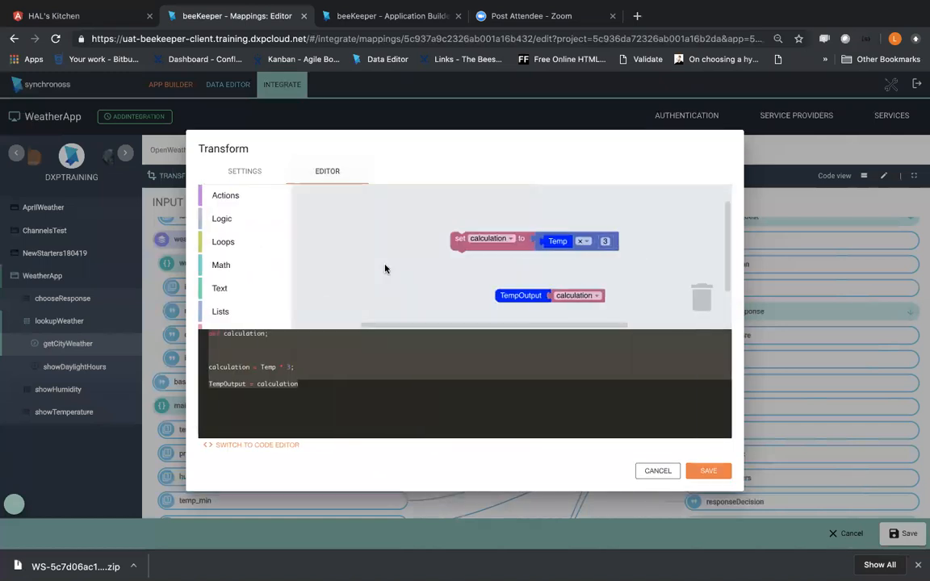
{"action": "left_click", "coordinate": [236, 174]}
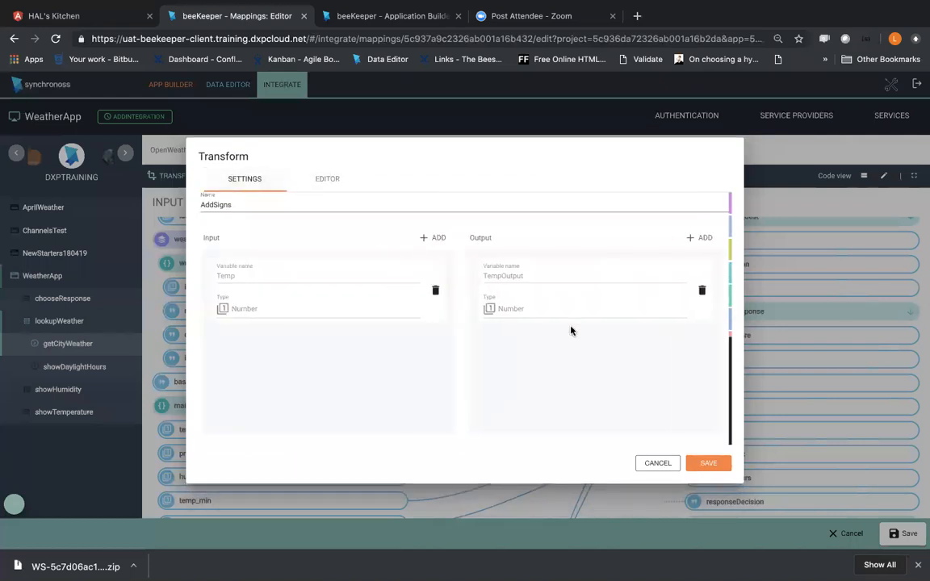
{"action": "left_click", "coordinate": [710, 465]}
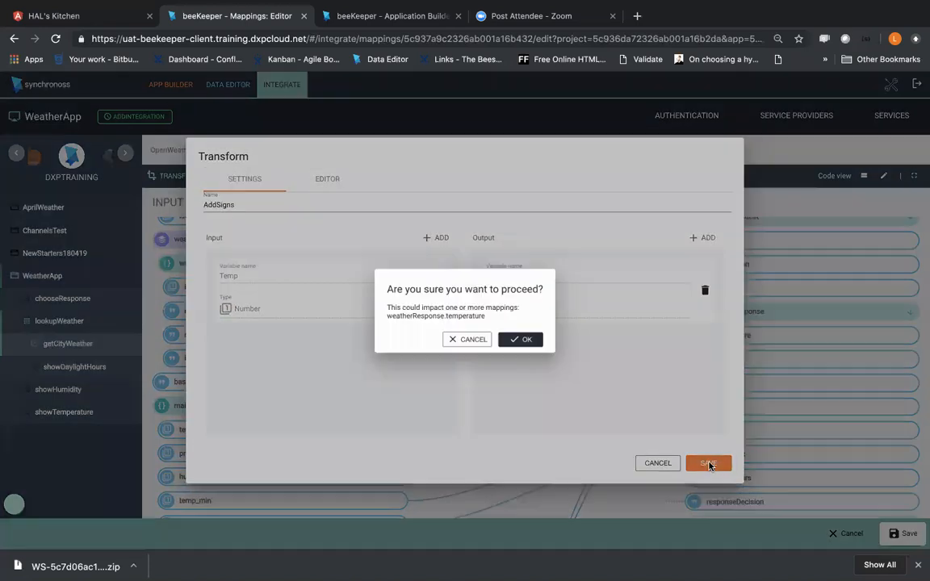
{"action": "left_click", "coordinate": [518, 340]}
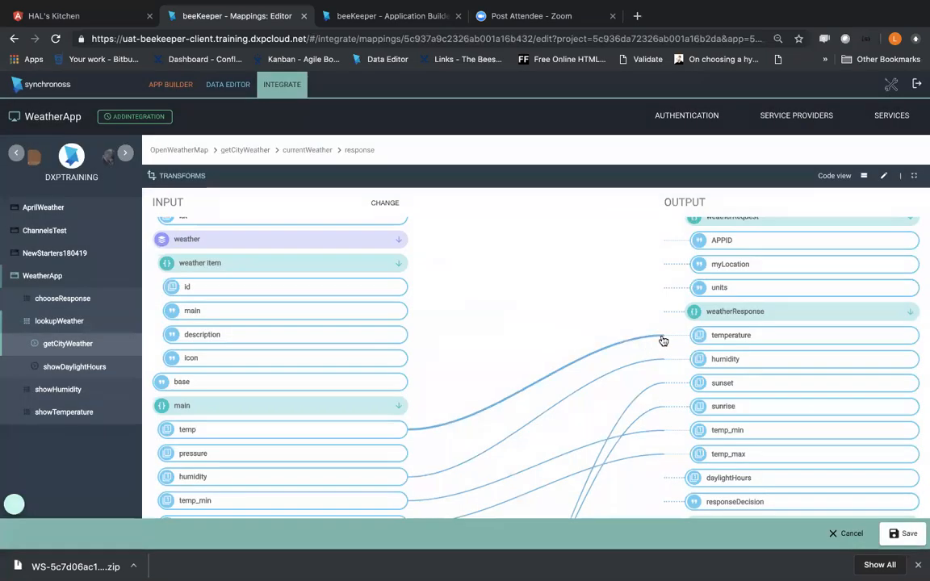
Step: Try to apply the saved AddSigns transform to the weatherResponse temperature mapping
{"action": "left_click", "coordinate": [249, 322]}
{"action": "left_click", "coordinate": [230, 345]}
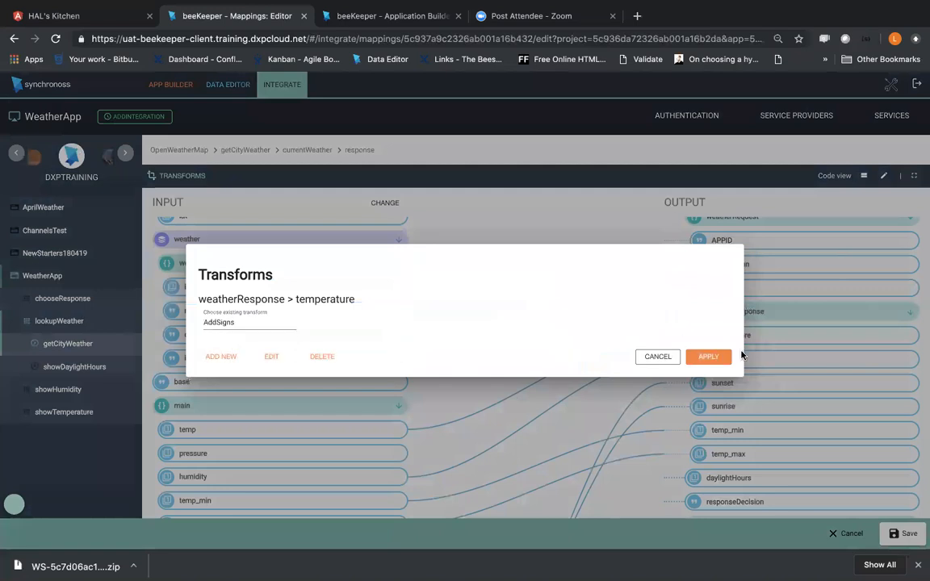
{"action": "left_click", "coordinate": [710, 356]}
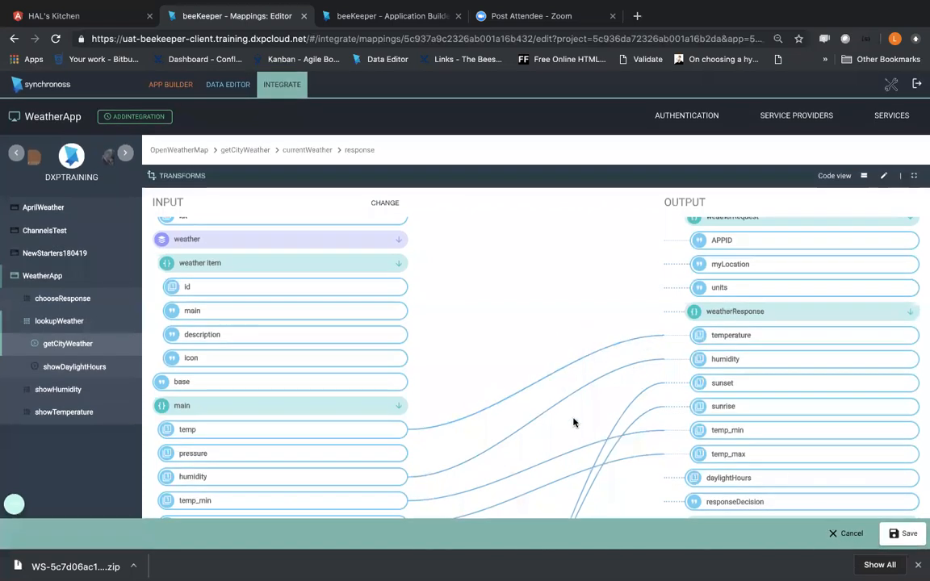
Step: Leave the mapping editor without saving and reopen the response mapping of getCityWeather's currentWeather invocation
{"action": "left_click", "coordinate": [846, 534]}
{"action": "left_click", "coordinate": [456, 337]}
{"action": "left_click", "coordinate": [384, 196]}
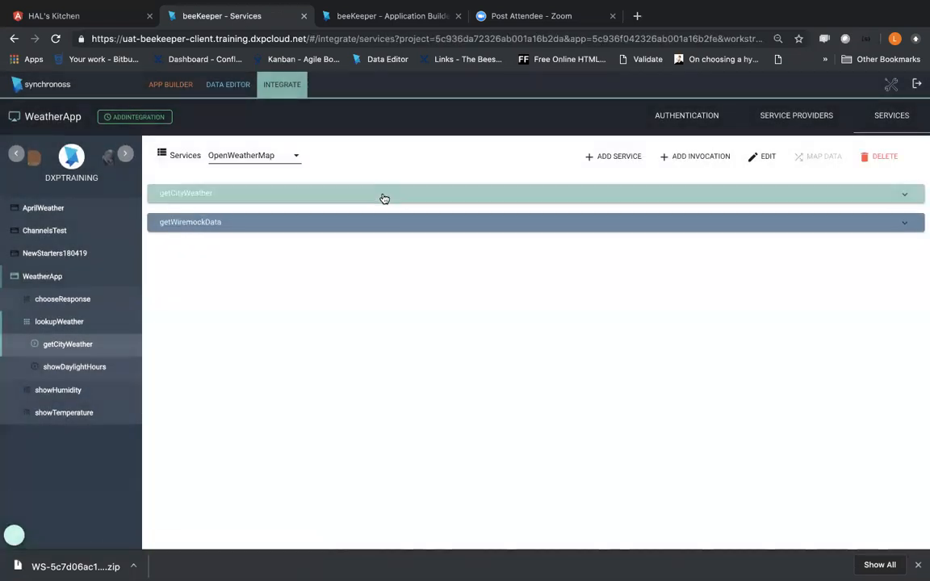
{"action": "left_click", "coordinate": [903, 193]}
{"action": "left_click", "coordinate": [183, 218]}
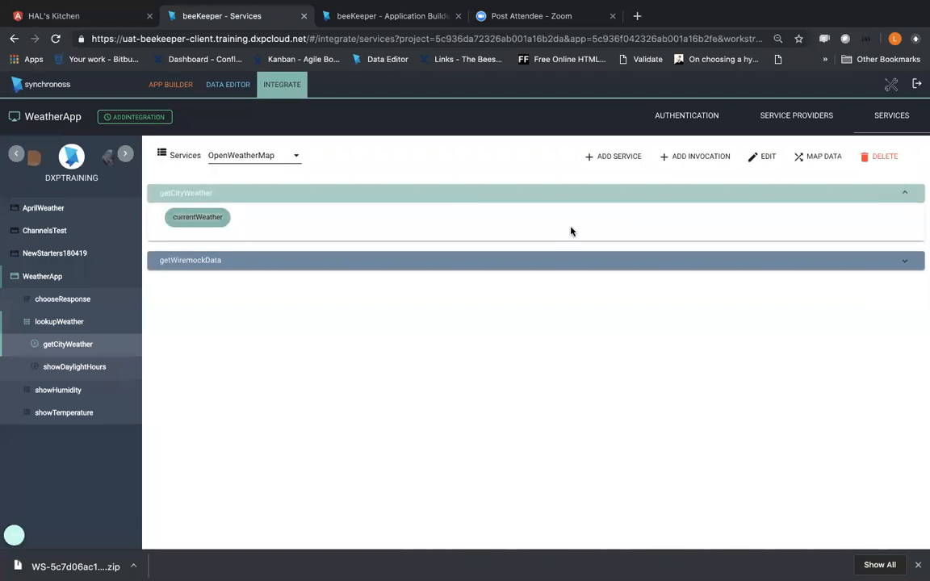
{"action": "left_click", "coordinate": [812, 158]}
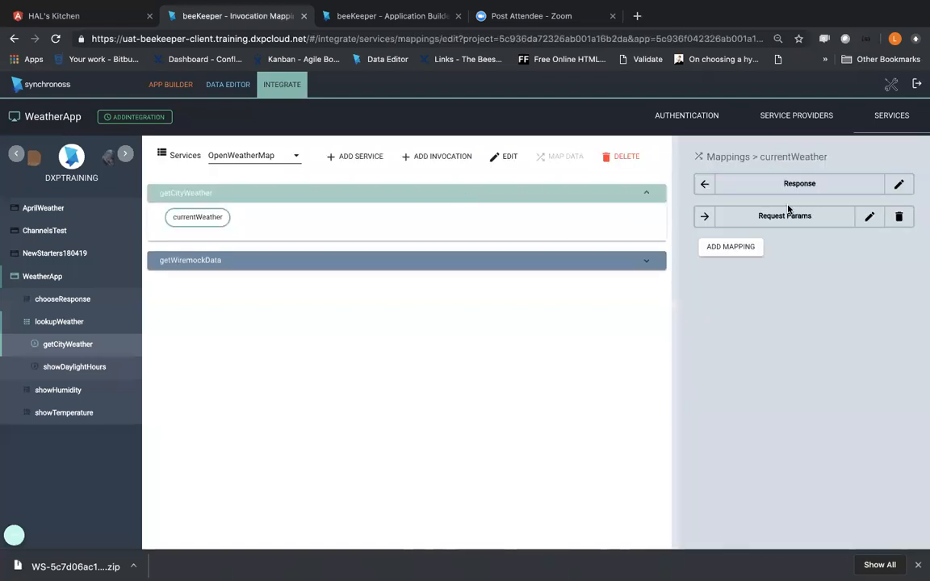
{"action": "left_click", "coordinate": [899, 184]}
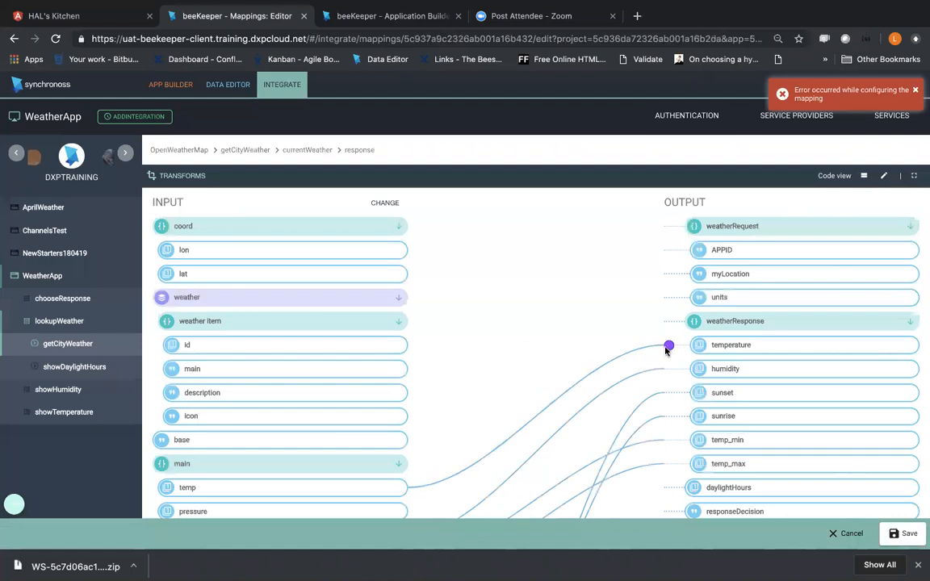
Step: Remove the AddSigns transform from the weatherResponse temperature mapping and save the response mapping
{"action": "left_click", "coordinate": [668, 346]}
{"action": "left_click", "coordinate": [562, 217]}
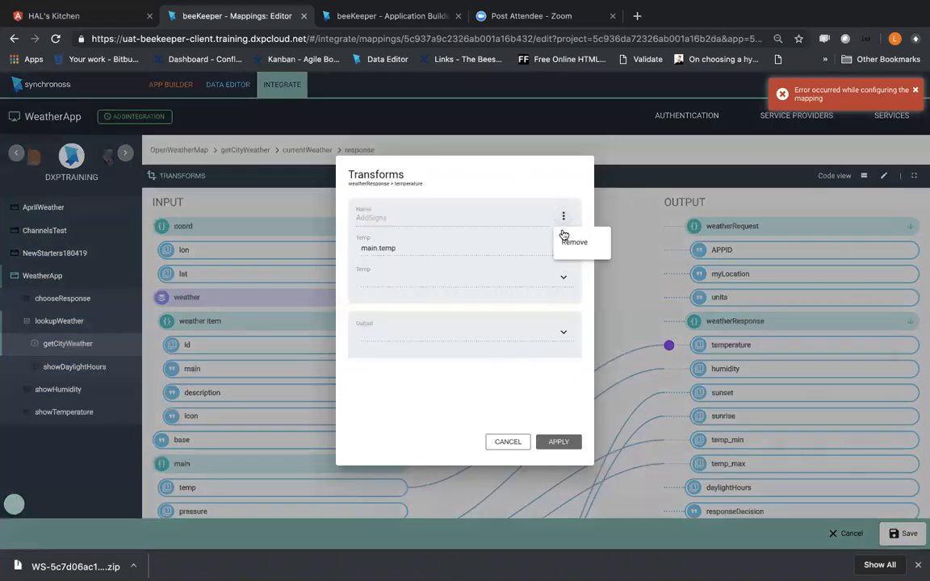
{"action": "left_click", "coordinate": [571, 240]}
{"action": "left_click", "coordinate": [558, 441]}
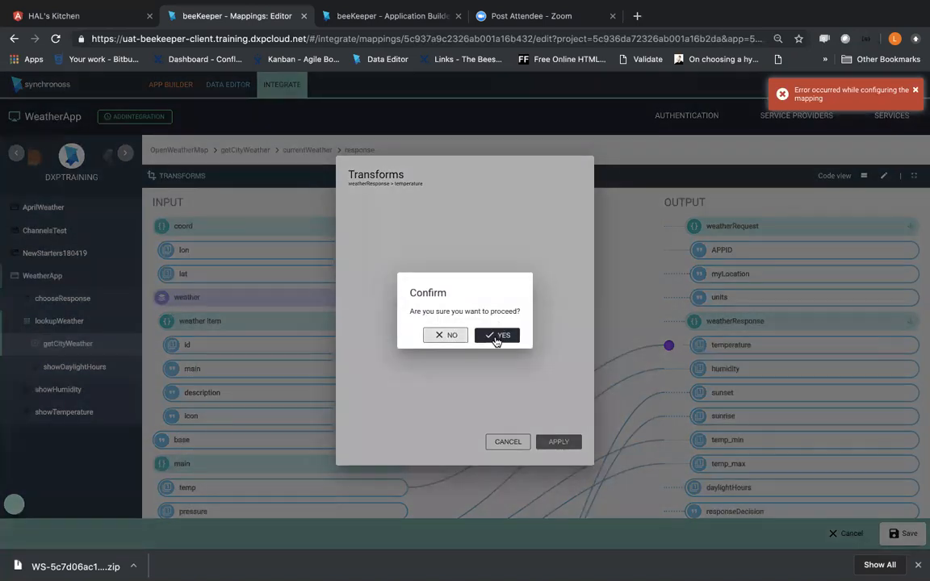
{"action": "left_click", "coordinate": [496, 335]}
{"action": "left_click", "coordinate": [904, 534]}
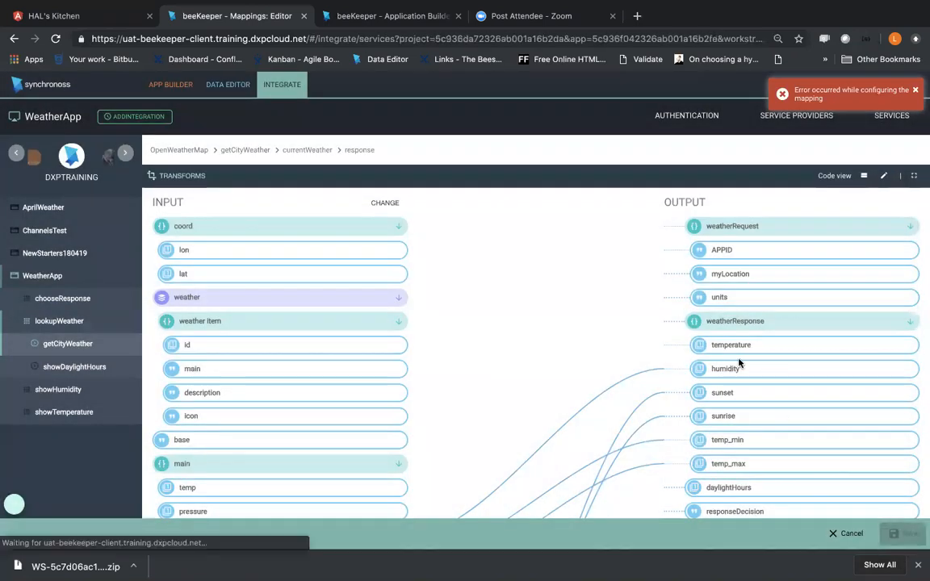
Step: Reopen the currentWeather response mapping and link the main temp input to the weatherResponse temperature output
{"action": "left_click", "coordinate": [904, 192]}
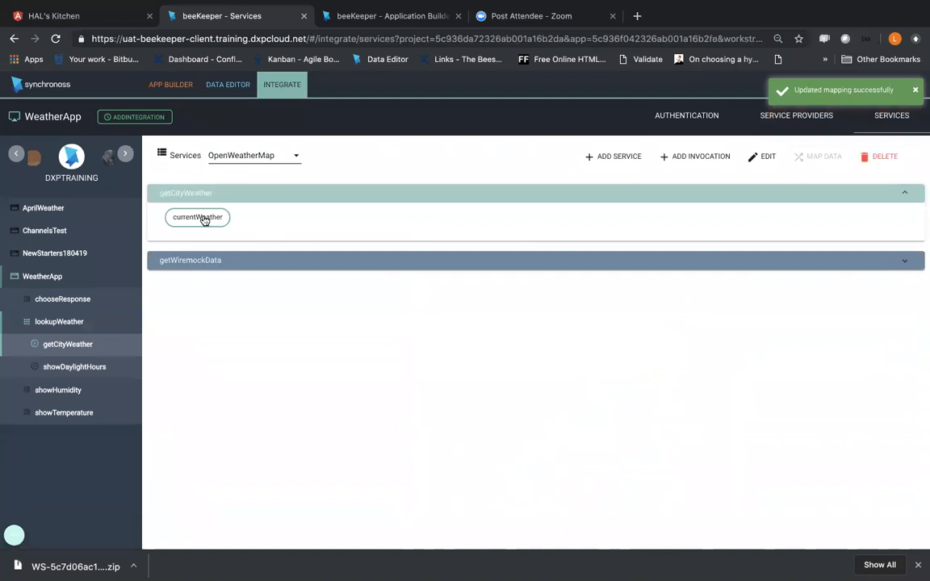
{"action": "left_click", "coordinate": [204, 220]}
{"action": "left_click", "coordinate": [818, 156]}
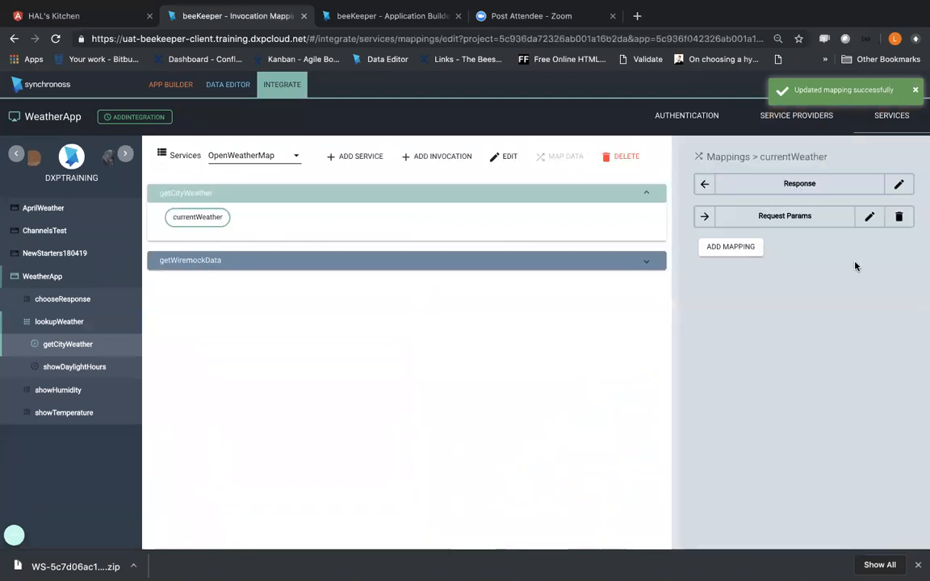
{"action": "left_click", "coordinate": [898, 186]}
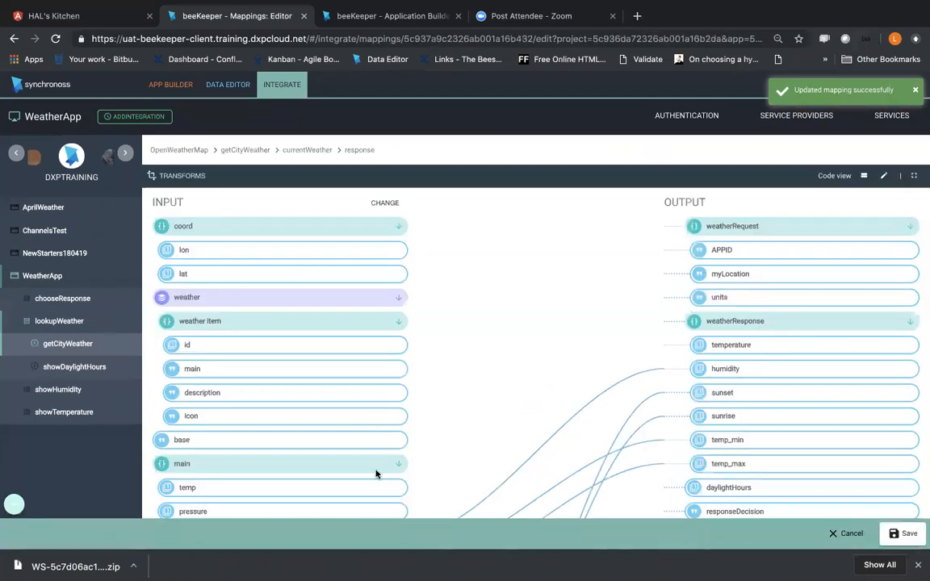
{"action": "left_click_drag", "start_coordinate": [379, 485], "coordinate": [672, 350]}
Step: Apply the existing AddSigns transform to the new temperature link
{"action": "left_click", "coordinate": [670, 351]}
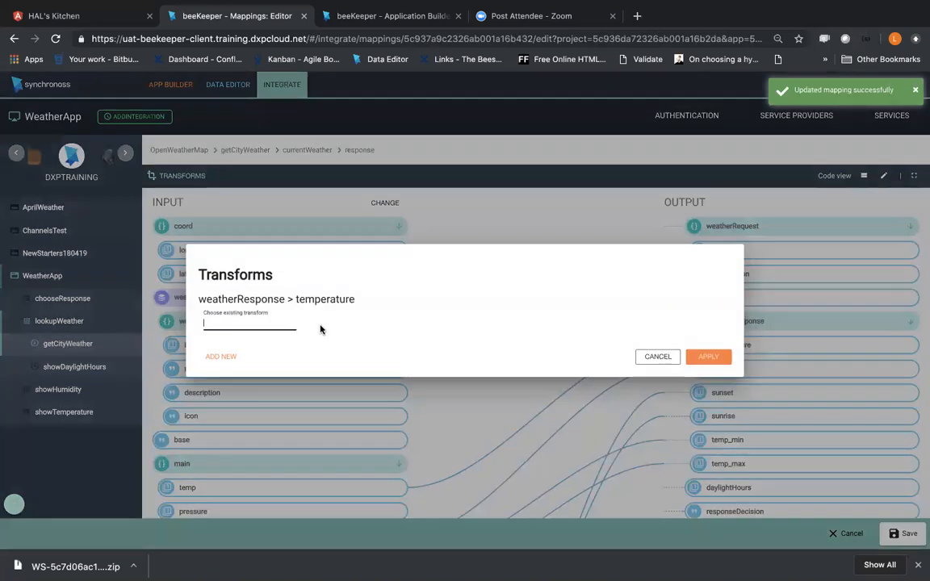
{"action": "left_click", "coordinate": [258, 328]}
{"action": "left_click", "coordinate": [246, 342]}
{"action": "left_click", "coordinate": [704, 356]}
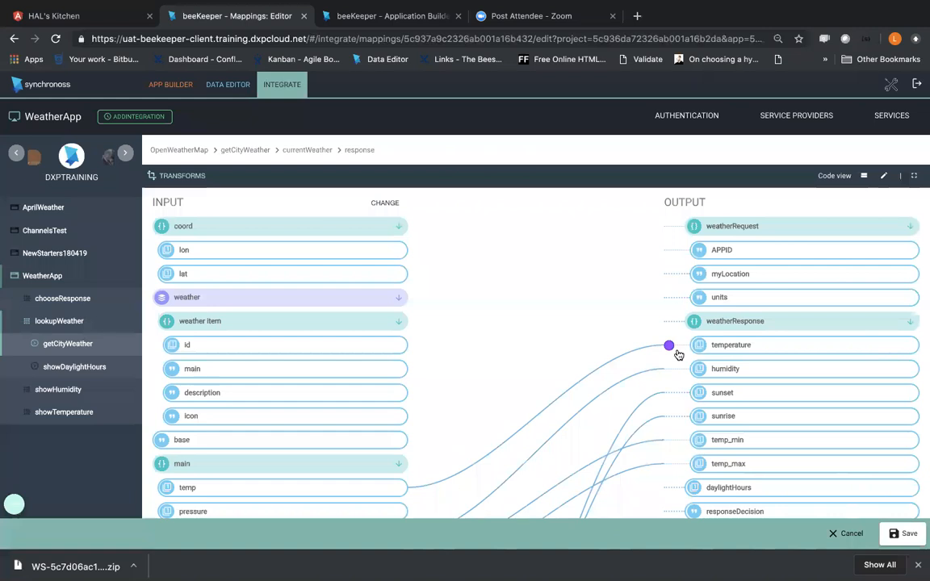
Step: Set the temperature transform's output to TempOutput, apply it, and save the response mapping
{"action": "left_click", "coordinate": [669, 346]}
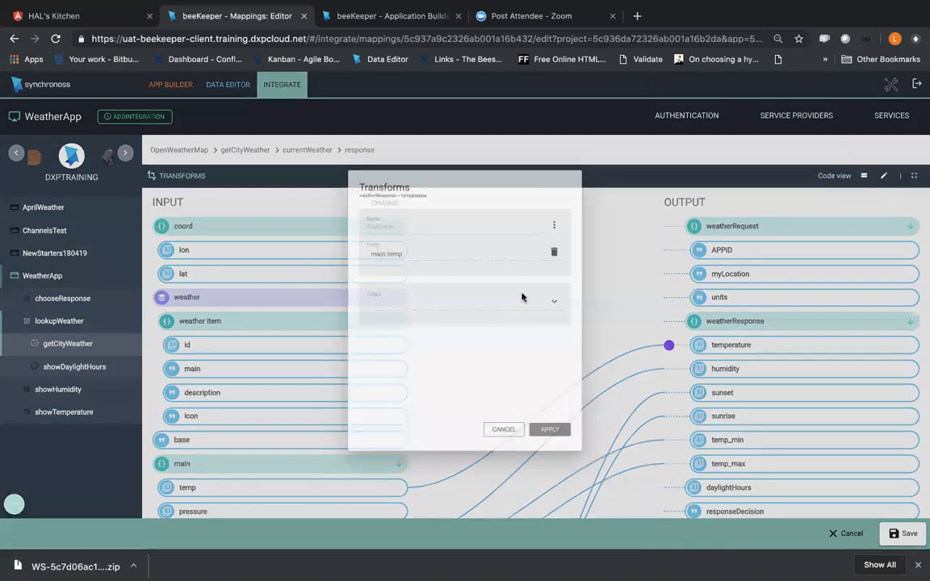
{"action": "left_click", "coordinate": [561, 299]}
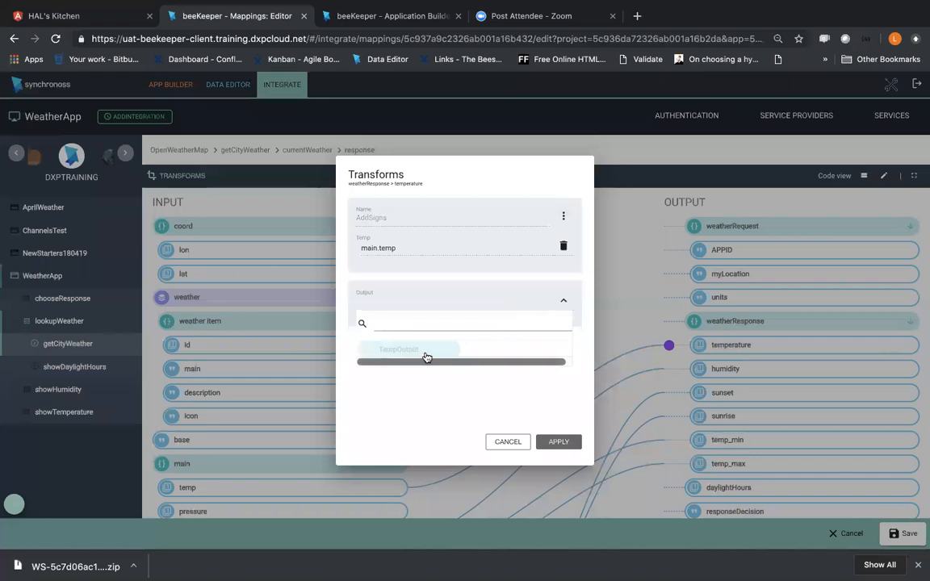
{"action": "left_click", "coordinate": [501, 305]}
{"action": "left_click", "coordinate": [552, 442]}
{"action": "left_click", "coordinate": [884, 533]}
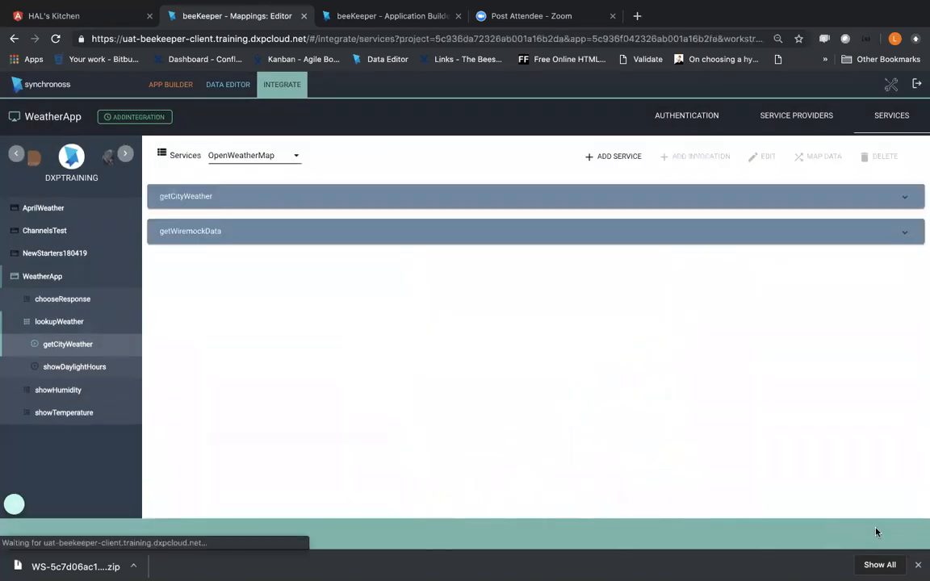
Step: Open the WeatherApp preview and start the lookupWeather feature
{"action": "left_click", "coordinate": [170, 84]}
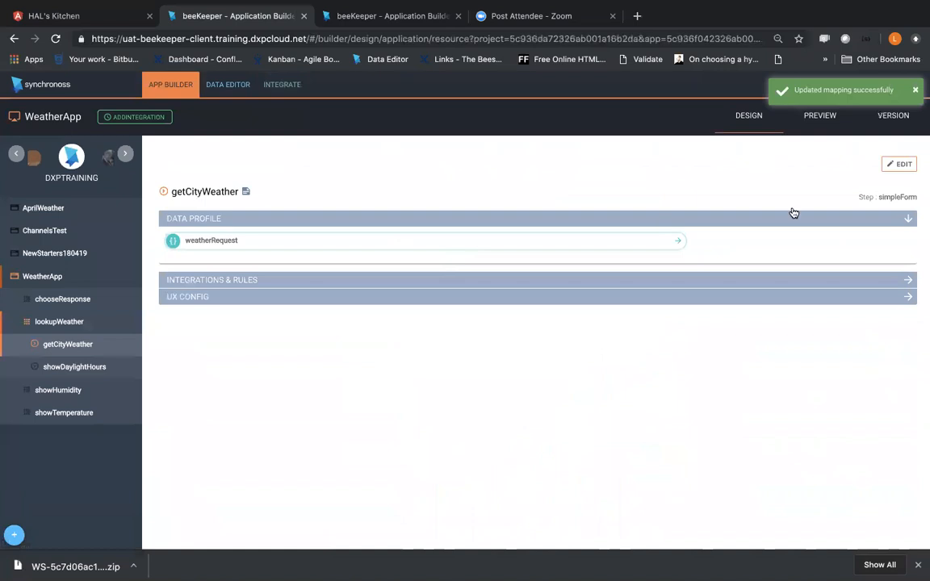
{"action": "left_click", "coordinate": [820, 117]}
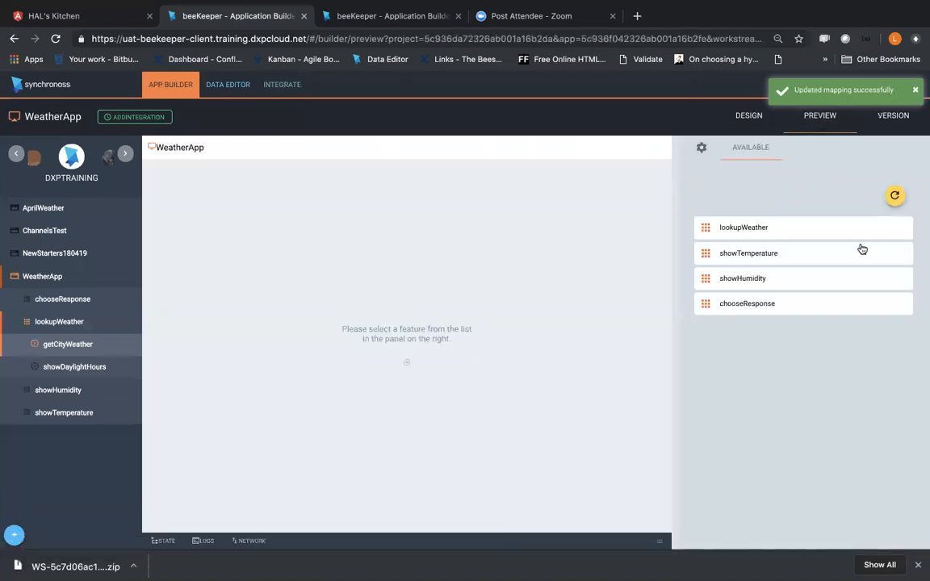
{"action": "left_click", "coordinate": [766, 234]}
{"action": "left_click", "coordinate": [752, 232]}
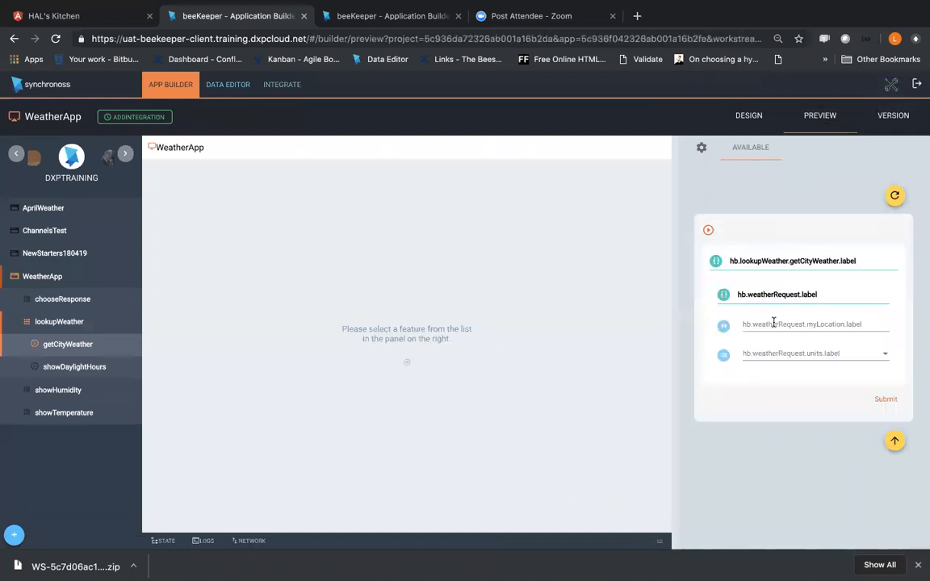
Step: Submit the getCityWeather form with London as the location and Metric as the units
{"action": "left_click", "coordinate": [774, 322]}
{"action": "left_click", "coordinate": [774, 347]}
{"action": "left_click", "coordinate": [775, 355]}
{"action": "left_click", "coordinate": [776, 359]}
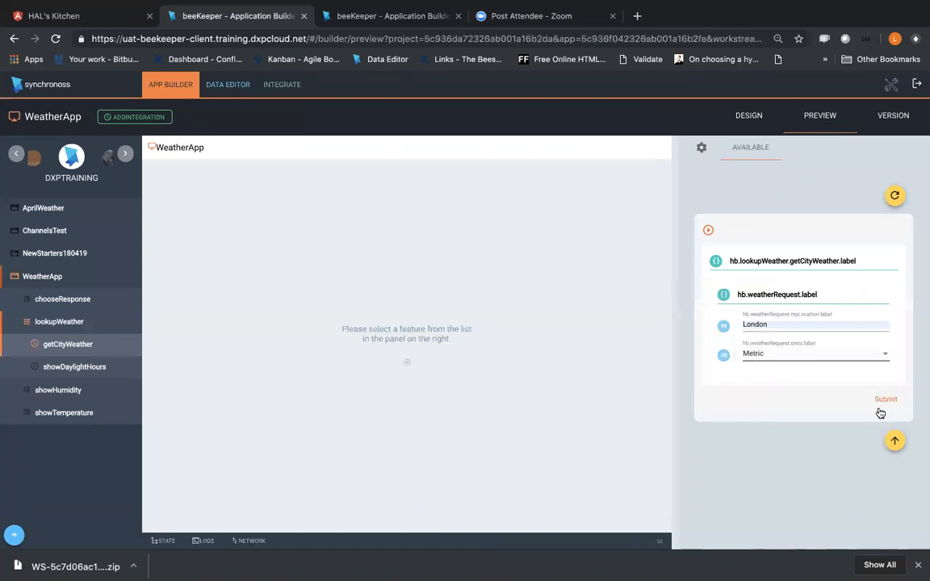
{"action": "left_click", "coordinate": [891, 401]}
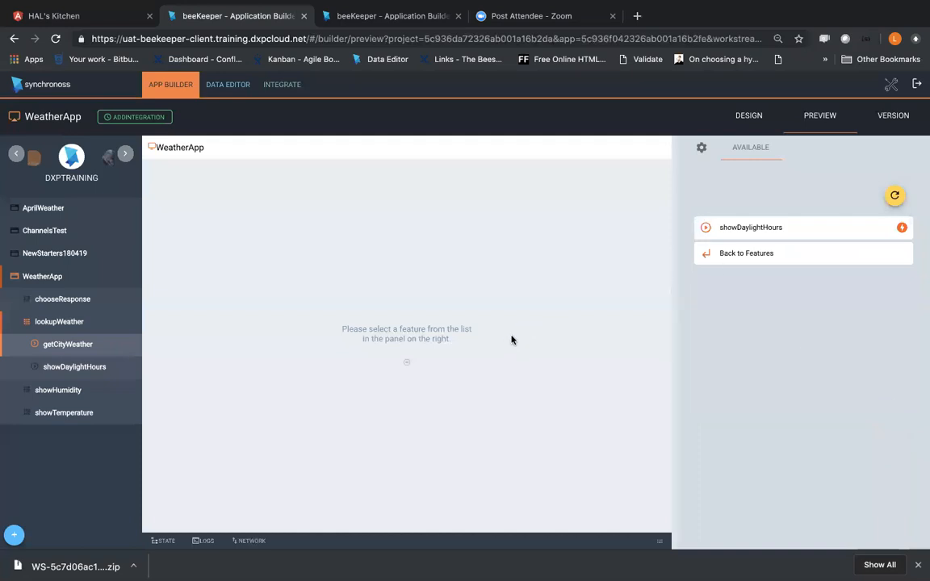
Step: Continue to showDaylightHours and examine the weatherRequest and weatherResponse values in the preview's state data
{"action": "left_click", "coordinate": [729, 231]}
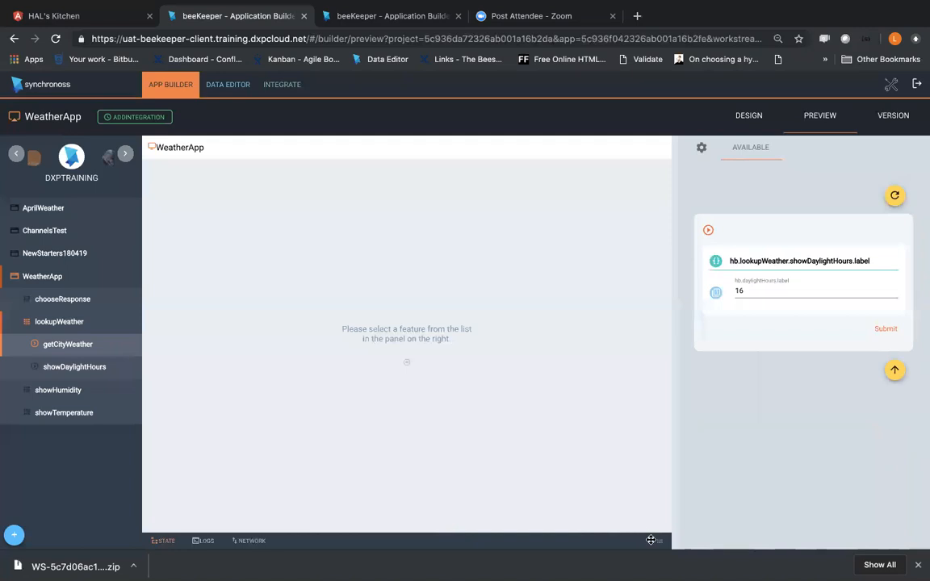
{"action": "left_click", "coordinate": [651, 540]}
{"action": "scroll", "coordinate": [406, 486], "scroll_direction": "down", "scroll_amount": 3}
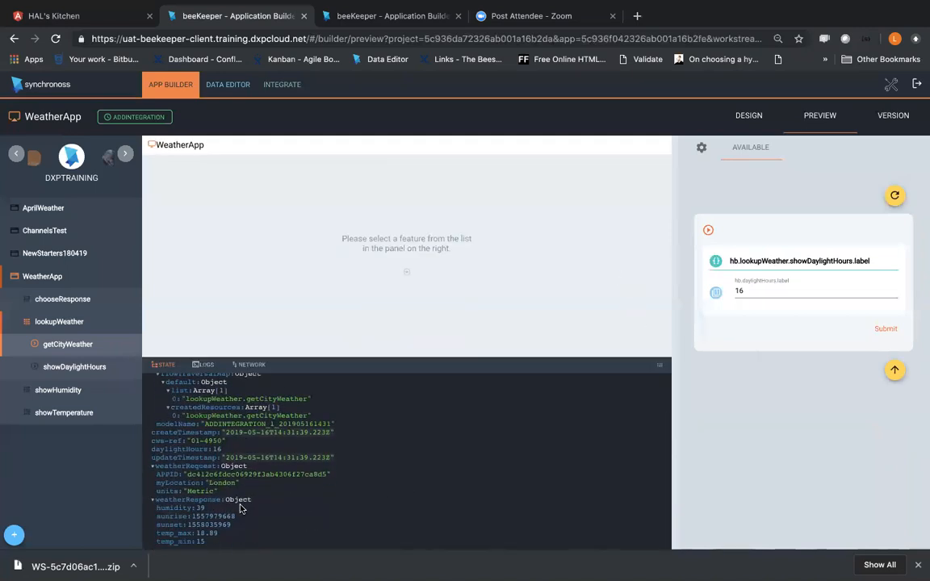
{"action": "scroll", "coordinate": [240, 507], "scroll_direction": "up", "scroll_amount": 3}
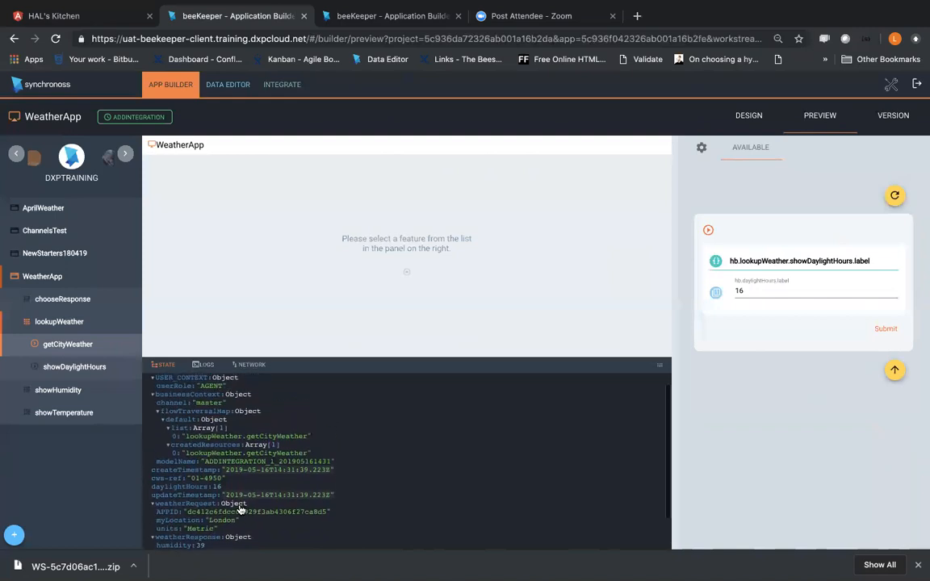
{"action": "scroll", "coordinate": [240, 507], "scroll_direction": "down", "scroll_amount": 3}
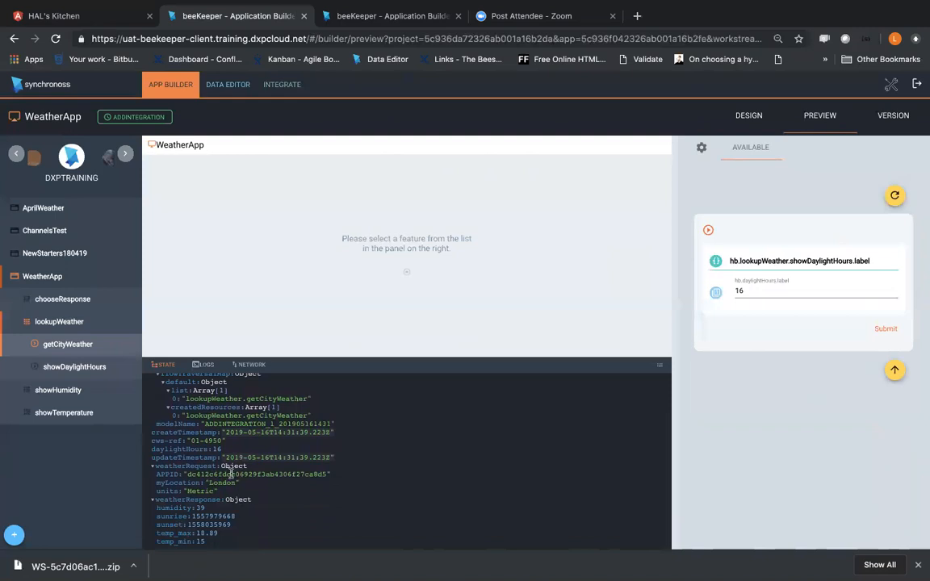
Step: Reopen the response mapping of the currentWeather invocation under getCityWeather
{"action": "left_click", "coordinate": [67, 344]}
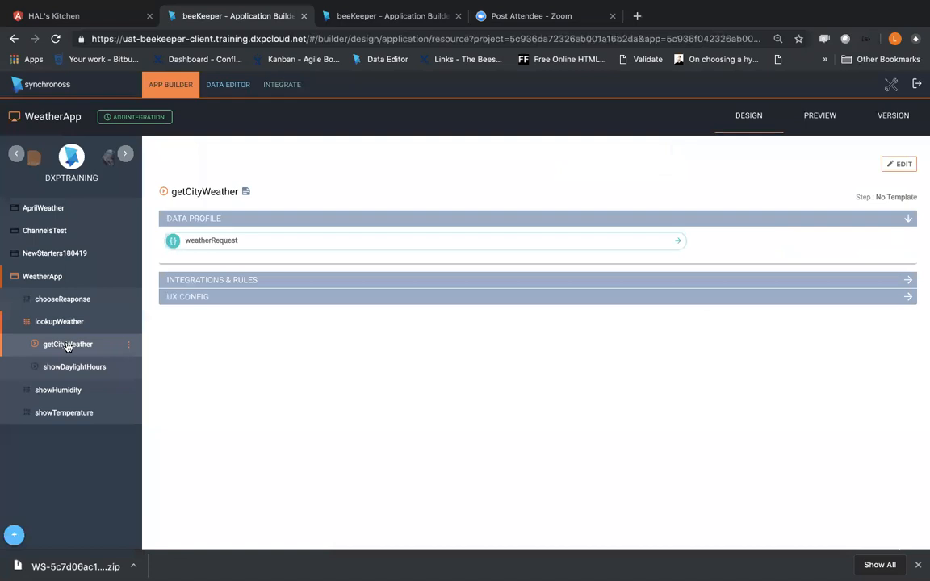
{"action": "left_click", "coordinate": [299, 94]}
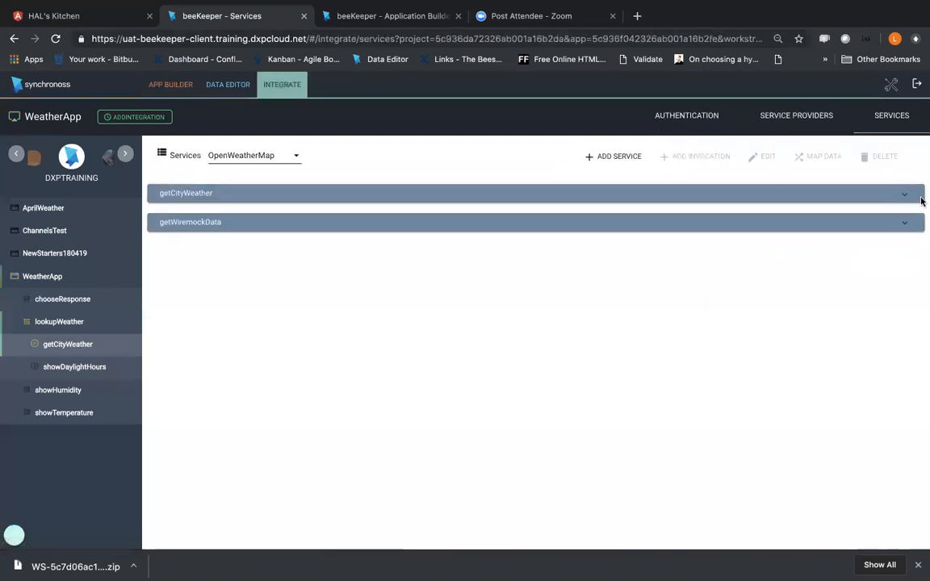
{"action": "left_click", "coordinate": [914, 202]}
{"action": "left_click", "coordinate": [198, 218]}
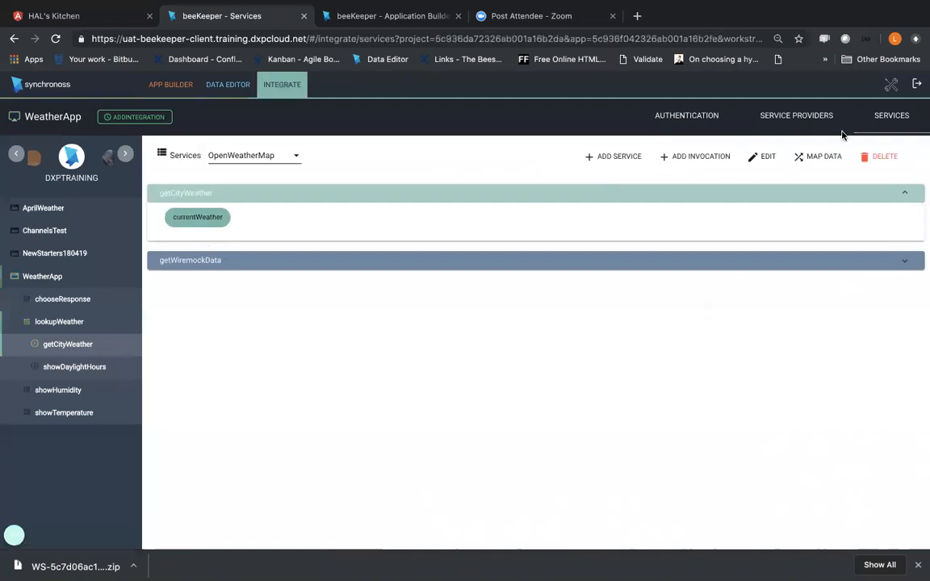
{"action": "left_click", "coordinate": [817, 156]}
{"action": "left_click", "coordinate": [899, 182]}
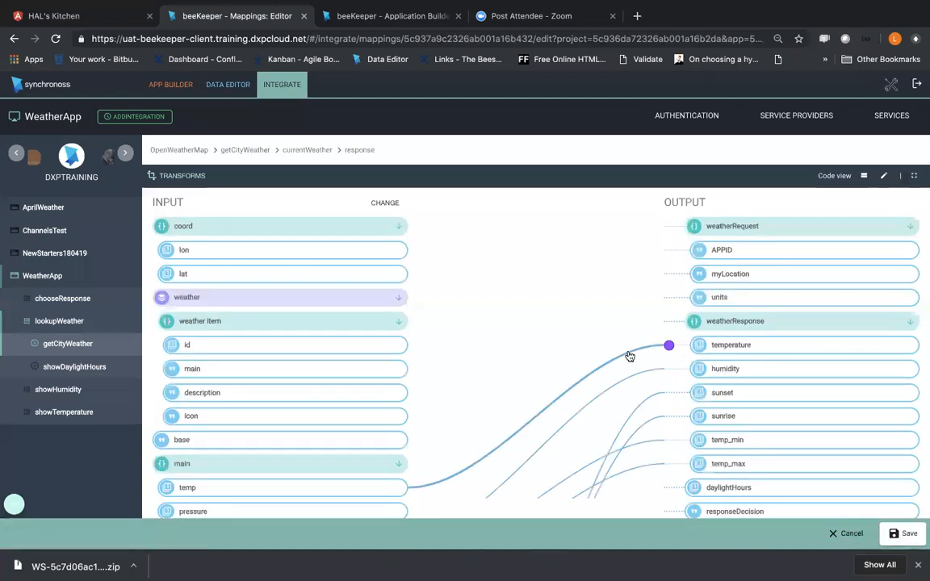
Step: Inspect the temperature link's AddSigns transform and its output choices, then close the mapping without saving
{"action": "left_click", "coordinate": [670, 346]}
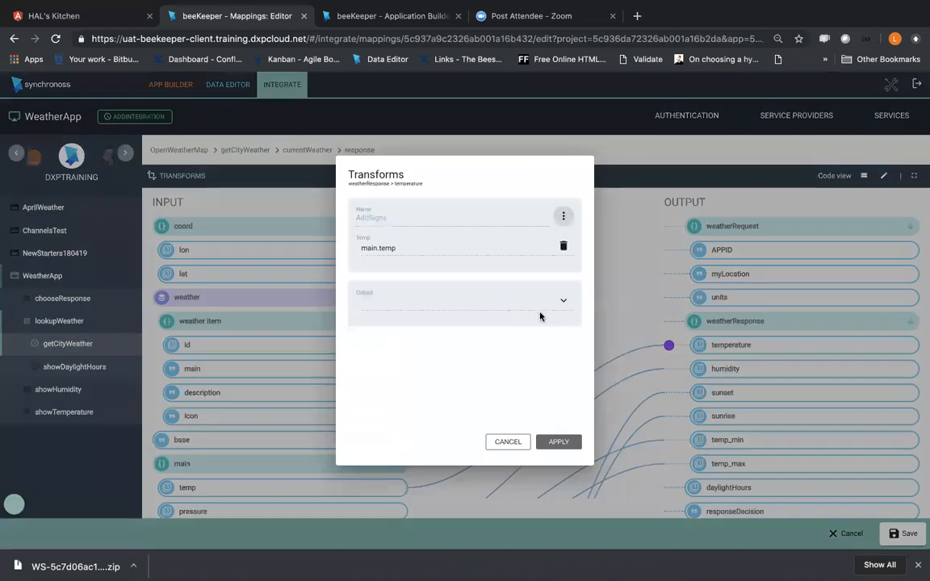
{"action": "left_click", "coordinate": [485, 283]}
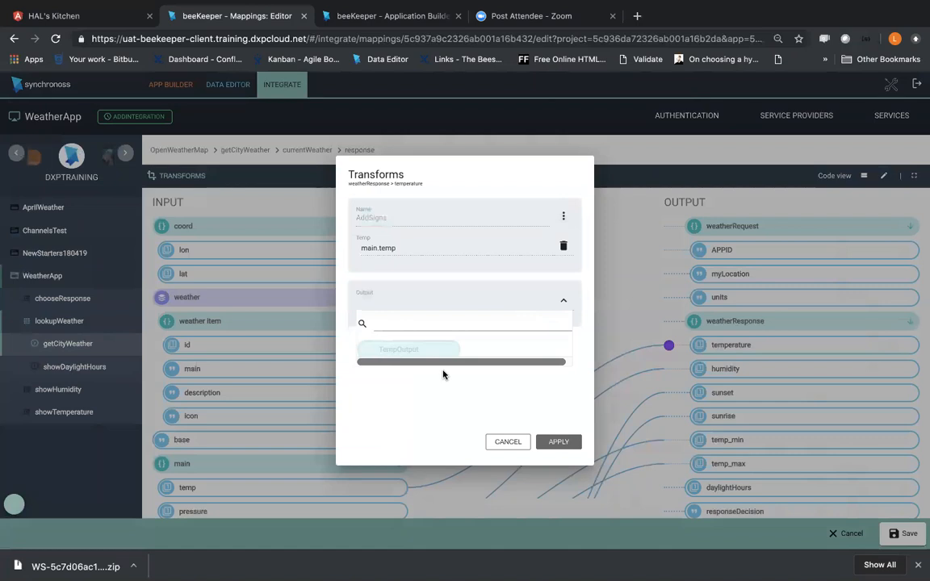
{"action": "left_click", "coordinate": [507, 442]}
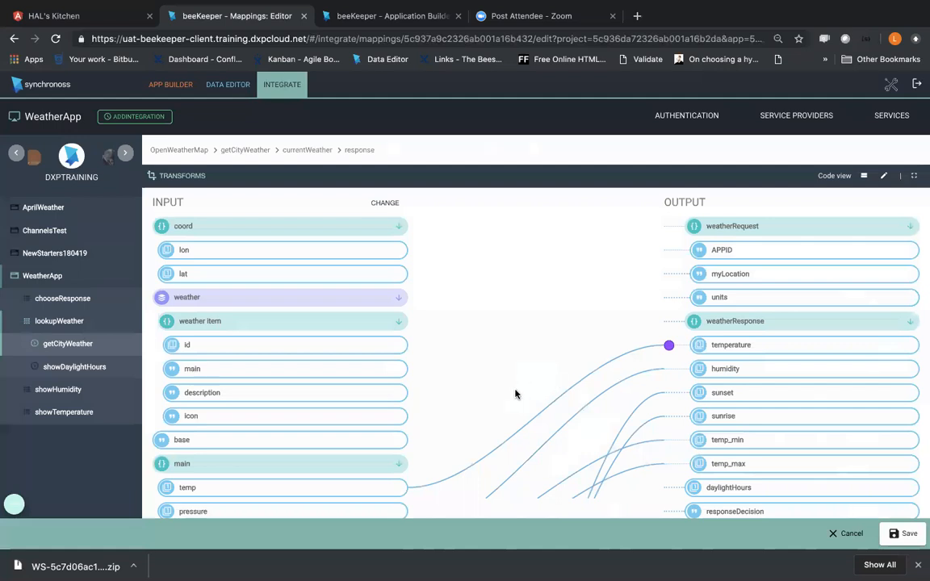
{"action": "left_click", "coordinate": [847, 533]}
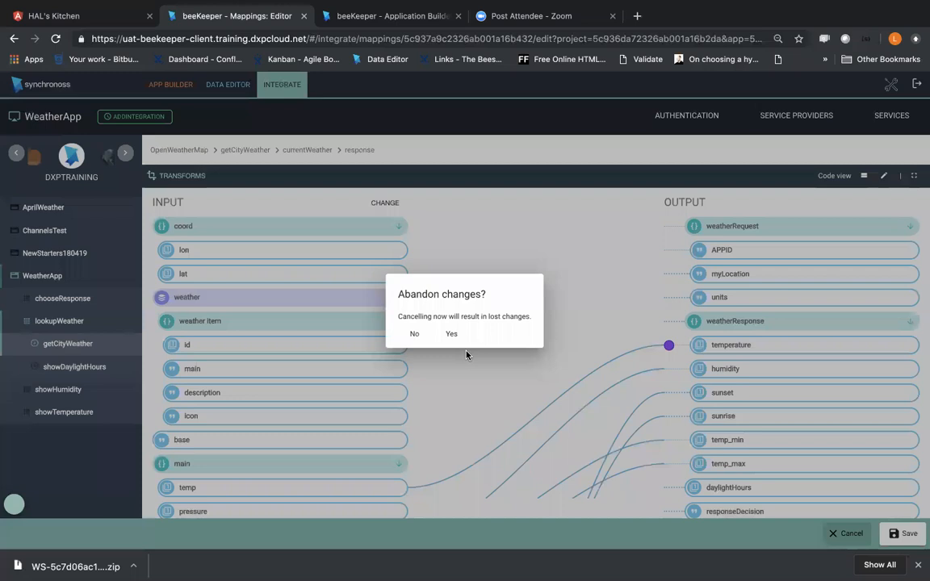
{"action": "left_click", "coordinate": [446, 332]}
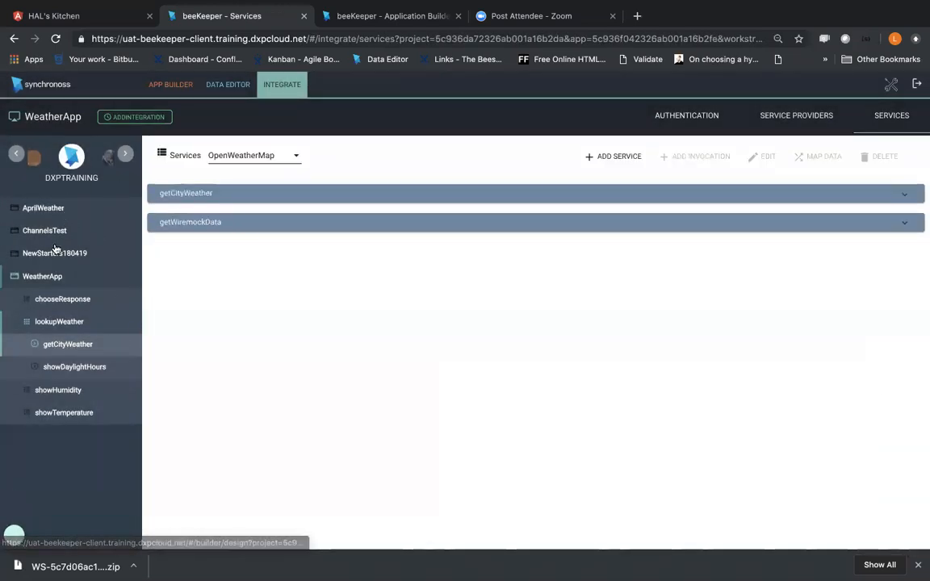
{"action": "left_click", "coordinate": [122, 158]}
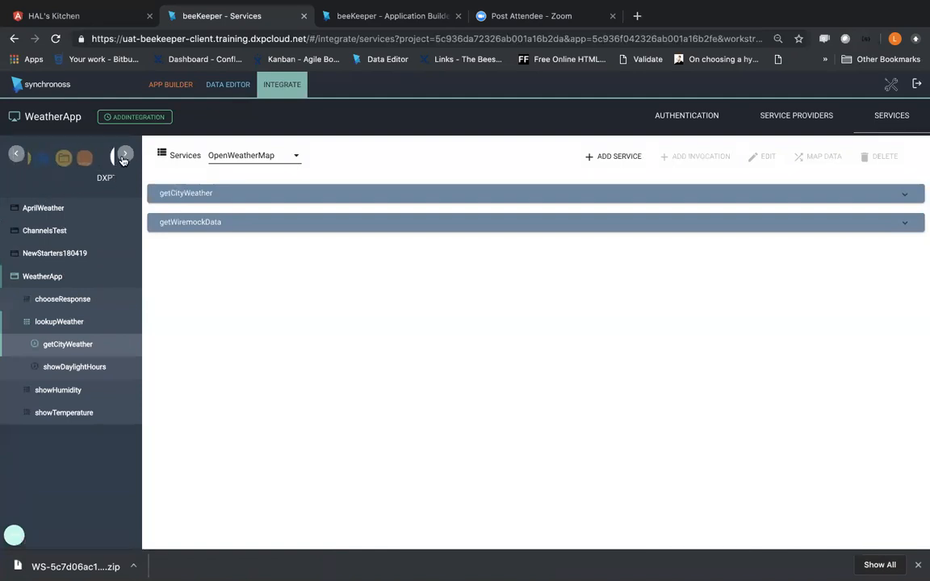
{"action": "left_click", "coordinate": [69, 364]}
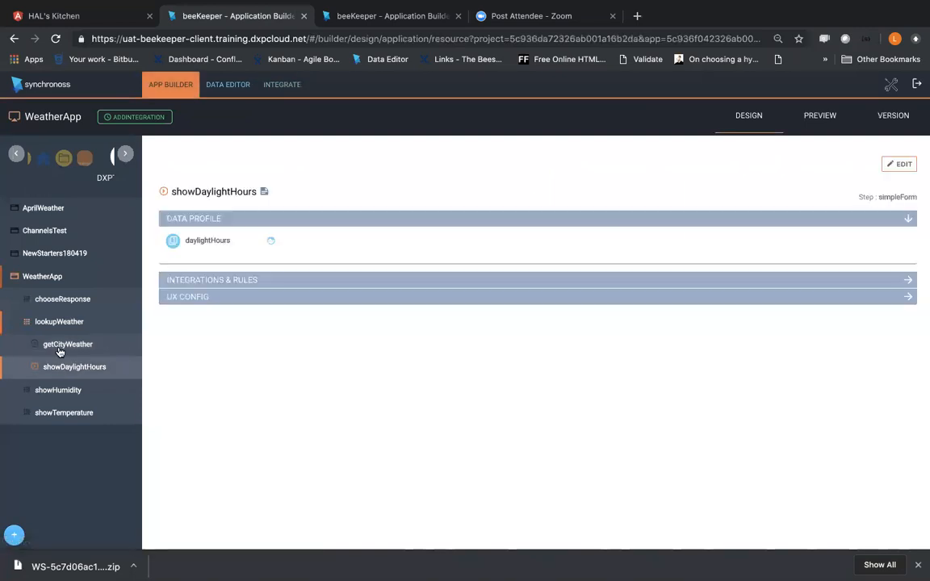
{"action": "left_click", "coordinate": [58, 346]}
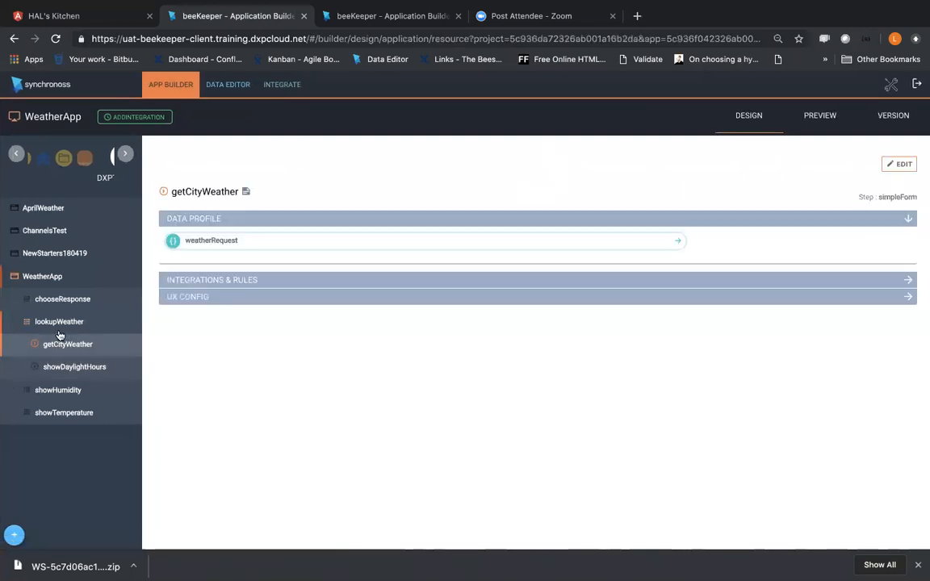
{"action": "left_click", "coordinate": [891, 84]}
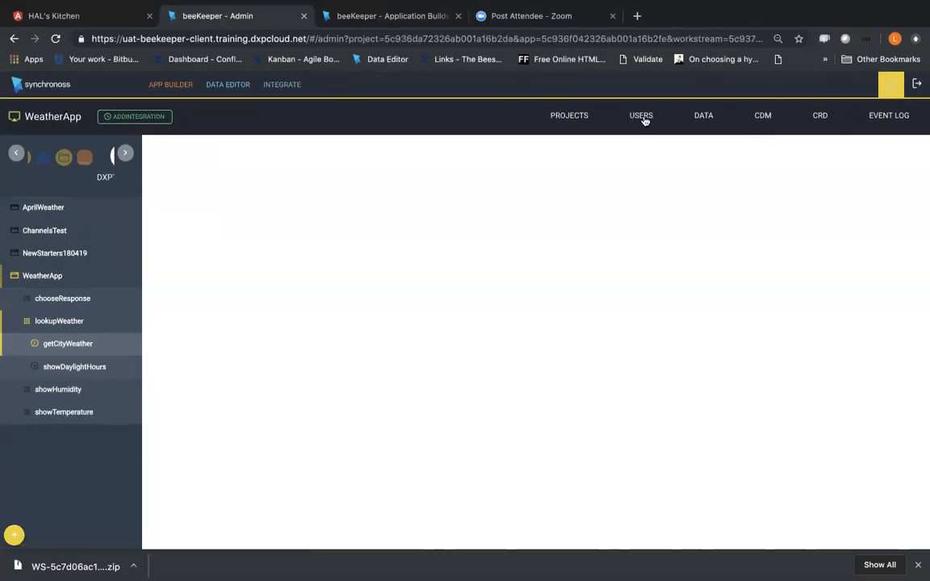
Step: Review the currentWeather response mapping again and leave it without saving
{"action": "left_click", "coordinate": [300, 94]}
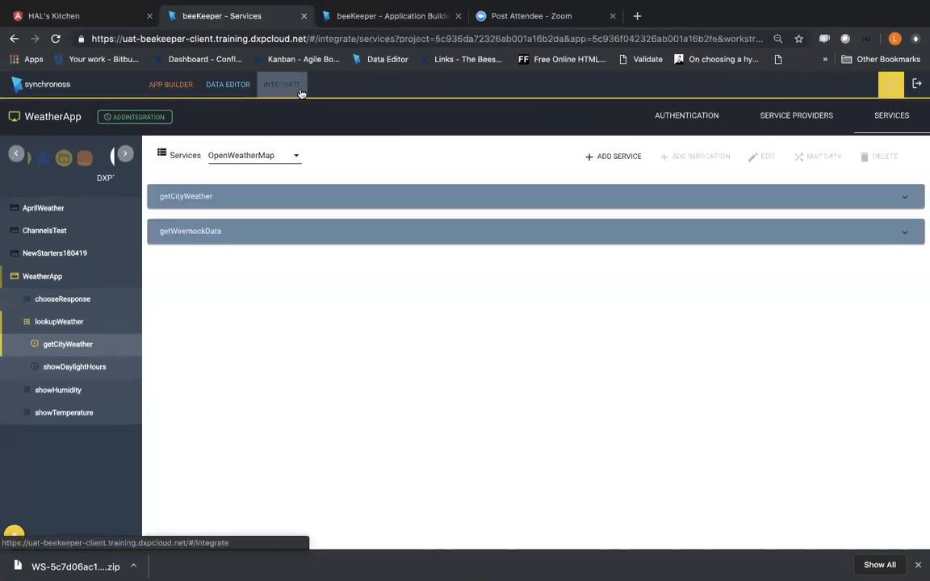
{"action": "left_click", "coordinate": [903, 197]}
{"action": "left_click", "coordinate": [212, 222]}
{"action": "left_click", "coordinate": [818, 156]}
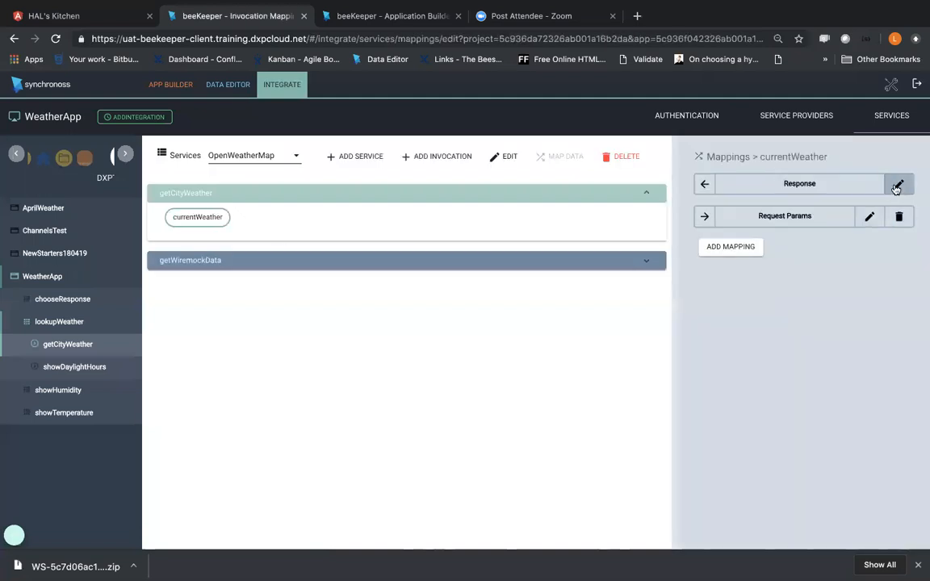
{"action": "left_click", "coordinate": [899, 184]}
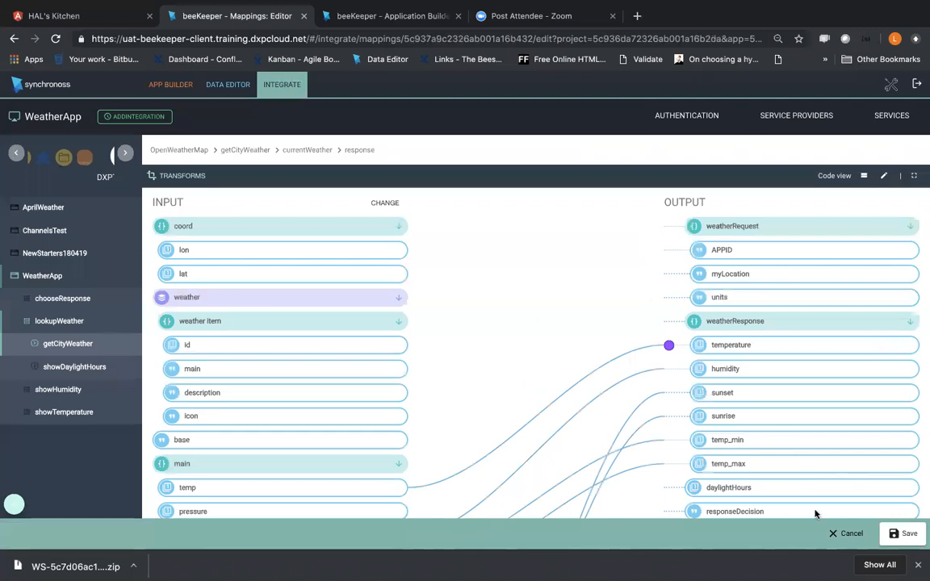
{"action": "left_click", "coordinate": [831, 532]}
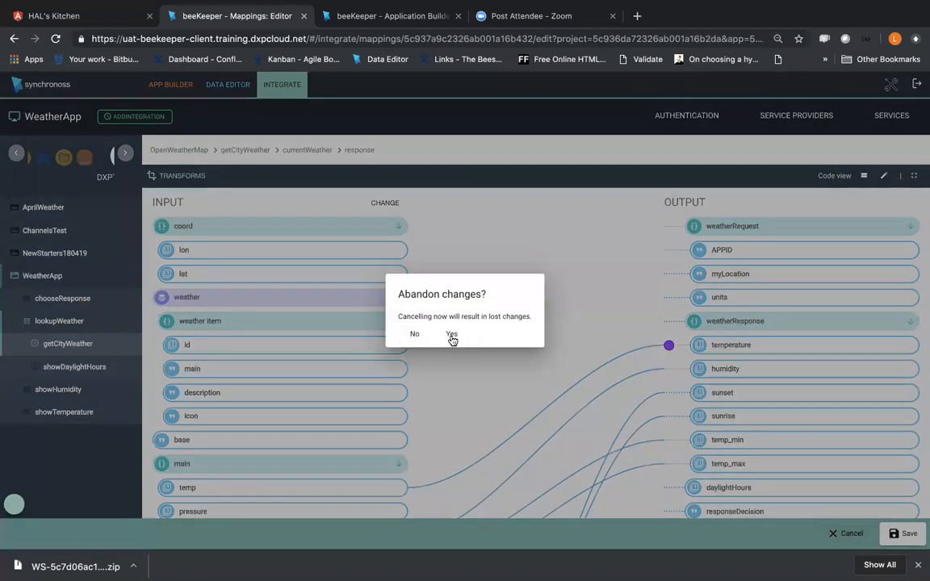
{"action": "left_click", "coordinate": [451, 336]}
Step: Open the request params mapping of the currentWeather invocation for editing
{"action": "left_click", "coordinate": [905, 222]}
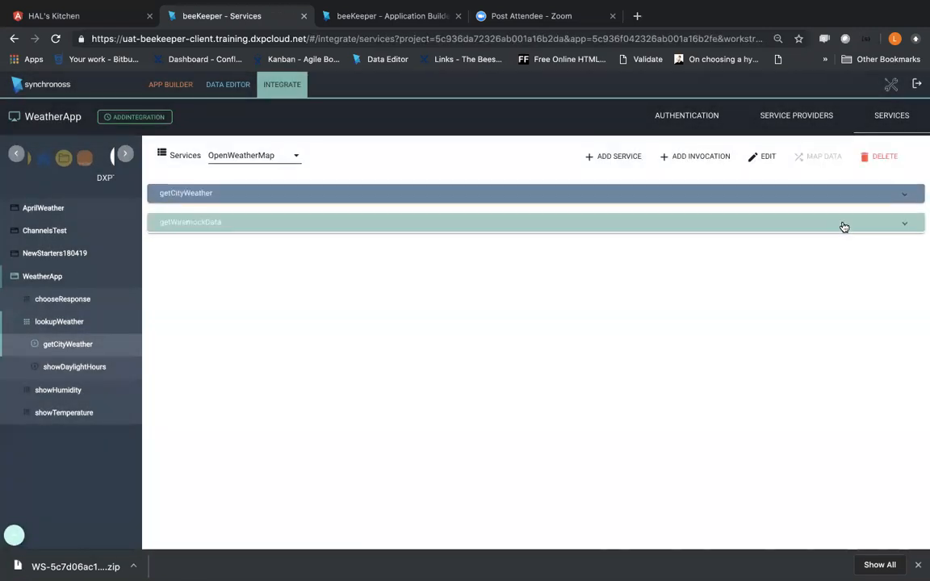
{"action": "left_click", "coordinate": [904, 193]}
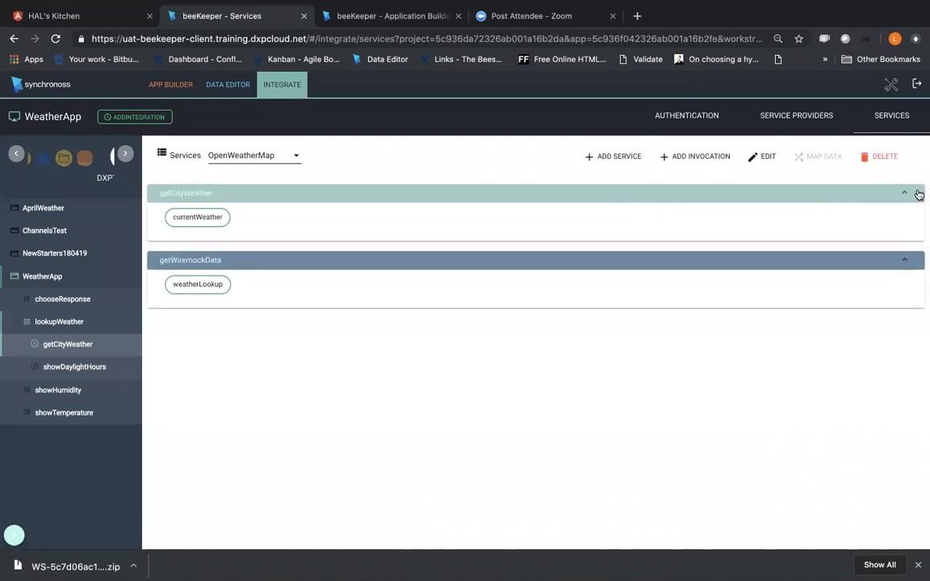
{"action": "left_click", "coordinate": [206, 224]}
{"action": "left_click", "coordinate": [817, 156]}
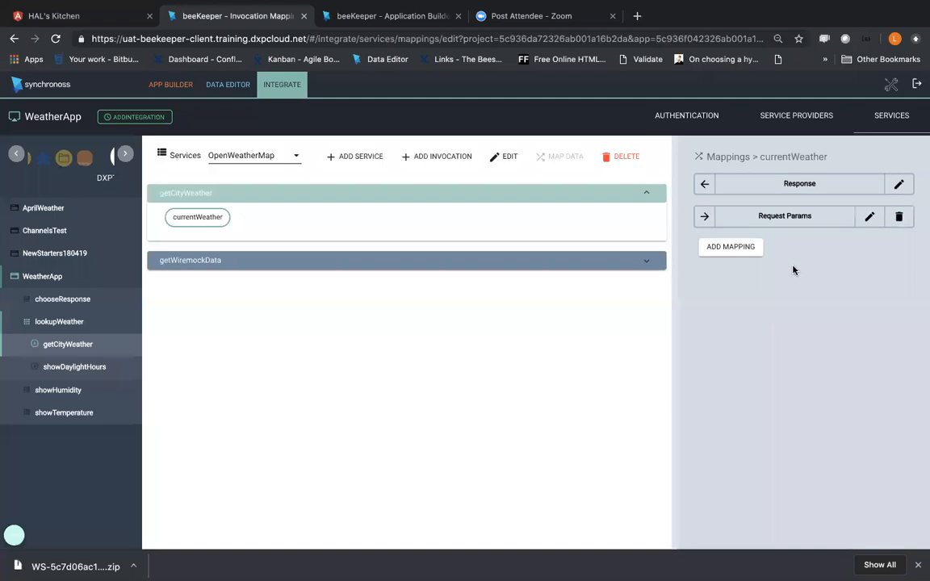
{"action": "left_click", "coordinate": [868, 215]}
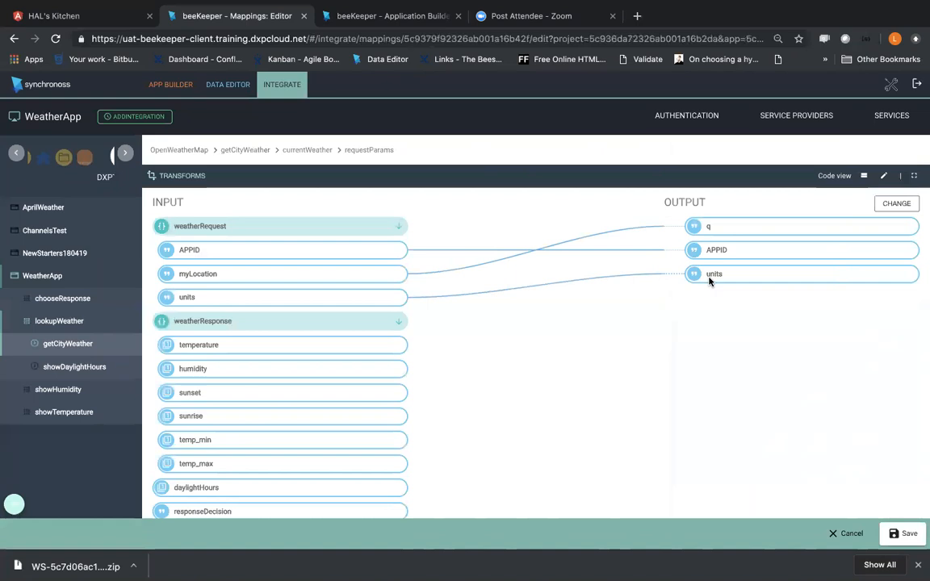
Step: Create a new transform in the request params mapping and name it Make Uppercase
{"action": "left_click", "coordinate": [152, 175]}
{"action": "left_click", "coordinate": [220, 341]}
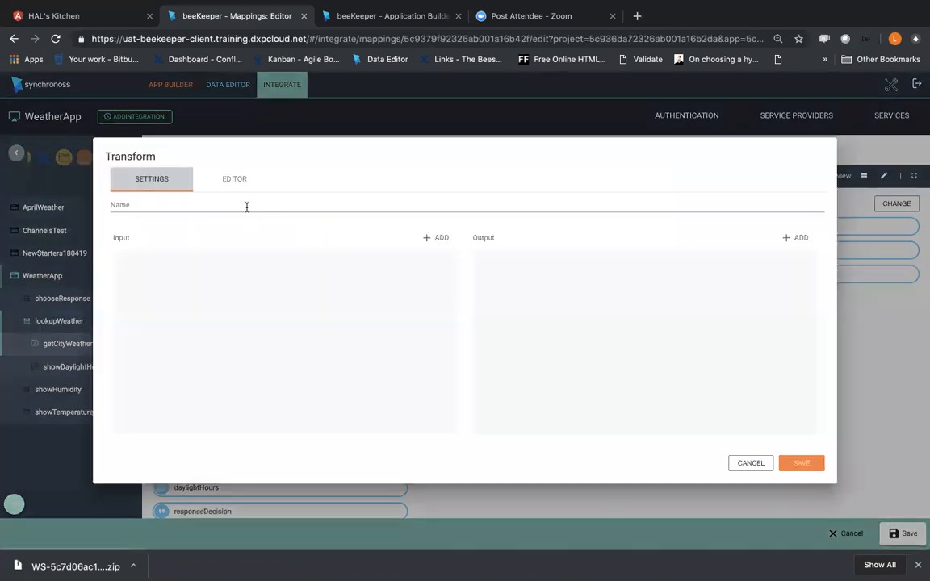
{"action": "left_click", "coordinate": [246, 207]}
{"action": "type", "text": "Mak"}
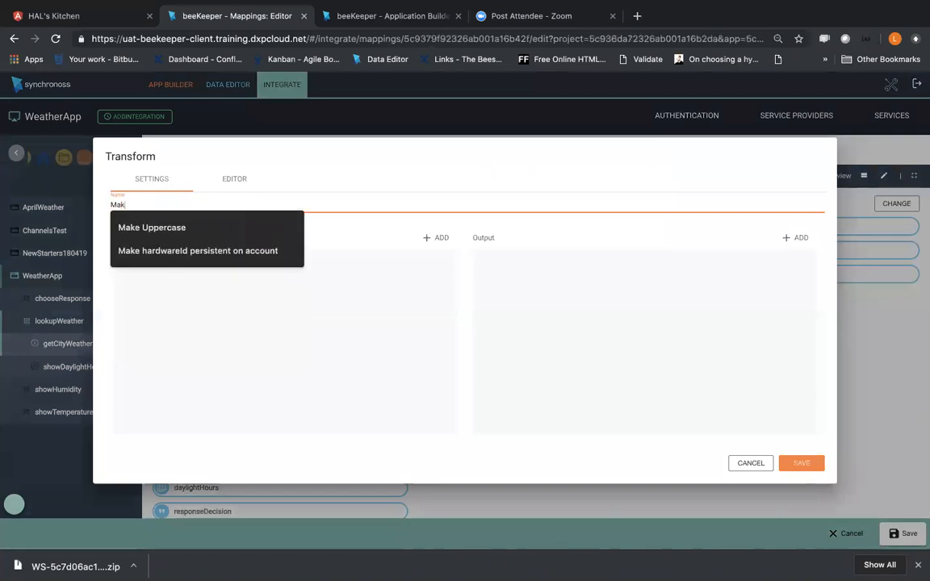
{"action": "left_click", "coordinate": [169, 229]}
Step: Add an input property named Input1 of type String to the Make Uppercase transform
{"action": "left_click", "coordinate": [438, 238]}
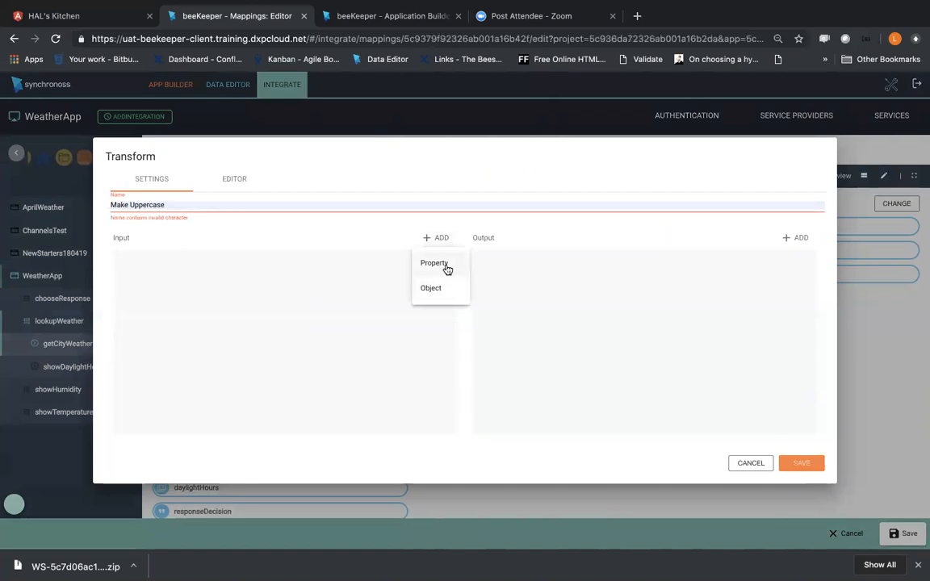
{"action": "left_click", "coordinate": [435, 264]}
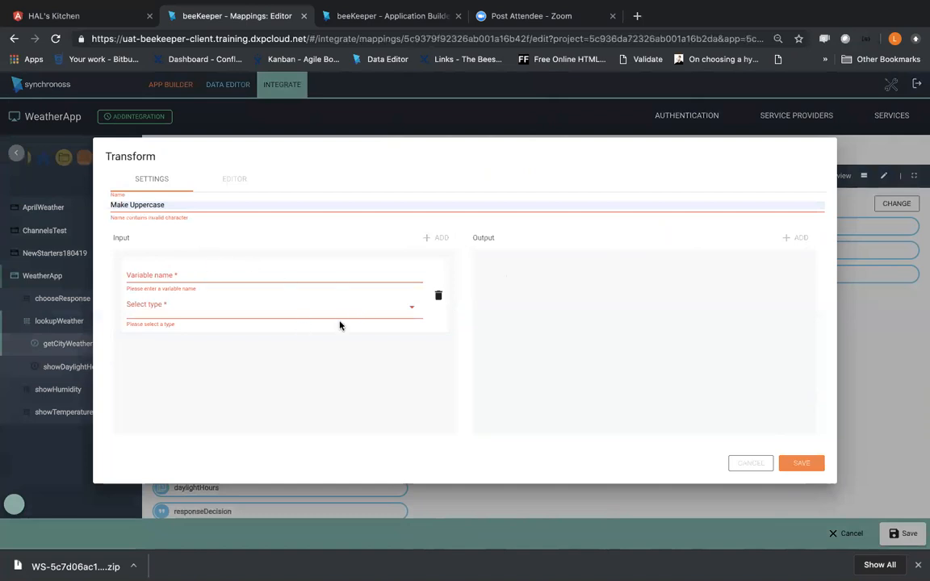
{"action": "left_click", "coordinate": [305, 315]}
{"action": "left_click", "coordinate": [230, 326]}
{"action": "left_click", "coordinate": [203, 275]}
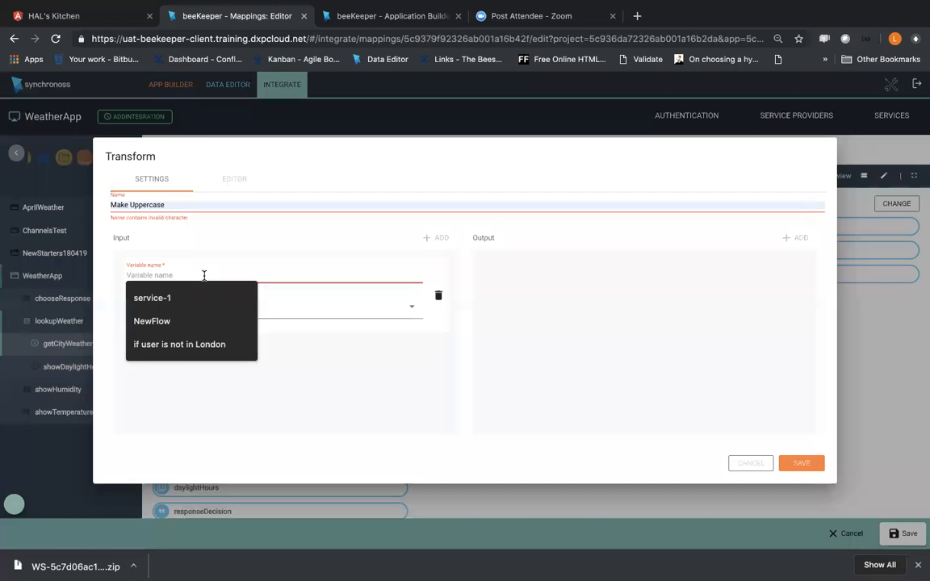
{"action": "type", "text": "Input1"}
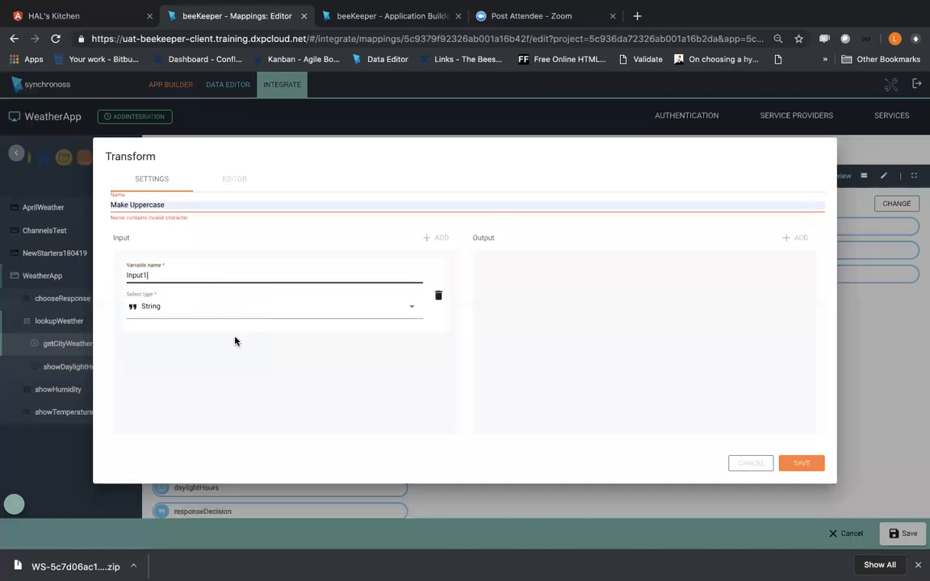
{"action": "left_click", "coordinate": [479, 306]}
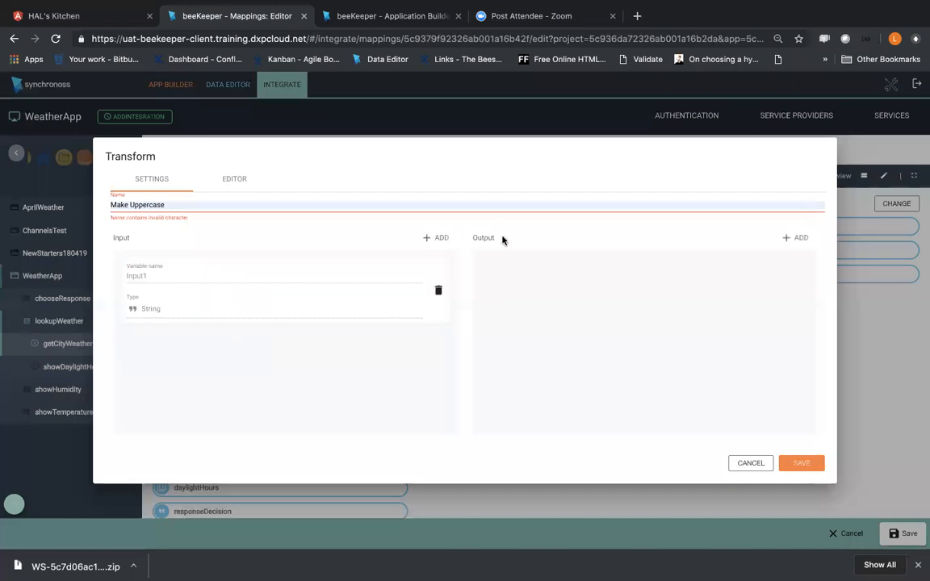
Step: Add a String output property named Output1 and correct the transform's name to MakeUppercase
{"action": "left_click", "coordinate": [798, 239]}
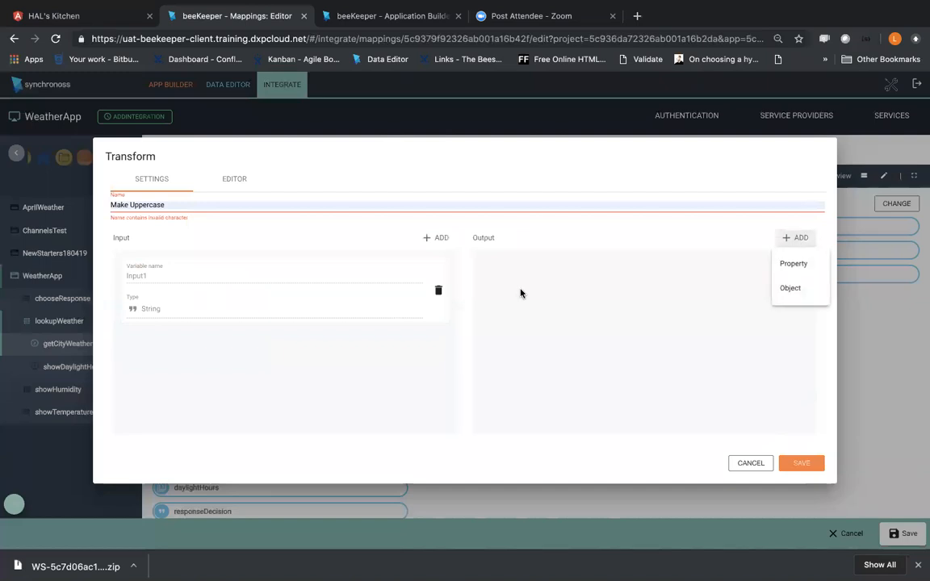
{"action": "left_click", "coordinate": [793, 265]}
{"action": "type", "text": "Output1"}
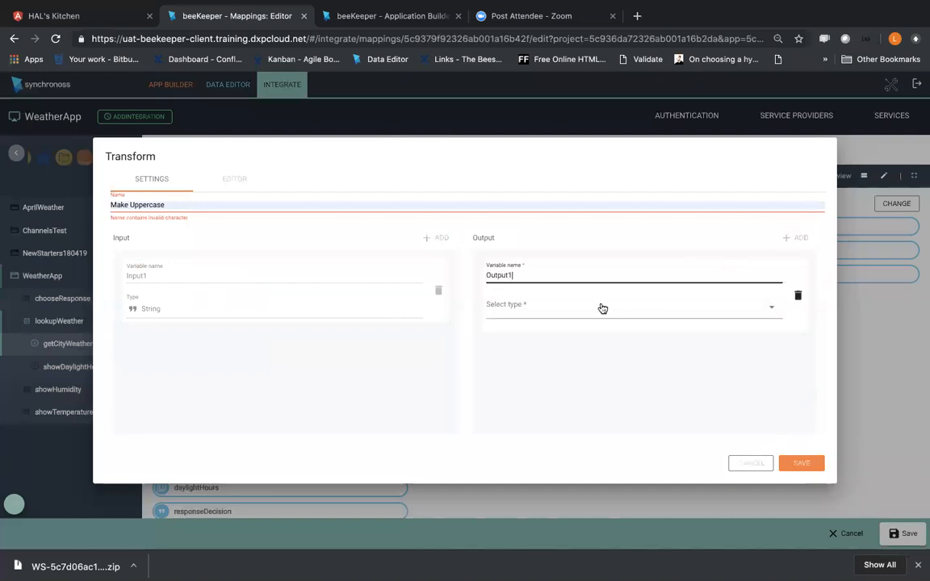
{"action": "left_click", "coordinate": [603, 309]}
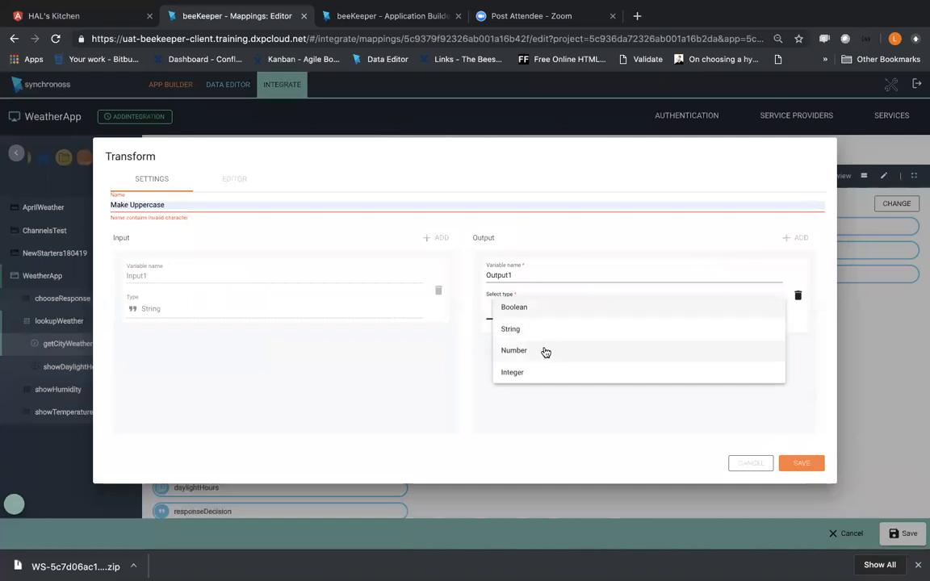
{"action": "left_click", "coordinate": [546, 331]}
{"action": "left_click", "coordinate": [789, 383]}
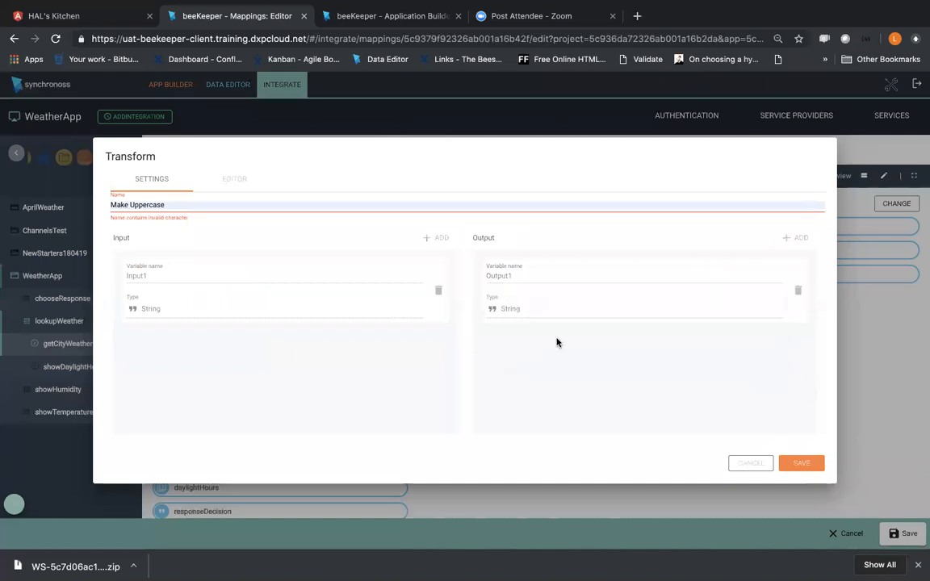
{"action": "left_click", "coordinate": [126, 206]}
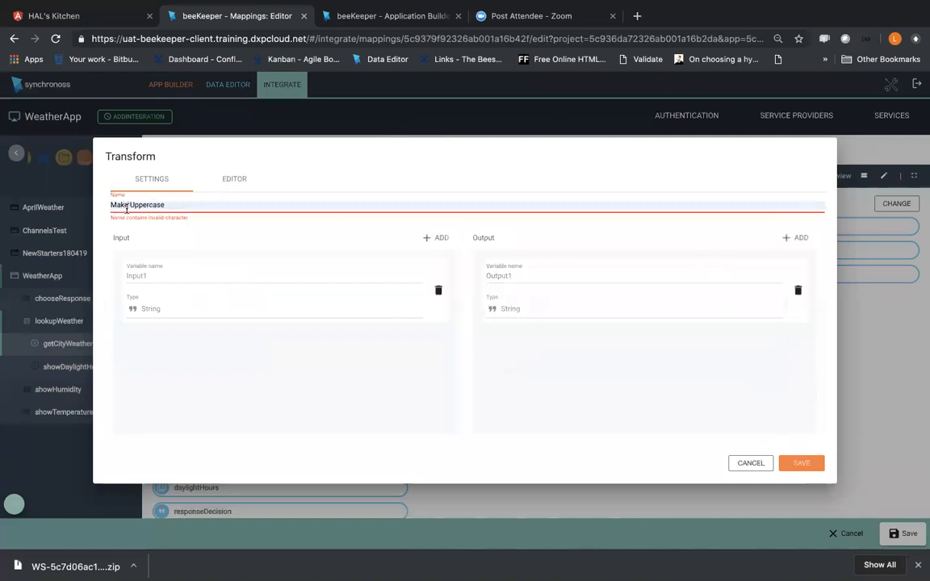
{"action": "key", "text": "BackSpace"}
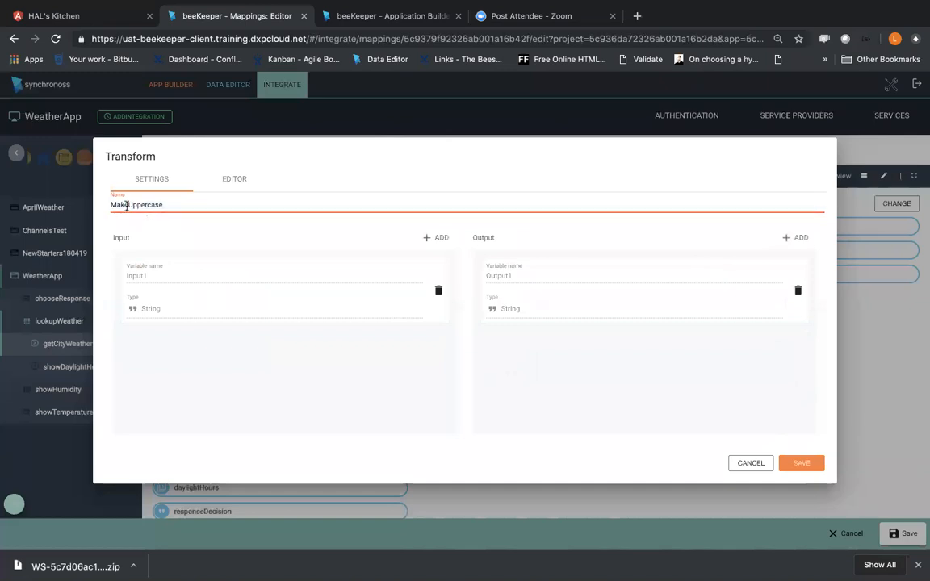
Step: Place the Output1 and Input1 blocks on the MakeUppercase transform's editor canvas
{"action": "left_click", "coordinate": [236, 180]}
{"action": "scroll", "coordinate": [144, 289], "scroll_direction": "down", "scroll_amount": 3}
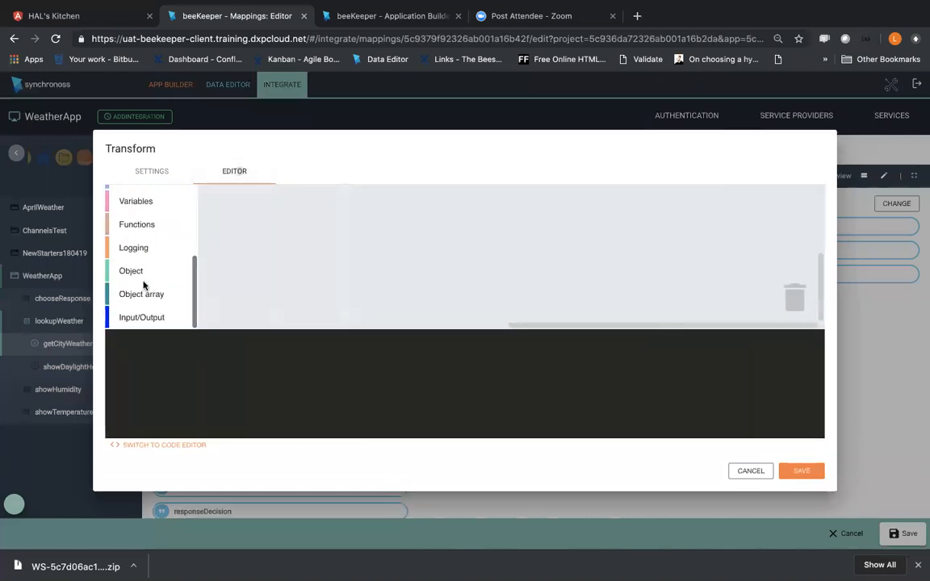
{"action": "left_click", "coordinate": [144, 318]}
{"action": "left_click_drag", "start_coordinate": [228, 215], "coordinate": [335, 235]}
{"action": "left_click", "coordinate": [161, 316]}
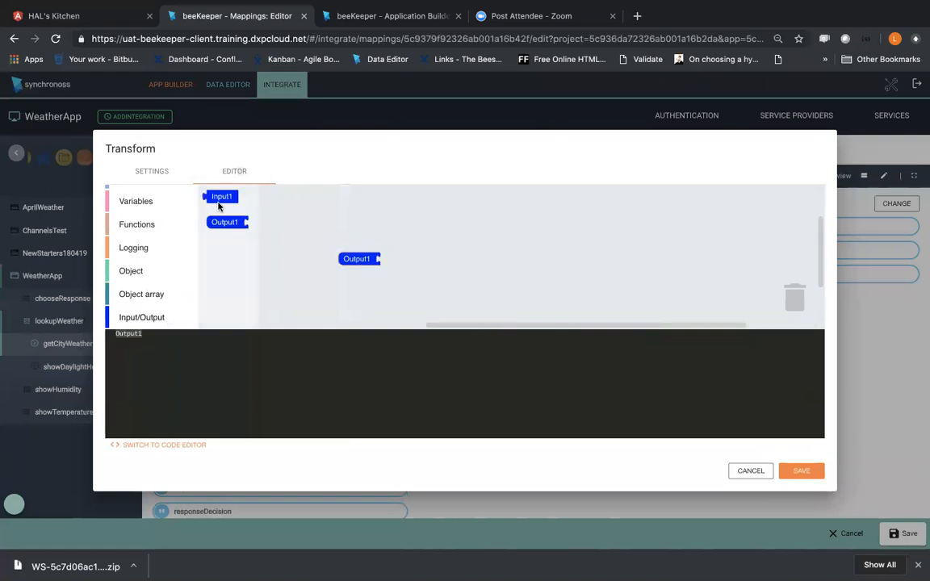
{"action": "left_click_drag", "start_coordinate": [218, 205], "coordinate": [465, 254]}
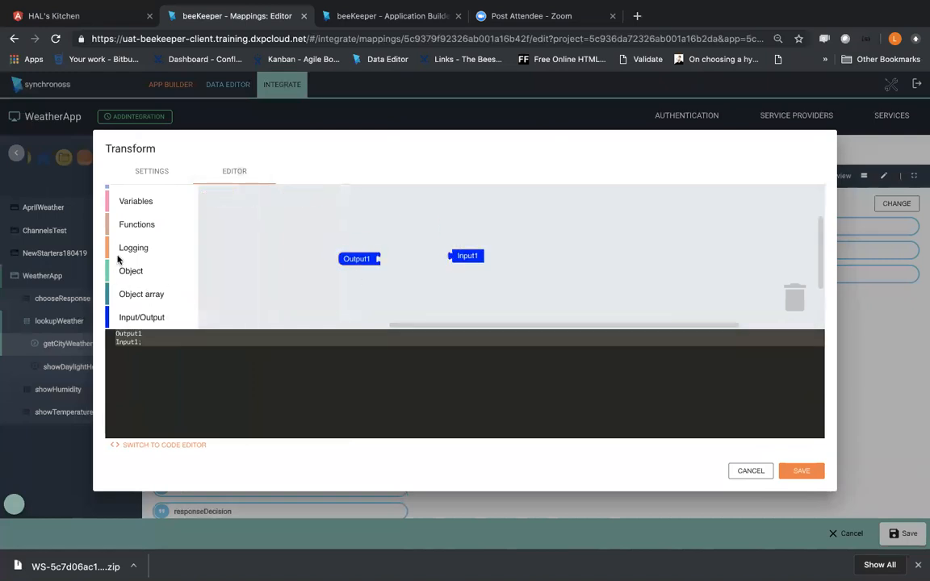
Step: Connect a text block set to UPPER CASE between the Output1 and Input1 blocks, and save the transform
{"action": "scroll", "coordinate": [126, 250], "scroll_direction": "up", "scroll_amount": 1}
{"action": "scroll", "coordinate": [127, 246], "scroll_direction": "up", "scroll_amount": 1}
{"action": "left_click", "coordinate": [128, 226]}
{"action": "scroll", "coordinate": [274, 267], "scroll_direction": "down", "scroll_amount": 5}
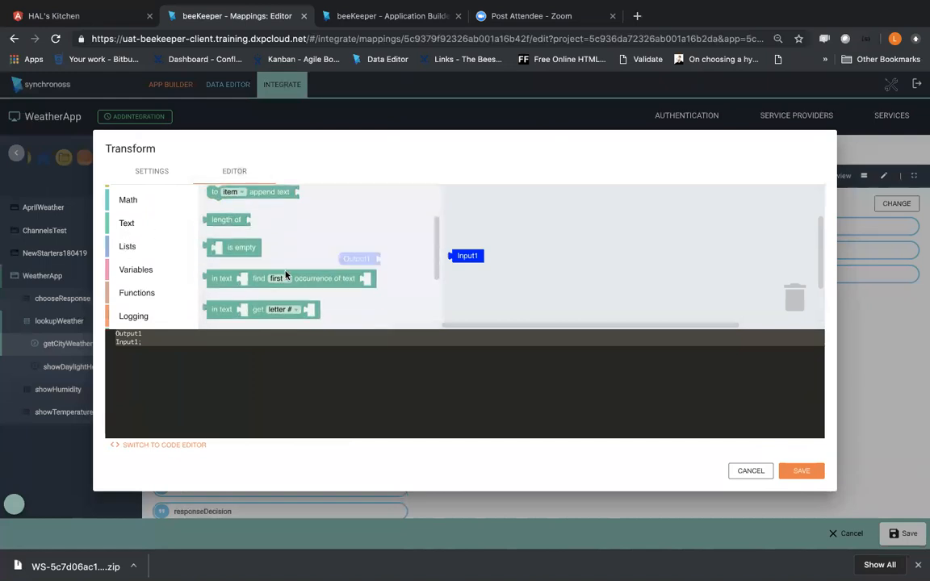
{"action": "left_click_drag", "start_coordinate": [261, 269], "coordinate": [442, 276]}
{"action": "left_click", "coordinate": [442, 276]}
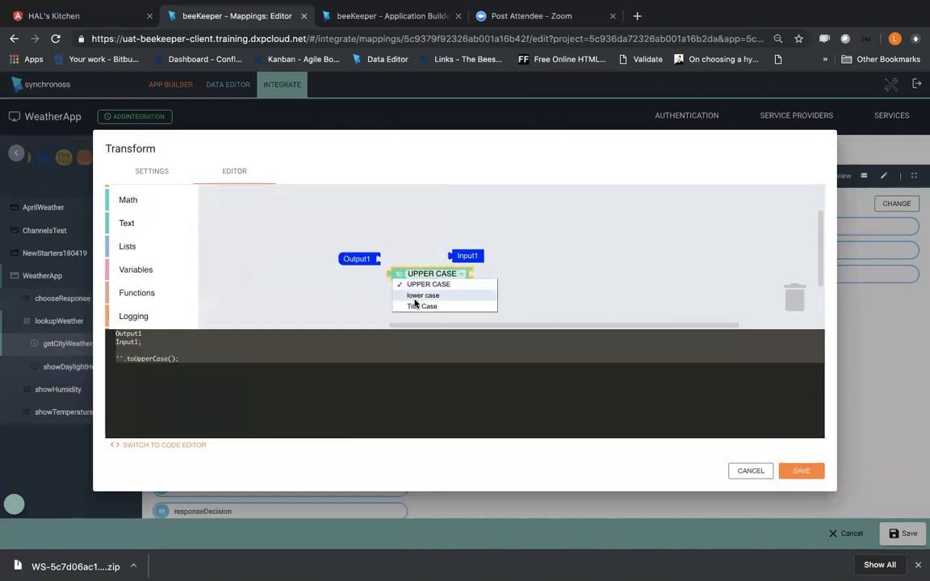
{"action": "left_click", "coordinate": [398, 269]}
{"action": "left_click_drag", "start_coordinate": [397, 267], "coordinate": [390, 259]}
{"action": "left_click_drag", "start_coordinate": [482, 255], "coordinate": [478, 258]}
{"action": "left_click", "coordinate": [801, 471]}
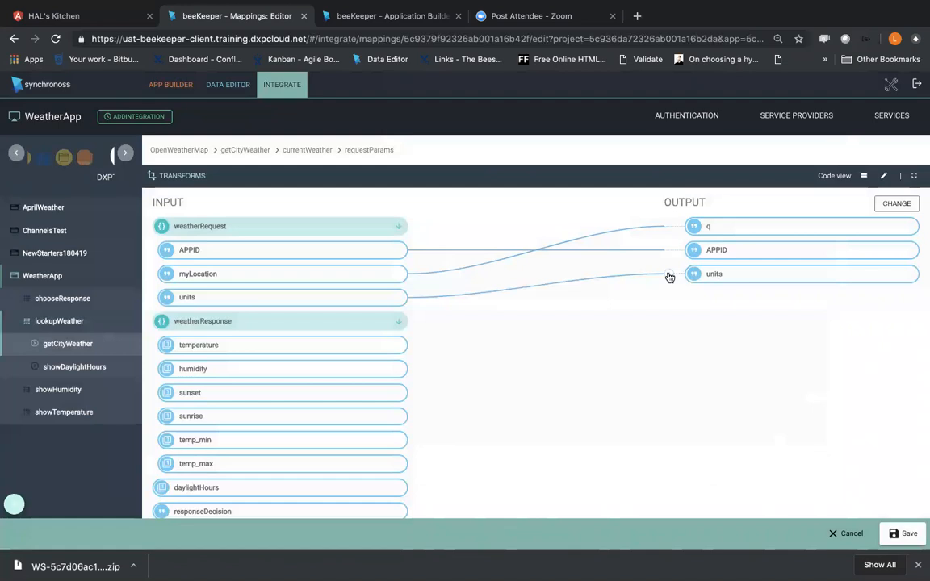
Step: Apply the existing MakeUppercase transform to the link between myLocation and q
{"action": "left_click", "coordinate": [624, 242]}
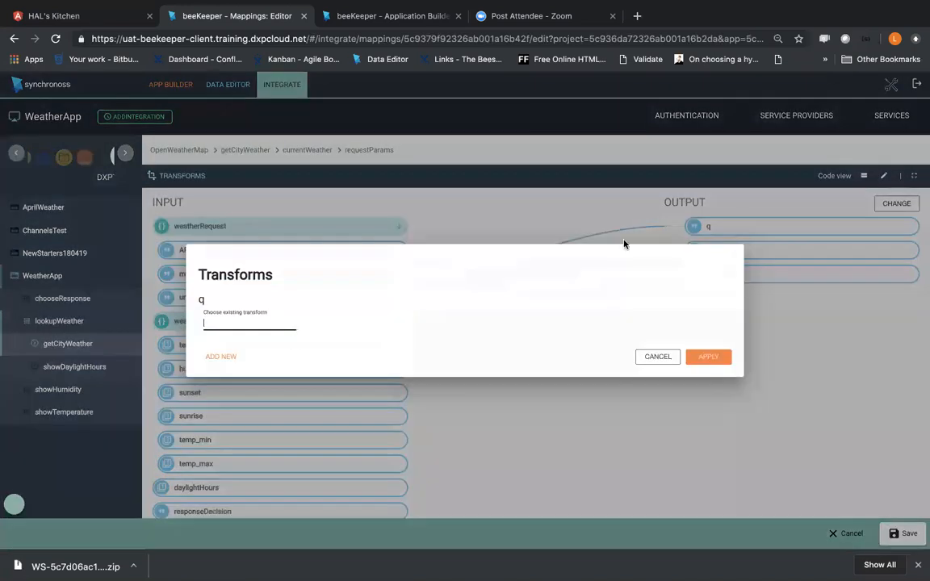
{"action": "left_click", "coordinate": [231, 321]}
{"action": "left_click", "coordinate": [234, 342]}
{"action": "left_click", "coordinate": [708, 356]}
Step: Set the q link's transform output to Output1, apply it and save the request params mapping
{"action": "left_click", "coordinate": [668, 228]}
{"action": "left_click", "coordinate": [476, 298]}
{"action": "left_click", "coordinate": [460, 354]}
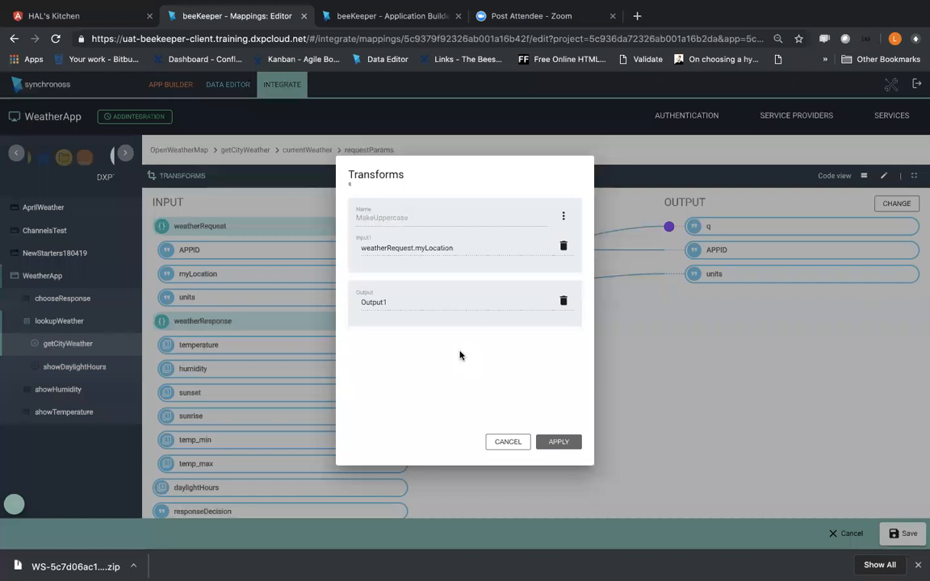
{"action": "left_click", "coordinate": [565, 443]}
{"action": "left_click", "coordinate": [904, 533]}
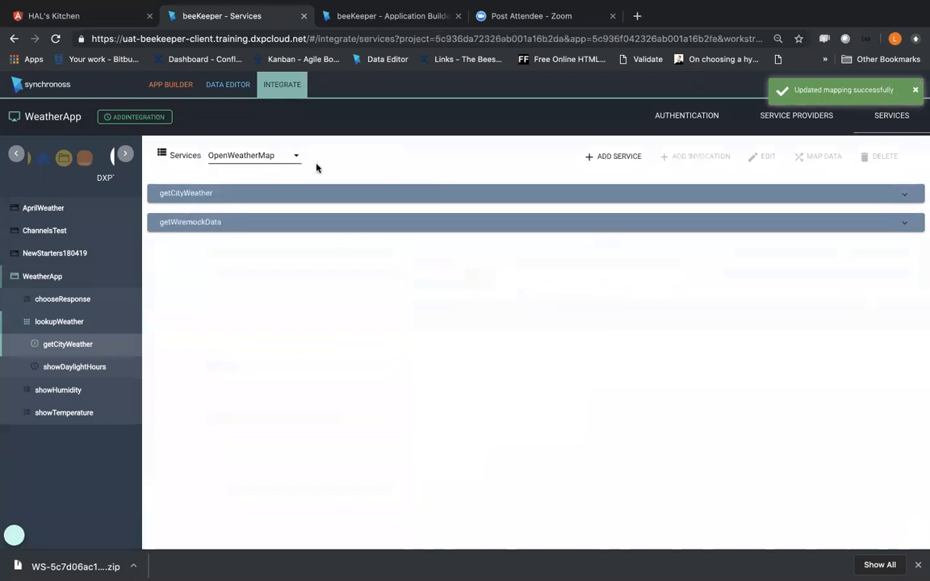
Step: Open the WeatherApp preview with the state area expanded and choose the lookupWeather feature
{"action": "left_click", "coordinate": [170, 84]}
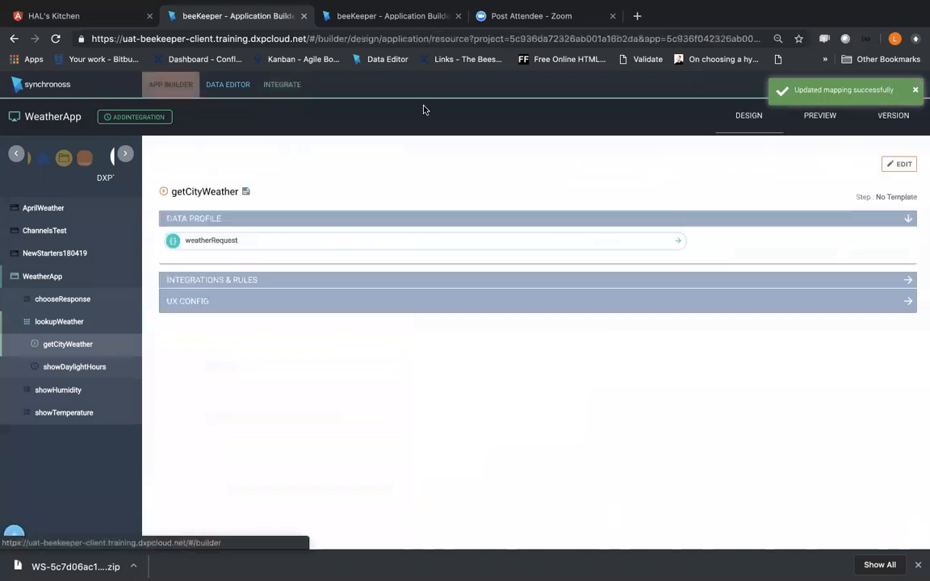
{"action": "left_click", "coordinate": [822, 120]}
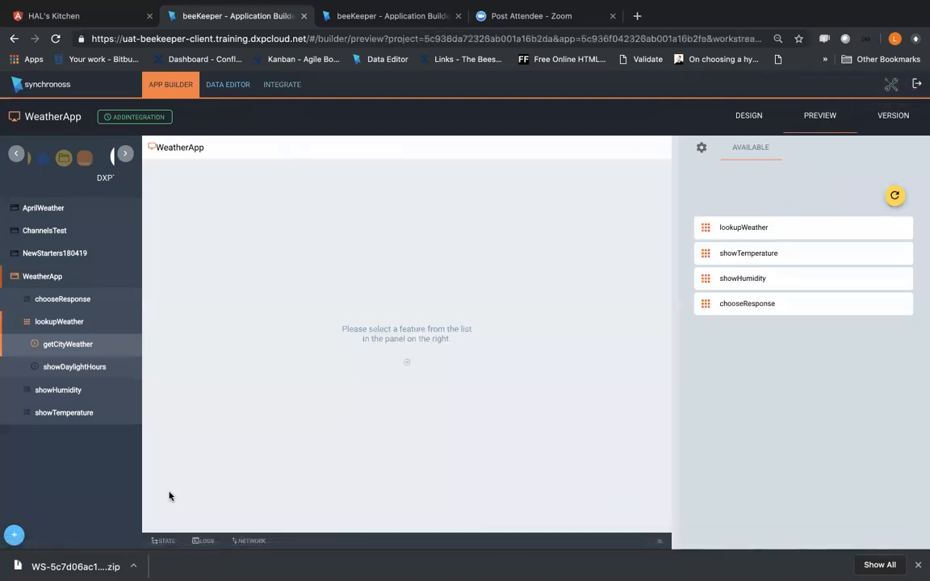
{"action": "left_click", "coordinate": [665, 539]}
{"action": "left_click", "coordinate": [710, 227]}
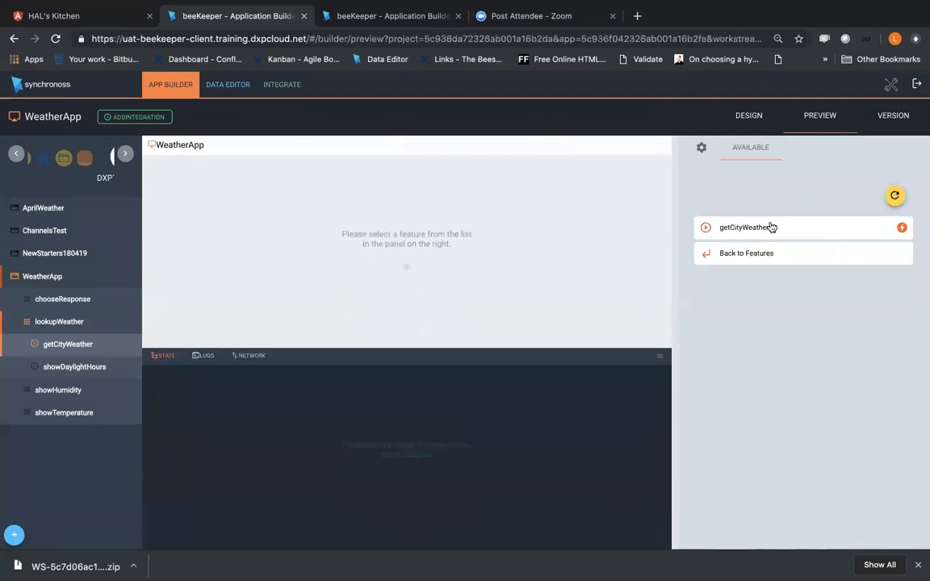
Step: Submit the getCityWeather form with London as the location and Metric as the units
{"action": "left_click", "coordinate": [771, 227]}
{"action": "left_click", "coordinate": [774, 326]}
{"action": "left_click", "coordinate": [765, 346]}
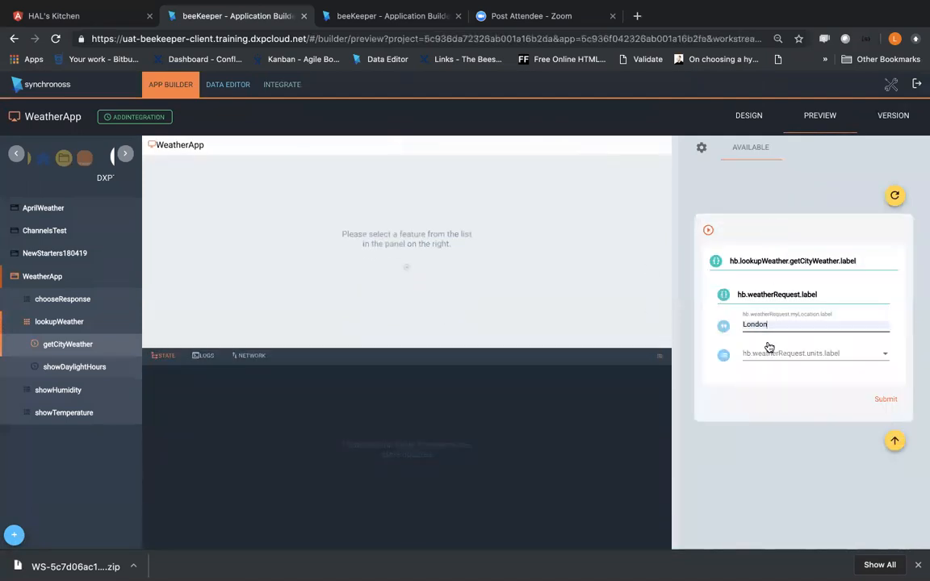
{"action": "left_click", "coordinate": [765, 352]}
{"action": "left_click", "coordinate": [757, 357]}
{"action": "left_click", "coordinate": [887, 401]}
Step: Examine the returned state data, checking the myLocation value under weatherRequest
{"action": "scroll", "coordinate": [305, 448], "scroll_direction": "down", "scroll_amount": 3}
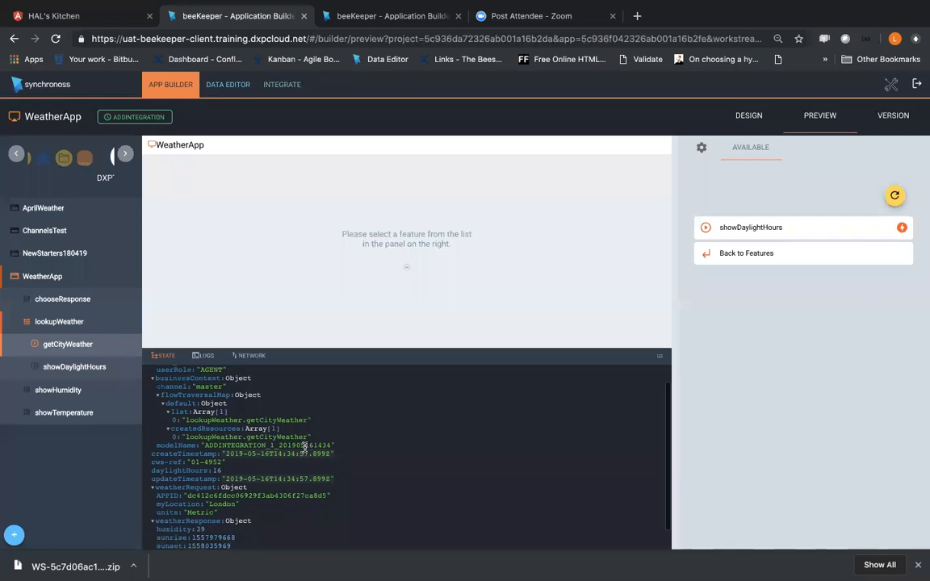
{"action": "scroll", "coordinate": [300, 452], "scroll_direction": "up", "scroll_amount": 2}
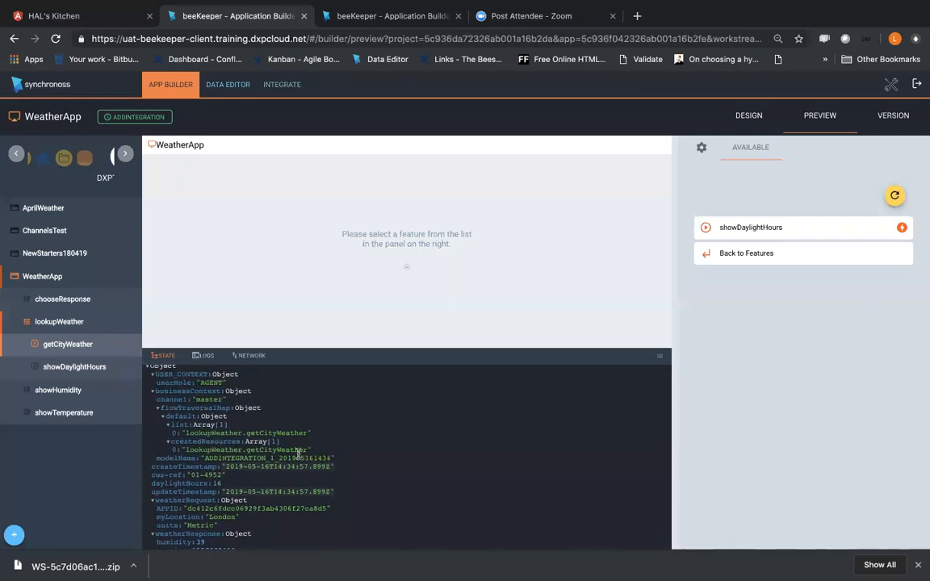
{"action": "scroll", "coordinate": [213, 474], "scroll_direction": "down", "scroll_amount": 2}
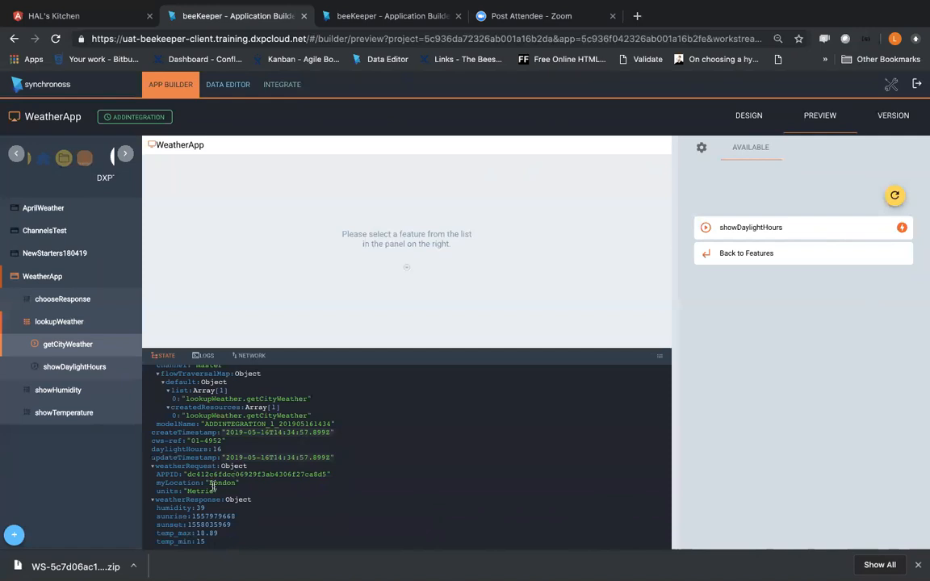
{"action": "left_click_drag", "start_coordinate": [209, 483], "coordinate": [221, 482]}
{"action": "scroll", "coordinate": [220, 482], "scroll_direction": "up", "scroll_amount": 1}
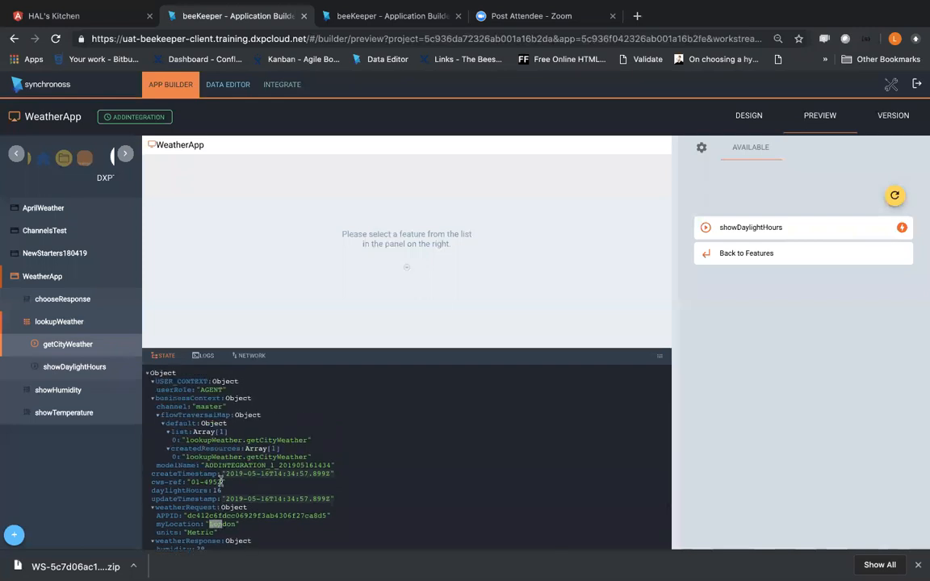
{"action": "scroll", "coordinate": [220, 482], "scroll_direction": "down", "scroll_amount": 1}
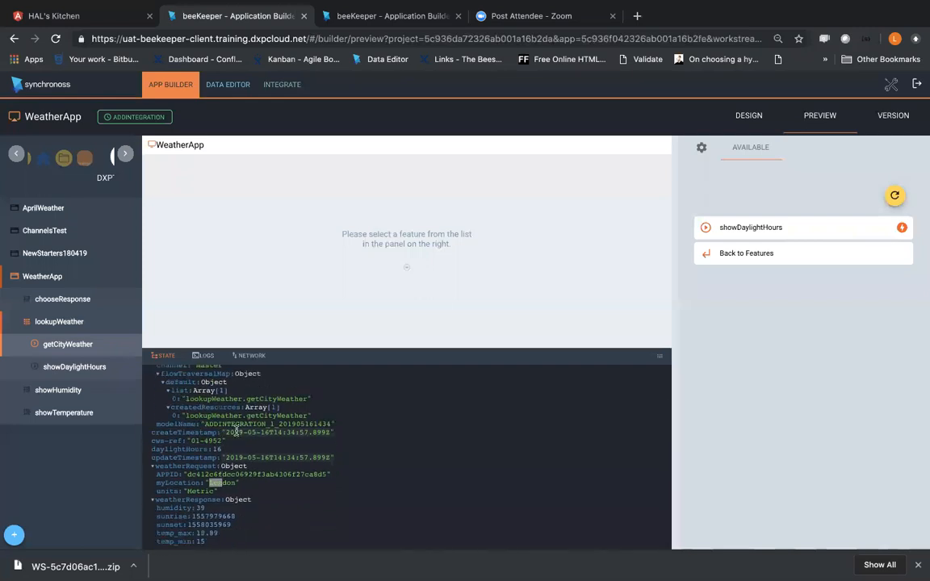
Step: Open the data mappings of the currentWeather invocation in OpenWeatherMap's getCityWeather service
{"action": "left_click", "coordinate": [68, 319]}
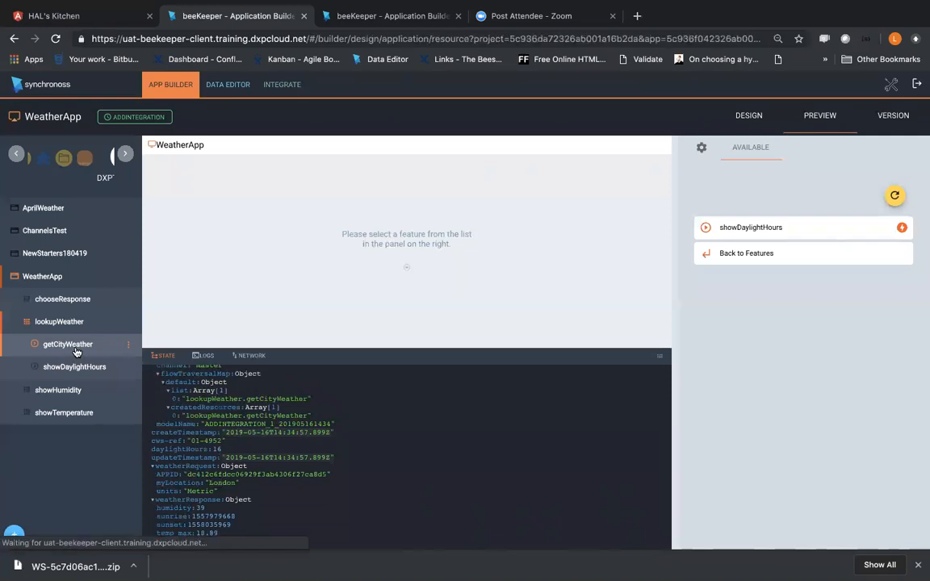
{"action": "left_click", "coordinate": [891, 84]}
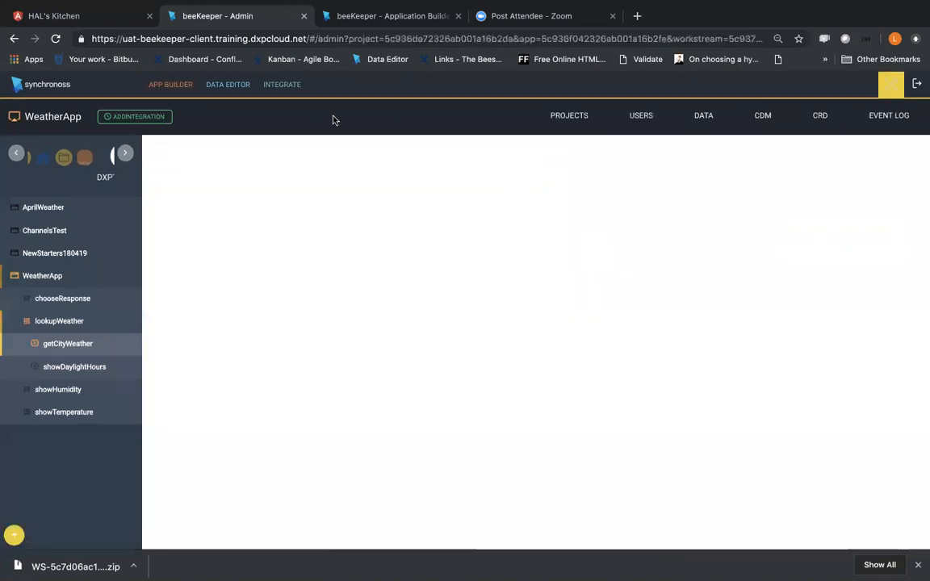
{"action": "left_click", "coordinate": [283, 85]}
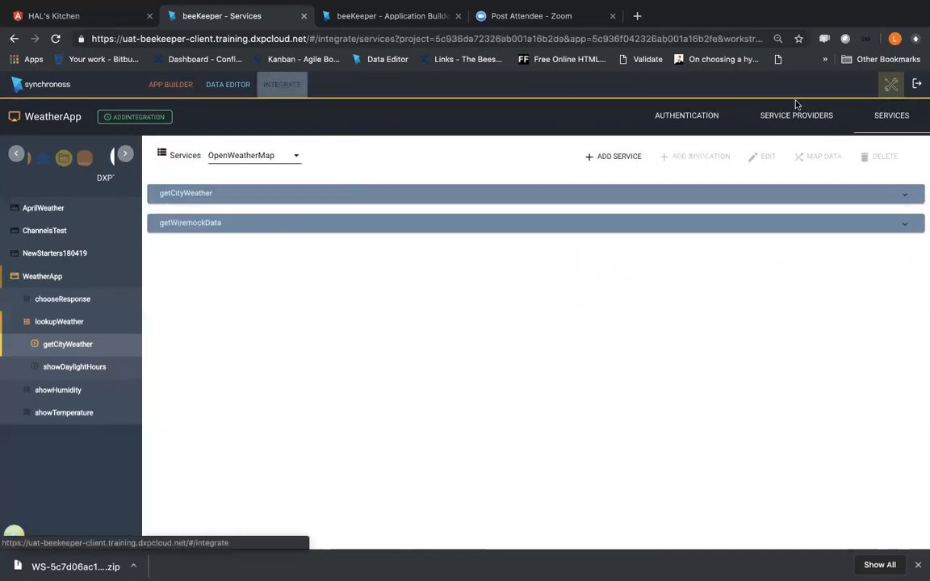
{"action": "left_click", "coordinate": [914, 198]}
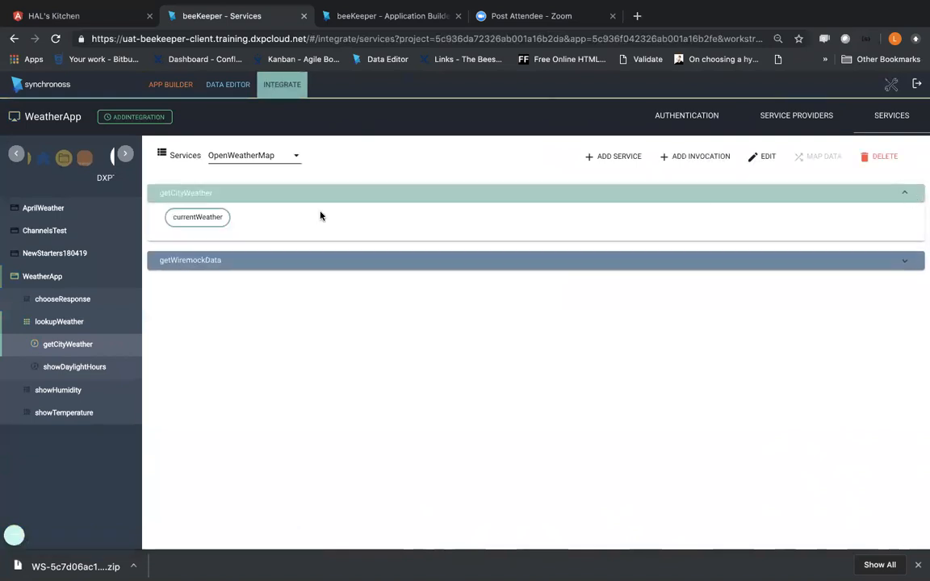
{"action": "left_click", "coordinate": [196, 222]}
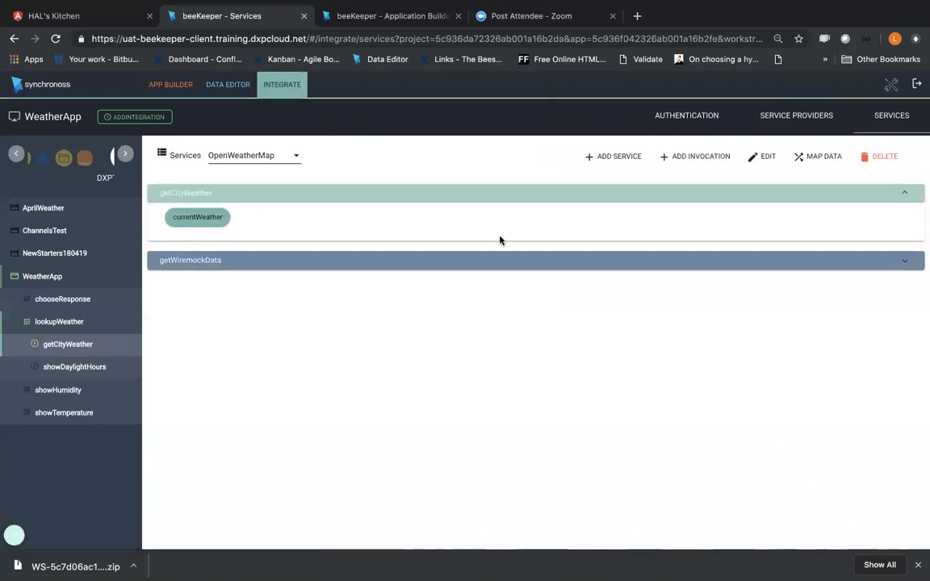
{"action": "left_click", "coordinate": [817, 156]}
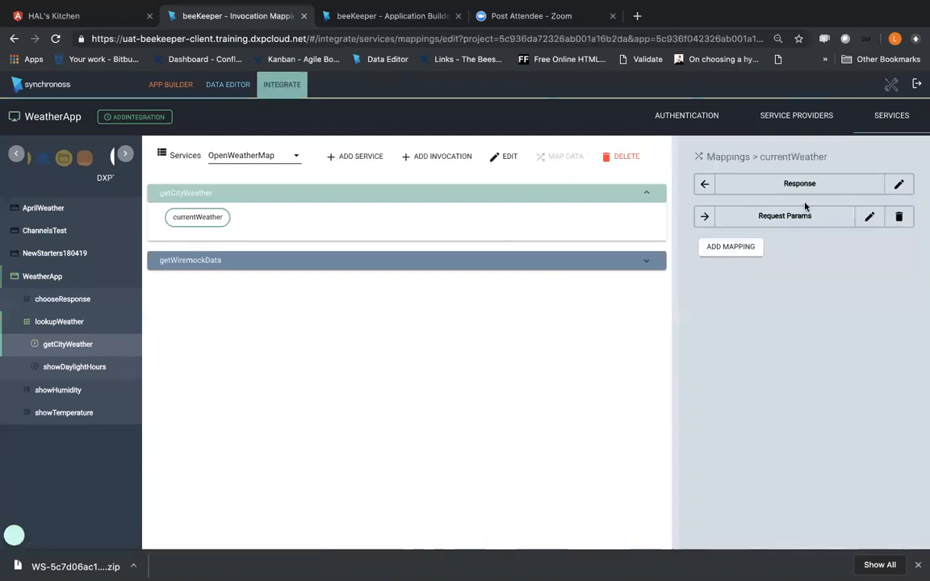
Step: Clear the input and output of the MakeUppercase transform on the q request parameter and leave the request mapping
{"action": "left_click", "coordinate": [868, 214]}
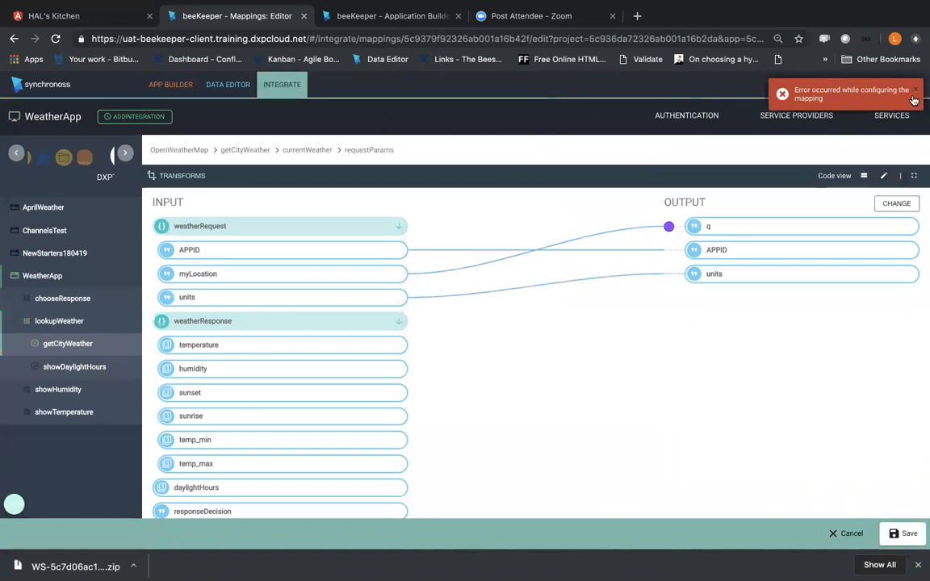
{"action": "left_click", "coordinate": [669, 229]}
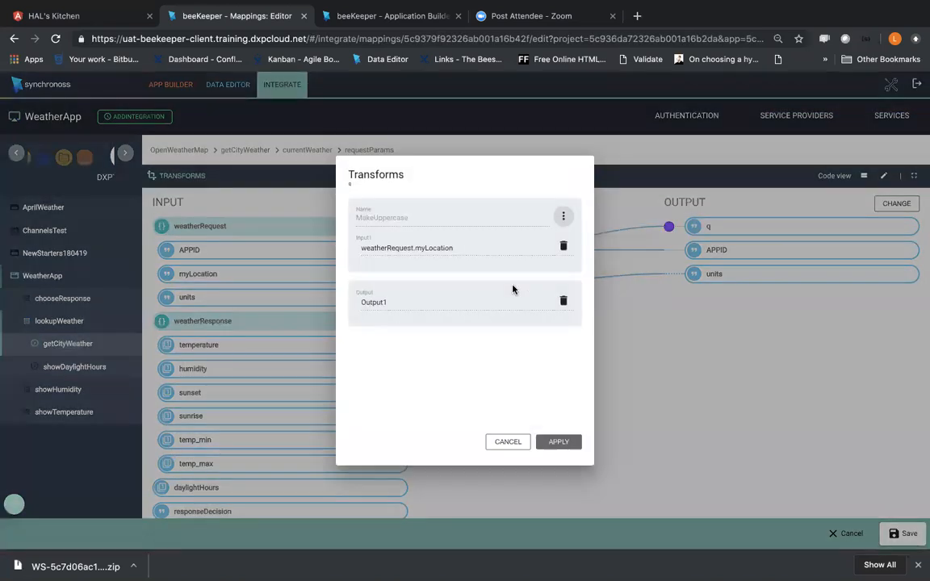
{"action": "left_click", "coordinate": [564, 250]}
{"action": "left_click", "coordinate": [557, 317]}
{"action": "left_click", "coordinate": [564, 301]}
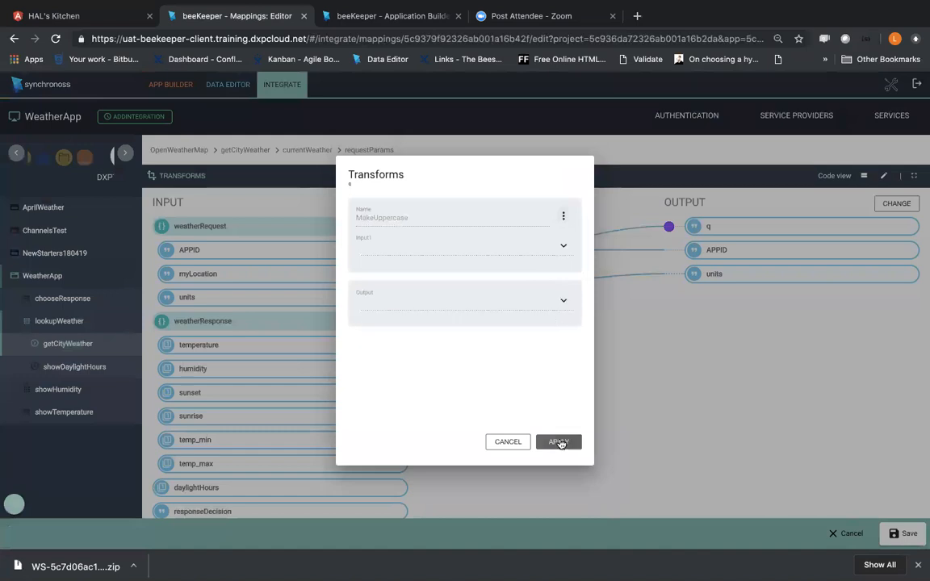
{"action": "left_click", "coordinate": [560, 442]}
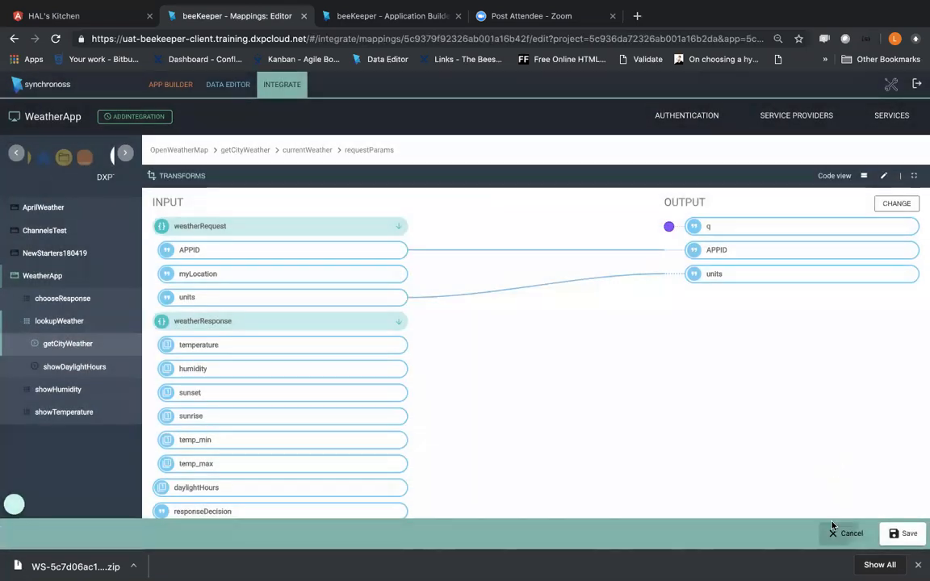
{"action": "left_click", "coordinate": [832, 526]}
{"action": "left_click", "coordinate": [453, 336]}
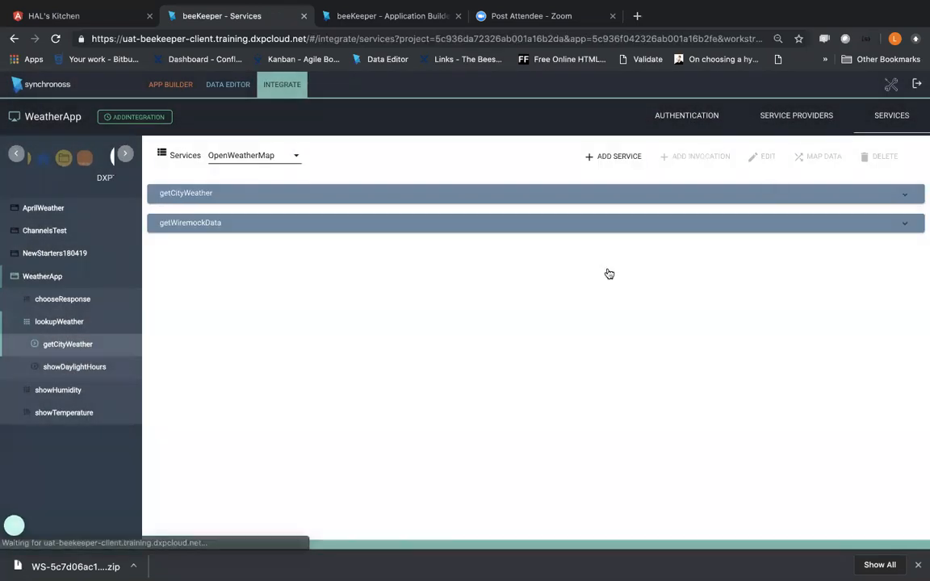
Step: Open the Response mapping of the currentWeather invocation in the getCityWeather service
{"action": "left_click", "coordinate": [905, 226]}
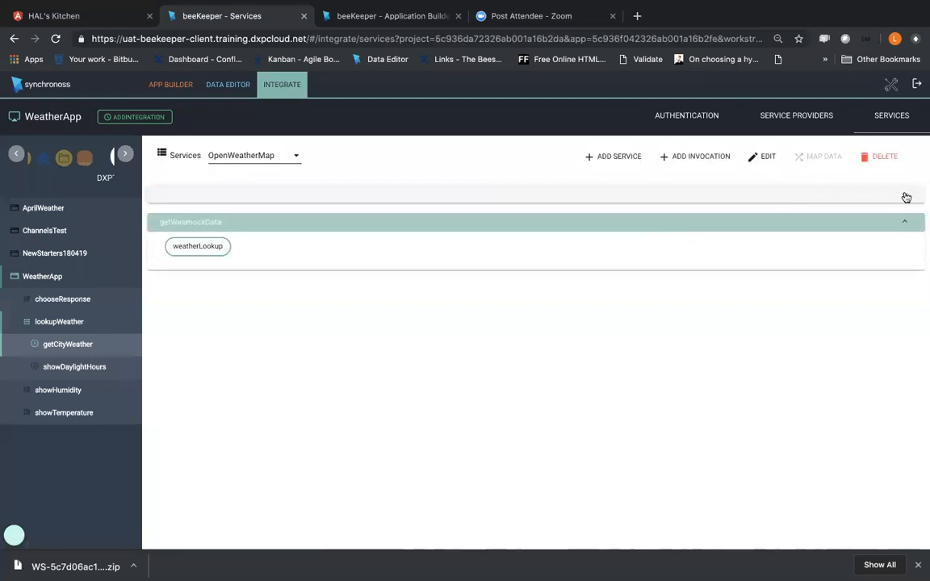
{"action": "left_click", "coordinate": [216, 219]}
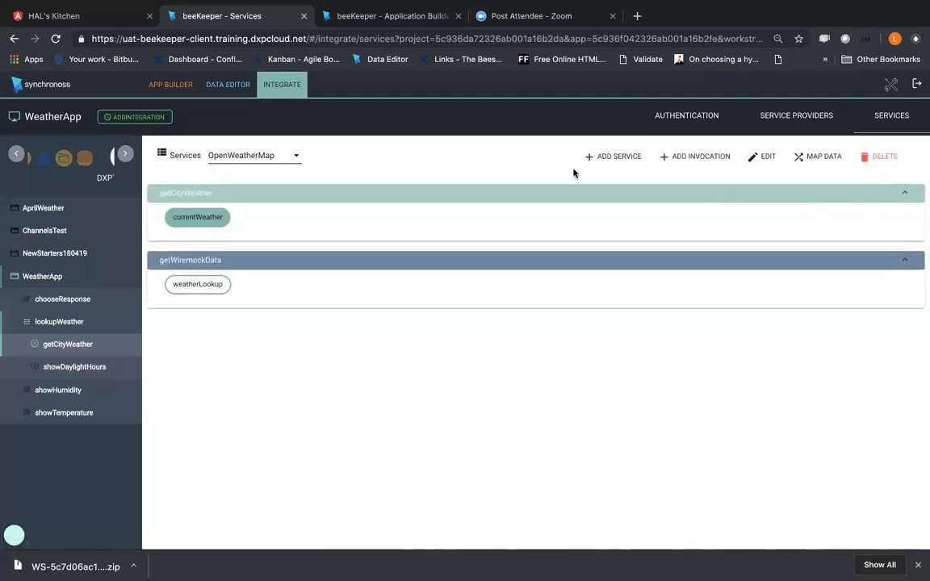
{"action": "left_click", "coordinate": [832, 156]}
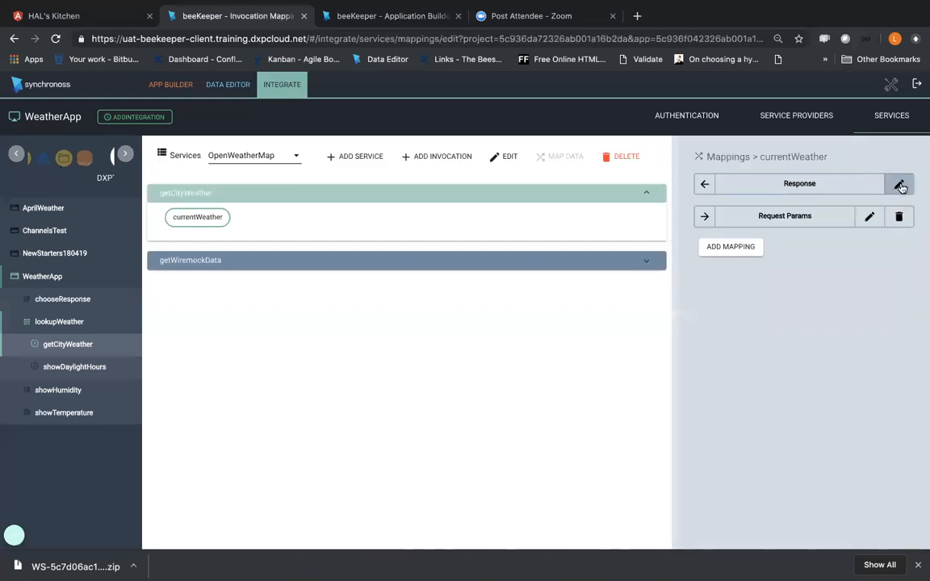
{"action": "left_click", "coordinate": [900, 185]}
Step: Map the country input under sys to the responseDecision output
{"action": "scroll", "coordinate": [246, 444], "scroll_direction": "down", "scroll_amount": 10}
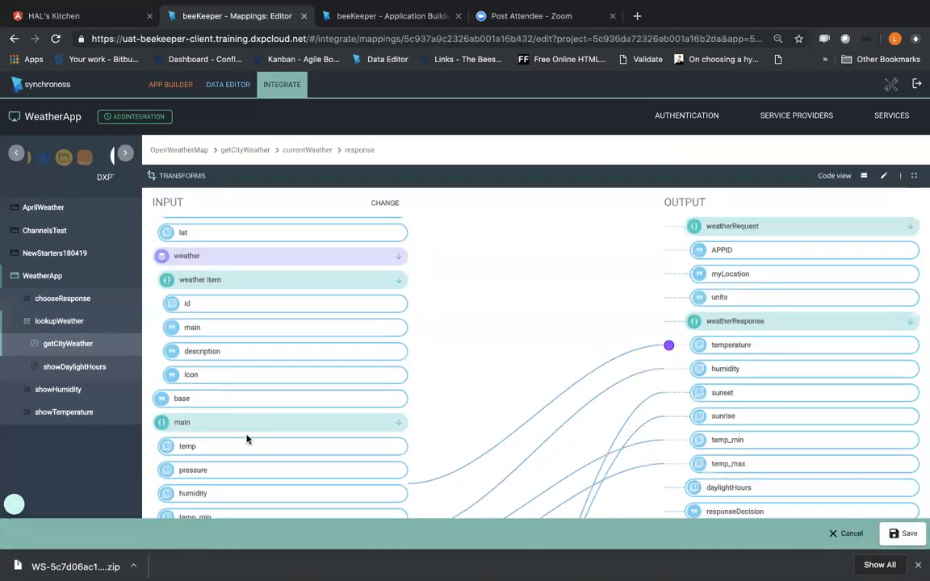
{"action": "scroll", "coordinate": [295, 438], "scroll_direction": "down", "scroll_amount": 1}
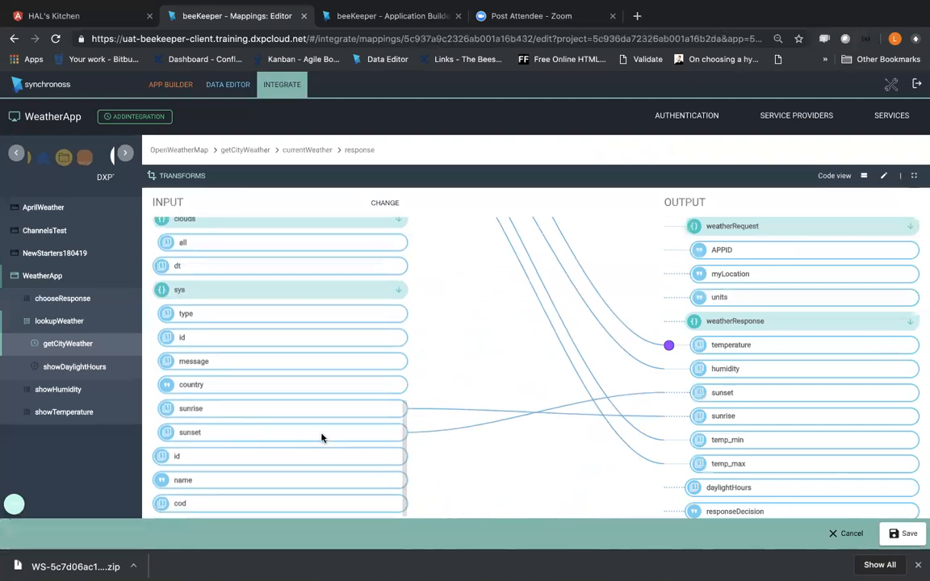
{"action": "left_click_drag", "start_coordinate": [332, 382], "coordinate": [705, 507]}
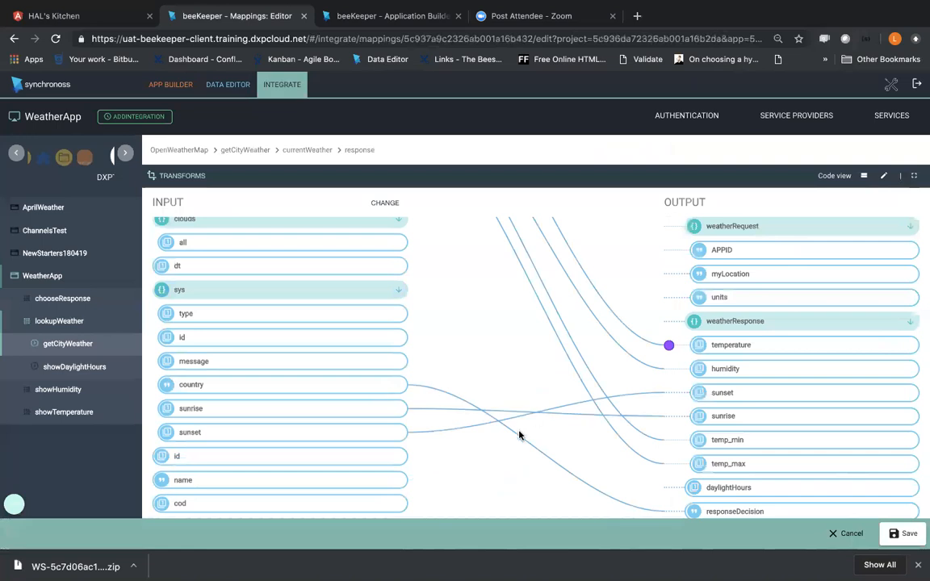
{"action": "left_click", "coordinate": [656, 517]}
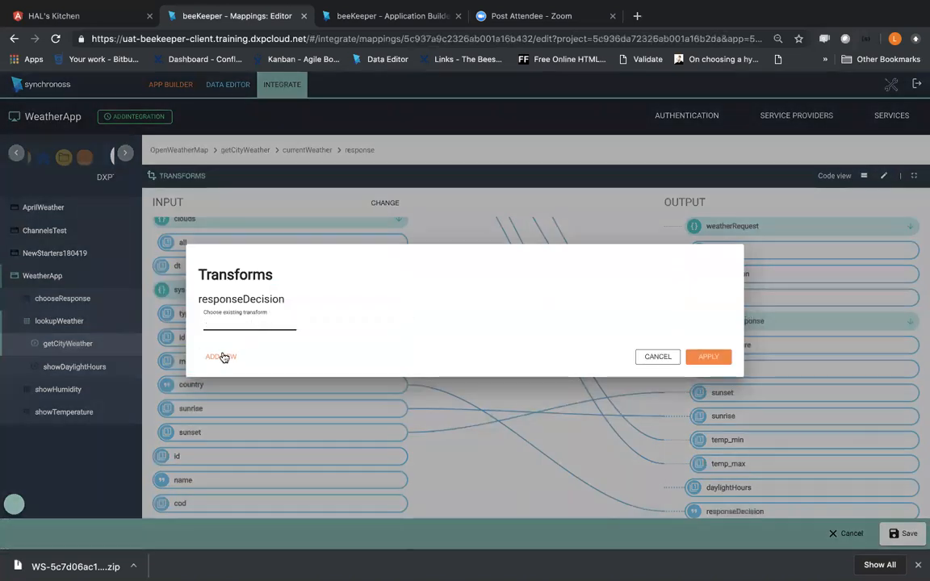
{"action": "left_click", "coordinate": [652, 357]}
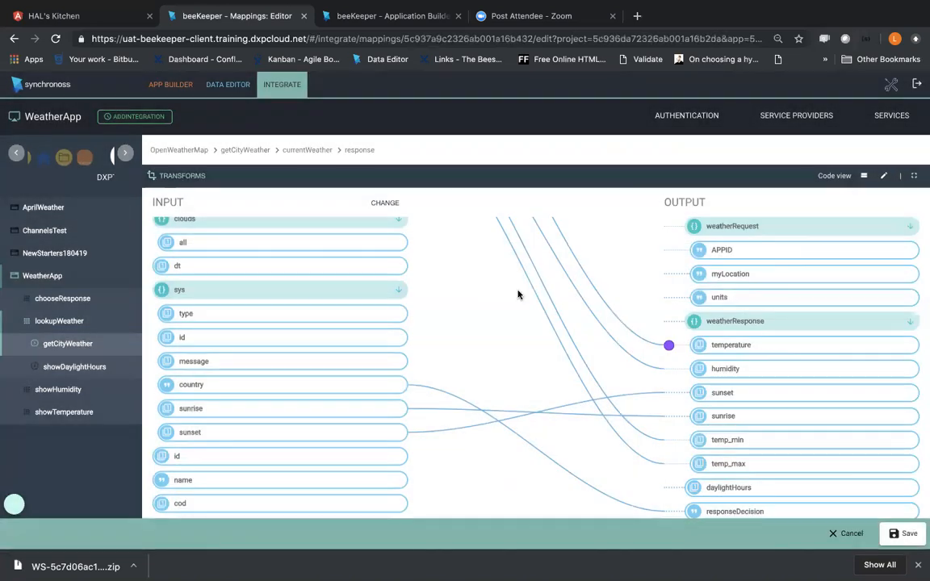
{"action": "left_click", "coordinate": [669, 515]}
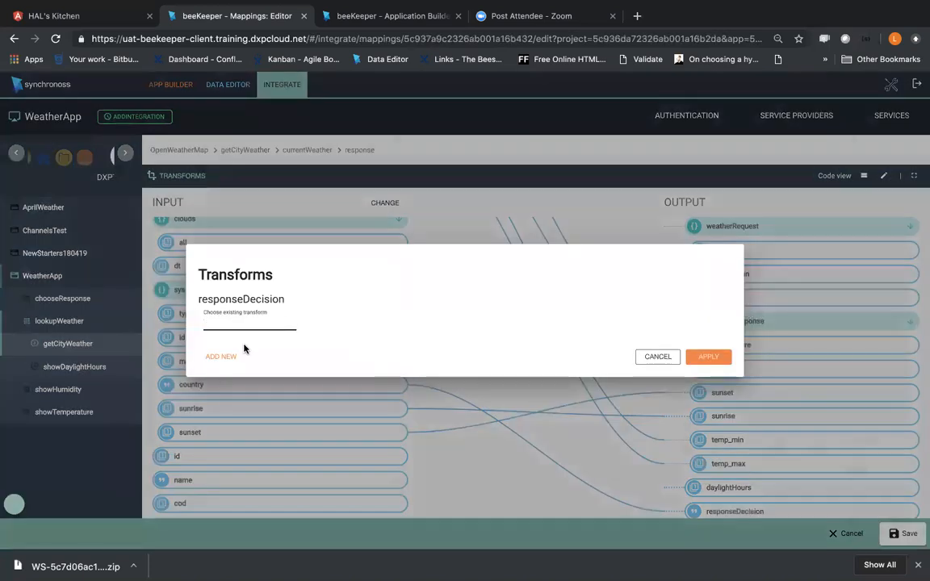
{"action": "left_click", "coordinate": [650, 358]}
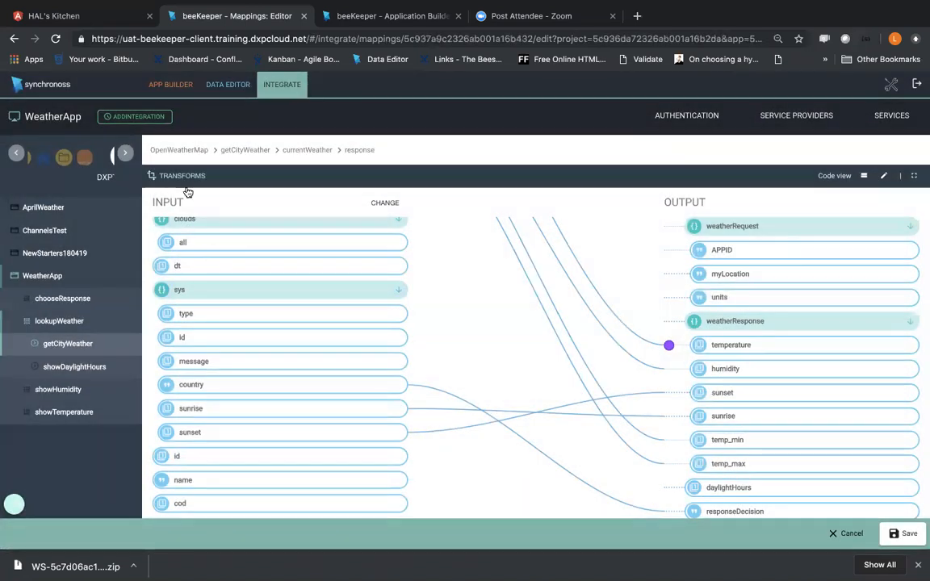
{"action": "left_click", "coordinate": [171, 175]}
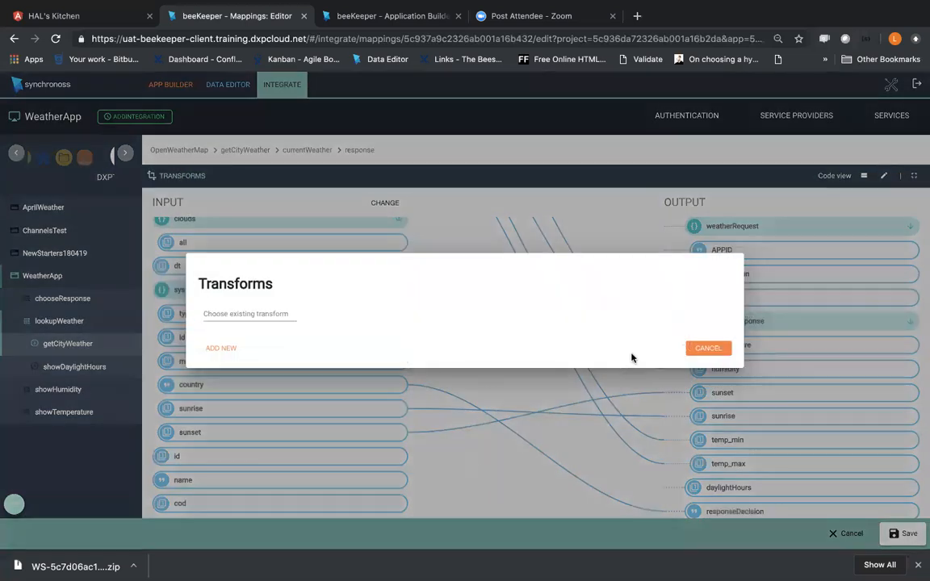
{"action": "left_click", "coordinate": [707, 349]}
{"action": "left_click", "coordinate": [669, 513]}
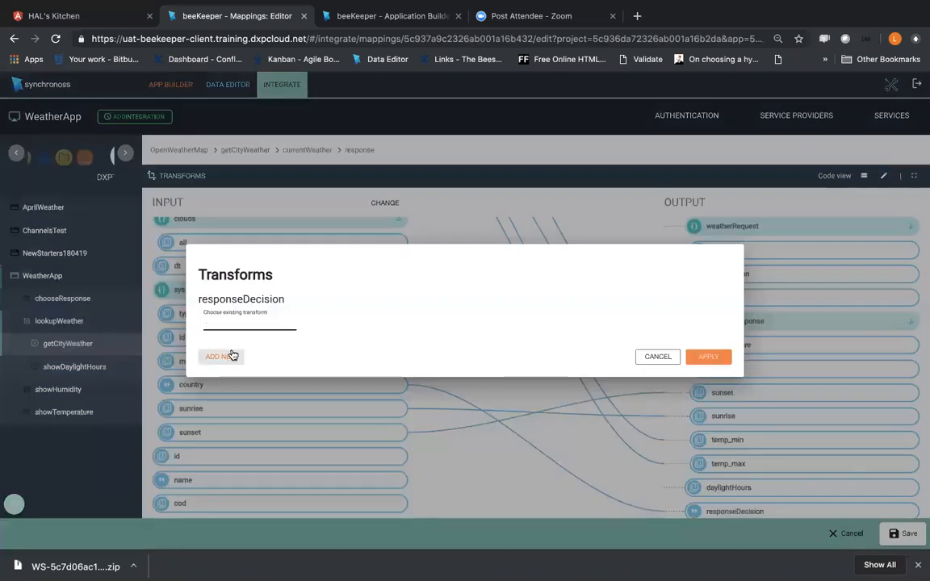
{"action": "left_click", "coordinate": [656, 358]}
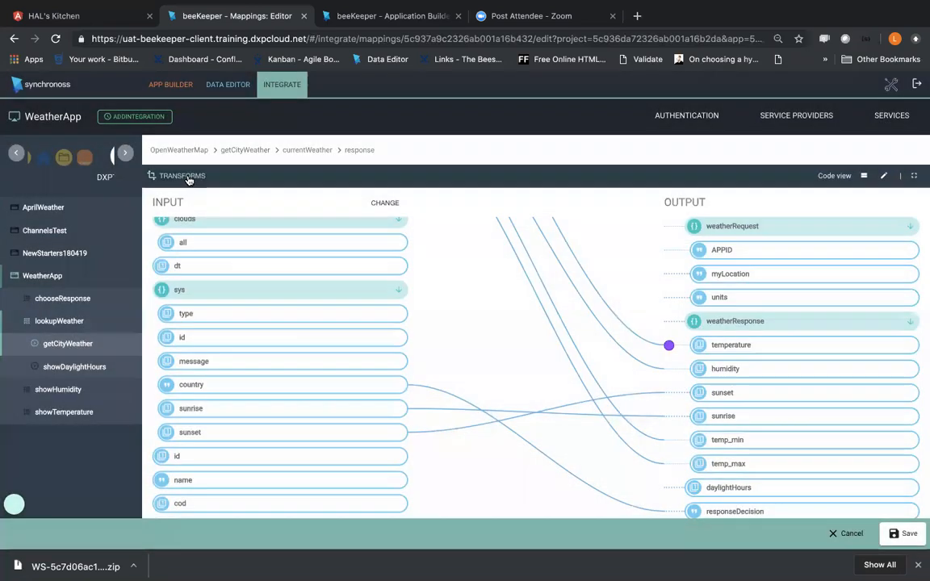
Step: Start a new transform for the response mapping and name it Country
{"action": "left_click", "coordinate": [185, 177]}
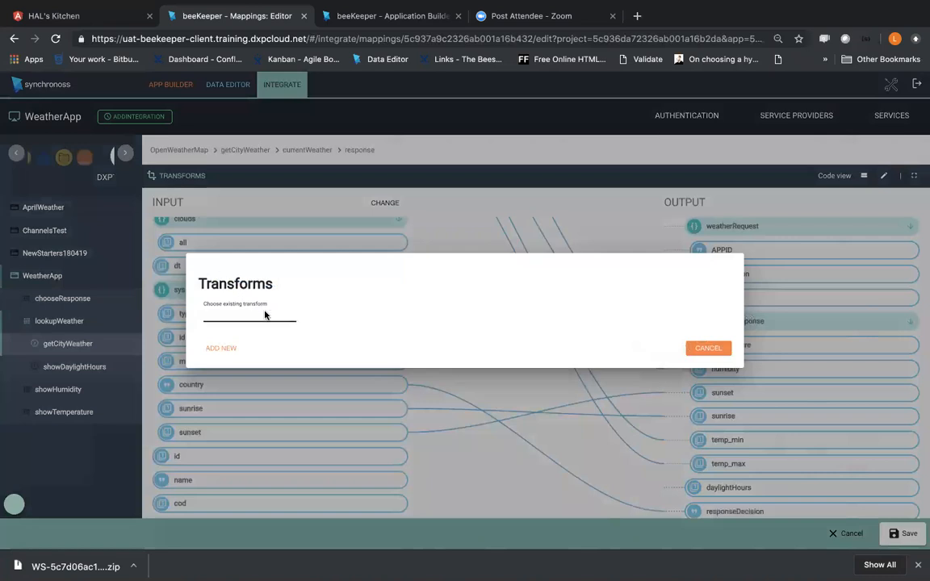
{"action": "left_click", "coordinate": [226, 348]}
{"action": "left_click", "coordinate": [171, 206]}
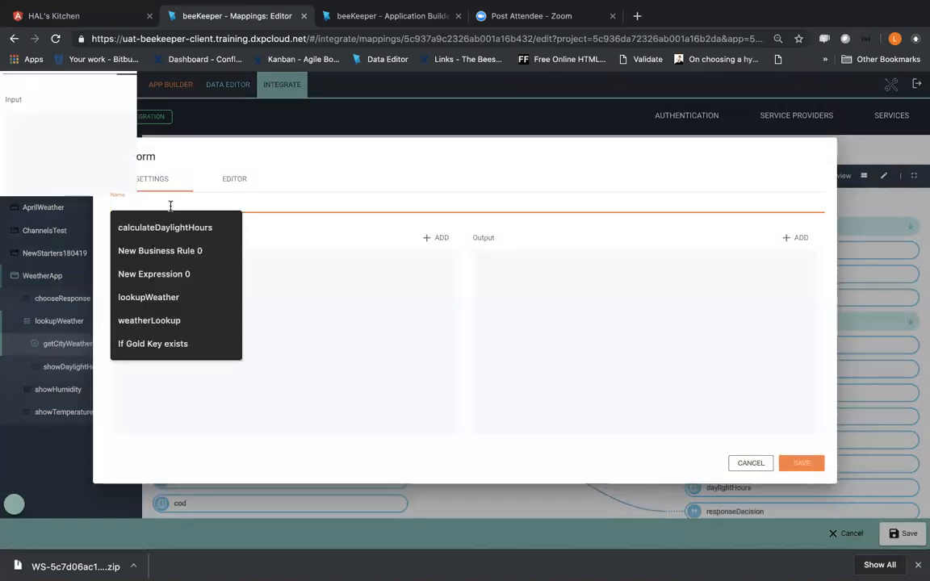
{"action": "key", "text": "Escape"}
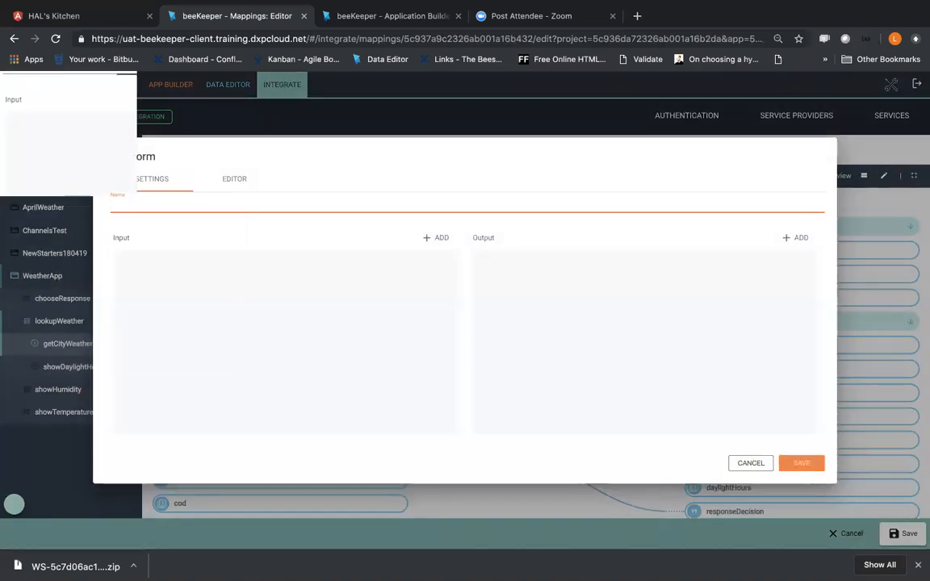
{"action": "key", "text": "BackSpace"}
{"action": "type", "text": "Le"}
{"action": "key", "text": "BackSpace"}
{"action": "key", "text": "BackSpace"}
{"action": "type", "text": "Country"}
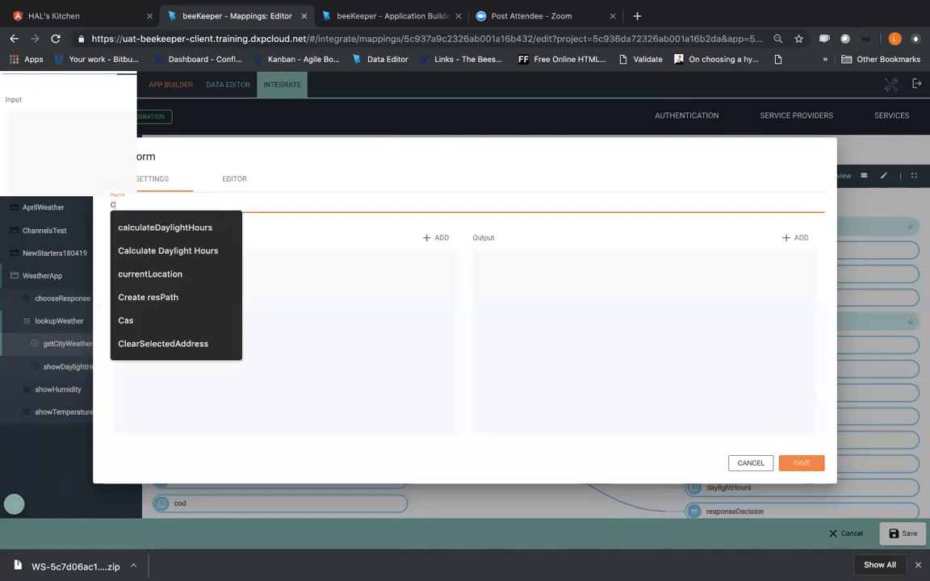
Step: Add an input property named input1 of type String to the Country transform
{"action": "left_click", "coordinate": [436, 239]}
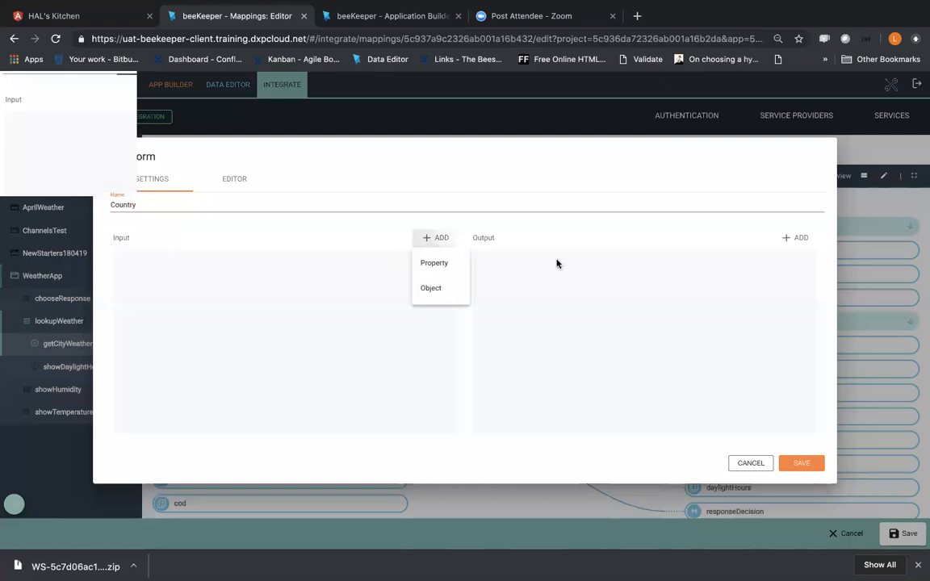
{"action": "left_click", "coordinate": [436, 264]}
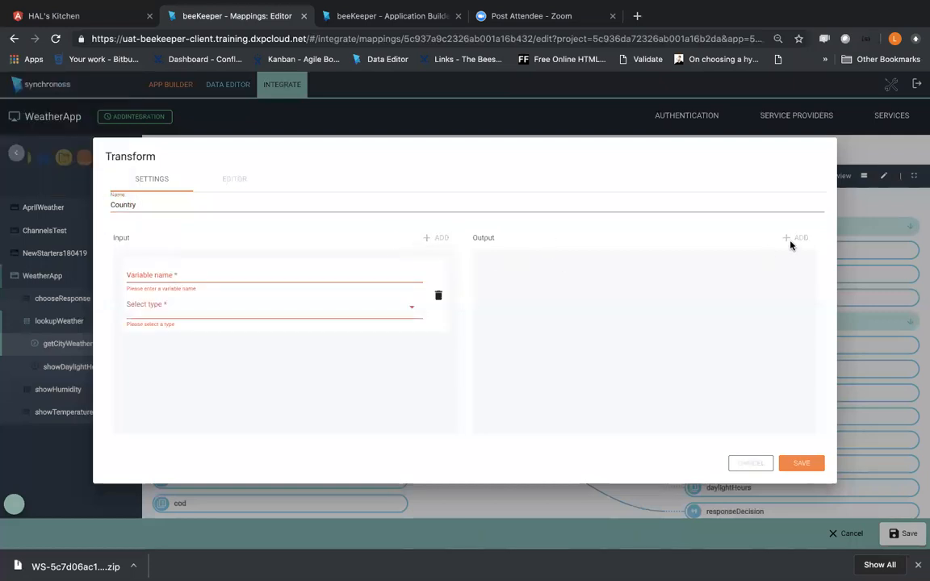
{"action": "left_click", "coordinate": [259, 274]}
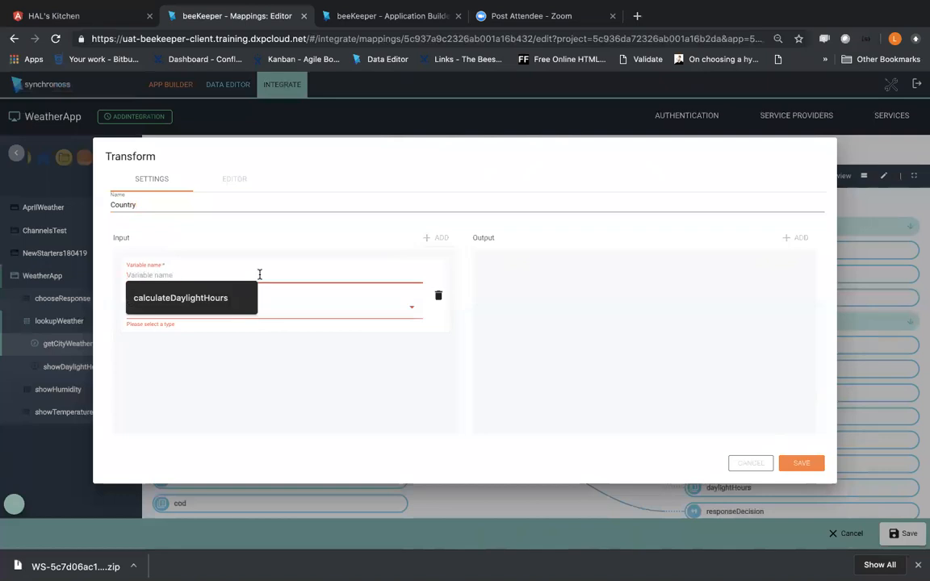
{"action": "type", "text": "input1"}
{"action": "left_click", "coordinate": [185, 315]}
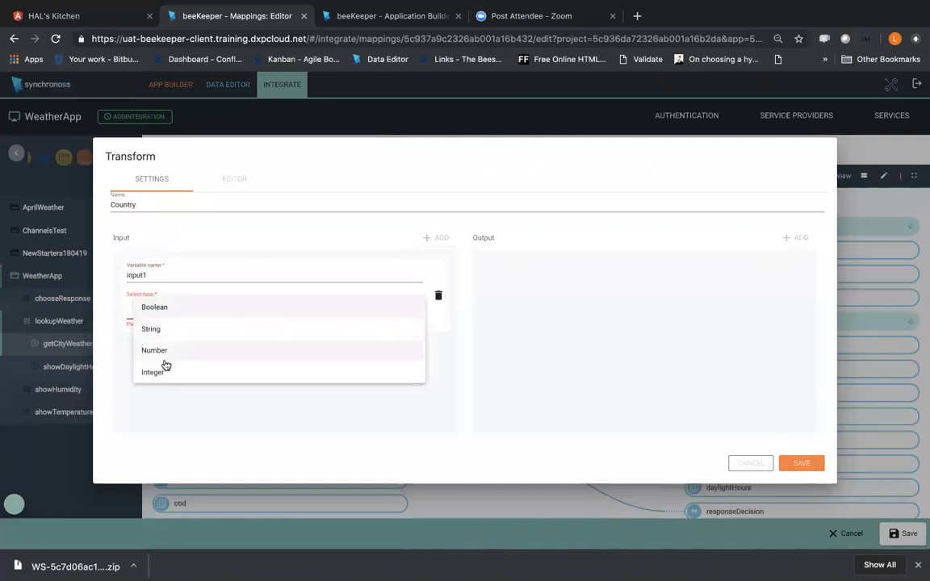
{"action": "left_click", "coordinate": [170, 329]}
{"action": "left_click", "coordinate": [575, 276]}
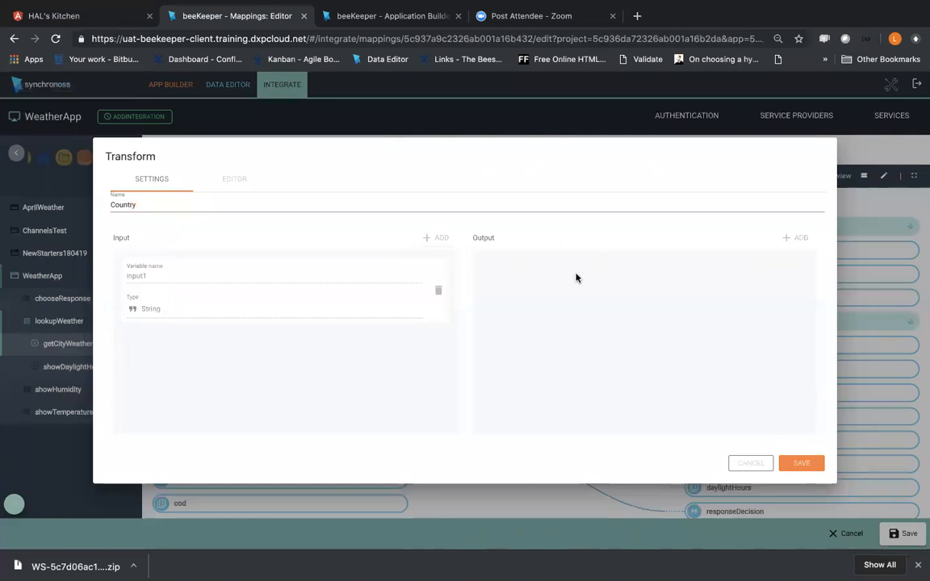
Step: Add an output property named output1 of type String to the Country transform
{"action": "left_click", "coordinate": [793, 239]}
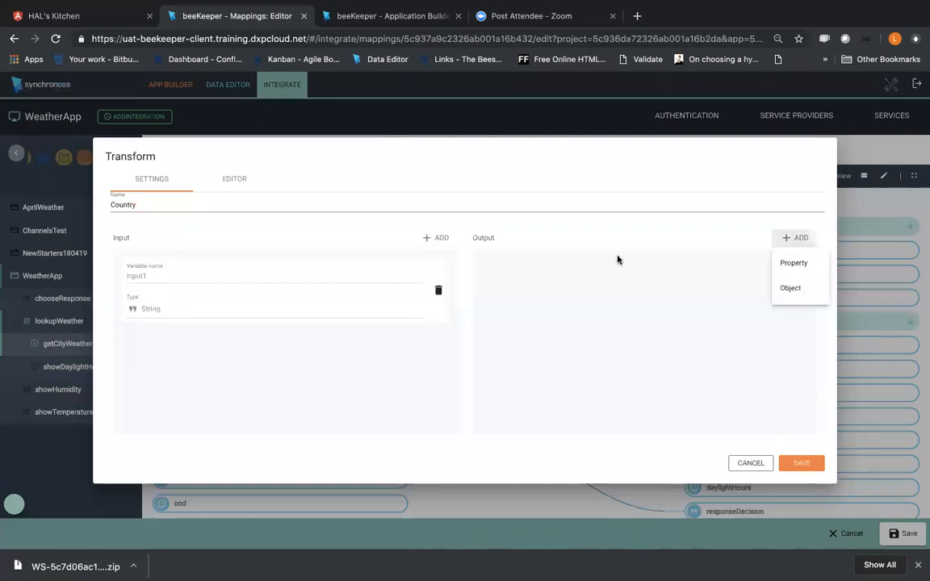
{"action": "left_click", "coordinate": [794, 264]}
{"action": "type", "text": "c"}
{"action": "type", "text": "utput1"}
{"action": "left_click", "coordinate": [544, 311]}
{"action": "left_click", "coordinate": [516, 325]}
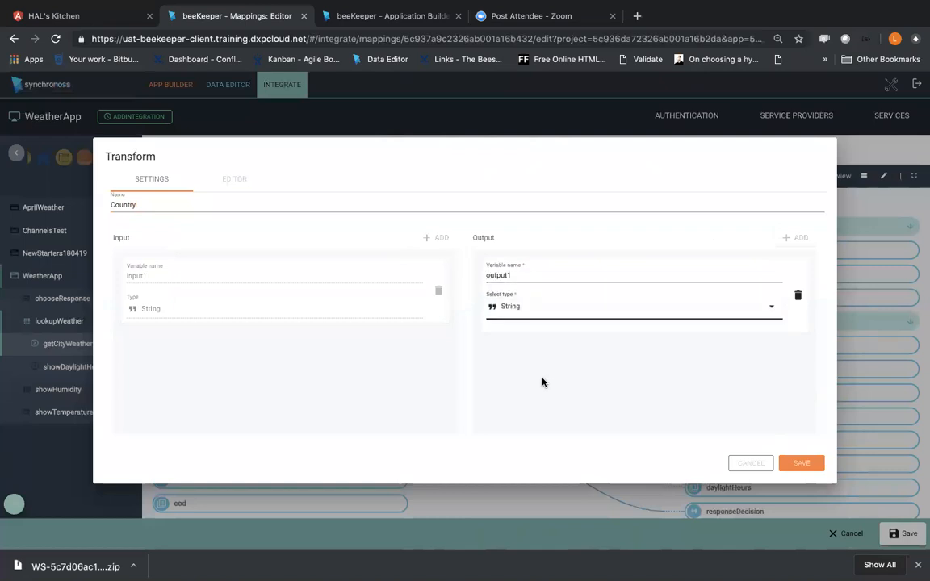
Step: Place the input1 and output1 blocks in the Country transform's block editor workspace
{"action": "left_click", "coordinate": [243, 180]}
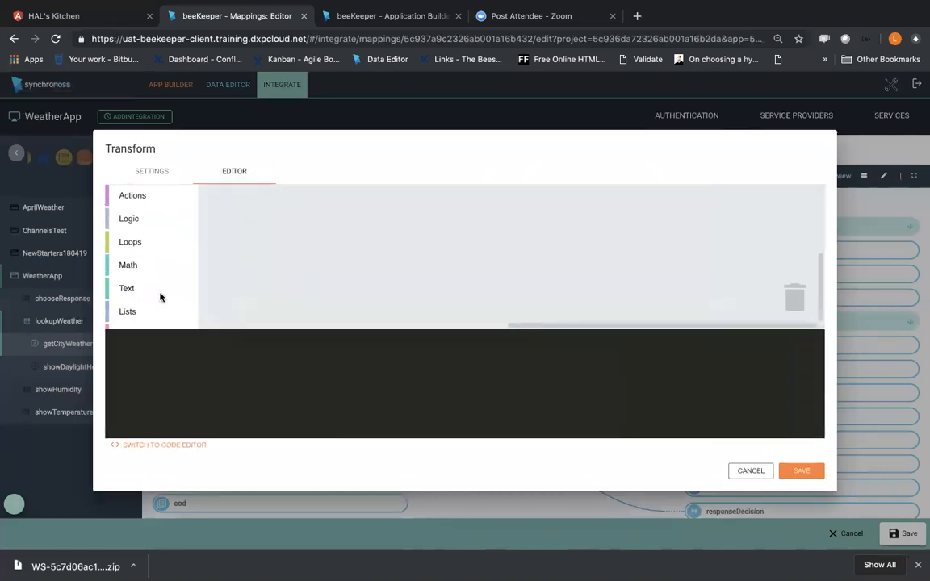
{"action": "scroll", "coordinate": [160, 297], "scroll_direction": "down", "scroll_amount": 5}
{"action": "left_click", "coordinate": [175, 317]}
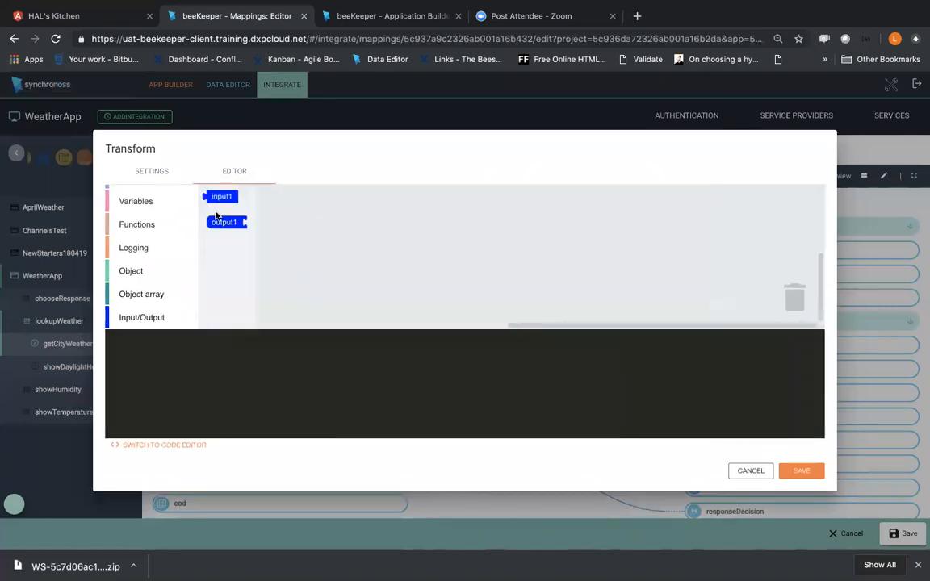
{"action": "left_click_drag", "start_coordinate": [222, 198], "coordinate": [456, 248]}
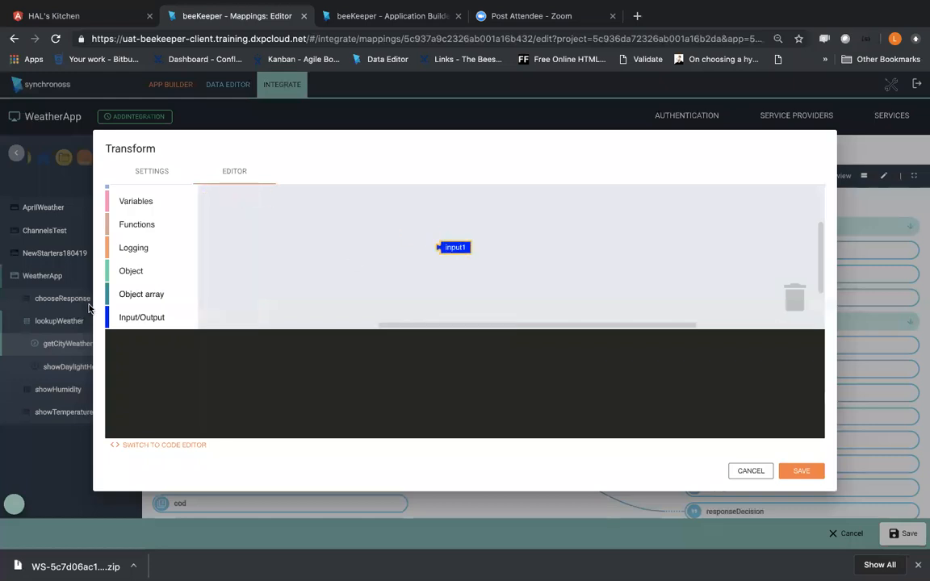
{"action": "left_click", "coordinate": [138, 317]}
{"action": "left_click_drag", "start_coordinate": [216, 220], "coordinate": [333, 267]}
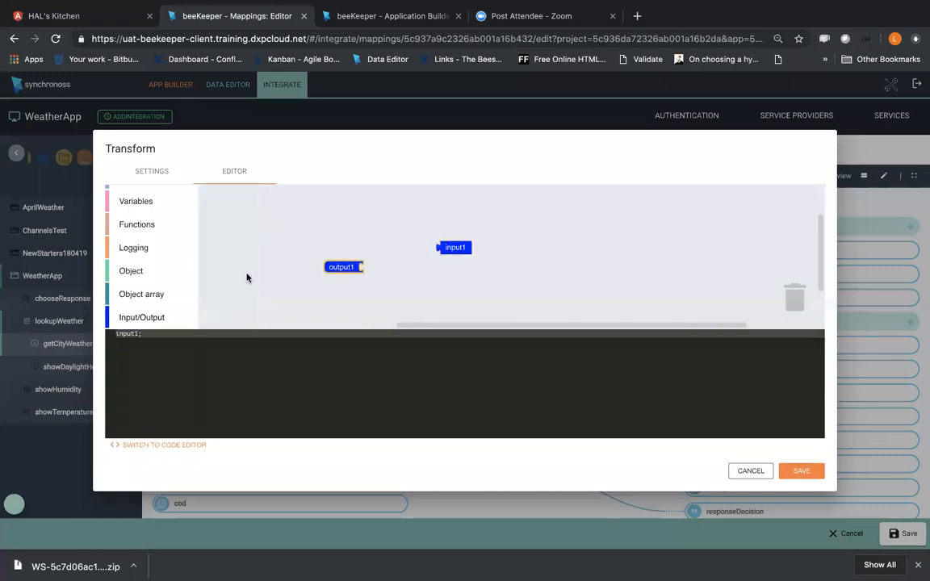
Step: Insert a change-case text block between the output1 and input1 blocks and set it to lower case
{"action": "scroll", "coordinate": [145, 250], "scroll_direction": "up", "scroll_amount": 5}
{"action": "left_click", "coordinate": [126, 289]}
{"action": "scroll", "coordinate": [336, 262], "scroll_direction": "down", "scroll_amount": 5}
{"action": "left_click_drag", "start_coordinate": [265, 266], "coordinate": [472, 271]}
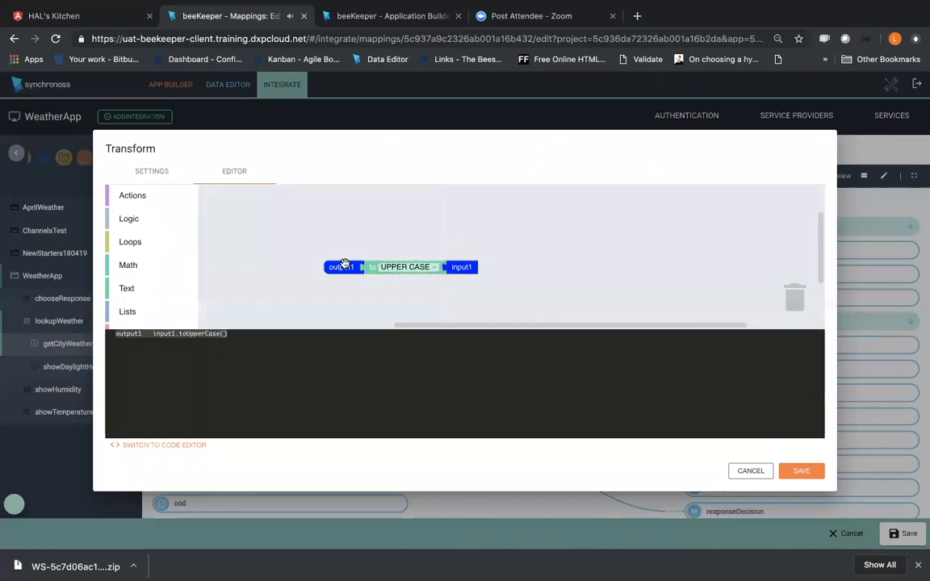
{"action": "left_click", "coordinate": [412, 268]}
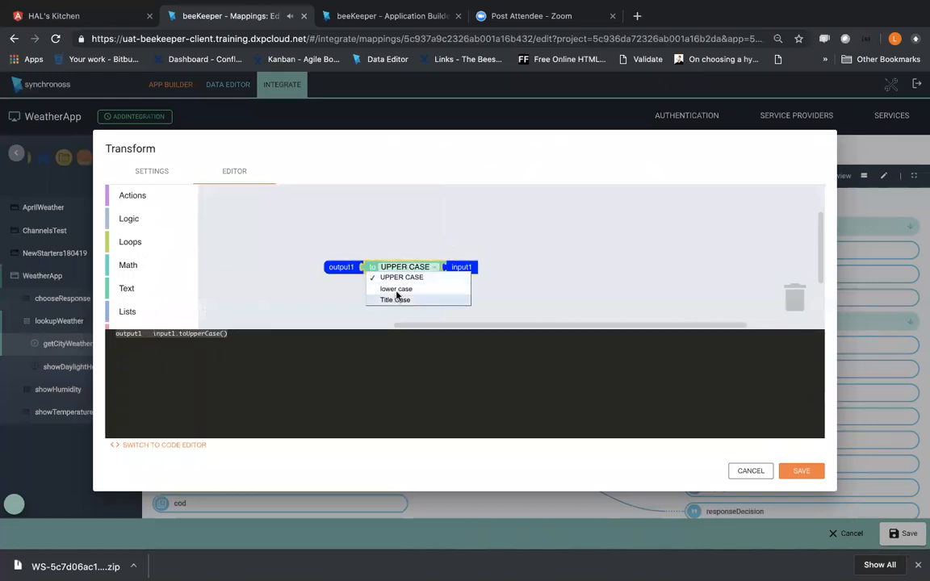
{"action": "left_click", "coordinate": [396, 290]}
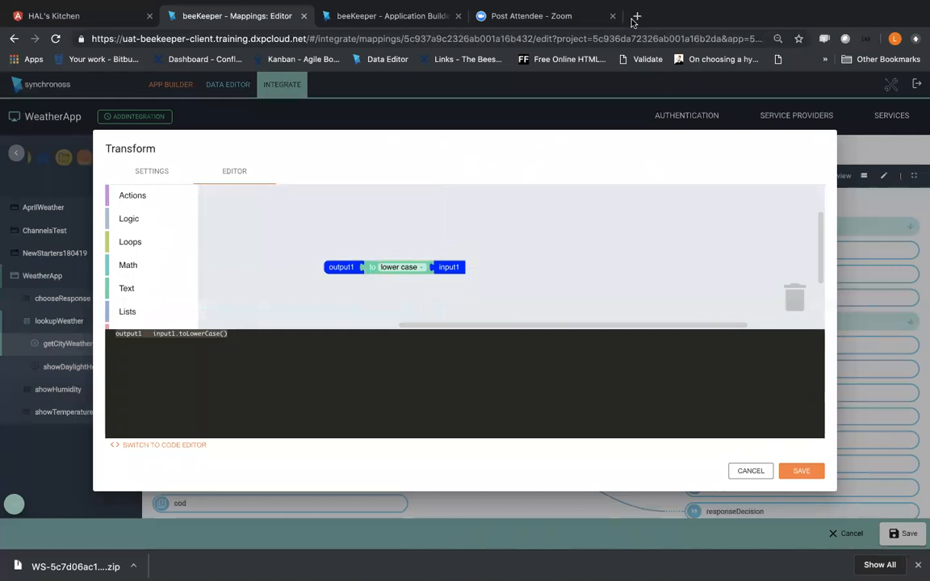
Step: Switch to a new browser tab and examine the country value in OpenWeatherMap's sample current weather response for London
{"action": "left_click", "coordinate": [635, 17]}
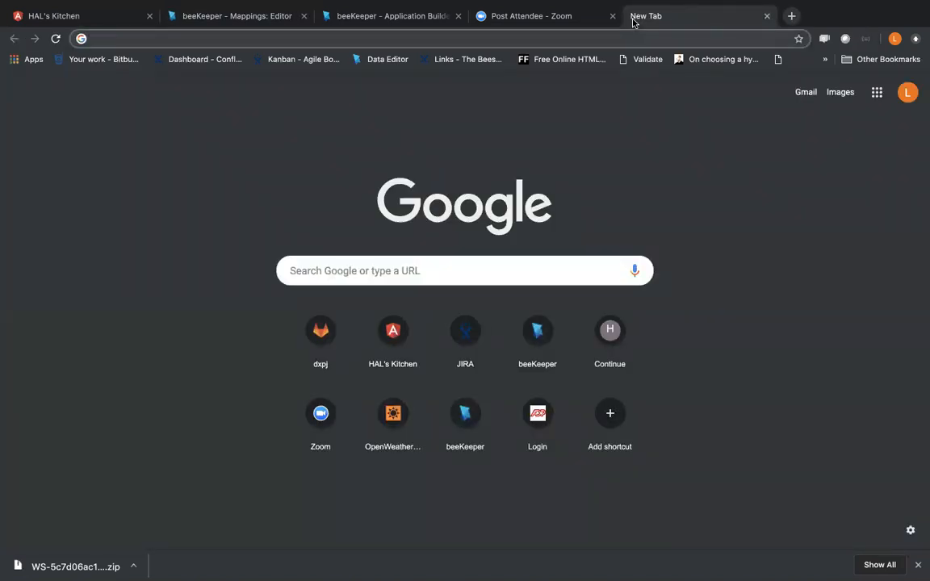
{"action": "type", "text": "op"}
{"action": "key", "text": "Return"}
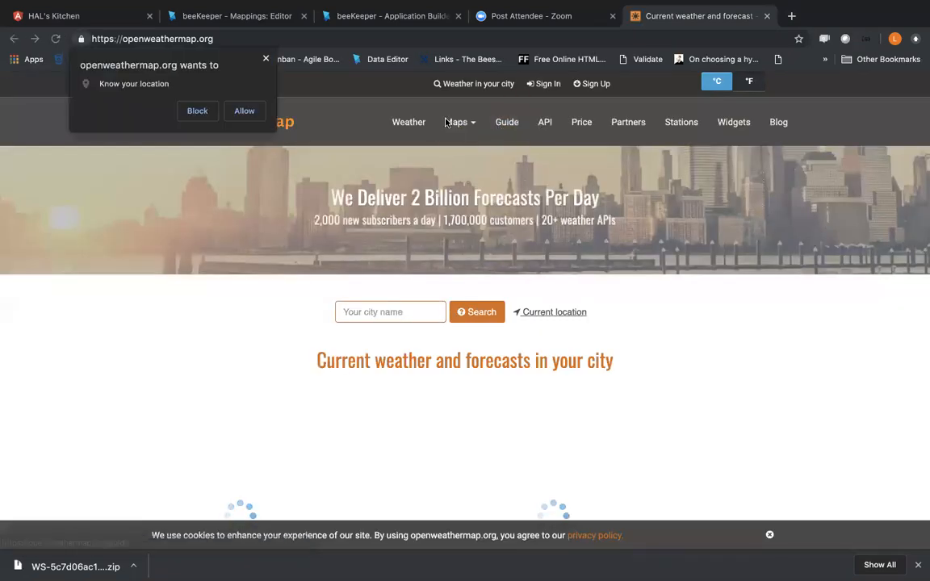
{"action": "left_click", "coordinate": [266, 59]}
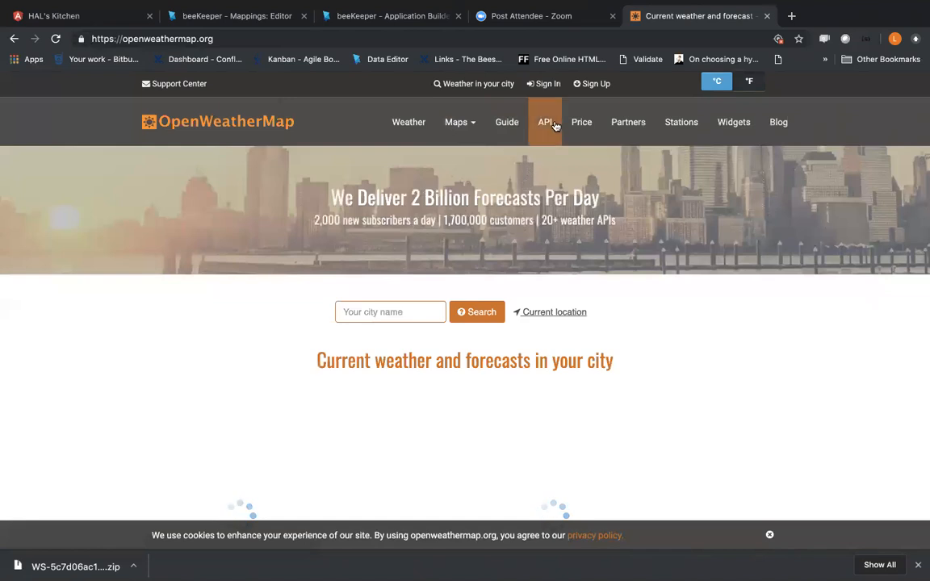
{"action": "left_click", "coordinate": [555, 126]}
{"action": "scroll", "coordinate": [241, 291], "scroll_direction": "down", "scroll_amount": 2}
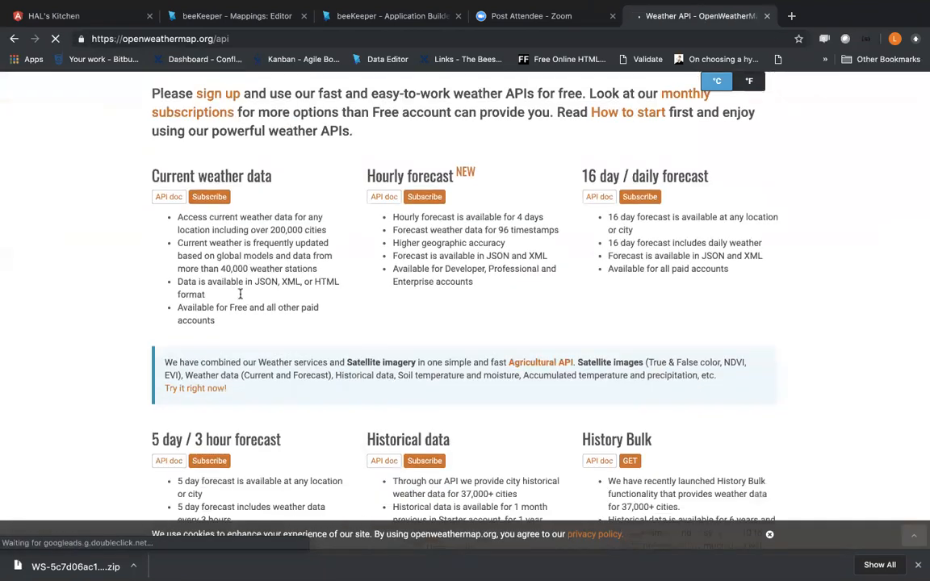
{"action": "left_click", "coordinate": [169, 196]}
{"action": "scroll", "coordinate": [226, 326], "scroll_direction": "down", "scroll_amount": 5}
{"action": "left_click", "coordinate": [223, 358]}
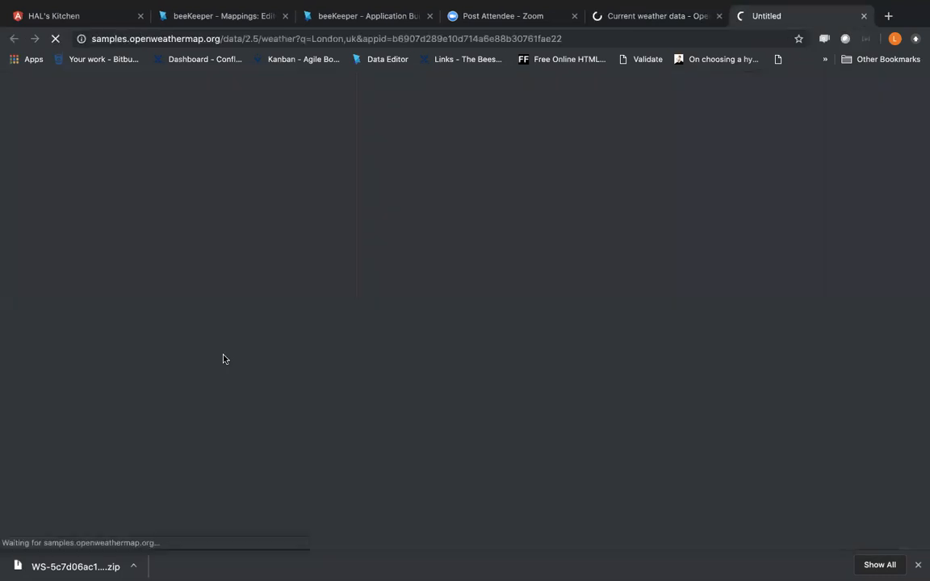
{"action": "scroll", "coordinate": [224, 363], "scroll_direction": "down", "scroll_amount": 5}
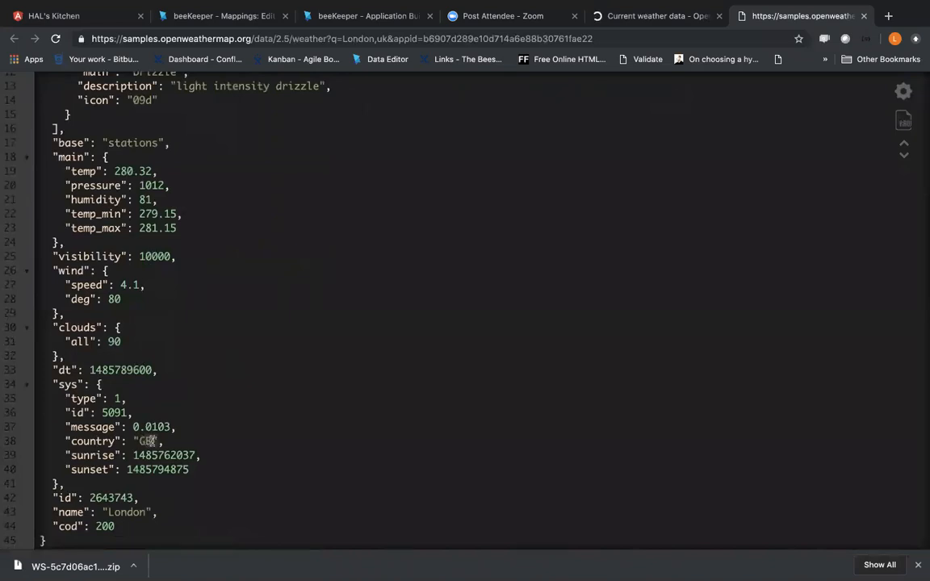
Step: Return to the beeKeeper mapping editor, save the Country transform and apply it to the responseDecision mapping
{"action": "left_click", "coordinate": [222, 17]}
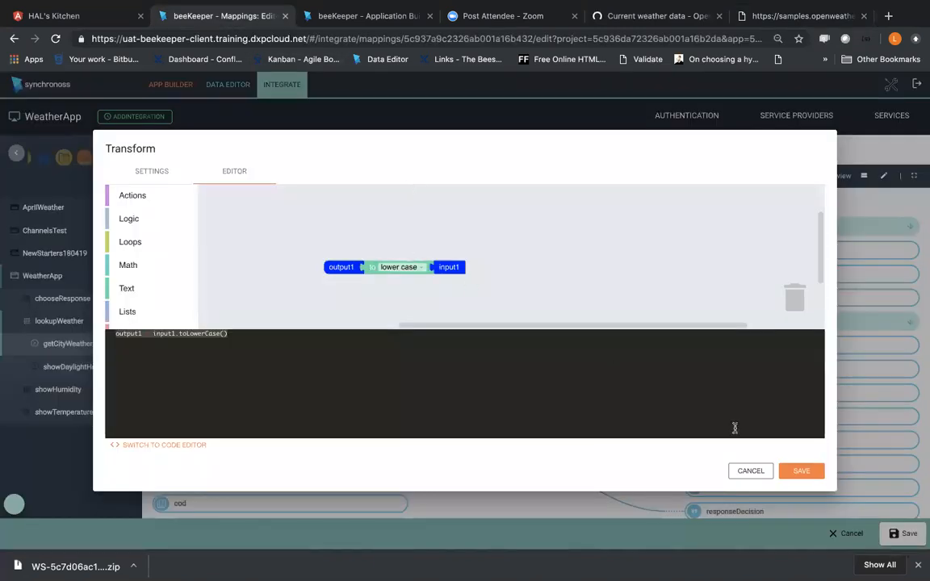
{"action": "left_click", "coordinate": [799, 469]}
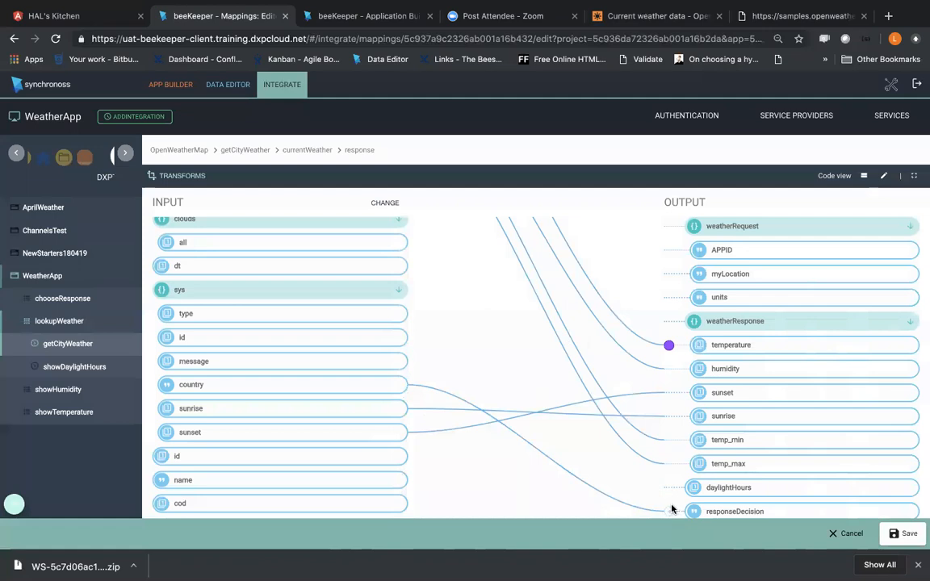
{"action": "scroll", "coordinate": [669, 517], "scroll_direction": "down", "scroll_amount": 1}
{"action": "scroll", "coordinate": [830, 387], "scroll_direction": "down", "scroll_amount": 3}
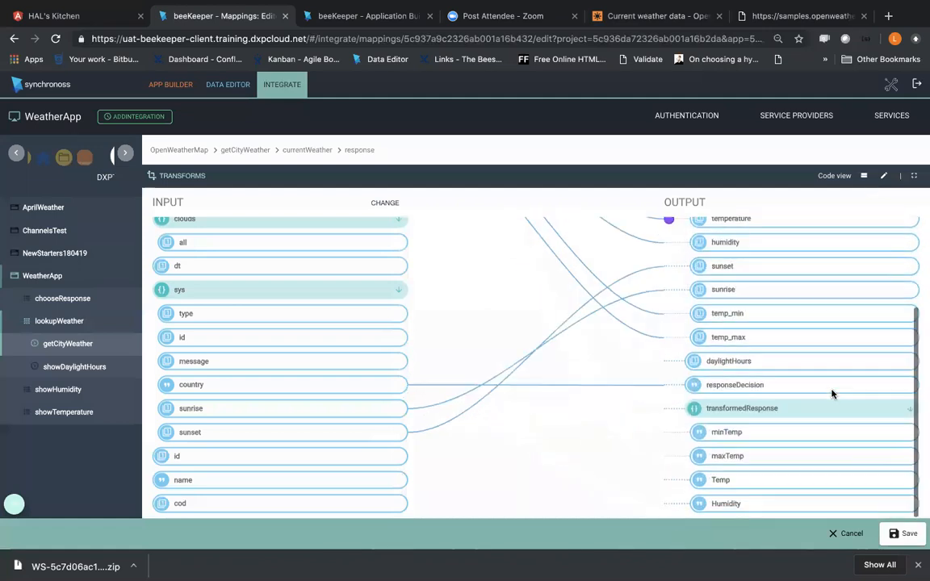
{"action": "left_click", "coordinate": [668, 387]}
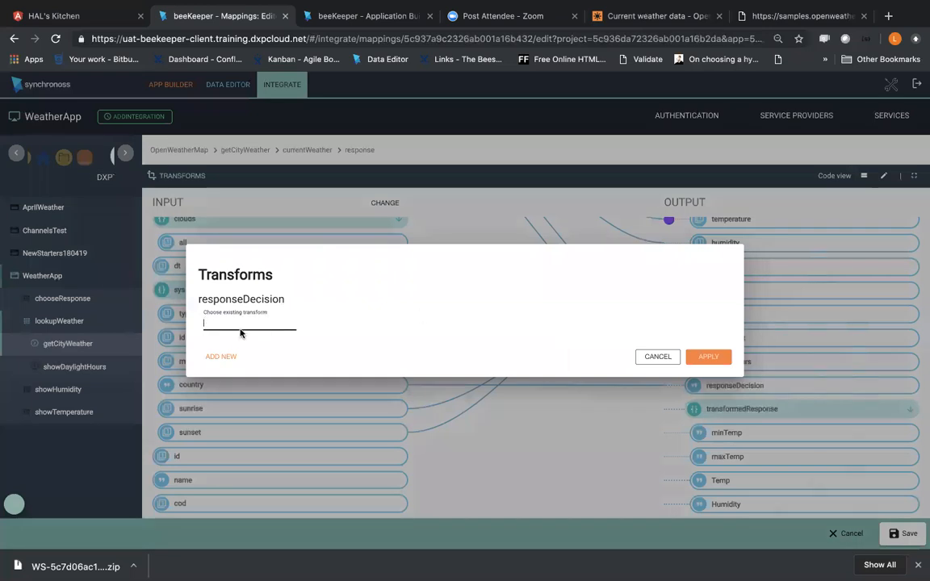
{"action": "left_click", "coordinate": [241, 326]}
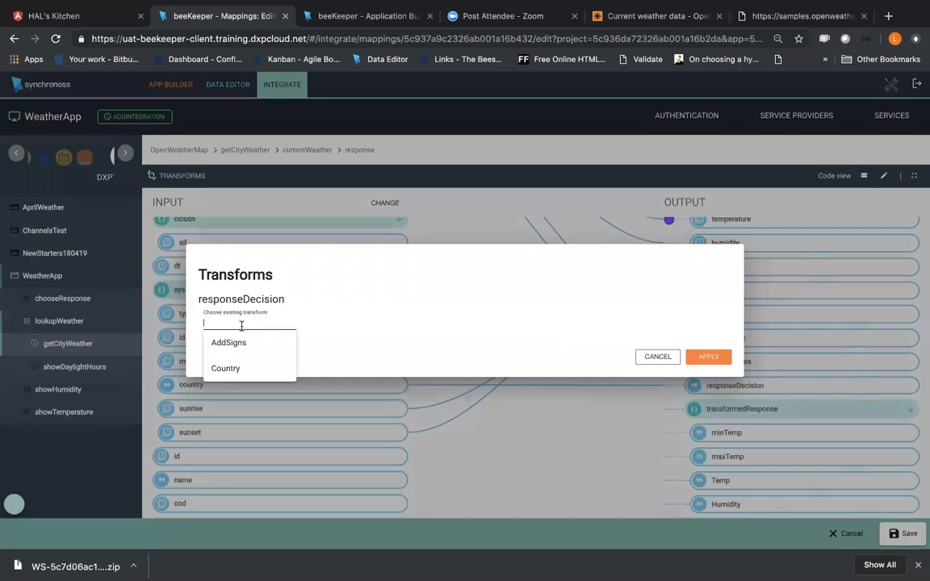
{"action": "left_click", "coordinate": [229, 369]}
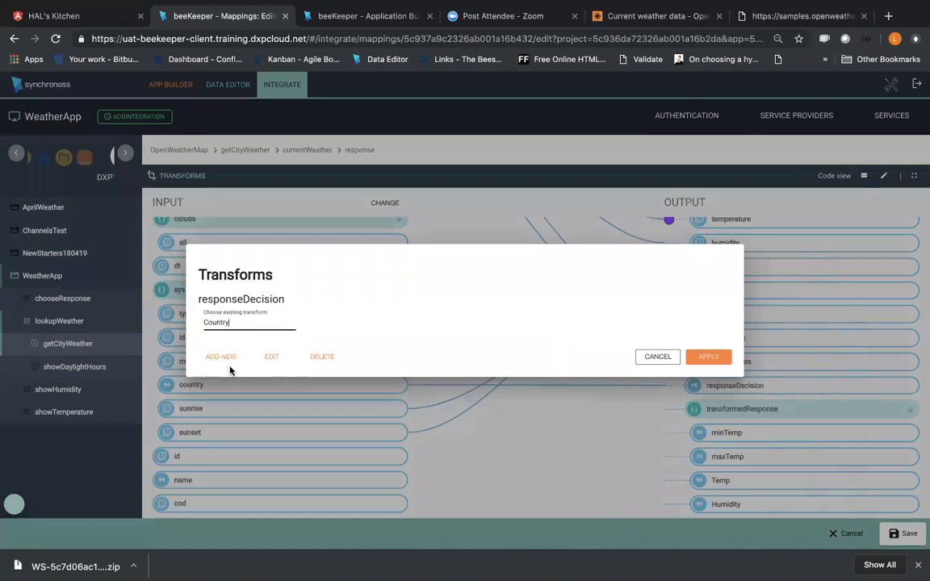
{"action": "left_click", "coordinate": [711, 356]}
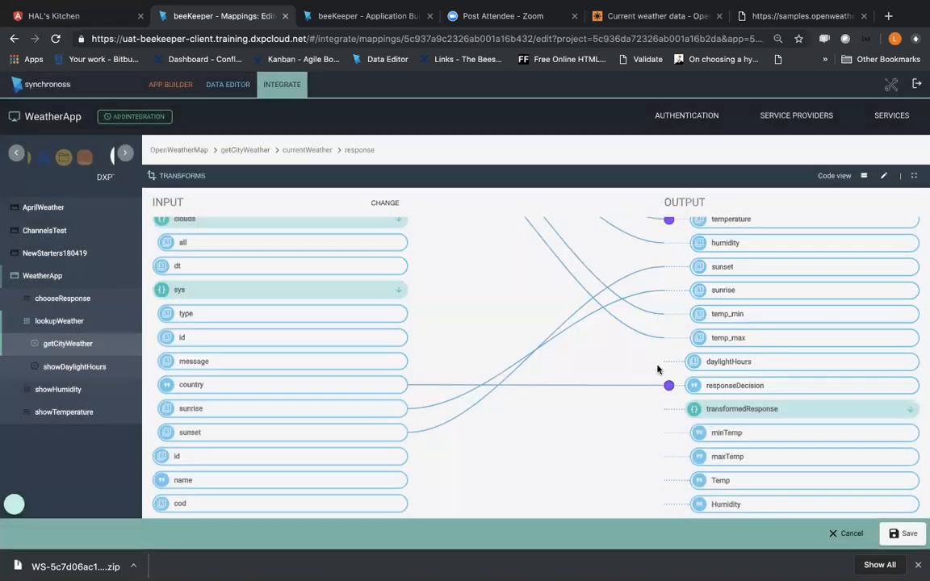
Step: Configure responseDecision's Country transform with sys.country as input1 and output1 as output, and save the mapping
{"action": "left_click", "coordinate": [671, 388]}
{"action": "left_click", "coordinate": [511, 313]}
{"action": "left_click", "coordinate": [399, 352]}
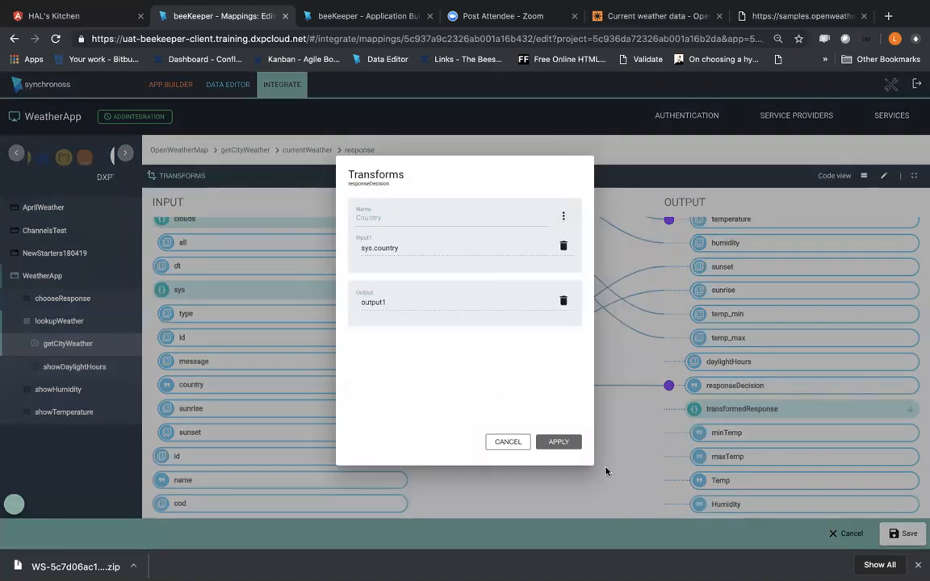
{"action": "left_click", "coordinate": [559, 442]}
{"action": "left_click", "coordinate": [901, 536]}
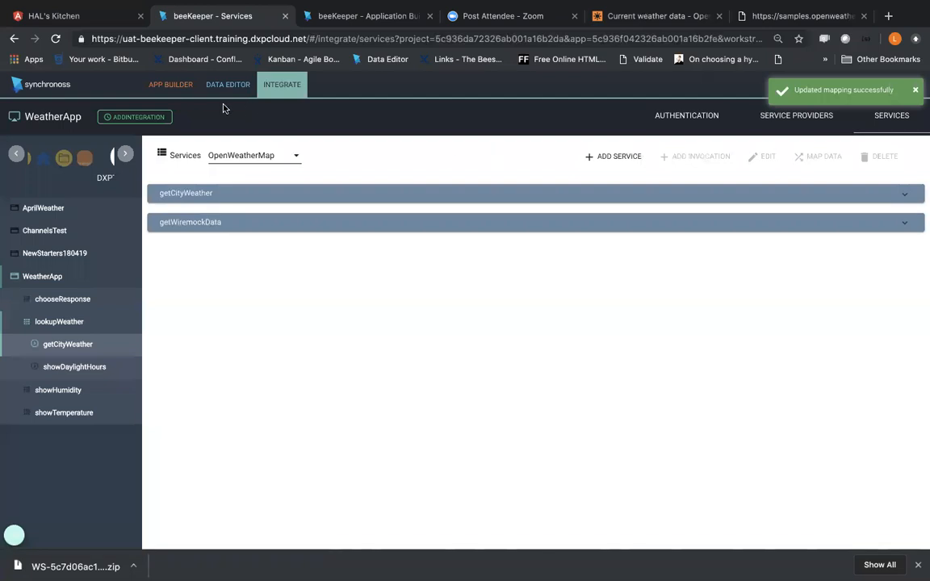
Step: Preview WeatherApp's lookupWeather feature and submit getCityWeather with location London and Metric units
{"action": "left_click", "coordinate": [171, 85]}
{"action": "left_click", "coordinate": [824, 119]}
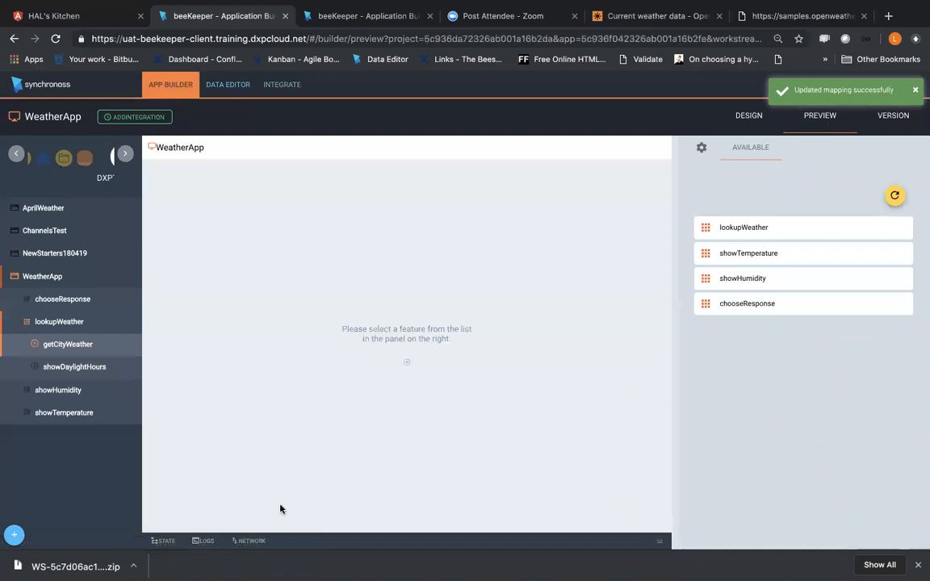
{"action": "left_click", "coordinate": [764, 226]}
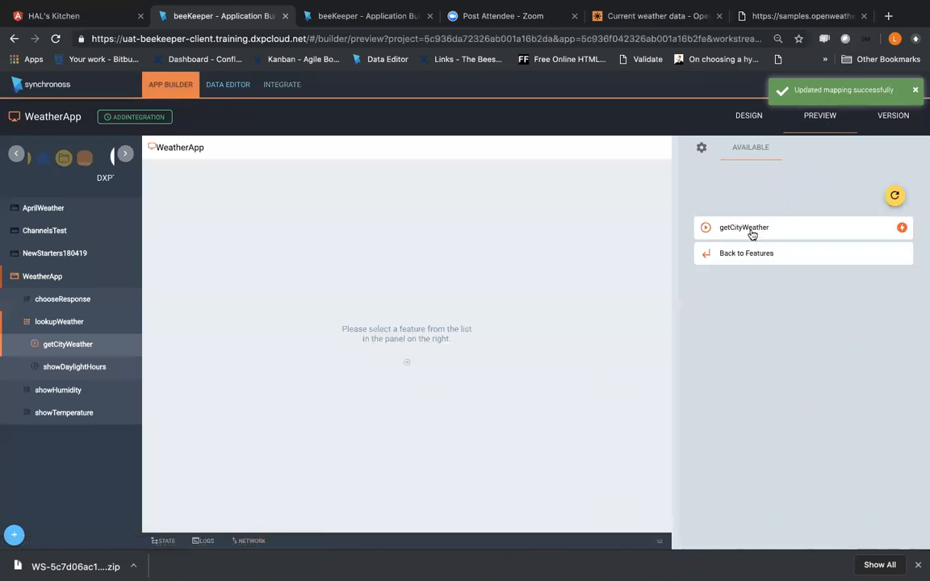
{"action": "left_click", "coordinate": [751, 230]}
{"action": "left_click", "coordinate": [771, 325]}
{"action": "left_click", "coordinate": [767, 347]}
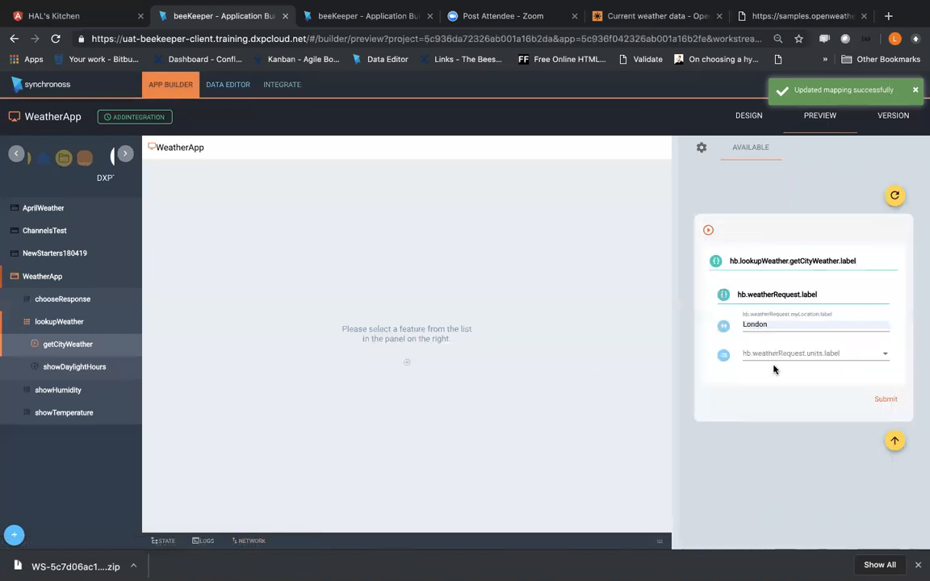
{"action": "left_click", "coordinate": [773, 367]}
{"action": "left_click", "coordinate": [759, 355]}
{"action": "left_click", "coordinate": [886, 402]}
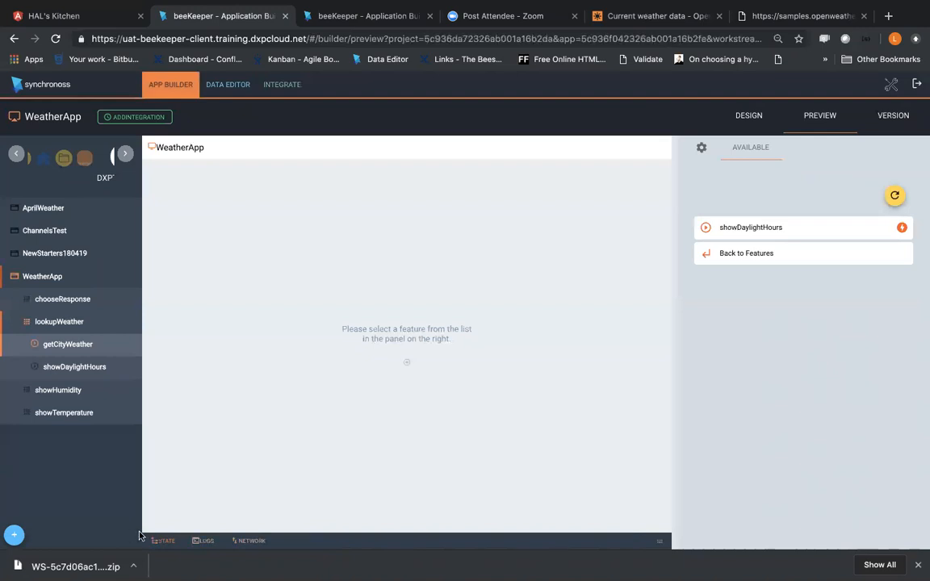
Step: Examine responseDecision in the preview's state data and compare it with the country value in OpenWeatherMap's sample response
{"action": "left_click_drag", "start_coordinate": [663, 529], "coordinate": [673, 356]}
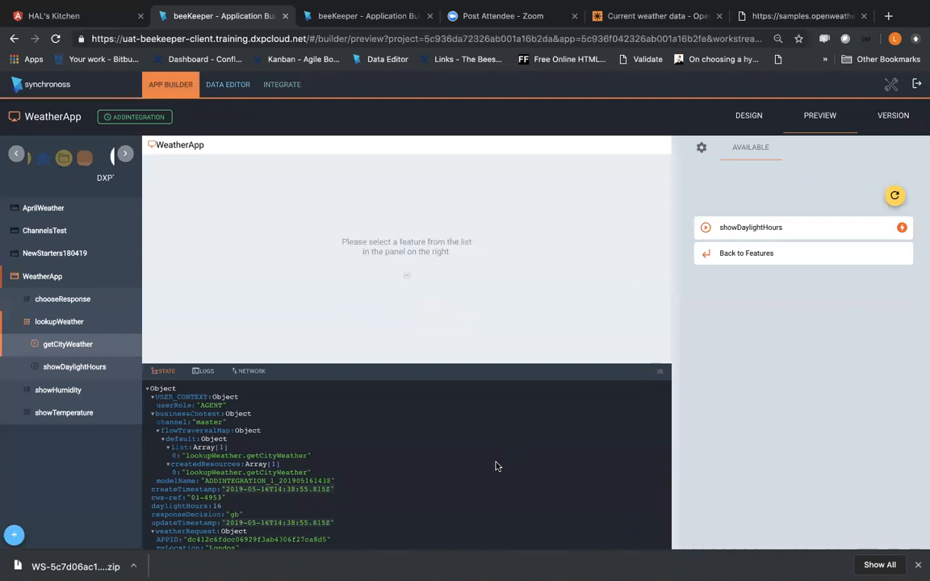
{"action": "scroll", "coordinate": [297, 511], "scroll_direction": "down", "scroll_amount": 3}
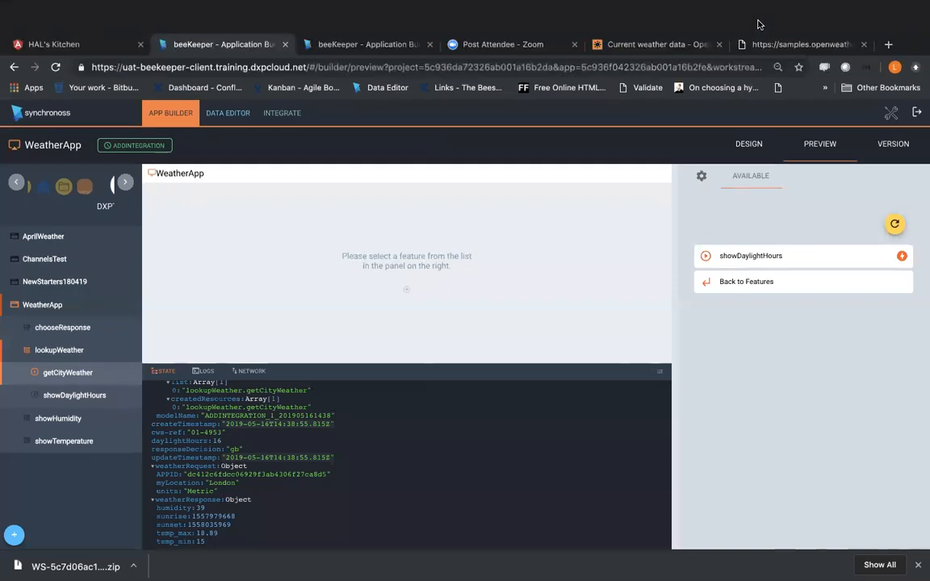
{"action": "left_click", "coordinate": [799, 16]}
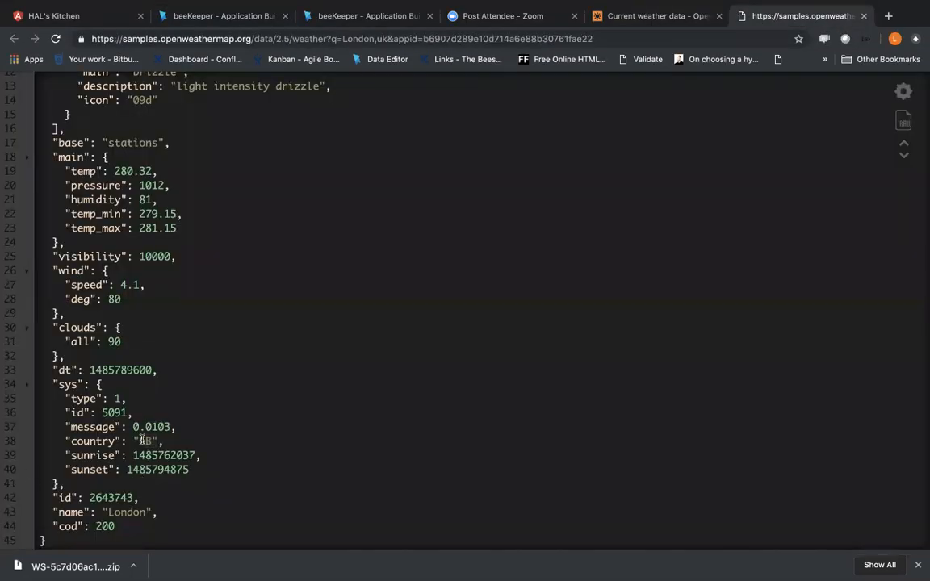
{"action": "left_click_drag", "start_coordinate": [138, 442], "coordinate": [158, 445]}
{"action": "left_click", "coordinate": [251, 51]}
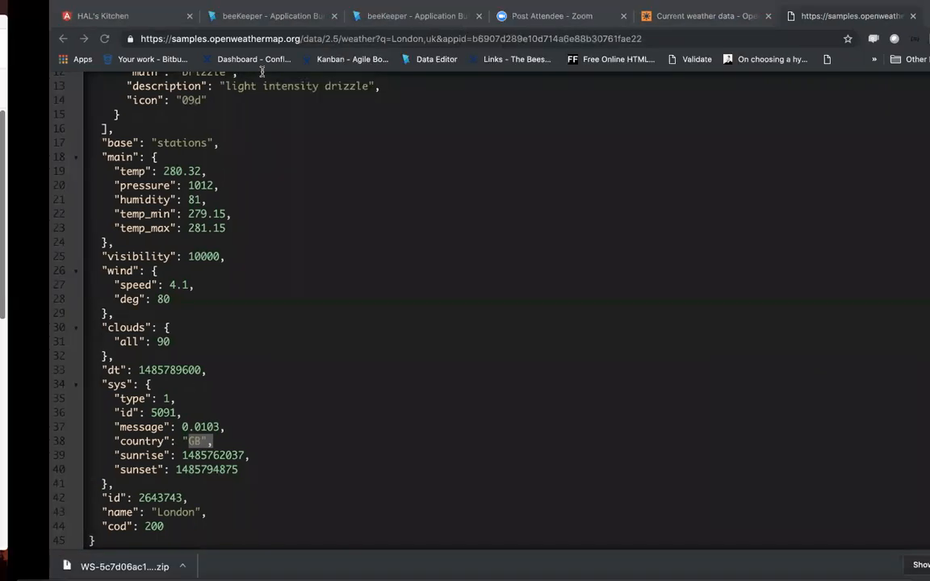
{"action": "left_click", "coordinate": [241, 18]}
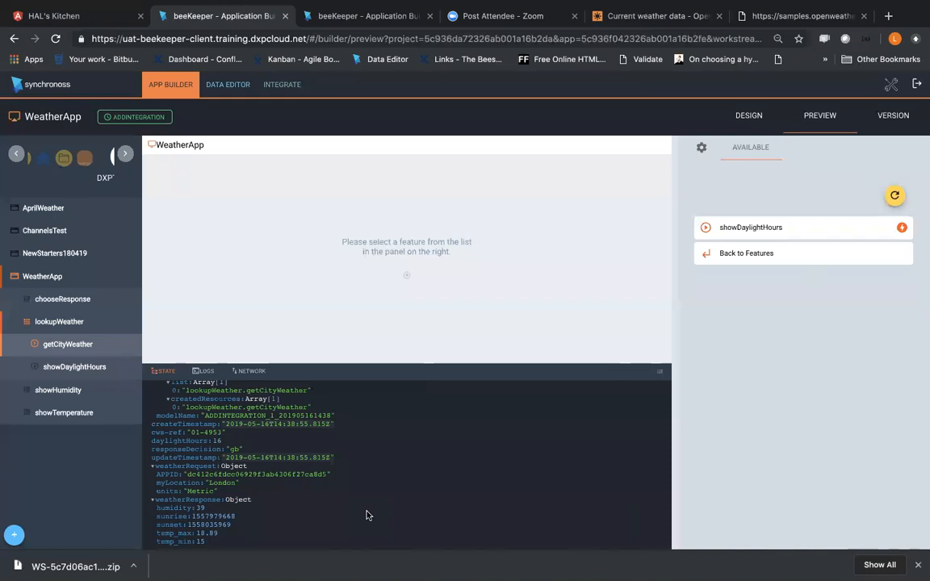
Step: Reopen the response mapping of getCityWeather's currentWeather invocation for editing
{"action": "left_click", "coordinate": [282, 85]}
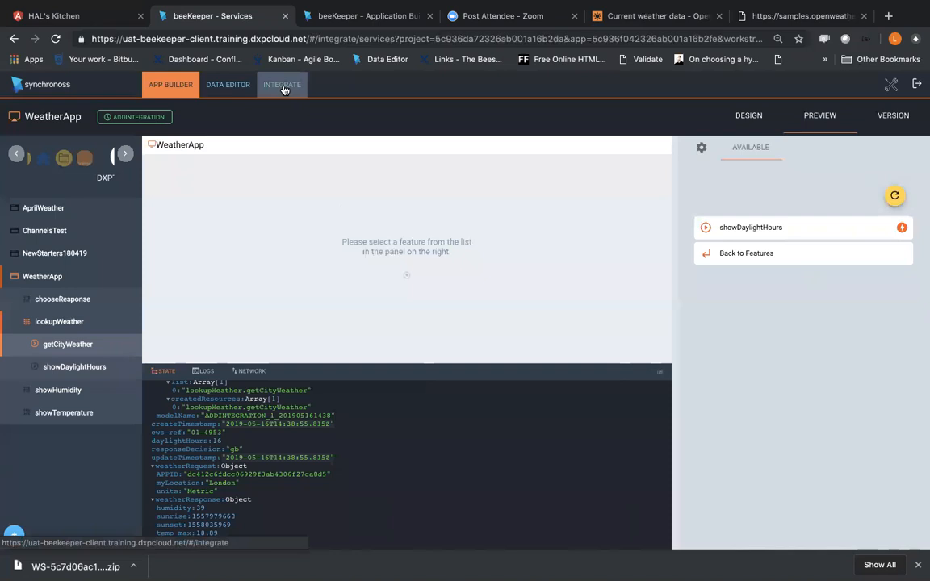
{"action": "left_click", "coordinate": [904, 195]}
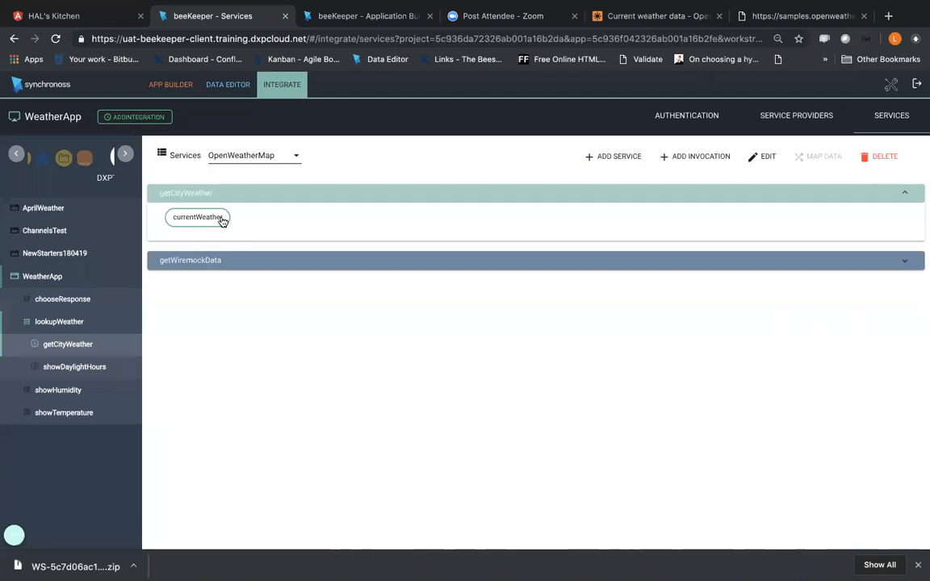
{"action": "left_click", "coordinate": [225, 220]}
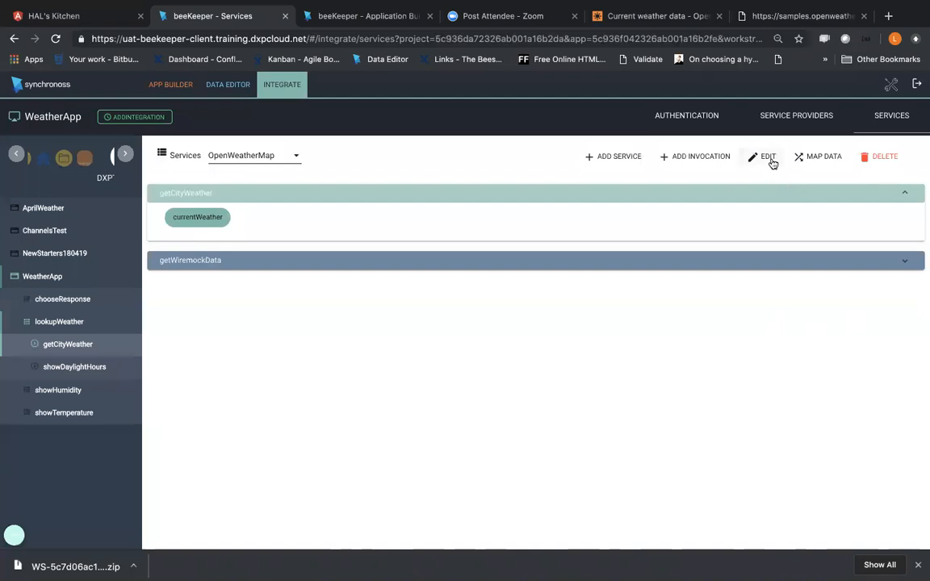
{"action": "left_click", "coordinate": [815, 156]}
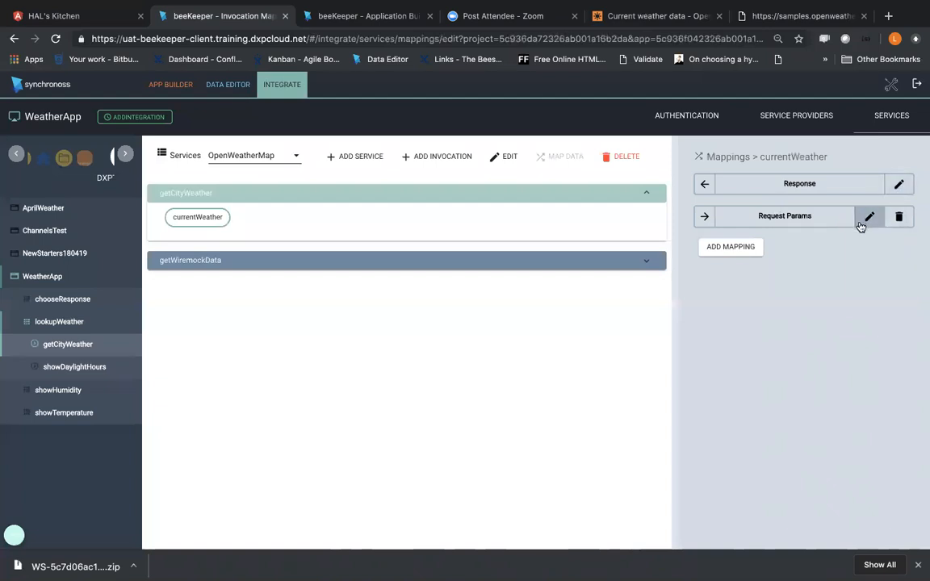
{"action": "left_click", "coordinate": [898, 185]}
{"action": "scroll", "coordinate": [328, 413], "scroll_direction": "down", "scroll_amount": 10}
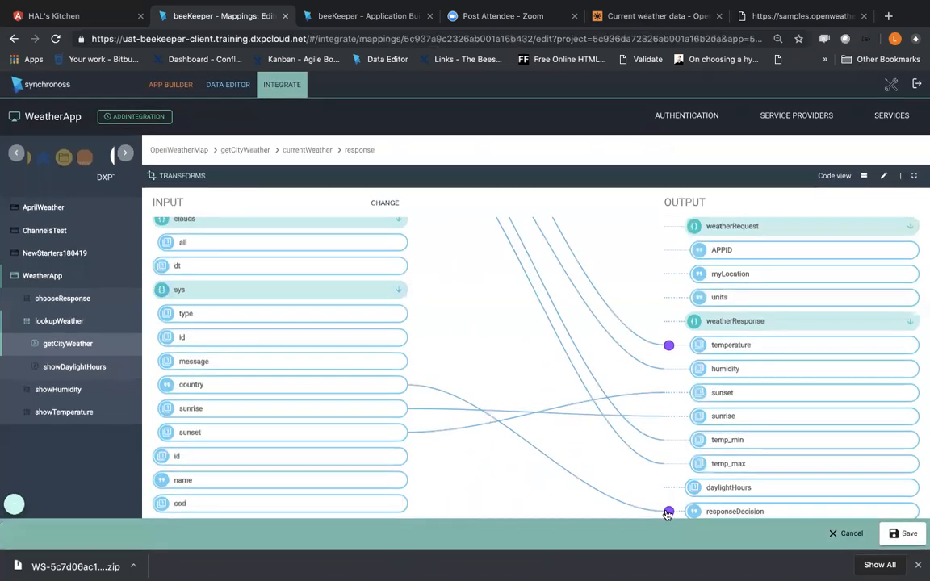
Step: Delete the Country transform from responseDecision and remove its link from country
{"action": "left_click", "coordinate": [600, 464]}
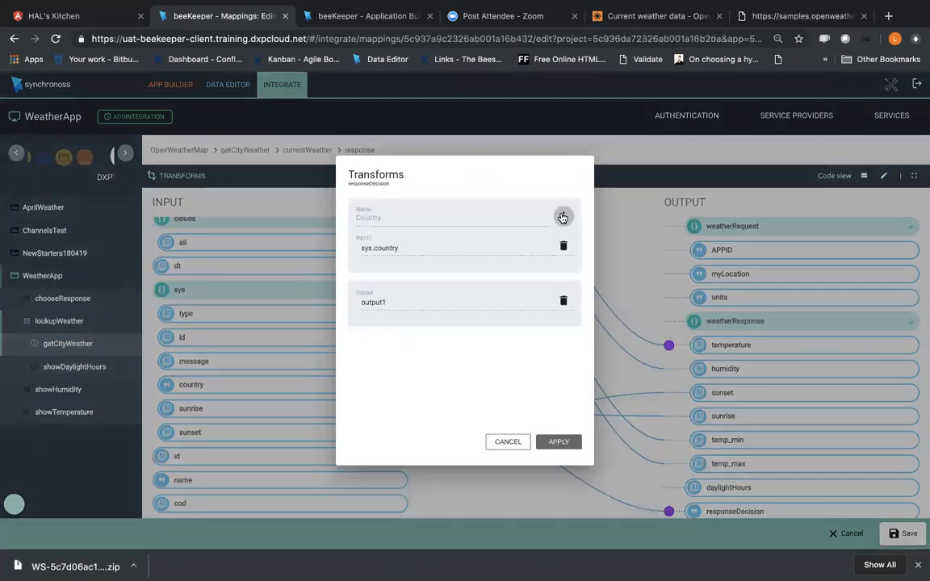
{"action": "left_click", "coordinate": [563, 218]}
{"action": "left_click", "coordinate": [573, 241]}
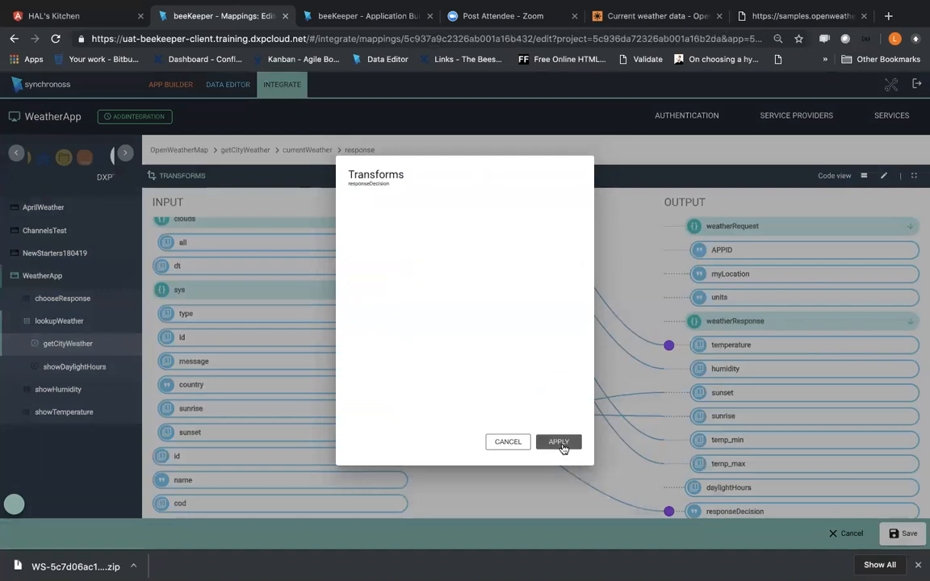
{"action": "left_click", "coordinate": [559, 443]}
{"action": "left_click", "coordinate": [497, 334]}
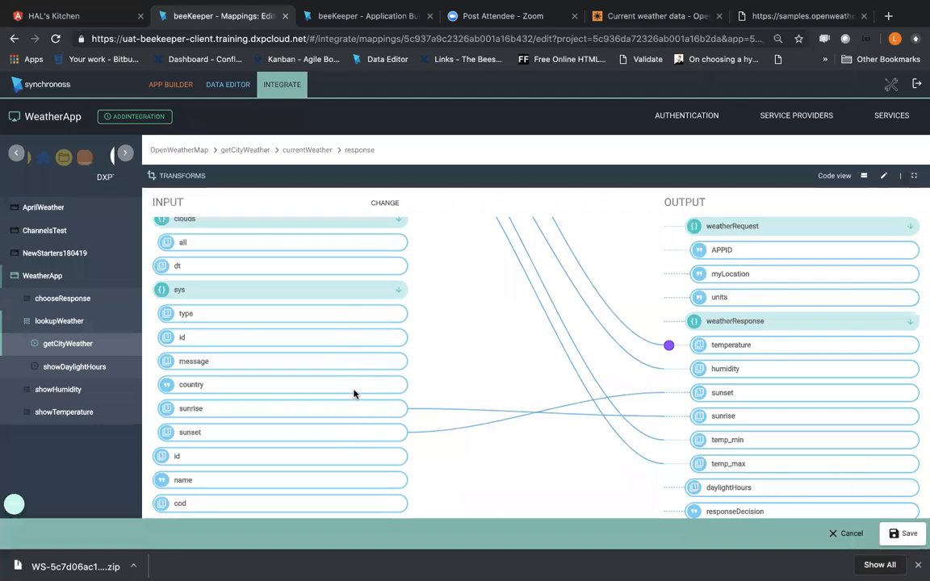
Step: Map country directly to responseDecision and try to map cod to responseDecision without a transform
{"action": "scroll", "coordinate": [352, 434], "scroll_direction": "up", "scroll_amount": 1}
{"action": "scroll", "coordinate": [352, 433], "scroll_direction": "down", "scroll_amount": 1}
{"action": "left_click_drag", "start_coordinate": [361, 386], "coordinate": [693, 432]}
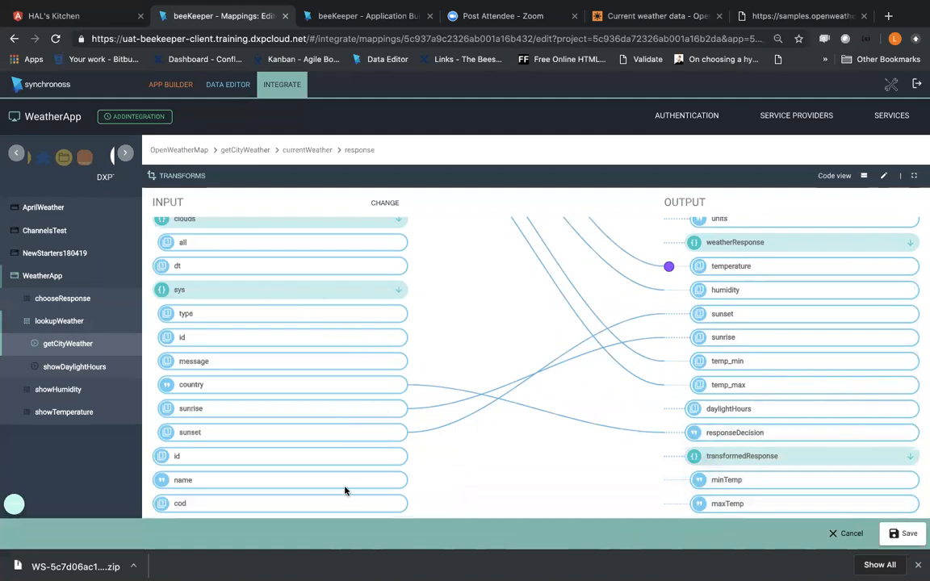
{"action": "left_click_drag", "start_coordinate": [357, 489], "coordinate": [680, 432]}
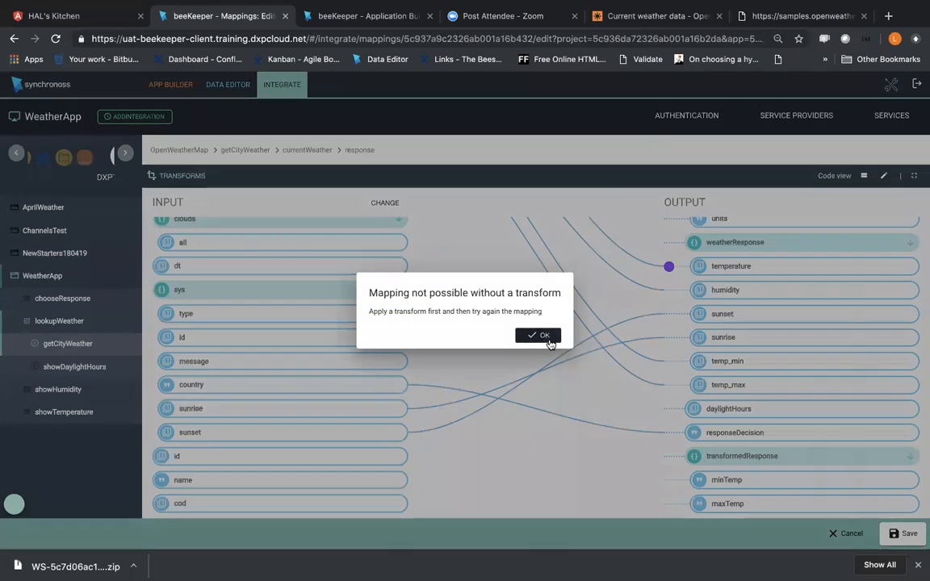
{"action": "left_click", "coordinate": [546, 340]}
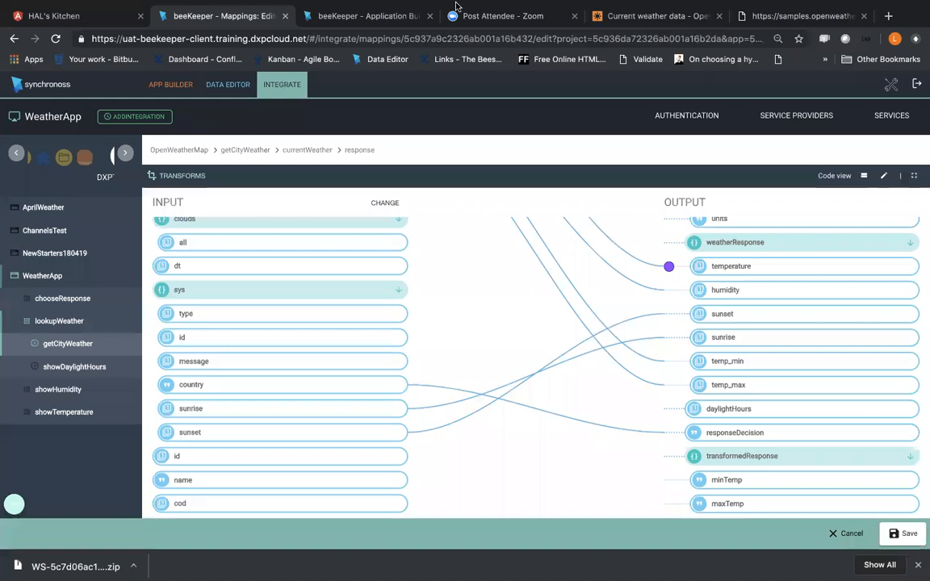
Step: Switch to Notes to check the training session's topic list, and return to the response mapping in the browser
{"action": "mouse_move", "coordinate": [408, 9]}
{"action": "key", "text": "ctrl+Right"}
{"action": "key", "text": "ctrl+Right"}
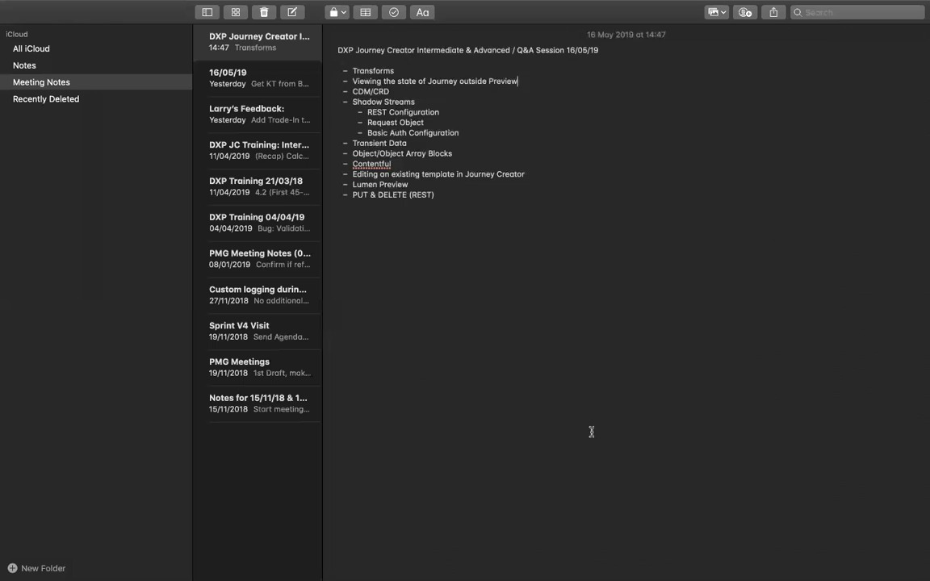
{"action": "key", "text": "ctrl+Left"}
{"action": "key", "text": "ctrl+Left"}
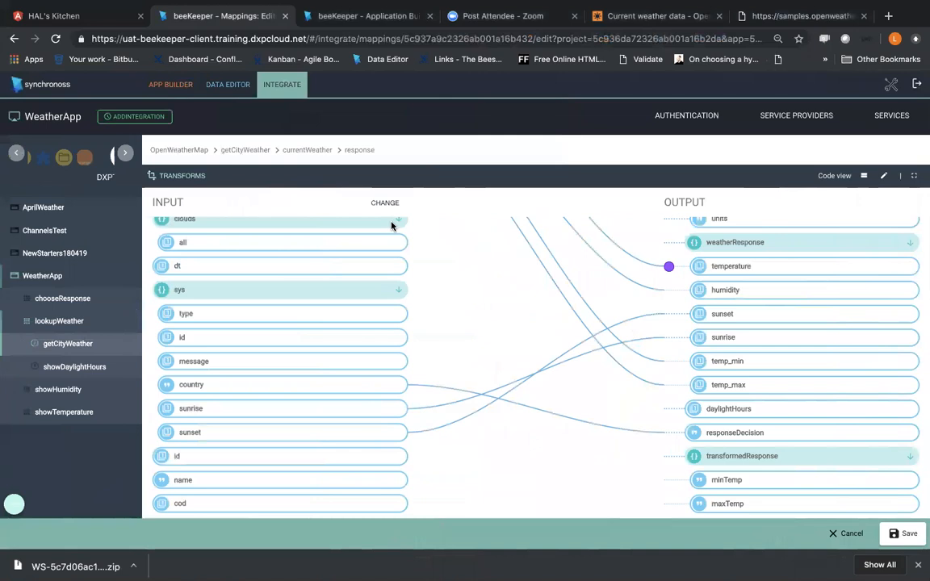
{"action": "left_click", "coordinate": [353, 85]}
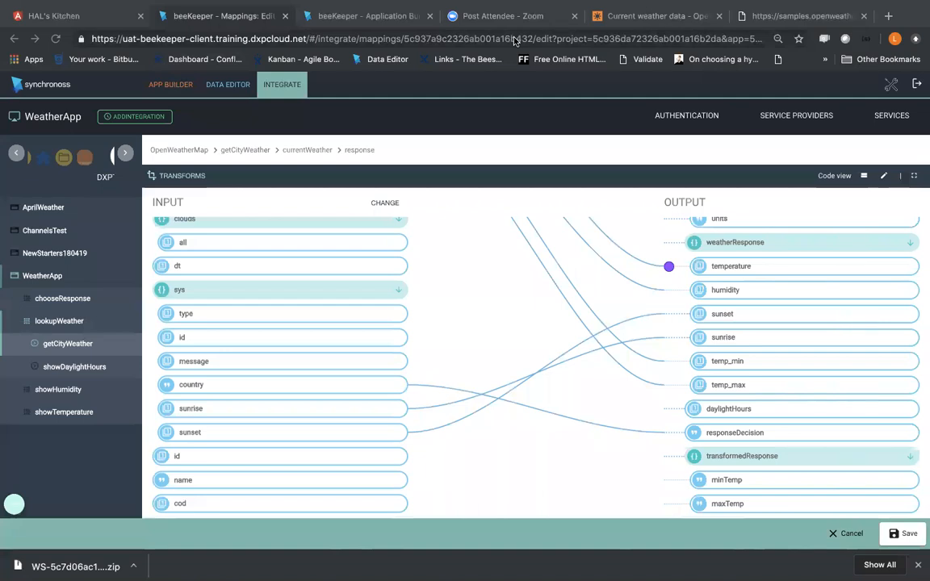
Step: Open the previously visited App Engine State page of app-engine-1001-sprint in a new browser tab
{"action": "left_click", "coordinate": [888, 18]}
{"action": "type", "text": "state"}
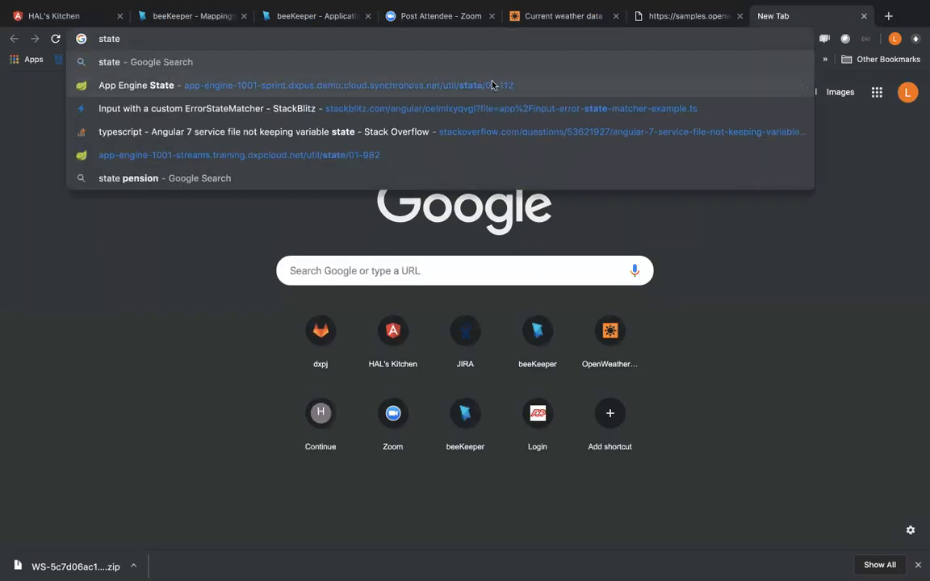
{"action": "left_click", "coordinate": [488, 85]}
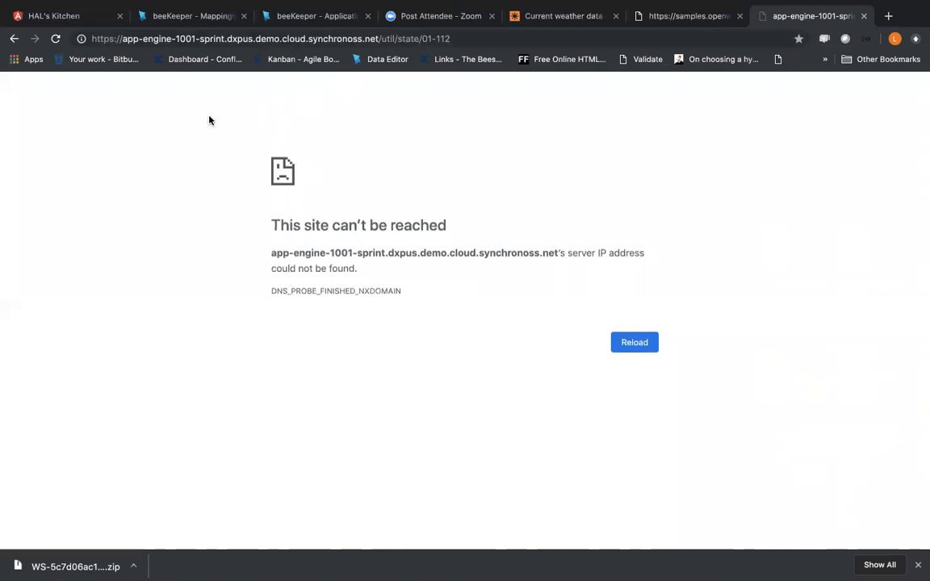
Step: Abandon the unsaved response mapping changes and open WeatherApp's preview with its network requests shown
{"action": "left_click", "coordinate": [193, 17]}
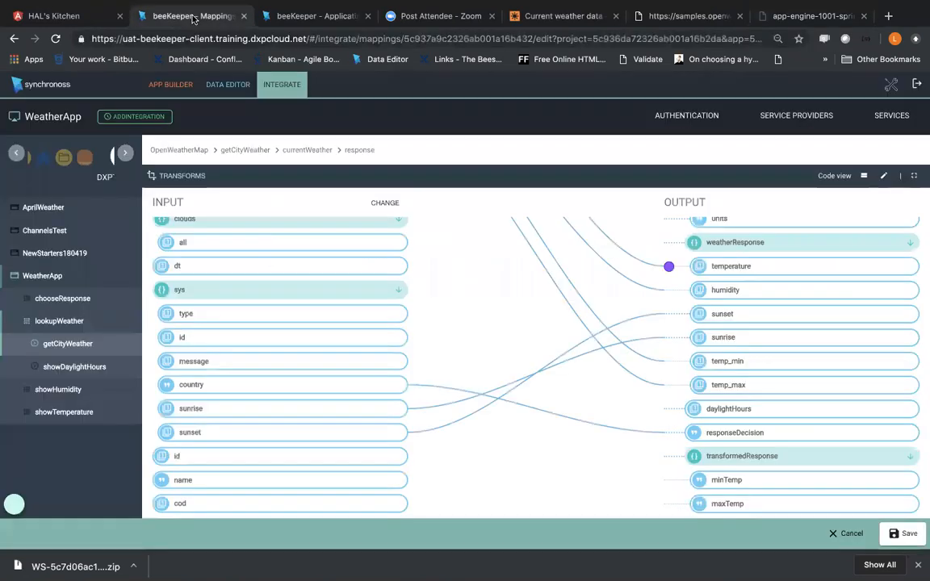
{"action": "left_click", "coordinate": [170, 84]}
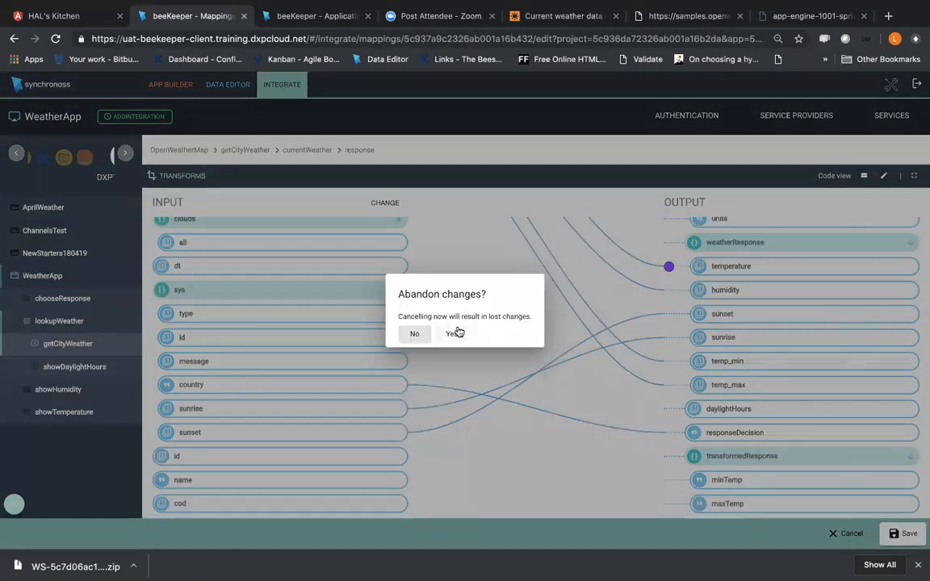
{"action": "left_click", "coordinate": [455, 333]}
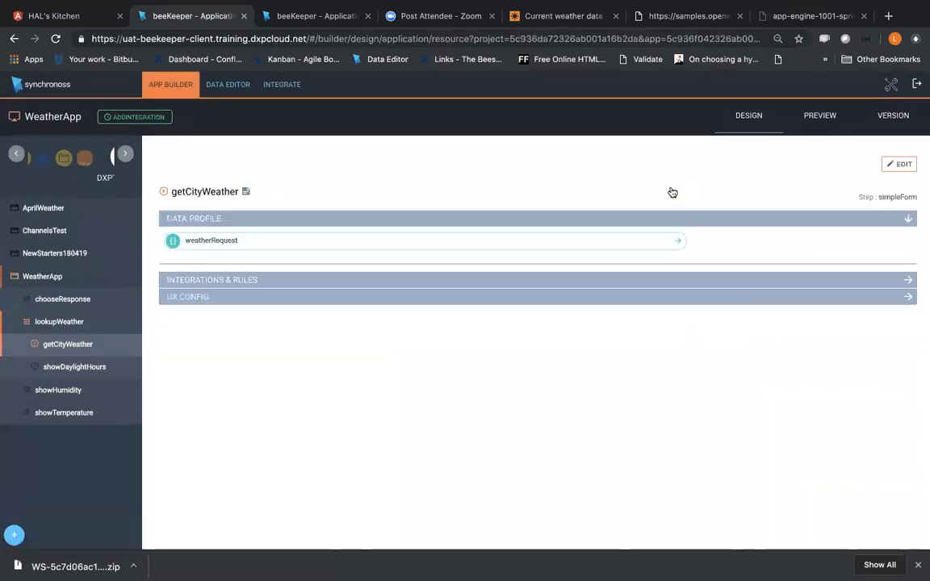
{"action": "left_click", "coordinate": [802, 116]}
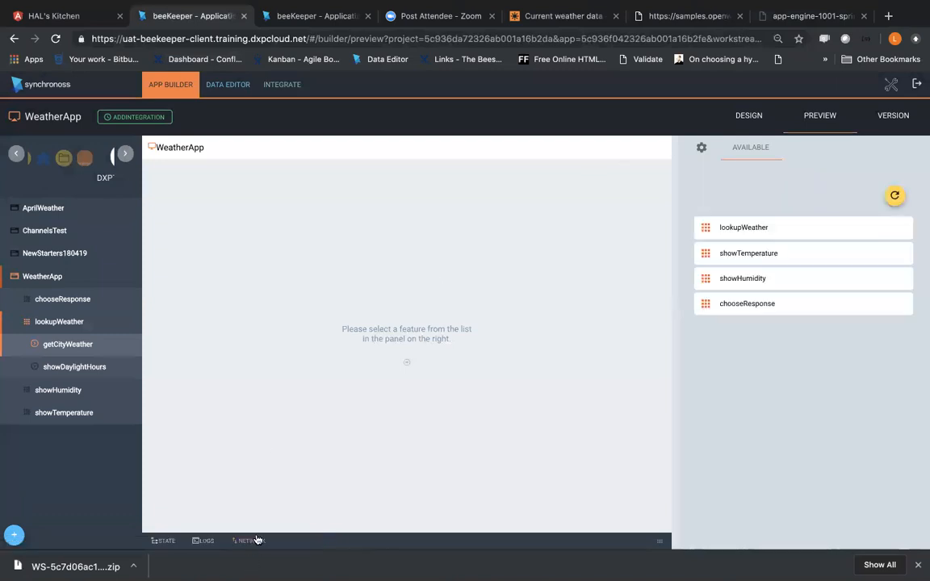
{"action": "left_click", "coordinate": [252, 540]}
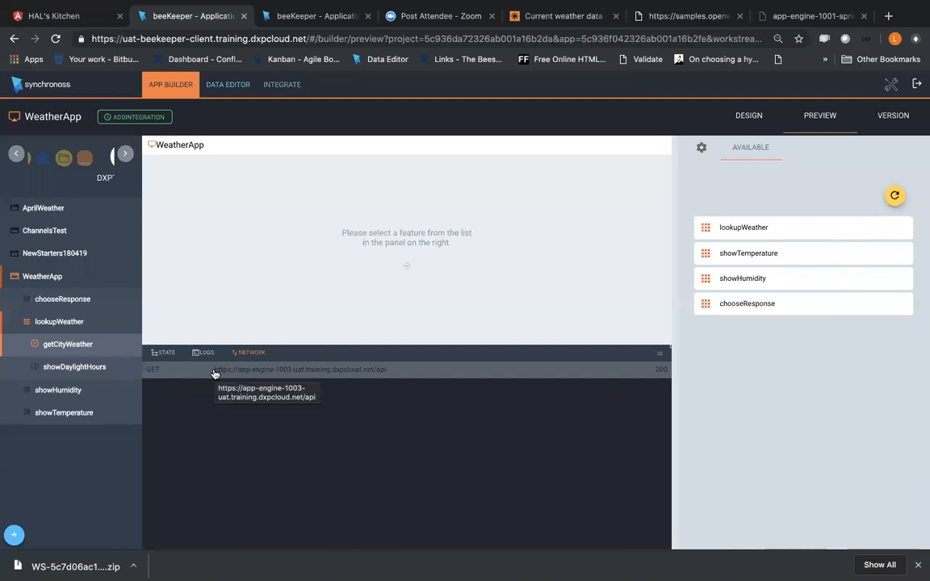
Step: Examine the state URL's engine number, util/state path and reference, comparing them with the HALSKITCHEN preview's network and state data
{"action": "left_click", "coordinate": [806, 20]}
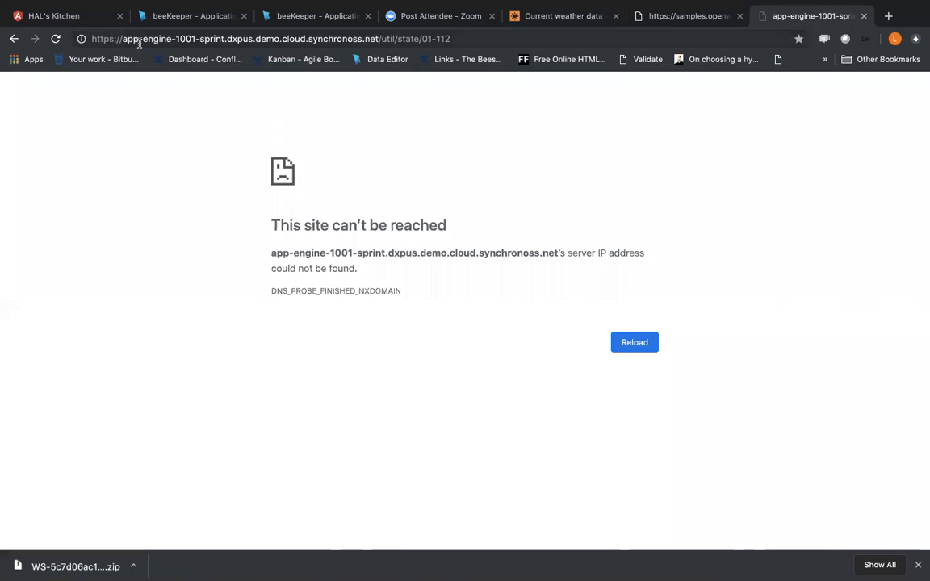
{"action": "left_click_drag", "start_coordinate": [121, 38], "coordinate": [175, 38]}
{"action": "left_click", "coordinate": [174, 38]}
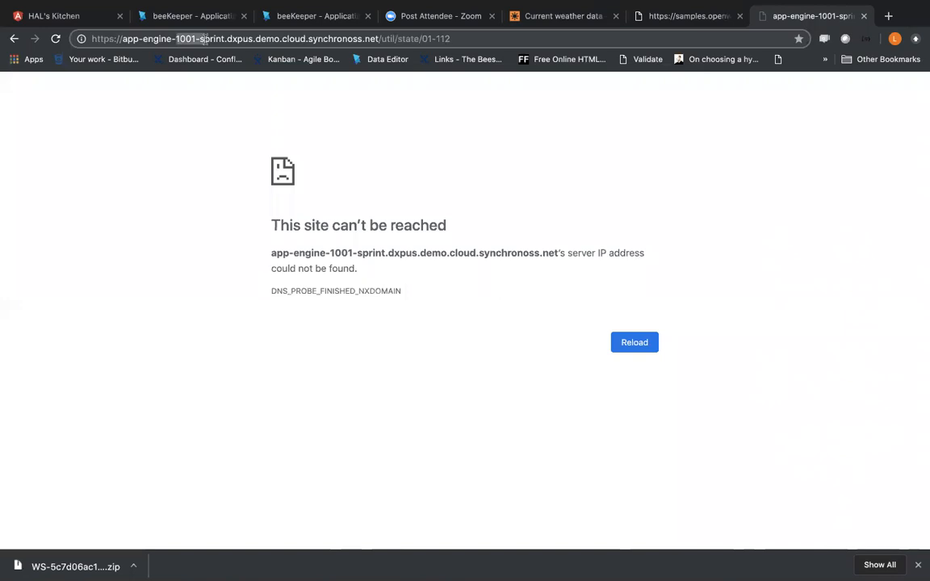
{"action": "left_click", "coordinate": [290, 22]}
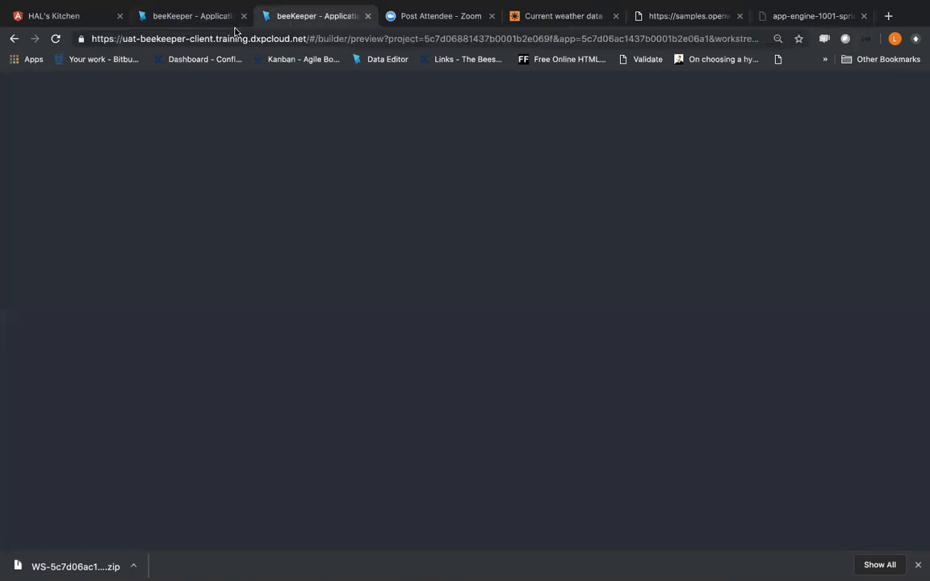
{"action": "left_click", "coordinate": [204, 351]}
{"action": "left_click", "coordinate": [251, 351]}
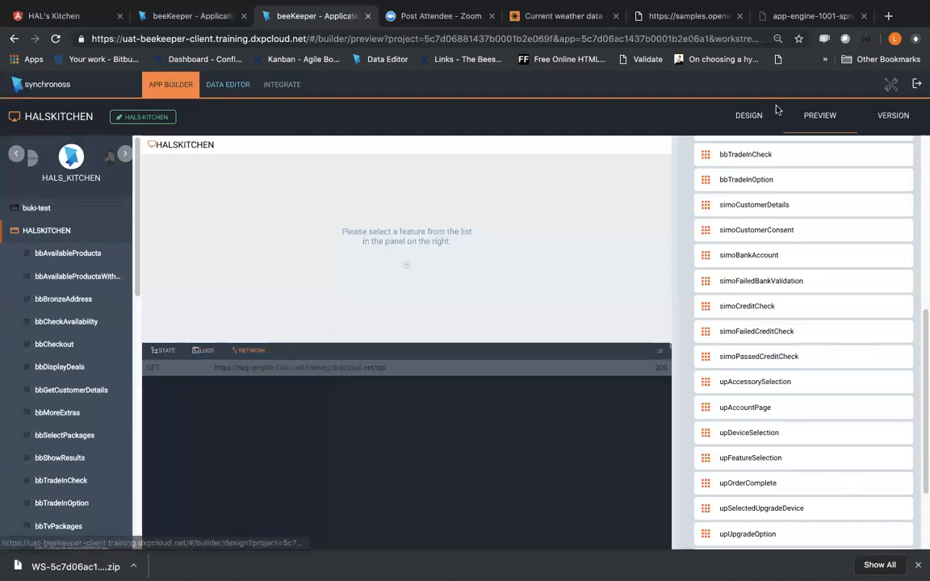
{"action": "left_click", "coordinate": [796, 15]}
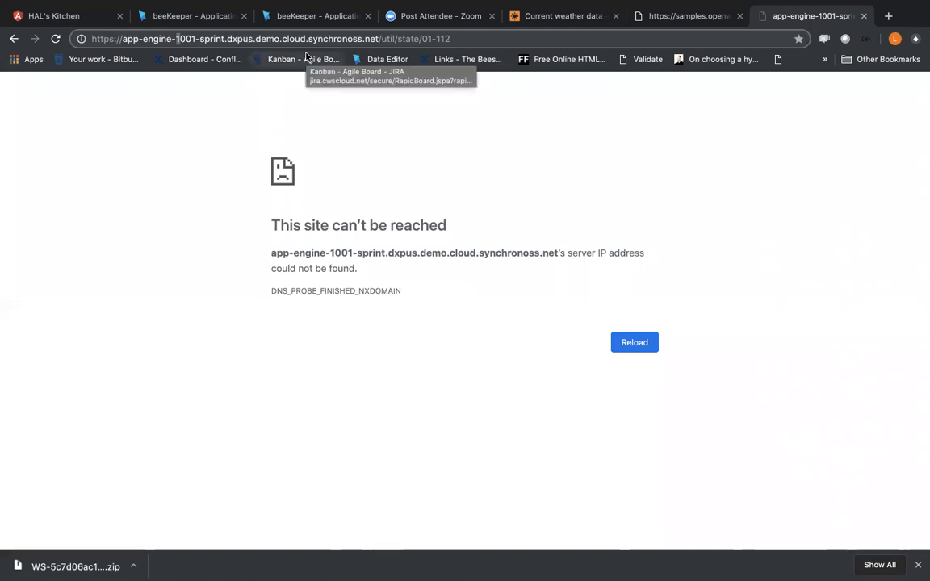
{"action": "left_click_drag", "start_coordinate": [381, 39], "coordinate": [421, 38]}
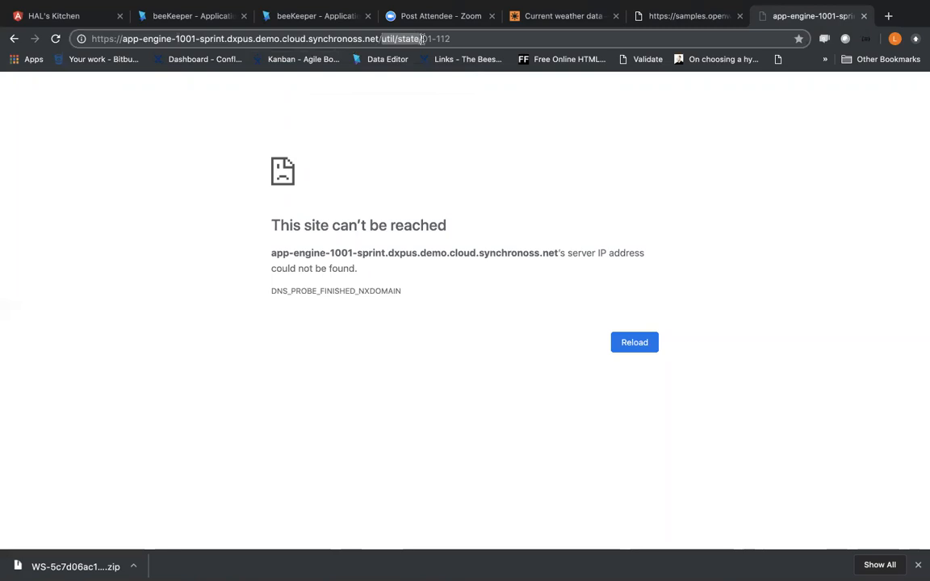
{"action": "left_click_drag", "start_coordinate": [428, 38], "coordinate": [482, 41]}
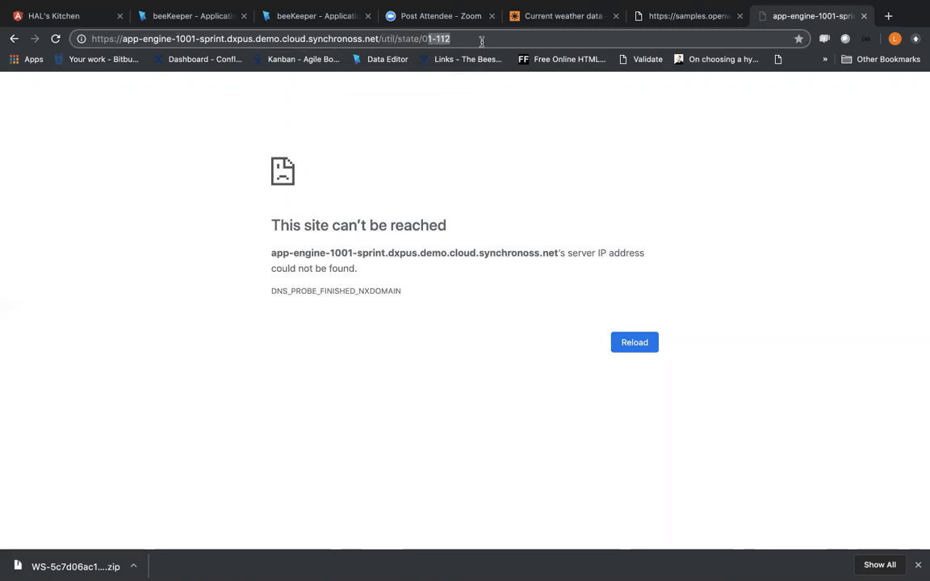
{"action": "left_click", "coordinate": [312, 19]}
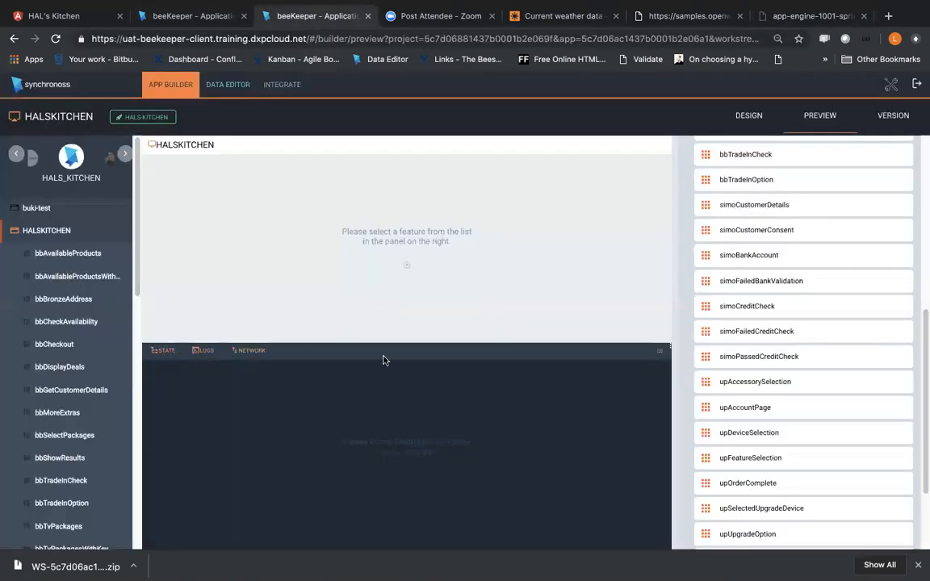
Step: Run lookupWeather in WeatherApp's preview and submit getCityWeather with location London and Metric units
{"action": "left_click", "coordinate": [183, 21]}
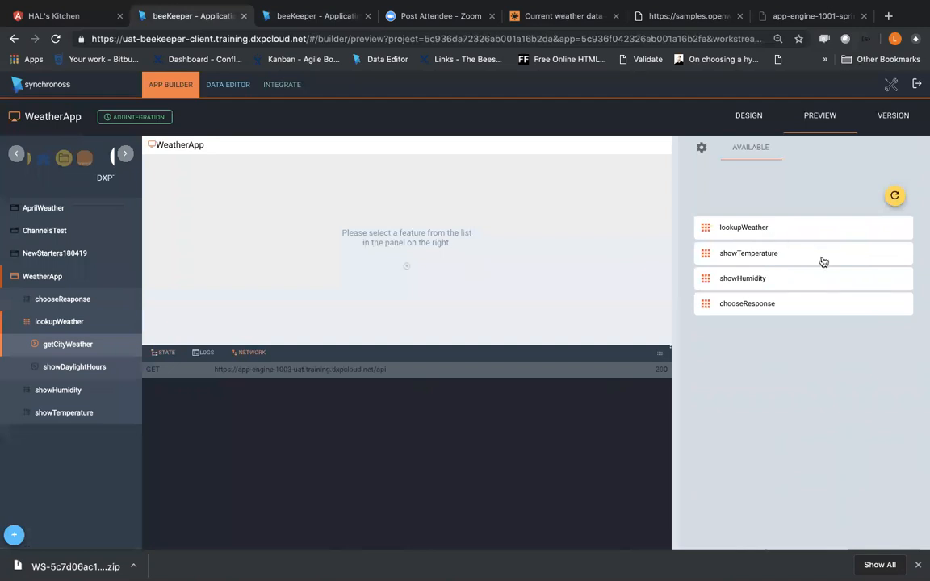
{"action": "left_click", "coordinate": [755, 237]}
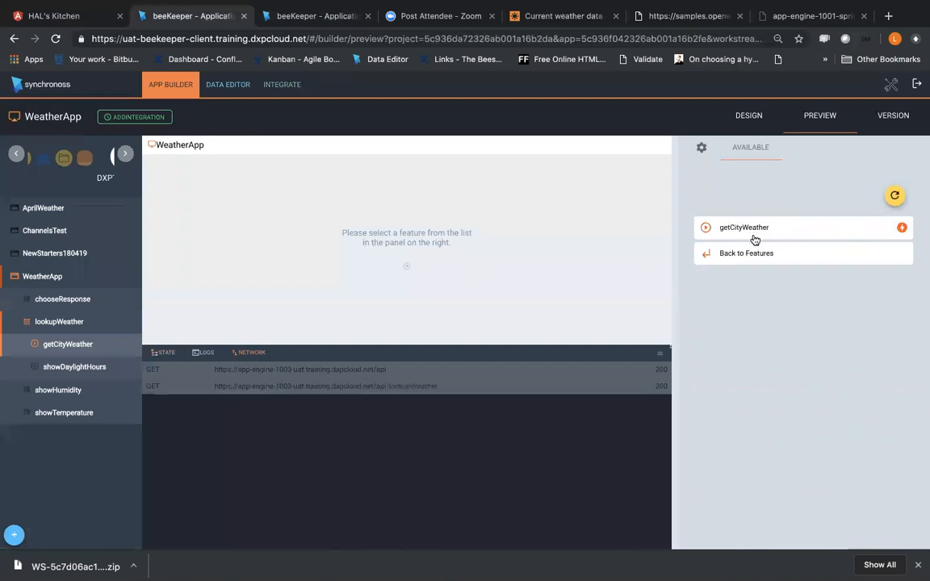
{"action": "left_click", "coordinate": [754, 239]}
{"action": "left_click", "coordinate": [789, 324]}
{"action": "left_click", "coordinate": [778, 345]}
{"action": "left_click", "coordinate": [778, 352]}
{"action": "left_click", "coordinate": [779, 353]}
{"action": "left_click", "coordinate": [888, 401]}
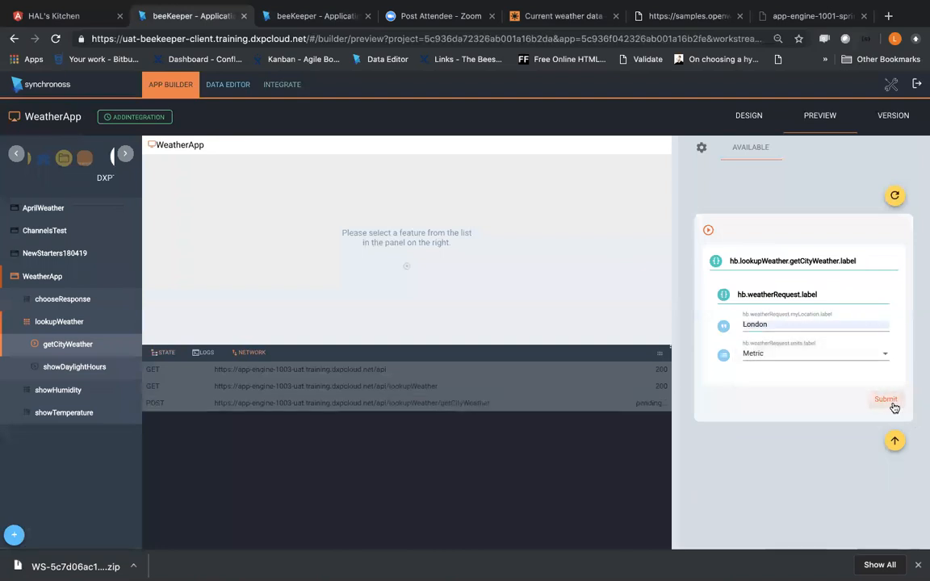
Step: Copy the cws-ref 01-4954 from the preview's state data, put it at the end of the util/state URL and load the page
{"action": "left_click", "coordinate": [168, 354]}
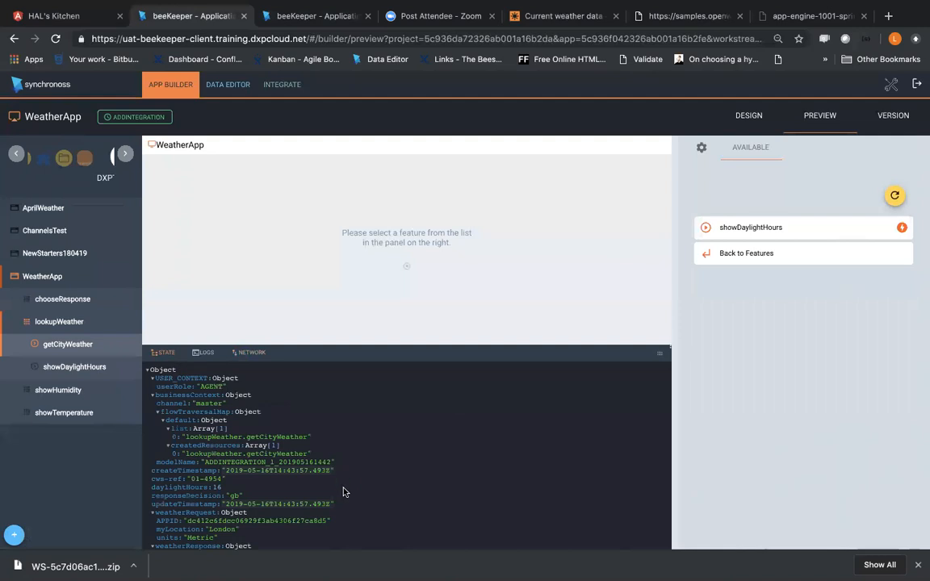
{"action": "scroll", "coordinate": [349, 476], "scroll_direction": "down", "scroll_amount": 3}
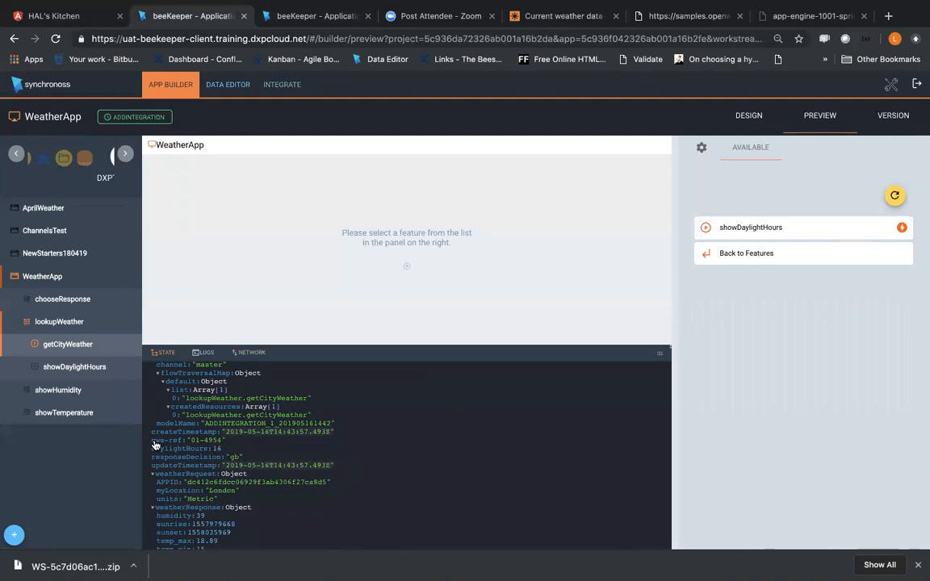
{"action": "left_click_drag", "start_coordinate": [191, 440], "coordinate": [224, 440]}
{"action": "key", "text": "super+c"}
{"action": "left_click", "coordinate": [796, 17]}
{"action": "mouse_move", "coordinate": [404, 39]}
{"action": "left_mouse_down"}
{"action": "mouse_move", "coordinate": [381, 39]}
{"action": "mouse_move", "coordinate": [422, 39]}
{"action": "left_mouse_up"}
{"action": "key", "text": "super+v"}
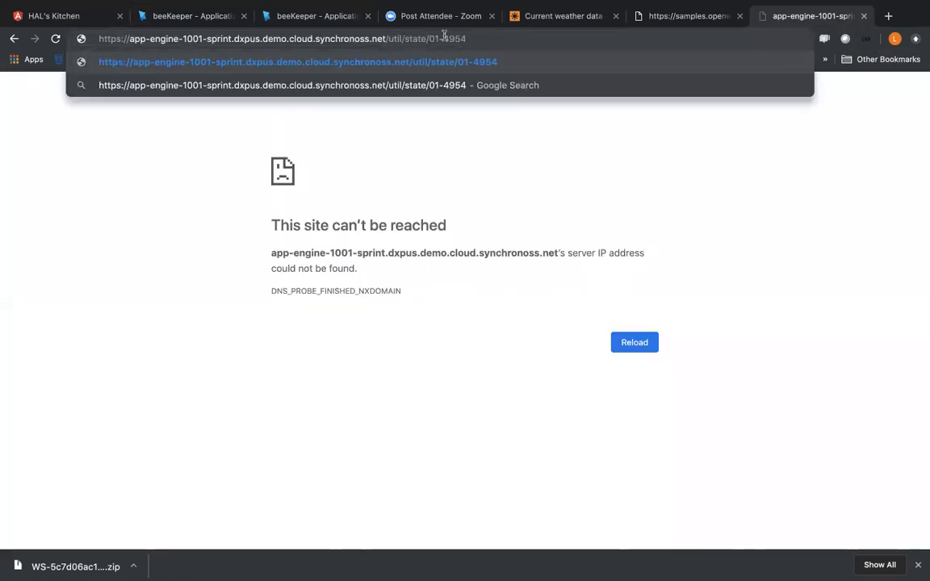
{"action": "key", "text": "Return"}
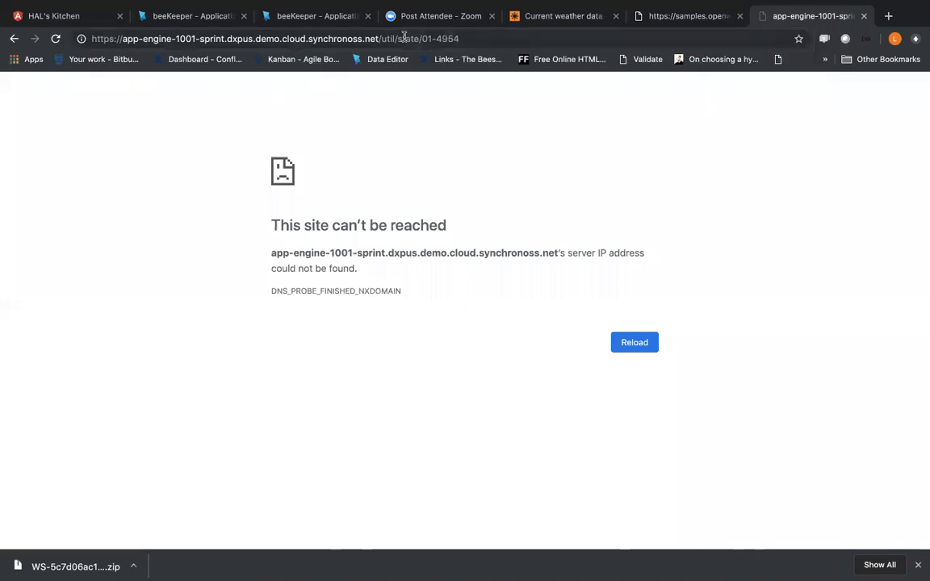
{"action": "left_click_drag", "start_coordinate": [381, 39], "coordinate": [68, 41]}
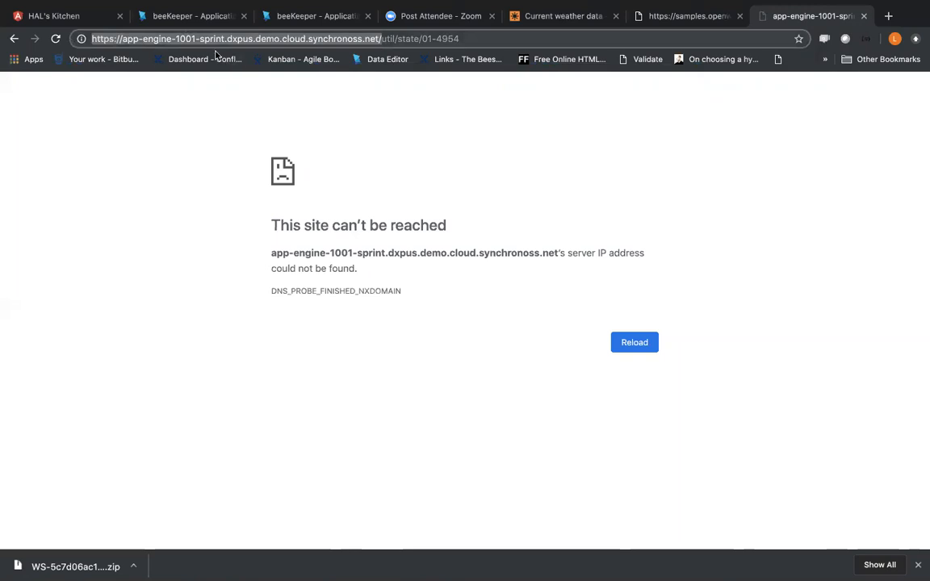
{"action": "left_click", "coordinate": [194, 16]}
{"action": "left_click", "coordinate": [249, 353]}
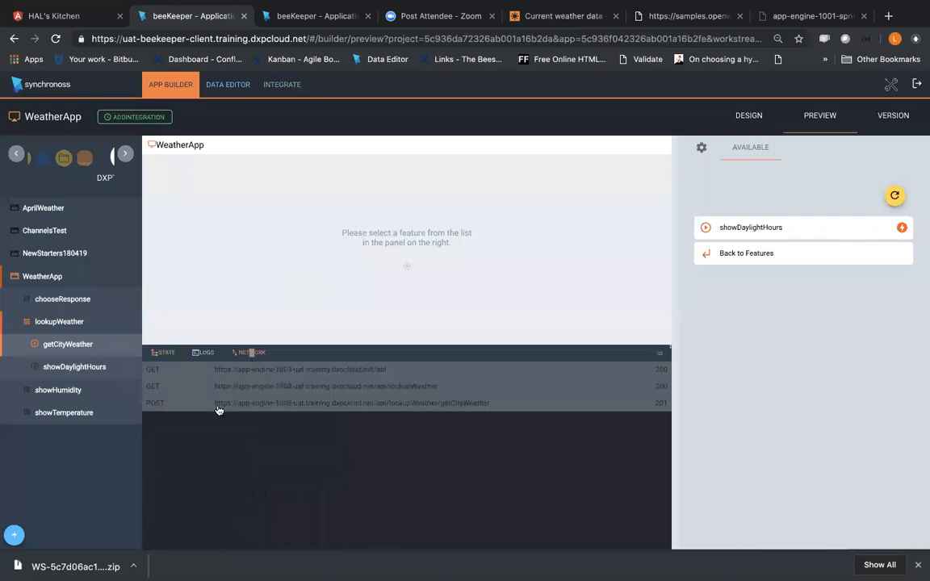
{"action": "left_click_drag", "start_coordinate": [235, 408], "coordinate": [373, 409]}
{"action": "key", "text": "super+c"}
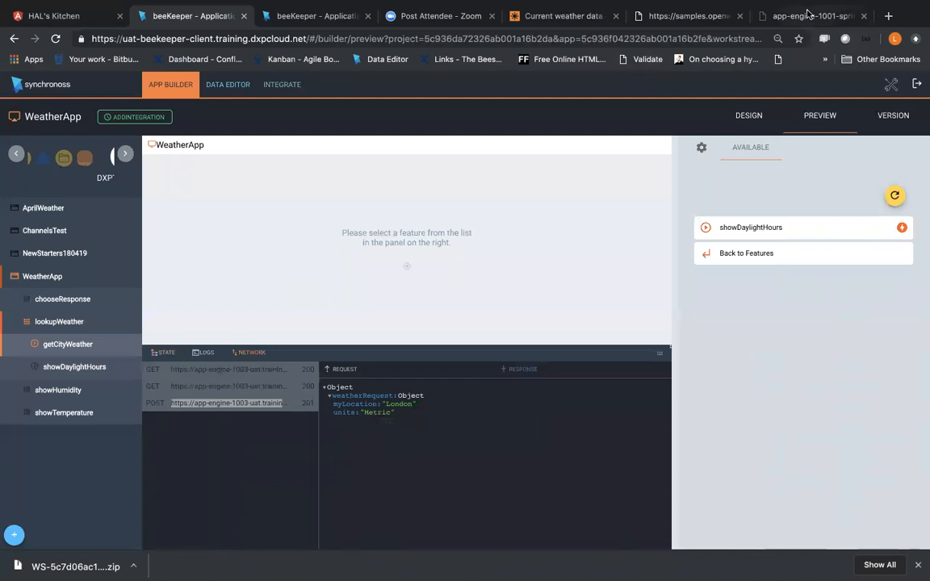
{"action": "left_click", "coordinate": [771, 16]}
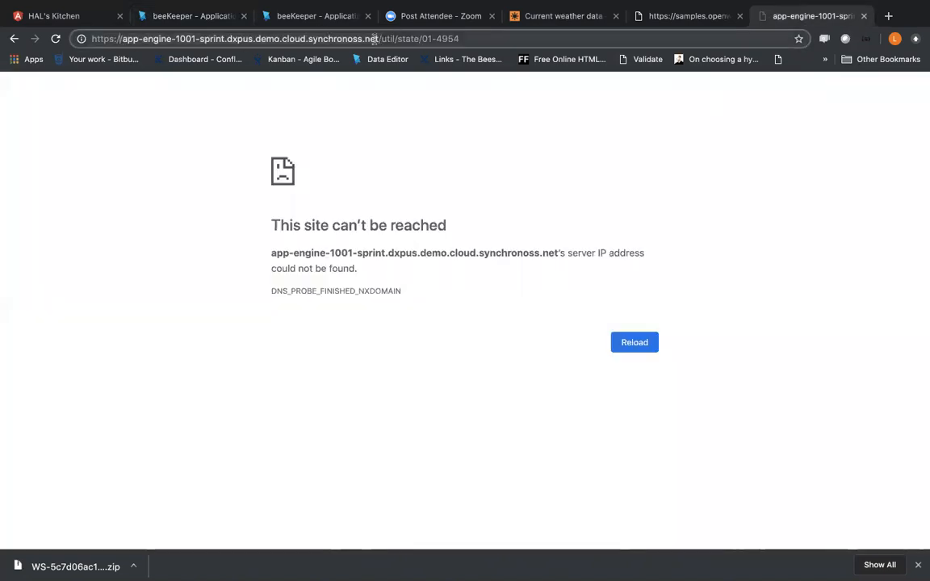
{"action": "left_click_drag", "start_coordinate": [378, 38], "coordinate": [2, 38]}
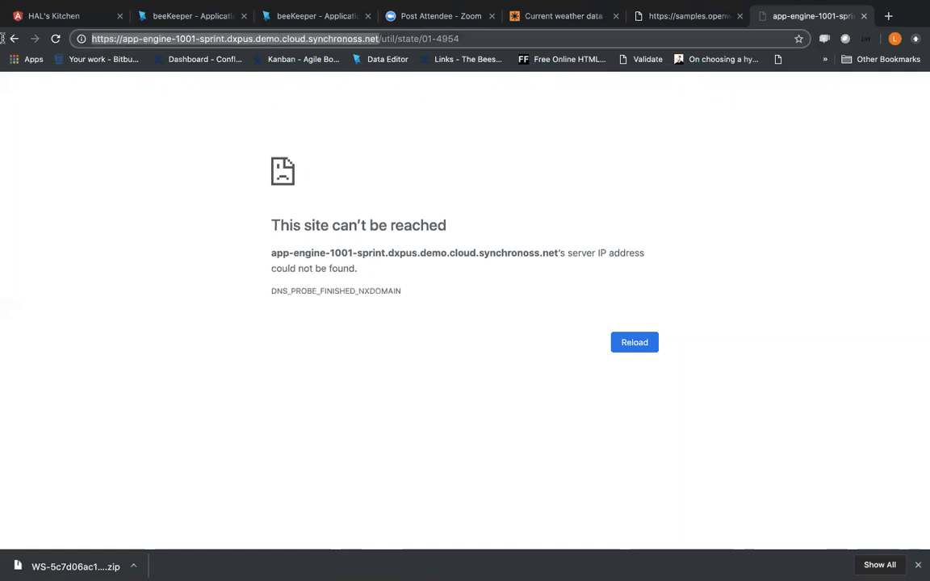
{"action": "key", "text": "super+v"}
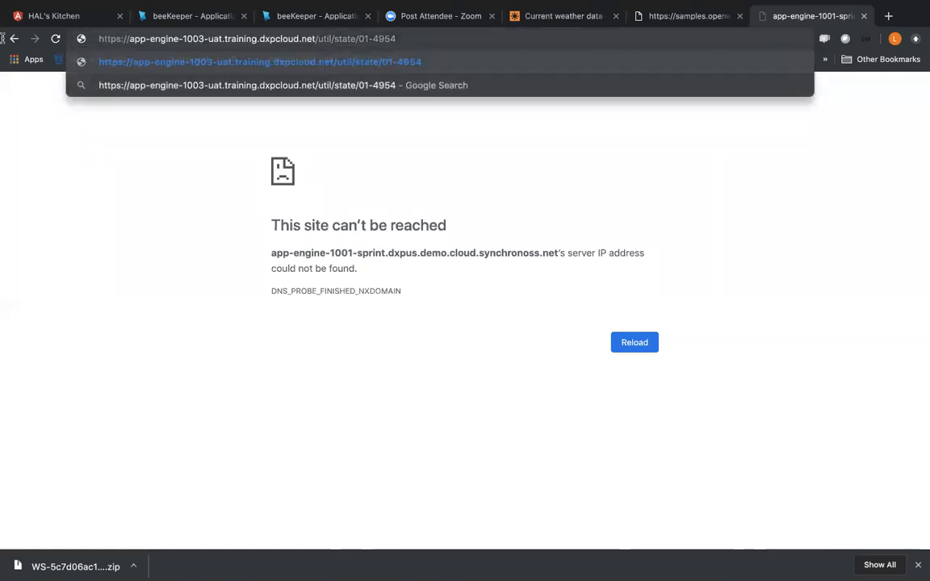
{"action": "key", "text": "Return"}
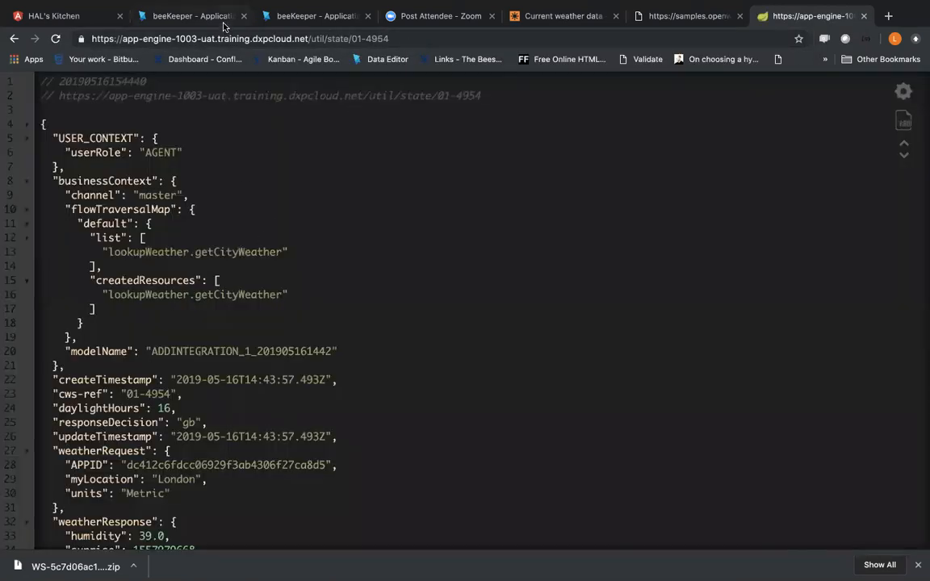
Step: Compare the getCityWeather preview with the loaded state page, reviewing its JSON through weatherResponse and its URL
{"action": "left_click", "coordinate": [202, 18]}
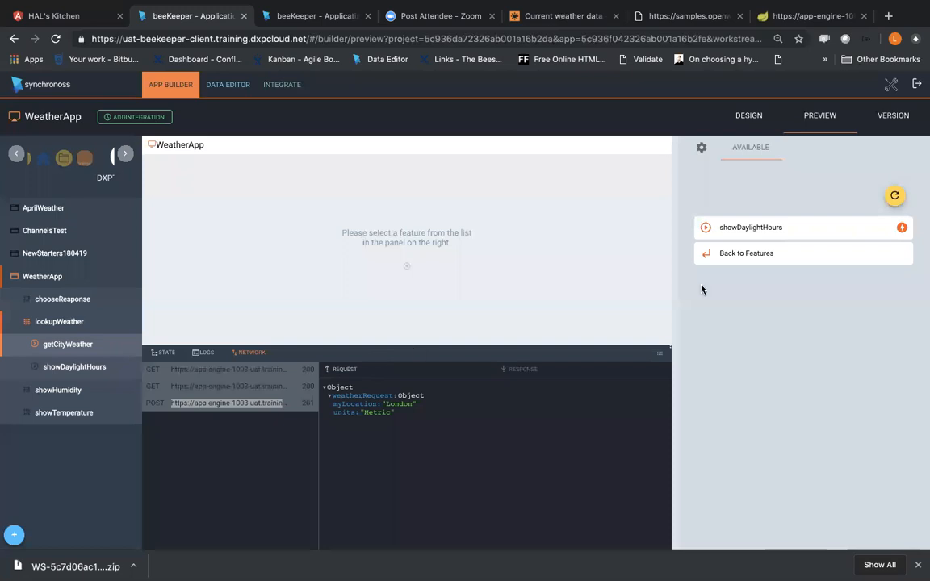
{"action": "left_click", "coordinate": [790, 18]}
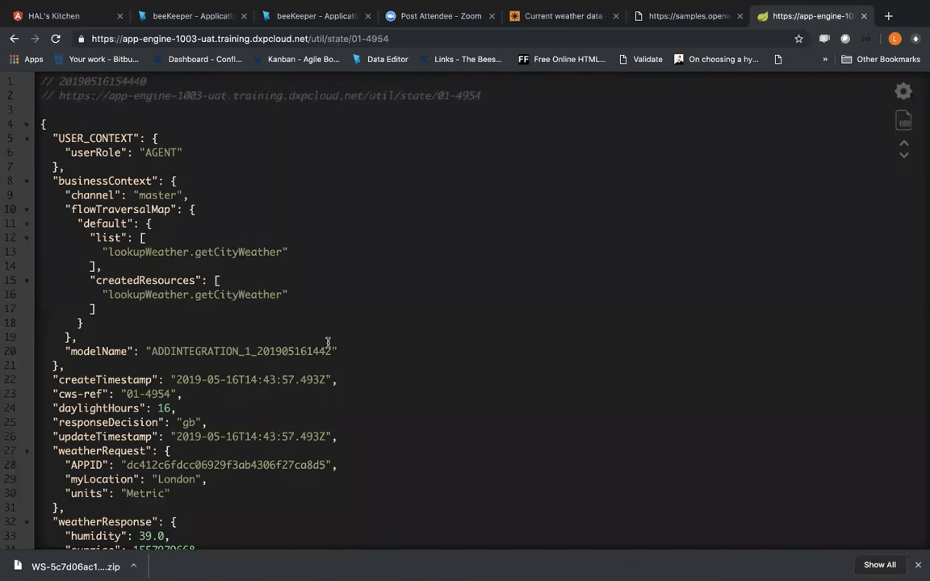
{"action": "scroll", "coordinate": [328, 343], "scroll_direction": "down", "scroll_amount": 3}
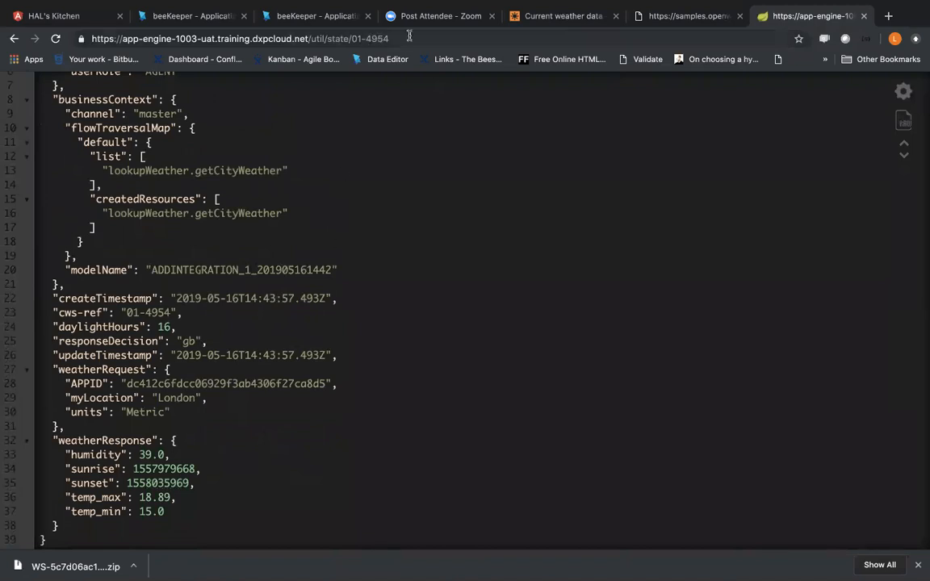
{"action": "left_click", "coordinate": [369, 35]}
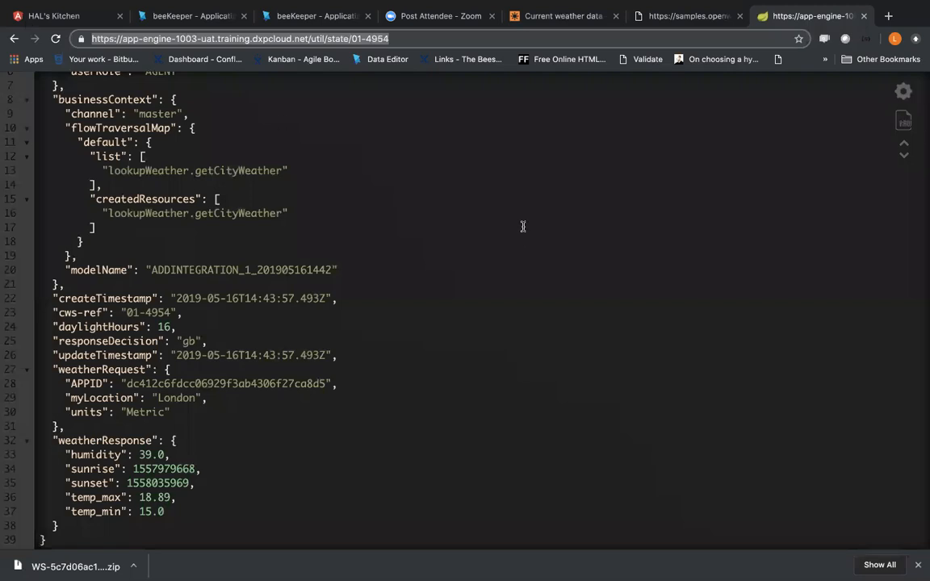
Step: Check the next topic in the DXP Journey Creator session note and return to the browser
{"action": "key", "text": "ctrl+Right"}
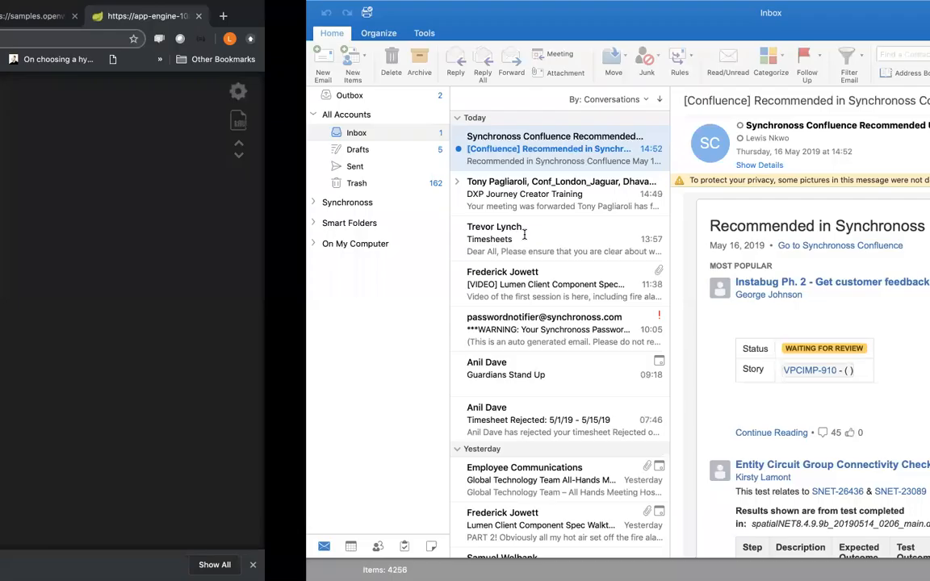
{"action": "key", "text": "ctrl+Right"}
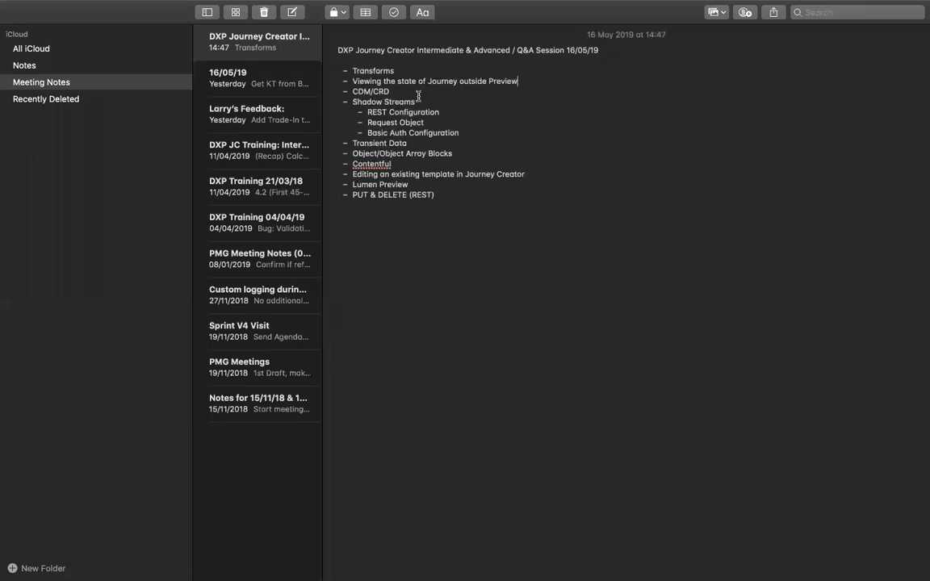
{"action": "key", "text": "ctrl+Left"}
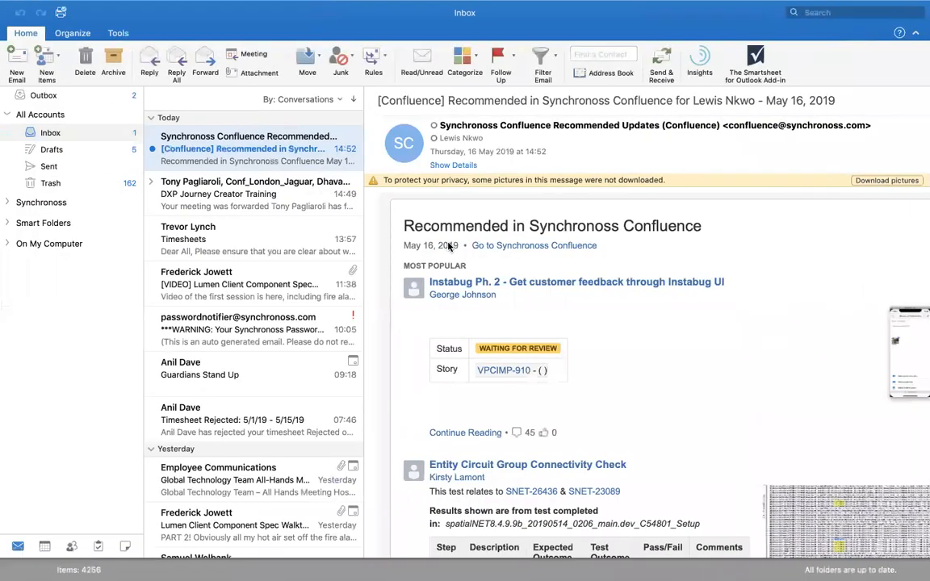
{"action": "key", "text": "ctrl+Left"}
Step: Show how to get from WeatherApp's app builder to the Common Data Model in the admin area
{"action": "left_click", "coordinate": [177, 16]}
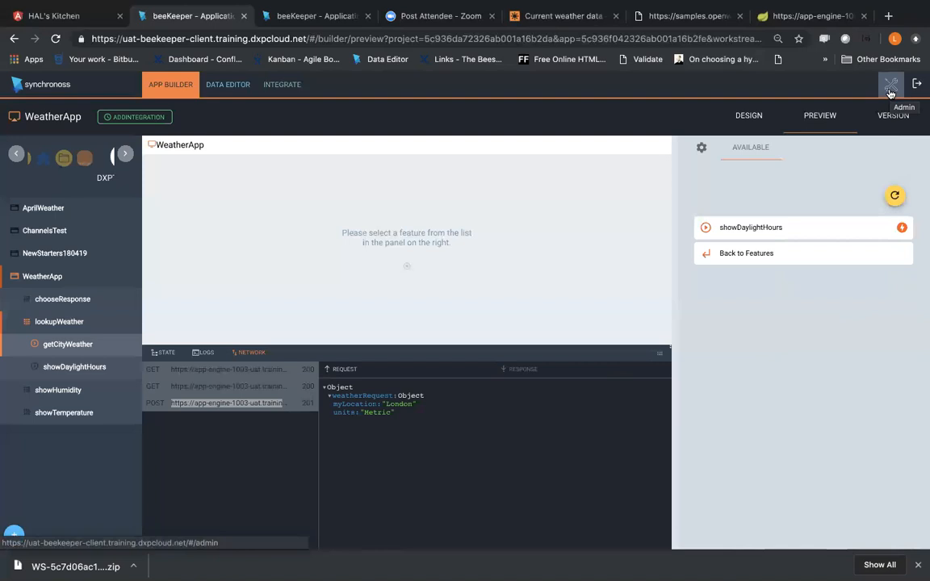
{"action": "left_click", "coordinate": [890, 87]}
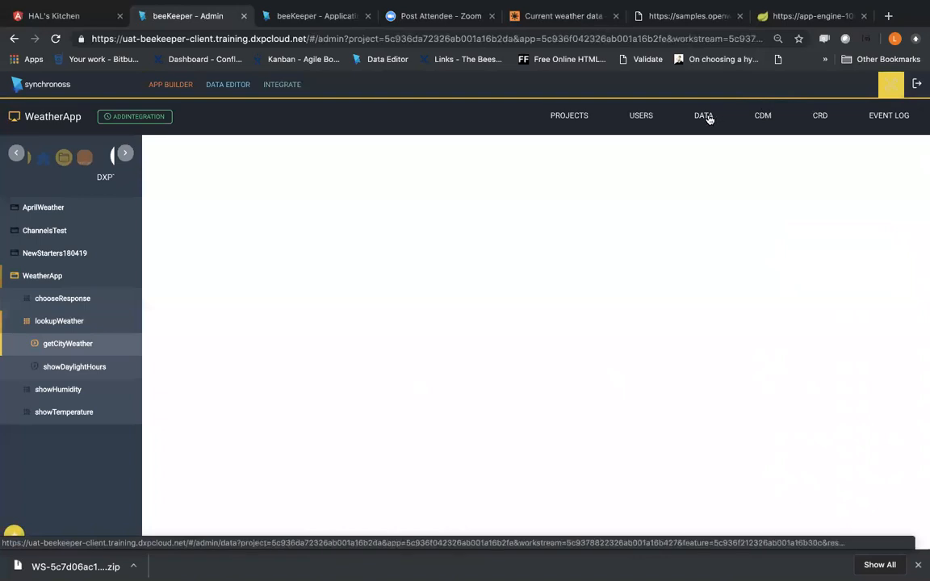
{"action": "left_click", "coordinate": [757, 118]}
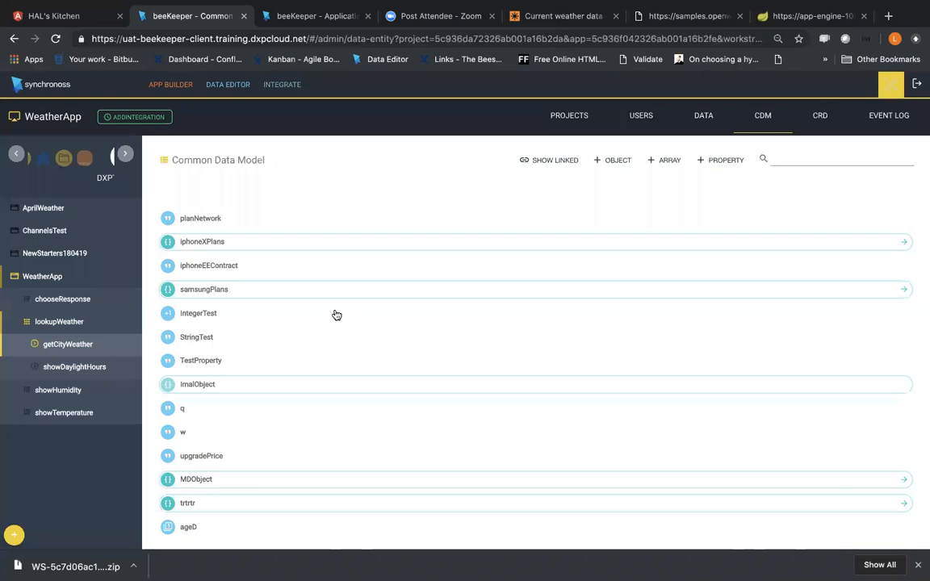
{"action": "left_click", "coordinate": [178, 87]}
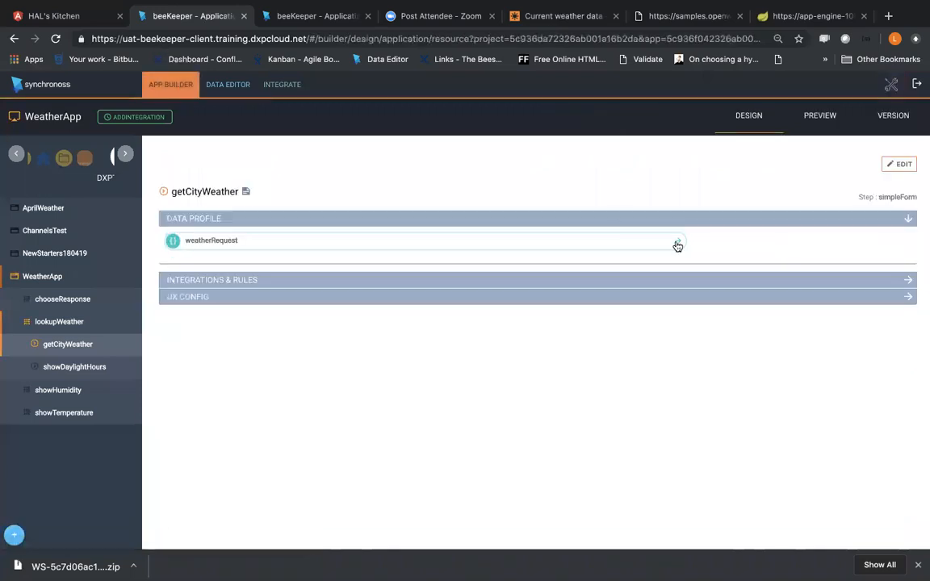
{"action": "left_click", "coordinate": [893, 89]}
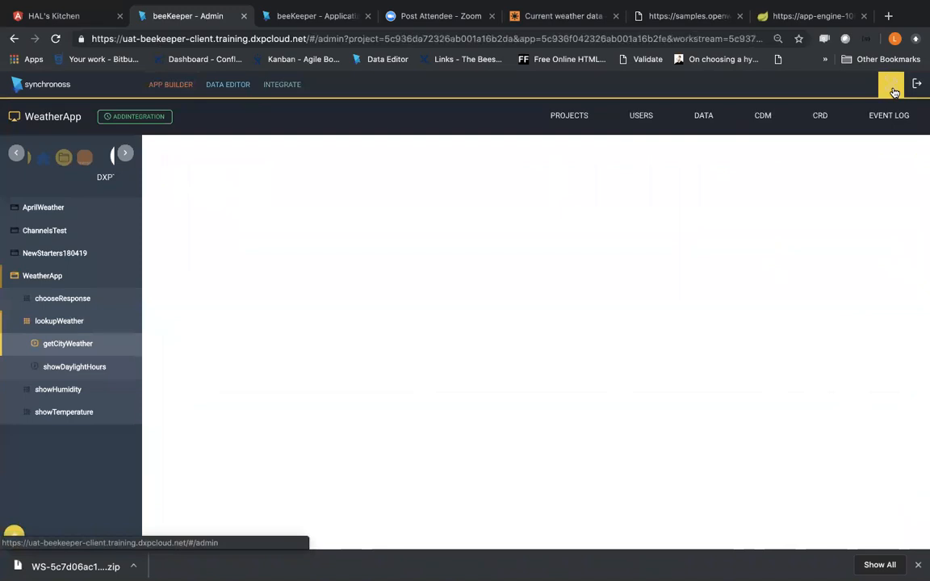
{"action": "left_click", "coordinate": [753, 128]}
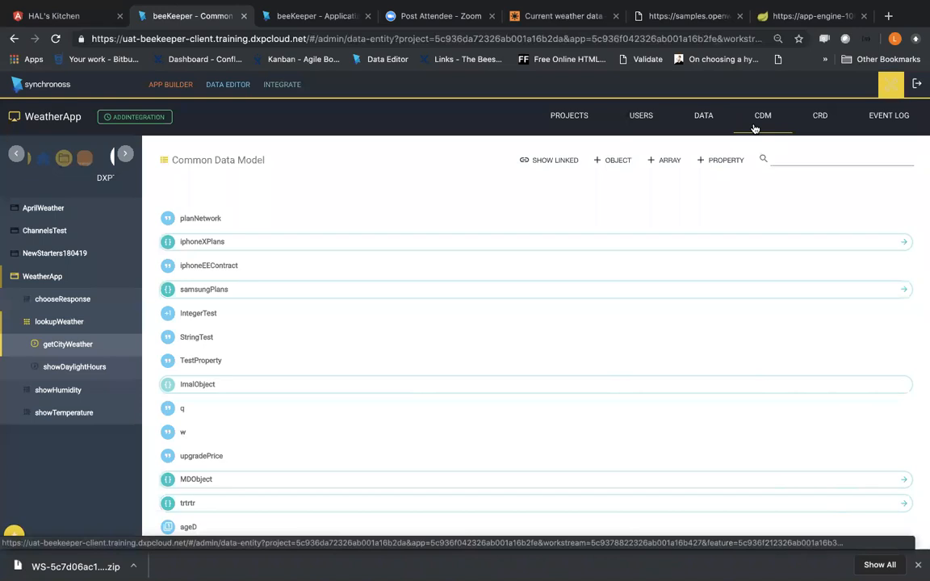
Step: Select WeatherApp and open its Application Data Model in the data editor
{"action": "left_click", "coordinate": [46, 276]}
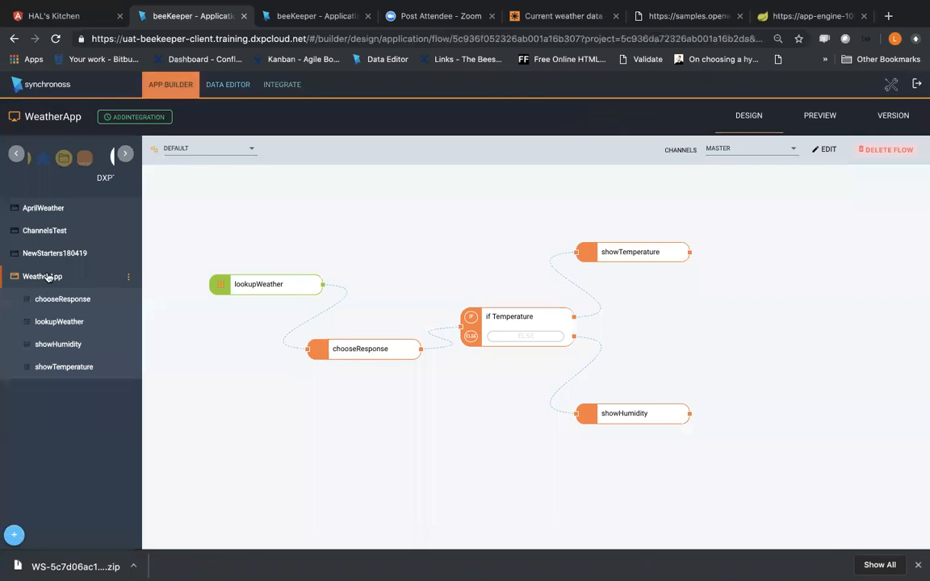
{"action": "left_click", "coordinate": [216, 59]}
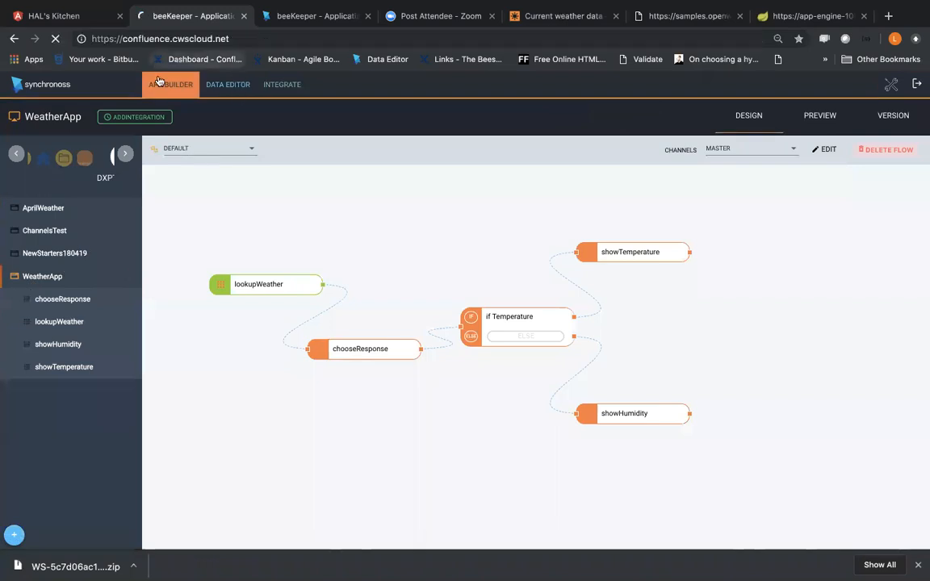
{"action": "left_click", "coordinate": [14, 38]}
{"action": "left_click", "coordinate": [233, 87]}
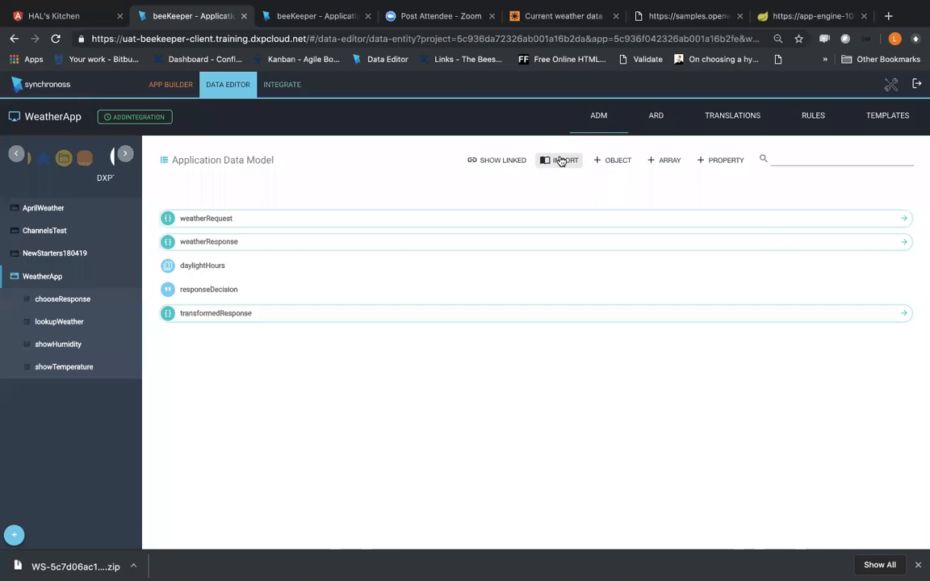
Step: Import the samsungPlans object from the common data model into WeatherApp's Application Data Model and expand it to show its properties
{"action": "left_click", "coordinate": [561, 161]}
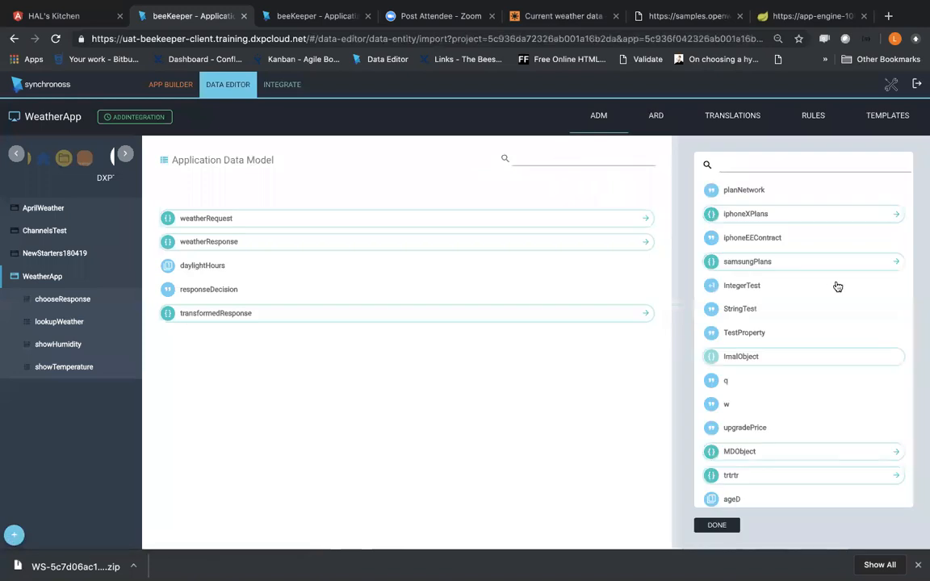
{"action": "scroll", "coordinate": [830, 378], "scroll_direction": "down", "scroll_amount": 1}
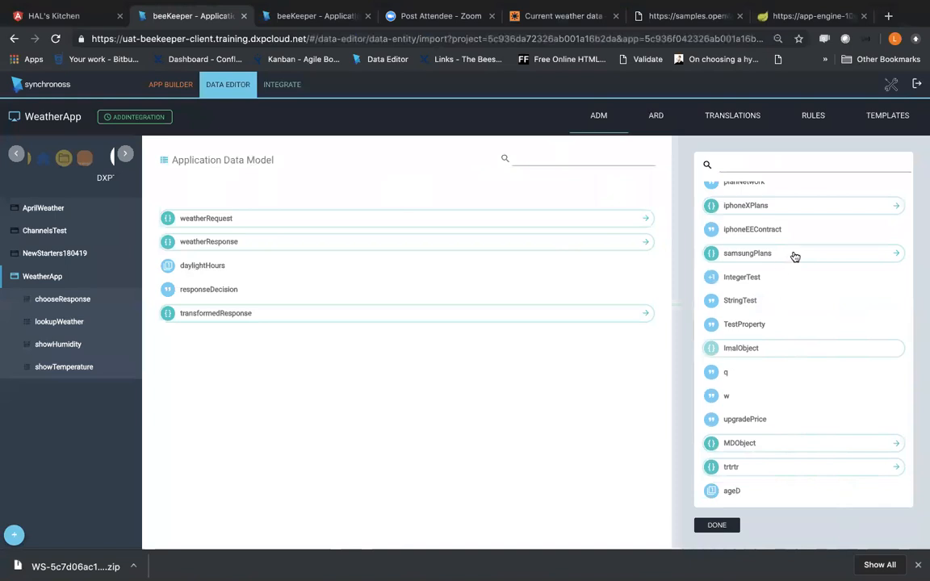
{"action": "left_click_drag", "start_coordinate": [795, 257], "coordinate": [536, 203]}
{"action": "left_click_drag", "start_coordinate": [806, 260], "coordinate": [441, 199]}
{"action": "left_click_drag", "start_coordinate": [420, 201], "coordinate": [423, 201]}
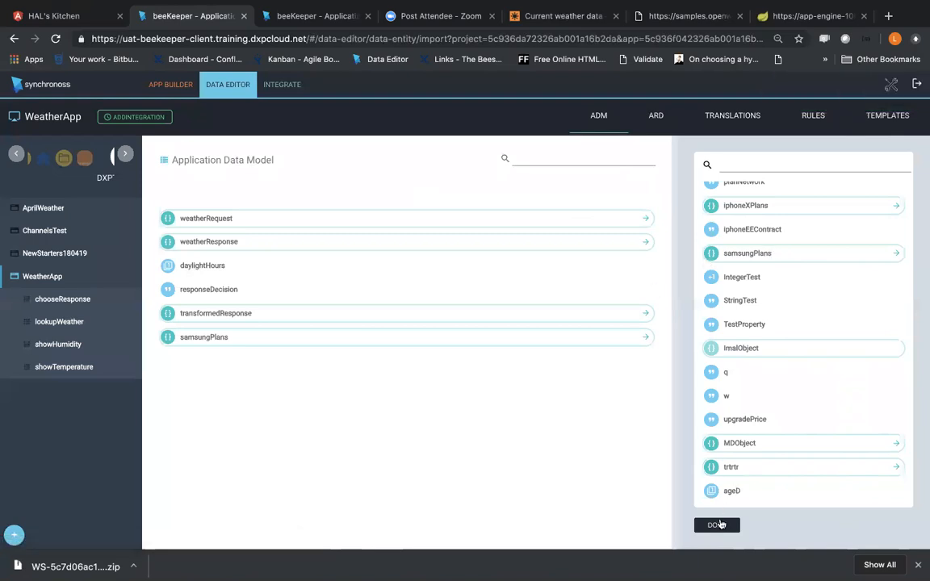
{"action": "left_click", "coordinate": [719, 524]}
{"action": "left_click", "coordinate": [490, 338]}
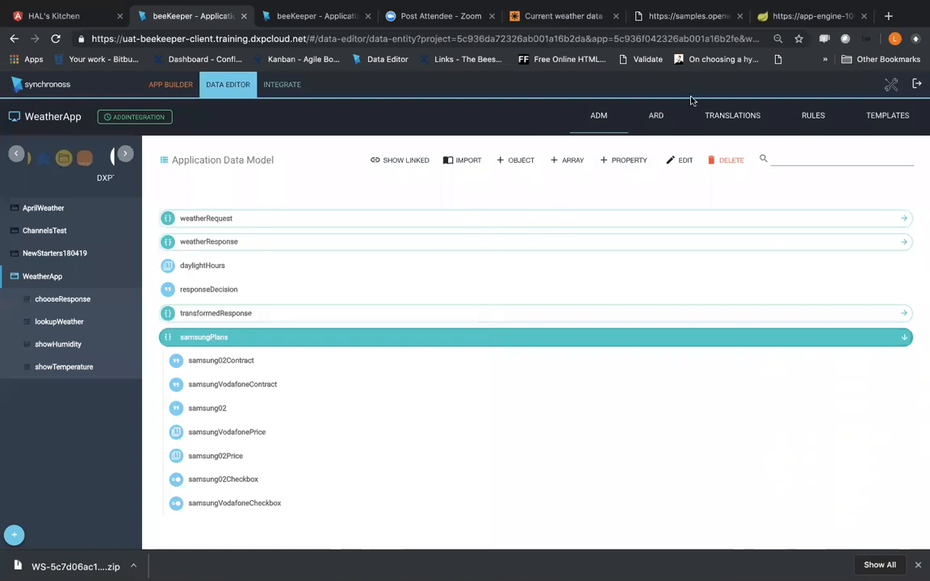
Step: Compare WeatherApp's Application Reference Data with the Common Reference Data in the admin area, ending back on the application reference data
{"action": "left_click", "coordinate": [795, 142]}
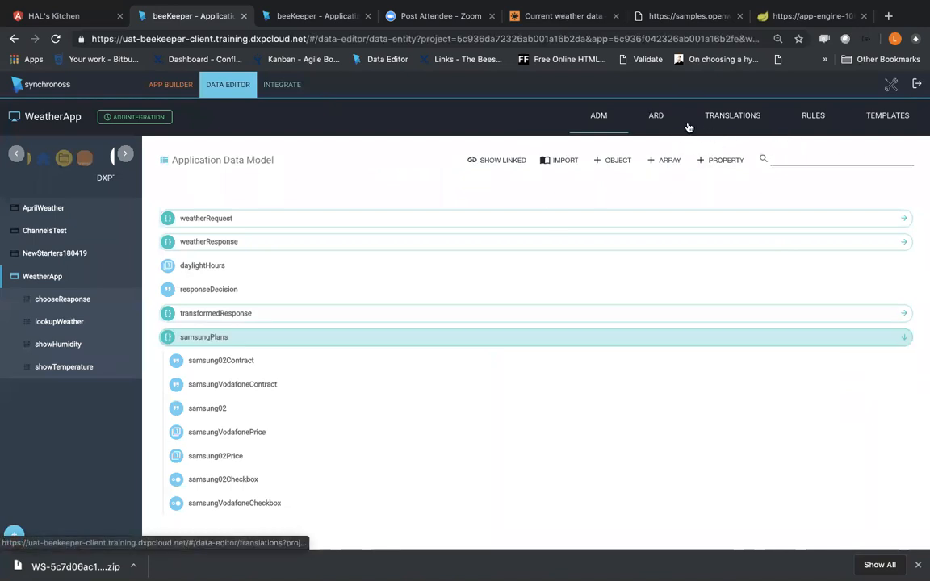
{"action": "left_click", "coordinate": [657, 121]}
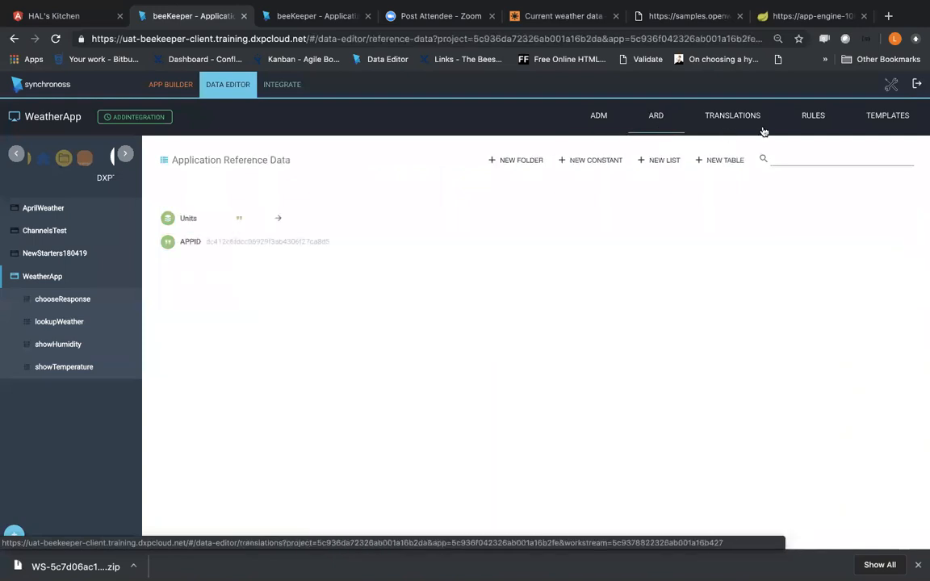
{"action": "left_click", "coordinate": [889, 84]}
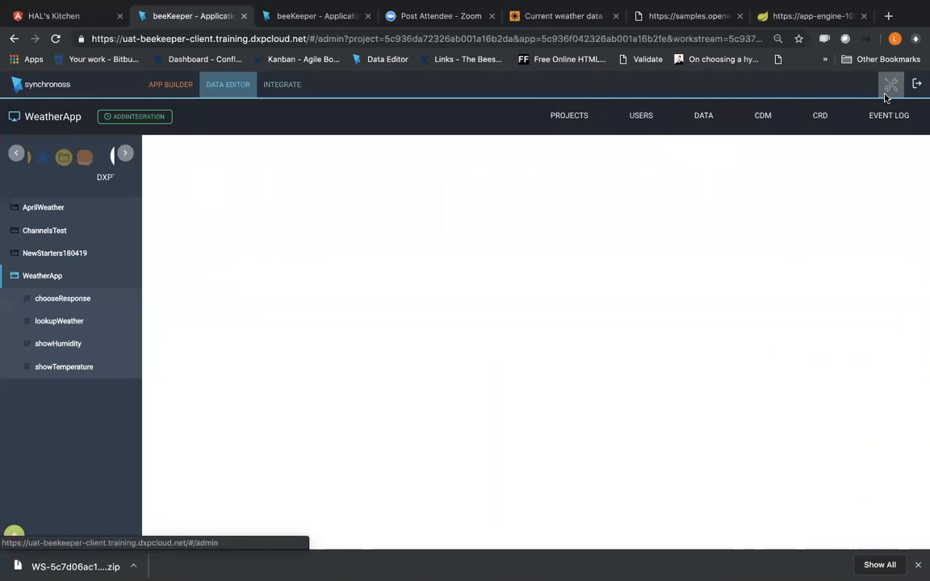
{"action": "left_click", "coordinate": [820, 119]}
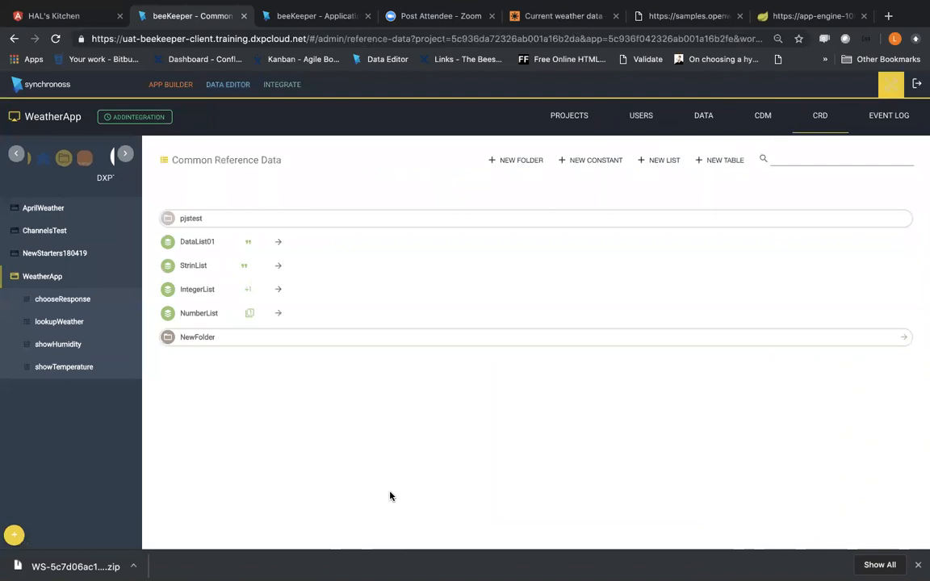
{"action": "left_click", "coordinate": [227, 84]}
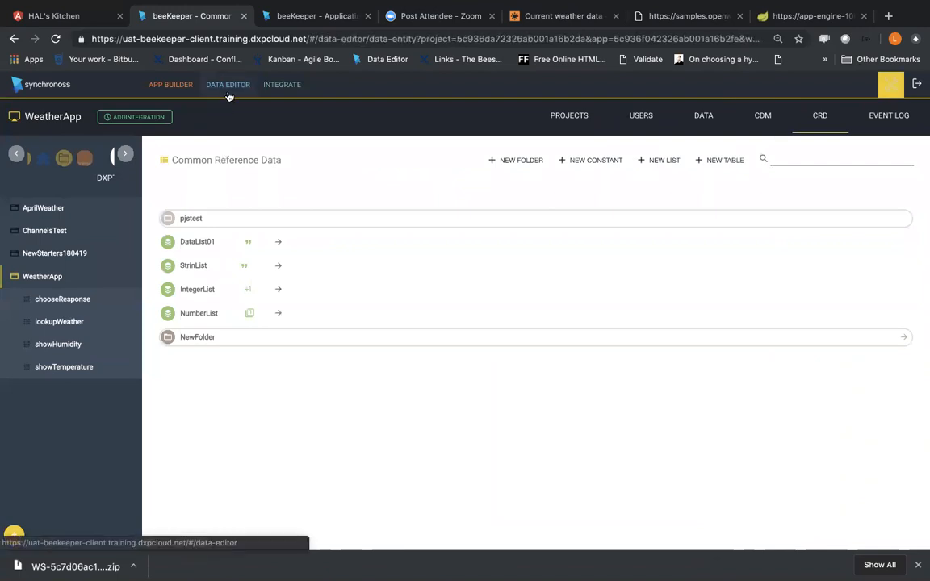
{"action": "left_click", "coordinate": [655, 117]}
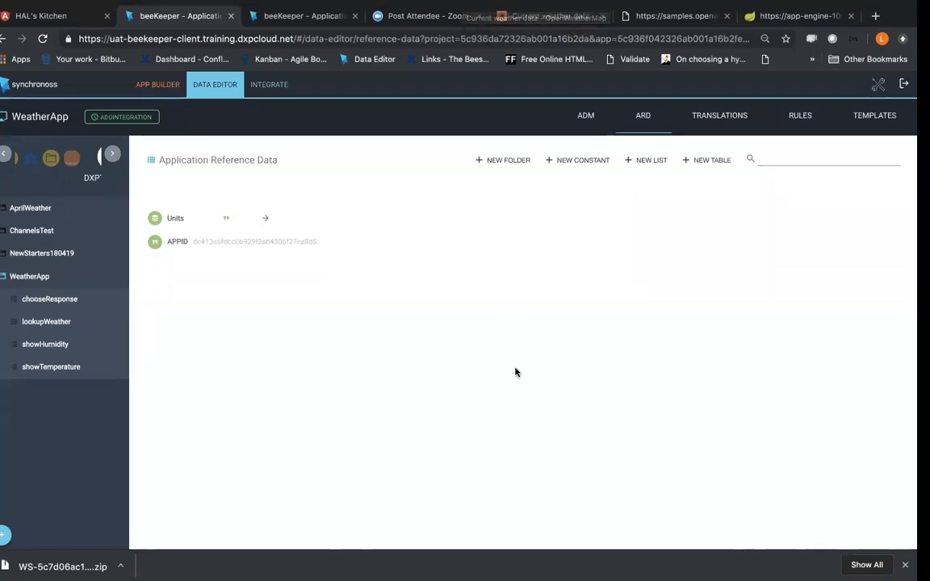
Step: Check the Shadow Streams topic in the DXP Journey Creator session note and return to the browser
{"action": "key", "text": "ctrl+Right"}
{"action": "key", "text": "ctrl+Right"}
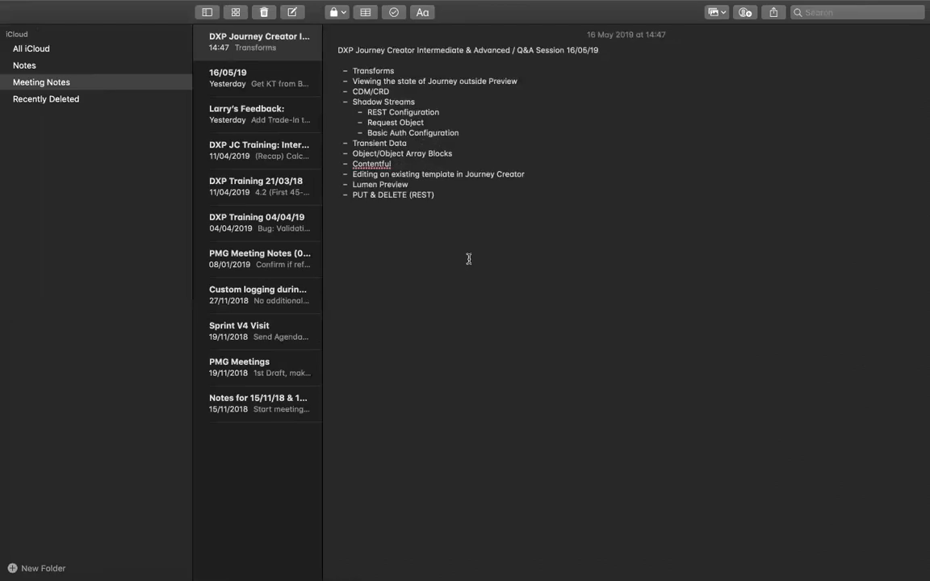
{"action": "key", "text": "ctrl+Left"}
{"action": "key", "text": "ctrl+Left"}
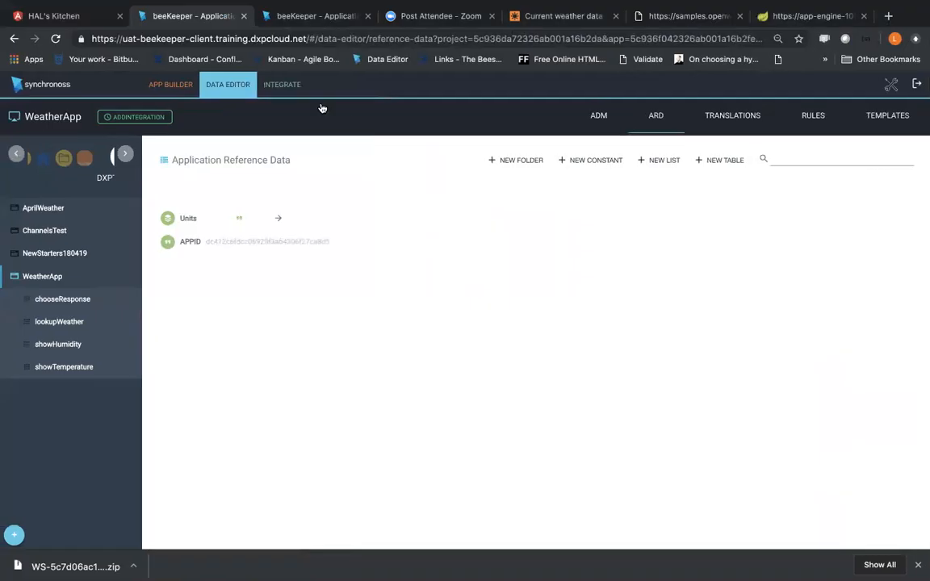
Step: Select WeatherApp's getCityWeather service, and open OpenWeatherMap's sample API call for London to highlight the query parameters in its URL
{"action": "left_click", "coordinate": [278, 84]}
{"action": "left_click", "coordinate": [452, 198]}
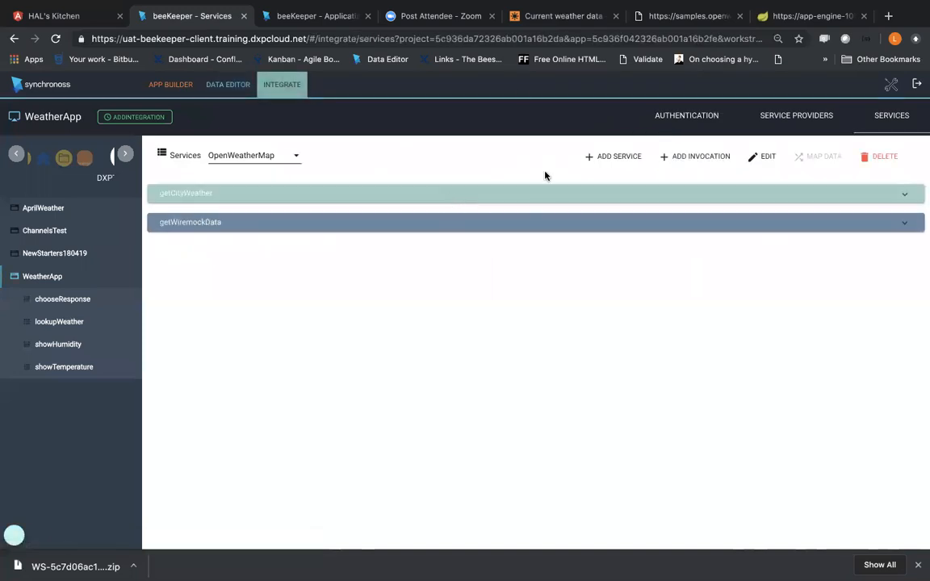
{"action": "left_click", "coordinate": [557, 16]}
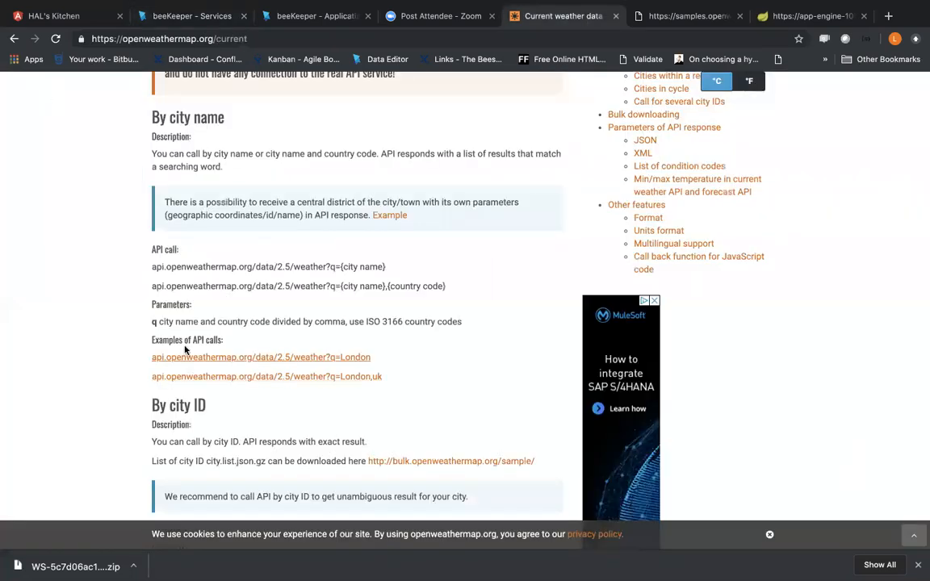
{"action": "left_click", "coordinate": [233, 364]}
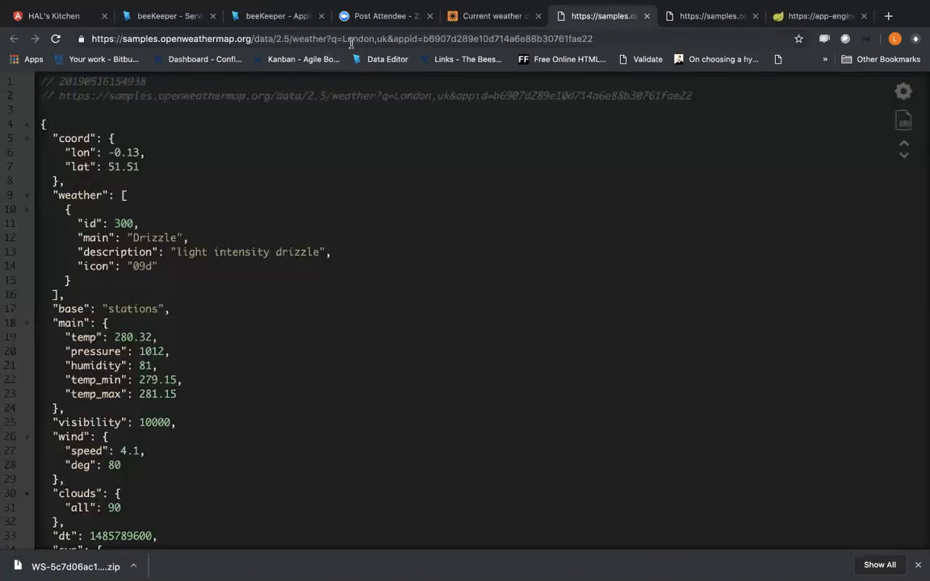
{"action": "left_click_drag", "start_coordinate": [336, 38], "coordinate": [704, 64]}
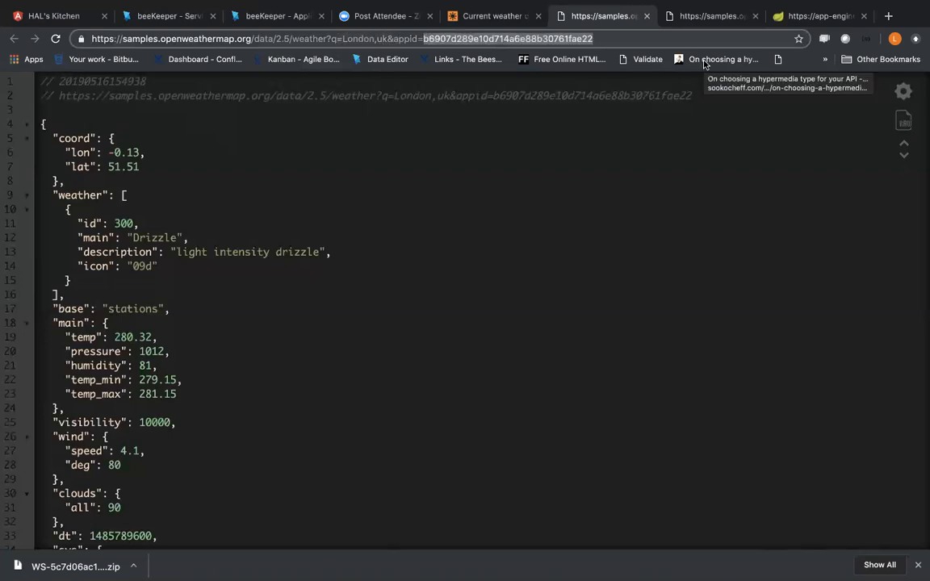
{"action": "left_click", "coordinate": [337, 39]}
{"action": "left_click_drag", "start_coordinate": [338, 41], "coordinate": [647, 41]}
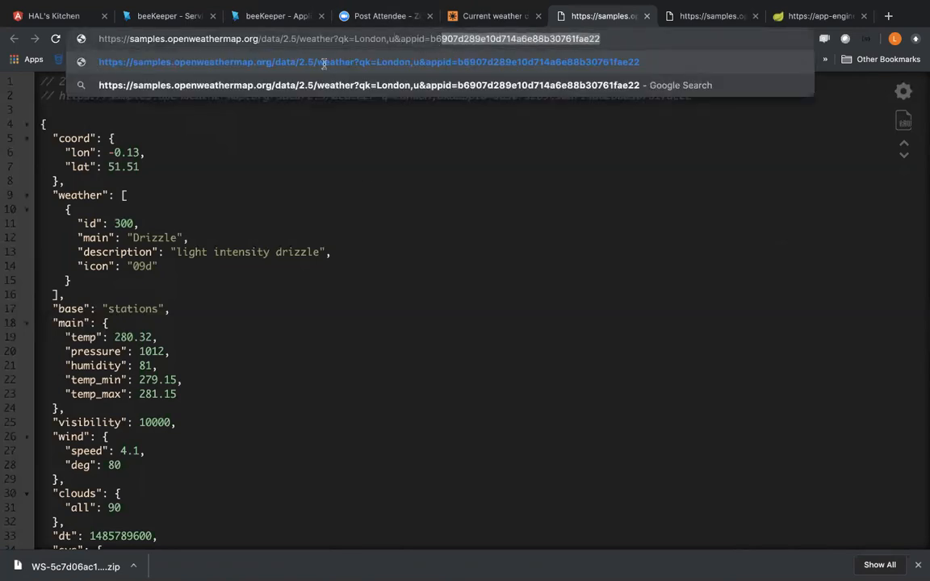
{"action": "left_click", "coordinate": [289, 113]}
Step: Return to WeatherApp's services and open the currentWeather invocation's mappings to show which optional mapping can be added
{"action": "left_click", "coordinate": [252, 18]}
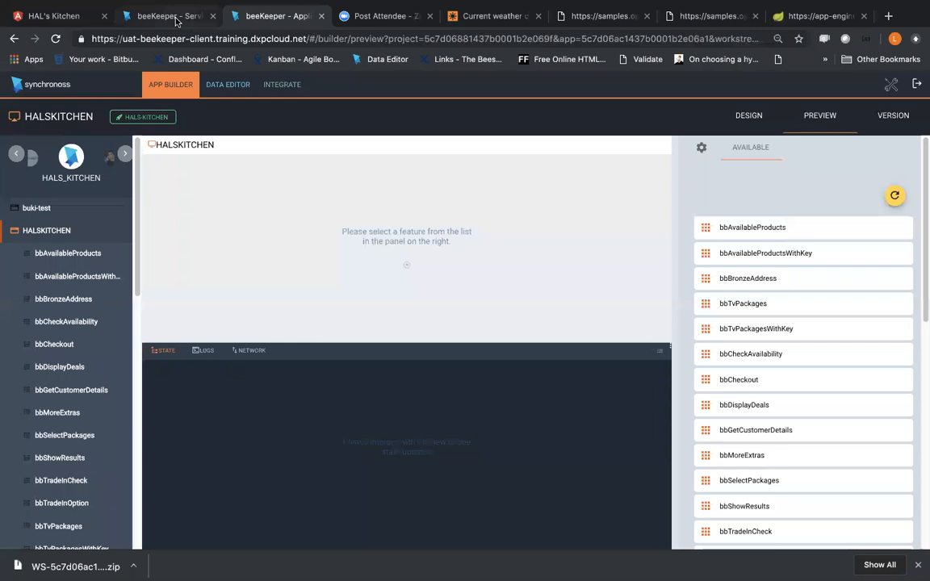
{"action": "left_click", "coordinate": [176, 17]}
{"action": "left_click", "coordinate": [322, 199]}
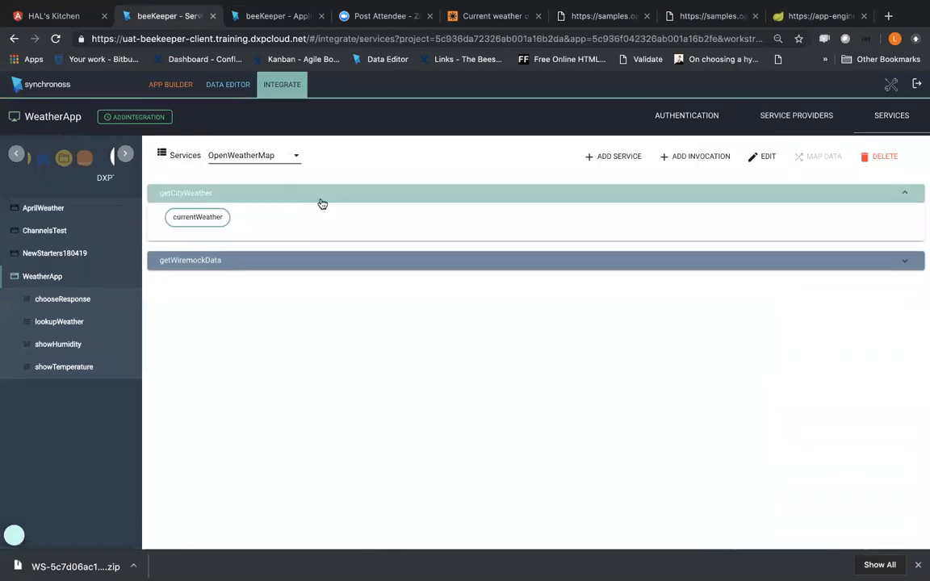
{"action": "left_click", "coordinate": [177, 217]}
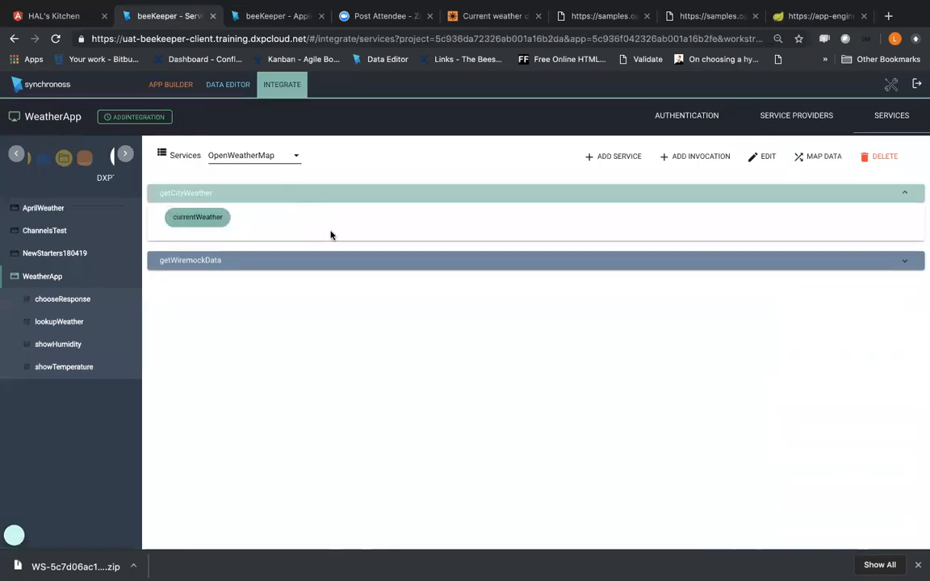
{"action": "left_click", "coordinate": [817, 159]}
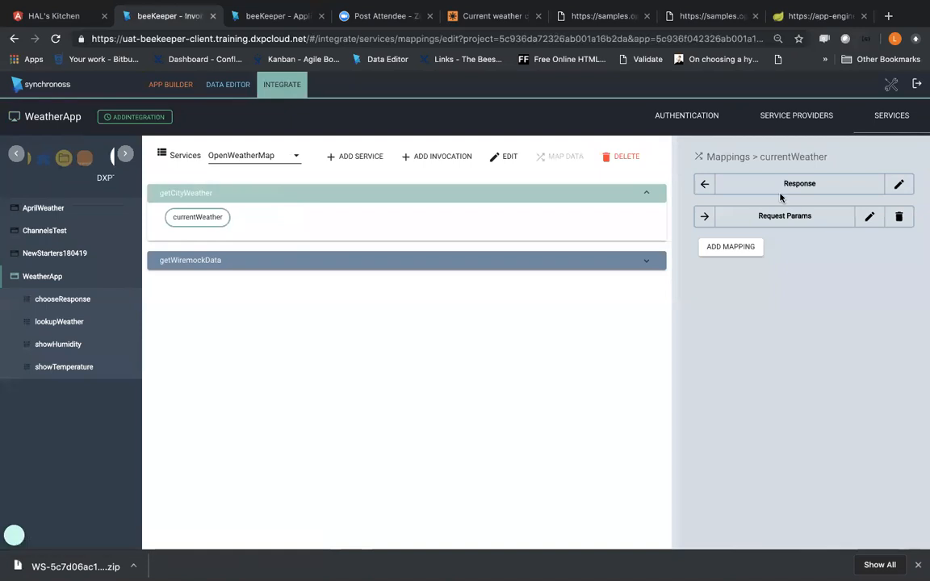
{"action": "left_click", "coordinate": [757, 247]}
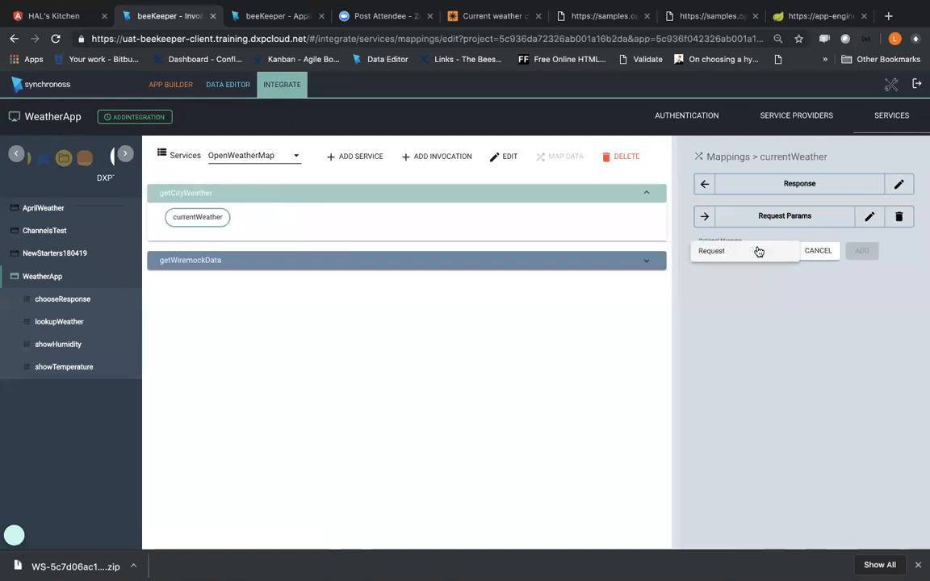
{"action": "left_click", "coordinate": [848, 232]}
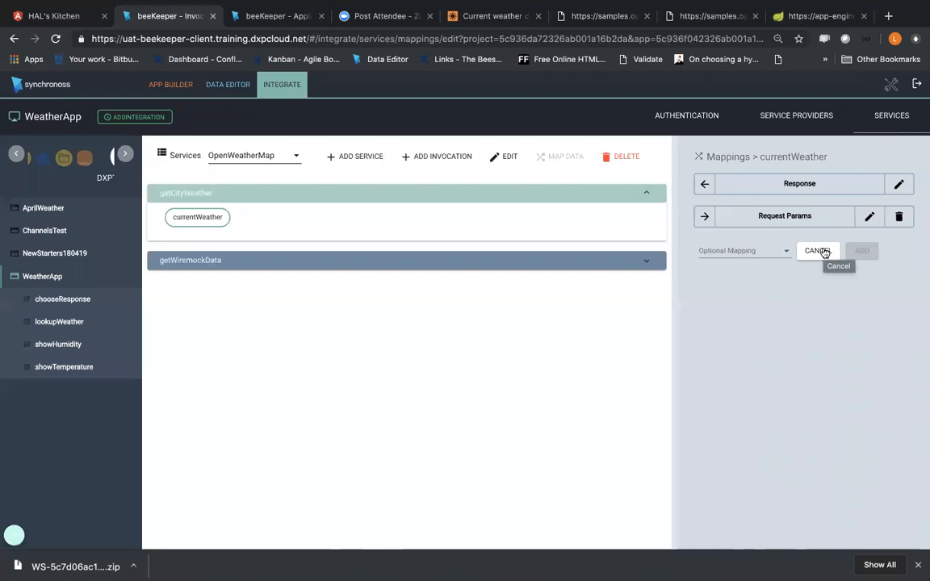
Step: Try to map an input field to the APPID output in currentWeather's request parameters mapping, and abandon the changes
{"action": "left_click", "coordinate": [870, 216]}
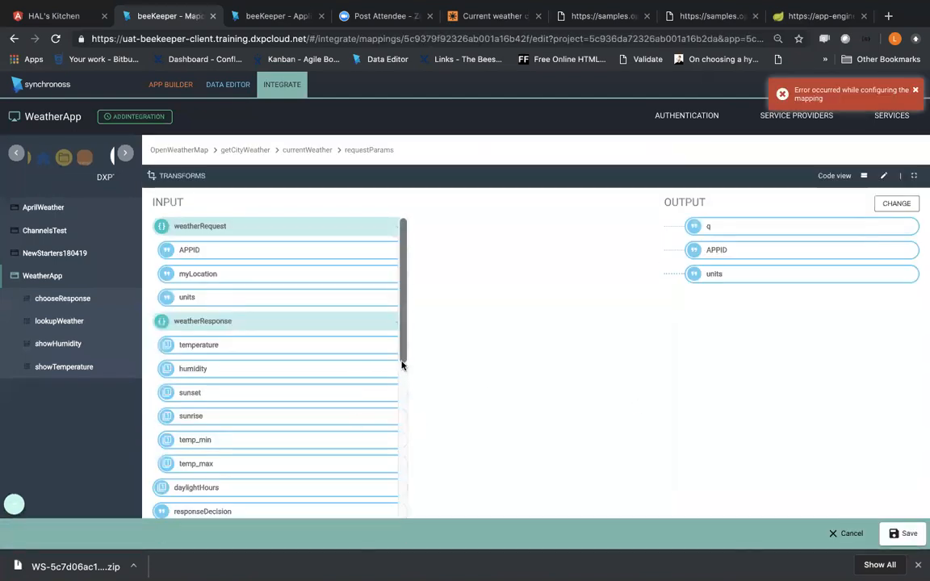
{"action": "scroll", "coordinate": [389, 366], "scroll_direction": "down", "scroll_amount": 5}
{"action": "scroll", "coordinate": [388, 366], "scroll_direction": "up", "scroll_amount": 5}
{"action": "left_click_drag", "start_coordinate": [350, 249], "coordinate": [774, 260]}
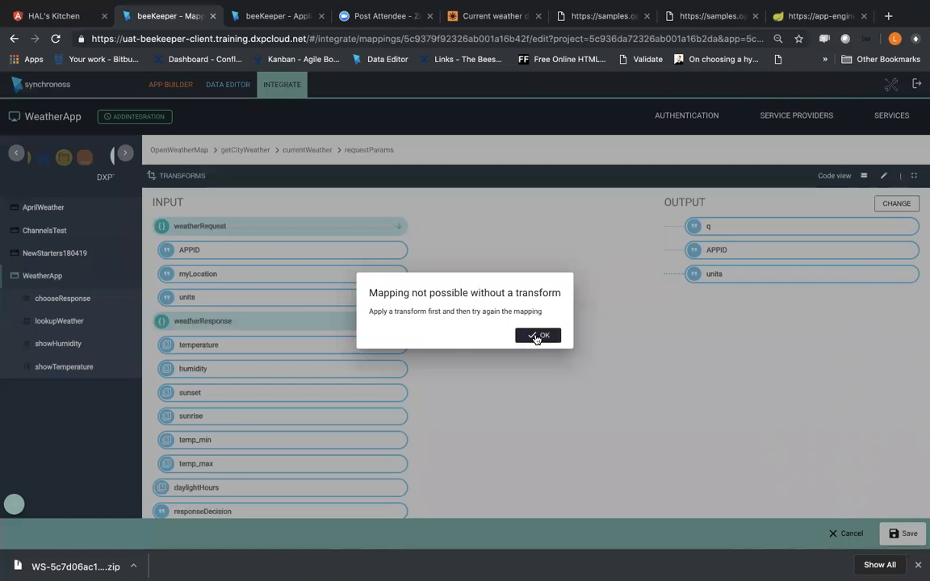
{"action": "left_click", "coordinate": [538, 341]}
{"action": "left_click", "coordinate": [844, 536]}
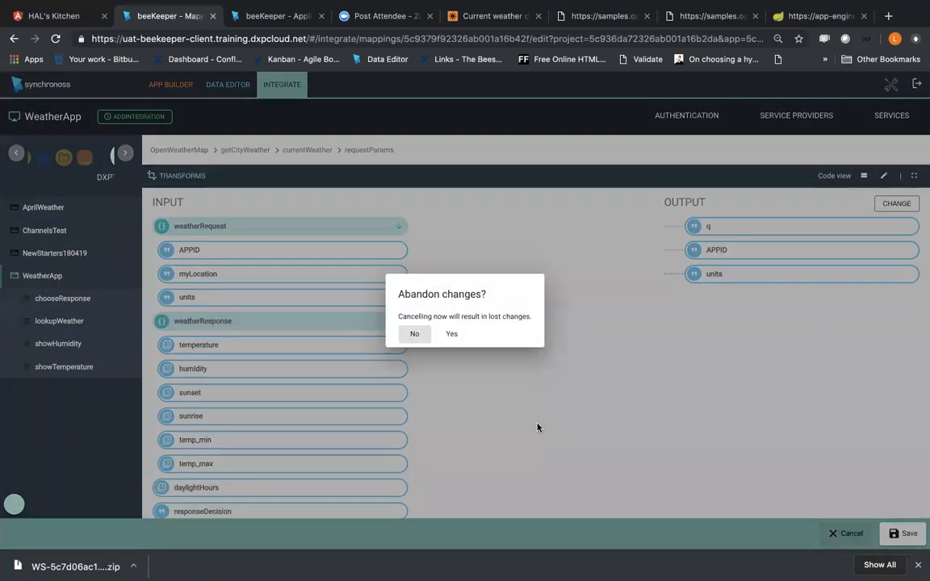
{"action": "left_click", "coordinate": [464, 340]}
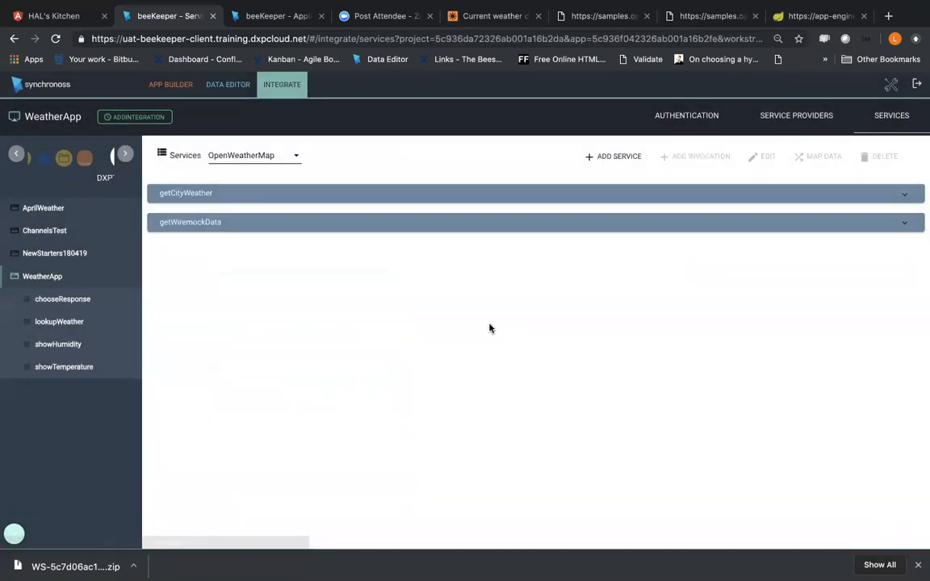
Step: Go through the REST Configuration and Request Object items under Shadow Streams in the session note and return to the browser
{"action": "key", "text": "ctrl+Right"}
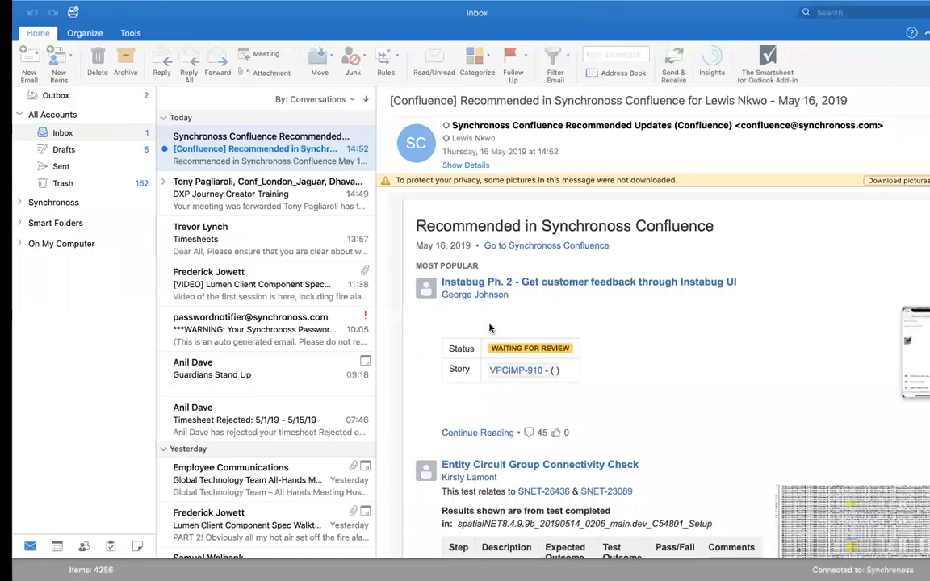
{"action": "key", "text": "ctrl+Right"}
{"action": "left_click_drag", "start_coordinate": [366, 111], "coordinate": [448, 125]}
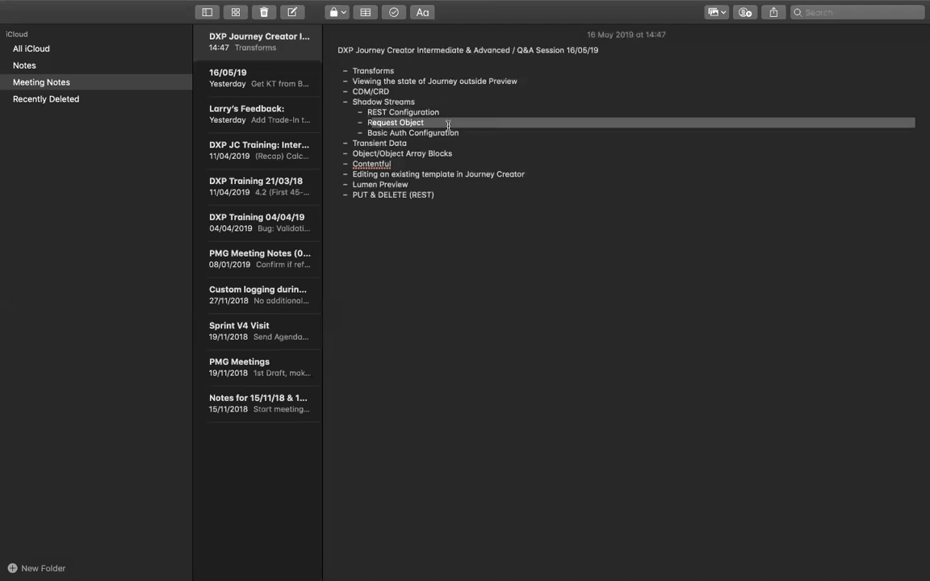
{"action": "key", "text": "ctrl+Left"}
{"action": "key", "text": "ctrl+Left"}
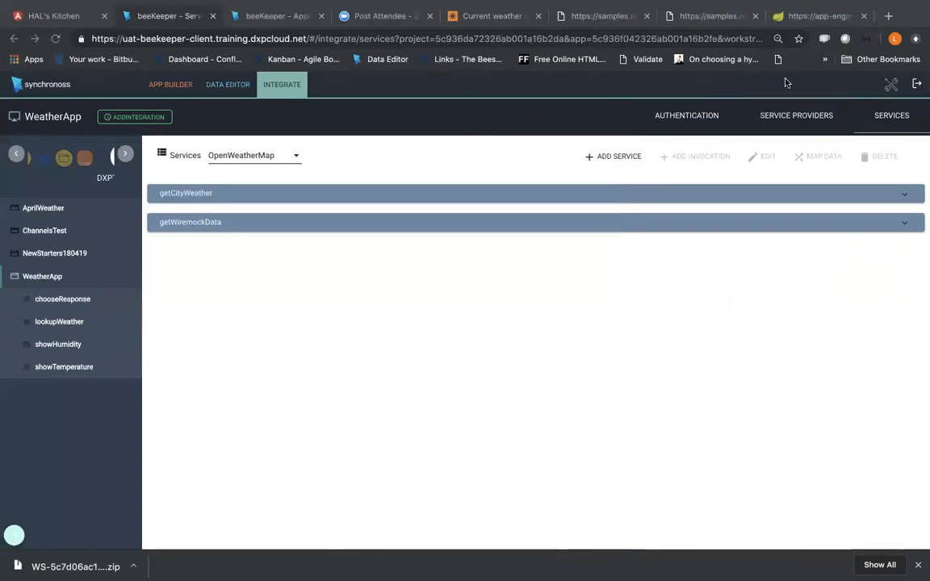
Step: Open the Decooda Analysis - 4.2 PoC Integration page of the DXP Product Specialist Team space on Confluence in a new tab
{"action": "left_click", "coordinate": [889, 16]}
{"action": "type", "text": "ana"}
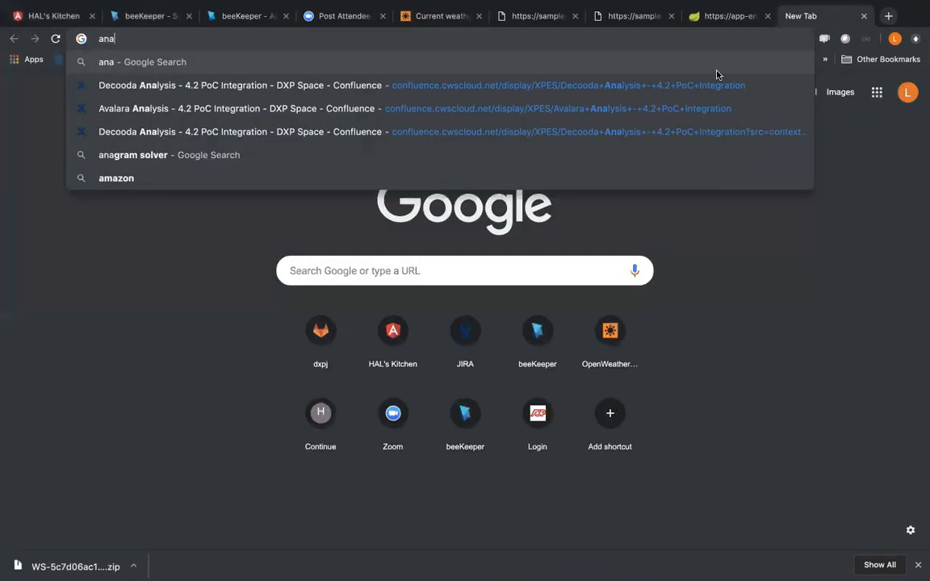
{"action": "left_click", "coordinate": [678, 86]}
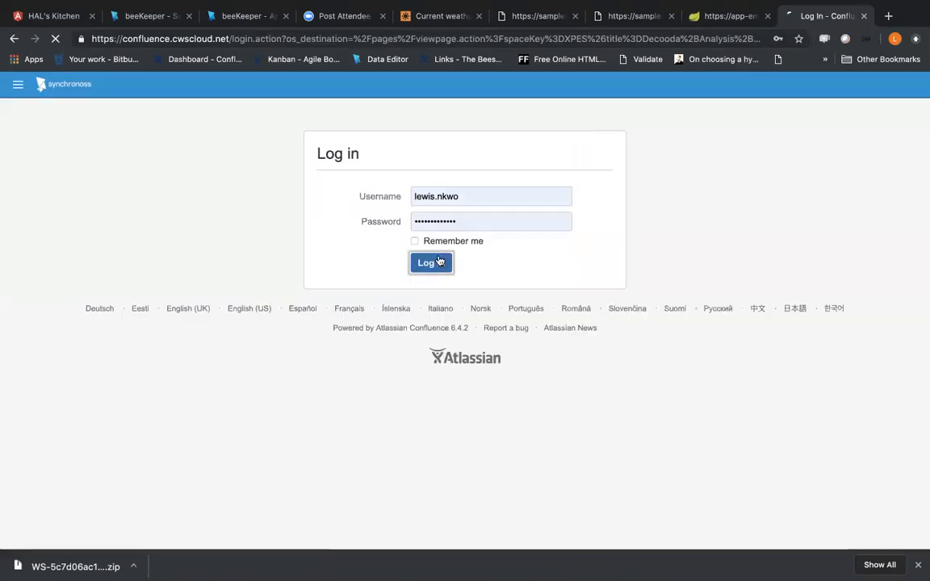
{"action": "left_click", "coordinate": [436, 263]}
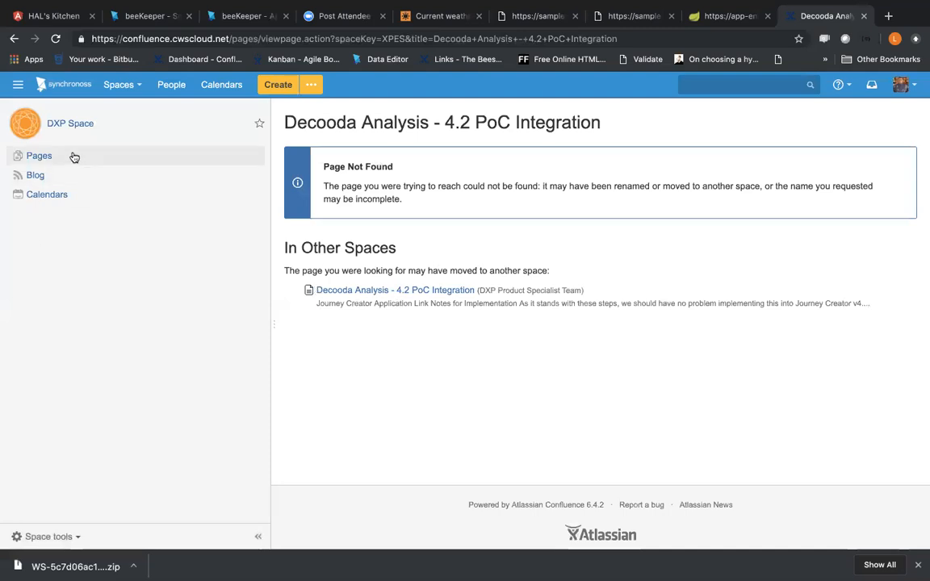
{"action": "left_click", "coordinate": [323, 290]}
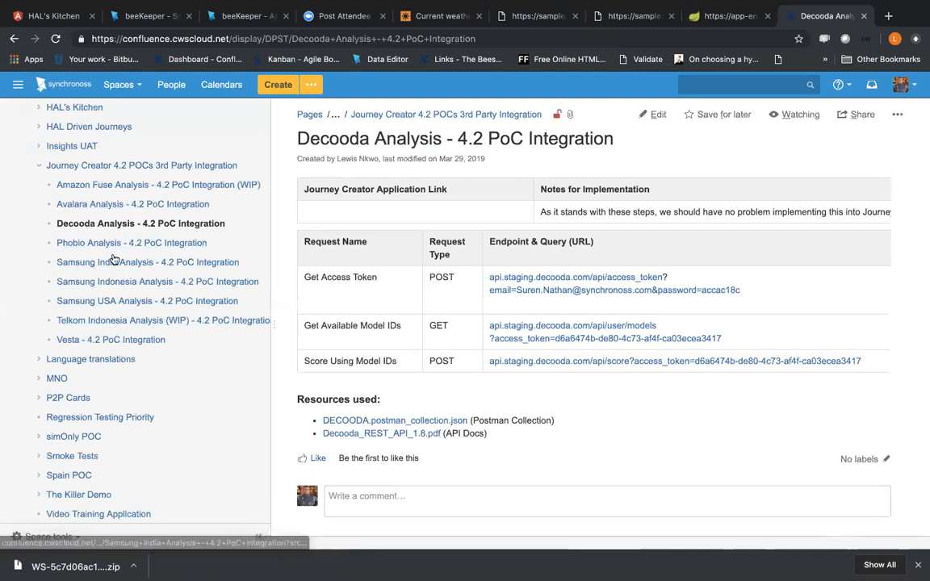
Step: Review the endpoints and header parameters on the Phobio Analysis page, and open the Avalara Analysis page for its Basic Auth requirements
{"action": "left_click", "coordinate": [172, 243]}
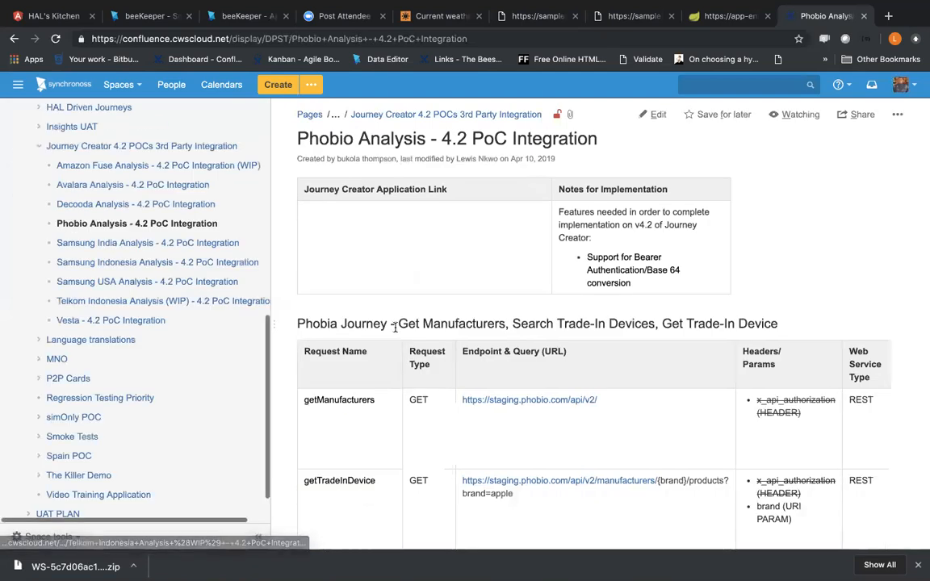
{"action": "scroll", "coordinate": [396, 332], "scroll_direction": "down", "scroll_amount": 1}
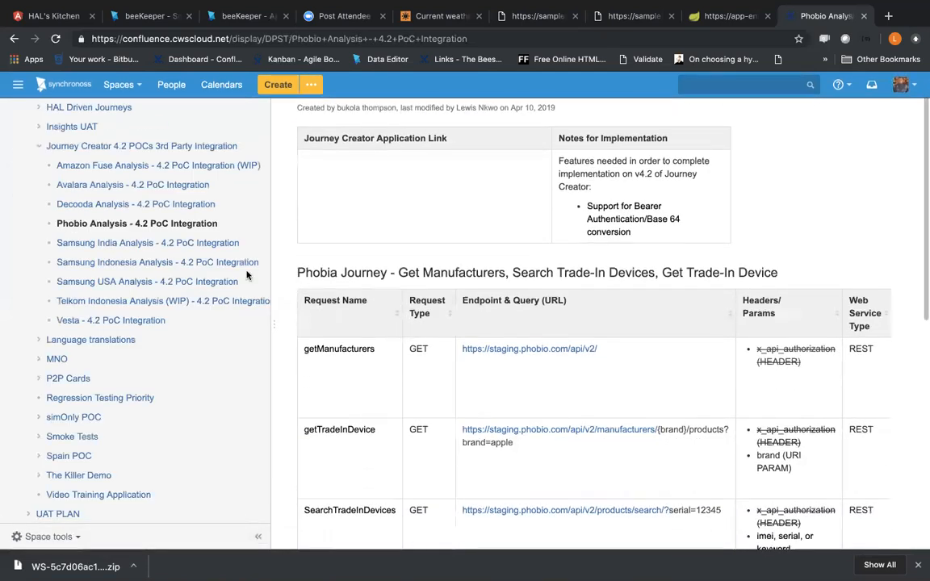
{"action": "left_click", "coordinate": [123, 187]}
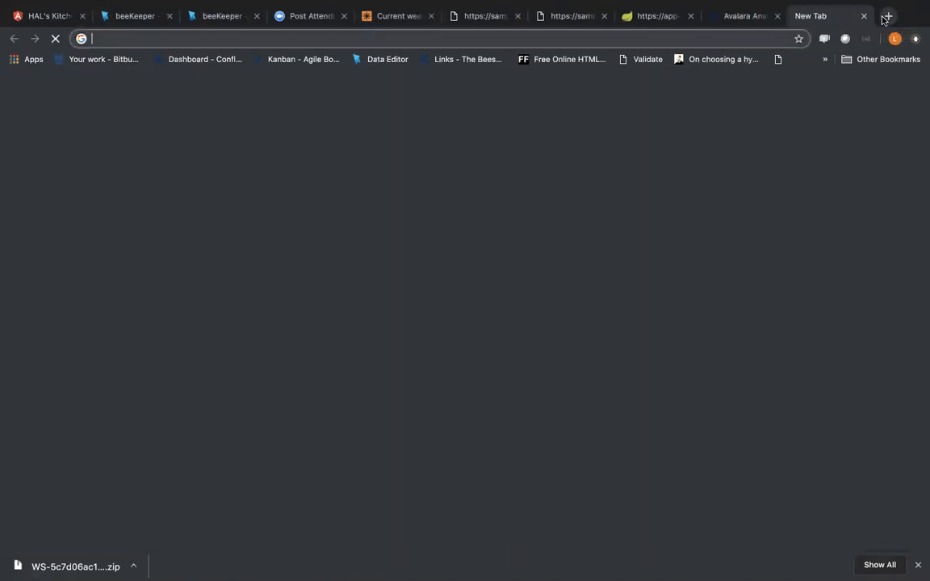
{"action": "left_click", "coordinate": [888, 15]}
{"action": "type", "text": "mock"}
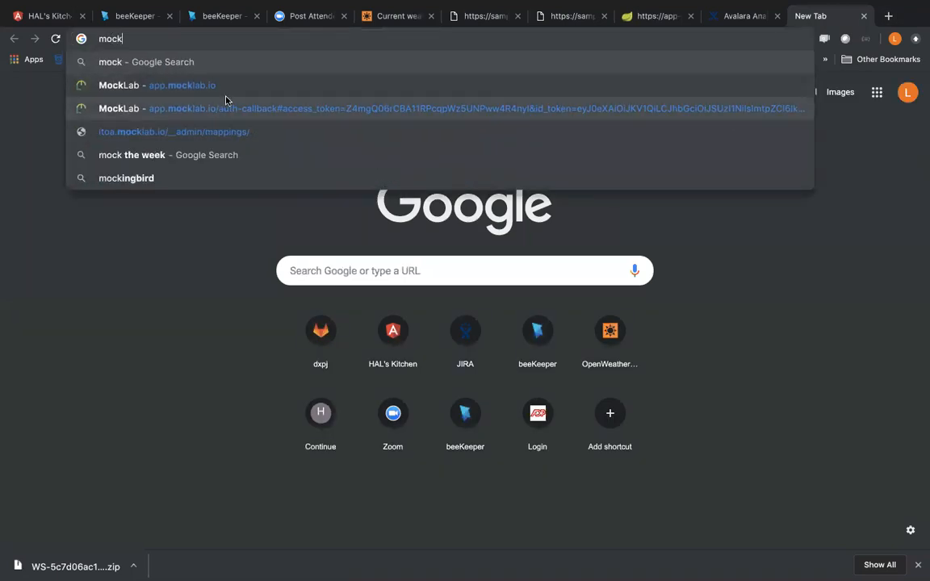
{"action": "left_click", "coordinate": [197, 131]}
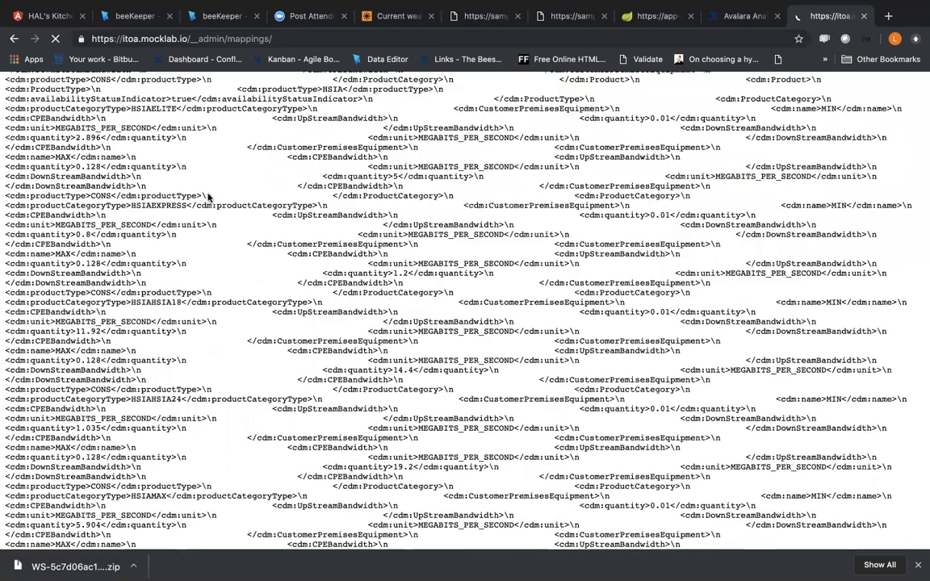
Step: Look through the raw MockLab stub mappings and search them for "mpa"
{"action": "scroll", "coordinate": [238, 261], "scroll_direction": "down", "scroll_amount": 10}
{"action": "scroll", "coordinate": [238, 261], "scroll_direction": "down", "scroll_amount": 15}
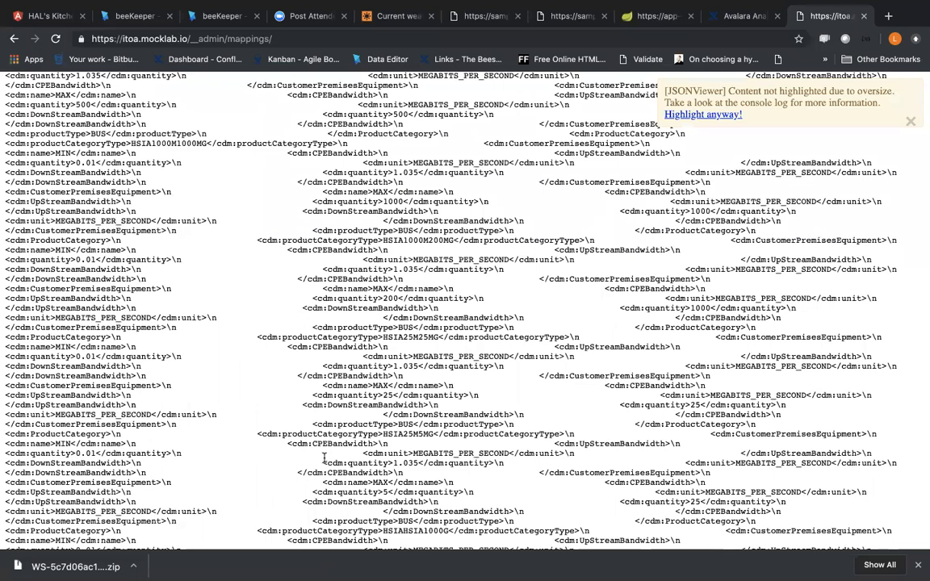
{"action": "key", "text": "super+f"}
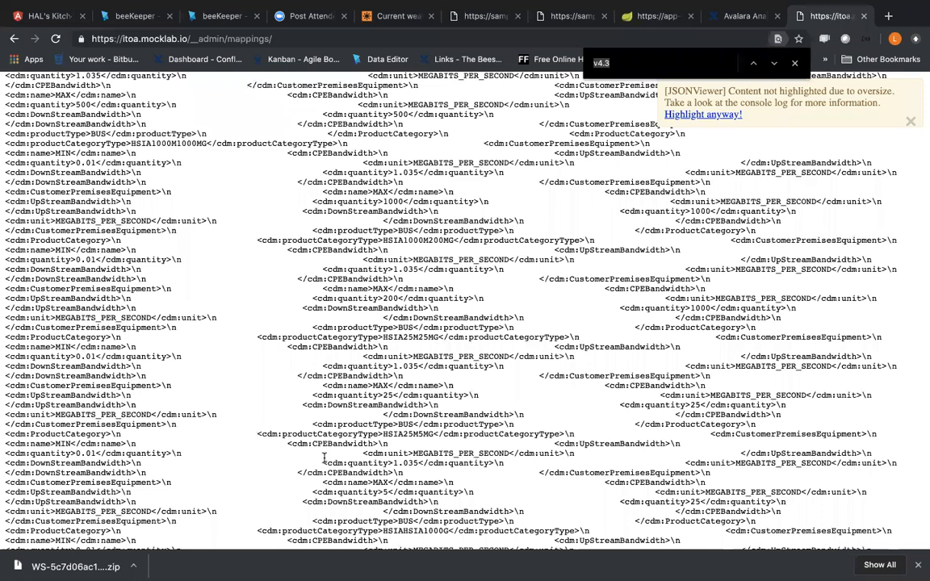
{"action": "type", "text": "ap"}
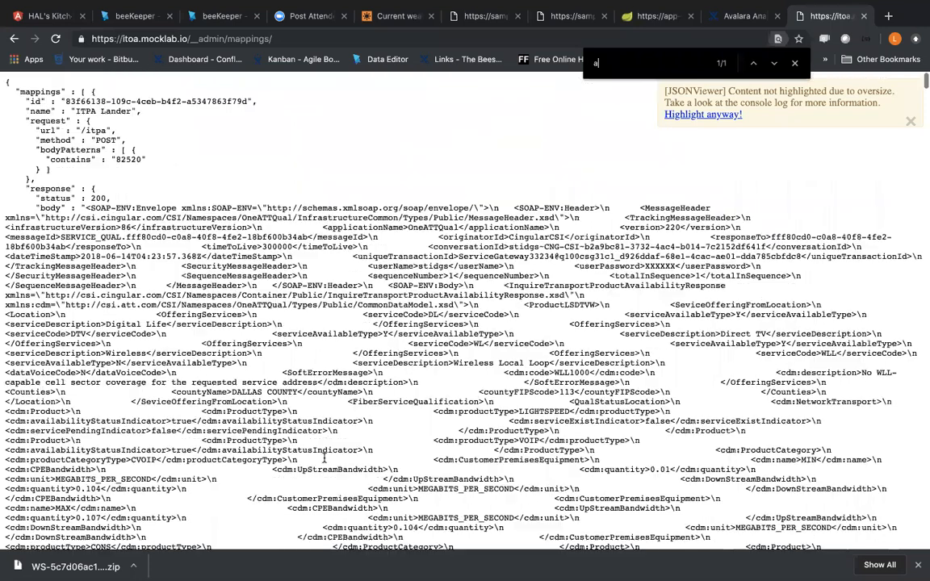
{"action": "key", "text": "BackSpace"}
{"action": "key", "text": "BackSpace"}
{"action": "type", "text": "mpa"}
{"action": "scroll", "coordinate": [323, 458], "scroll_direction": "down", "scroll_amount": 10}
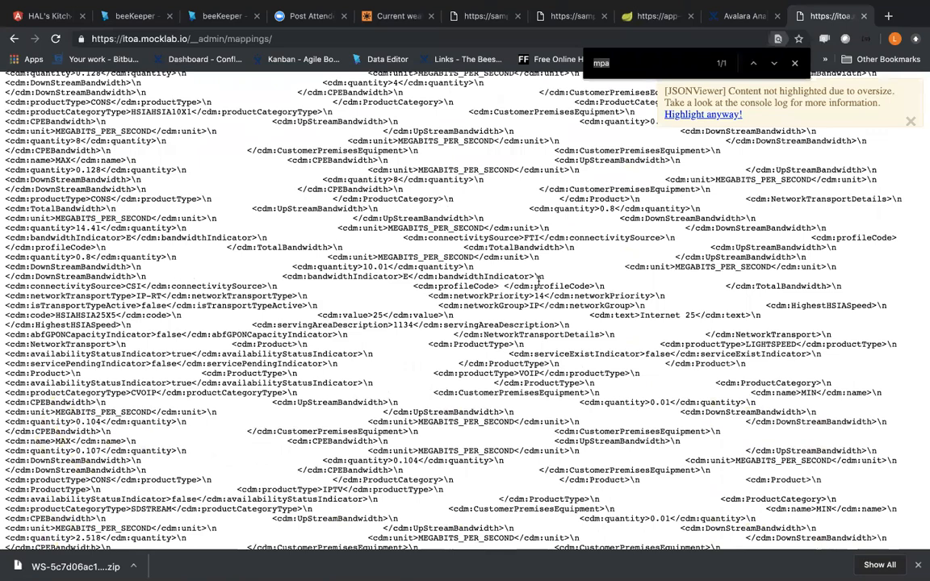
Step: Search the raw stub mappings for "tradein"
{"action": "key", "text": "BackSpace"}
{"action": "key", "text": "BackSpace"}
{"action": "key", "text": "BackSpace"}
{"action": "type", "text": "gcd"}
{"action": "key", "text": "BackSpace"}
{"action": "key", "text": "BackSpace"}
{"action": "key", "text": "BackSpace"}
{"action": "type", "text": "tradein"}
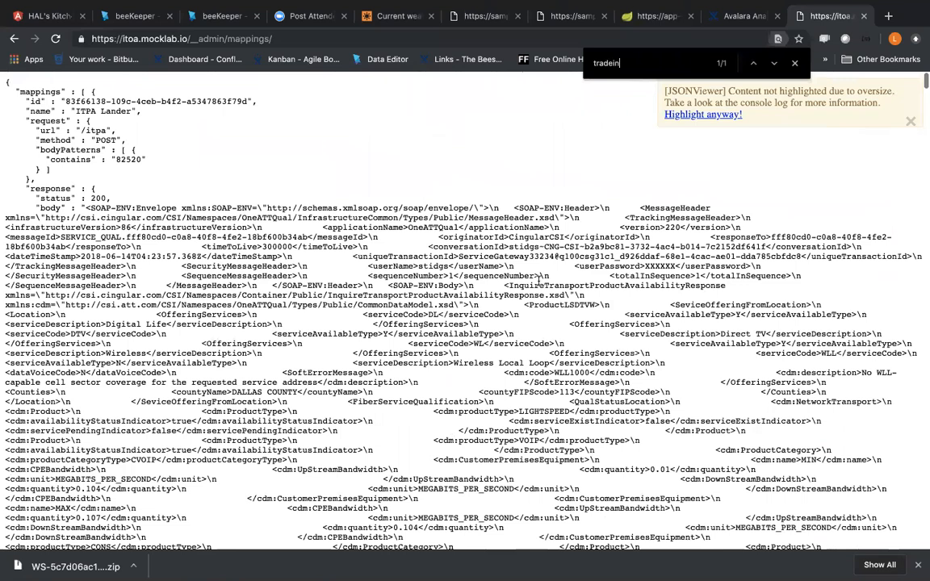
Step: Force JSON highlighting of the oversized mappings and look through the ITPA Lander stub's response body
{"action": "left_click", "coordinate": [724, 115]}
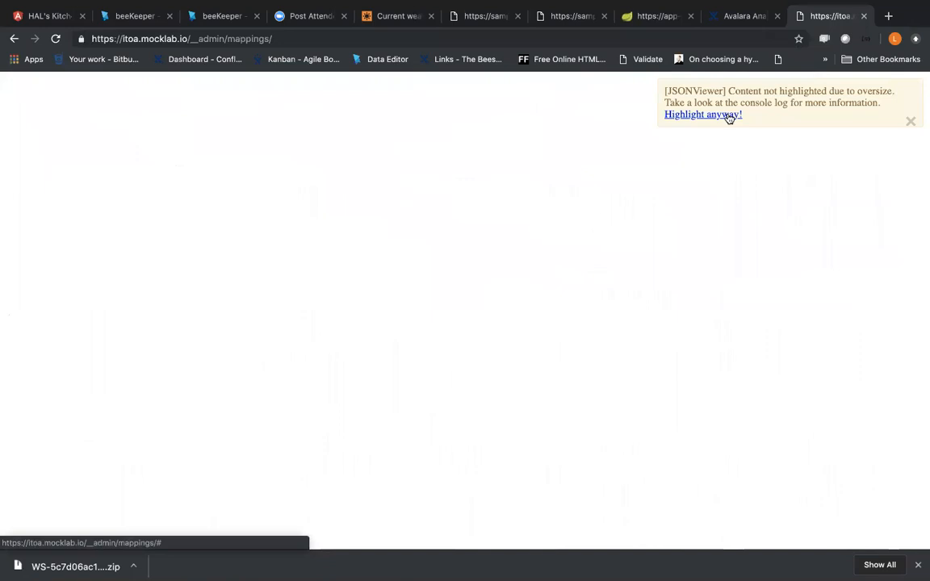
{"action": "scroll", "coordinate": [599, 216], "scroll_direction": "down", "scroll_amount": 3}
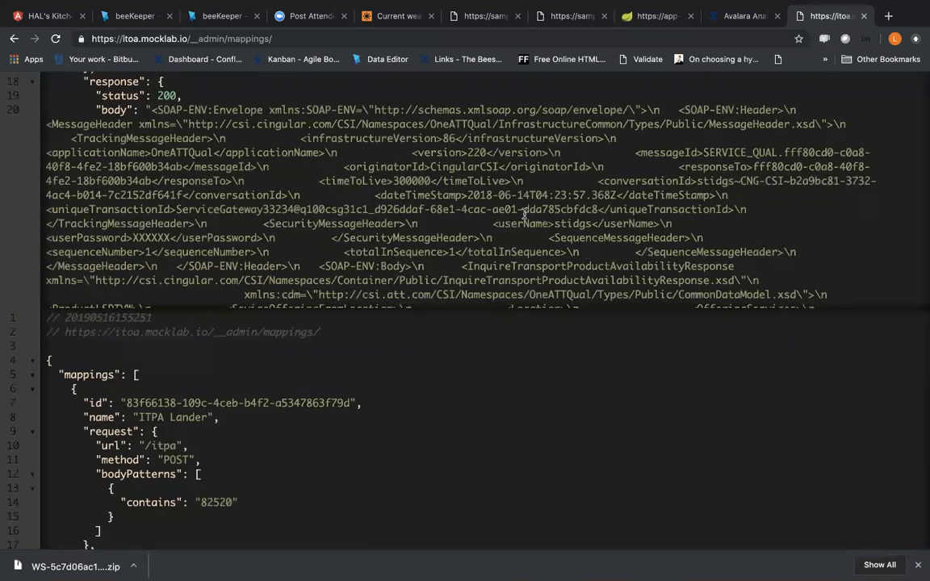
{"action": "key", "text": "super+f"}
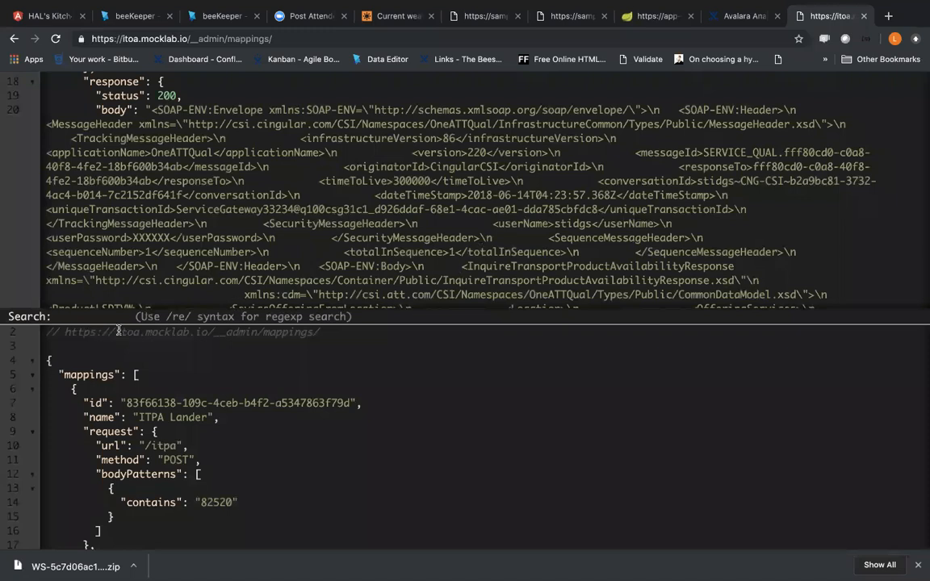
{"action": "key", "text": "Escape"}
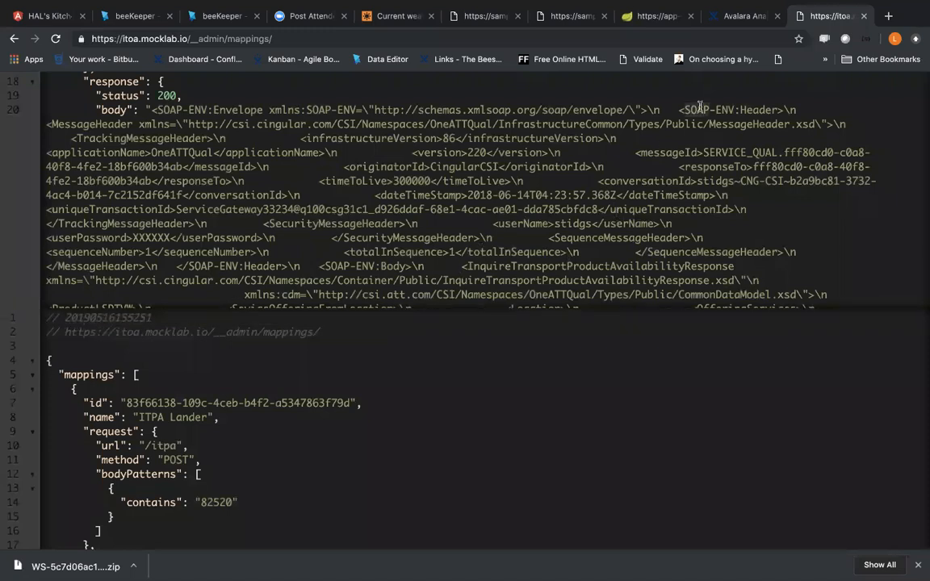
{"action": "key", "text": "super+f"}
{"action": "key", "text": "Escape"}
{"action": "scroll", "coordinate": [609, 128], "scroll_direction": "down", "scroll_amount": 15}
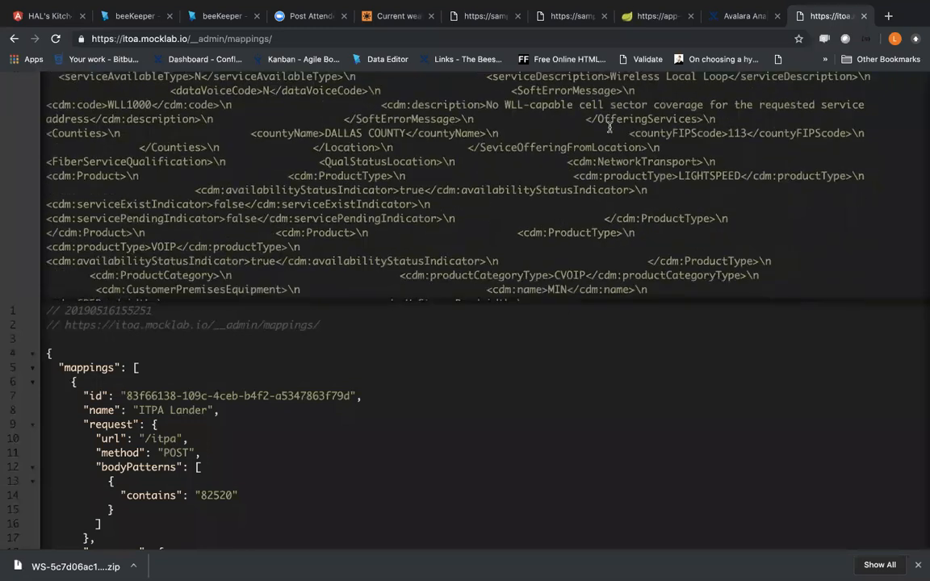
{"action": "left_click_drag", "start_coordinate": [544, 216], "coordinate": [543, 175]}
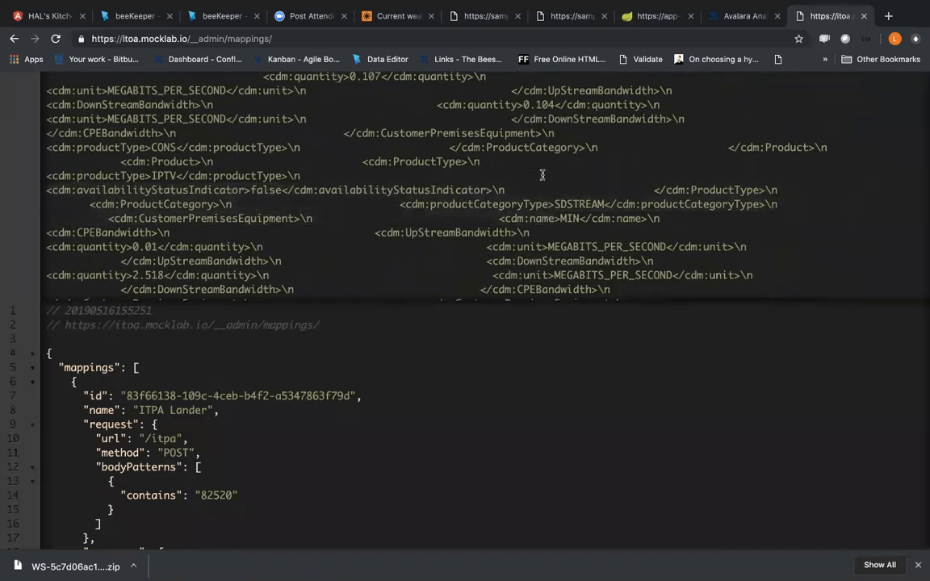
Step: Search the highlighted mappings for "tradein" and examine the request section of the TradeIn Samsung Poor stub
{"action": "key", "text": "super+f"}
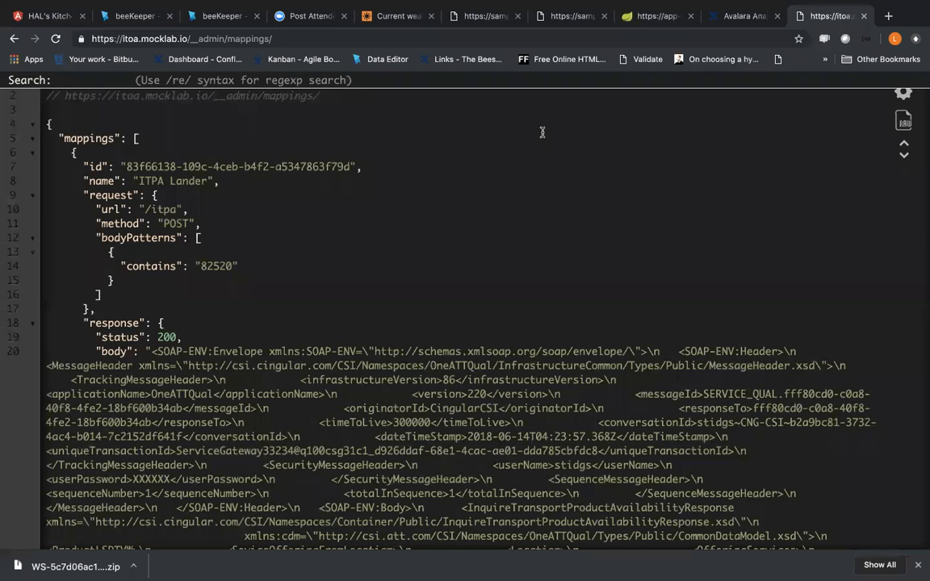
{"action": "type", "text": "comcast"}
{"action": "key", "text": "Return"}
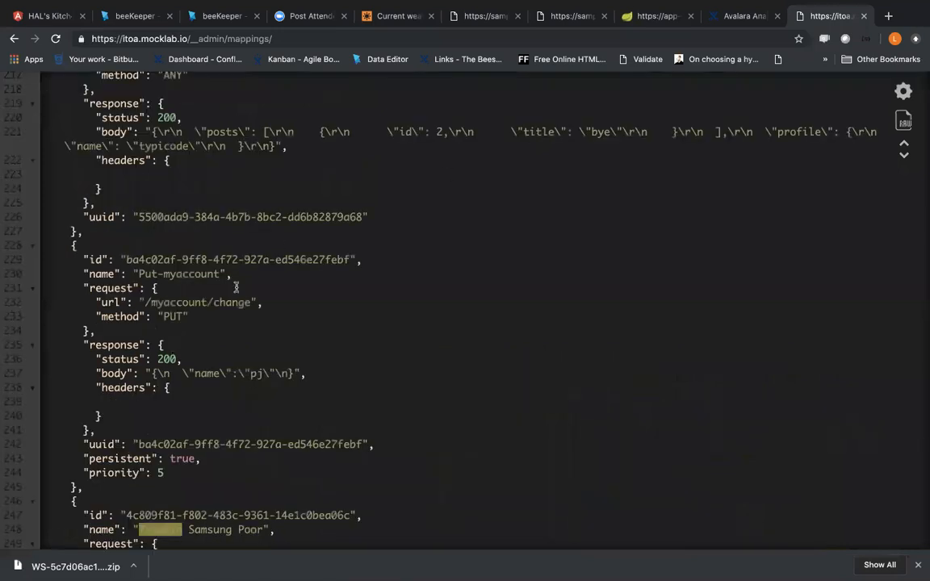
{"action": "scroll", "coordinate": [234, 288], "scroll_direction": "down", "scroll_amount": 3}
{"action": "scroll", "coordinate": [236, 287], "scroll_direction": "down", "scroll_amount": 4}
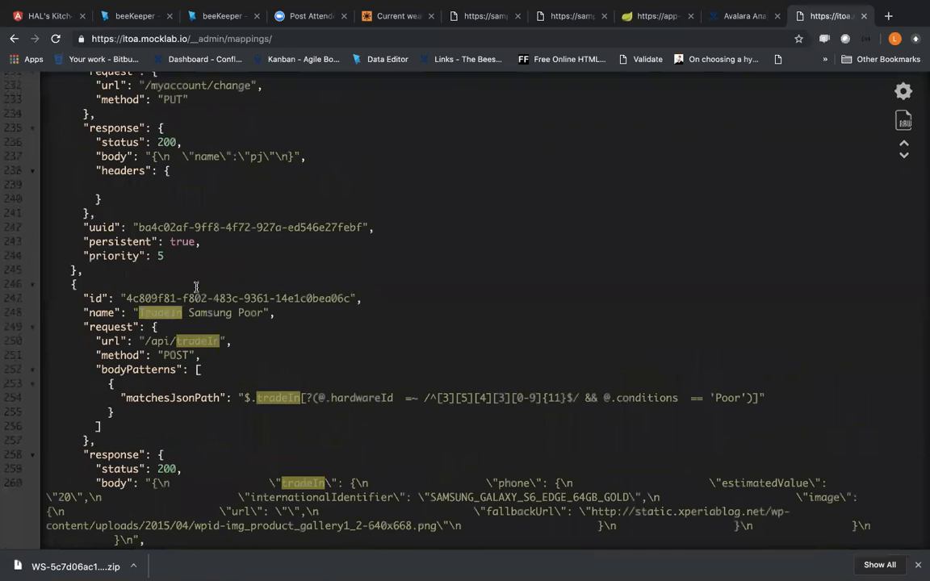
{"action": "left_click", "coordinate": [33, 285]}
{"action": "left_click", "coordinate": [33, 285]}
{"action": "left_click", "coordinate": [195, 337]}
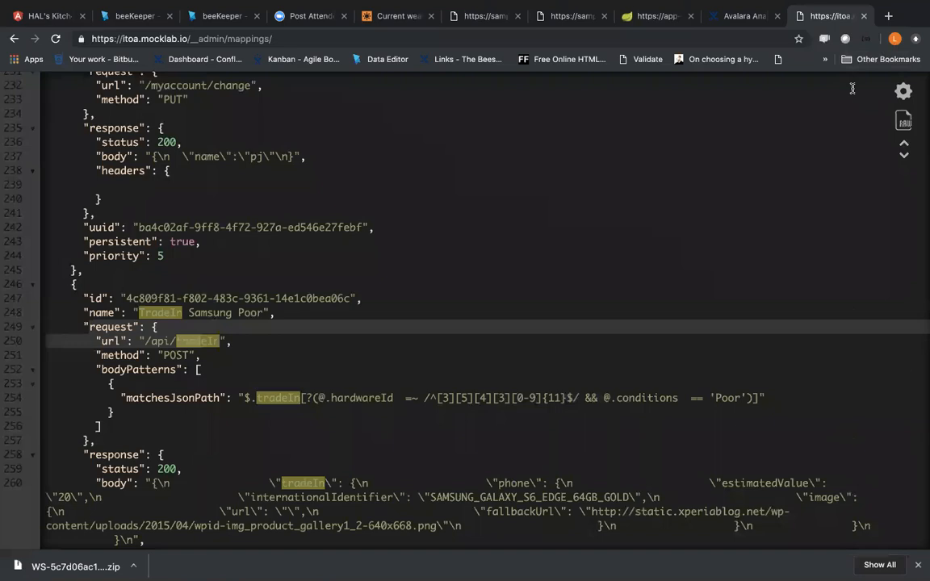
Step: Search Google for "wiremock basic auth" in a new tab and open WireMock's Request Matching documentation
{"action": "left_click", "coordinate": [886, 16]}
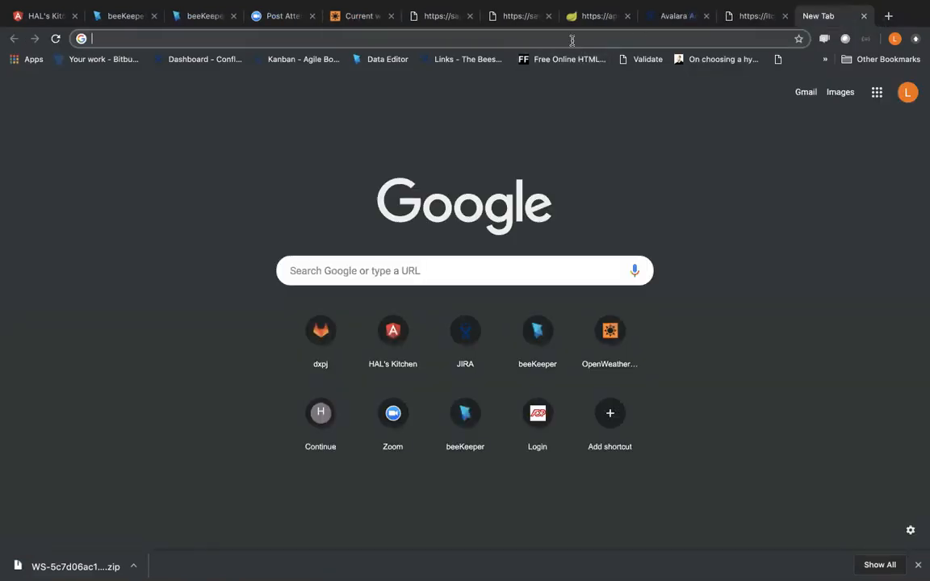
{"action": "type", "text": "wire"}
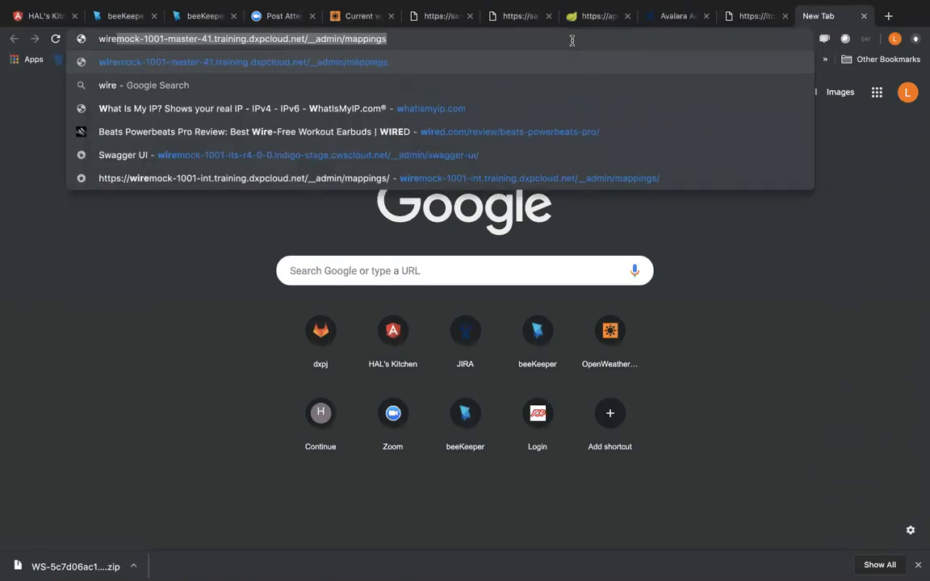
{"action": "type", "text": "mock ba"}
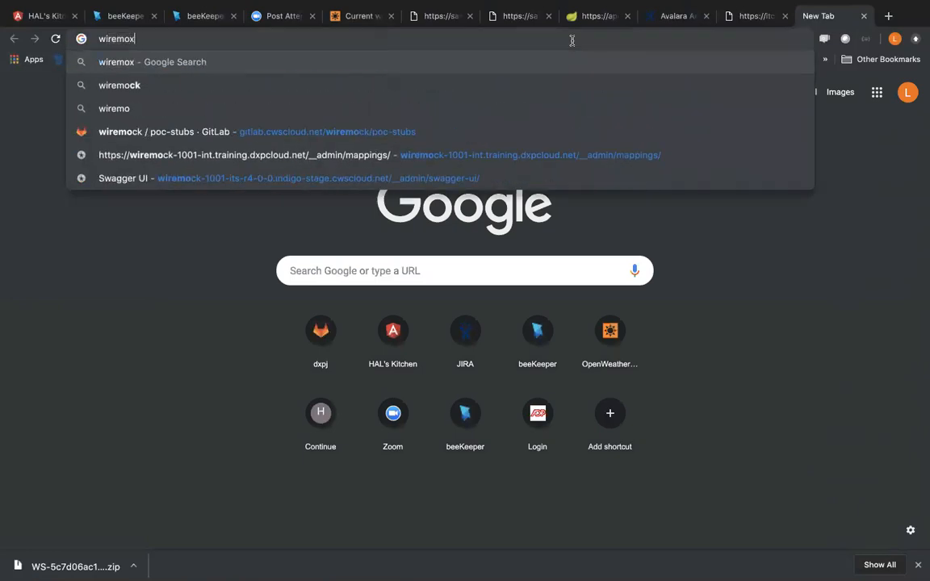
{"action": "type", "text": "sic auth"}
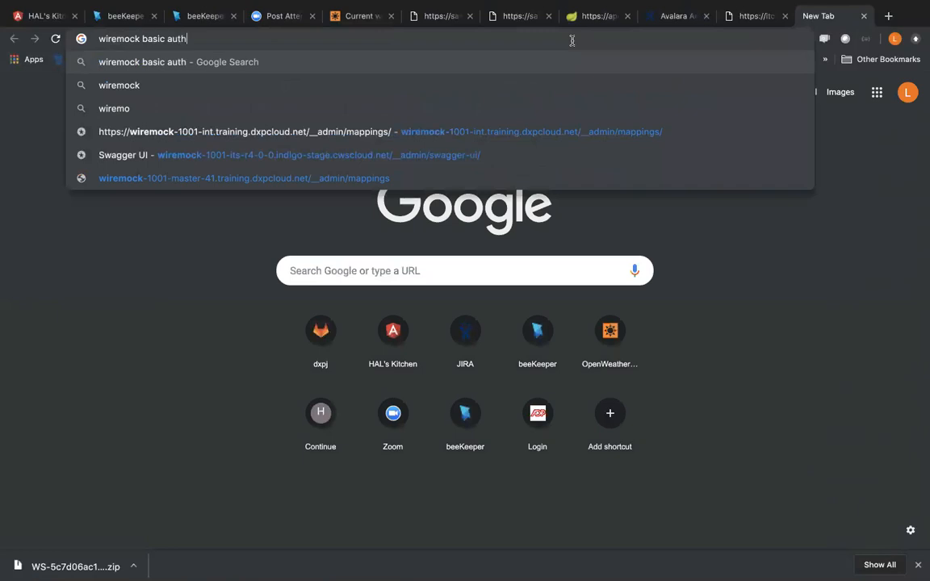
{"action": "key", "text": "Return"}
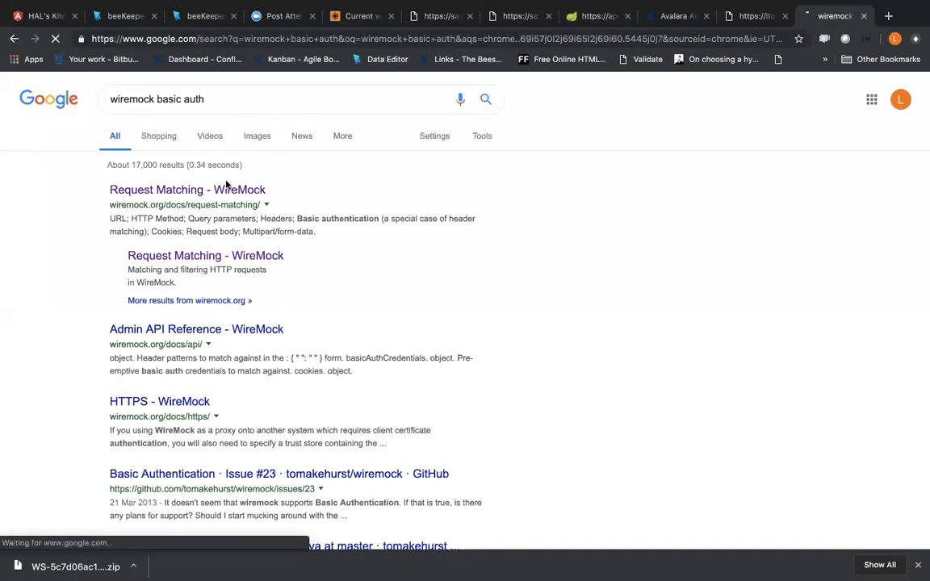
{"action": "left_click", "coordinate": [226, 189]}
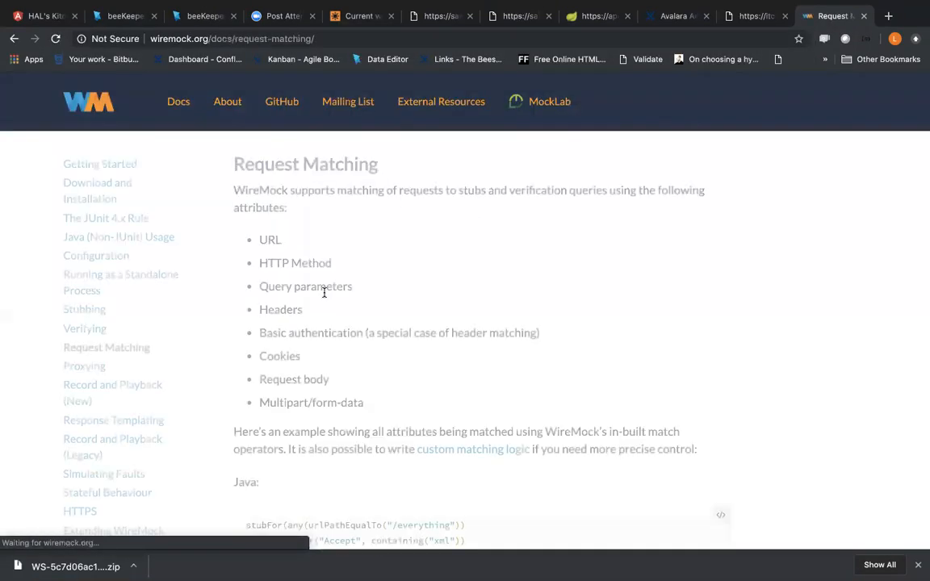
Step: Dismiss the MockLab advert and examine the JSON request-matching example and the URL and attribute matching sections
{"action": "scroll", "coordinate": [393, 264], "scroll_direction": "down", "scroll_amount": 3}
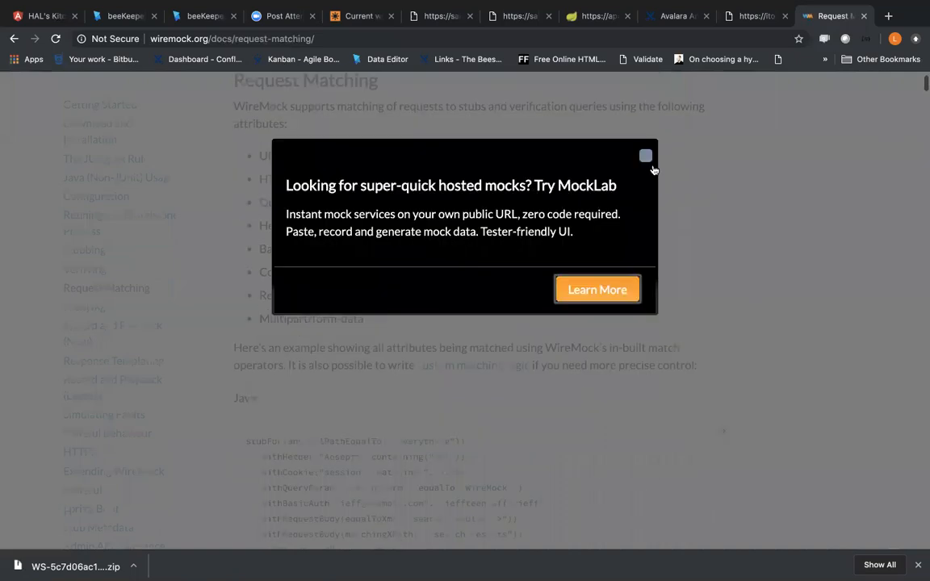
{"action": "left_click", "coordinate": [644, 154]}
{"action": "scroll", "coordinate": [553, 354], "scroll_direction": "down", "scroll_amount": 5}
{"action": "scroll", "coordinate": [553, 353], "scroll_direction": "down", "scroll_amount": 3}
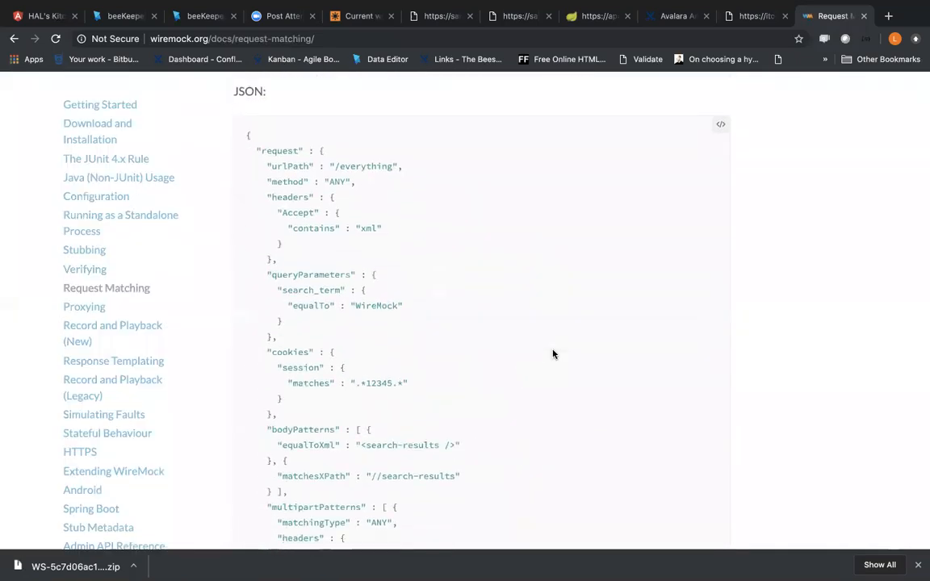
{"action": "scroll", "coordinate": [553, 354], "scroll_direction": "down", "scroll_amount": 8}
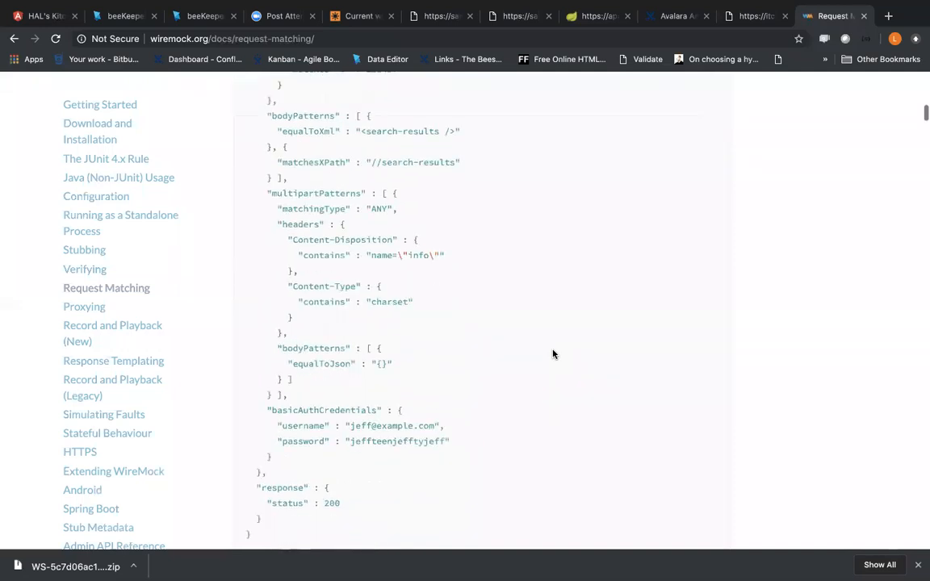
{"action": "scroll", "coordinate": [553, 352], "scroll_direction": "down", "scroll_amount": 7}
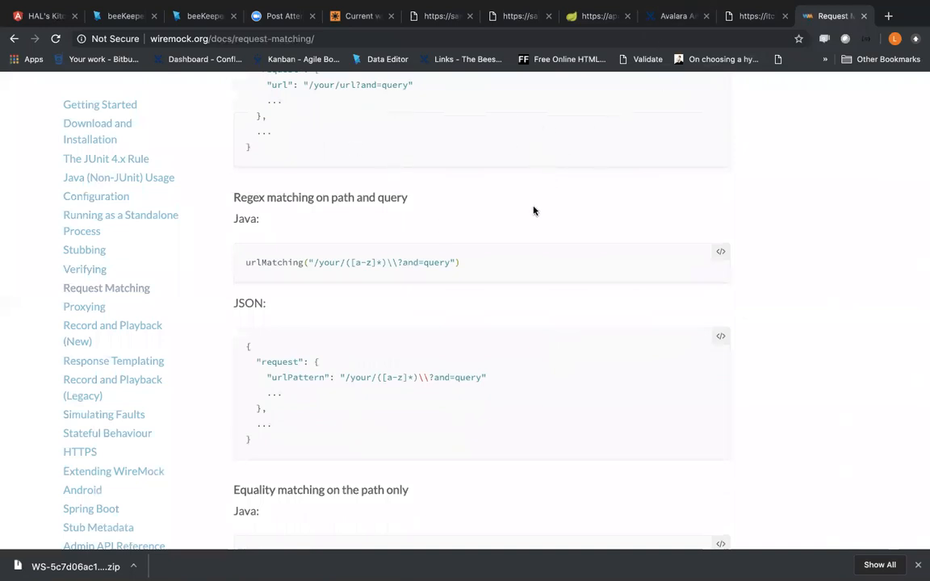
{"action": "scroll", "coordinate": [533, 211], "scroll_direction": "up", "scroll_amount": 4}
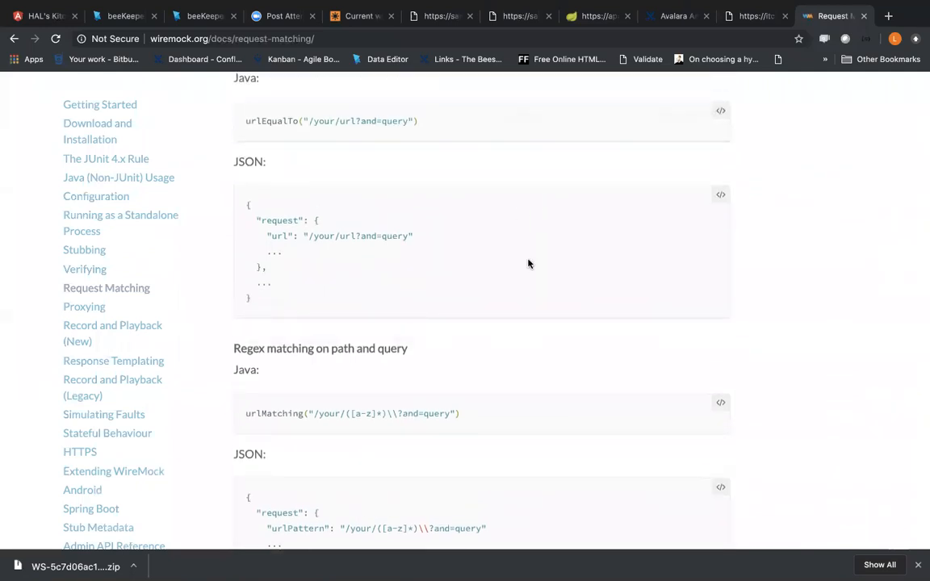
{"action": "scroll", "coordinate": [519, 294], "scroll_direction": "down", "scroll_amount": 20}
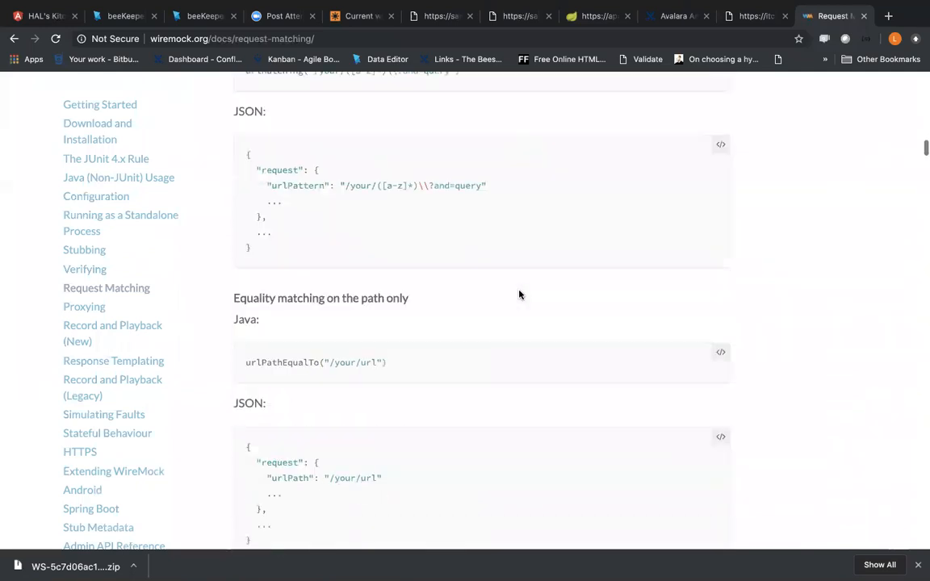
{"action": "scroll", "coordinate": [519, 289], "scroll_direction": "down", "scroll_amount": 15}
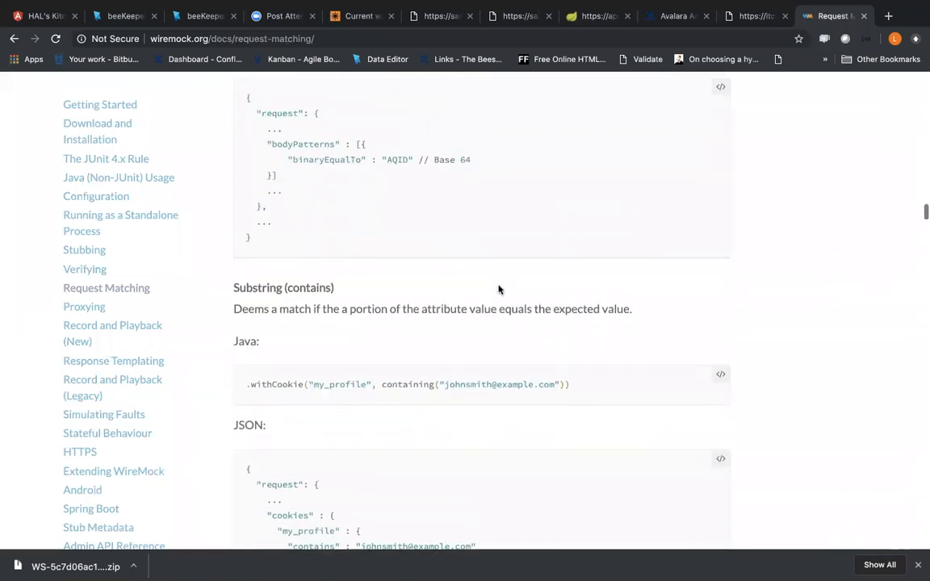
Step: Find "basic" on the Request Matching page and select the basicAuthCredentials block in the JSON example
{"action": "key", "text": "ctrl+f"}
{"action": "type", "text": "basic"}
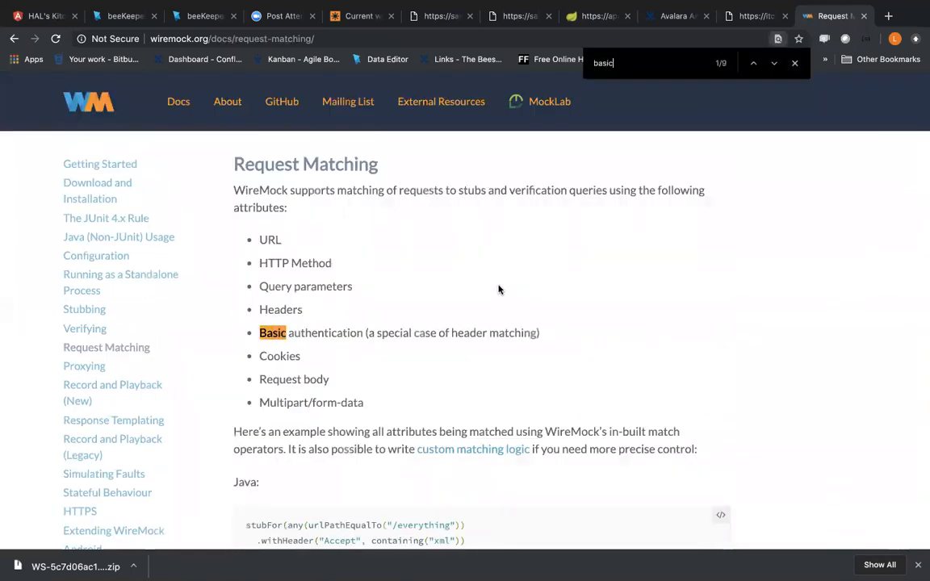
{"action": "key", "text": "Return"}
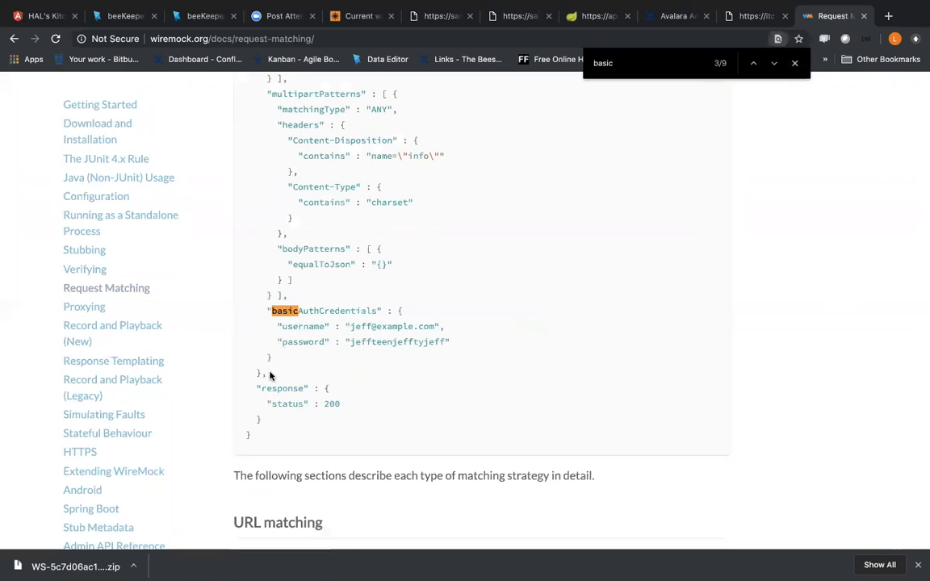
{"action": "left_click_drag", "start_coordinate": [274, 366], "coordinate": [232, 315]}
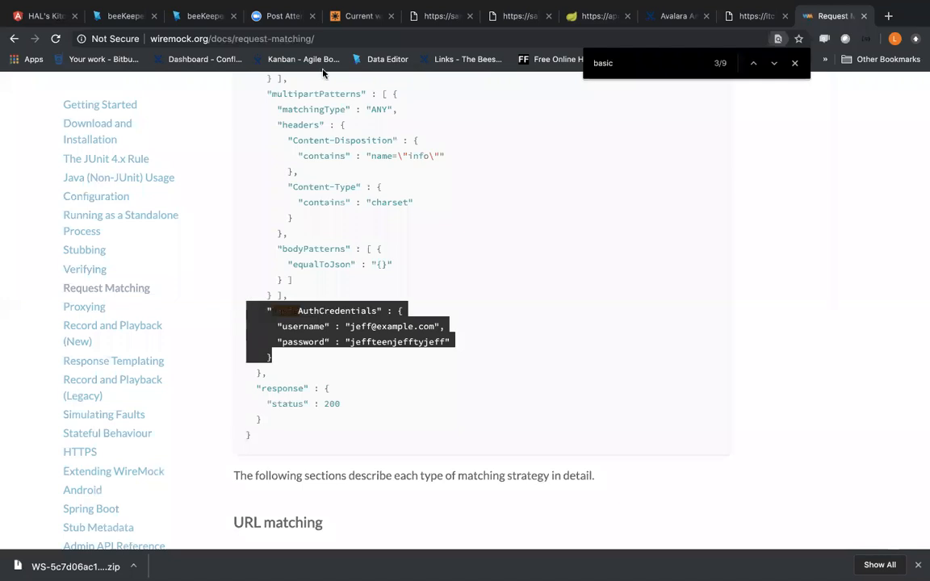
Step: Switch to the beeKeeper browser tab and open the Pjs_Testing application from the HALS_KITCHEN project
{"action": "left_click", "coordinate": [196, 12]}
{"action": "scroll", "coordinate": [36, 520], "scroll_direction": "down", "scroll_amount": 10}
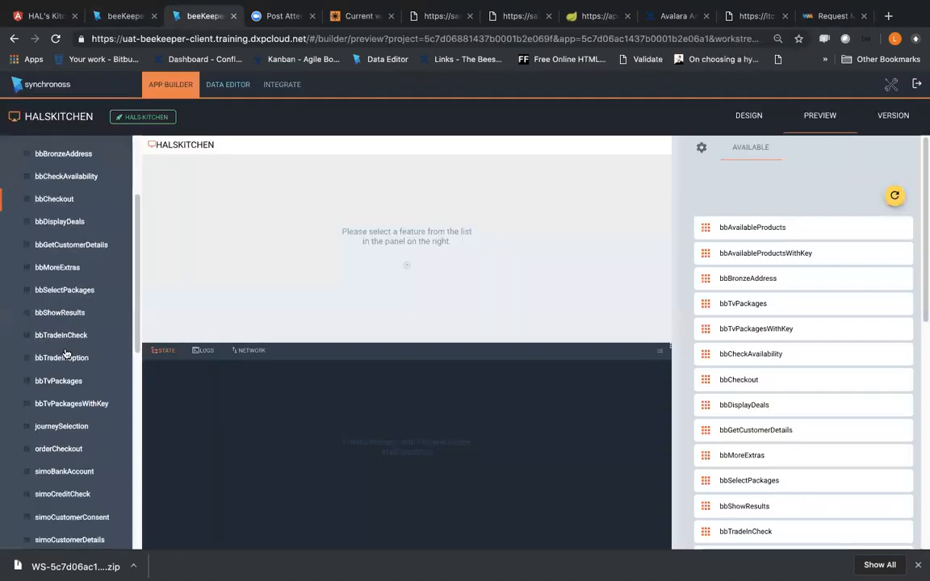
{"action": "left_click", "coordinate": [40, 500]}
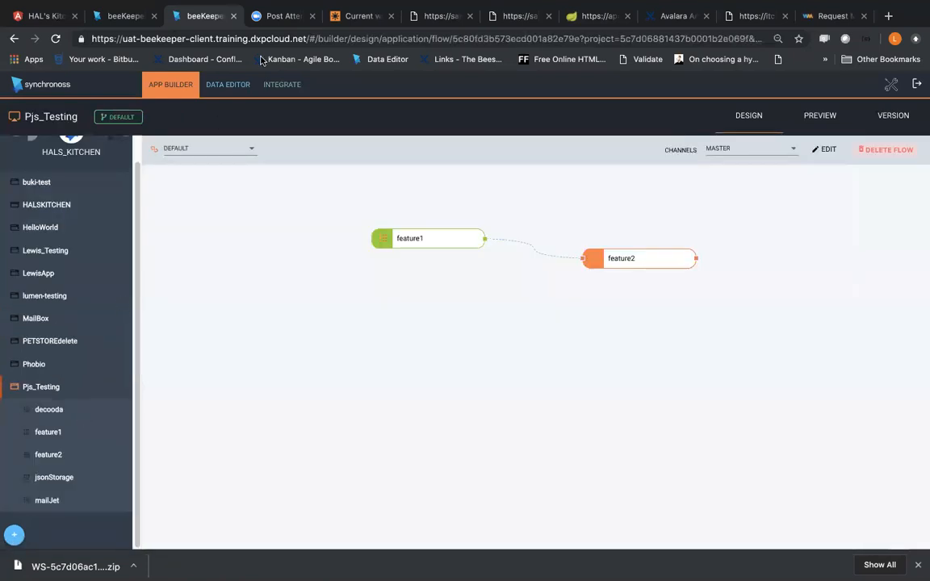
Step: Open the integration services of Pjs_Testing, choose the Wiremock service provider and expand its address search service
{"action": "left_click", "coordinate": [282, 84]}
{"action": "left_click", "coordinate": [273, 155]}
{"action": "scroll", "coordinate": [252, 234], "scroll_direction": "down", "scroll_amount": 2}
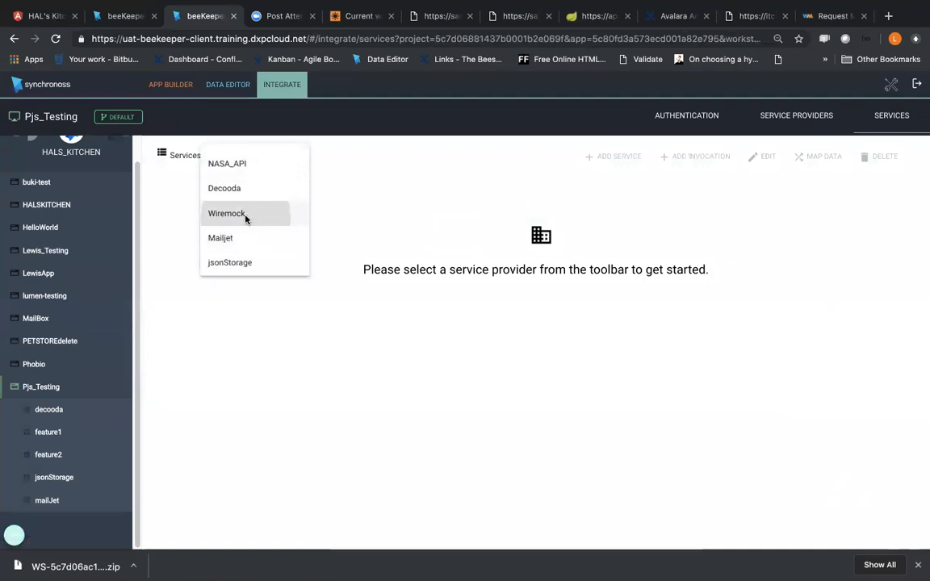
{"action": "left_click", "coordinate": [244, 214]}
{"action": "left_click", "coordinate": [893, 194]}
{"action": "left_click", "coordinate": [901, 194]}
Step: Look through the service providers available for Pjs_Testing and leave the selection unchanged
{"action": "left_click", "coordinate": [251, 155]}
{"action": "scroll", "coordinate": [258, 190], "scroll_direction": "up", "scroll_amount": 2}
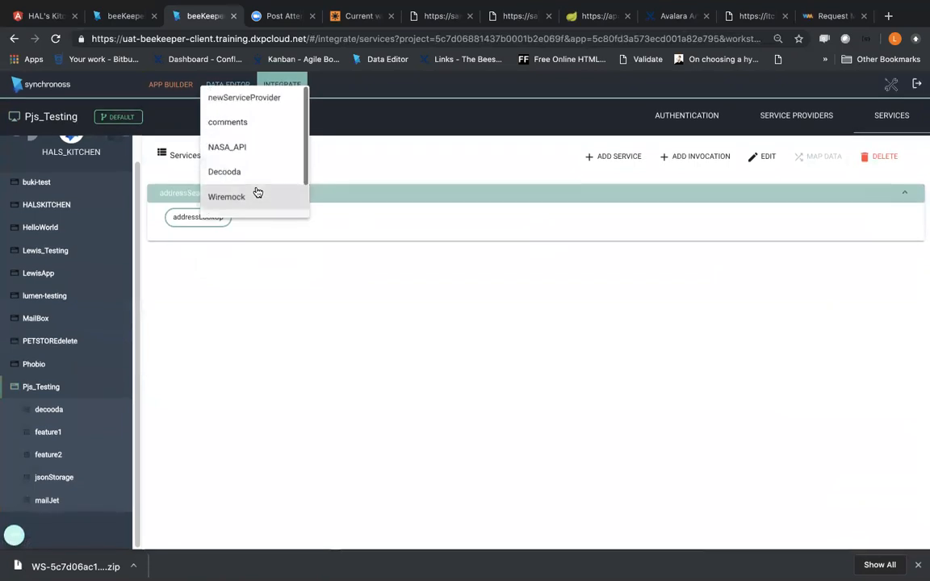
{"action": "scroll", "coordinate": [254, 133], "scroll_direction": "down", "scroll_amount": 2}
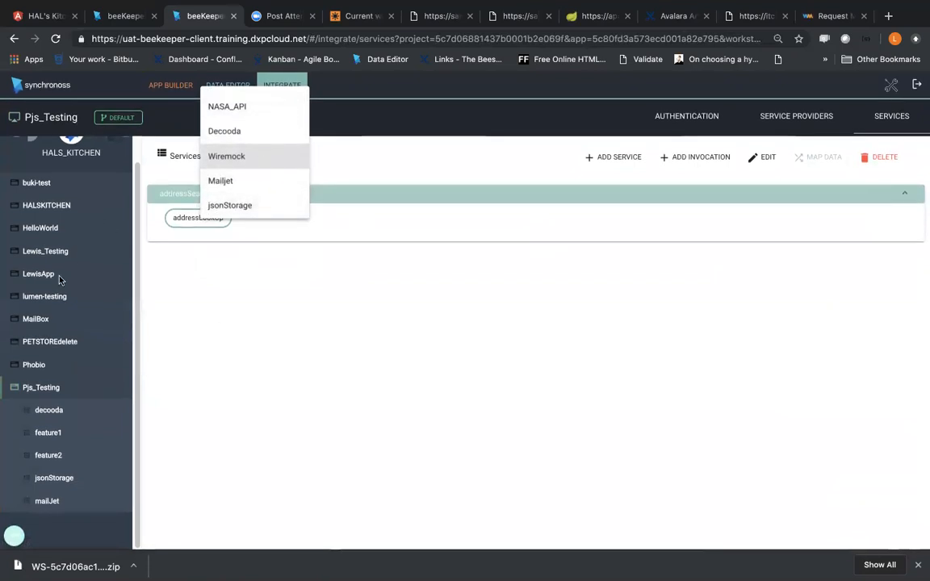
{"action": "left_click", "coordinate": [230, 336]}
Step: Open the HALSKITCHEN application's integration services and look through its list of service providers
{"action": "left_click", "coordinate": [53, 208]}
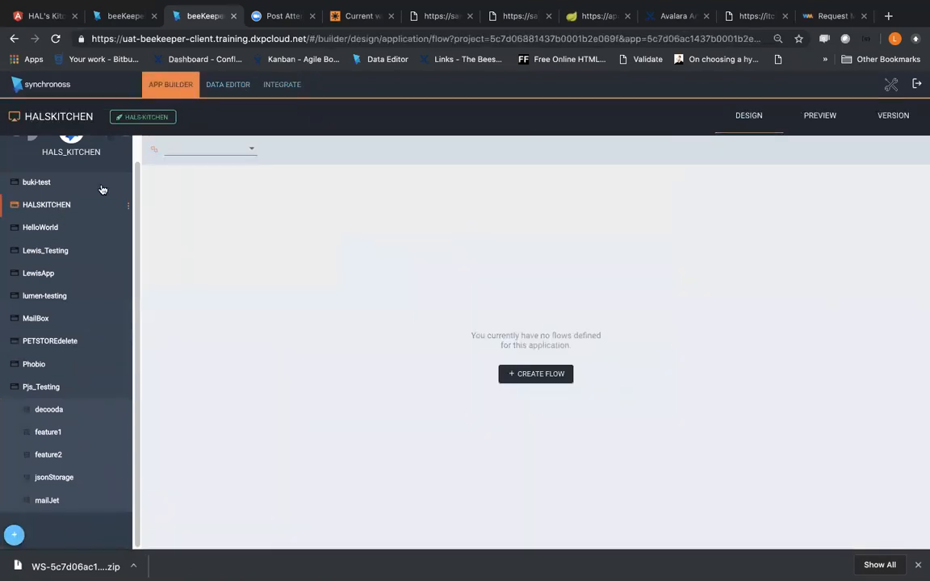
{"action": "left_click", "coordinate": [306, 84]}
{"action": "left_click", "coordinate": [292, 156]}
{"action": "scroll", "coordinate": [284, 209], "scroll_direction": "down", "scroll_amount": 2}
{"action": "scroll", "coordinate": [272, 216], "scroll_direction": "up", "scroll_amount": 3}
{"action": "scroll", "coordinate": [272, 216], "scroll_direction": "down", "scroll_amount": 3}
{"action": "scroll", "coordinate": [274, 218], "scroll_direction": "up", "scroll_amount": 3}
{"action": "left_click", "coordinate": [233, 259]}
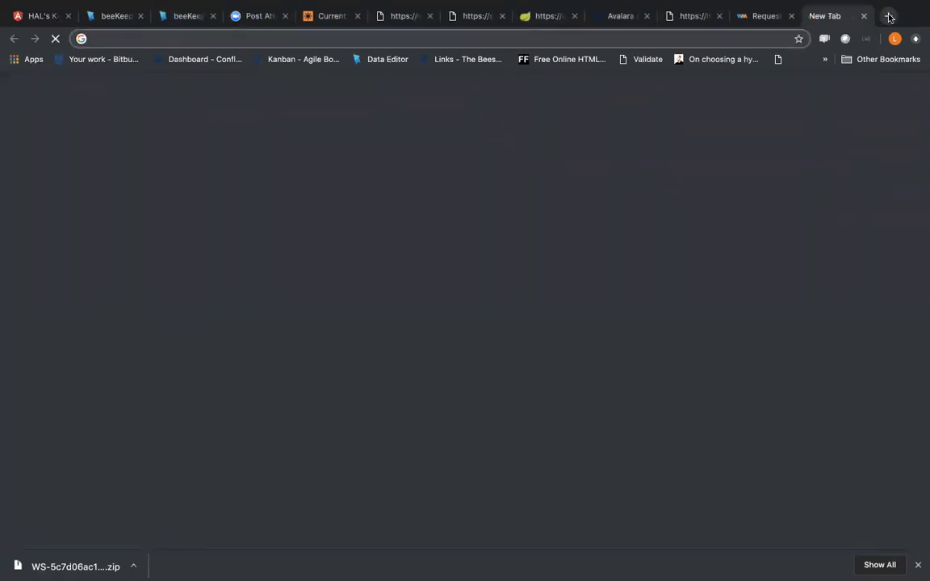
Step: Open the MockLab site app.mocklab.io in a new browser tab
{"action": "left_click", "coordinate": [888, 16]}
{"action": "type", "text": "mo"}
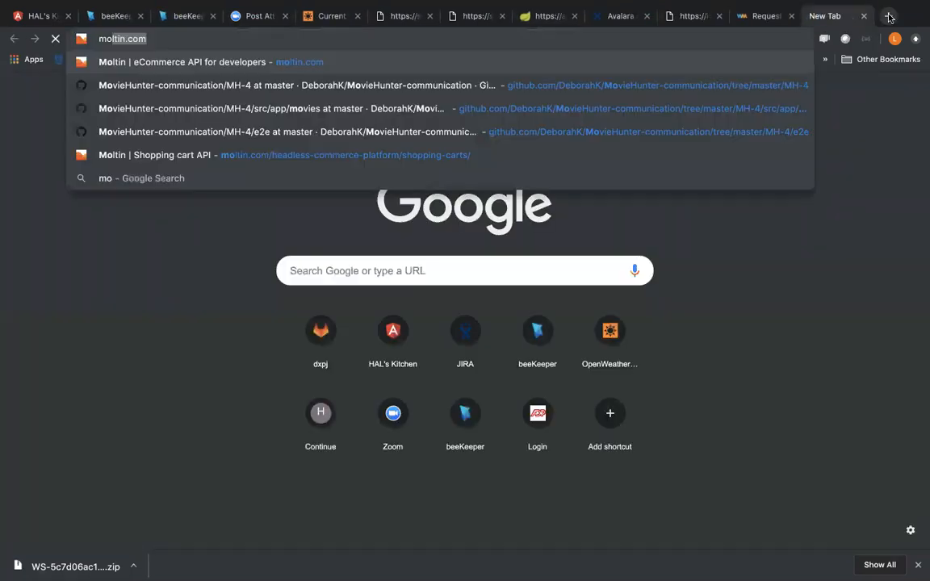
{"action": "type", "text": "ck"}
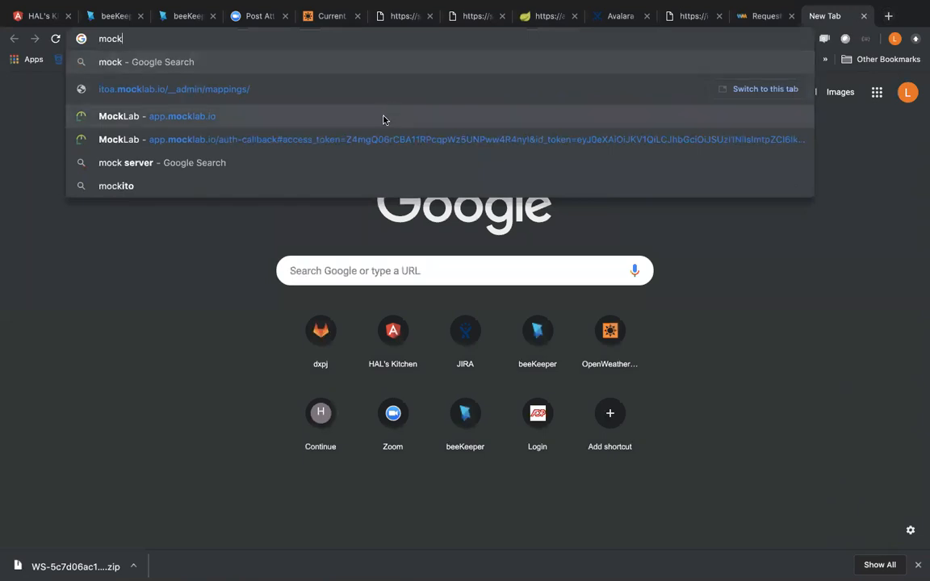
{"action": "left_click", "coordinate": [383, 119]}
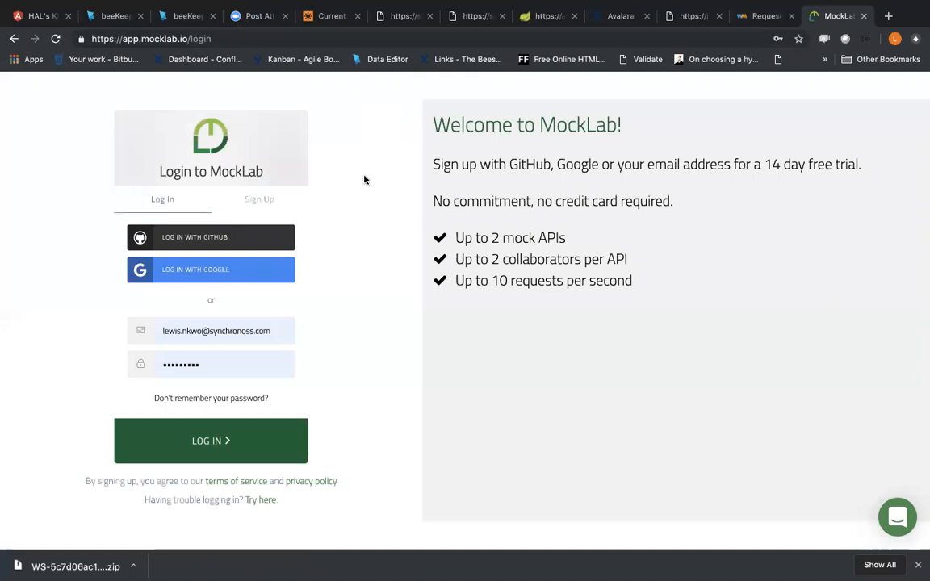
Step: Review the app-engine state JSON, the itoa.mocklab.io mappings and the basicAuthCredentials block in the WireMock Request Matching page
{"action": "left_click", "coordinate": [555, 20]}
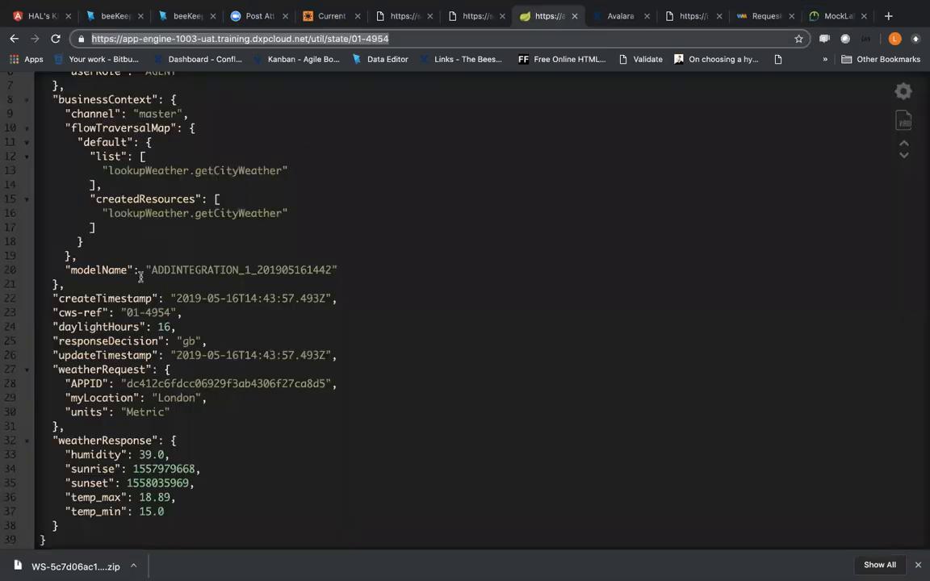
{"action": "left_click", "coordinate": [696, 15]}
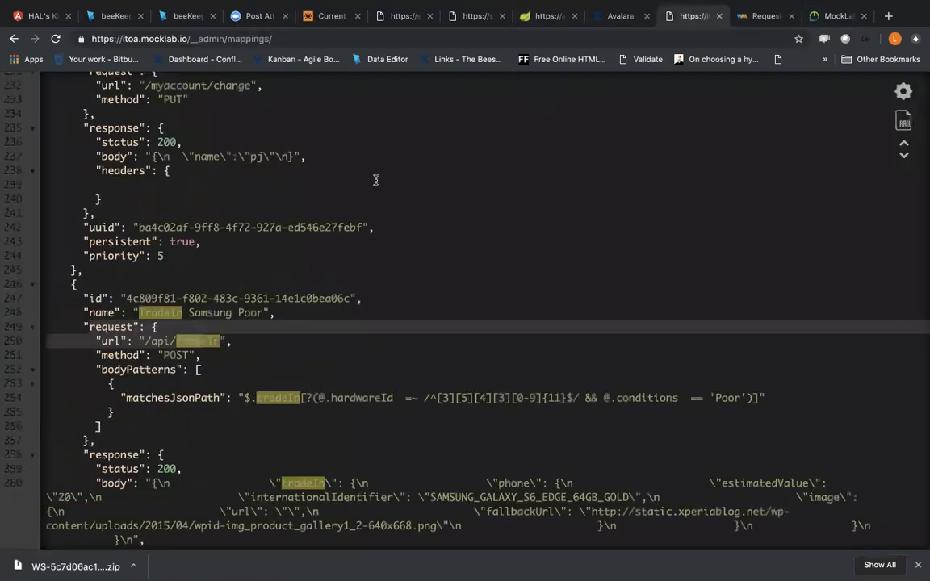
{"action": "left_click", "coordinate": [761, 20]}
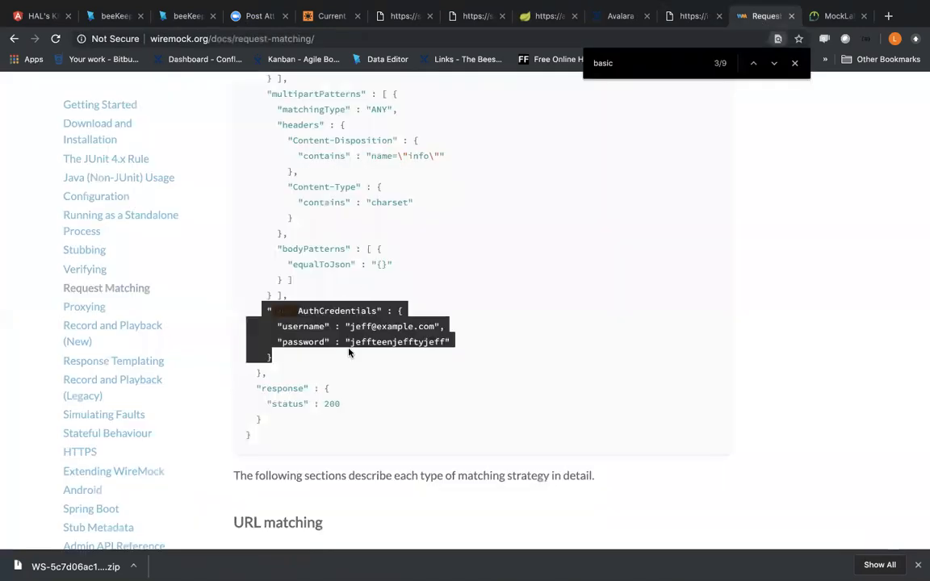
{"action": "left_click", "coordinate": [310, 333]}
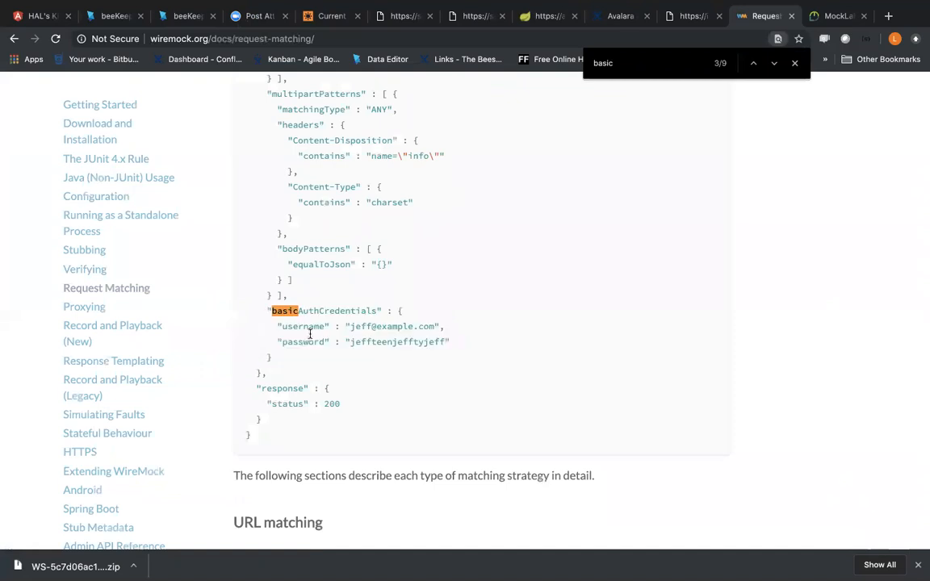
Step: Switch to the beeKeeper browser tab showing WeatherApp and open its integration authentication settings
{"action": "left_click", "coordinate": [188, 16]}
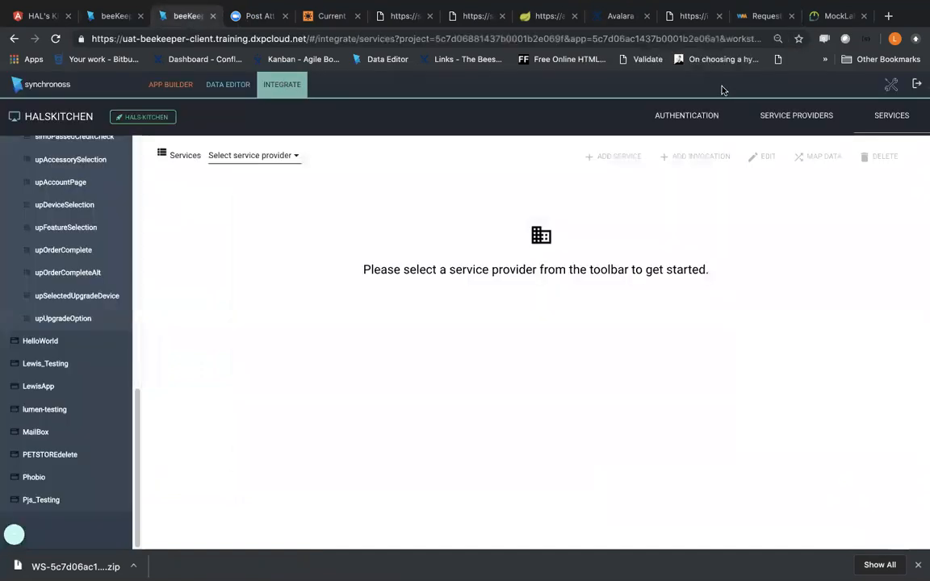
{"action": "left_click", "coordinate": [117, 10]}
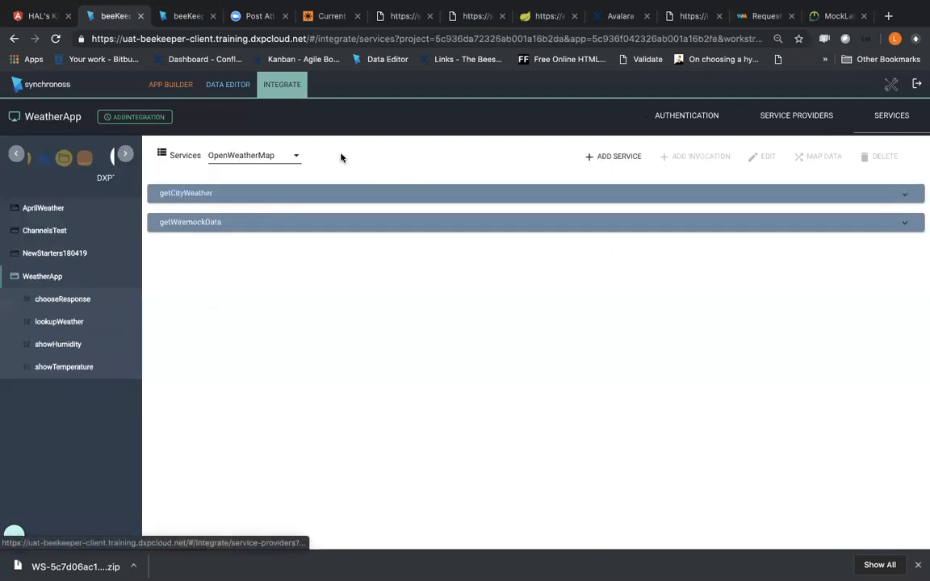
{"action": "left_click", "coordinate": [215, 117]}
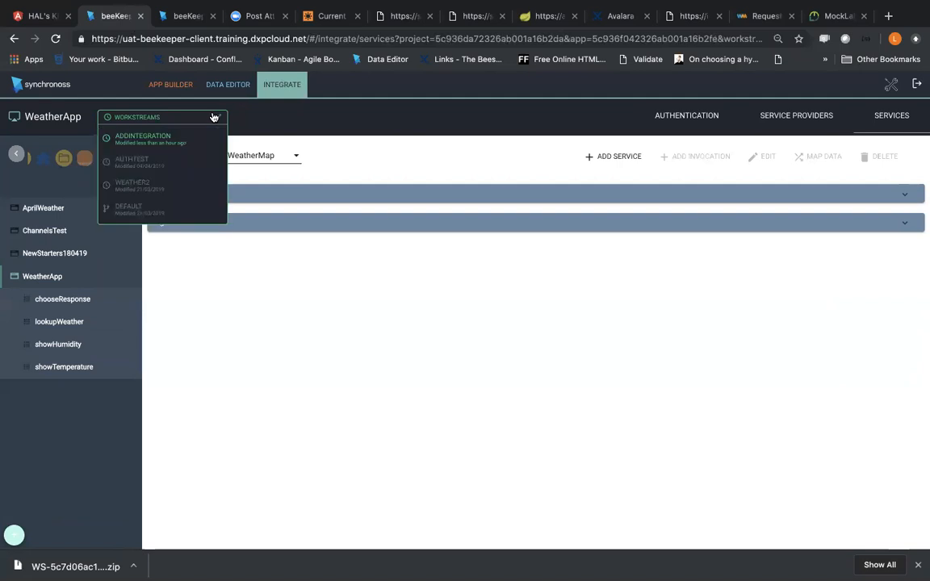
{"action": "left_click_drag", "start_coordinate": [273, 121], "coordinate": [716, 135]}
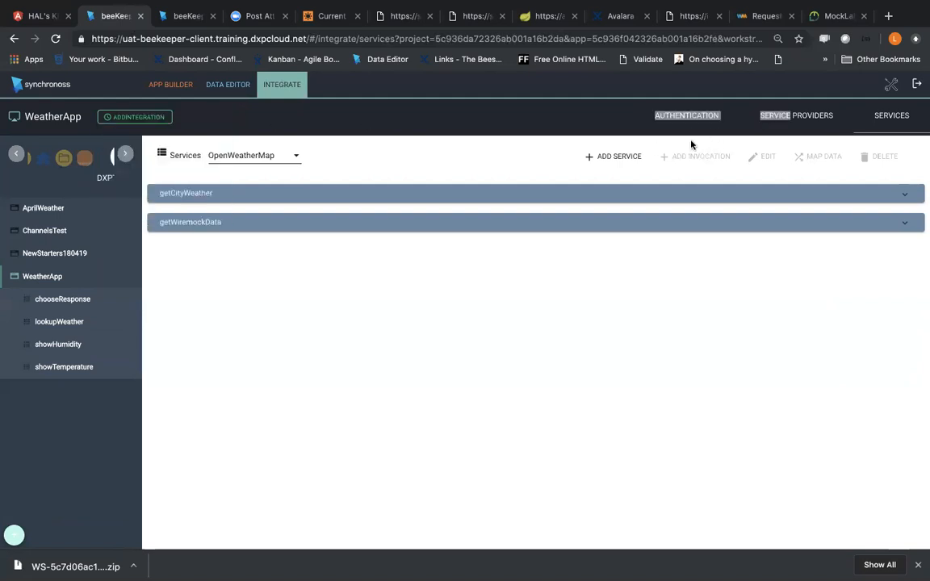
{"action": "left_click", "coordinate": [693, 130]}
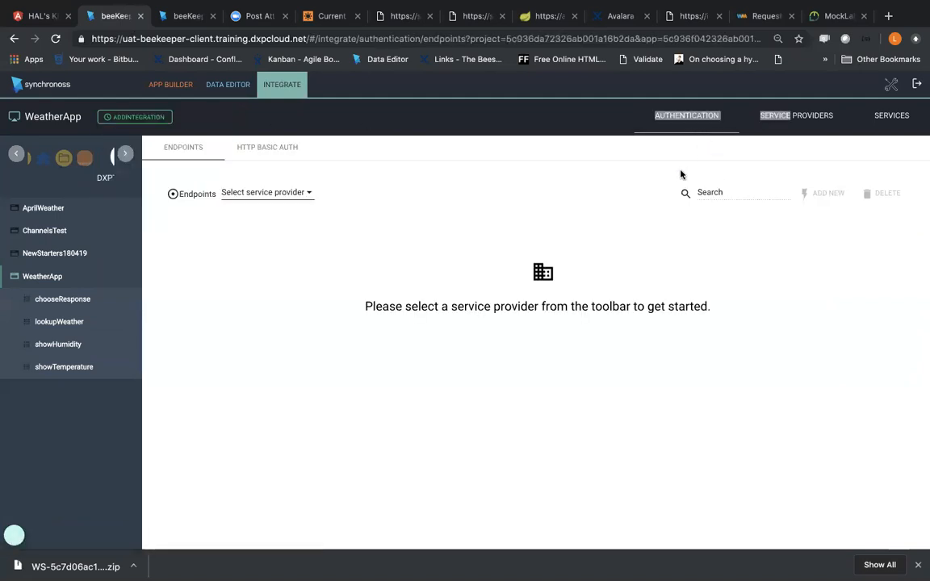
{"action": "left_click", "coordinate": [443, 187]}
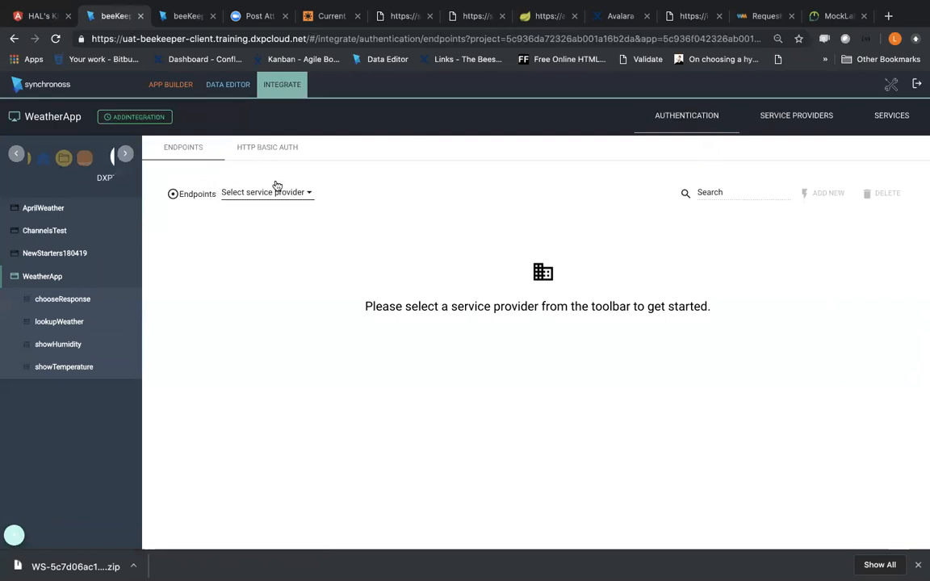
Step: Show the HTTP Basic Auth entries of the OpenWeatherMap provider, inspect the existing BasicAuth entry and close it without saving
{"action": "left_click", "coordinate": [271, 150]}
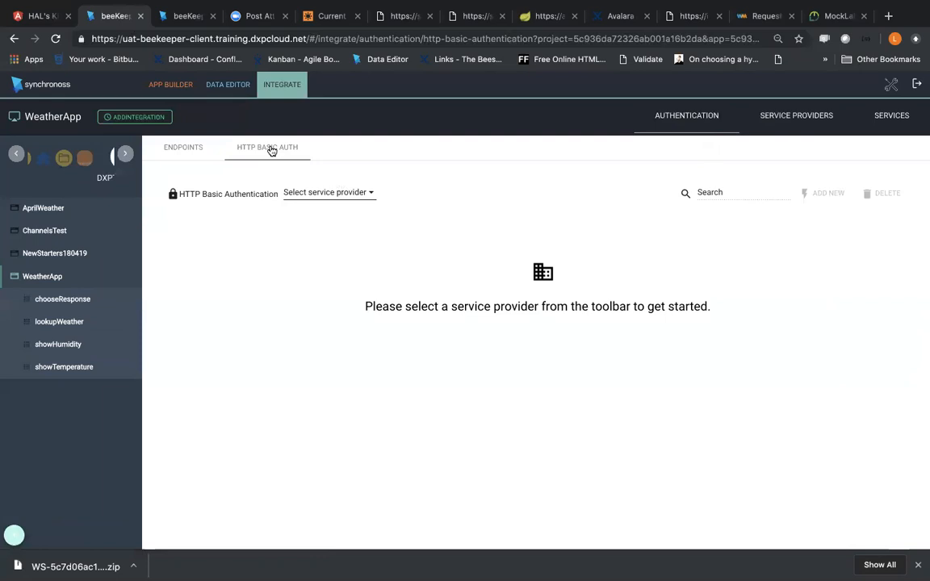
{"action": "left_click", "coordinate": [344, 195]}
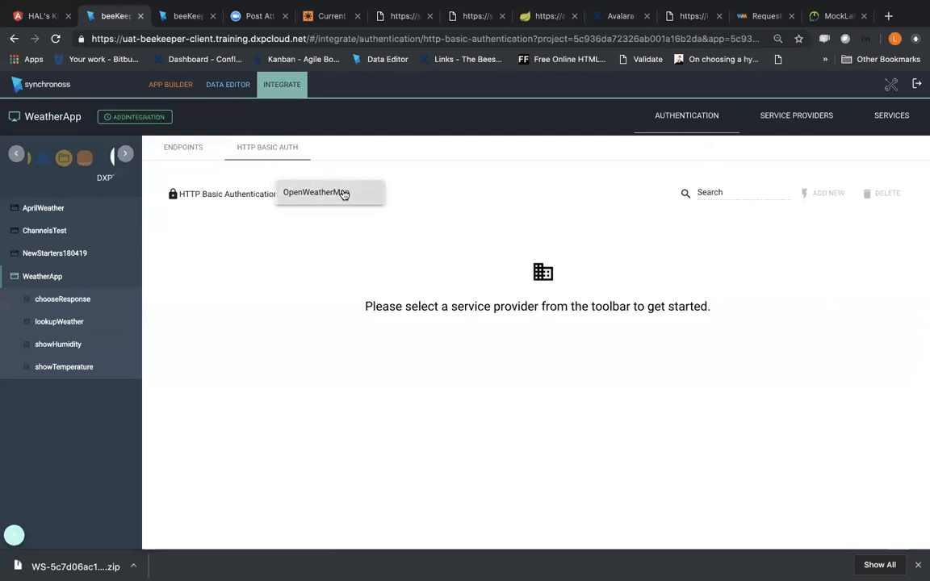
{"action": "left_click", "coordinate": [342, 193]}
{"action": "left_click", "coordinate": [387, 256]}
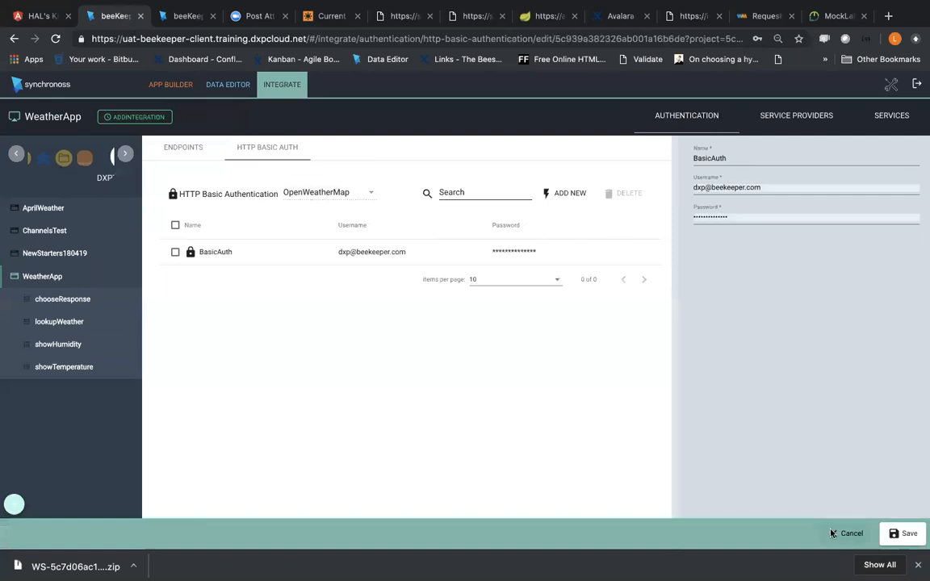
{"action": "left_click", "coordinate": [847, 534]}
{"action": "left_click", "coordinate": [457, 340]}
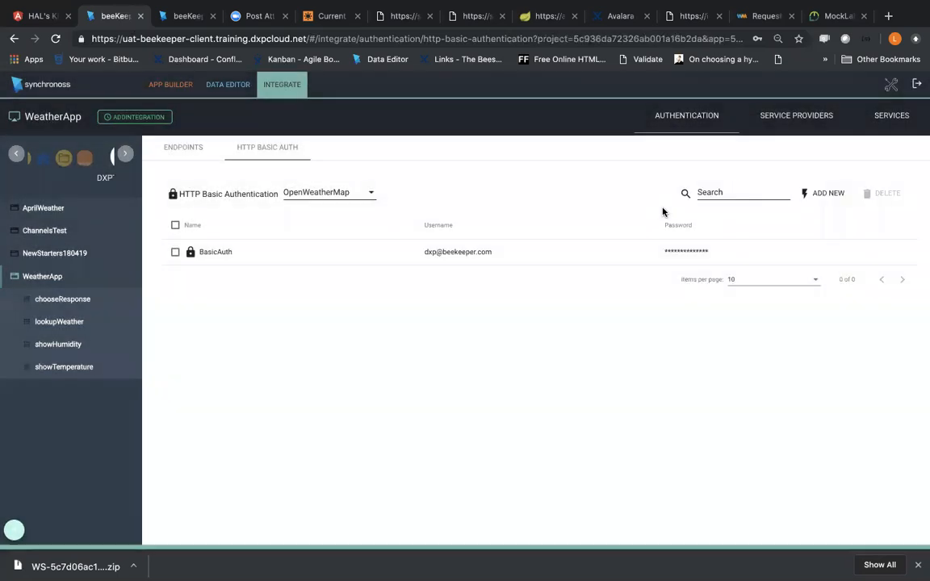
Step: Add a new HTTP basic authentication entry named BASICAUTH2 and clear its prefilled username and password
{"action": "left_click", "coordinate": [823, 194]}
{"action": "left_click", "coordinate": [718, 158]}
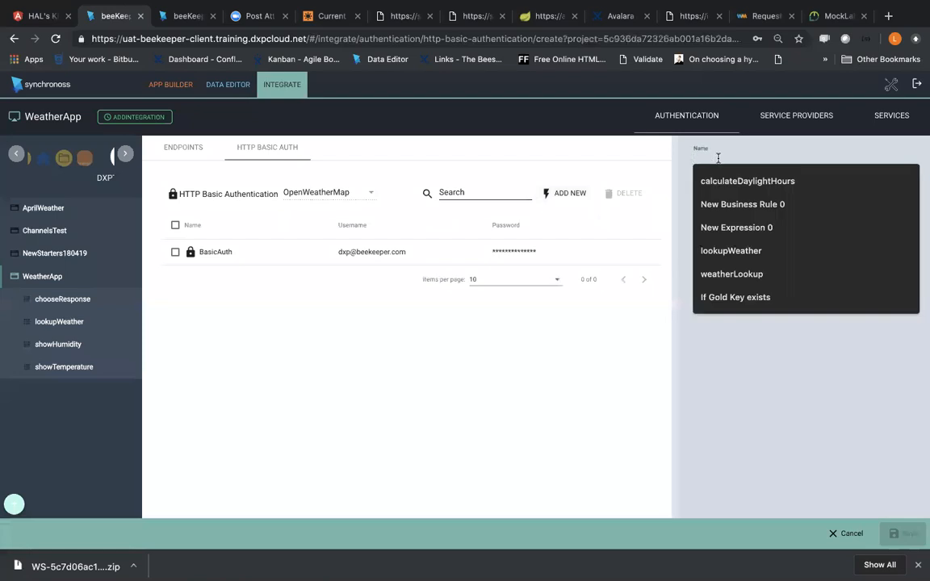
{"action": "type", "text": "BAS"}
{"action": "key", "text": "BackSpace"}
{"action": "key", "text": "BackSpace"}
{"action": "type", "text": "AAUTH2"}
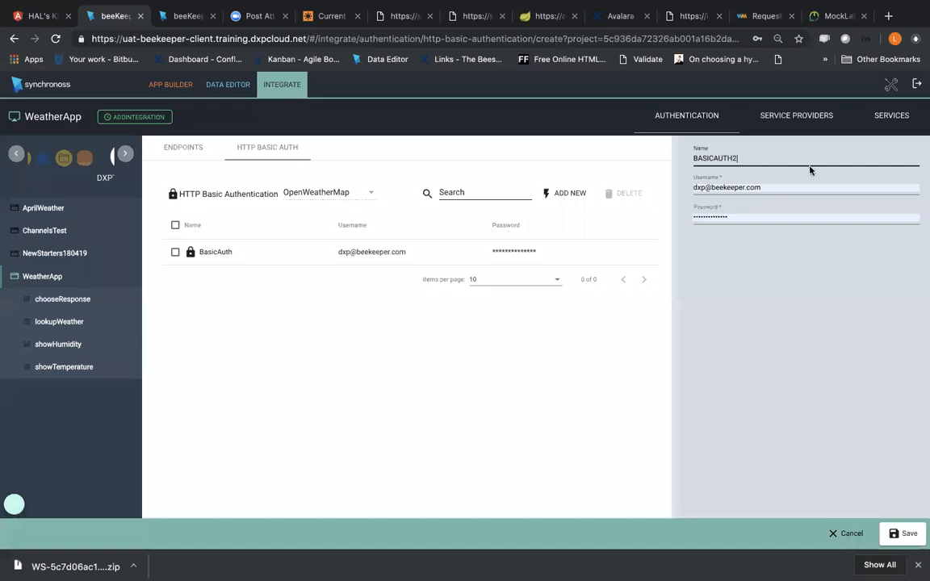
{"action": "left_click_drag", "start_coordinate": [795, 189], "coordinate": [623, 189]}
{"action": "key", "text": "BackSpace"}
{"action": "left_click", "coordinate": [754, 157]}
{"action": "left_click", "coordinate": [726, 216]}
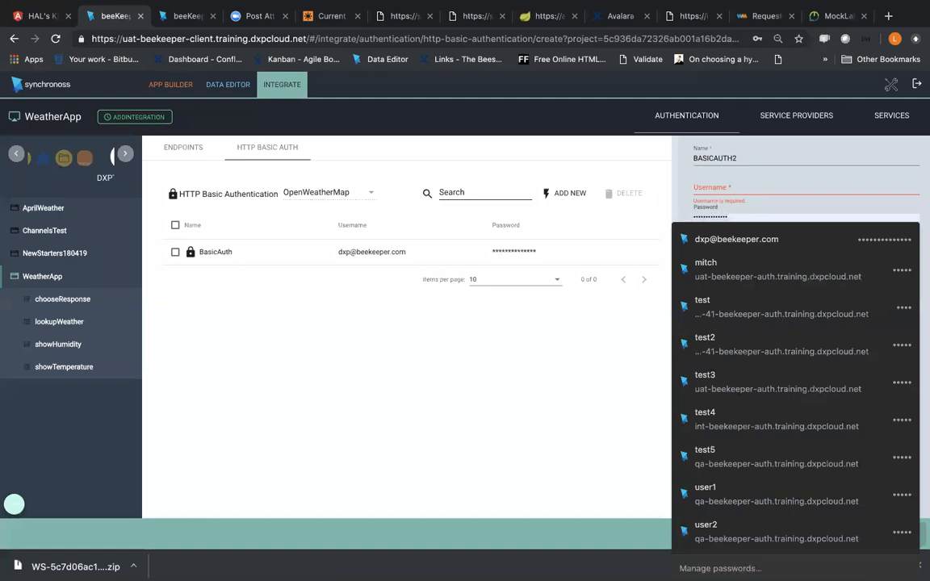
{"action": "left_click", "coordinate": [766, 172]}
{"action": "left_click", "coordinate": [756, 190]}
Step: Close the MockLab login tab and copy the basicAuthCredentials username from the WireMock JSON example into the new entry's username
{"action": "left_click", "coordinate": [823, 16]}
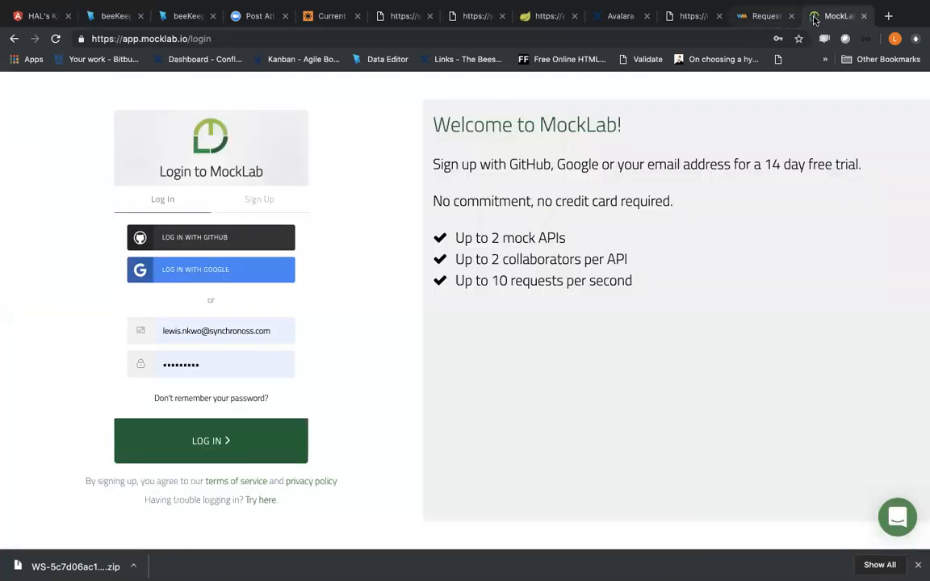
{"action": "key", "text": "super+w"}
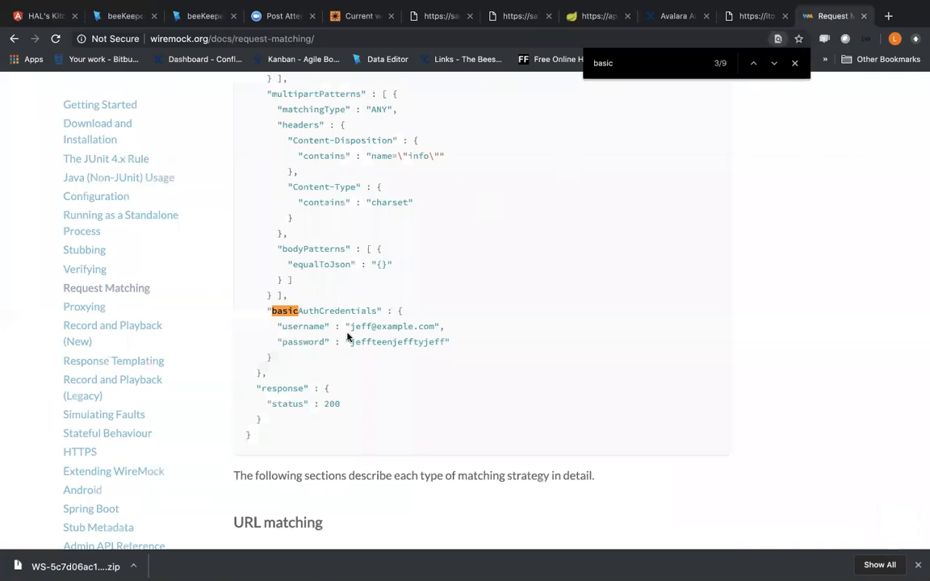
{"action": "scroll", "coordinate": [335, 326], "scroll_direction": "up", "scroll_amount": 2}
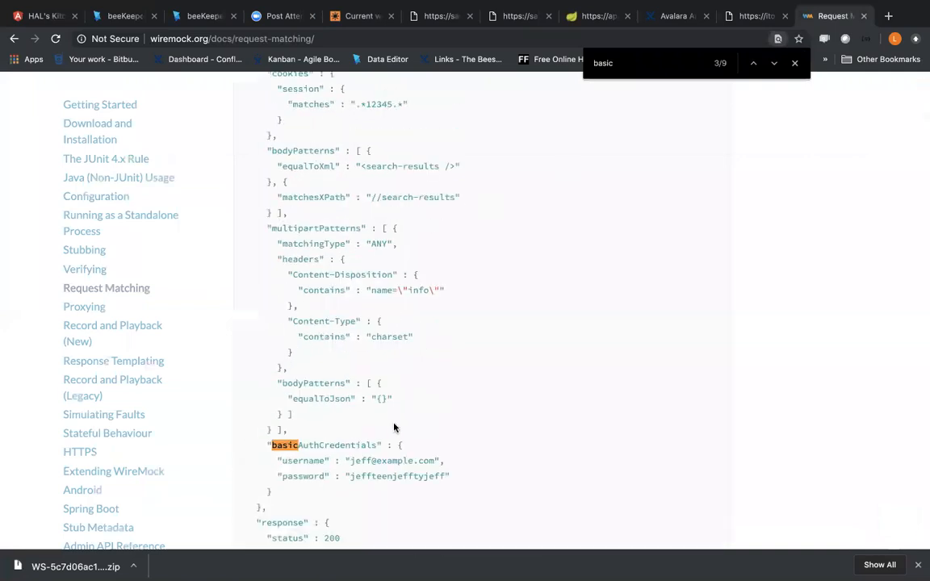
{"action": "scroll", "coordinate": [391, 428], "scroll_direction": "down", "scroll_amount": 1}
{"action": "left_click_drag", "start_coordinate": [350, 395], "coordinate": [444, 394]}
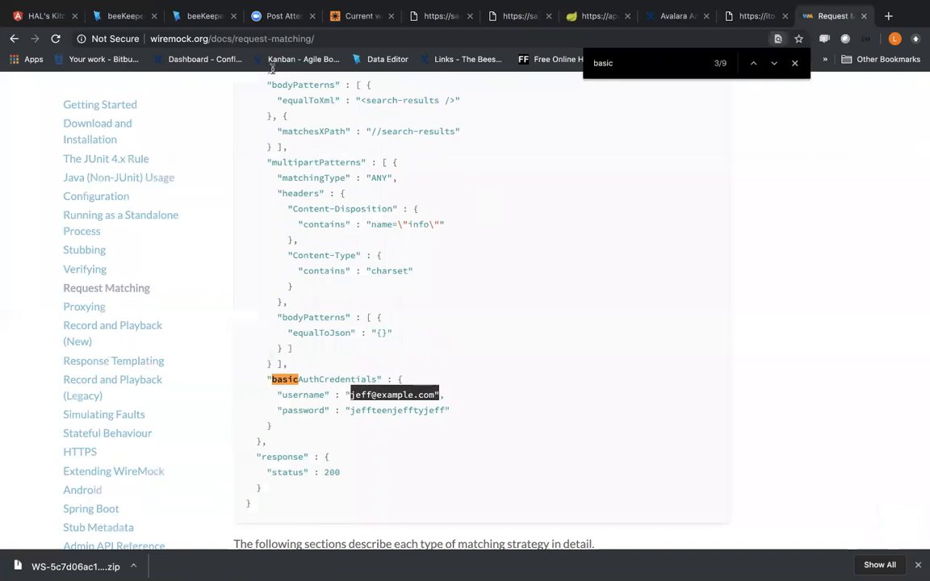
{"action": "left_click", "coordinate": [184, 20]}
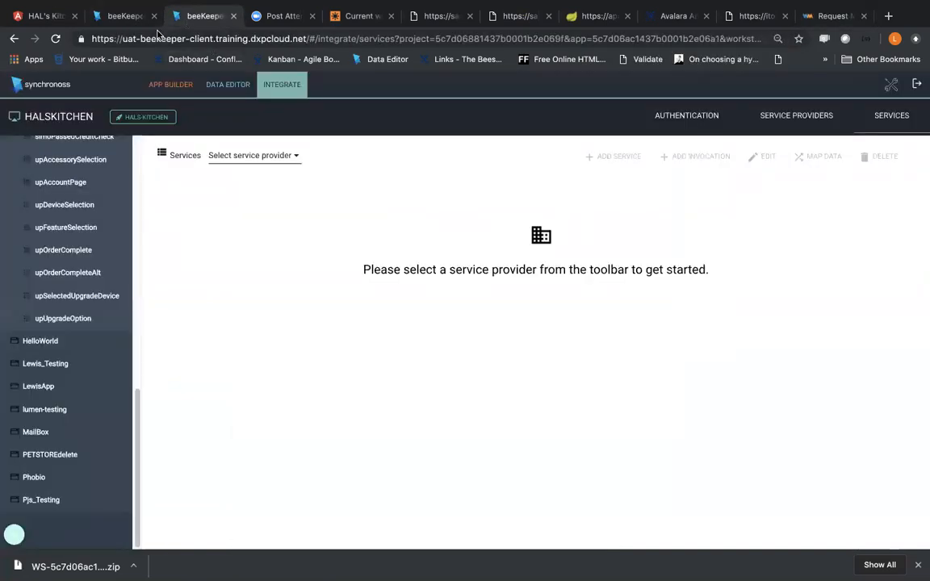
{"action": "left_click", "coordinate": [123, 20]}
{"action": "key", "text": "ctrl+v"}
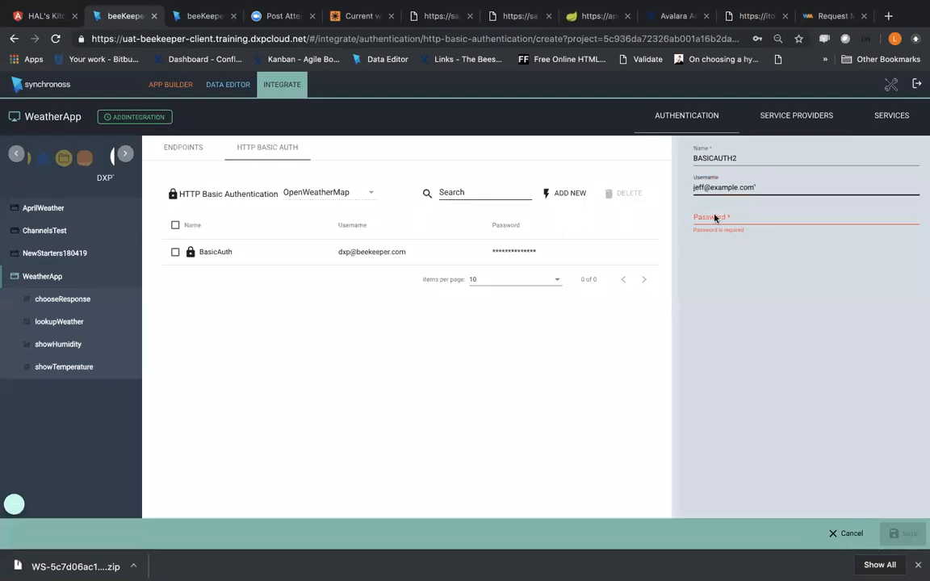
Step: Copy the basicAuthCredentials password from the WireMock example into the entry's password field, save the entry and dismiss the browser's save-password prompt
{"action": "left_click", "coordinate": [827, 16]}
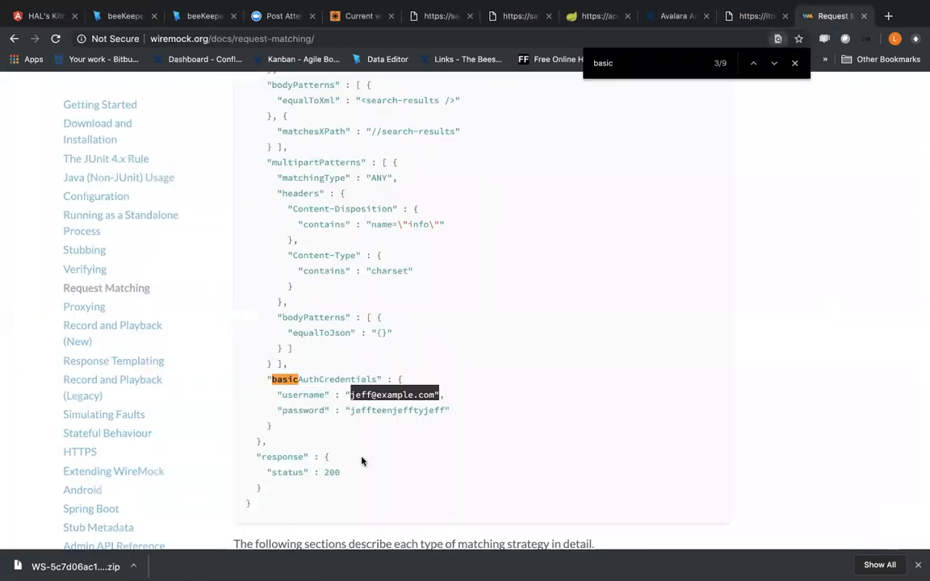
{"action": "left_click_drag", "start_coordinate": [351, 411], "coordinate": [444, 410]}
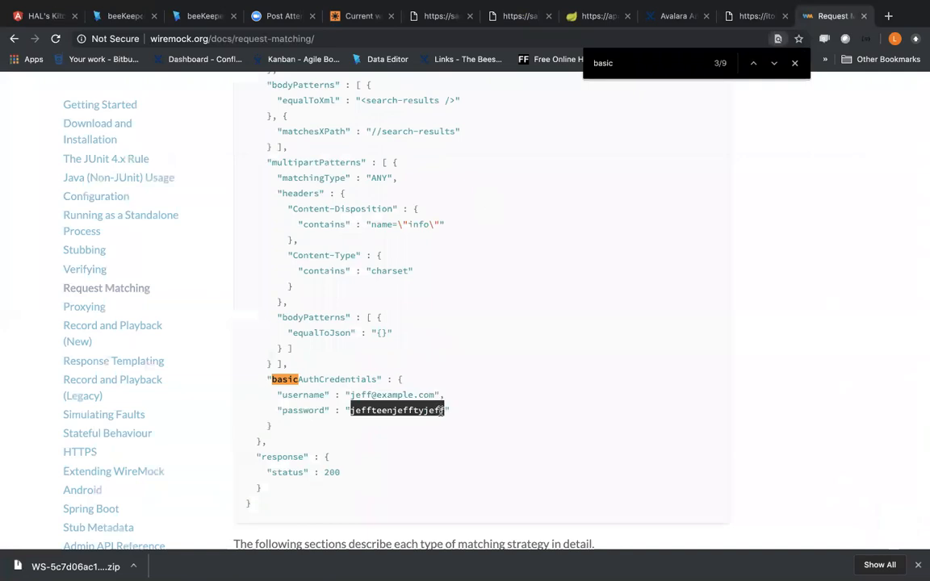
{"action": "left_click", "coordinate": [125, 16]}
{"action": "left_click", "coordinate": [712, 226]}
{"action": "key", "text": "super+v"}
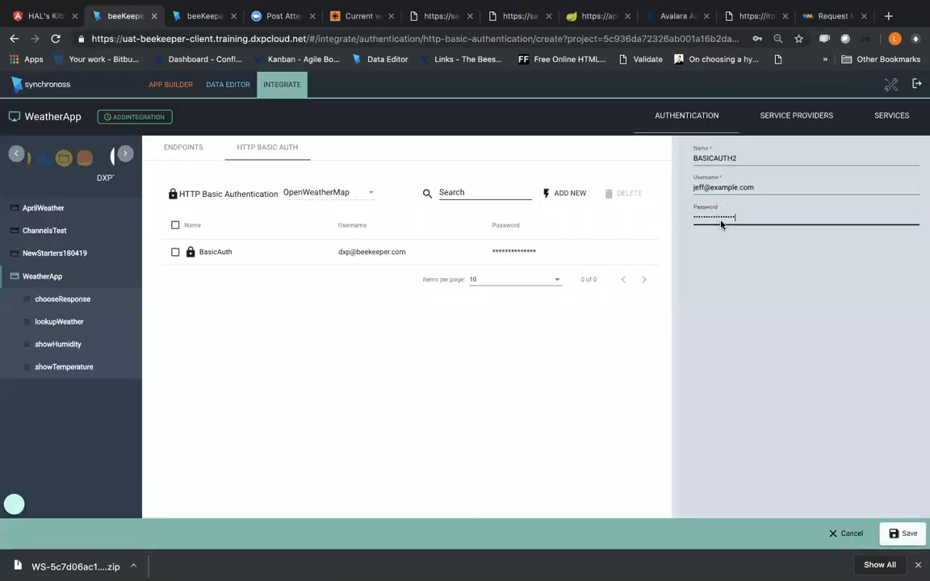
{"action": "left_click", "coordinate": [901, 534]}
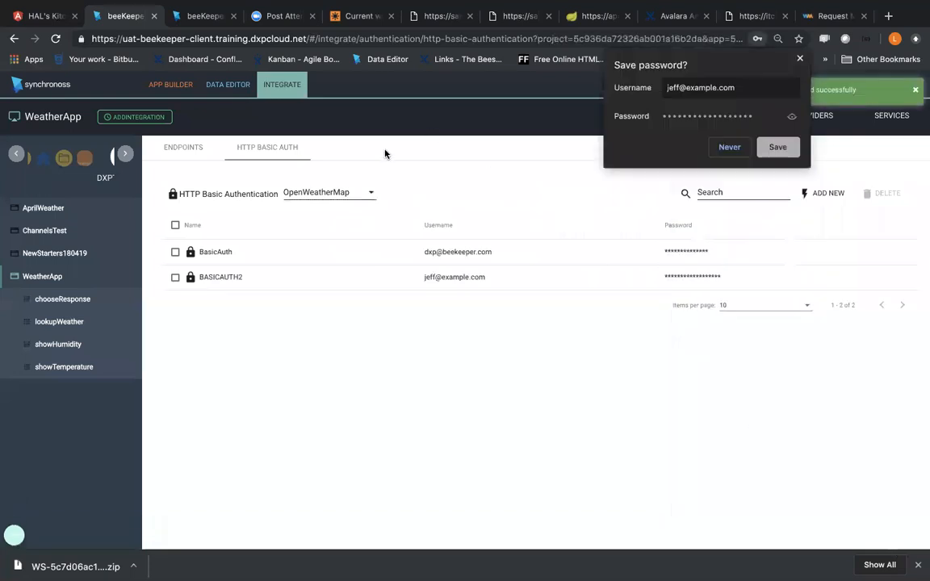
{"action": "left_click", "coordinate": [378, 194]}
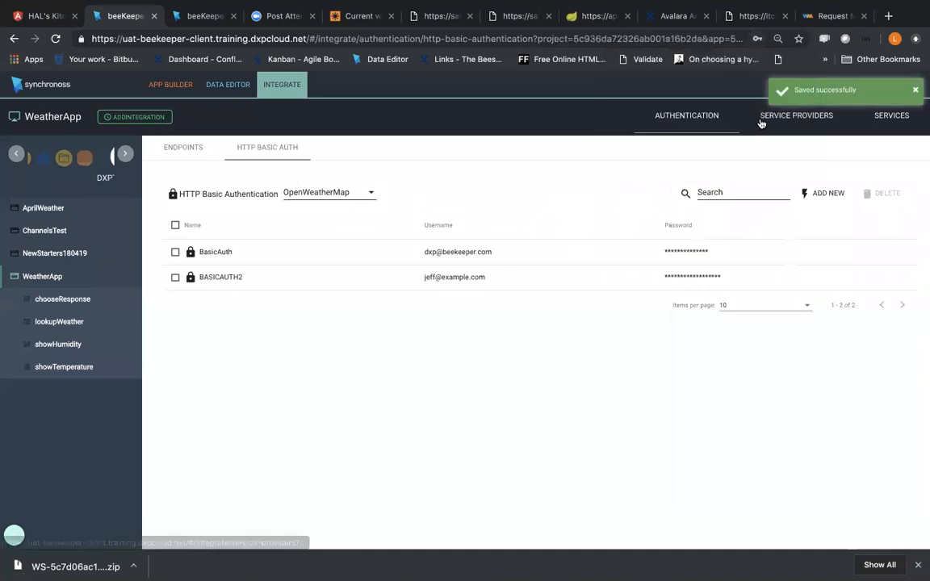
Step: Show the OpenWeatherMap provider and its services, inspect the currentWeather invocation under getCityWeather and abandon the edit
{"action": "left_click", "coordinate": [796, 115]}
{"action": "left_click", "coordinate": [213, 224]}
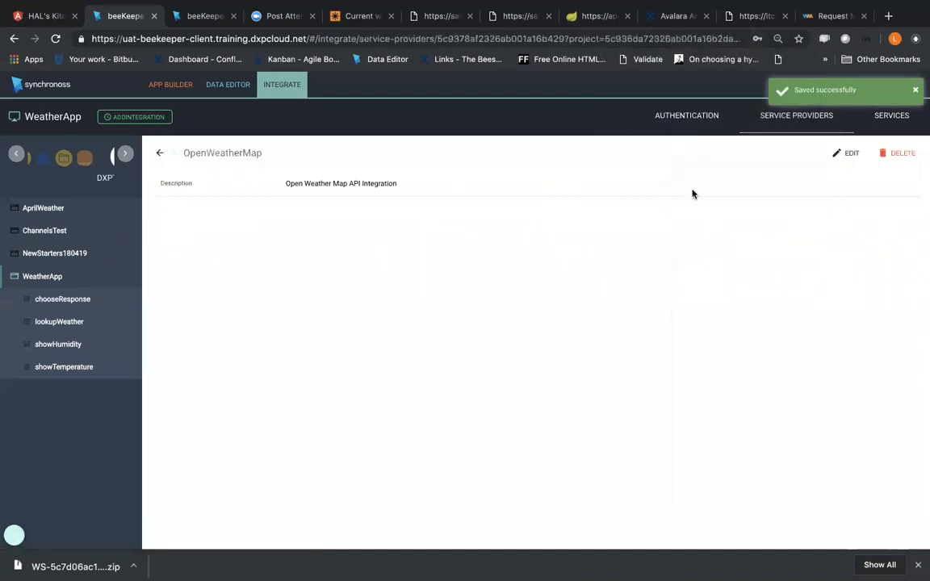
{"action": "left_click", "coordinate": [887, 117]}
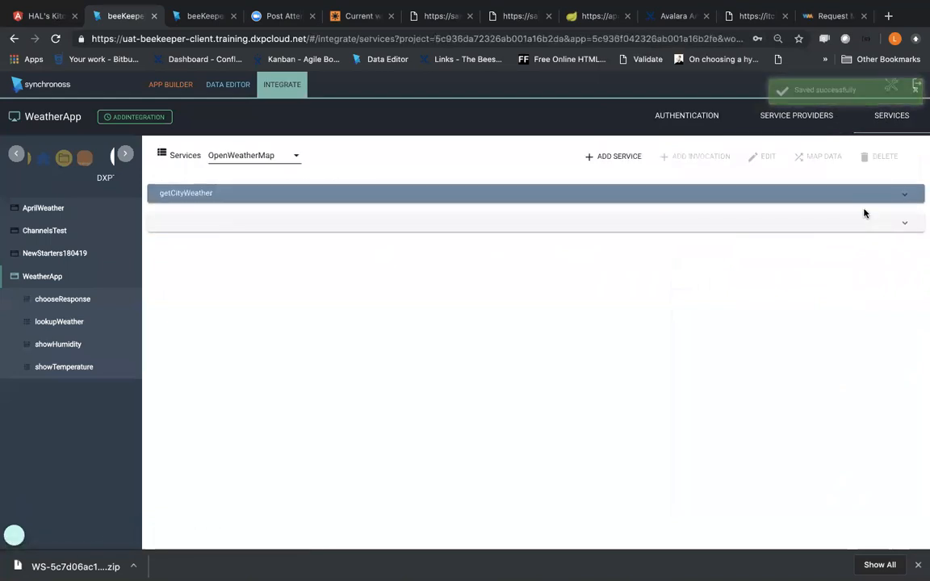
{"action": "left_click", "coordinate": [903, 198]}
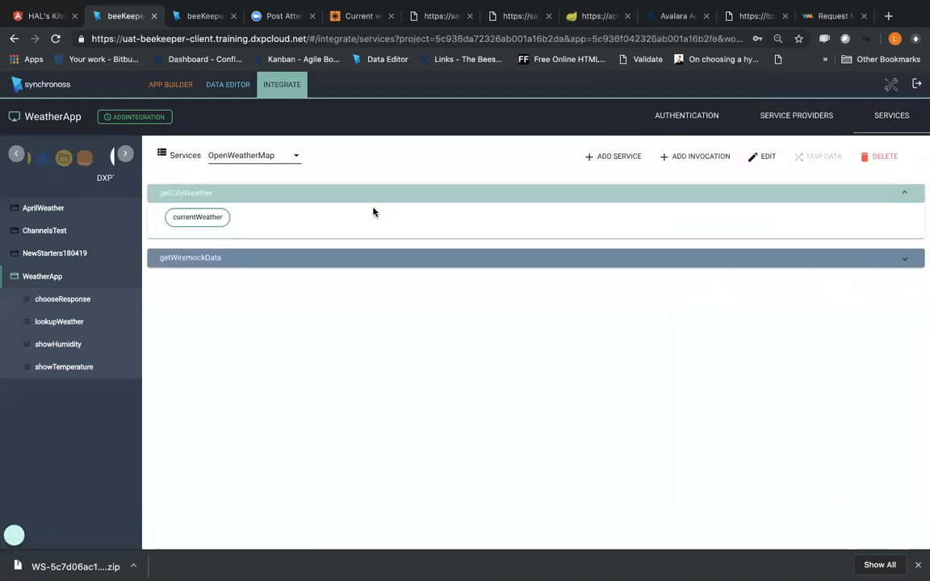
{"action": "left_click", "coordinate": [197, 217]}
{"action": "left_click", "coordinate": [763, 156]}
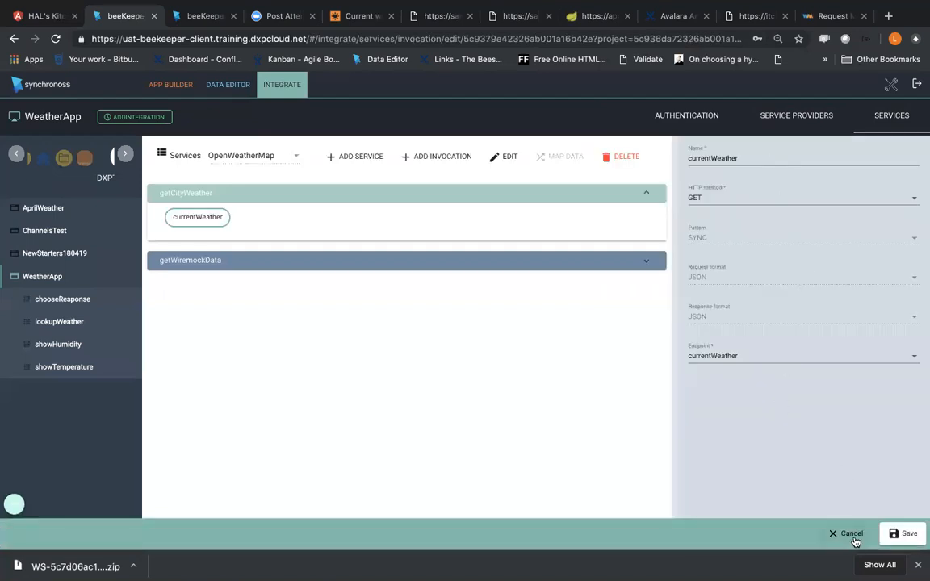
{"action": "left_click", "coordinate": [854, 531]}
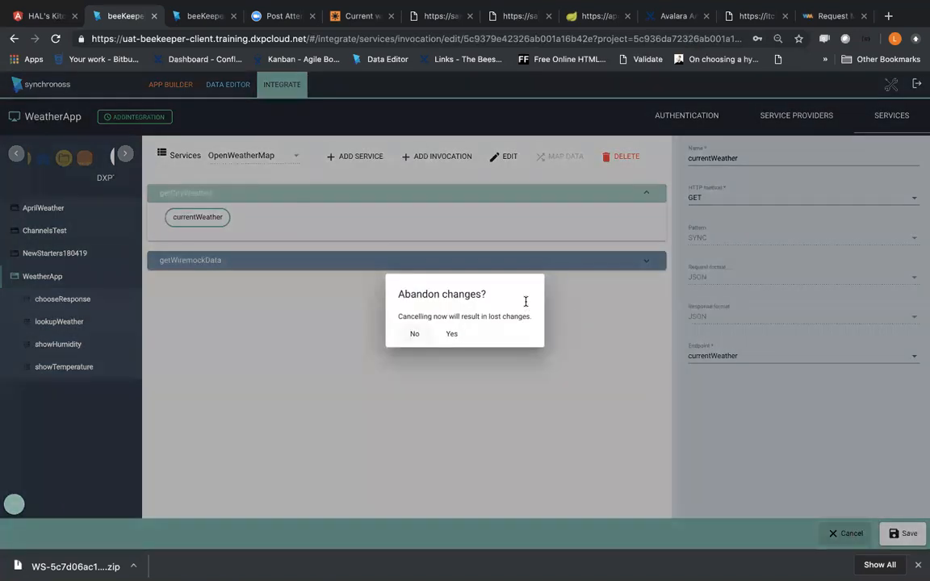
{"action": "left_click", "coordinate": [450, 329]}
{"action": "left_click", "coordinate": [196, 218]}
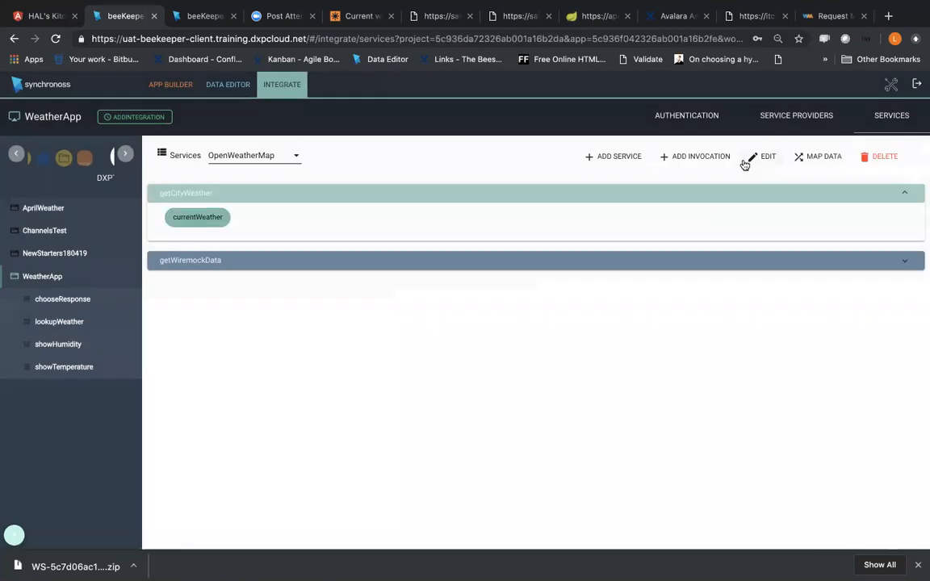
{"action": "left_click", "coordinate": [666, 160]}
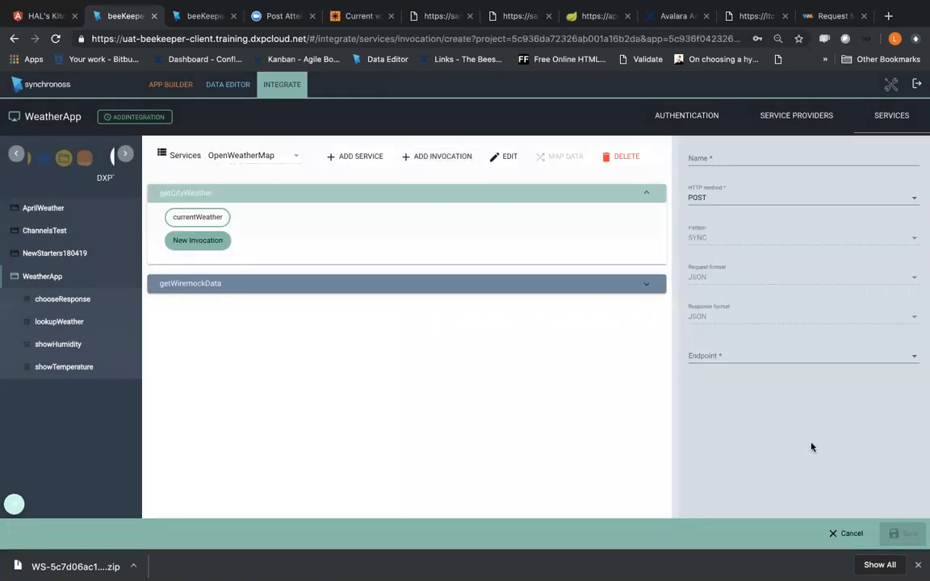
{"action": "left_click", "coordinate": [848, 535]}
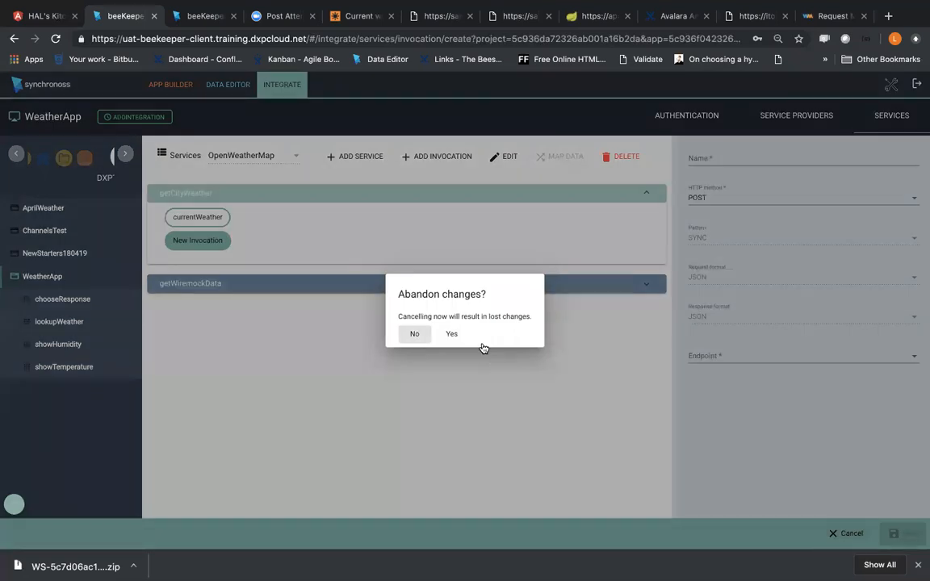
{"action": "left_click", "coordinate": [451, 332]}
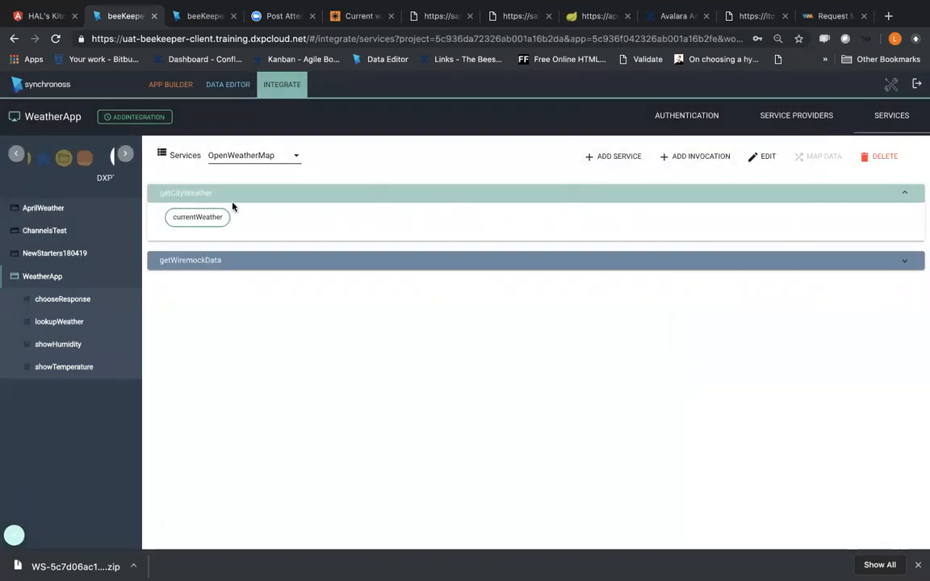
Step: Start a new service for the OpenWeatherMap provider and name it MOCKLAB
{"action": "left_click", "coordinate": [623, 158]}
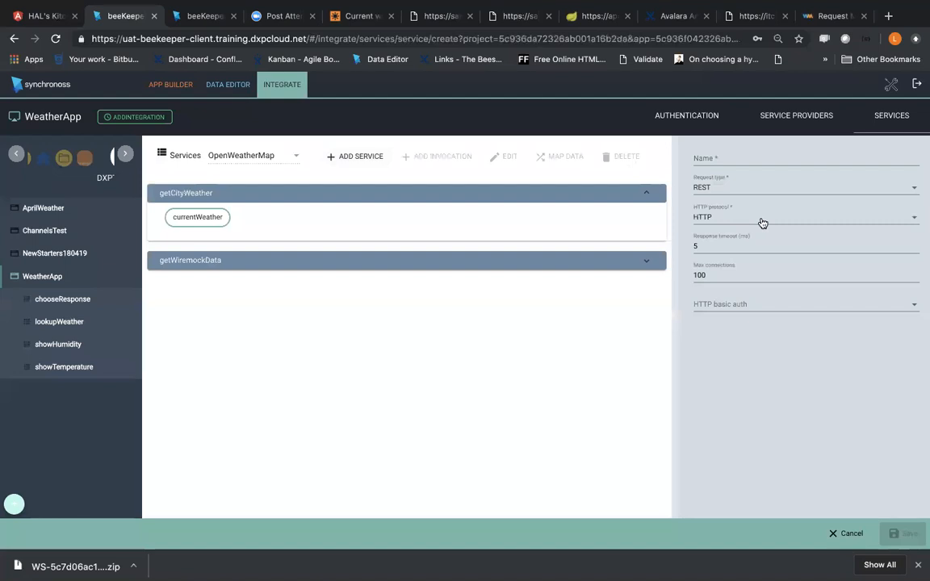
{"action": "left_click", "coordinate": [723, 158]}
{"action": "type", "text": "MO"}
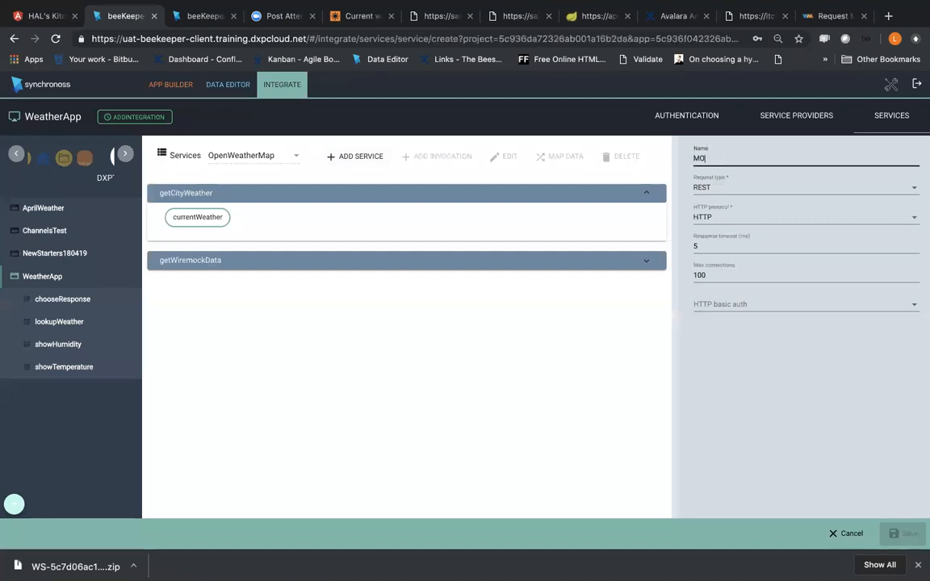
{"action": "type", "text": "CKL"}
{"action": "key", "text": "BackSpace"}
{"action": "type", "text": "KLAB"}
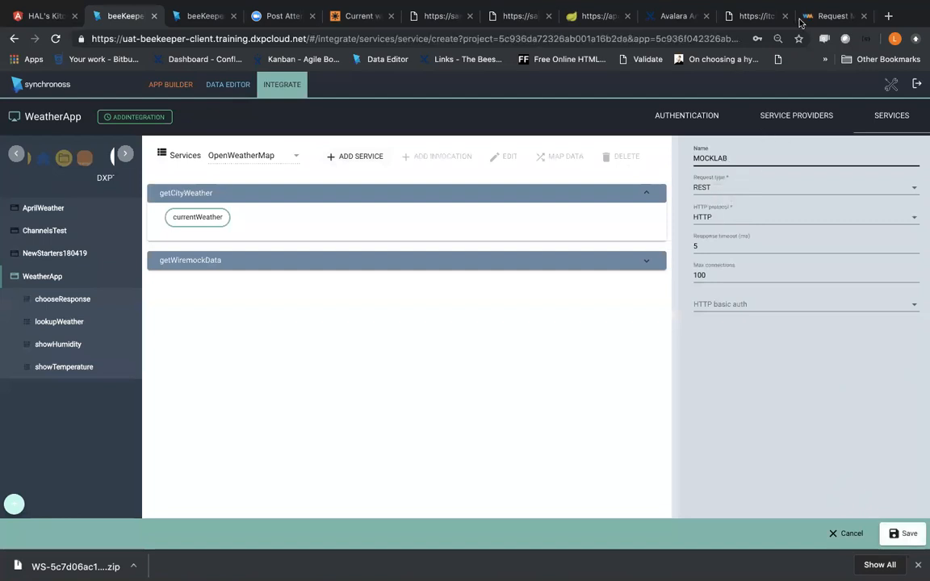
Step: Check the protocol in the MockLab mappings URL and set the new service's HTTP protocol to HTTPS
{"action": "left_click", "coordinate": [730, 16]}
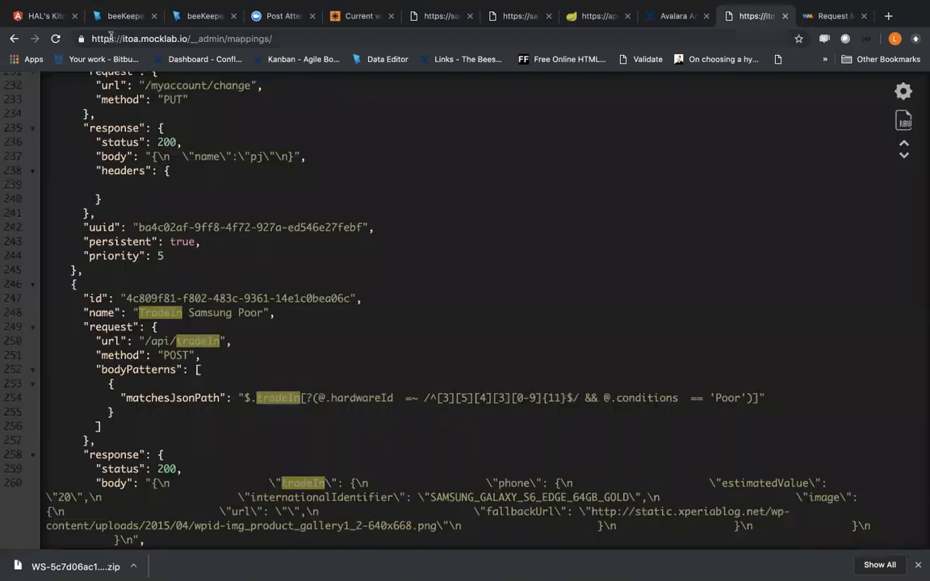
{"action": "double_click", "coordinate": [107, 38]}
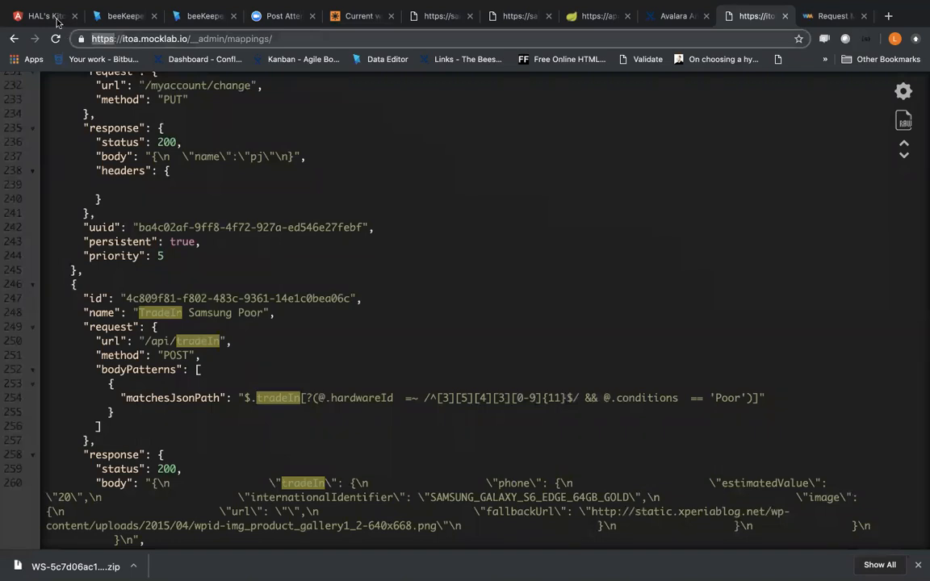
{"action": "left_click", "coordinate": [56, 18]}
{"action": "left_click", "coordinate": [125, 19]}
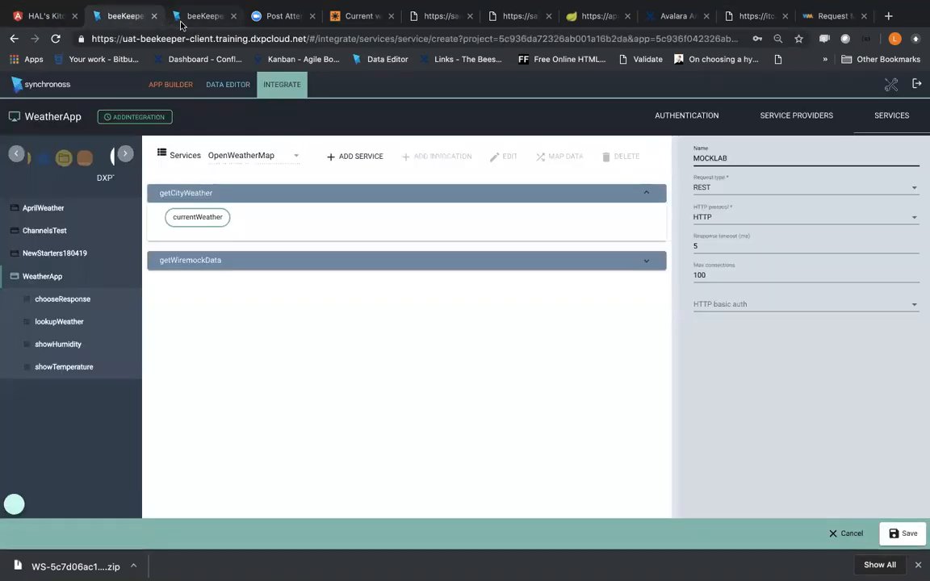
{"action": "left_click", "coordinate": [782, 216]}
{"action": "left_click", "coordinate": [752, 238]}
Step: Assign BASICAUTH2 as the MOCKLAB service's HTTP basic auth and save the service
{"action": "left_click", "coordinate": [717, 246]}
{"action": "left_click", "coordinate": [715, 275]}
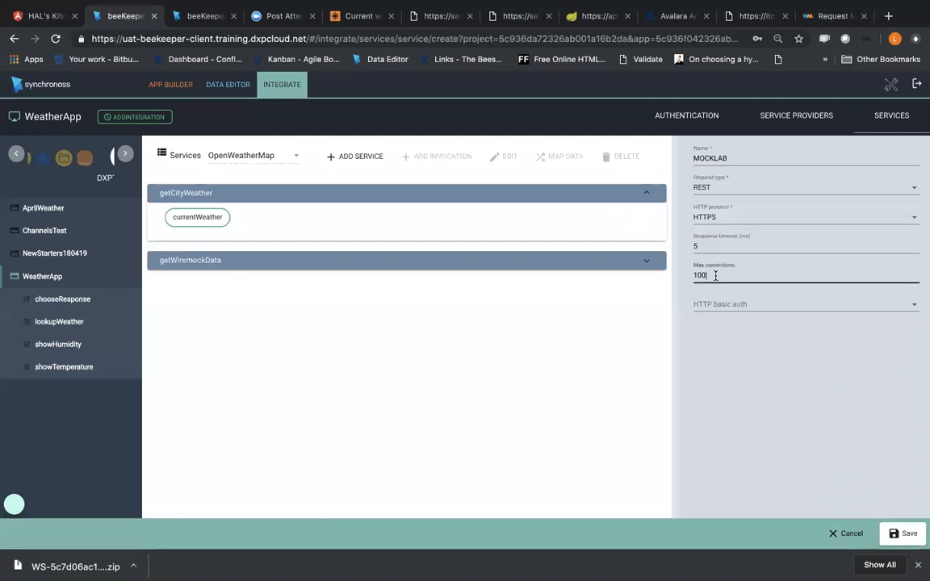
{"action": "left_click", "coordinate": [715, 245]}
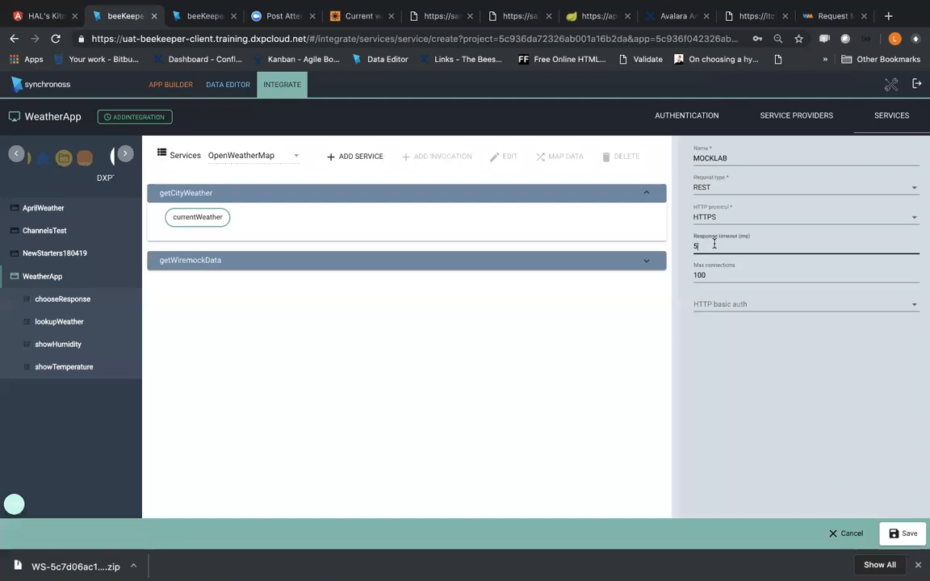
{"action": "left_click", "coordinate": [715, 310]}
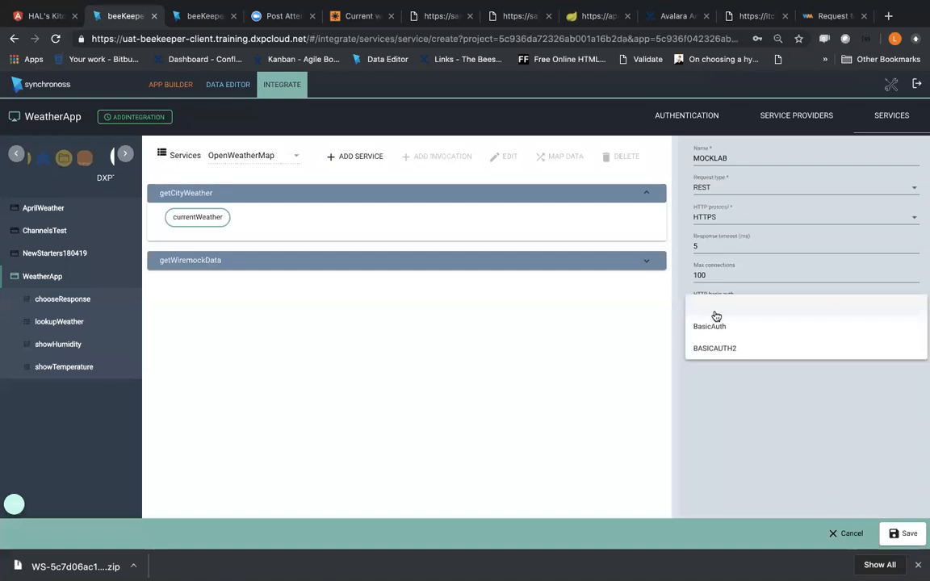
{"action": "left_click", "coordinate": [711, 349]}
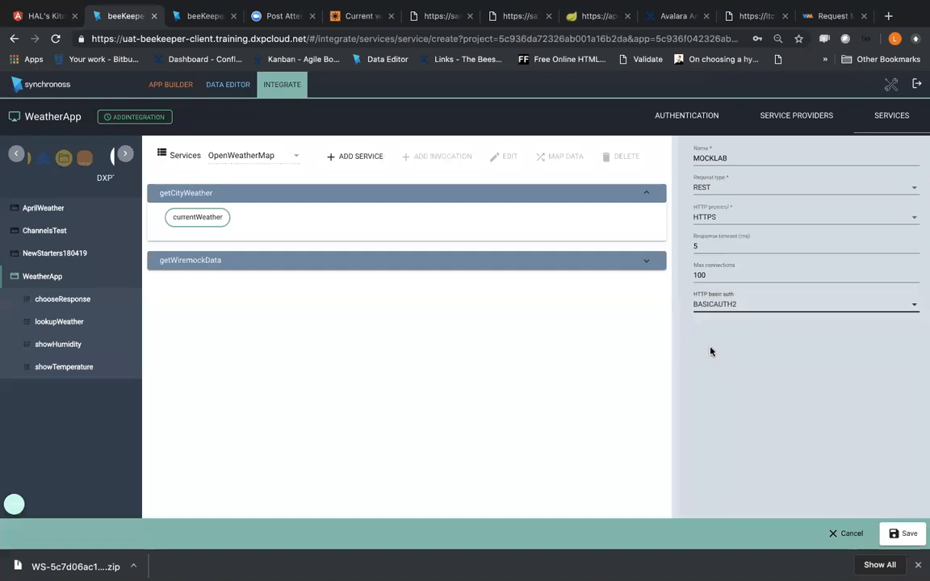
{"action": "left_click", "coordinate": [904, 533]}
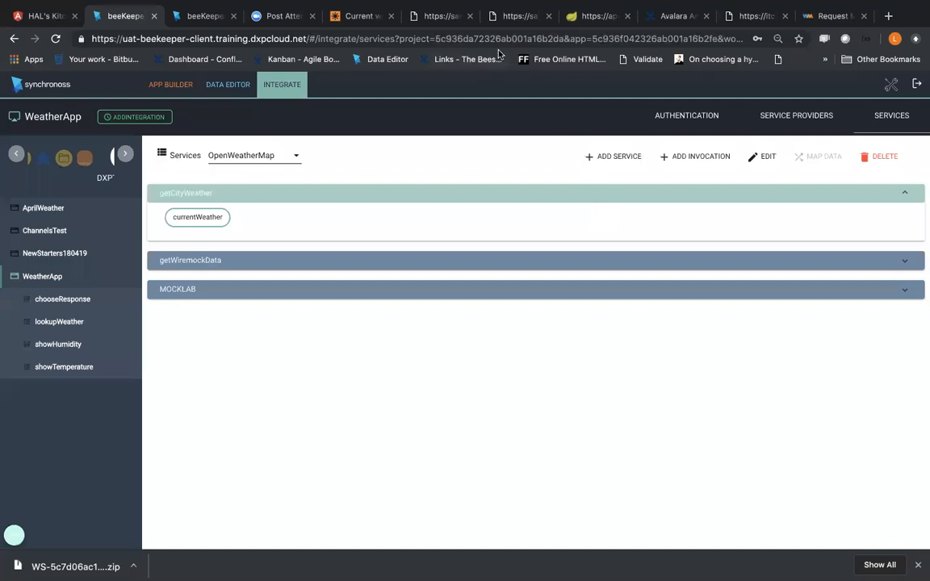
Step: Load the Avalara AvaTax developer site in place of the MockLab mappings page and skim its landing page
{"action": "left_click", "coordinate": [506, 17]}
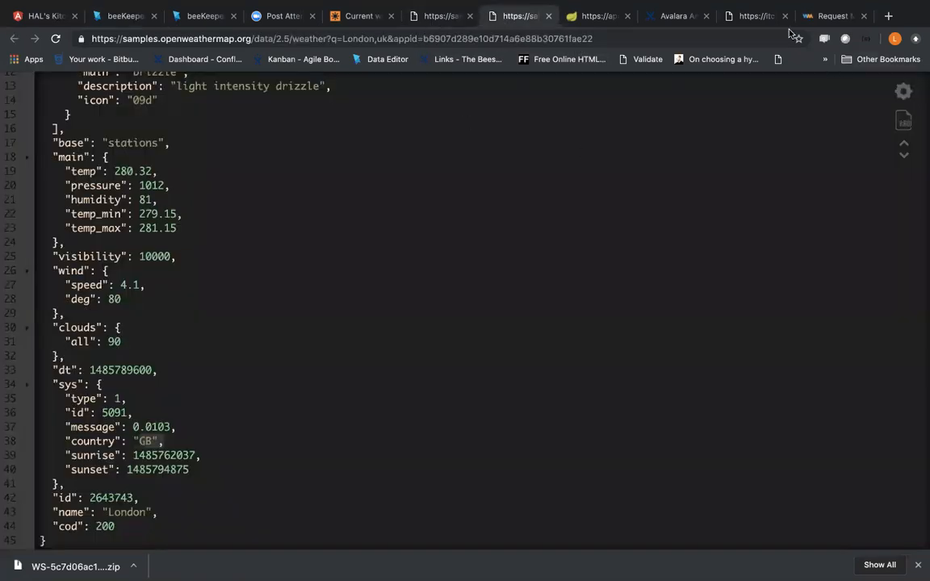
{"action": "left_click", "coordinate": [758, 14]}
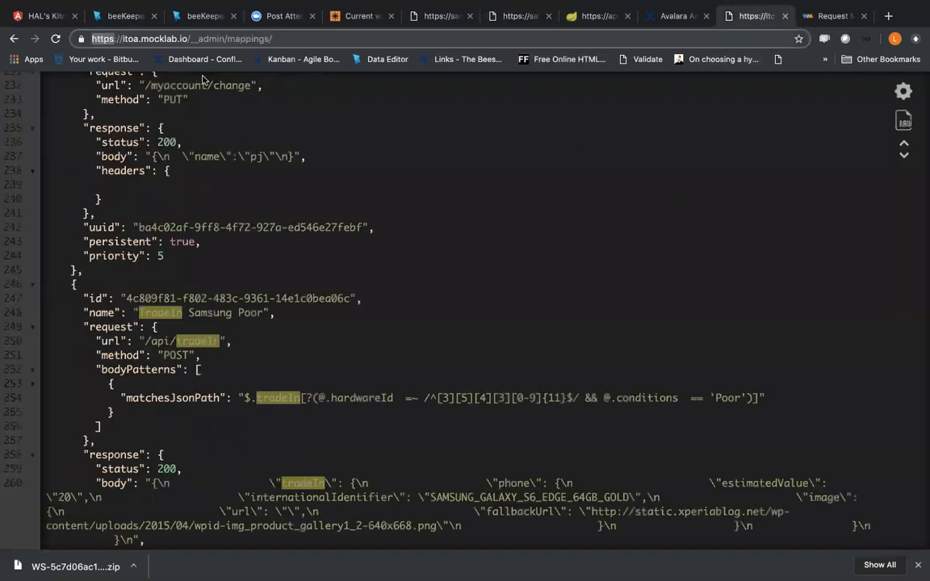
{"action": "left_click", "coordinate": [186, 38]}
{"action": "type", "text": "AVALAR"}
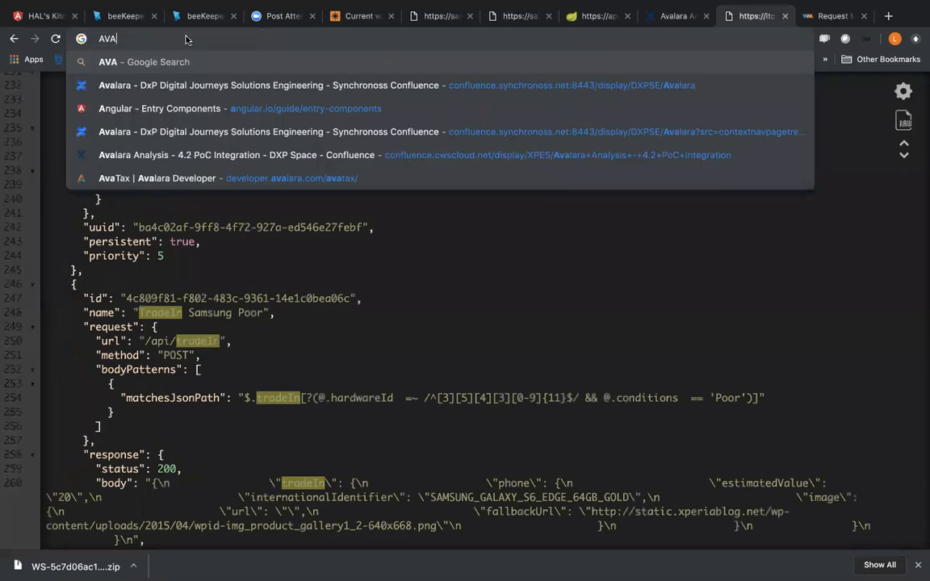
{"action": "left_click", "coordinate": [160, 180]}
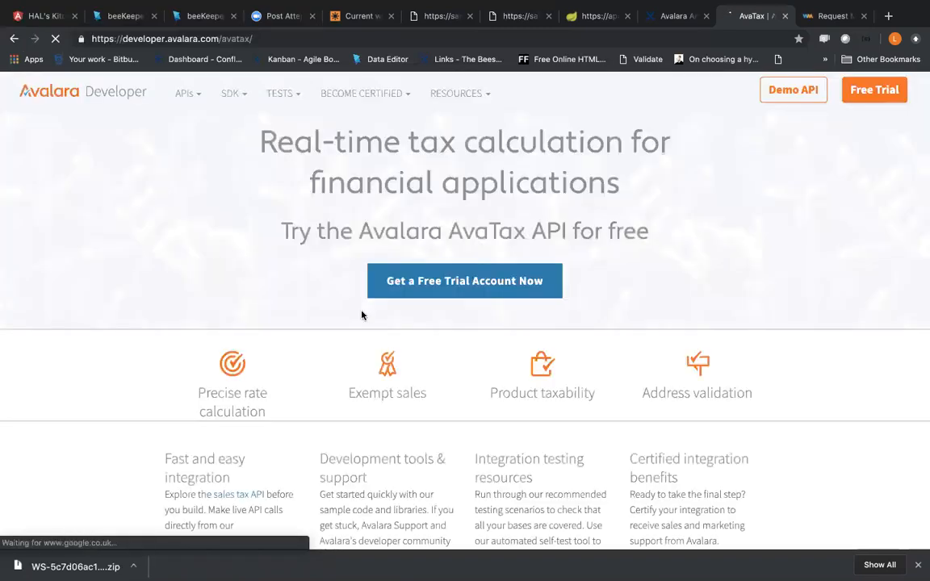
{"action": "scroll", "coordinate": [364, 314], "scroll_direction": "down", "scroll_amount": 2}
{"action": "scroll", "coordinate": [369, 314], "scroll_direction": "up", "scroll_amount": 2}
{"action": "scroll", "coordinate": [469, 297], "scroll_direction": "down", "scroll_amount": 3}
{"action": "scroll", "coordinate": [444, 267], "scroll_direction": "up", "scroll_amount": 4}
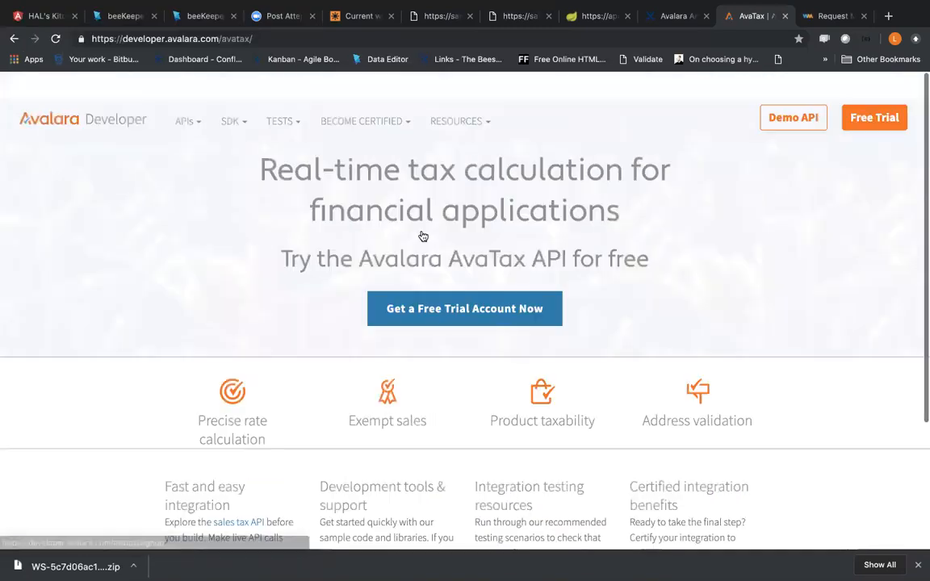
{"action": "scroll", "coordinate": [323, 162], "scroll_direction": "down", "scroll_amount": 1}
Step: Open the AvaTax Developer Guide and look through its chapter Getting Started with AvaTax
{"action": "left_click", "coordinate": [192, 99]}
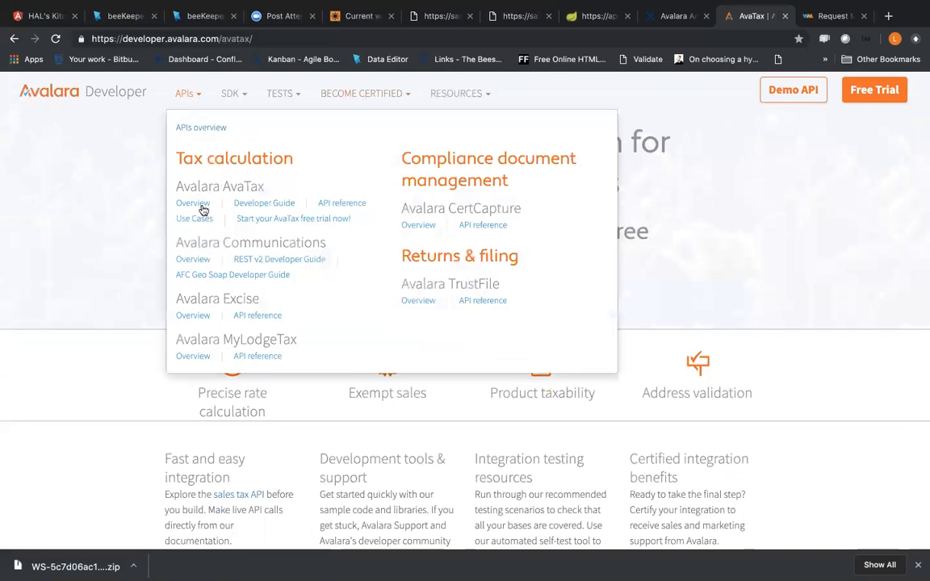
{"action": "left_click", "coordinate": [257, 205]}
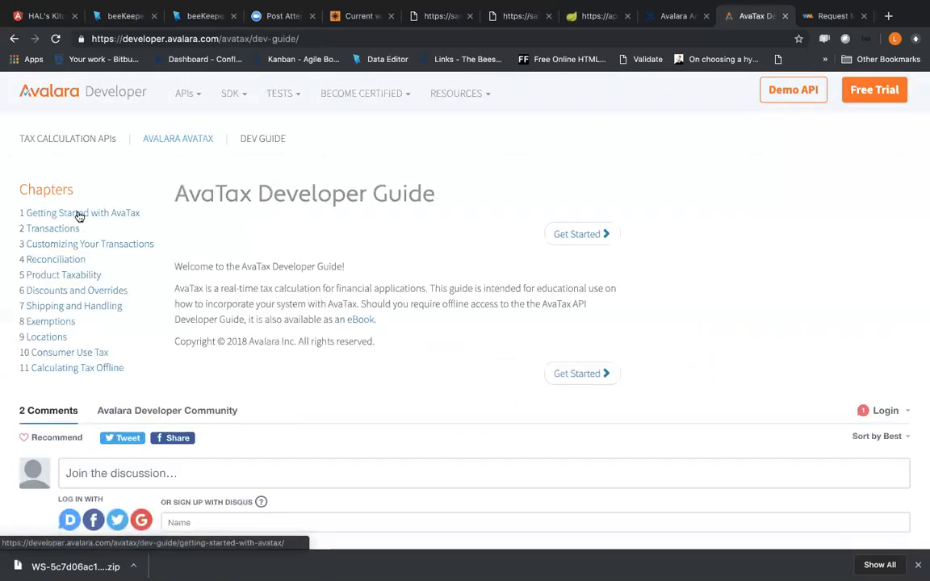
{"action": "left_click", "coordinate": [79, 217]}
{"action": "scroll", "coordinate": [242, 300], "scroll_direction": "down", "scroll_amount": 2}
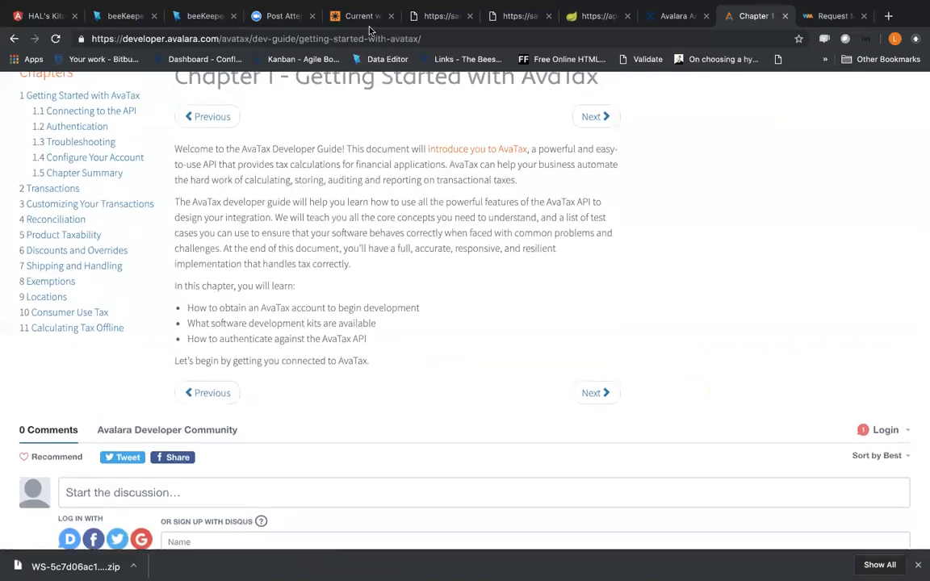
Step: Load the Avatax REST API CreateTransaction reference in place of the OpenWeatherMap documentation and examine its description, security policies and parameters
{"action": "left_click", "coordinate": [334, 19]}
{"action": "left_click", "coordinate": [415, 38]}
{"action": "type", "text": "API"}
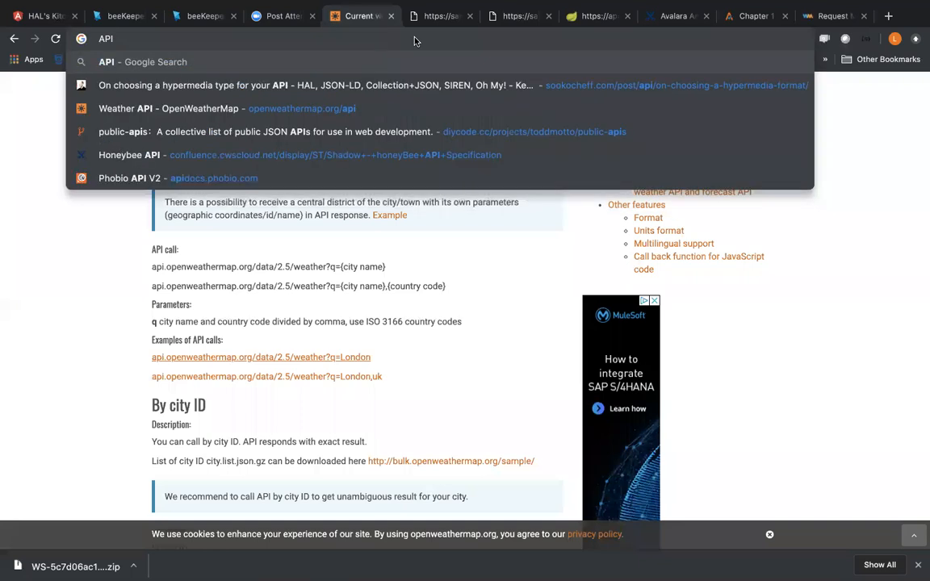
{"action": "type", "text": " AVAL"}
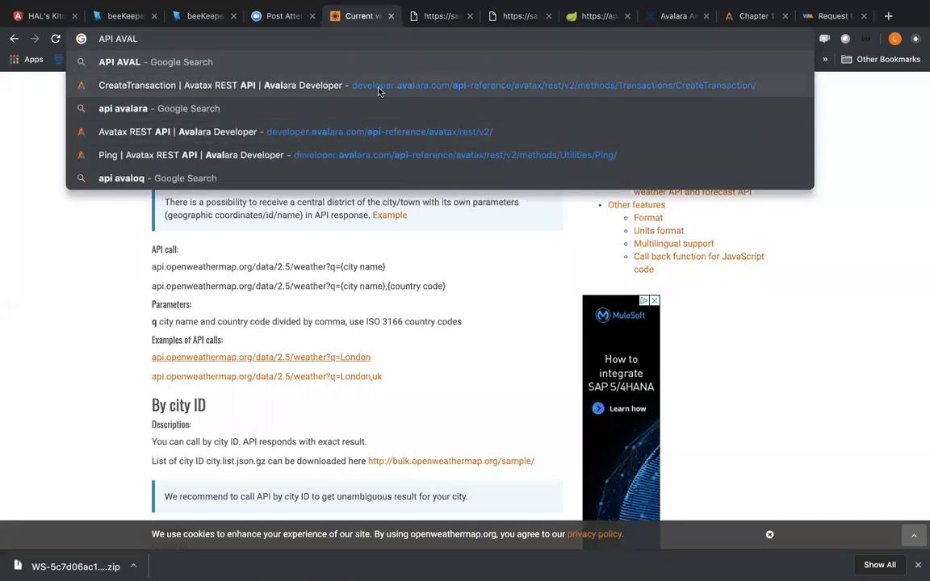
{"action": "key", "text": "Down"}
{"action": "left_click", "coordinate": [378, 87]}
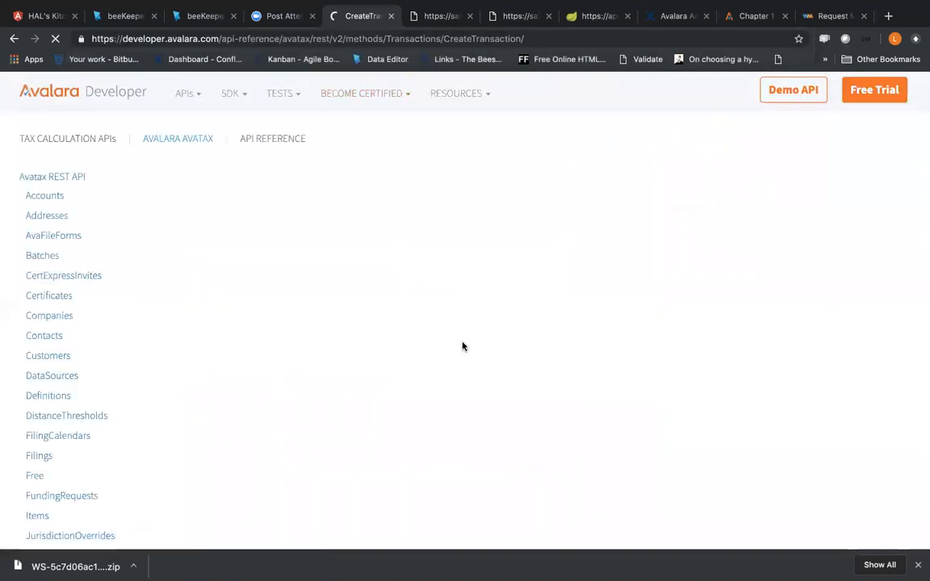
{"action": "scroll", "coordinate": [463, 346], "scroll_direction": "down", "scroll_amount": 10}
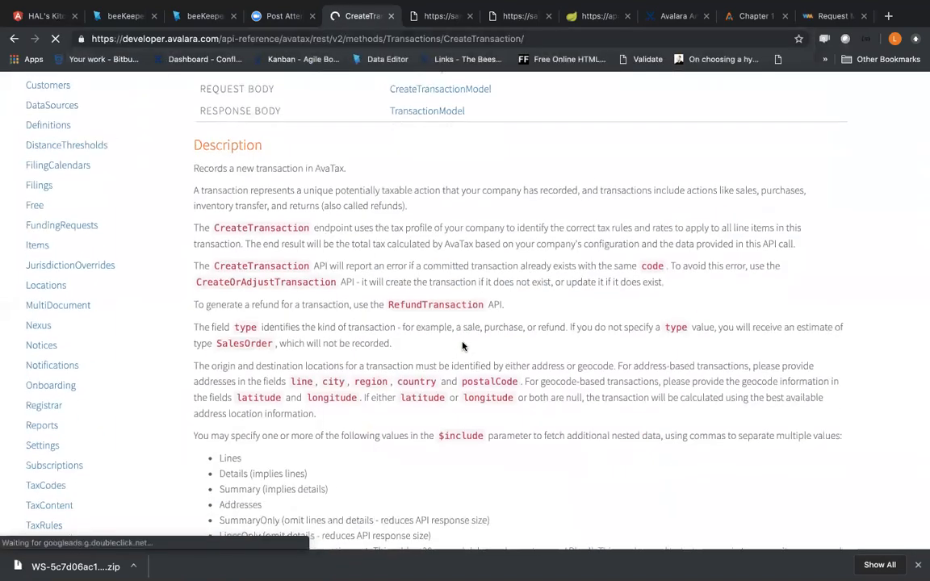
{"action": "scroll", "coordinate": [463, 346], "scroll_direction": "up", "scroll_amount": 3}
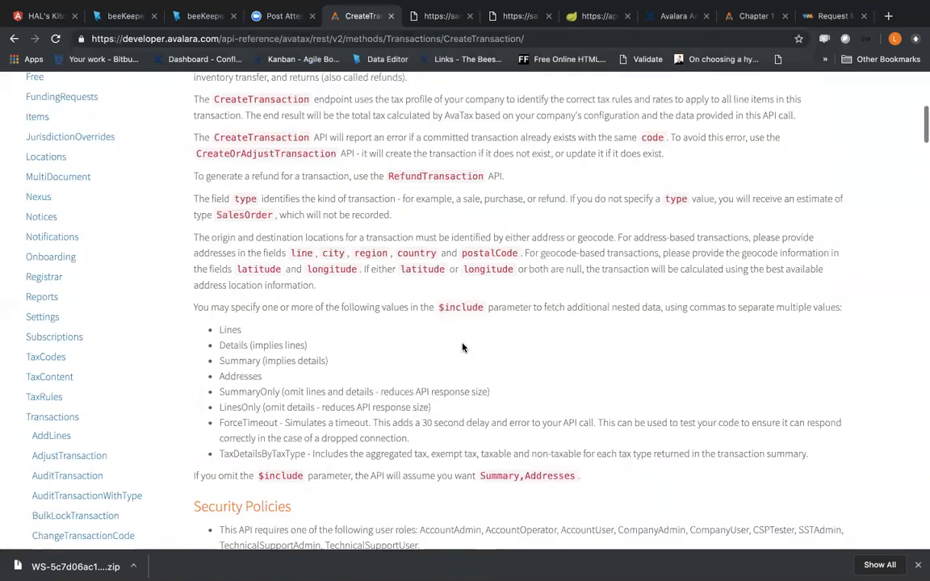
{"action": "scroll", "coordinate": [462, 345], "scroll_direction": "down", "scroll_amount": 2}
{"action": "scroll", "coordinate": [462, 346], "scroll_direction": "down", "scroll_amount": 5}
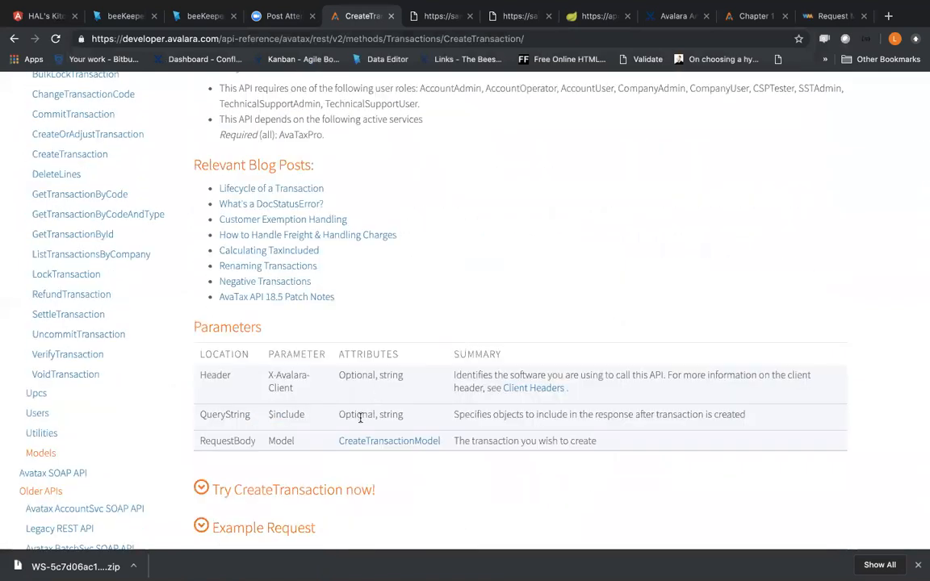
{"action": "scroll", "coordinate": [360, 417], "scroll_direction": "down", "scroll_amount": 1}
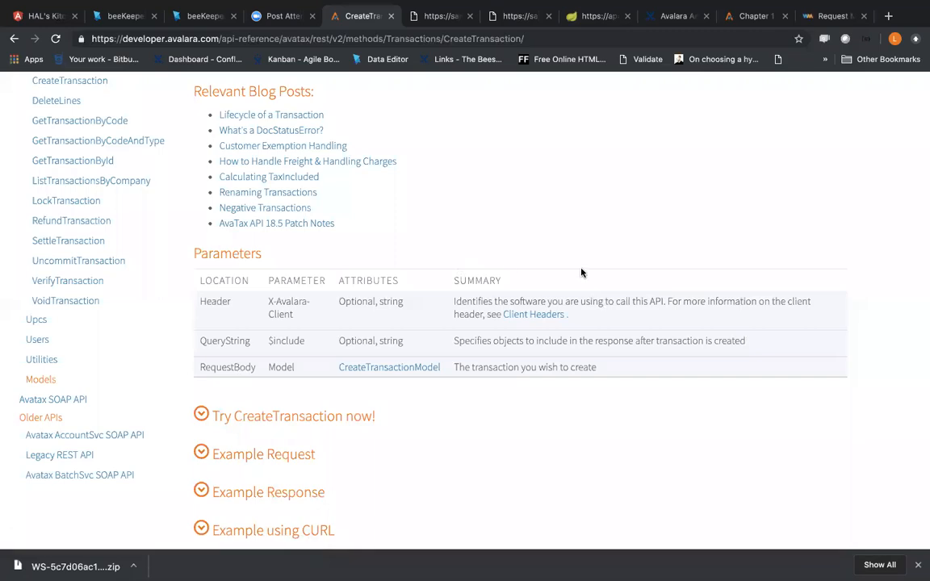
Step: Switch to the meeting notes, check the Transient Data item in the Q&A session agenda, and return to the browser
{"action": "key", "text": "ctrl+Right"}
{"action": "key", "text": "ctrl+Right"}
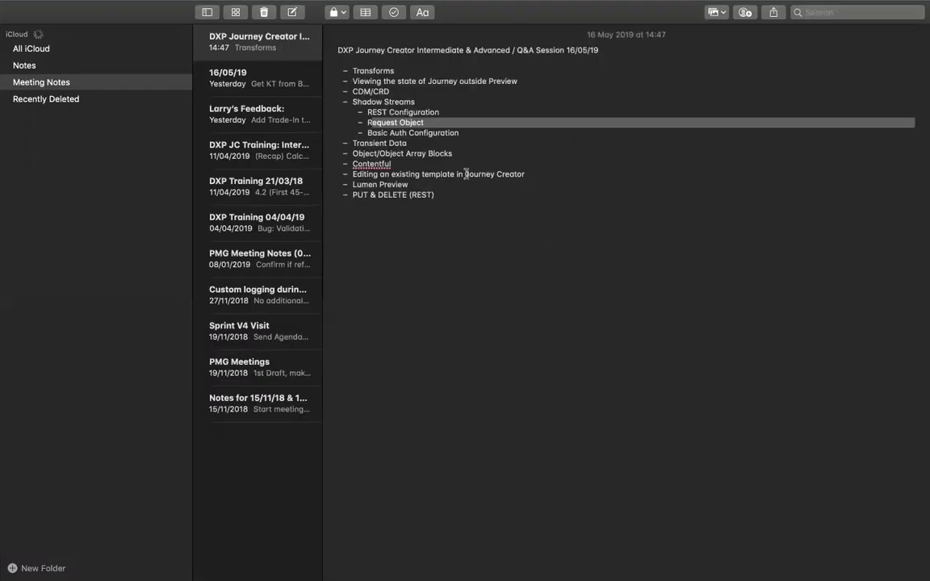
{"action": "left_click", "coordinate": [417, 143]}
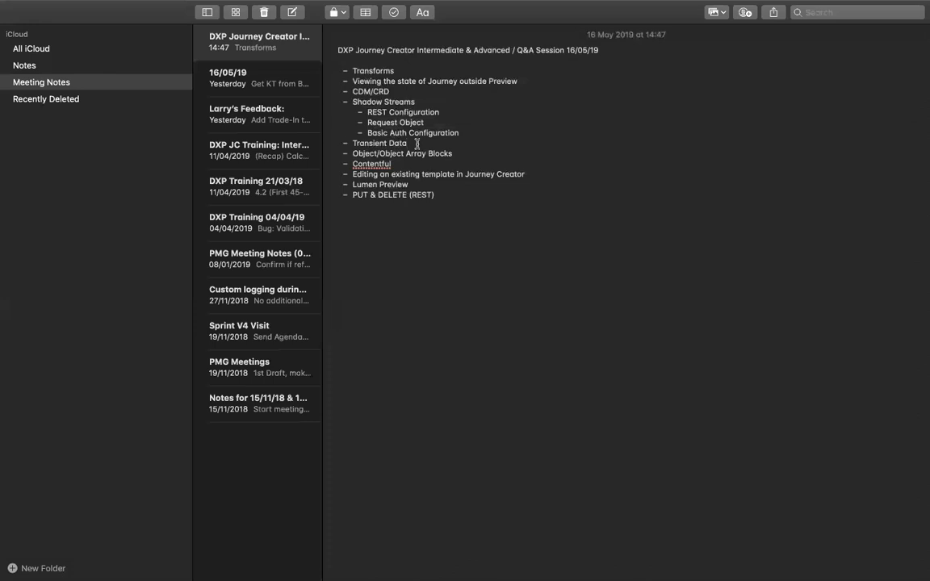
{"action": "key", "text": "ctrl+Left"}
{"action": "key", "text": "ctrl+Left"}
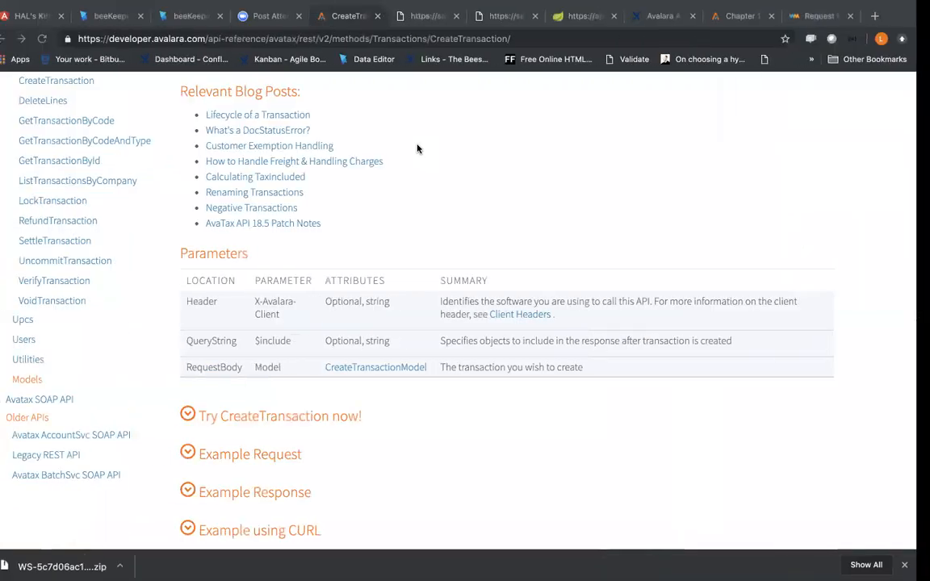
Step: Create a string property named TRANSACTIONID in HALSKITCHEN's Application Data Model and save it
{"action": "left_click", "coordinate": [209, 17]}
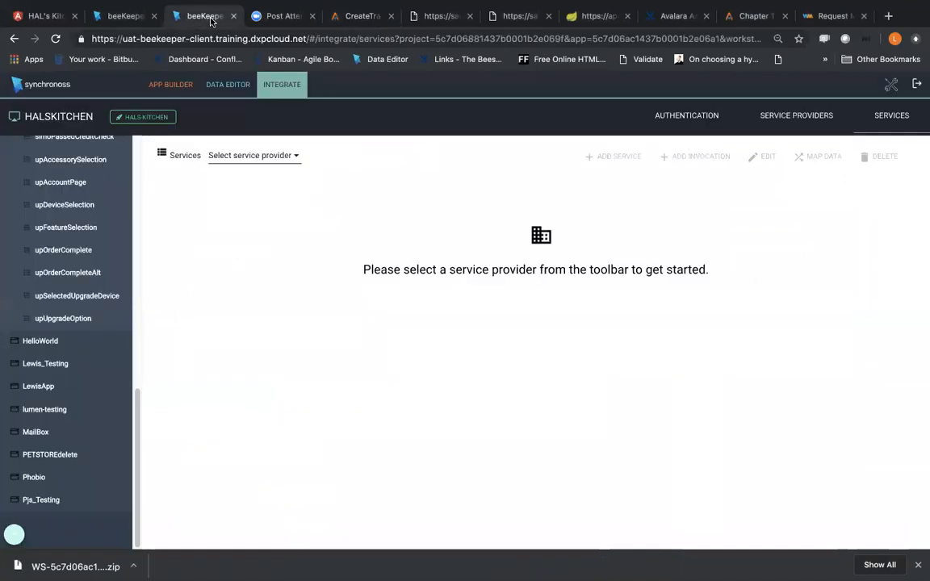
{"action": "left_click", "coordinate": [229, 84]}
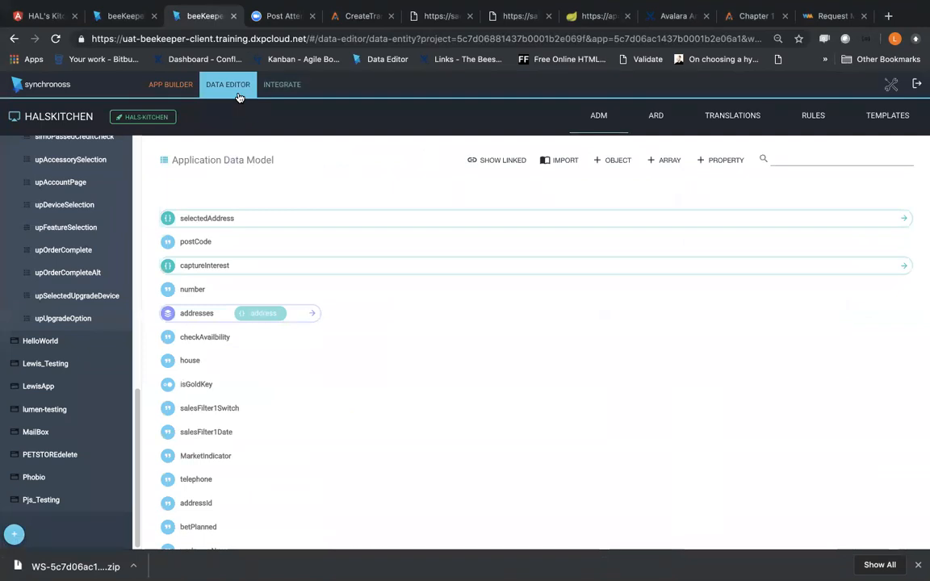
{"action": "left_click", "coordinate": [719, 161]}
{"action": "left_click", "coordinate": [706, 187]}
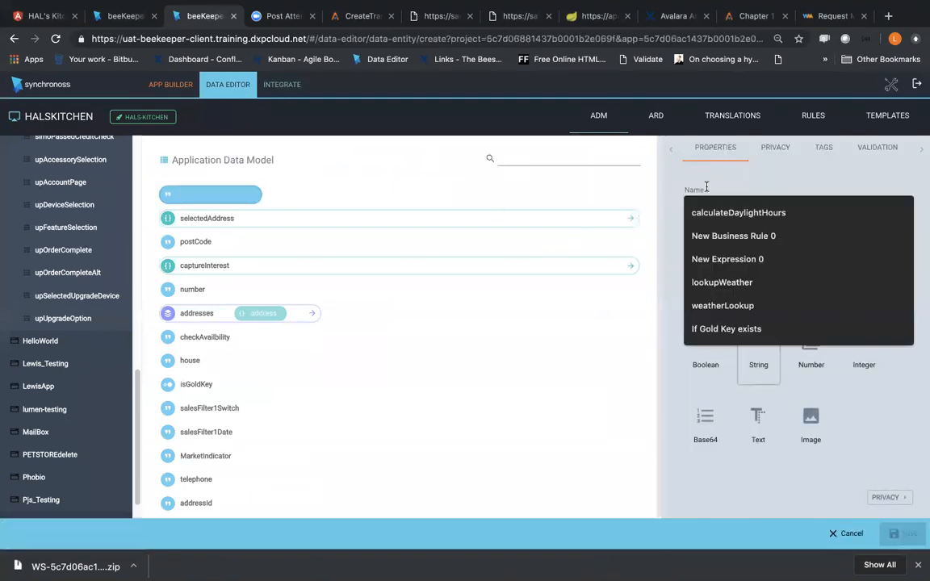
{"action": "type", "text": "TR"}
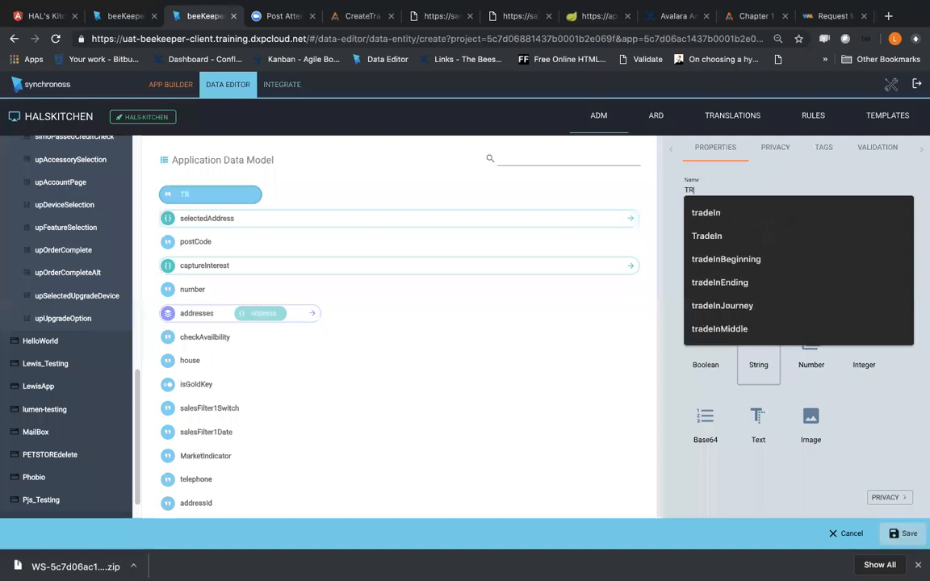
{"action": "type", "text": "ANSACTIONID"}
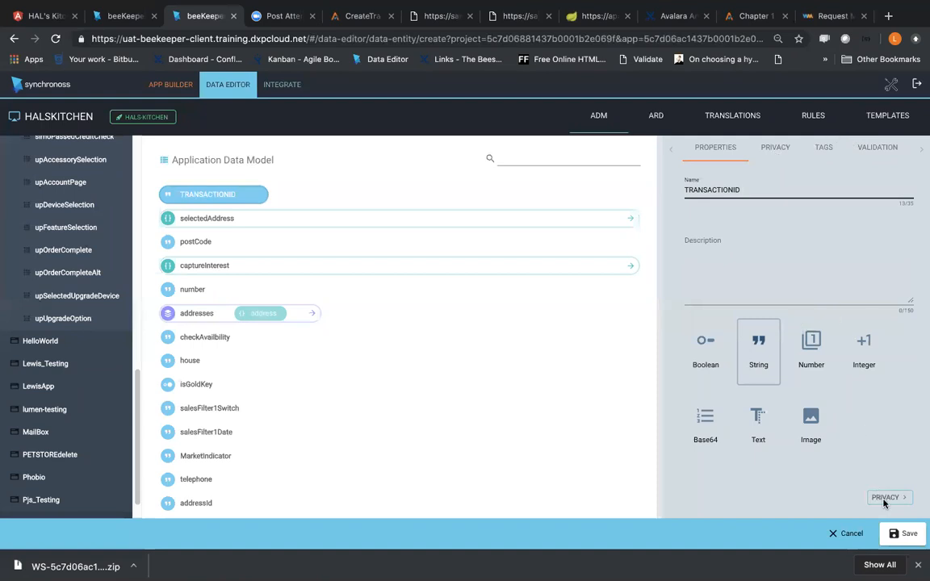
{"action": "left_click", "coordinate": [896, 533]}
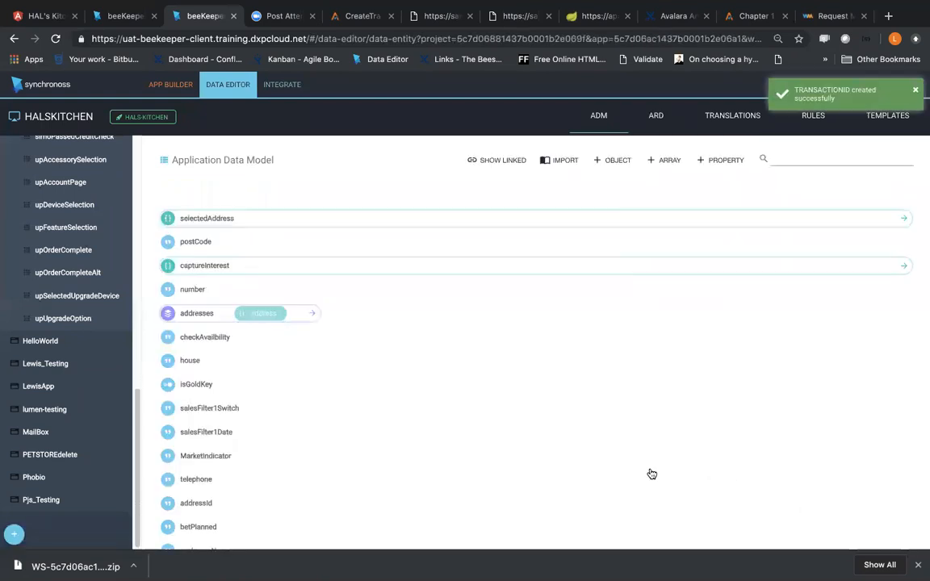
Step: Examine the privacy scope options of the TRANSACTIONID property, keep Journey, and abandon the edit
{"action": "scroll", "coordinate": [650, 474], "scroll_direction": "down", "scroll_amount": 15}
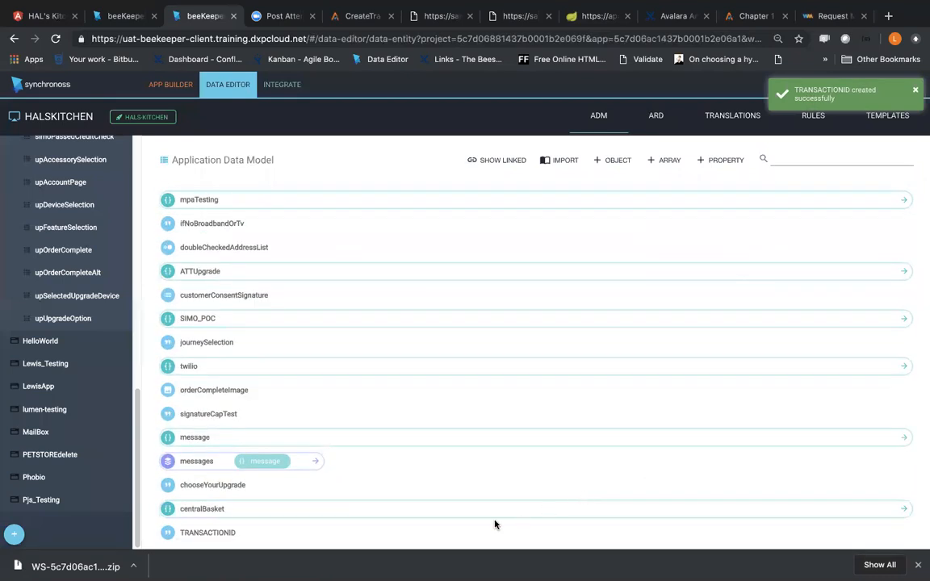
{"action": "left_click", "coordinate": [198, 537]}
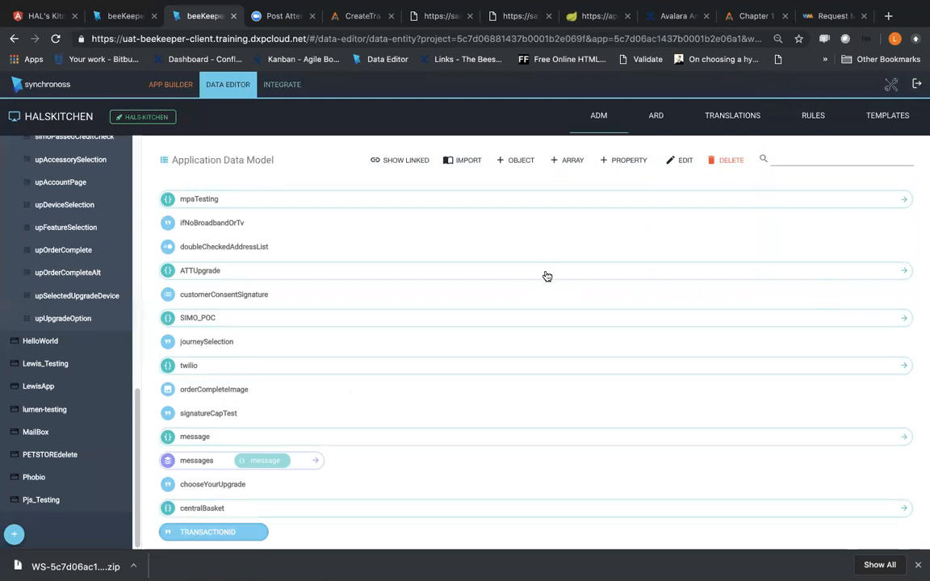
{"action": "left_click", "coordinate": [676, 161]}
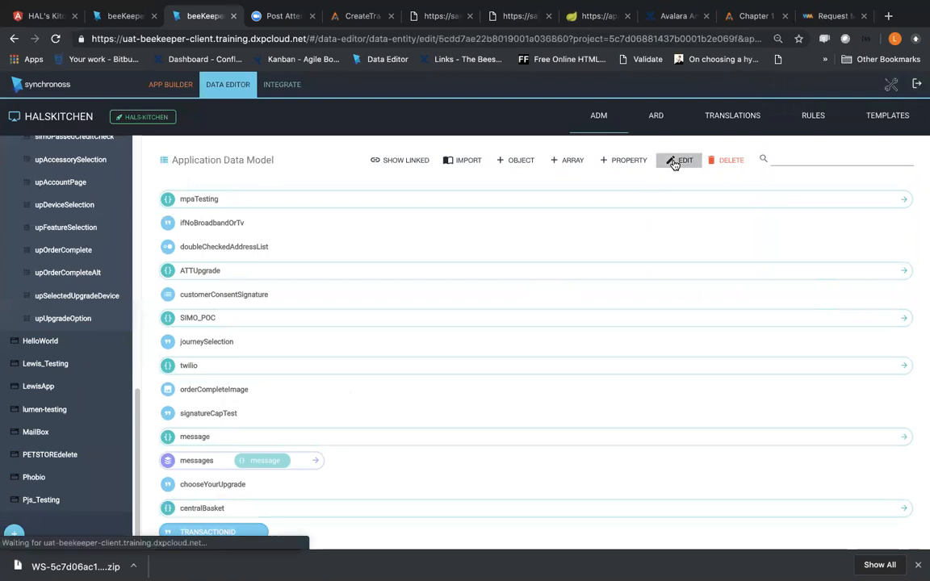
{"action": "left_click", "coordinate": [765, 161]}
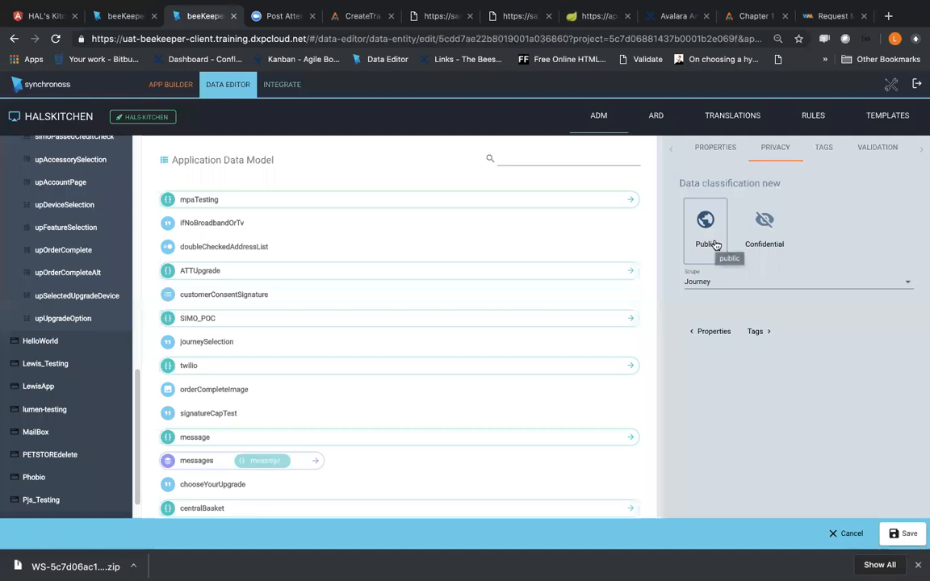
{"action": "left_click", "coordinate": [697, 283]}
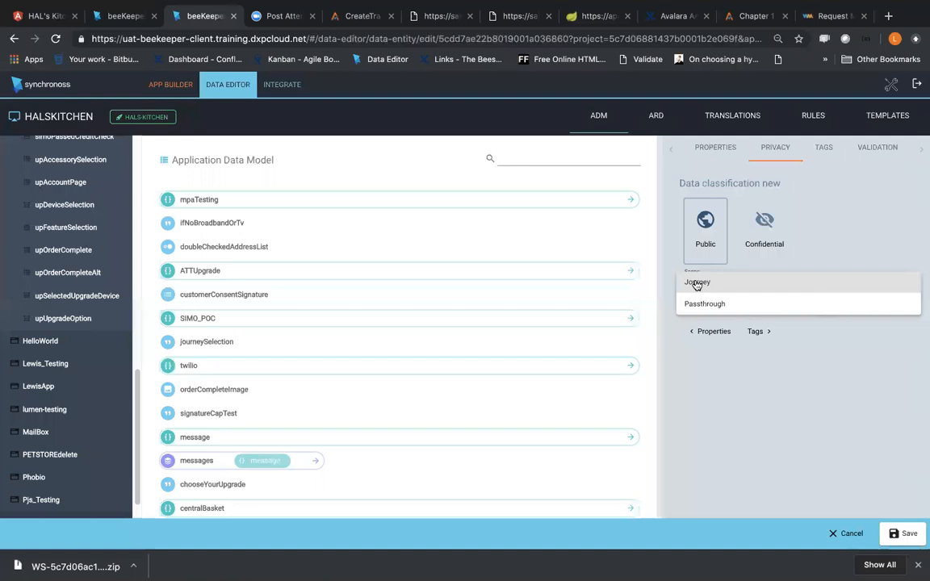
{"action": "left_click", "coordinate": [697, 283]}
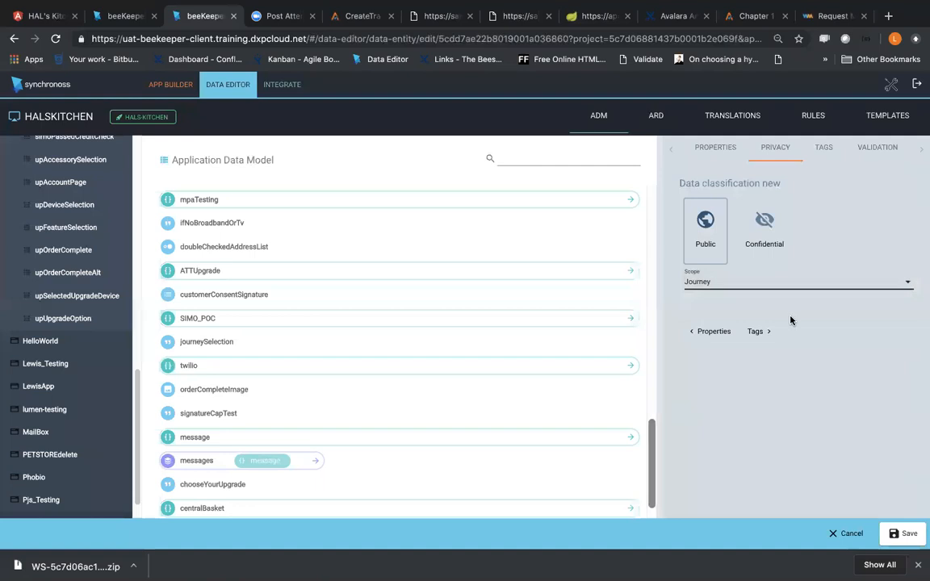
{"action": "left_click", "coordinate": [846, 534]}
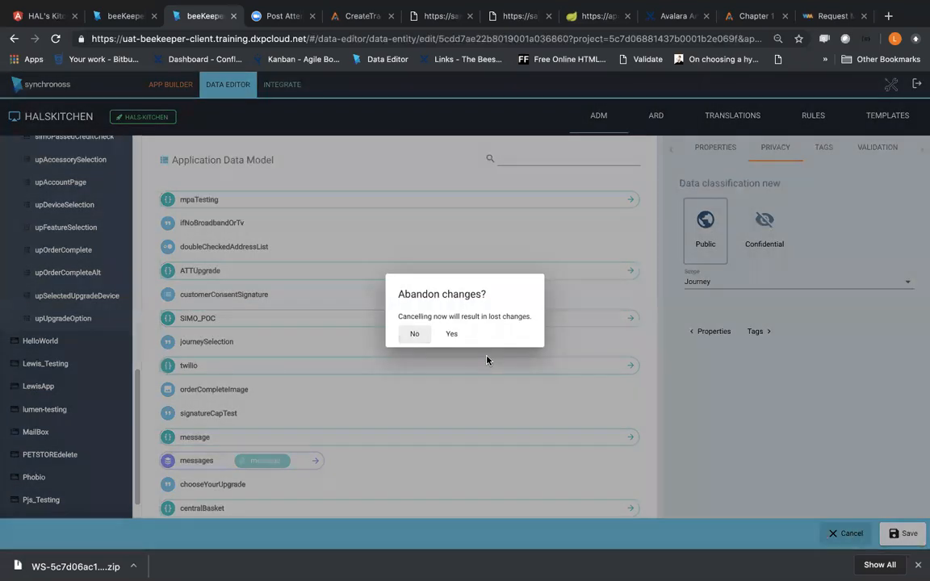
{"action": "left_click", "coordinate": [451, 333]}
Step: Switch to WeatherApp and open the getCityWeather step of its lookupWeather feature
{"action": "scroll", "coordinate": [81, 303], "scroll_direction": "up", "scroll_amount": 3}
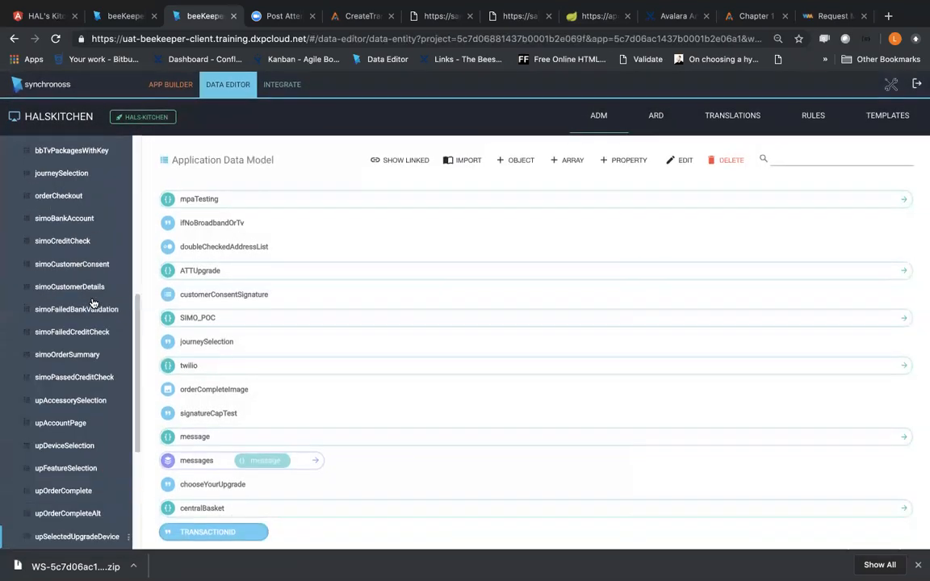
{"action": "scroll", "coordinate": [93, 302], "scroll_direction": "up", "scroll_amount": 5}
{"action": "left_click", "coordinate": [131, 23]}
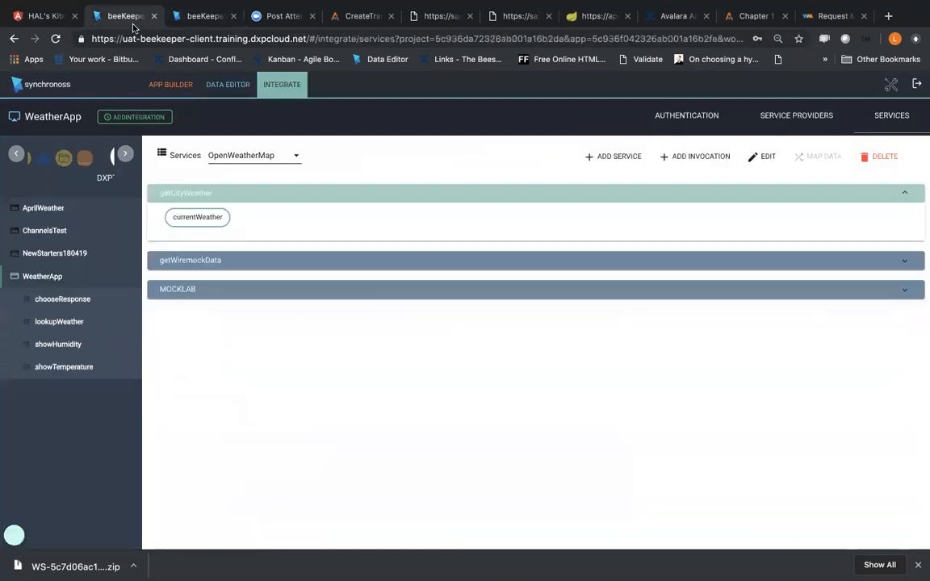
{"action": "left_click", "coordinate": [61, 376]}
{"action": "left_click", "coordinate": [64, 300]}
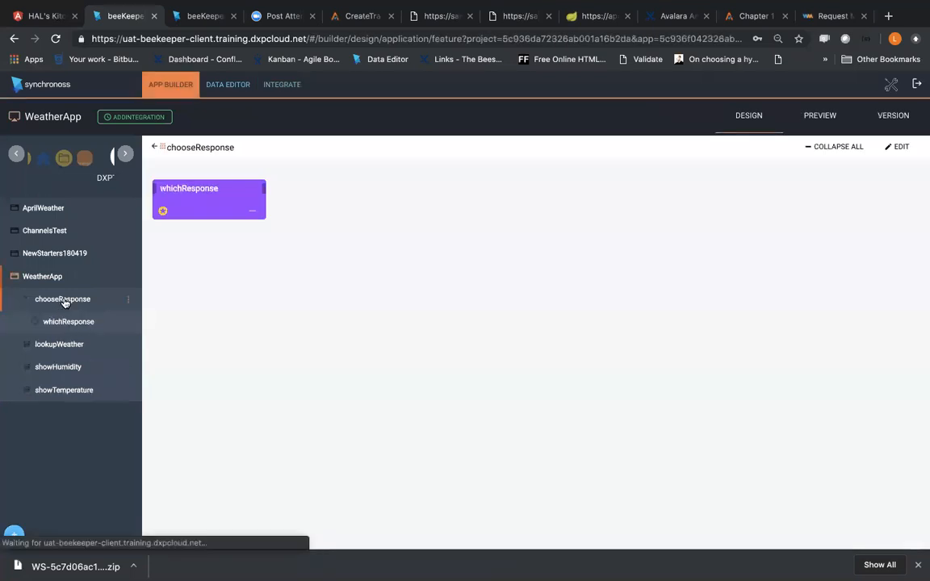
{"action": "left_click", "coordinate": [68, 345]}
{"action": "left_click", "coordinate": [73, 299]}
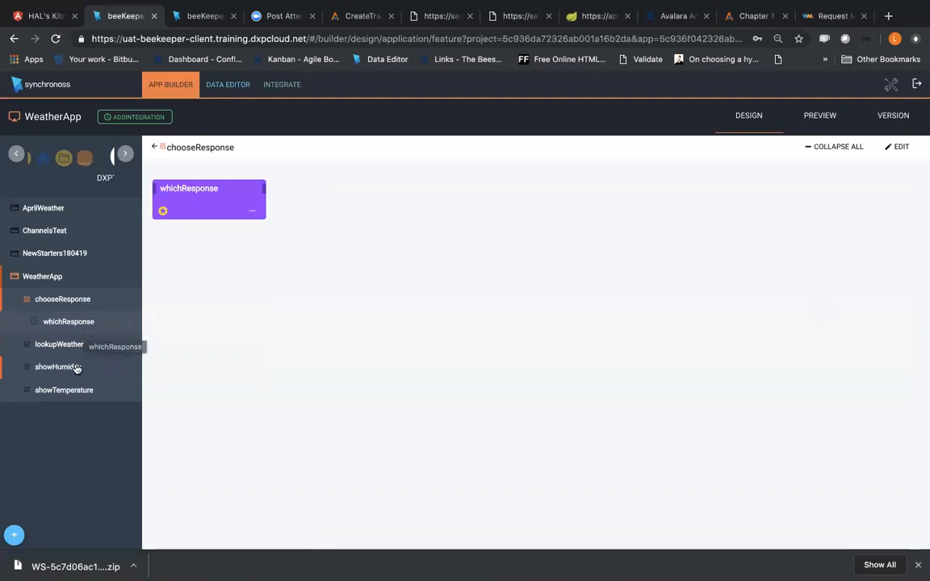
{"action": "left_click", "coordinate": [75, 347]}
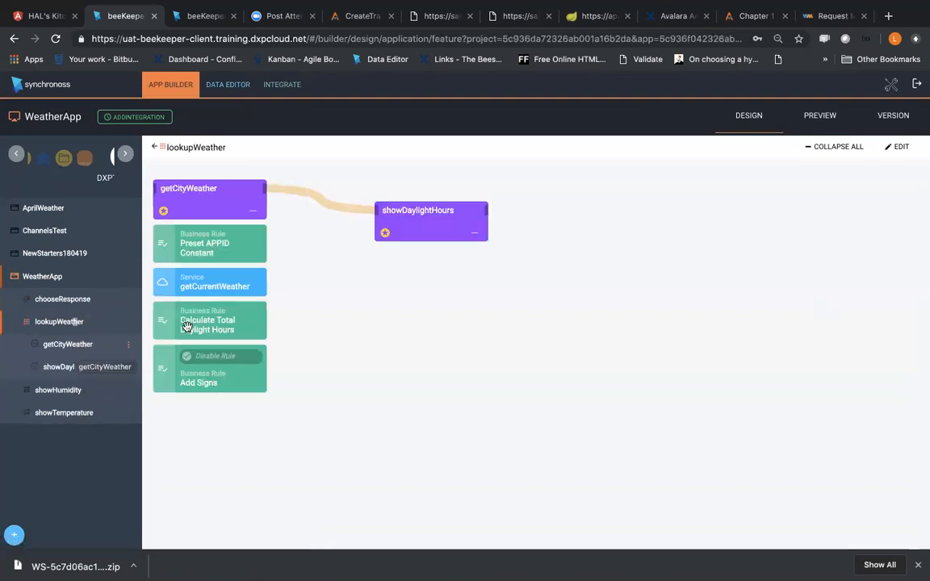
{"action": "left_click", "coordinate": [79, 353]}
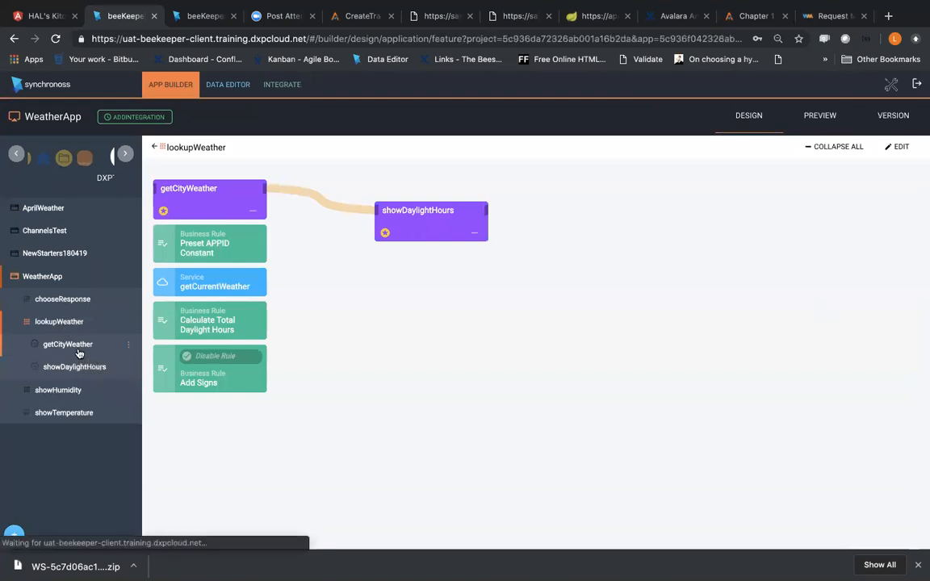
Step: Expand weatherRequest in getCityWeather's data profile, view myLocation's field settings in edit mode, and save the step
{"action": "left_click", "coordinate": [676, 242]}
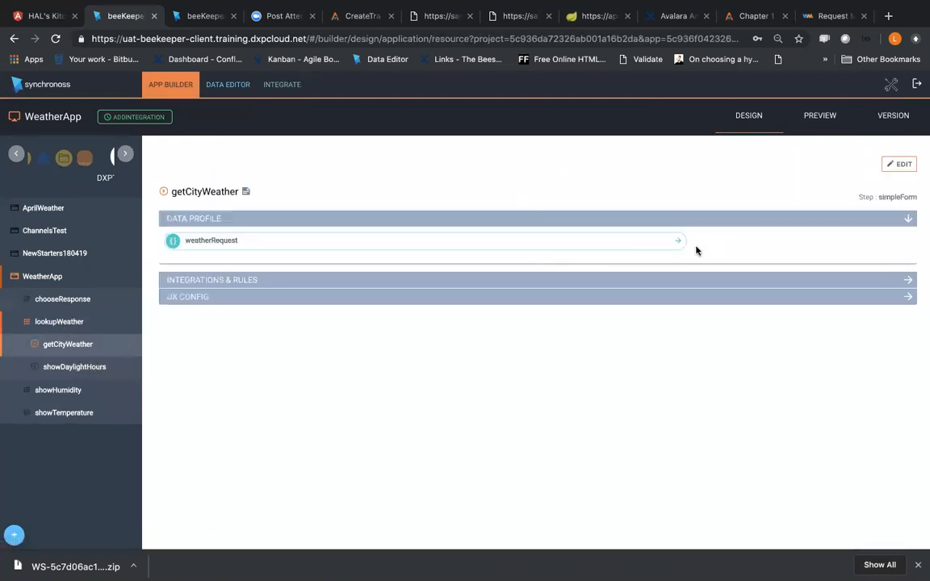
{"action": "left_click", "coordinate": [902, 165]}
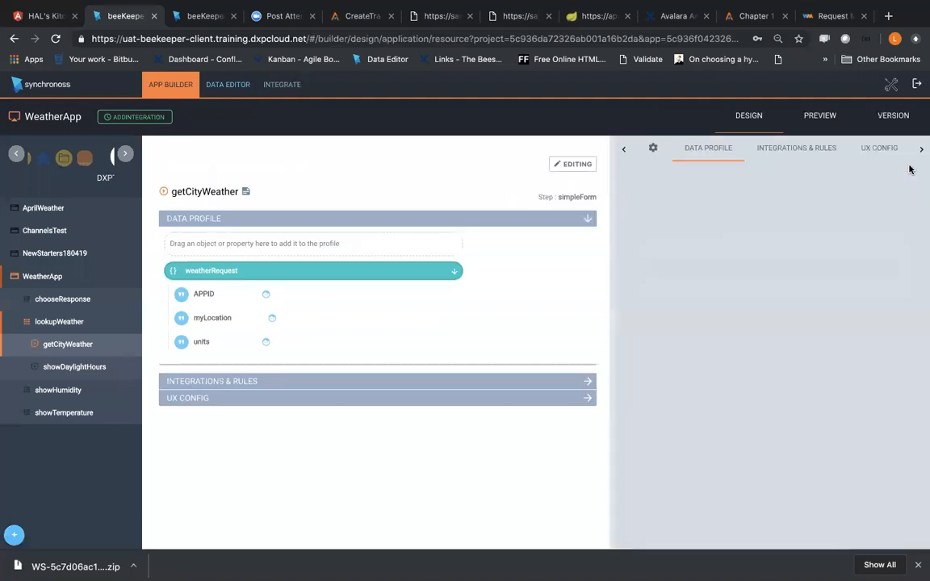
{"action": "left_click", "coordinate": [786, 189]}
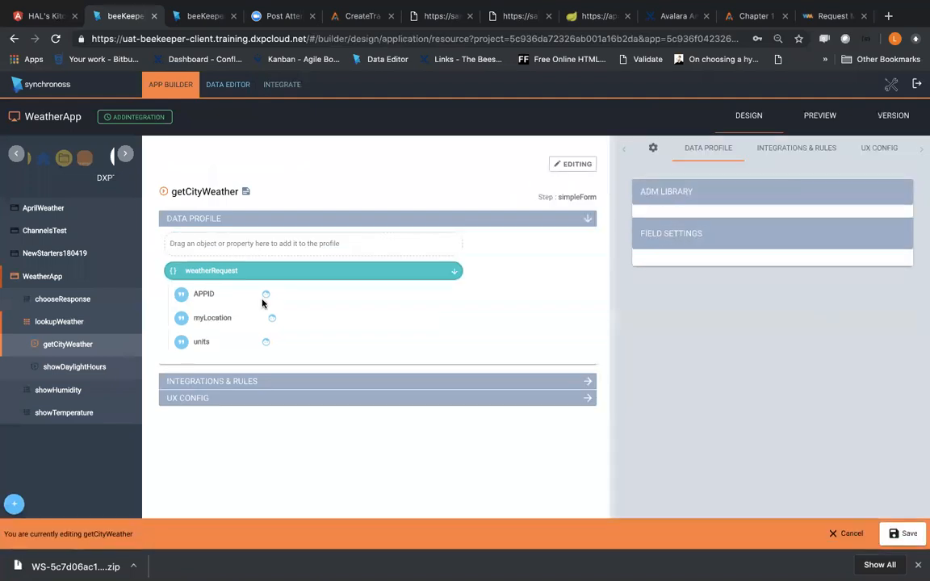
{"action": "left_click", "coordinate": [230, 318]}
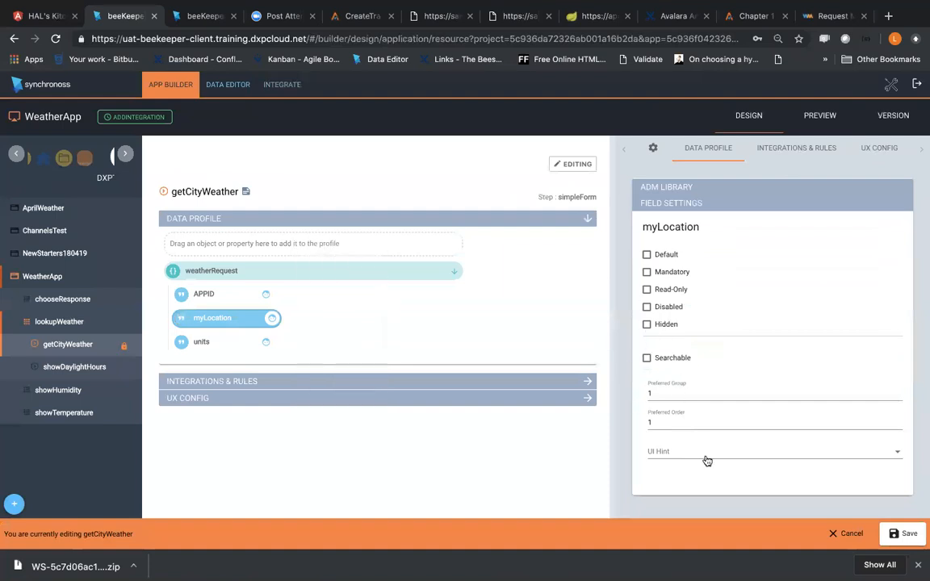
{"action": "left_click", "coordinate": [905, 534]}
Step: Open the myLocation property of weatherRequest for editing in WeatherApp's Application Data Model
{"action": "left_click", "coordinate": [234, 85]}
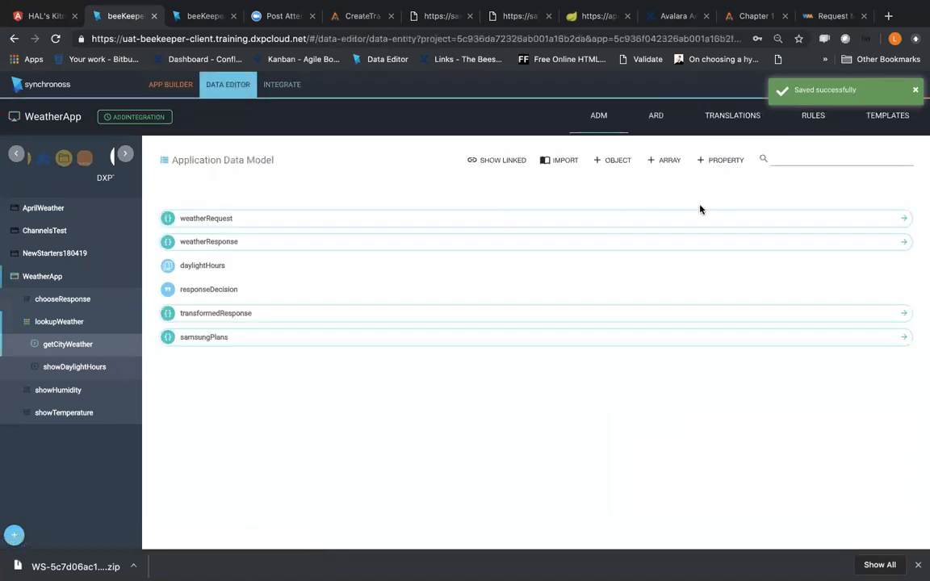
{"action": "left_click", "coordinate": [283, 220]}
{"action": "left_click", "coordinate": [208, 266]}
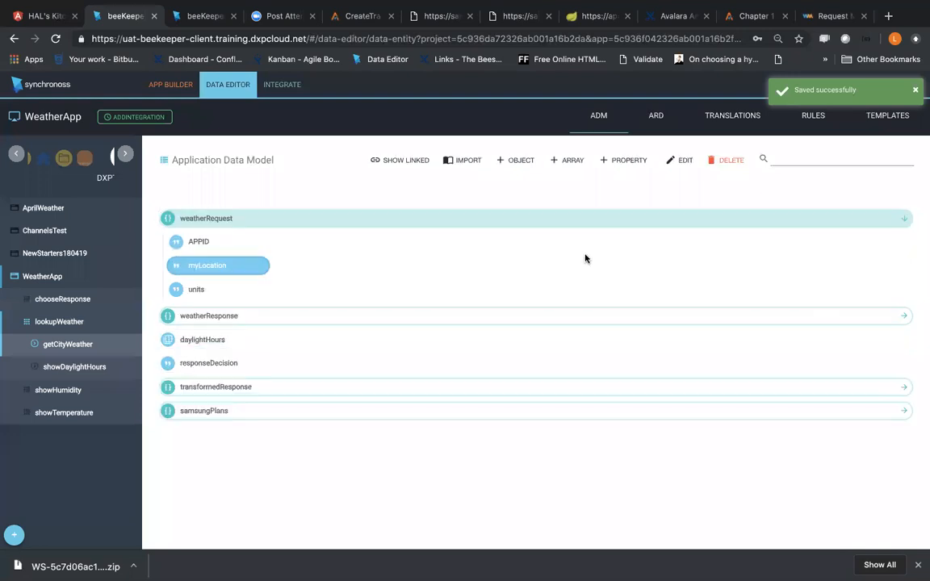
{"action": "left_click", "coordinate": [681, 160]}
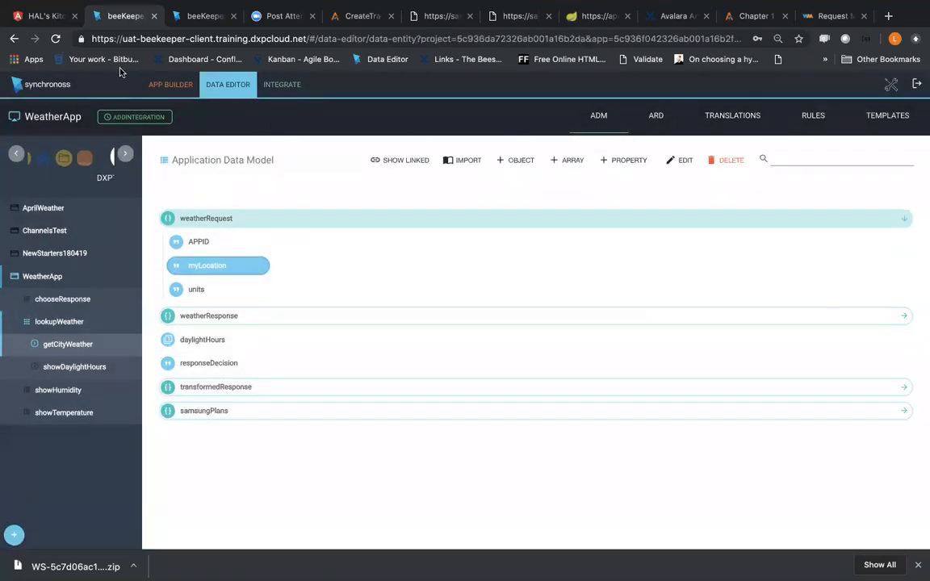
Step: Preview WeatherApp with the State view enlarged and start getCityWeather from the lookupWeather feature
{"action": "left_click", "coordinate": [185, 93]}
{"action": "left_click", "coordinate": [821, 117]}
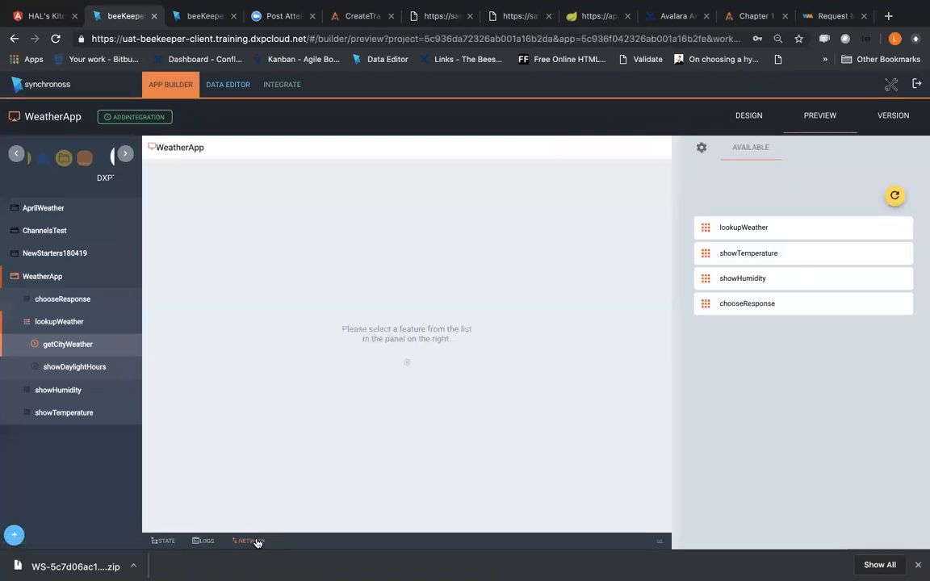
{"action": "left_click_drag", "start_coordinate": [661, 540], "coordinate": [662, 284]}
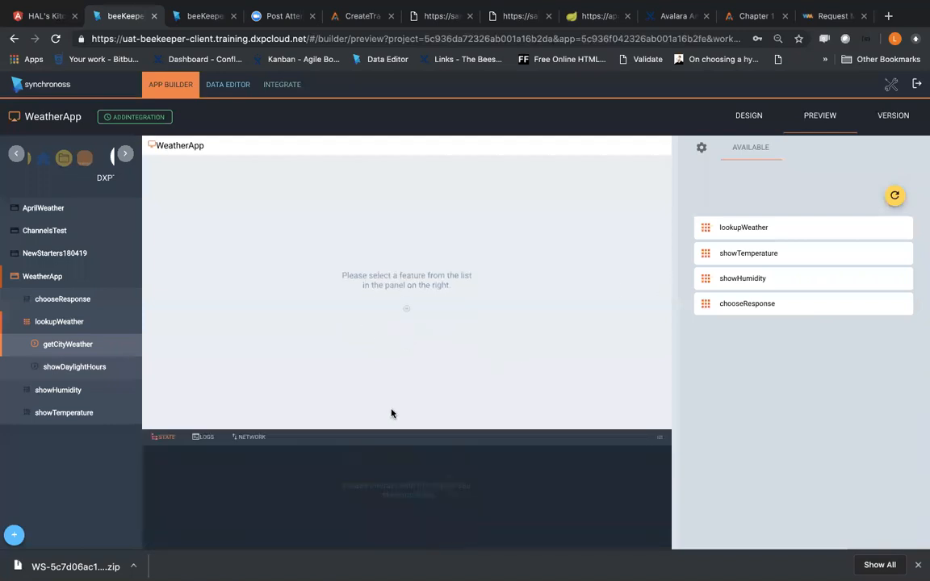
{"action": "left_click", "coordinate": [747, 230]}
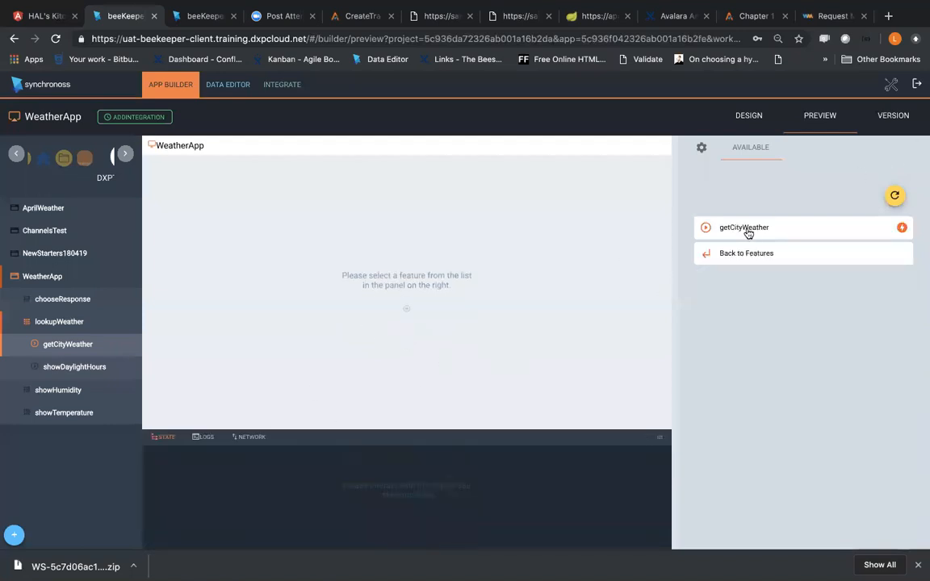
{"action": "left_click", "coordinate": [747, 231]}
Step: Submit the getCityWeather form with the location Bridgewater, NJ and Imperial units
{"action": "left_click", "coordinate": [761, 324]}
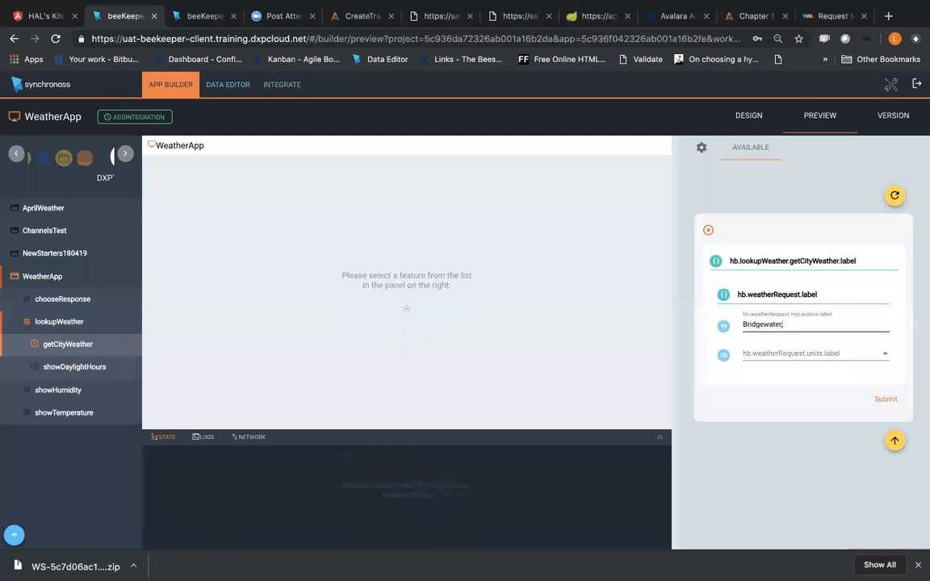
{"action": "type", "text": "Bridgewater, NJ"}
{"action": "left_click", "coordinate": [756, 356]}
{"action": "left_click", "coordinate": [755, 374]}
{"action": "left_click", "coordinate": [893, 405]}
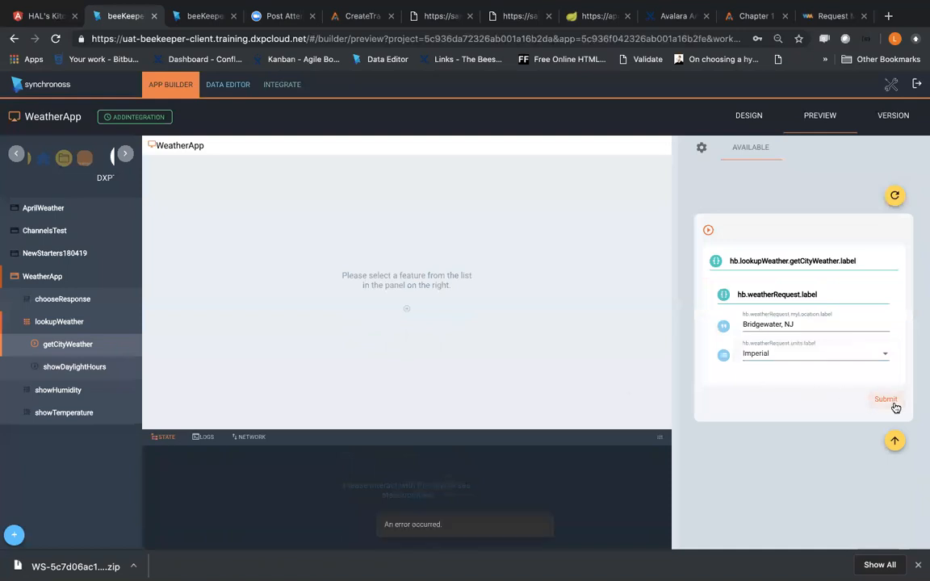
Step: Shorten the location to Bridgewater in the getCityWeather form and resubmit it
{"action": "left_click_drag", "start_coordinate": [783, 327], "coordinate": [805, 326]}
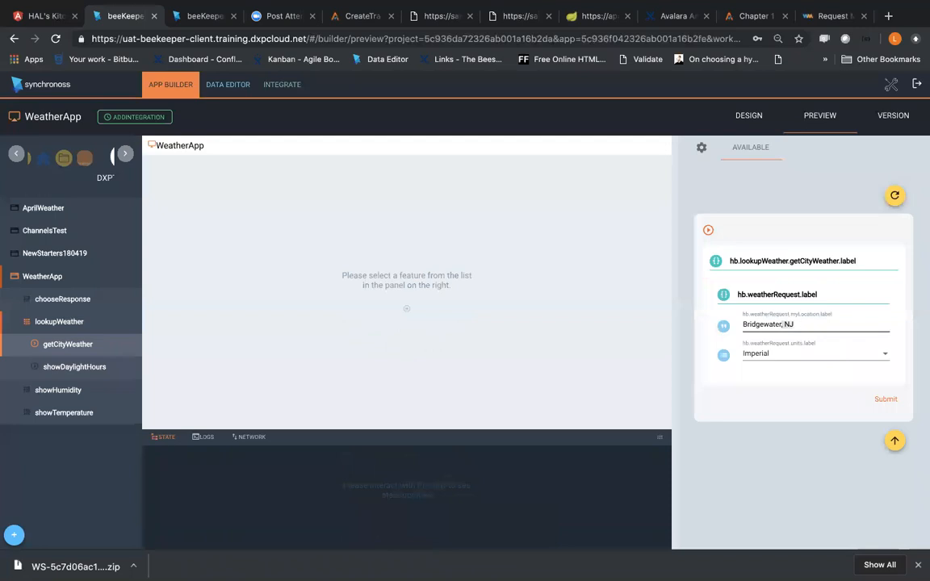
{"action": "key", "text": "BackSpace"}
{"action": "left_click", "coordinate": [880, 399]}
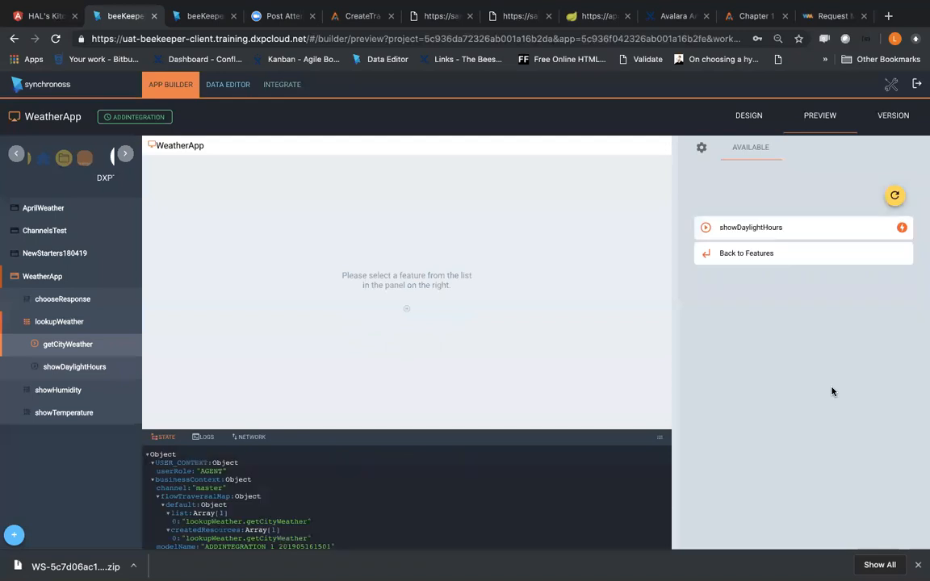
Step: Examine the previewed State data for the myLocation value in weatherRequest and the fields of weatherResponse
{"action": "scroll", "coordinate": [281, 507], "scroll_direction": "down", "scroll_amount": 3}
{"action": "scroll", "coordinate": [282, 507], "scroll_direction": "down", "scroll_amount": 2}
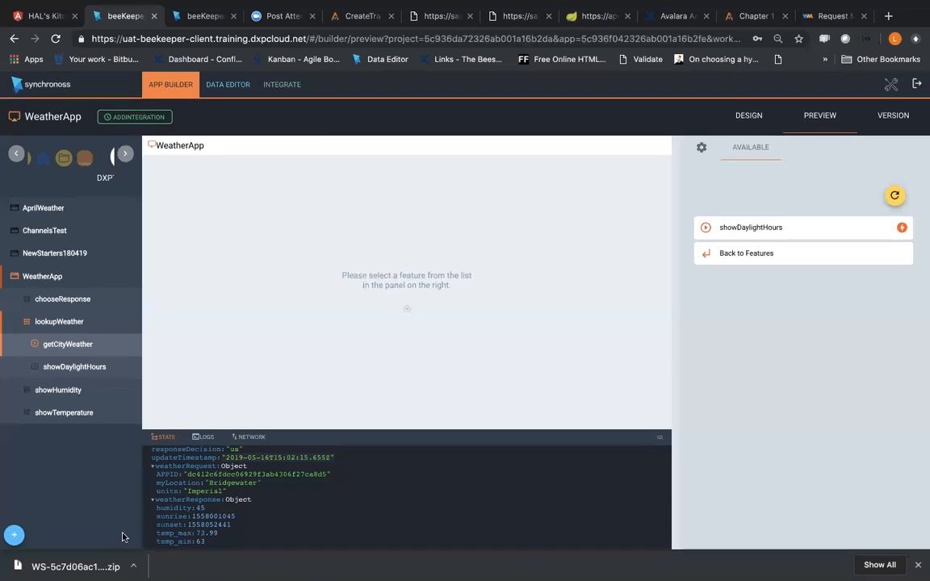
{"action": "scroll", "coordinate": [204, 506], "scroll_direction": "up", "scroll_amount": 10}
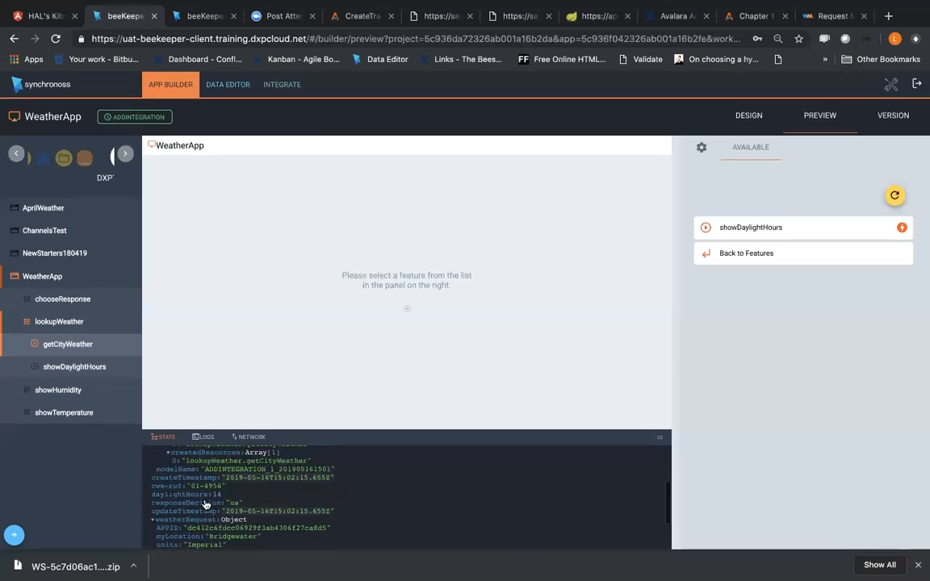
{"action": "scroll", "coordinate": [206, 505], "scroll_direction": "down", "scroll_amount": 10}
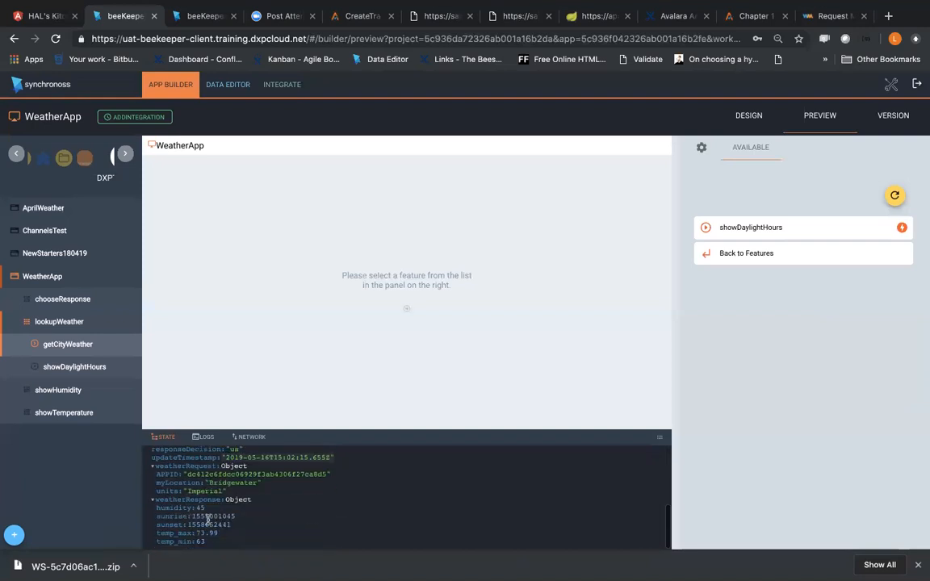
{"action": "scroll", "coordinate": [212, 503], "scroll_direction": "up", "scroll_amount": 5}
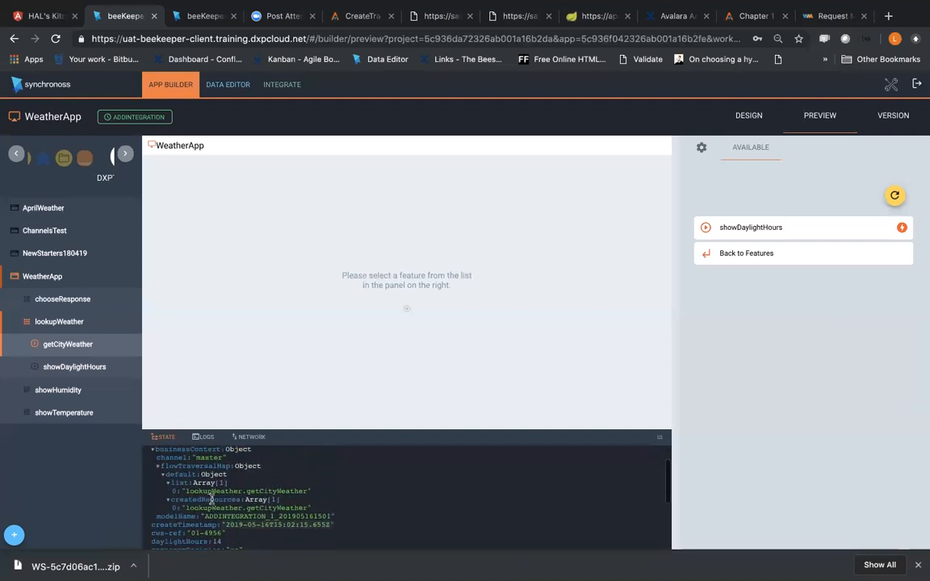
{"action": "scroll", "coordinate": [212, 502], "scroll_direction": "down", "scroll_amount": 3}
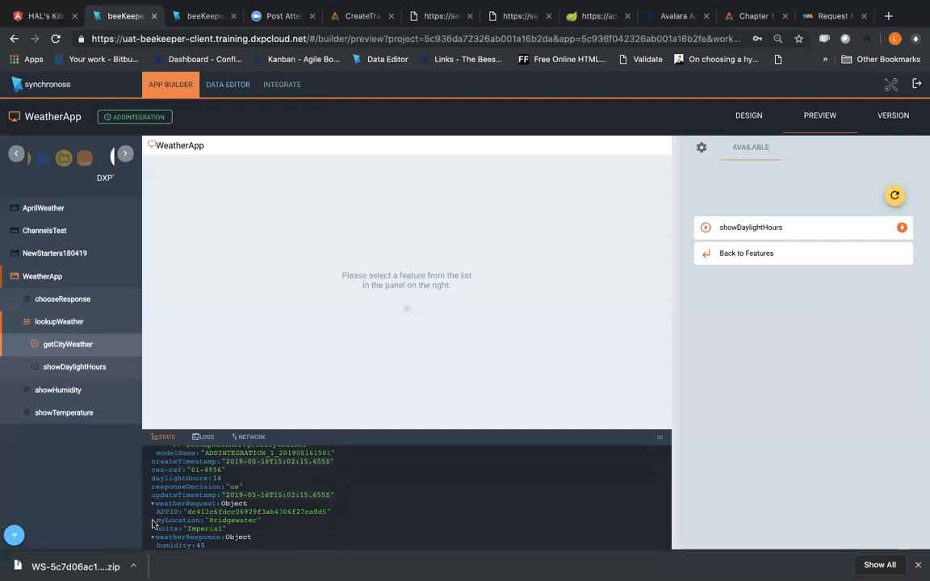
{"action": "left_click_drag", "start_coordinate": [156, 521], "coordinate": [209, 518]}
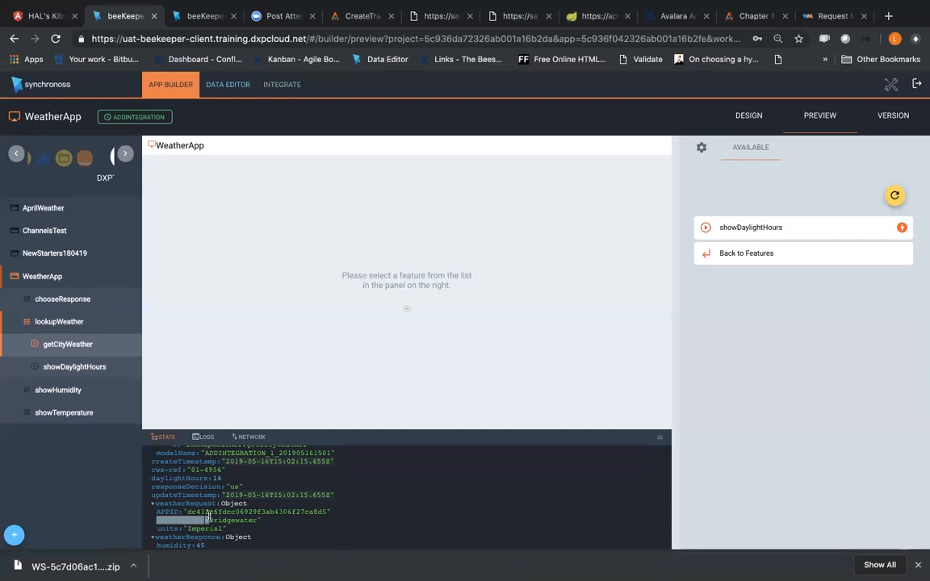
Step: Set the privacy scope of weatherRequest's myLocation property to Passthrough in the Application Data Model and save it
{"action": "left_click", "coordinate": [227, 89]}
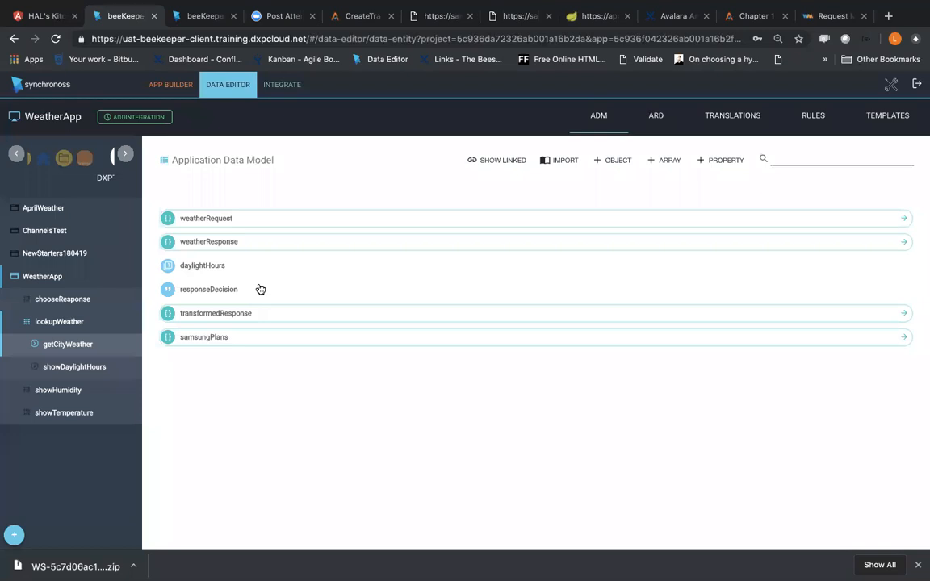
{"action": "left_click", "coordinate": [239, 223]}
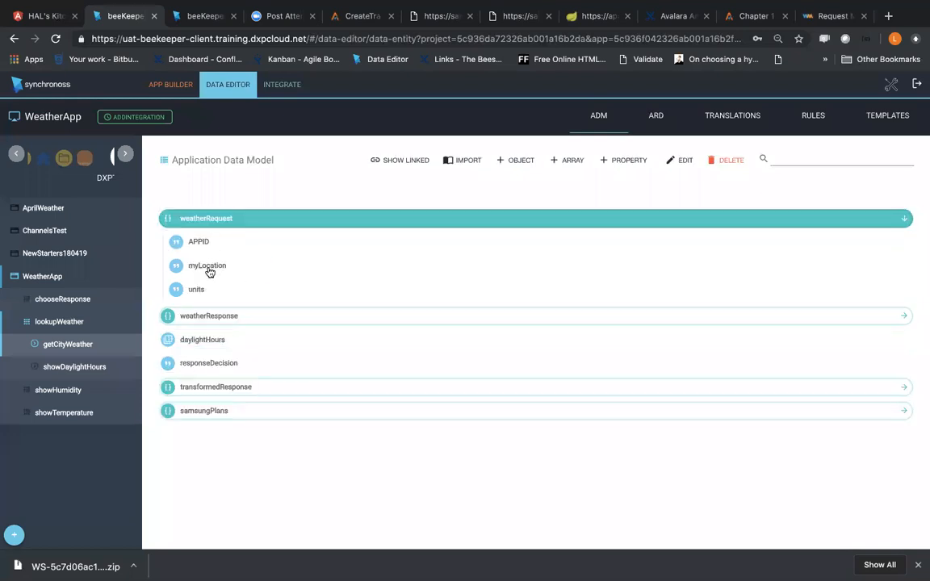
{"action": "left_click", "coordinate": [208, 266]}
{"action": "left_click", "coordinate": [687, 164]}
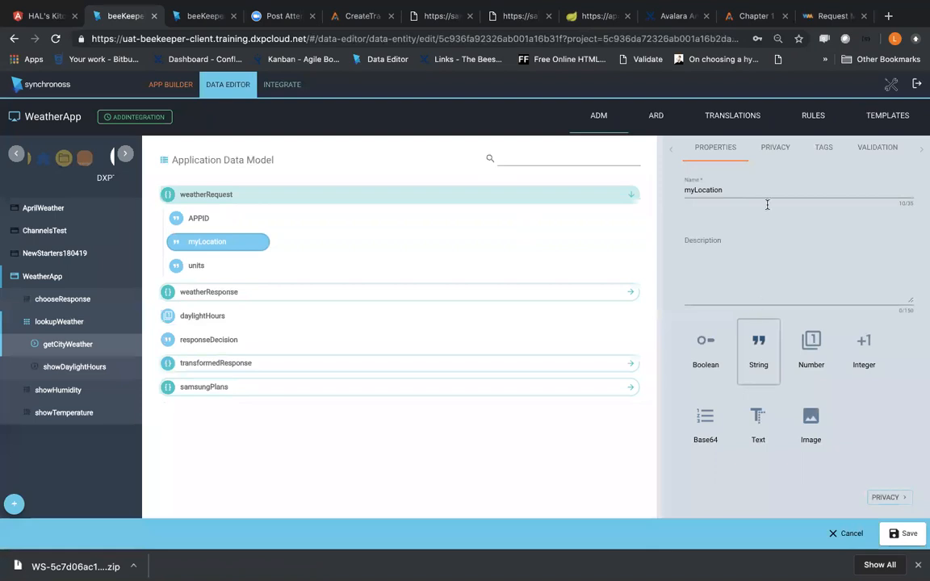
{"action": "left_click", "coordinate": [776, 148]}
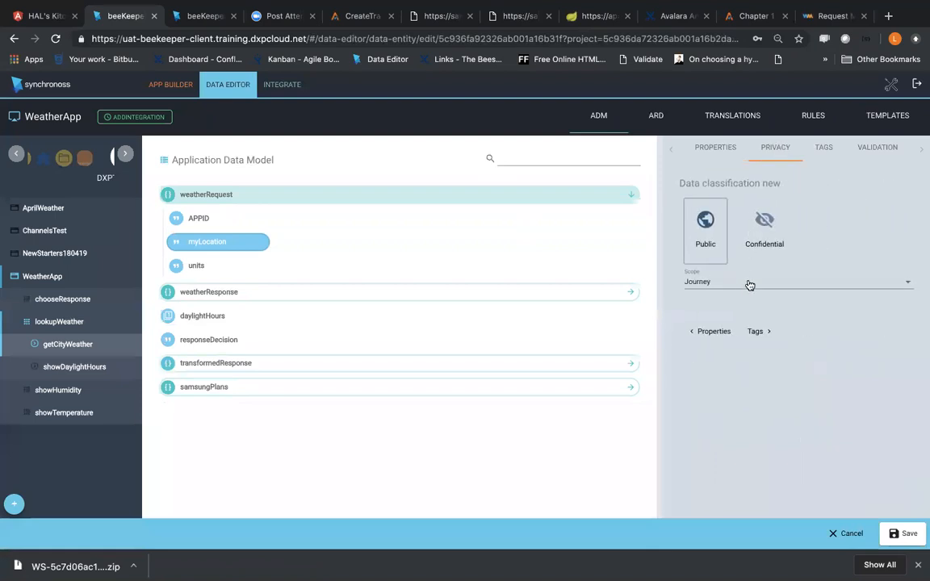
{"action": "left_click", "coordinate": [750, 287]}
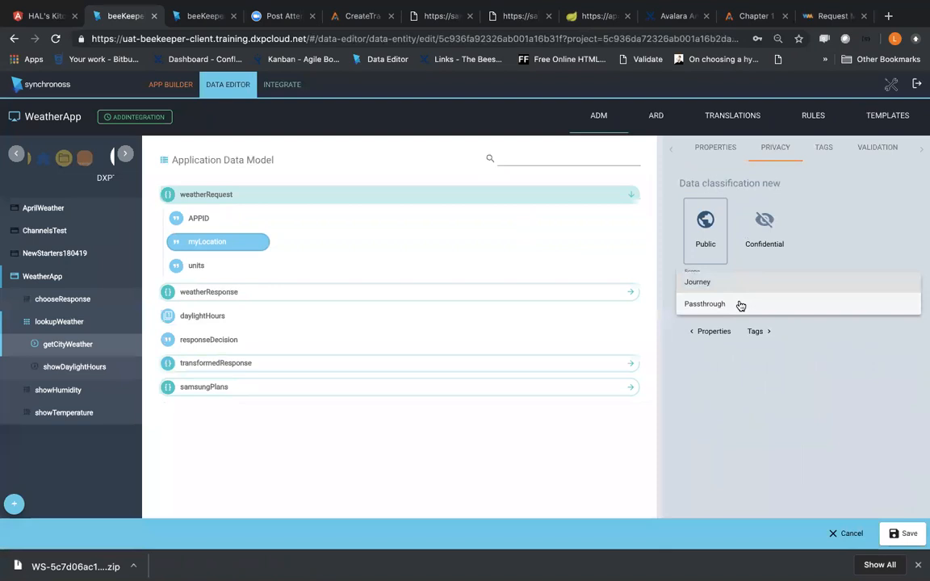
{"action": "left_click", "coordinate": [739, 304]}
{"action": "left_click", "coordinate": [905, 534]}
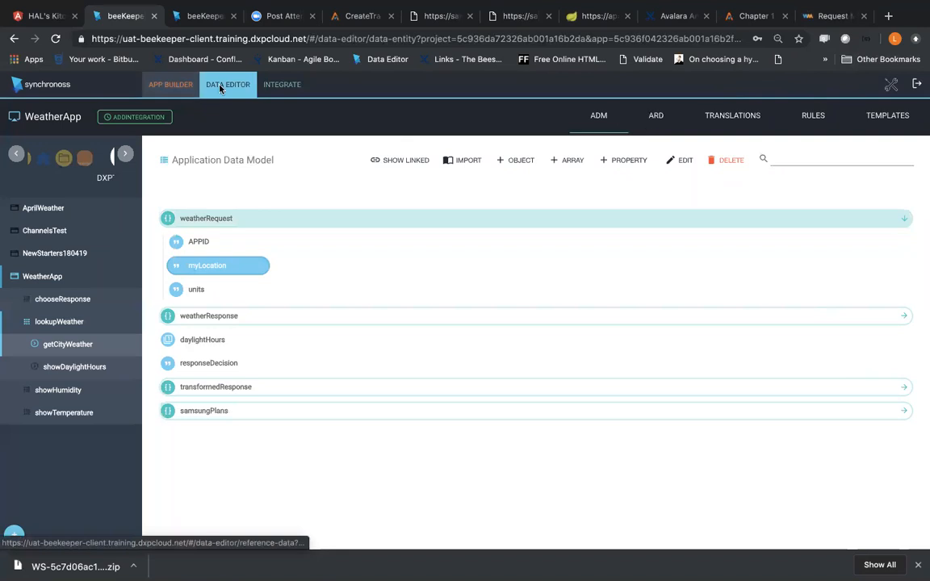
Step: Return to WeatherApp's preview, expand the State view and start getCityWeather from the lookupWeather feature
{"action": "left_click", "coordinate": [171, 87]}
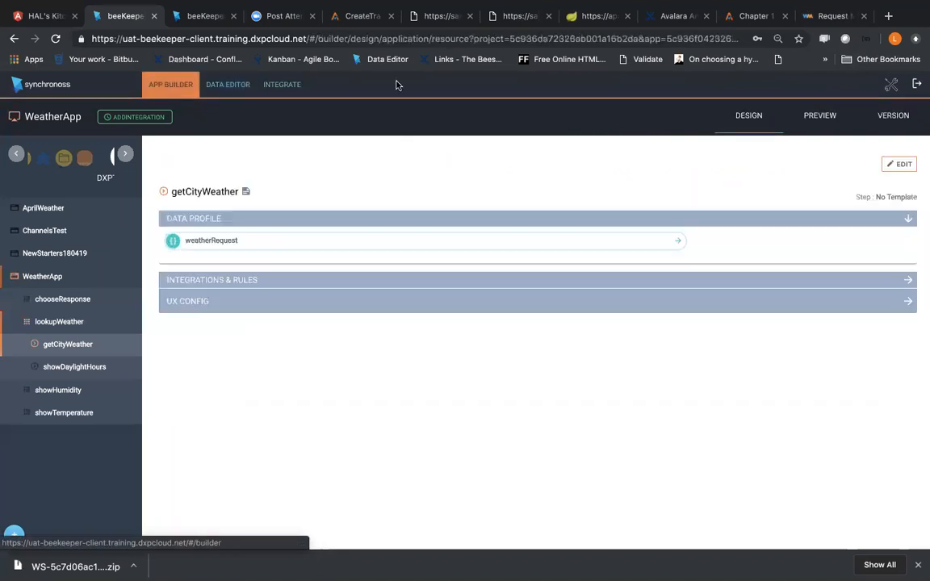
{"action": "left_click", "coordinate": [830, 131]}
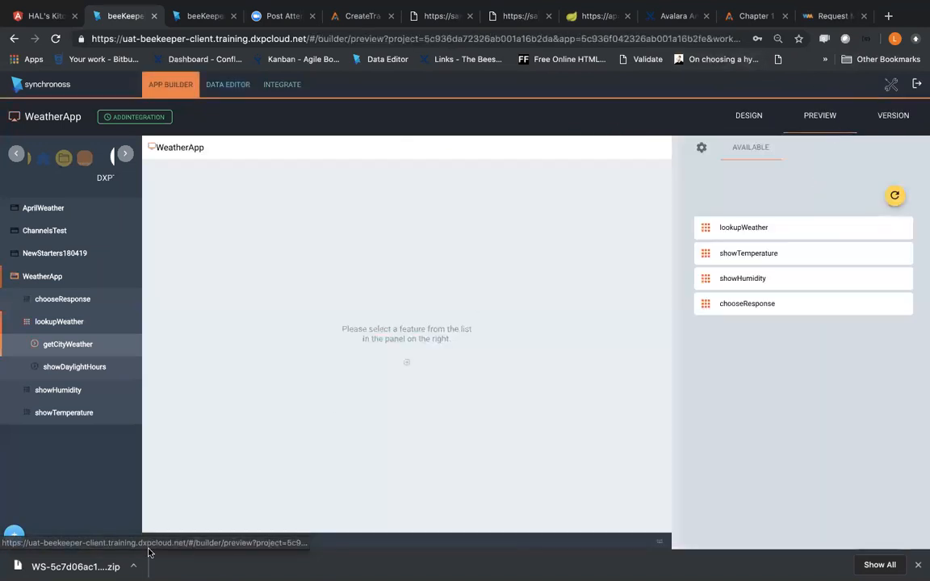
{"action": "left_click", "coordinate": [660, 541]}
{"action": "left_click", "coordinate": [757, 232]}
{"action": "left_click", "coordinate": [757, 232]}
Step: Fill in the getCityWeather form with the location Bridgewater and Imperial units, and submit it
{"action": "left_click", "coordinate": [771, 323]}
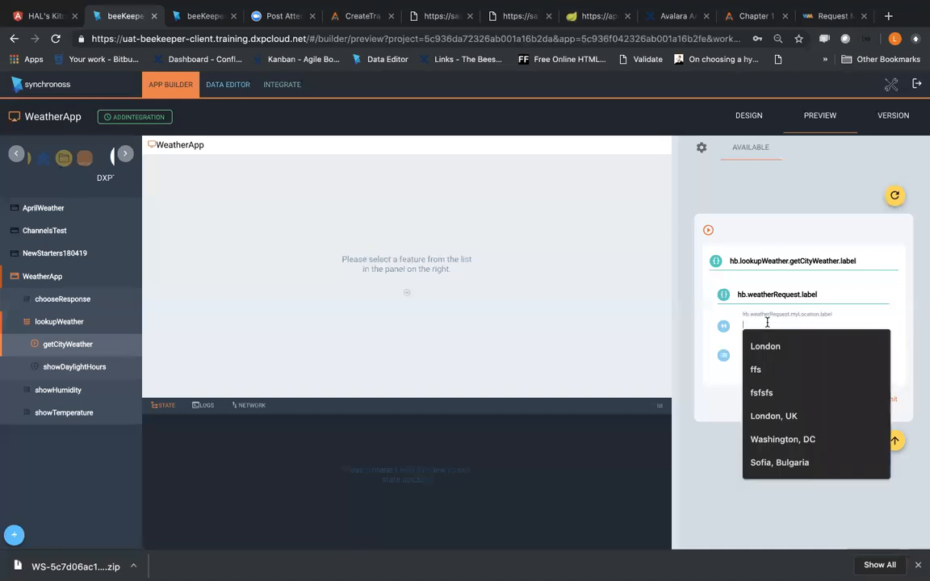
{"action": "type", "text": "Bridgewater"}
{"action": "left_click", "coordinate": [772, 333]}
{"action": "left_click_drag", "start_coordinate": [782, 323], "coordinate": [846, 323]}
{"action": "key", "text": "BackSpace"}
{"action": "left_click", "coordinate": [858, 391]}
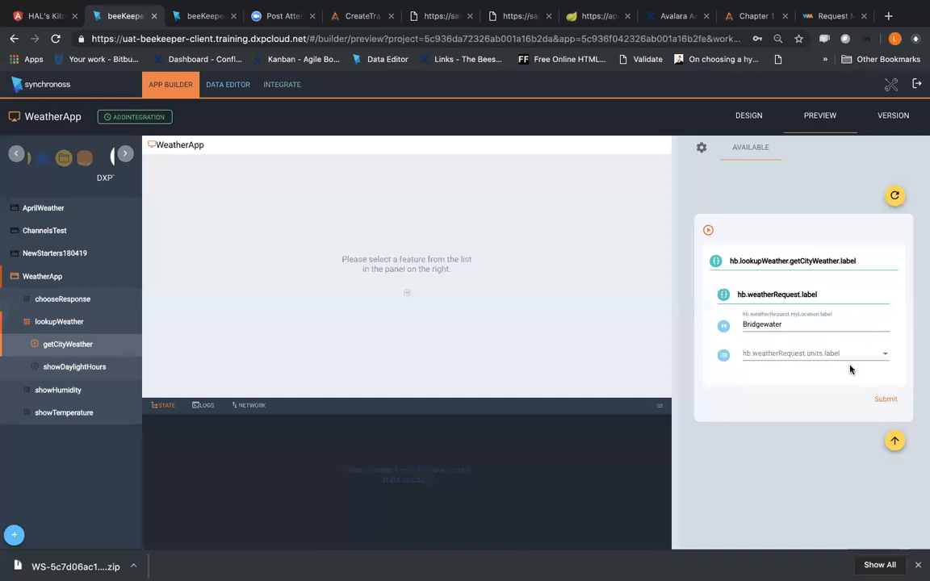
{"action": "left_click", "coordinate": [850, 366]}
{"action": "left_click", "coordinate": [839, 374]}
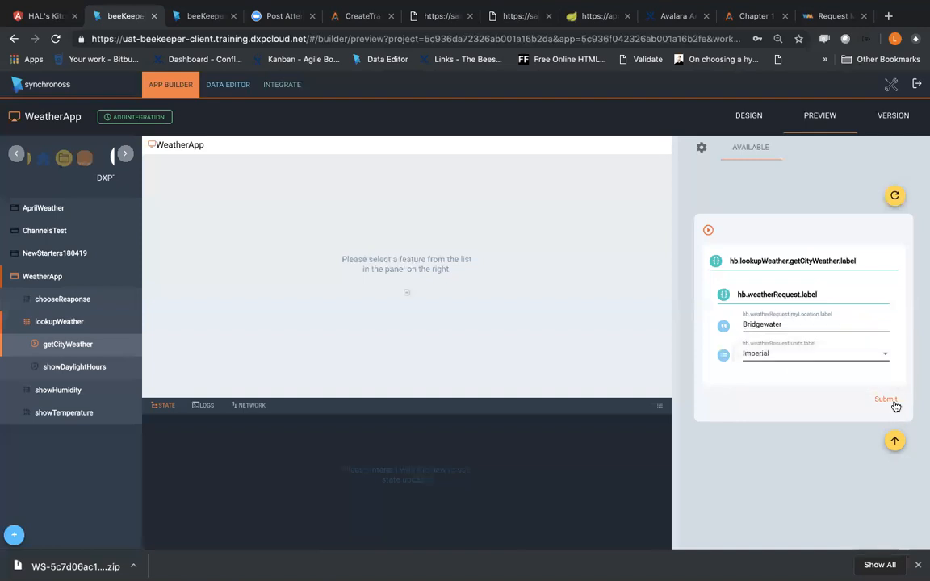
{"action": "left_click", "coordinate": [885, 399]}
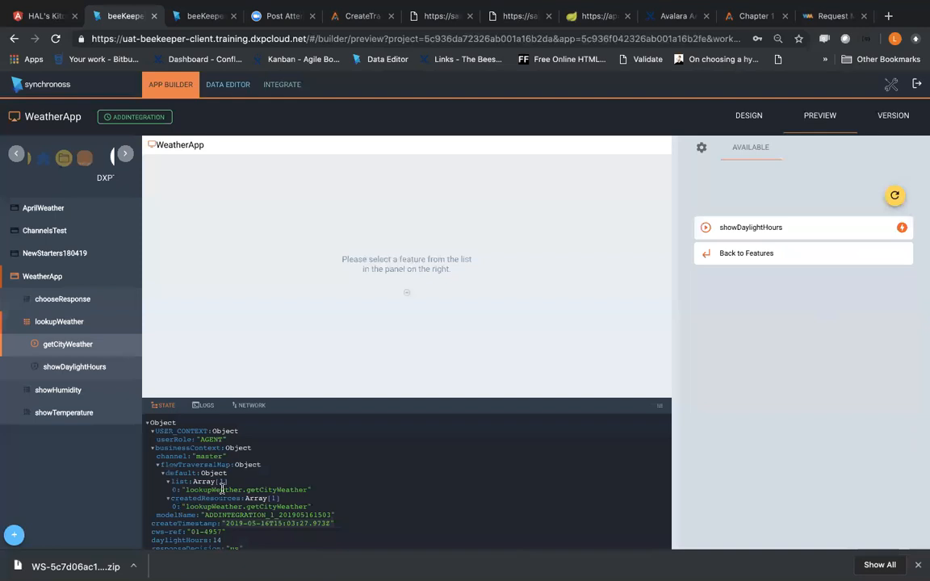
Step: Collapse the list array in the State data and check which properties weatherRequest holds
{"action": "left_click", "coordinate": [223, 479]}
{"action": "scroll", "coordinate": [218, 480], "scroll_direction": "down", "scroll_amount": 2}
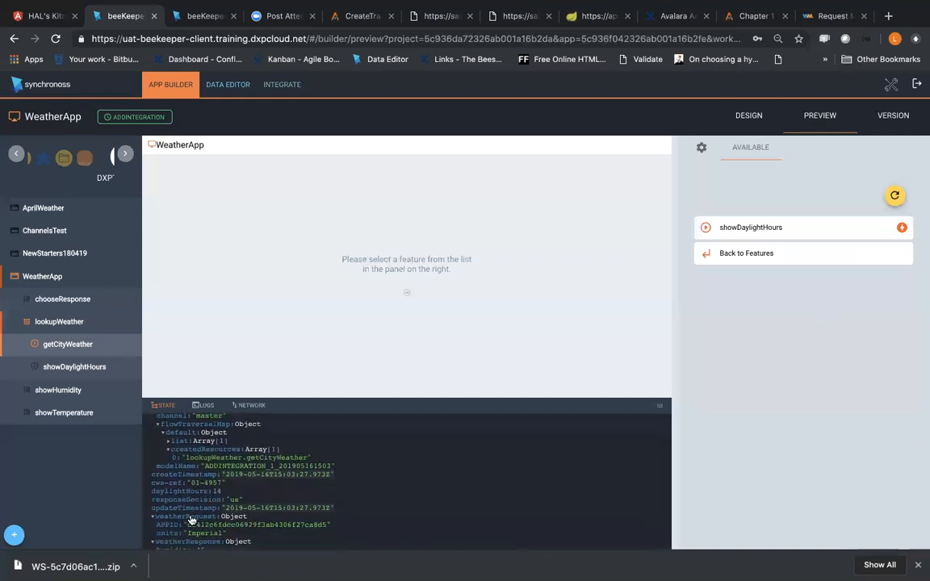
{"action": "scroll", "coordinate": [194, 508], "scroll_direction": "down", "scroll_amount": 1}
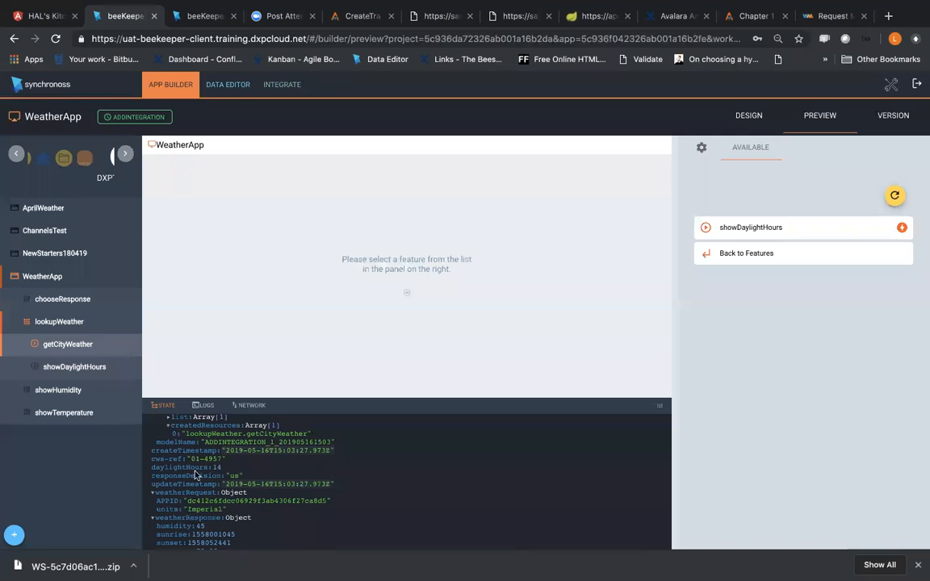
Step: Switch to the Notes app to check the training session's topic list, and return to beeKeeper in Chrome
{"action": "mouse_move", "coordinate": [245, 5]}
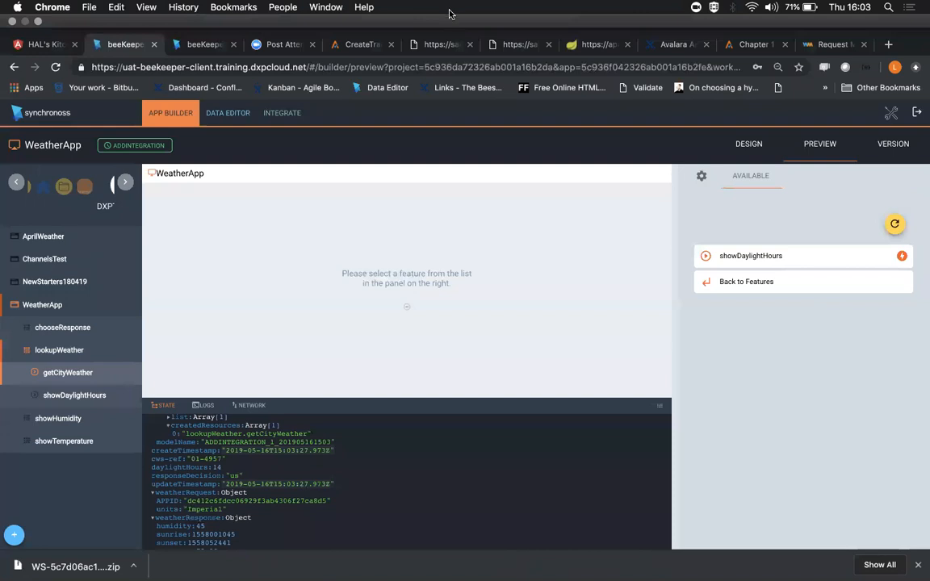
{"action": "key", "text": "ctrl+Right"}
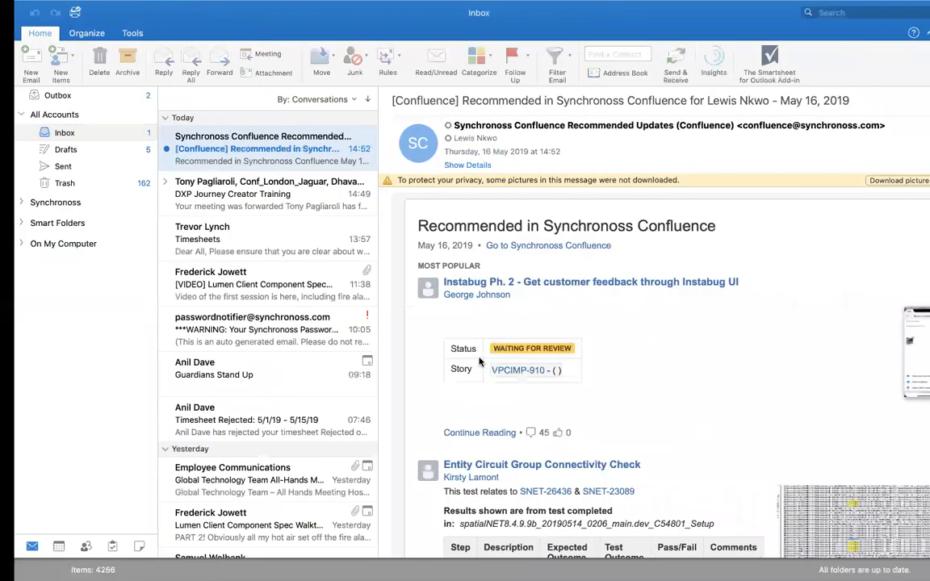
{"action": "key", "text": "ctrl+Right"}
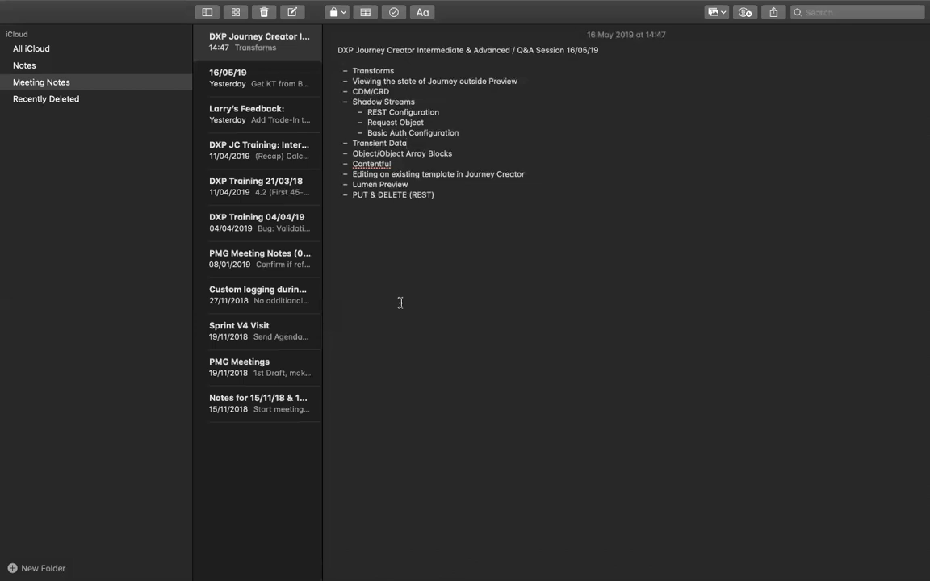
{"action": "key", "text": "ctrl+Left"}
{"action": "key", "text": "ctrl+Left"}
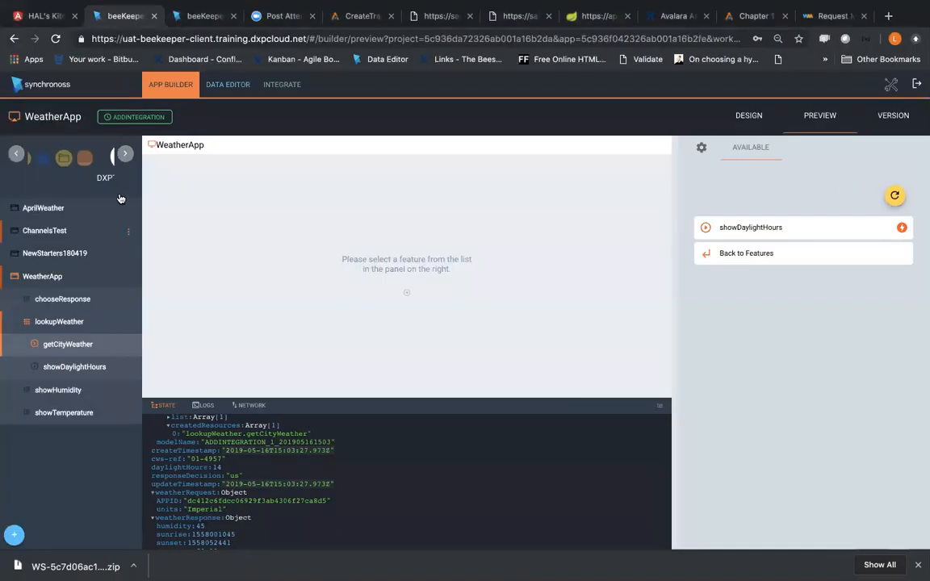
Step: Switch to the browser tab with the HALS_KITCHEN project and look through the HALSKITCHEN application's features
{"action": "left_click", "coordinate": [205, 18]}
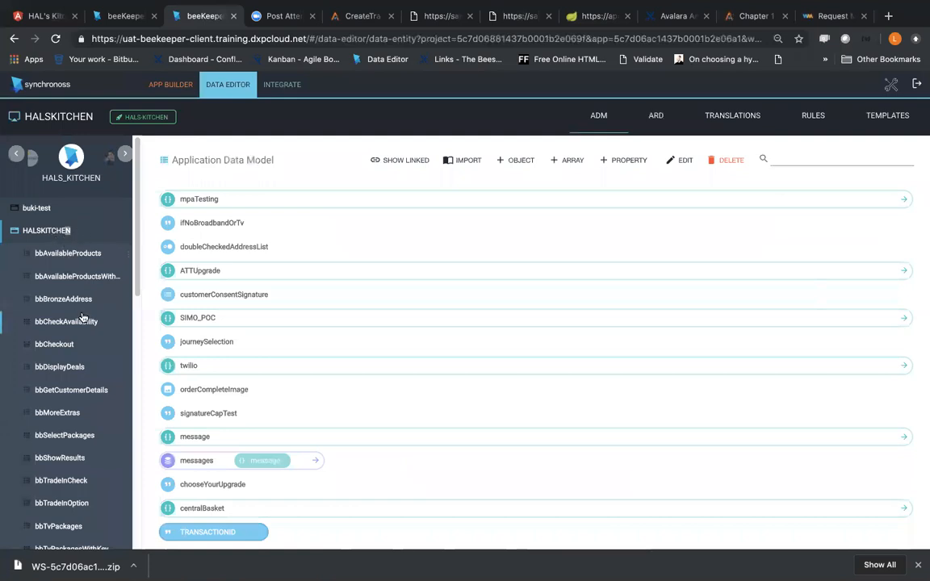
{"action": "scroll", "coordinate": [76, 286], "scroll_direction": "down", "scroll_amount": 2}
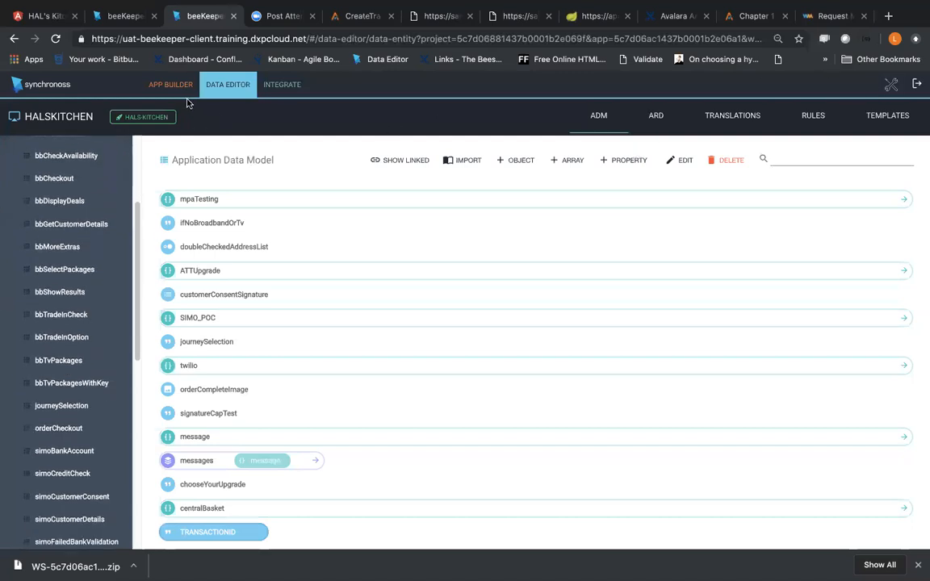
{"action": "scroll", "coordinate": [66, 209], "scroll_direction": "up", "scroll_amount": 2}
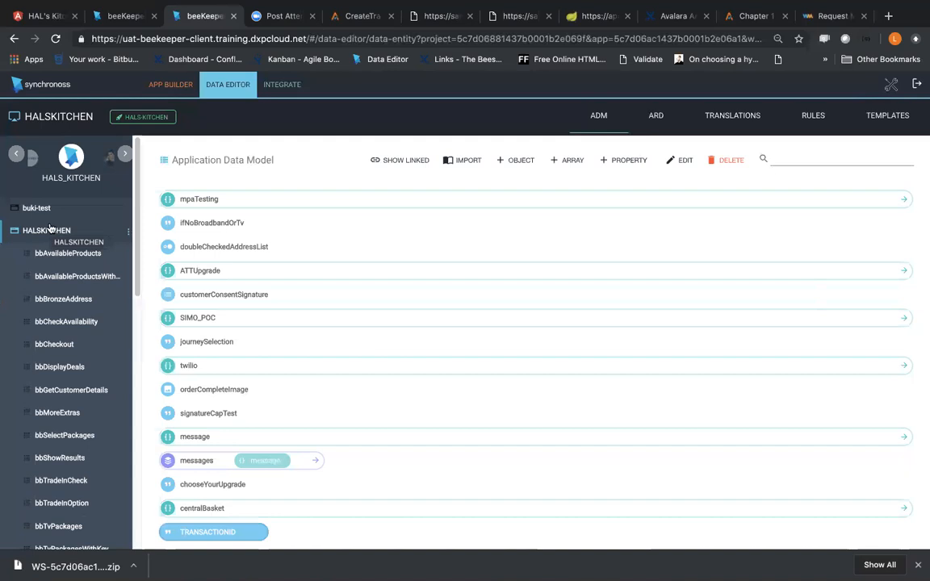
{"action": "scroll", "coordinate": [53, 259], "scroll_direction": "down", "scroll_amount": 3}
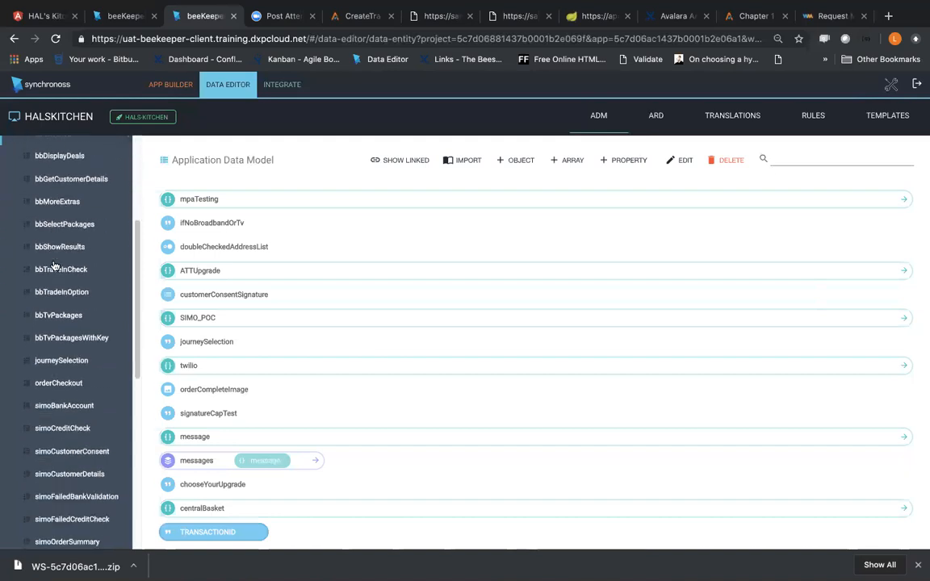
{"action": "scroll", "coordinate": [54, 267], "scroll_direction": "down", "scroll_amount": 5}
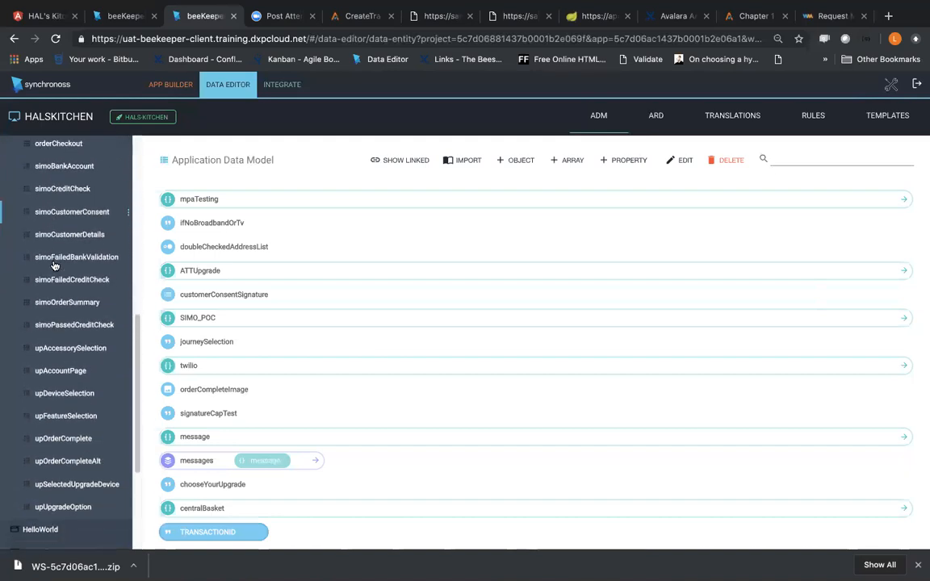
{"action": "scroll", "coordinate": [54, 267], "scroll_direction": "down", "scroll_amount": 1}
{"action": "scroll", "coordinate": [53, 266], "scroll_direction": "up", "scroll_amount": 10}
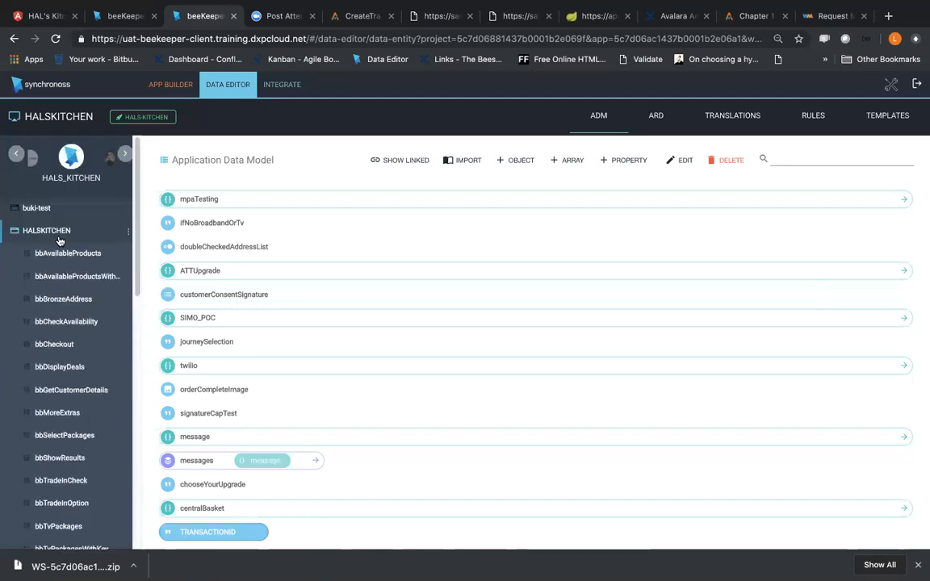
Step: Open the HALSKITCHEN application's default flow and shift the bbCheckAvailability block slightly upward in the diagram
{"action": "left_click", "coordinate": [72, 277]}
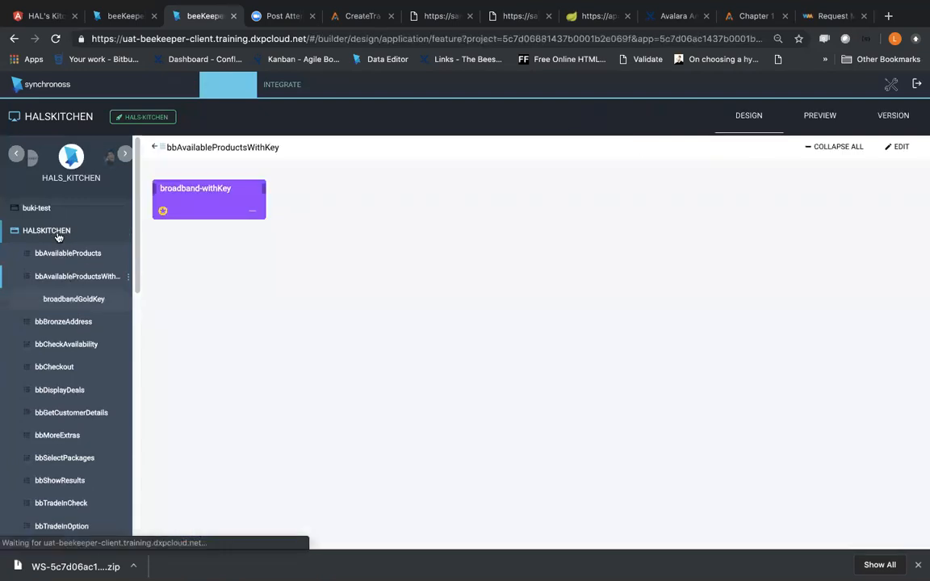
{"action": "left_click", "coordinate": [58, 234]}
{"action": "left_click_drag", "start_coordinate": [370, 299], "coordinate": [500, 268]}
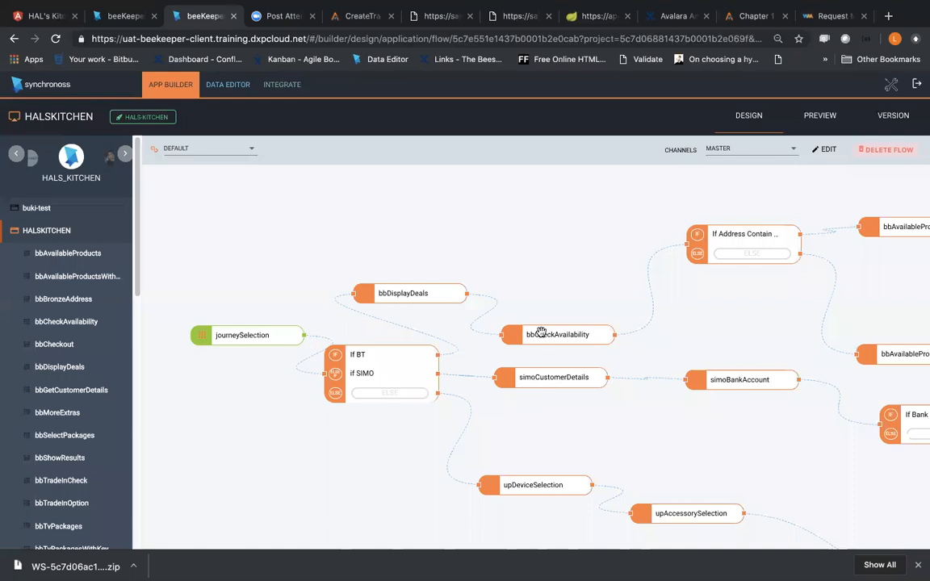
{"action": "mouse_move", "coordinate": [546, 337]}
{"action": "left_mouse_down"}
{"action": "mouse_move", "coordinate": [536, 321]}
{"action": "mouse_move", "coordinate": [542, 326]}
{"action": "left_mouse_up"}
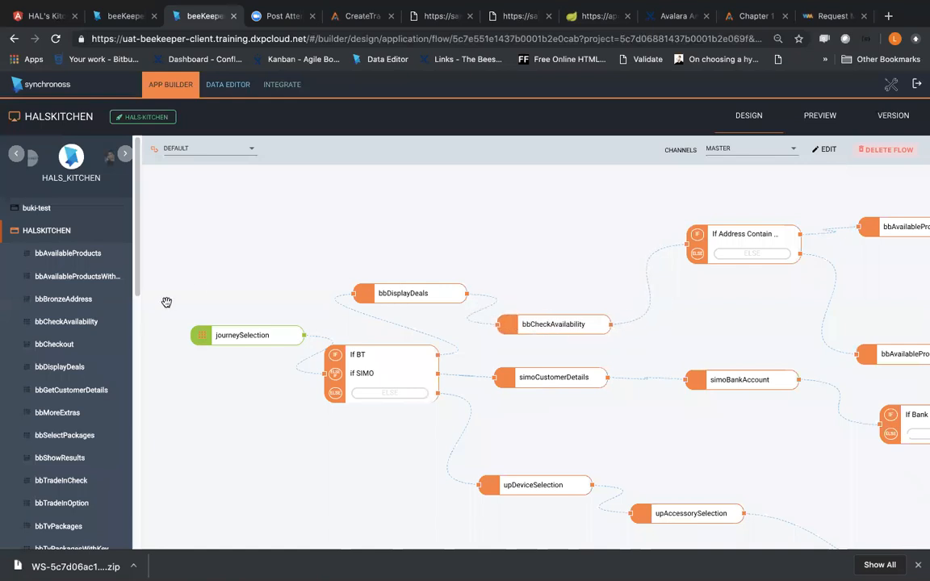
Step: Open HALSKITCHEN's bbCheckAvailability feature, and load the BT broadband deals page in a new browser tab
{"action": "left_click", "coordinate": [56, 321]}
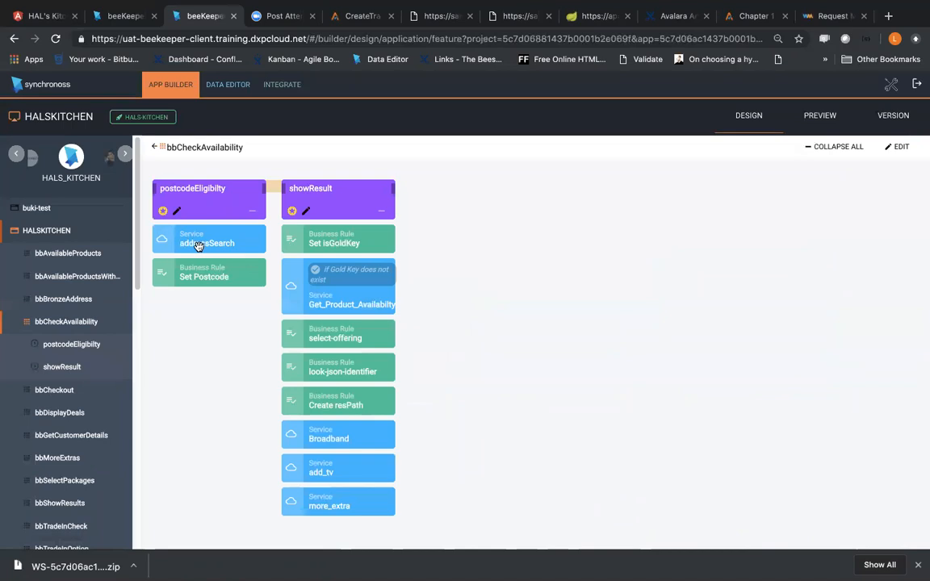
{"action": "left_click", "coordinate": [888, 16]}
{"action": "type", "text": "bt"}
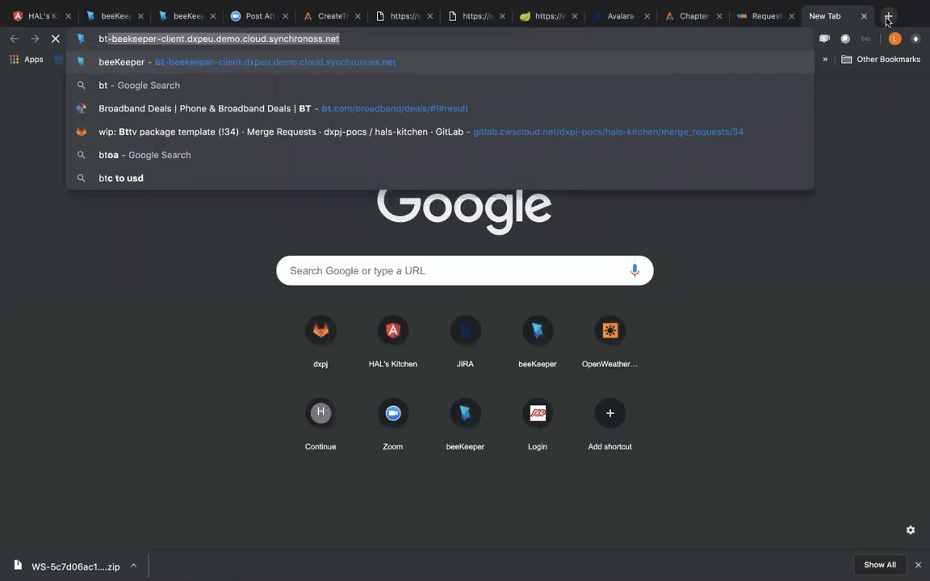
{"action": "key", "text": "Down"}
{"action": "key", "text": "Down"}
{"action": "key", "text": "Return"}
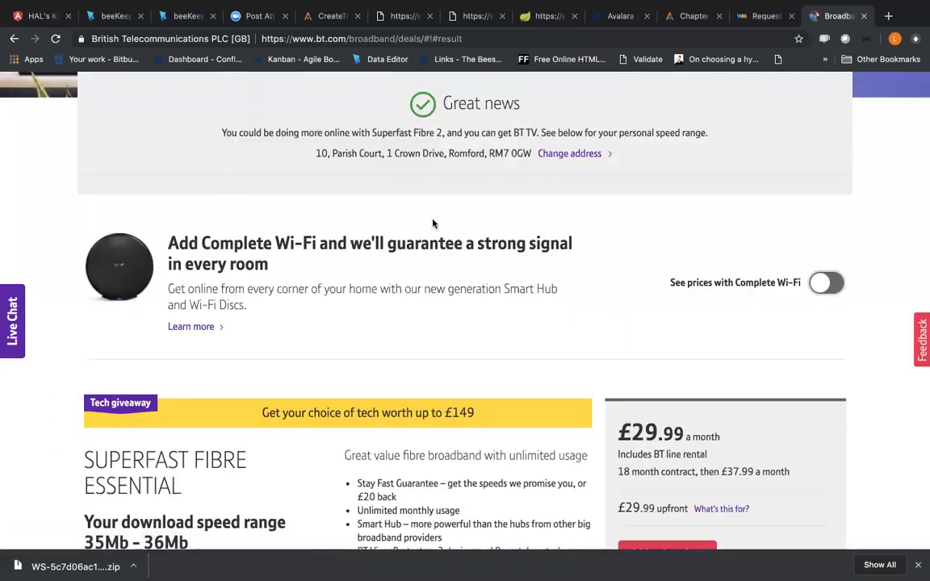
Step: Clear the saved address on the BT broadband deals page and check availability for a different postcode without a landline number
{"action": "scroll", "coordinate": [433, 223], "scroll_direction": "up", "scroll_amount": 1}
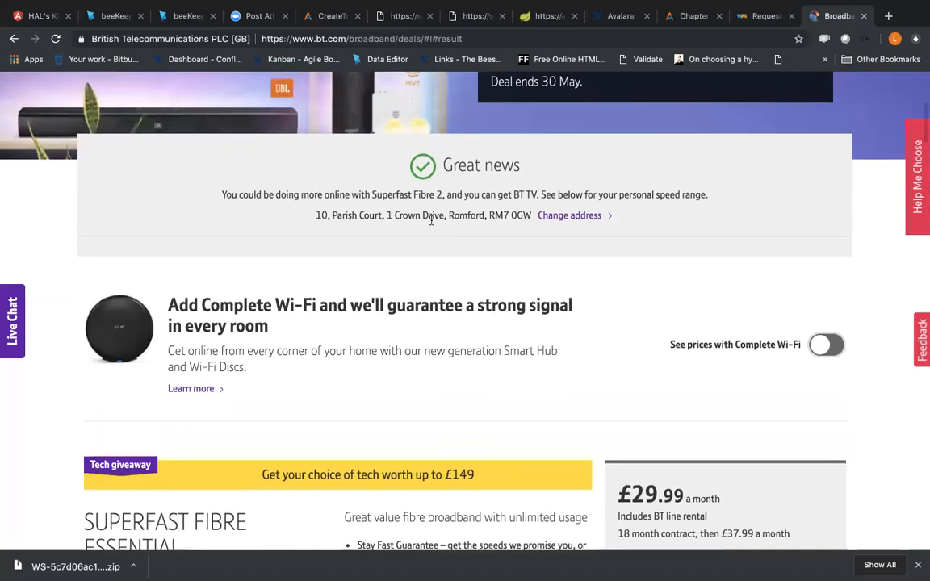
{"action": "left_click", "coordinate": [559, 218]}
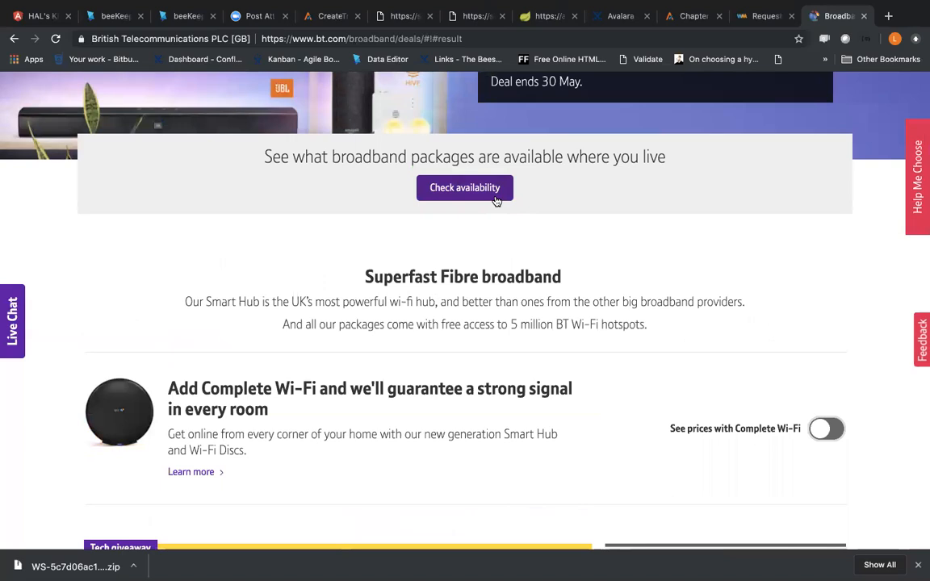
{"action": "left_click", "coordinate": [497, 199]}
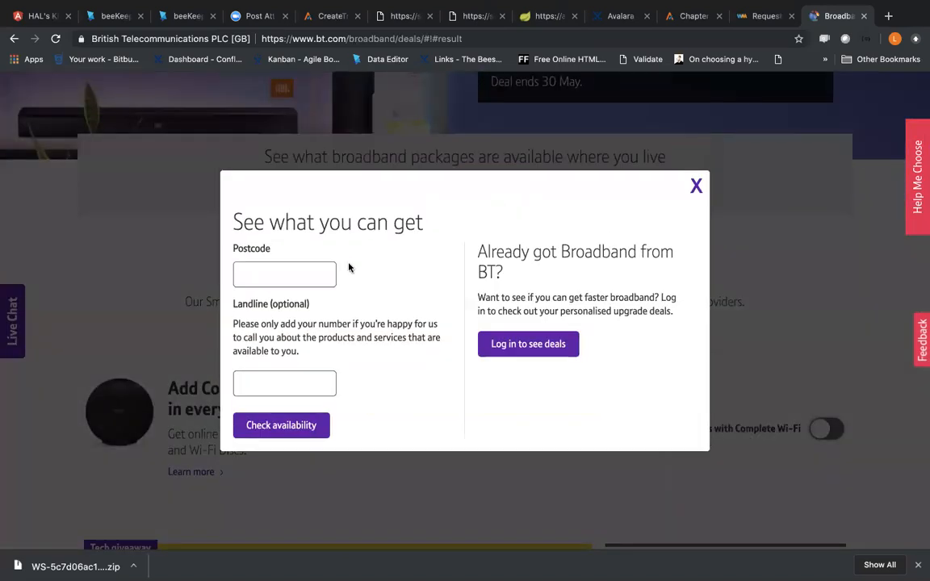
{"action": "left_click", "coordinate": [308, 269]}
{"action": "type", "text": "W"}
{"action": "type", "text": "5"}
{"action": "type", "text": "55"}
{"action": "type", "text": "L"}
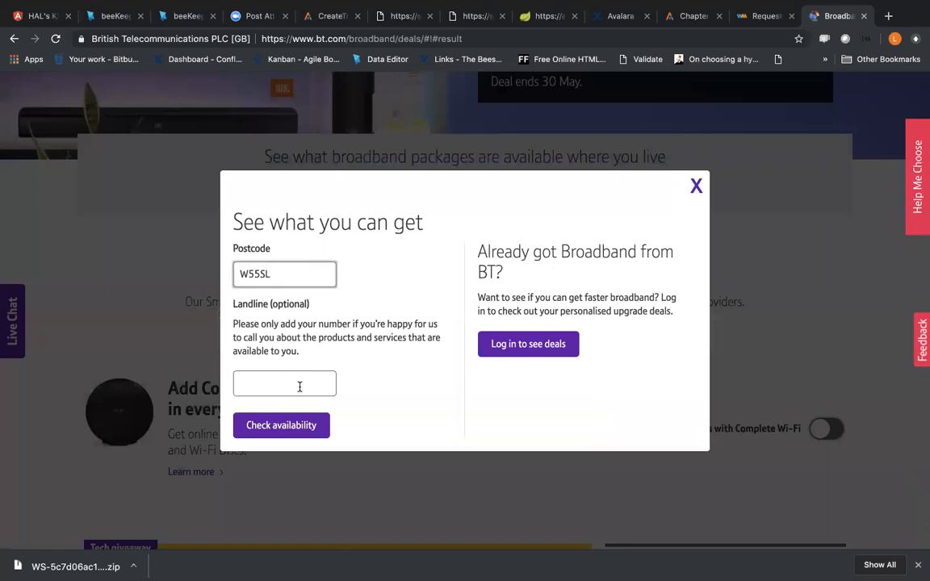
{"action": "left_click", "coordinate": [268, 433]}
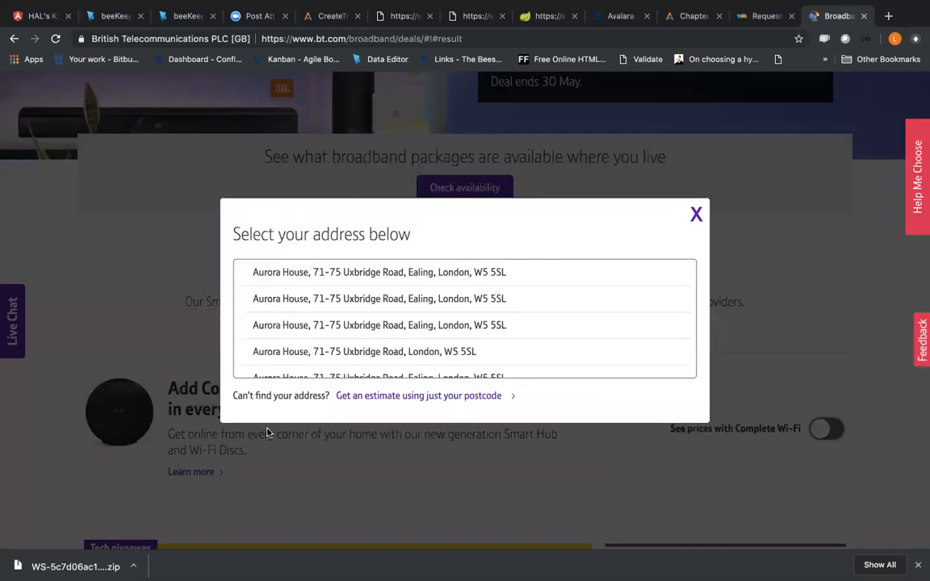
Step: Browse the returned addresses, select the first one, dismiss the chat offer and close the address dialog without confirming
{"action": "scroll", "coordinate": [323, 359], "scroll_direction": "down", "scroll_amount": 2}
{"action": "scroll", "coordinate": [335, 306], "scroll_direction": "up", "scroll_amount": 2}
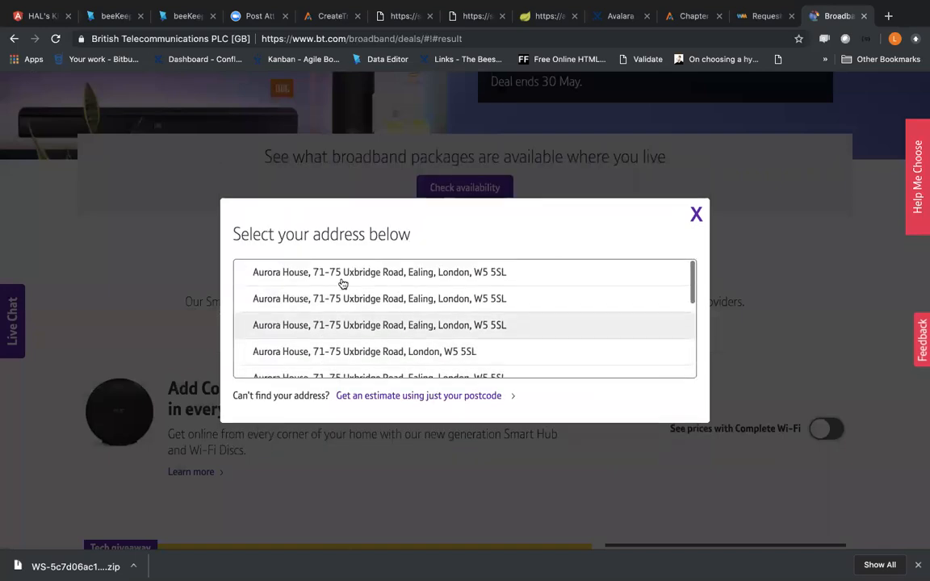
{"action": "left_click", "coordinate": [342, 282]}
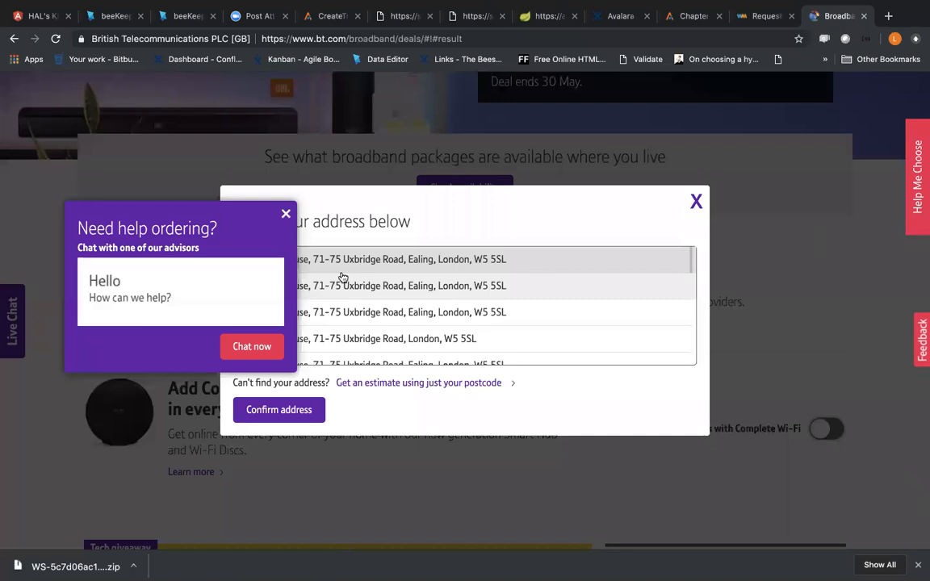
{"action": "left_click", "coordinate": [286, 213]}
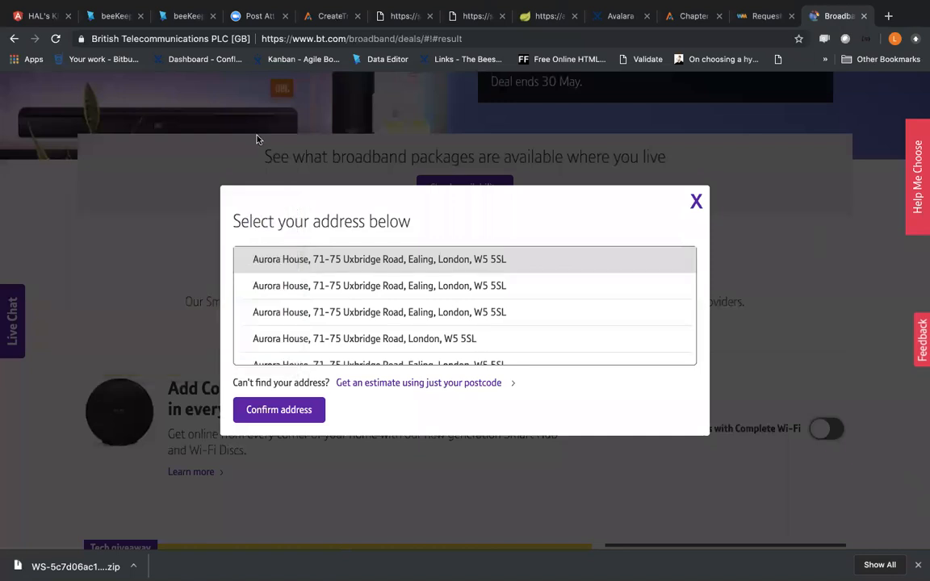
{"action": "left_click", "coordinate": [696, 201]}
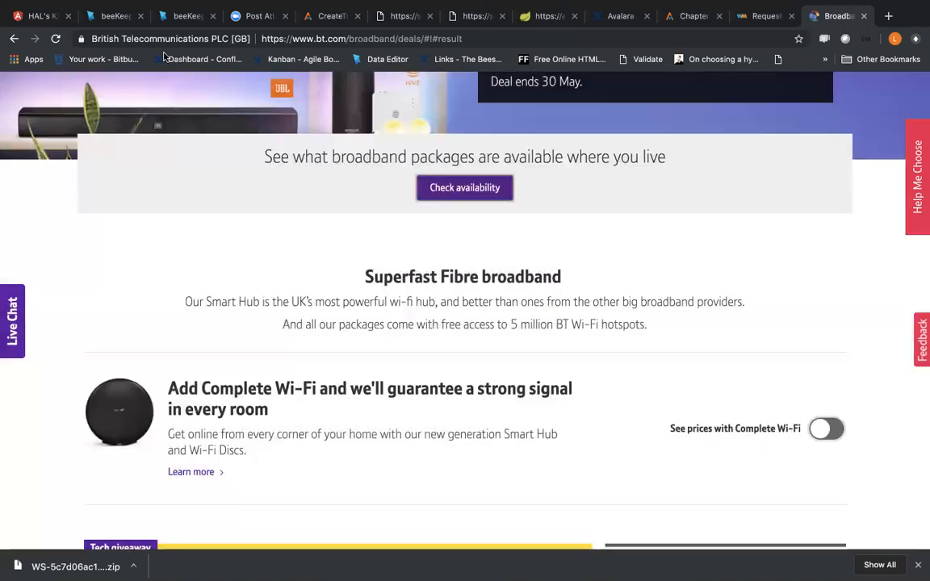
{"action": "left_click", "coordinate": [121, 20]}
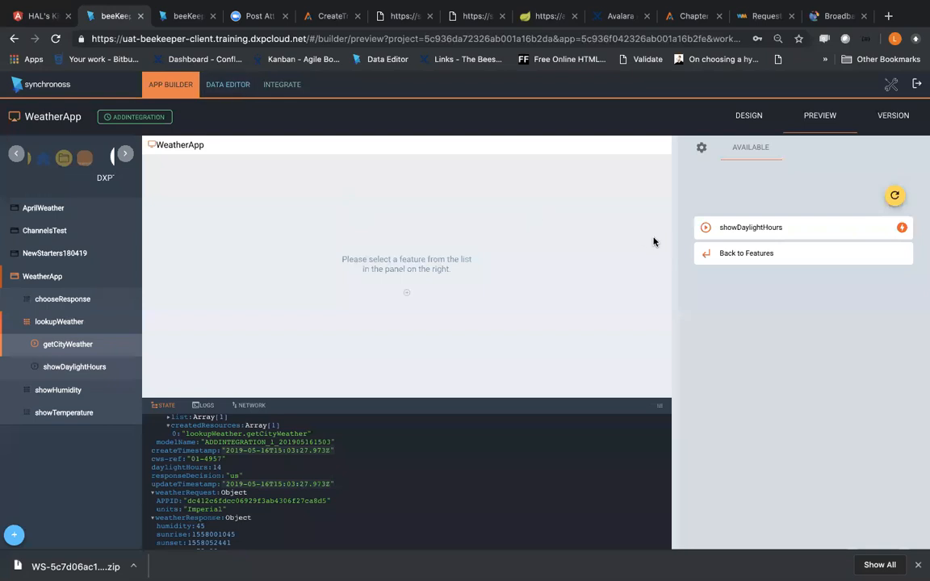
{"action": "left_click", "coordinate": [750, 118]}
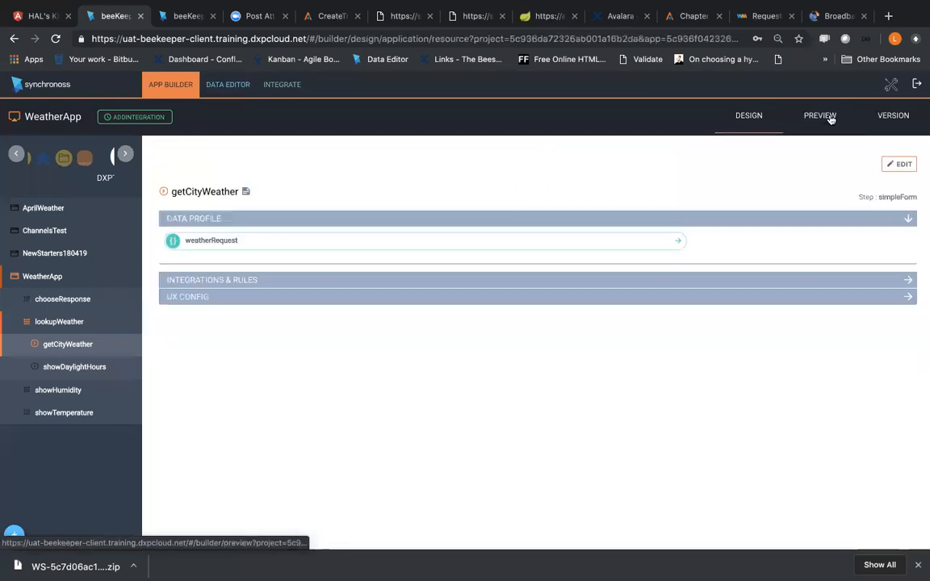
{"action": "left_click", "coordinate": [821, 116]}
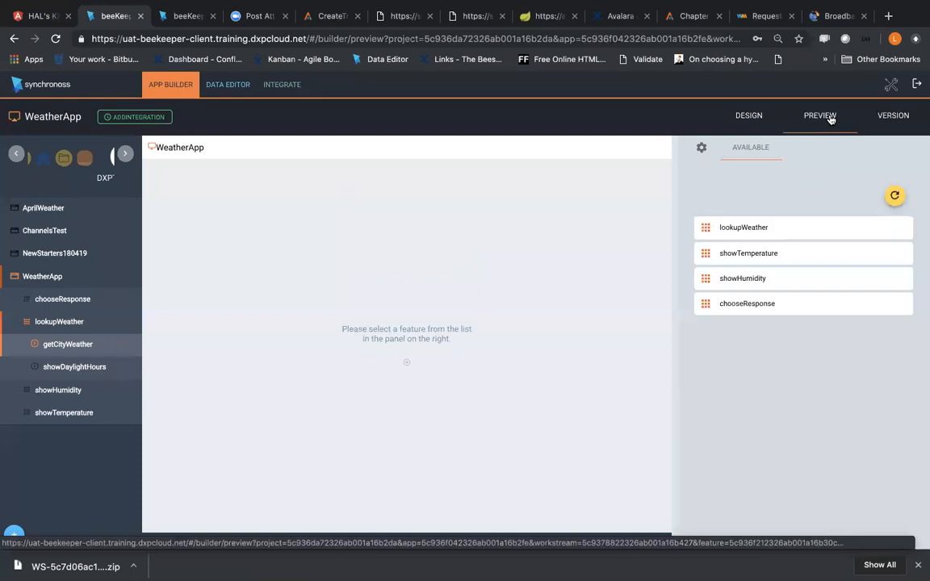
{"action": "left_click", "coordinate": [834, 16]}
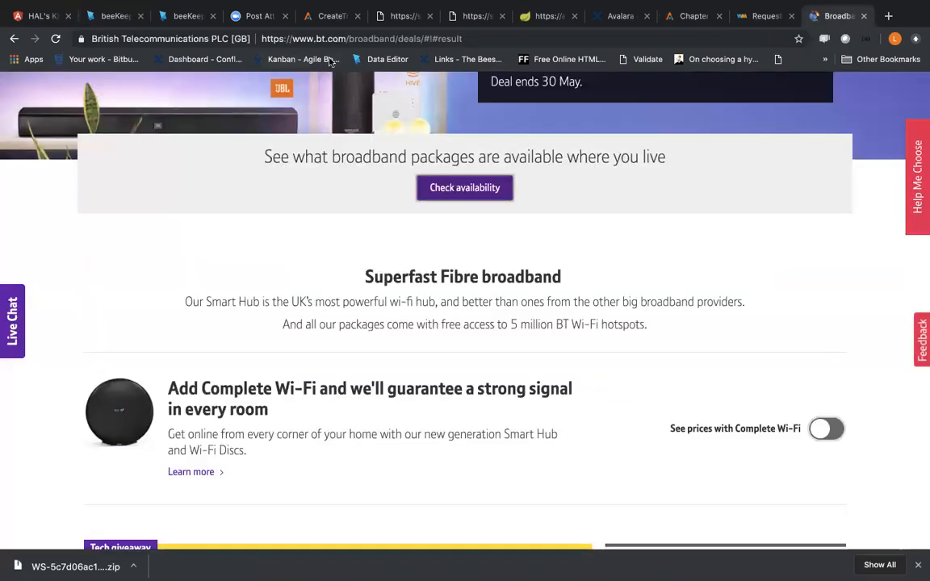
Step: Switch to the HALSKITCHEN project's browser tab and open the application's preview
{"action": "left_click", "coordinate": [169, 18]}
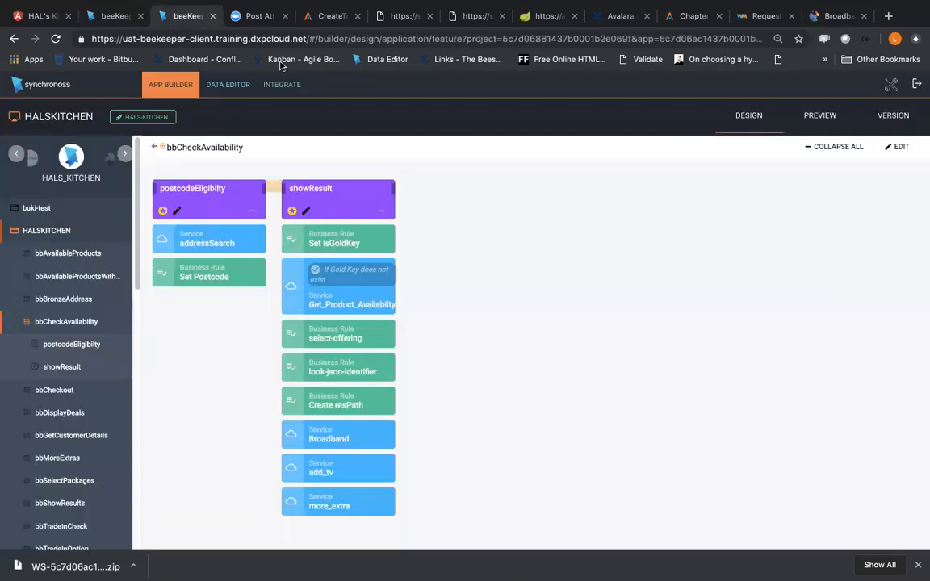
{"action": "left_click", "coordinate": [821, 116]}
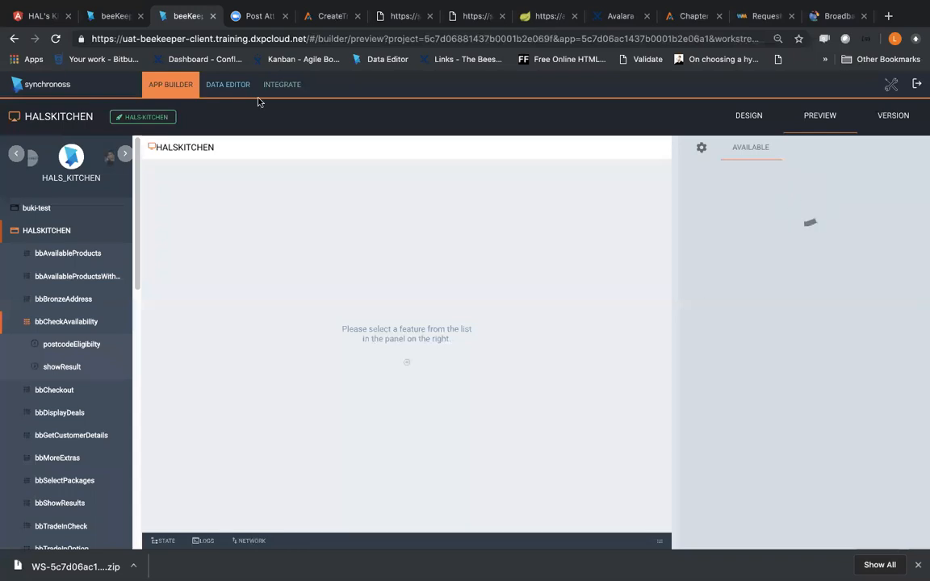
Step: Switch to the HAL's Kitchen web app on localhost:4200 and select the Broadband journey
{"action": "left_click", "coordinate": [42, 17]}
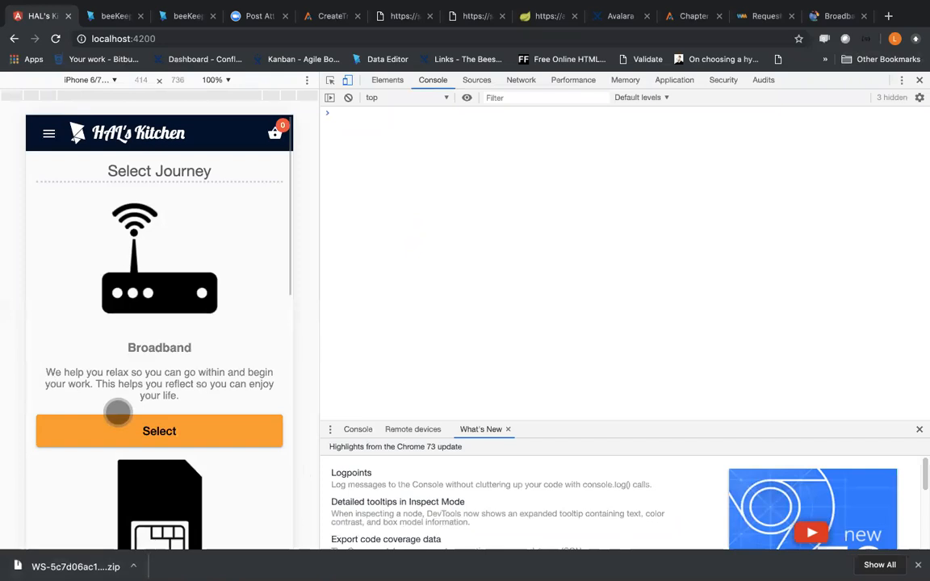
{"action": "left_click_drag", "start_coordinate": [193, 336], "coordinate": [190, 281]}
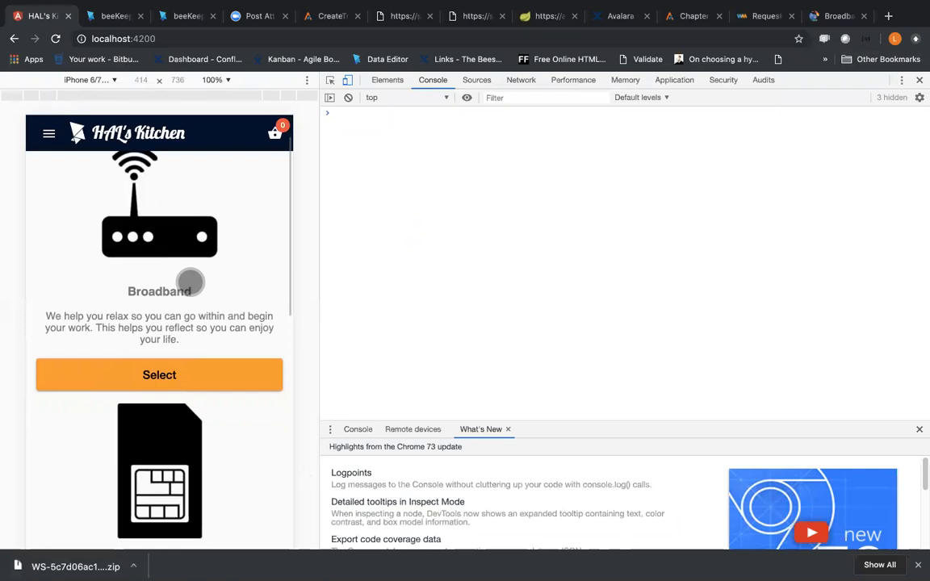
{"action": "left_click_drag", "start_coordinate": [191, 277], "coordinate": [190, 239]}
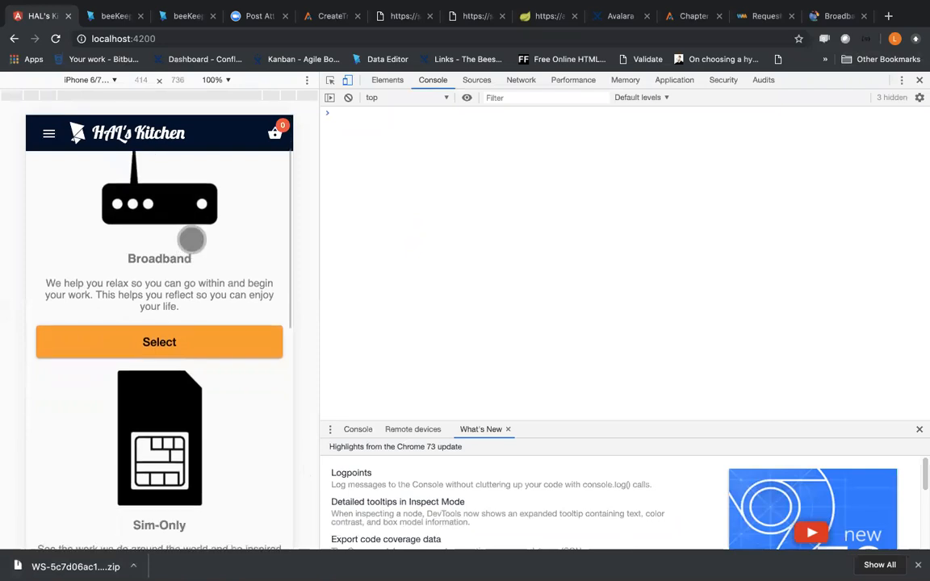
{"action": "left_click", "coordinate": [156, 335]}
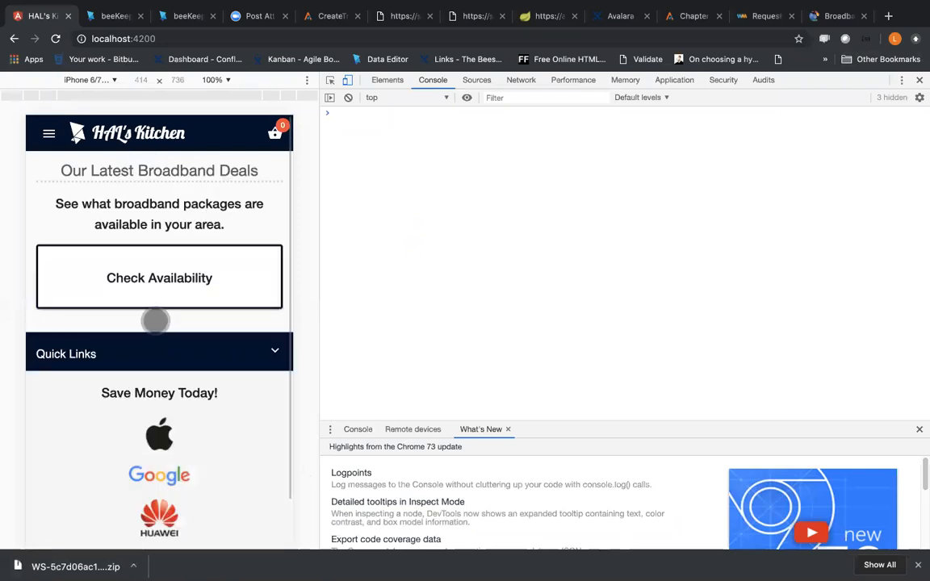
Step: Close the WeatherApp browser tab, and open the Check Availability form in the HAL's Kitchen web app
{"action": "left_click", "coordinate": [114, 23]}
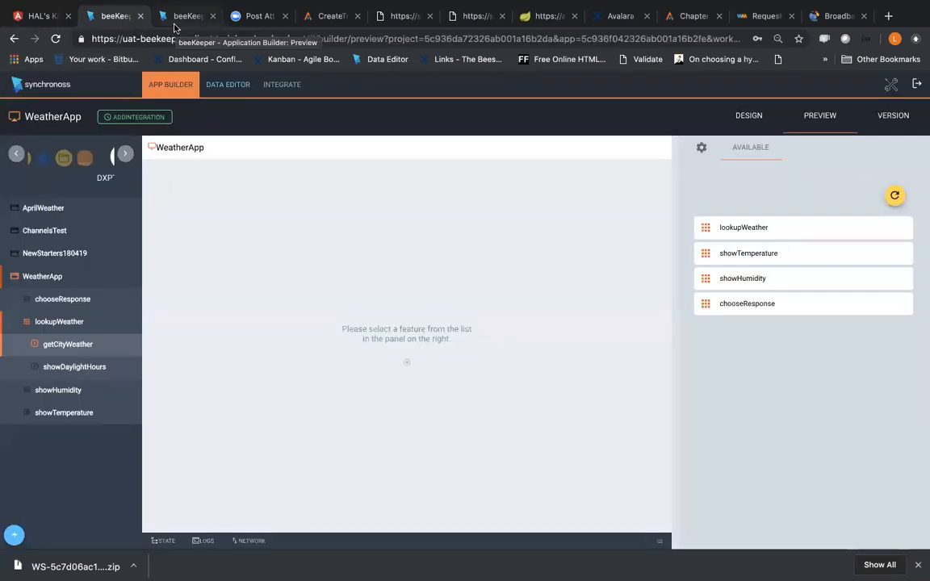
{"action": "left_click", "coordinate": [141, 16]}
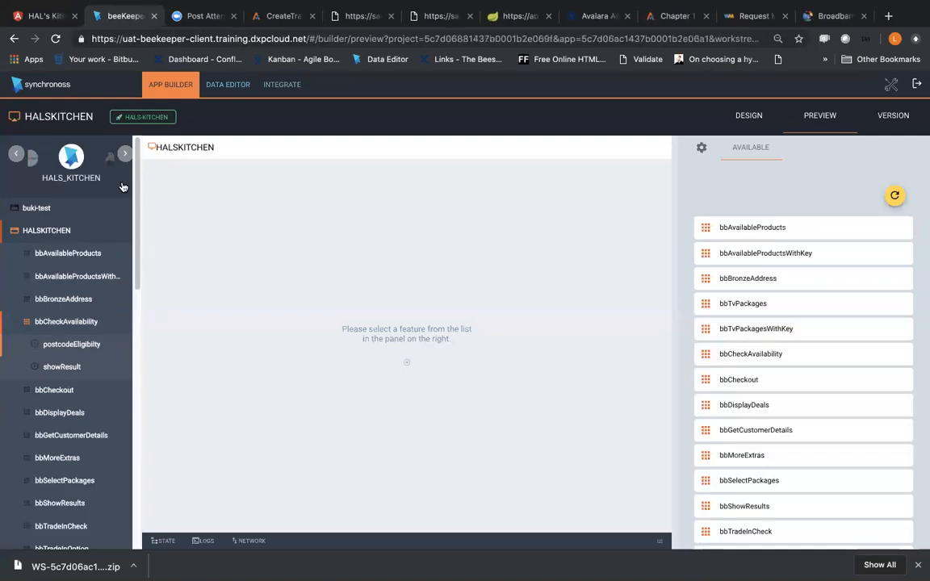
{"action": "left_click", "coordinate": [47, 16]}
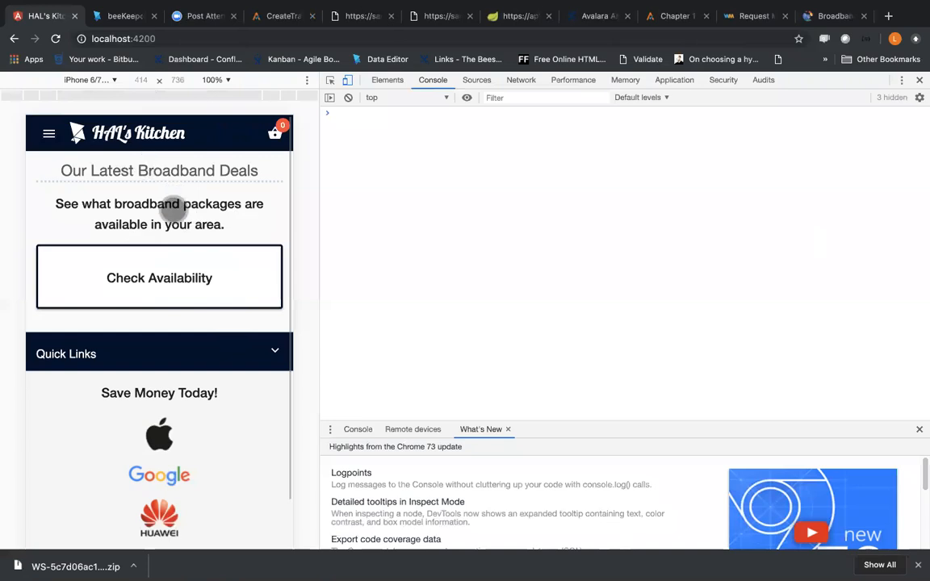
{"action": "left_click", "coordinate": [146, 296]}
{"action": "left_click", "coordinate": [123, 239]}
Step: Glance at the BT and HALSKITCHEN preview tabs, and enter the postcode in HAL's Kitchen's Check Availability form
{"action": "left_click", "coordinate": [821, 15]}
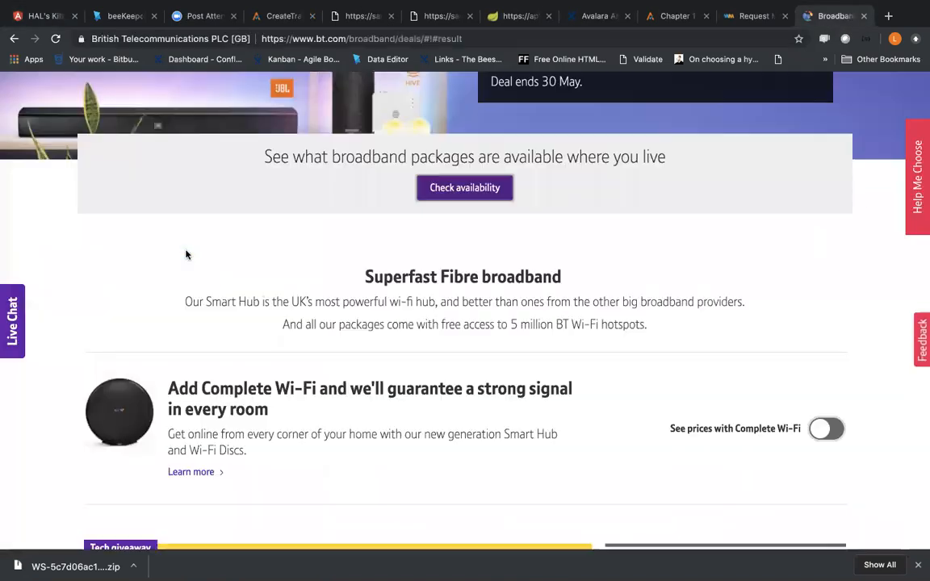
{"action": "left_click", "coordinate": [121, 18]}
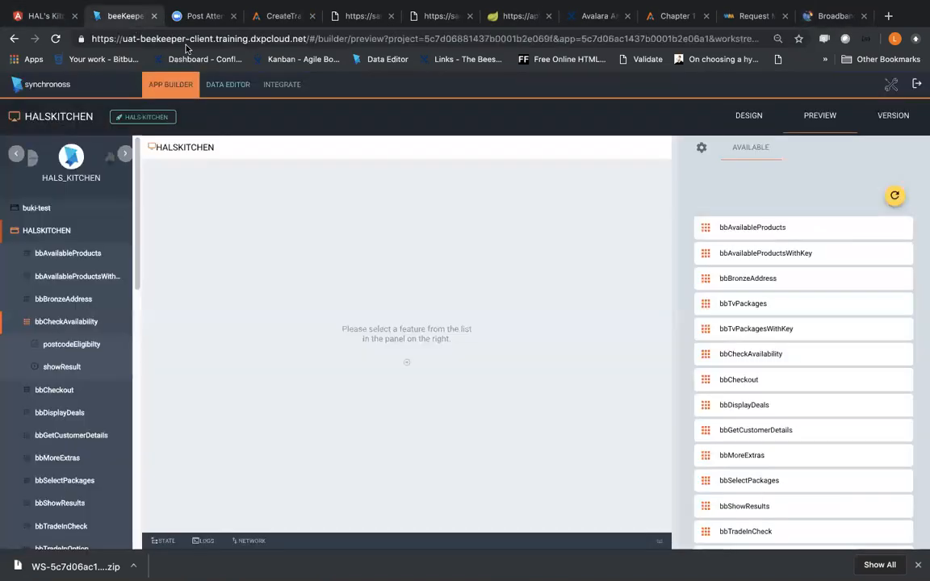
{"action": "left_click", "coordinate": [48, 16]}
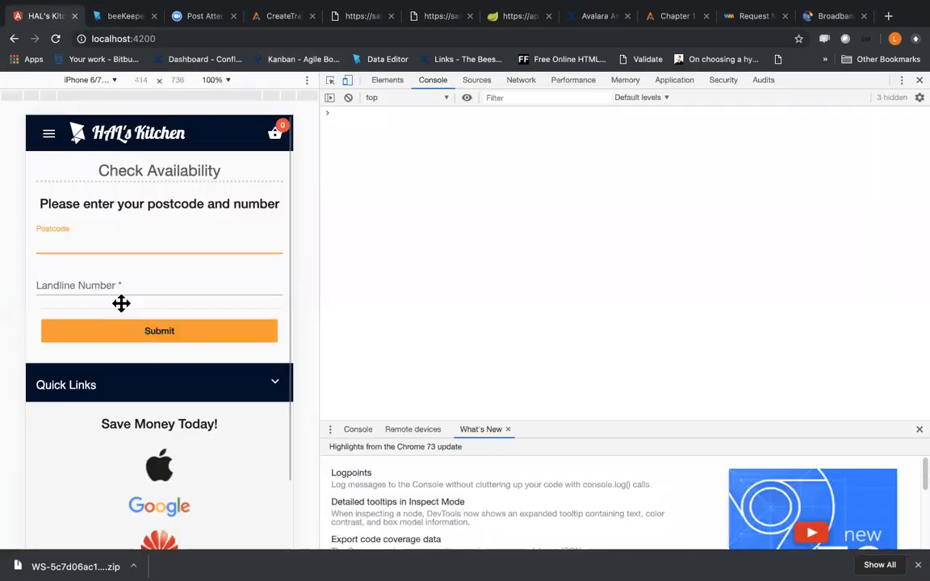
{"action": "type", "text": "W5"}
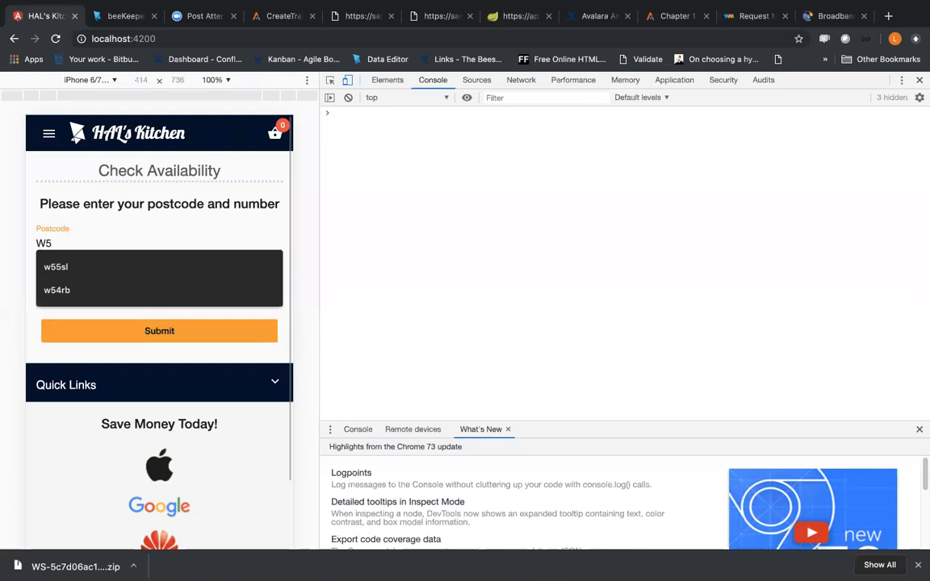
{"action": "type", "text": "%S"}
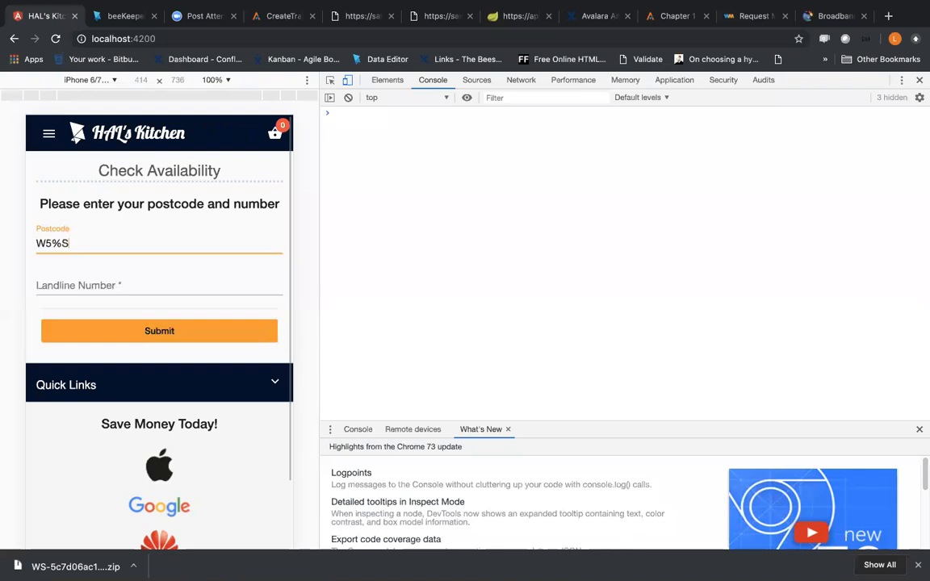
{"action": "key", "text": "BackSpace"}
{"action": "key", "text": "BackSpace"}
{"action": "type", "text": "5S"}
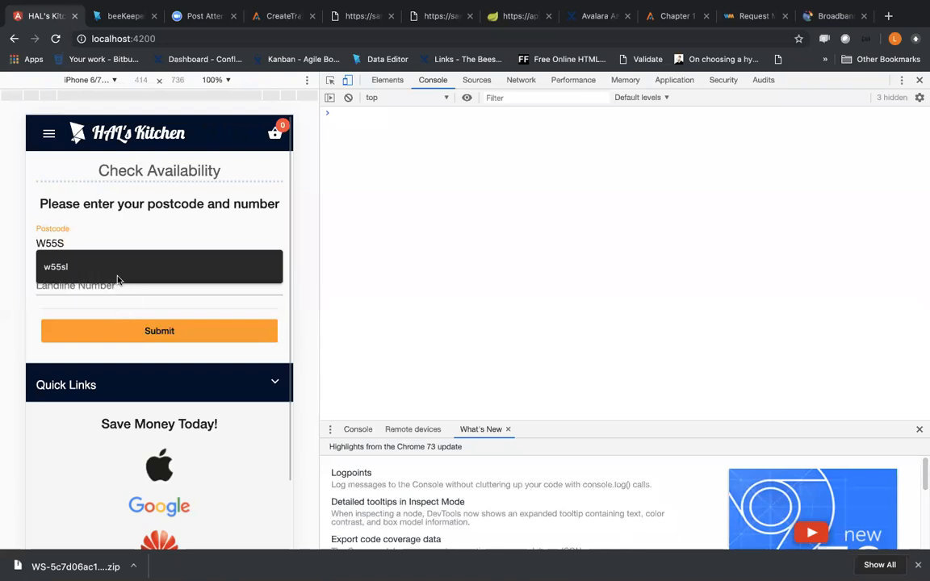
{"action": "left_click", "coordinate": [117, 249]}
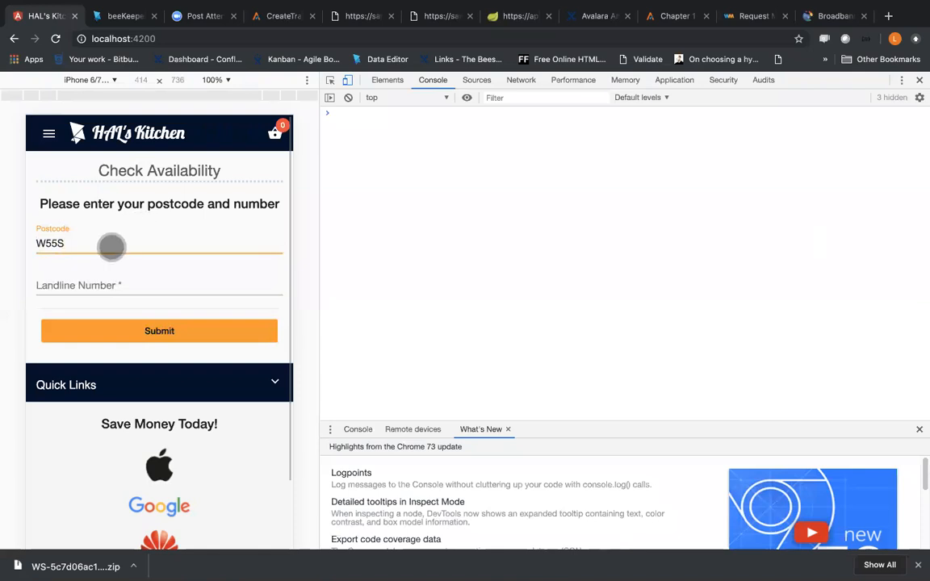
{"action": "type", "text": "L"}
Step: Enter the landline number in the Check Availability form and submit it
{"action": "left_click", "coordinate": [135, 307]}
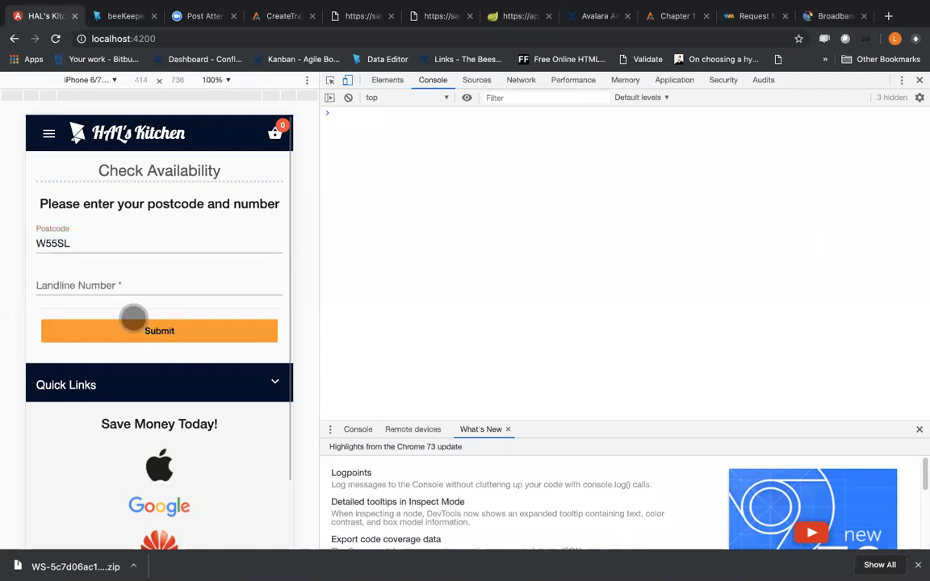
{"action": "left_click", "coordinate": [112, 281]}
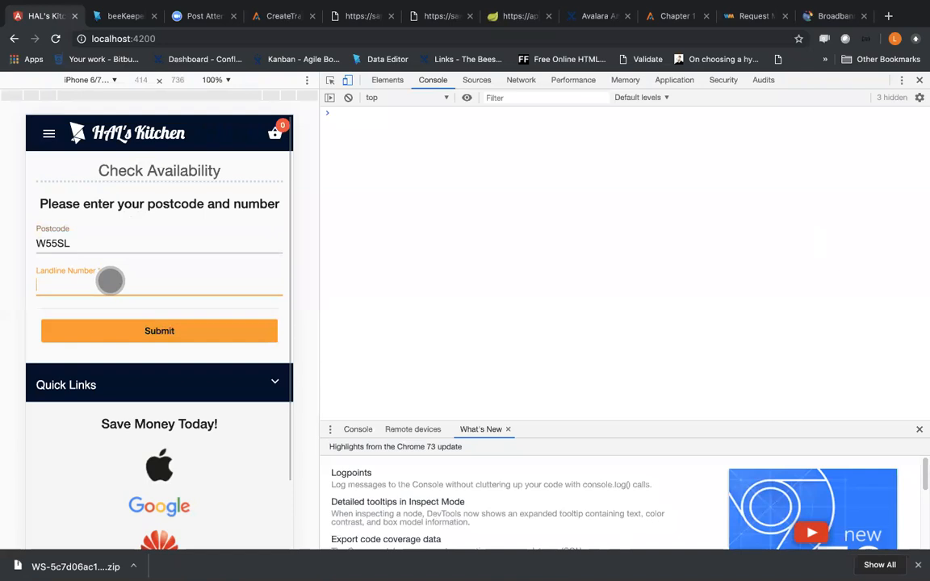
{"action": "type", "text": "000"}
{"action": "left_click", "coordinate": [103, 307]}
{"action": "left_click", "coordinate": [151, 331]}
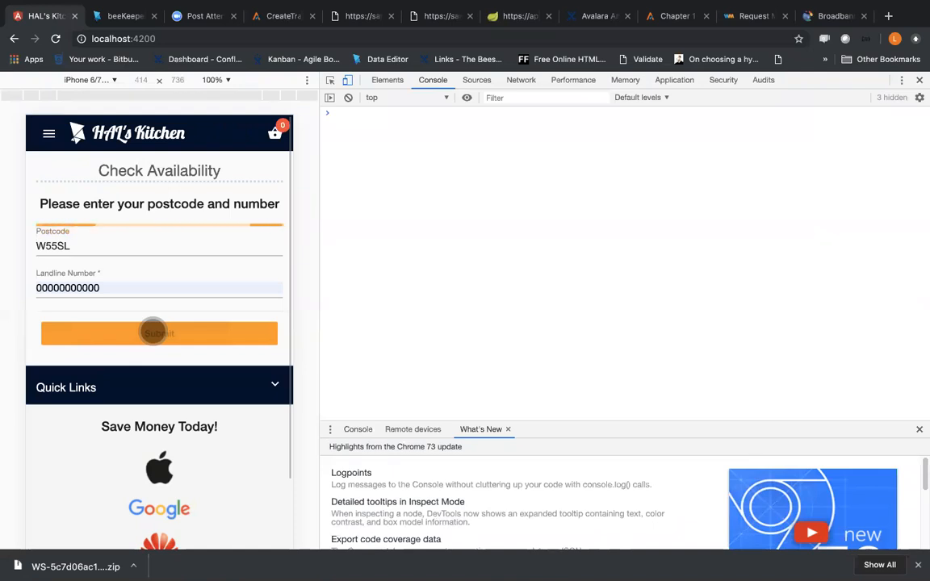
Step: Inspect the network requests of the submitted Check Availability form, and return to the HALSKITCHEN preview in the DXP browser tab
{"action": "left_click", "coordinate": [522, 80]}
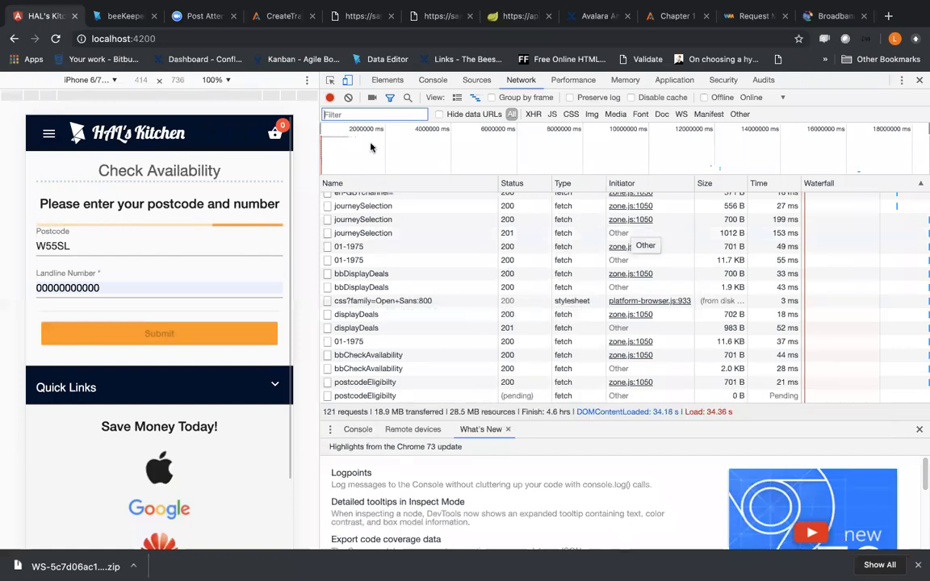
{"action": "left_click", "coordinate": [113, 15]}
{"action": "scroll", "coordinate": [795, 319], "scroll_direction": "down", "scroll_amount": 3}
{"action": "scroll", "coordinate": [794, 328], "scroll_direction": "up", "scroll_amount": 3}
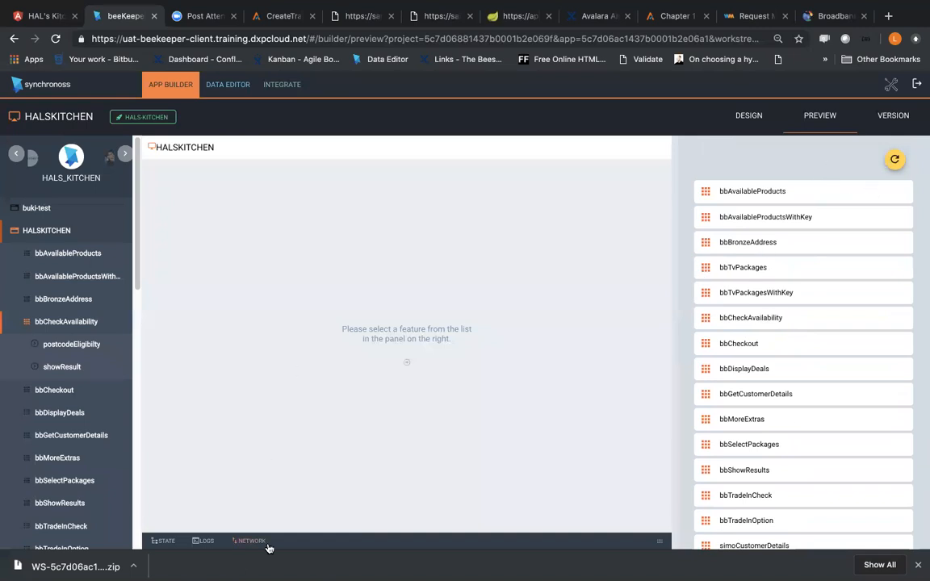
Step: Reload the HALSKITCHEN preview by way of its design view, and open the postcodeEligibilty form of the bbCheckAvailability feature
{"action": "left_click", "coordinate": [759, 119]}
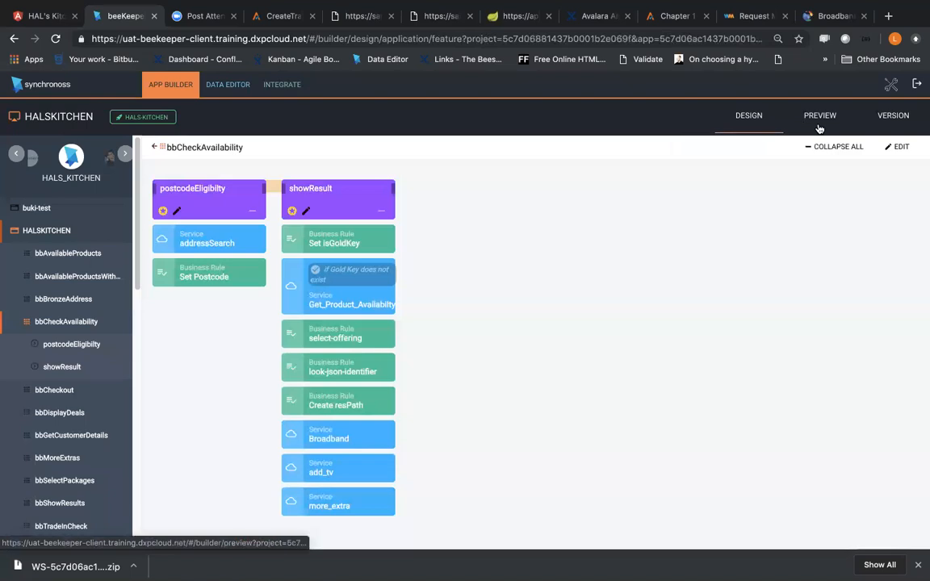
{"action": "left_click", "coordinate": [819, 128]}
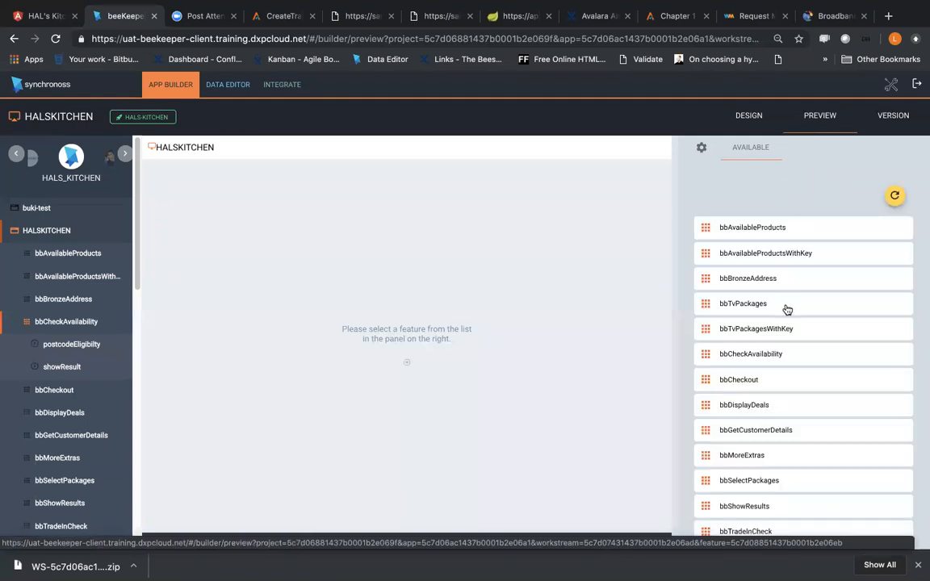
{"action": "left_click", "coordinate": [785, 375]}
{"action": "left_click", "coordinate": [751, 251]}
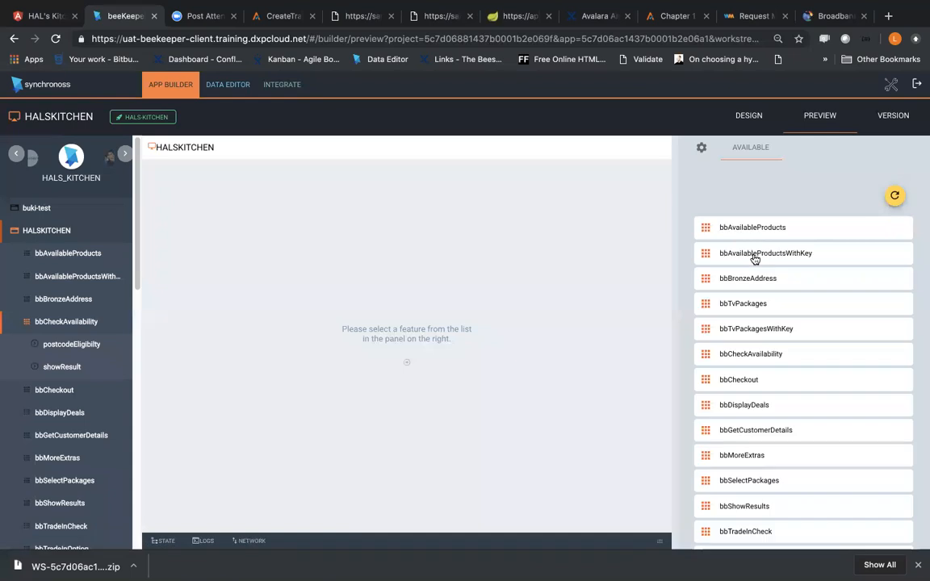
{"action": "left_click", "coordinate": [779, 357]}
{"action": "left_click", "coordinate": [763, 234]}
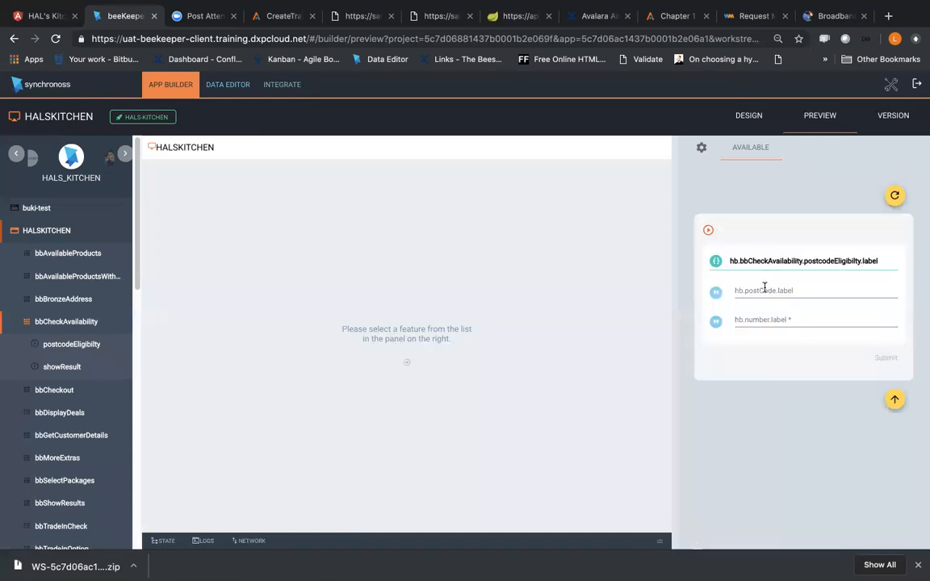
Step: Fill in the postcode and landline number in the postcodeEligibilty preview form and submit it
{"action": "left_click", "coordinate": [764, 292]}
{"action": "left_click", "coordinate": [741, 296]}
{"action": "left_click", "coordinate": [736, 292]}
{"action": "left_click", "coordinate": [743, 381]}
{"action": "left_click", "coordinate": [756, 323]}
{"action": "type", "text": "000"}
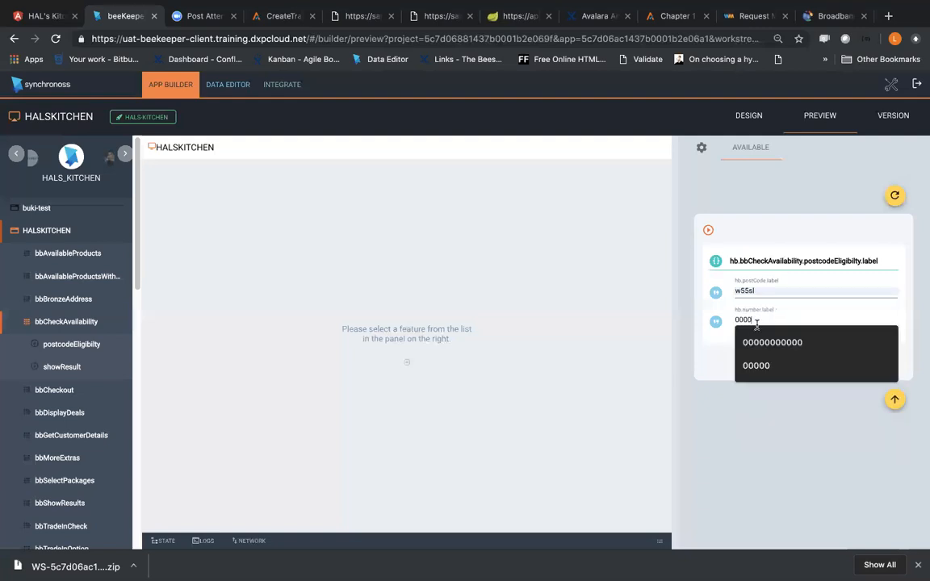
{"action": "type", "text": "0000000"}
{"action": "left_click", "coordinate": [775, 343]}
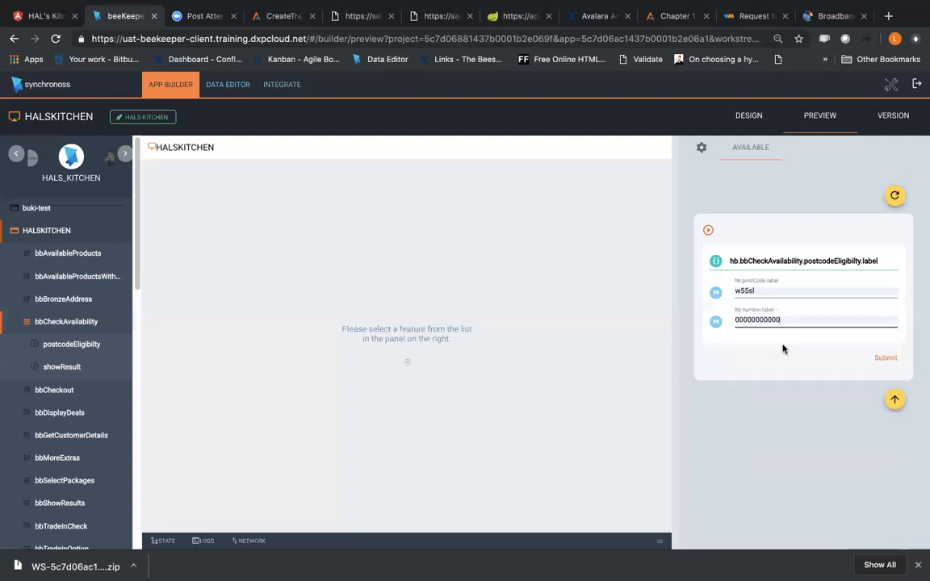
{"action": "left_click", "coordinate": [886, 359]}
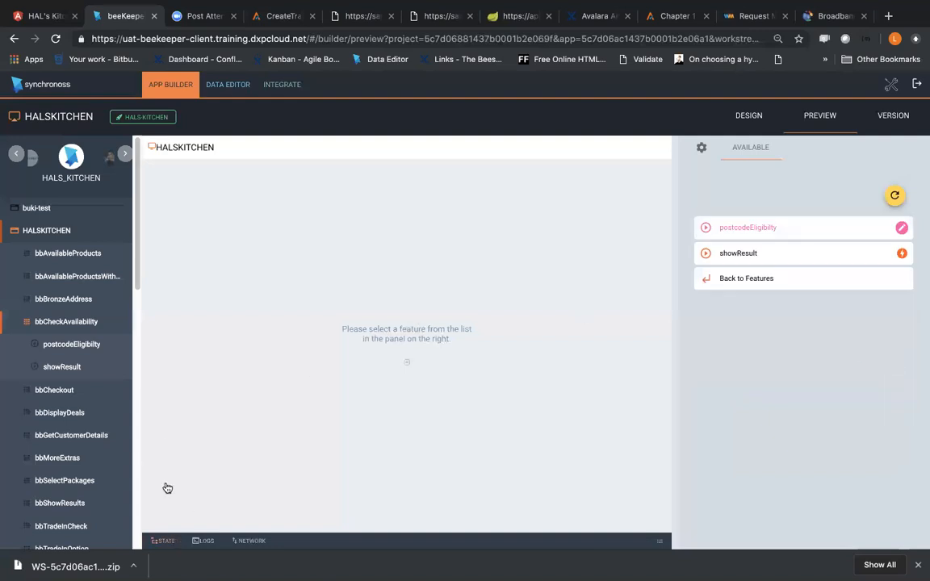
Step: Check the HAL's Kitchen web app, and examine the preview's network calls and state data, collapsing the addresses array
{"action": "left_click", "coordinate": [54, 16]}
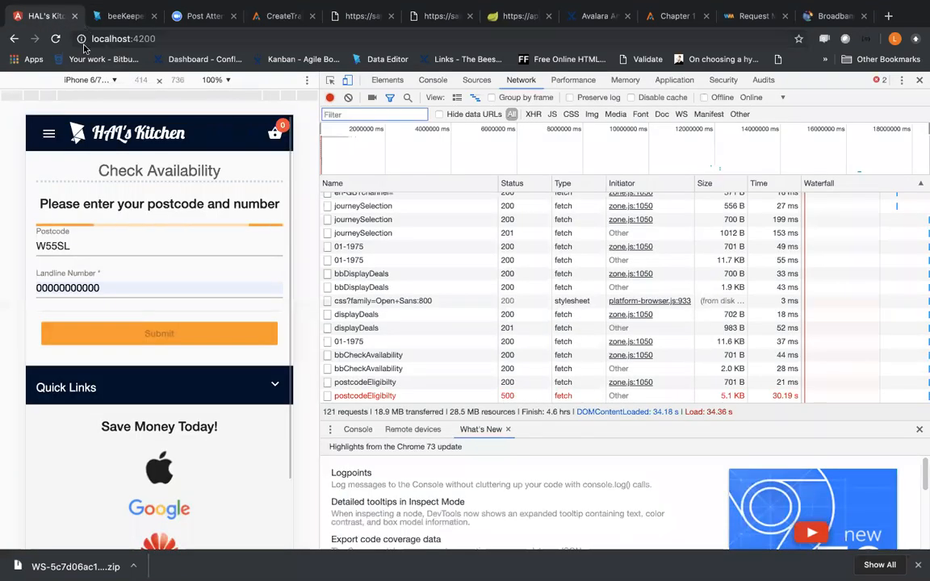
{"action": "left_click", "coordinate": [124, 16]}
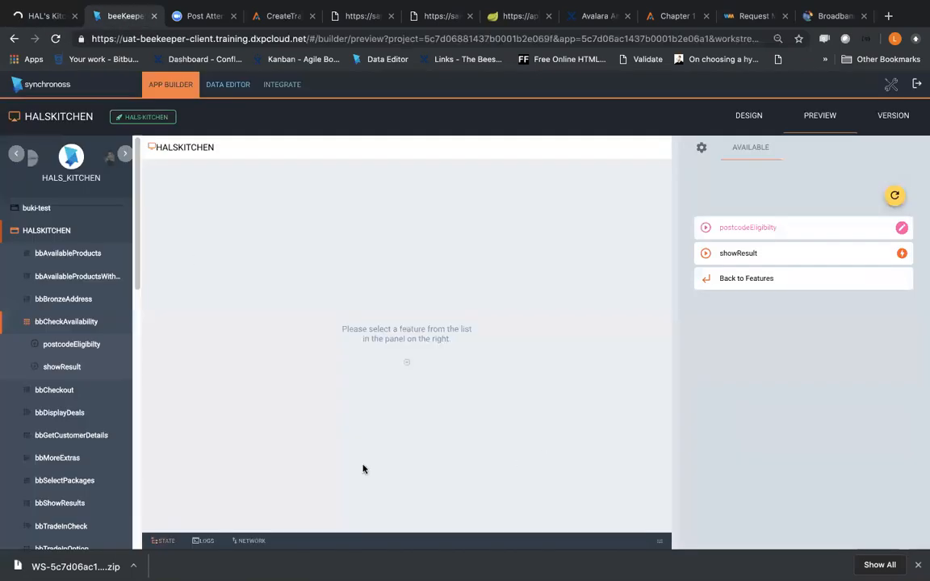
{"action": "left_click_drag", "start_coordinate": [661, 542], "coordinate": [663, 292]}
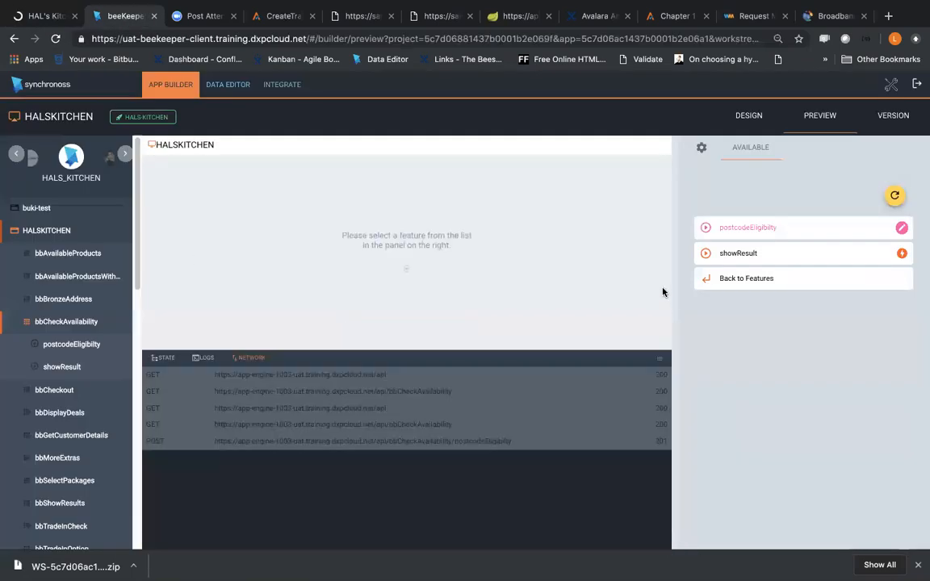
{"action": "left_click", "coordinate": [164, 358]}
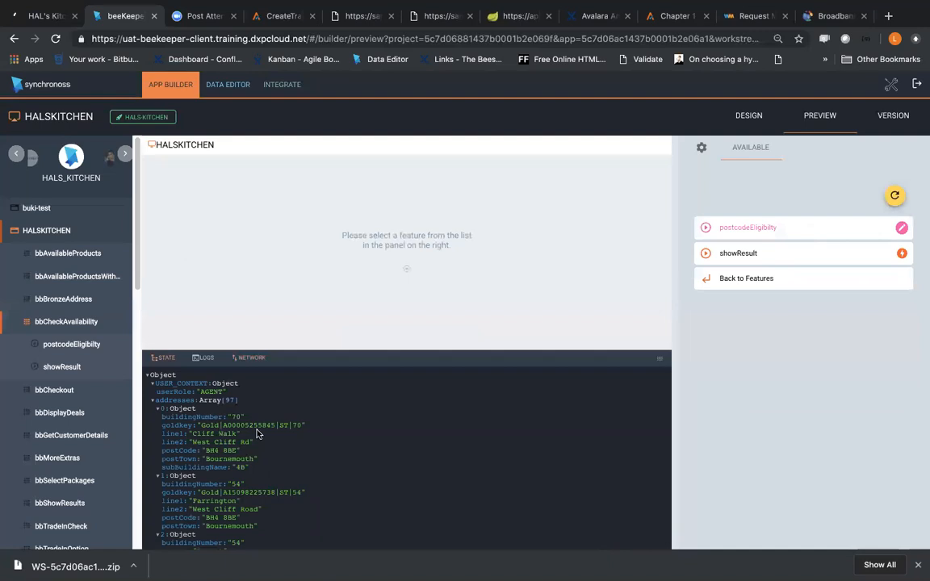
{"action": "left_click", "coordinate": [223, 402]}
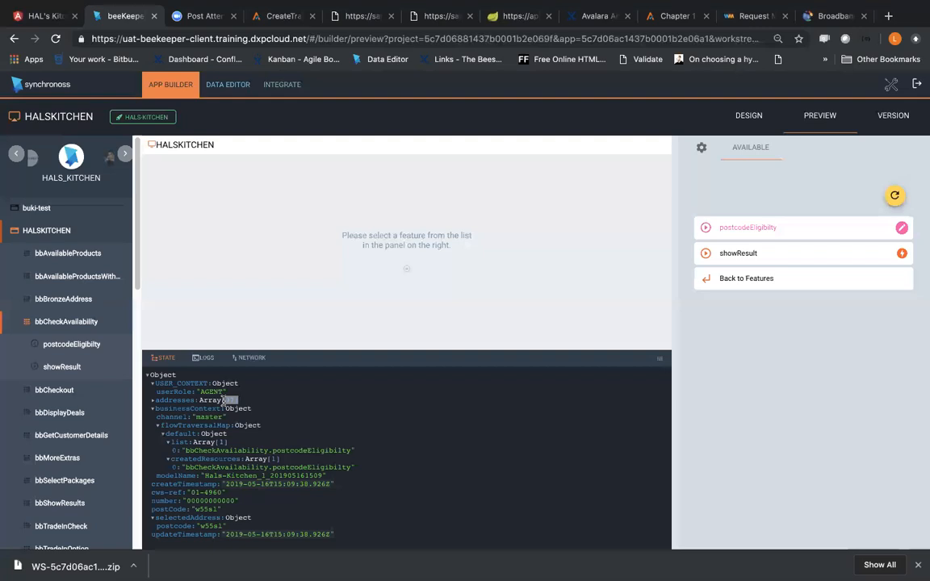
{"action": "left_click", "coordinate": [231, 402]}
{"action": "left_click", "coordinate": [230, 403]}
Step: Review the integrations and rules of the postcodeEligibilty step, opening it for editing and abandoning the edit
{"action": "left_click", "coordinate": [72, 344]}
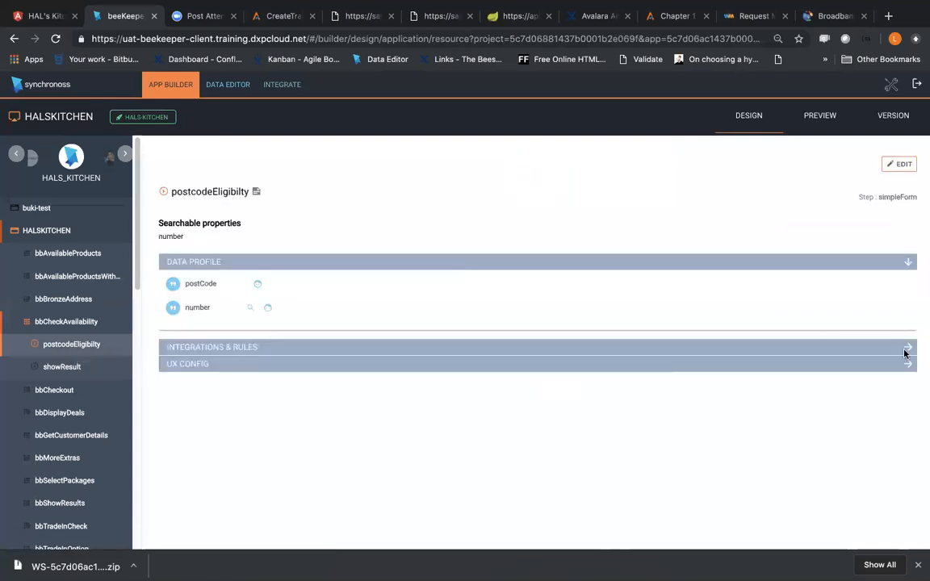
{"action": "left_click", "coordinate": [906, 353]}
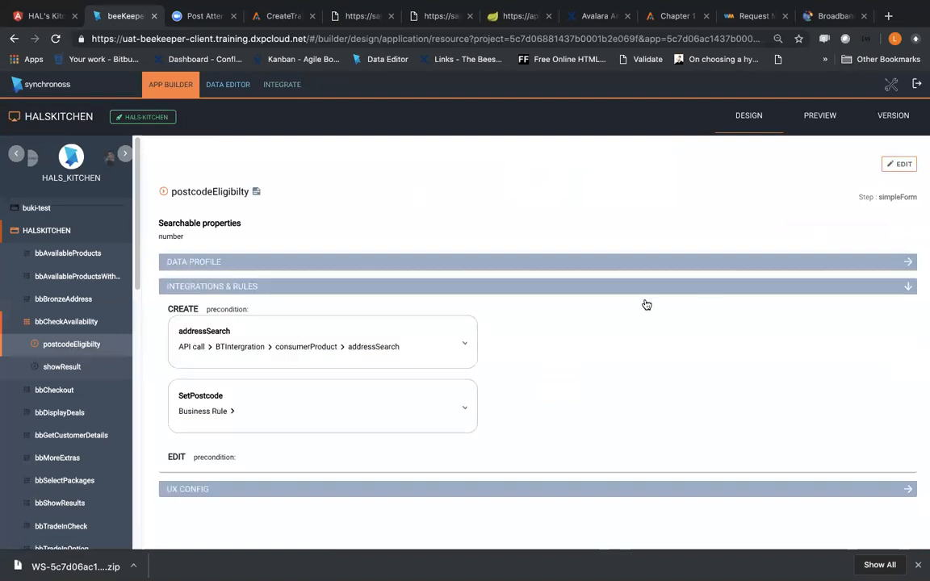
{"action": "left_click", "coordinate": [892, 171]}
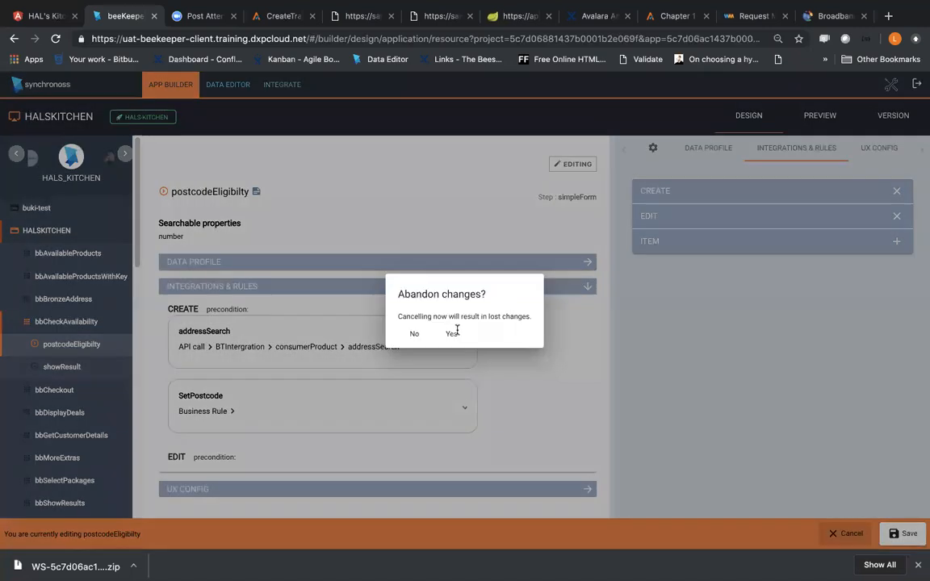
{"action": "left_click", "coordinate": [455, 334]}
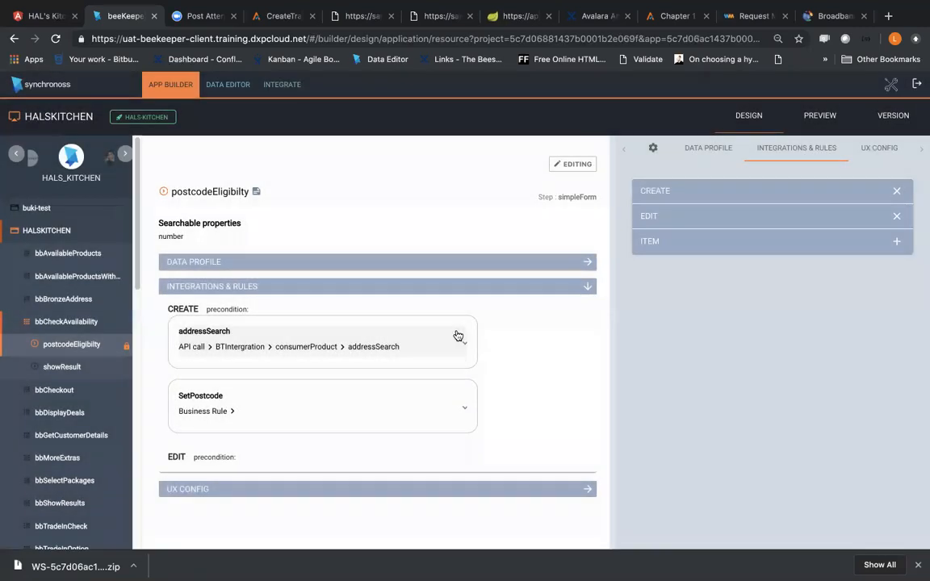
Step: Open the HALSKITCHEN rules area in the Data Editor
{"action": "left_click", "coordinate": [226, 91]}
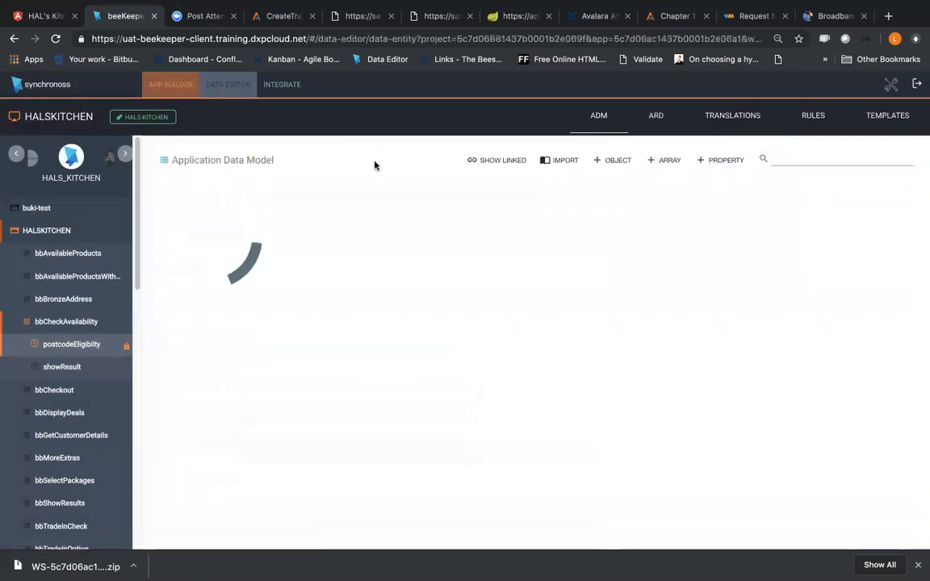
{"action": "left_click", "coordinate": [813, 121]}
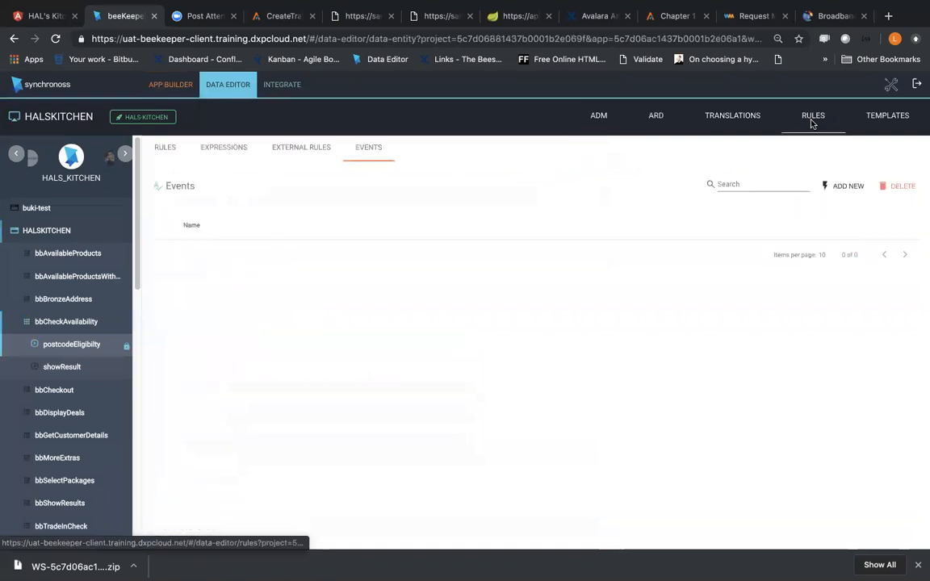
{"action": "left_click", "coordinate": [847, 187]}
{"action": "left_click", "coordinate": [839, 532]}
{"action": "left_click", "coordinate": [463, 339]}
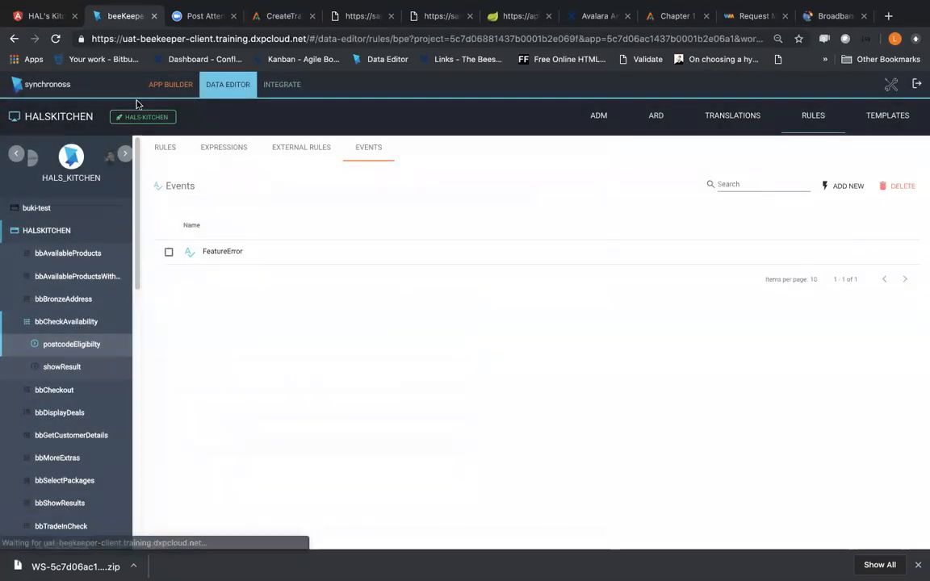
Step: Start a new business rule in the Rules list and name it "Add new Address"
{"action": "left_click", "coordinate": [165, 147]}
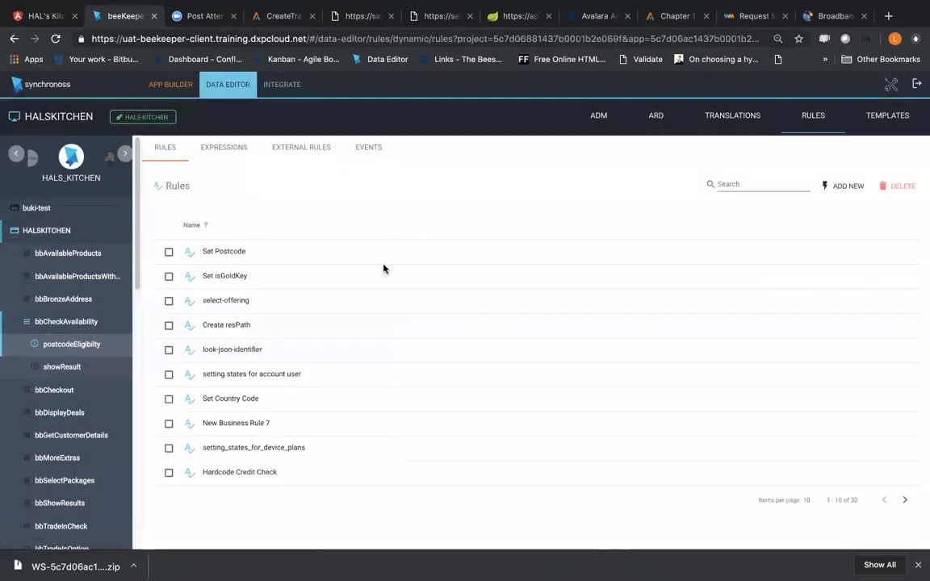
{"action": "left_click", "coordinate": [844, 192]}
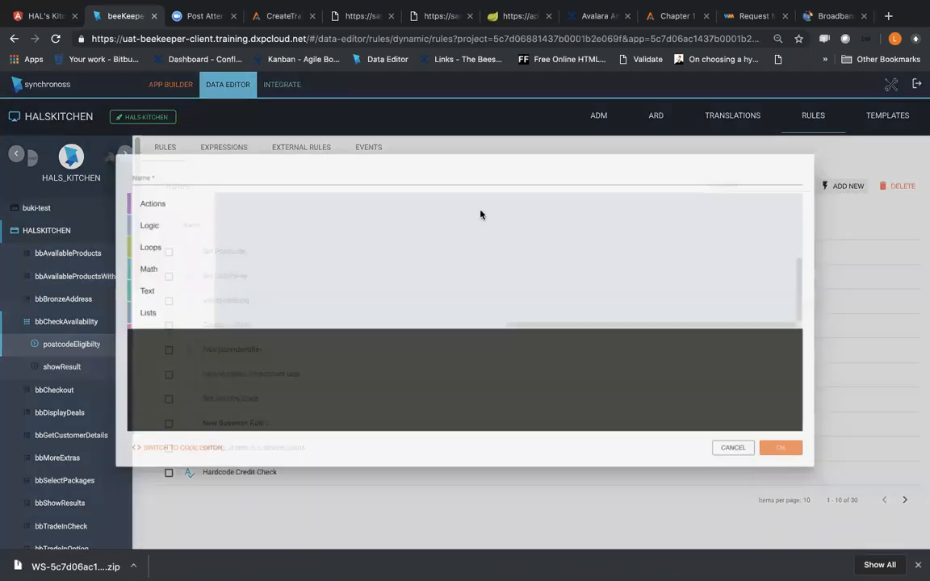
{"action": "key", "text": "super+a"}
{"action": "type", "text": "Add new Address"}
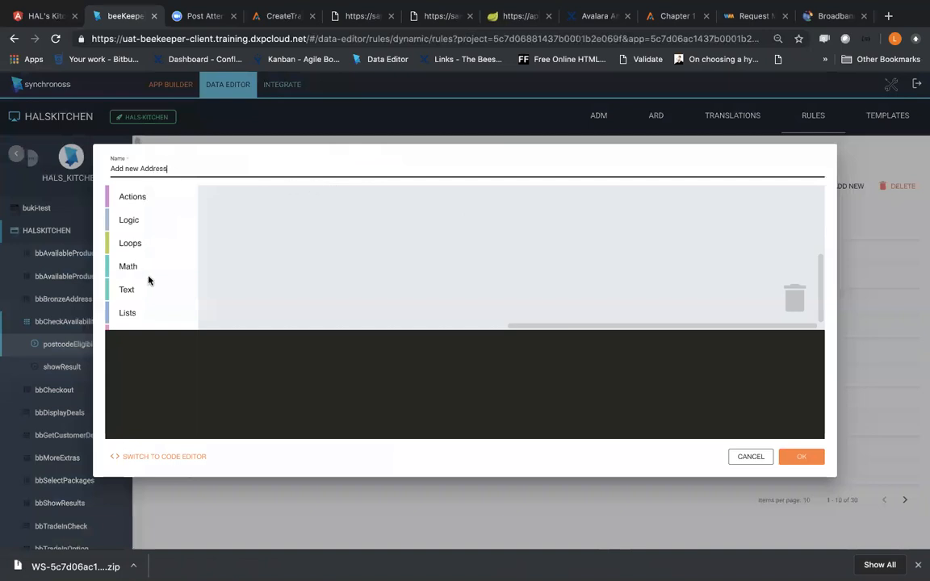
Step: Try placing a Create object block and a Create object array block in the rule workspace, and discard both
{"action": "scroll", "coordinate": [149, 280], "scroll_direction": "down", "scroll_amount": 3}
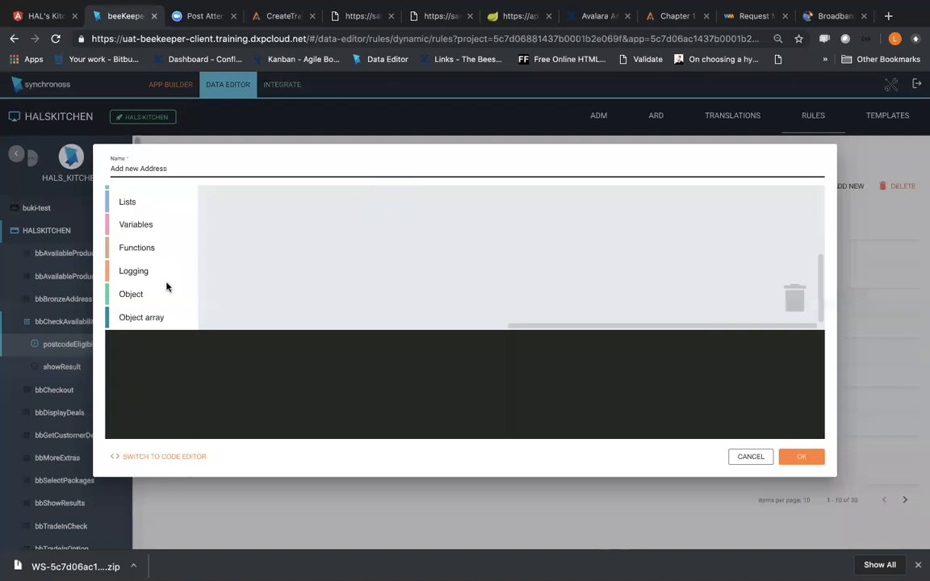
{"action": "left_click", "coordinate": [143, 300]}
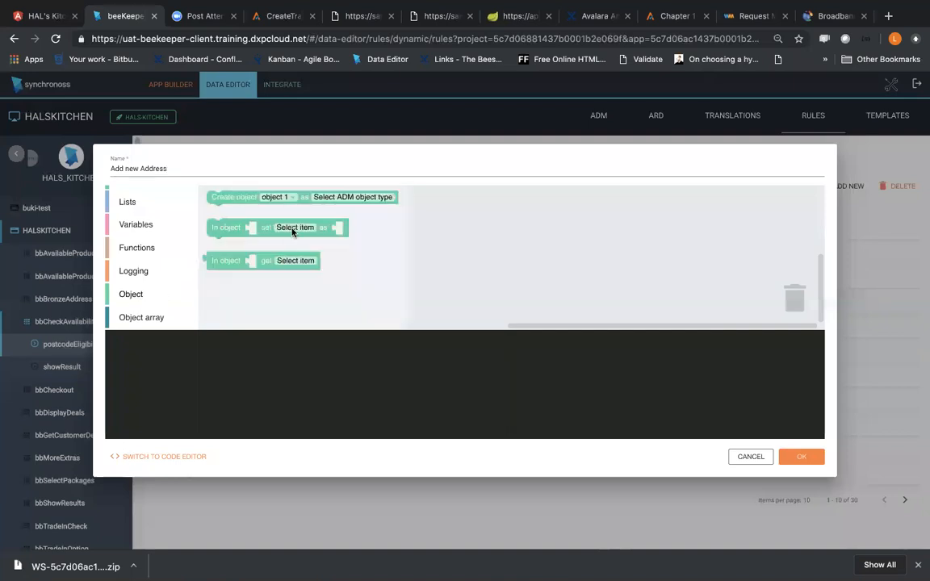
{"action": "left_click_drag", "start_coordinate": [263, 205], "coordinate": [362, 205]}
{"action": "left_click", "coordinate": [142, 320]}
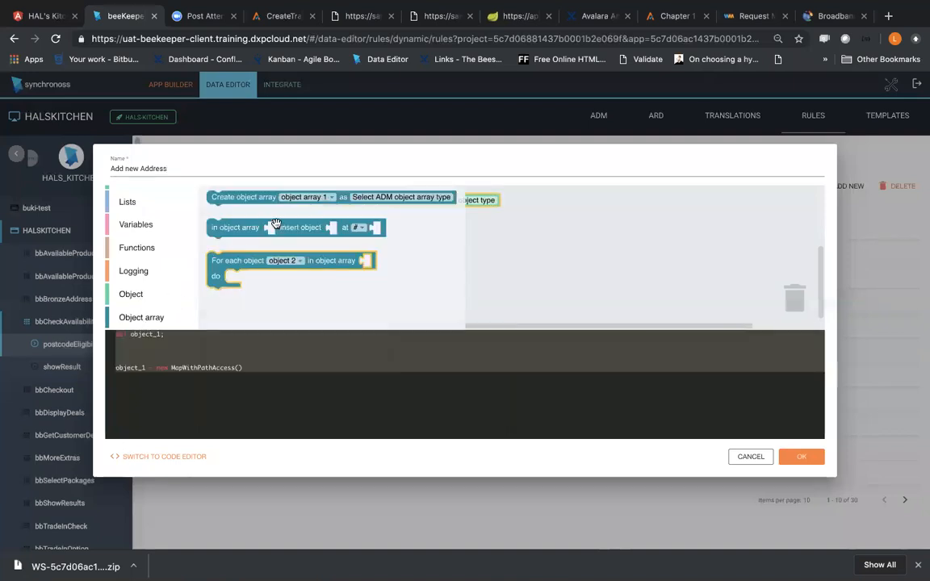
{"action": "left_click_drag", "start_coordinate": [284, 201], "coordinate": [491, 276]}
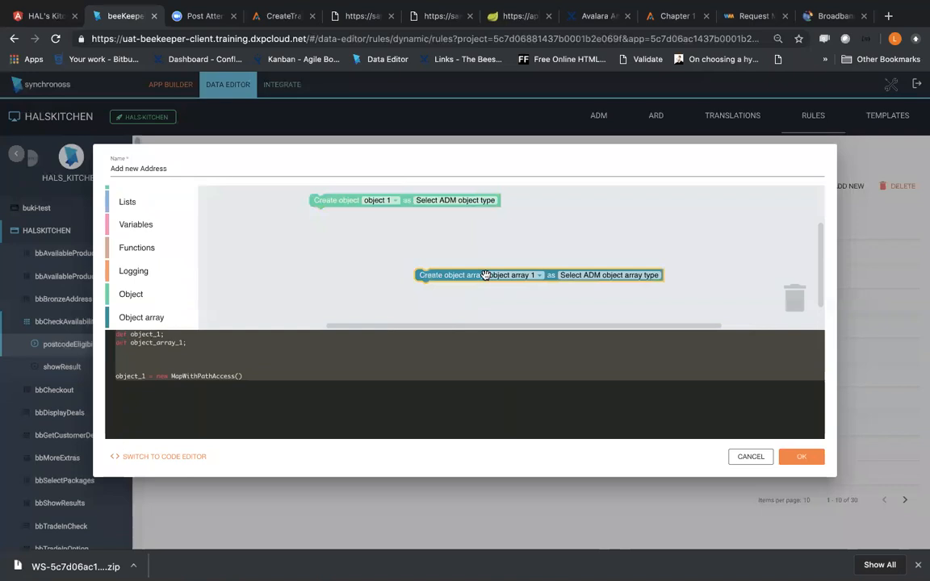
{"action": "left_click_drag", "start_coordinate": [484, 275], "coordinate": [796, 302]}
{"action": "left_click_drag", "start_coordinate": [406, 203], "coordinate": [798, 302]}
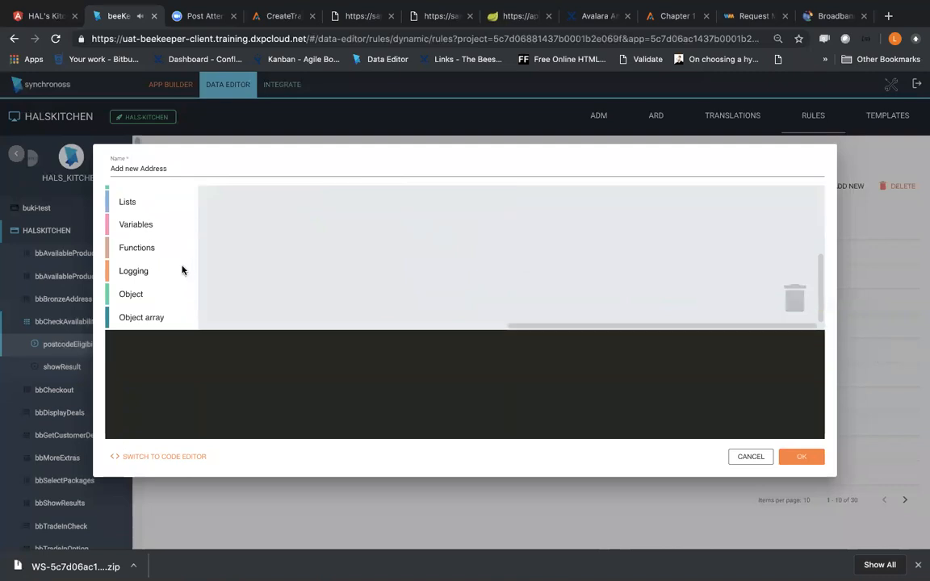
Step: Add a Create object block to the rule workspace, with a Create object array block below it
{"action": "left_click", "coordinate": [142, 296]}
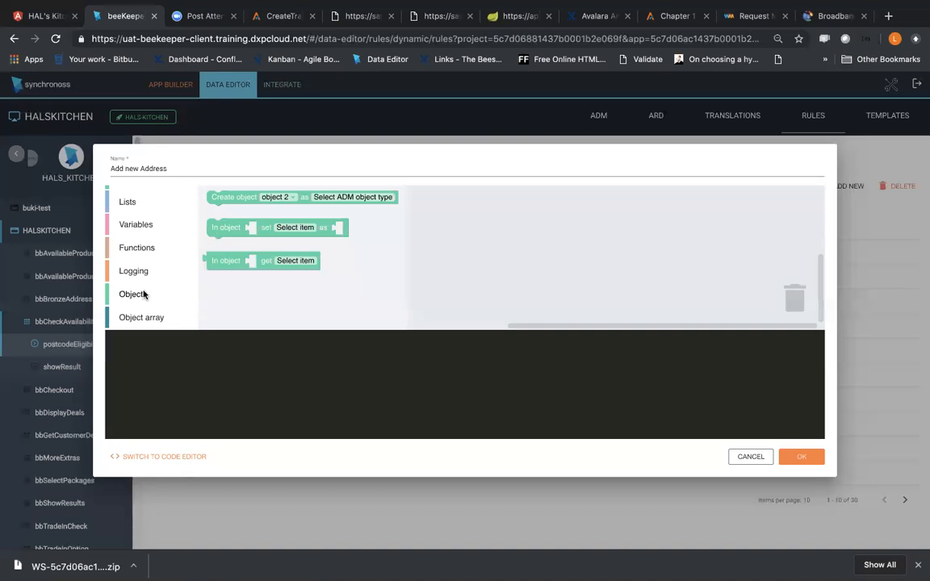
{"action": "left_click_drag", "start_coordinate": [242, 197], "coordinate": [372, 225]}
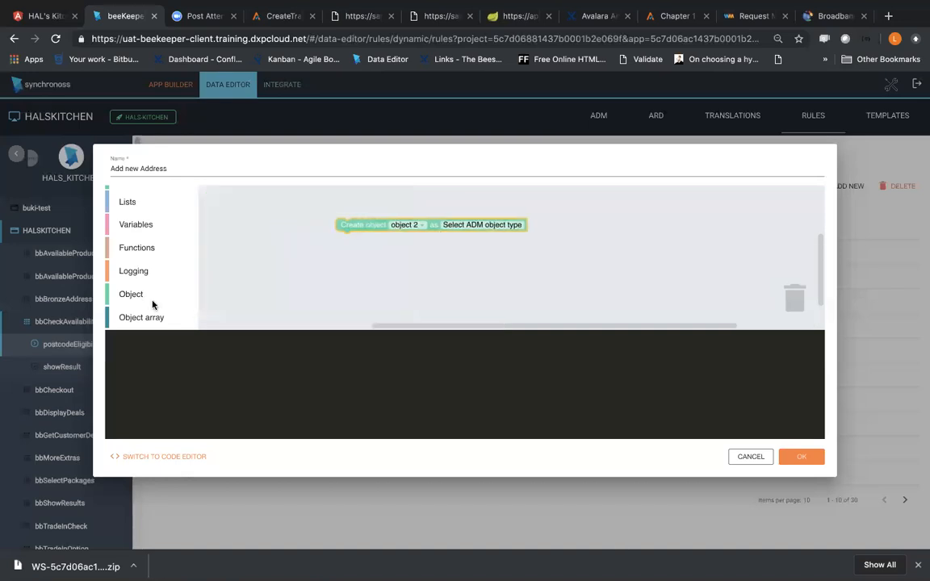
{"action": "left_click", "coordinate": [139, 316]}
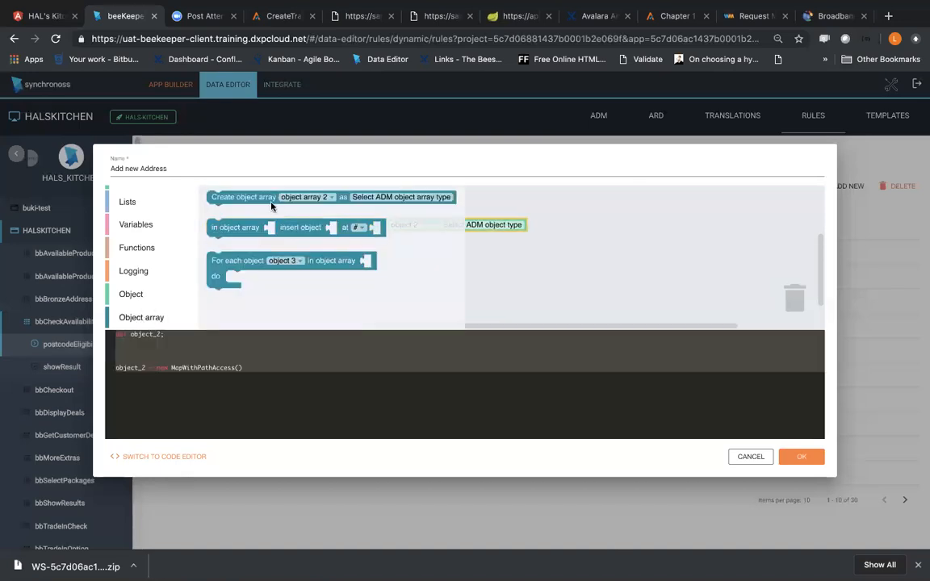
{"action": "left_click_drag", "start_coordinate": [266, 201], "coordinate": [419, 276]}
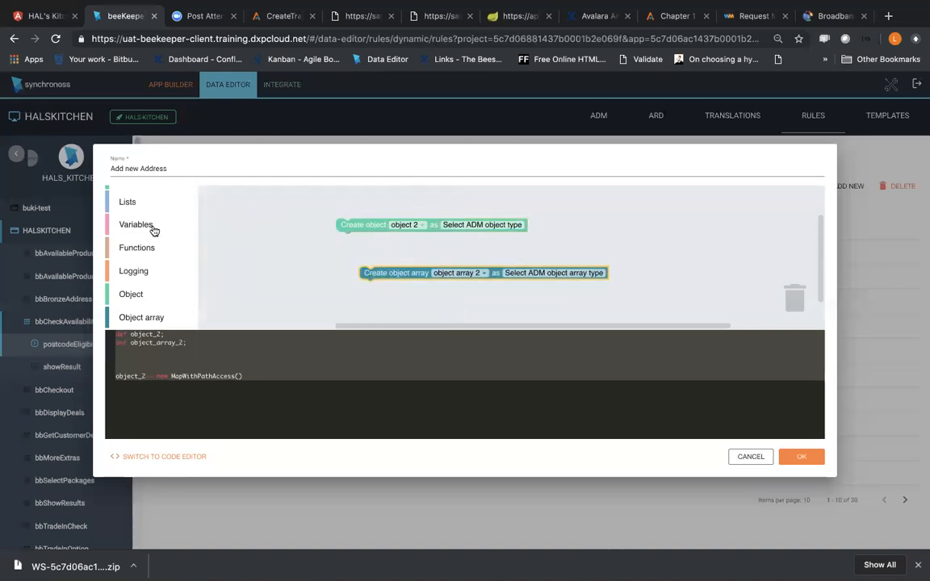
Step: Rename the variable of the Create object block to "address"
{"action": "left_click", "coordinate": [136, 224]}
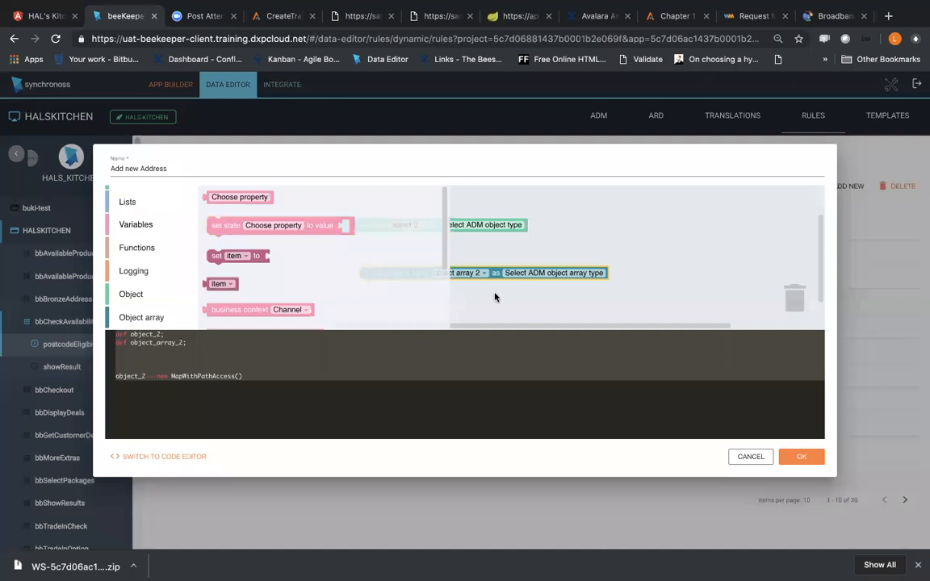
{"action": "left_click", "coordinate": [503, 245]}
{"action": "left_click", "coordinate": [403, 221]}
{"action": "left_click", "coordinate": [403, 223]}
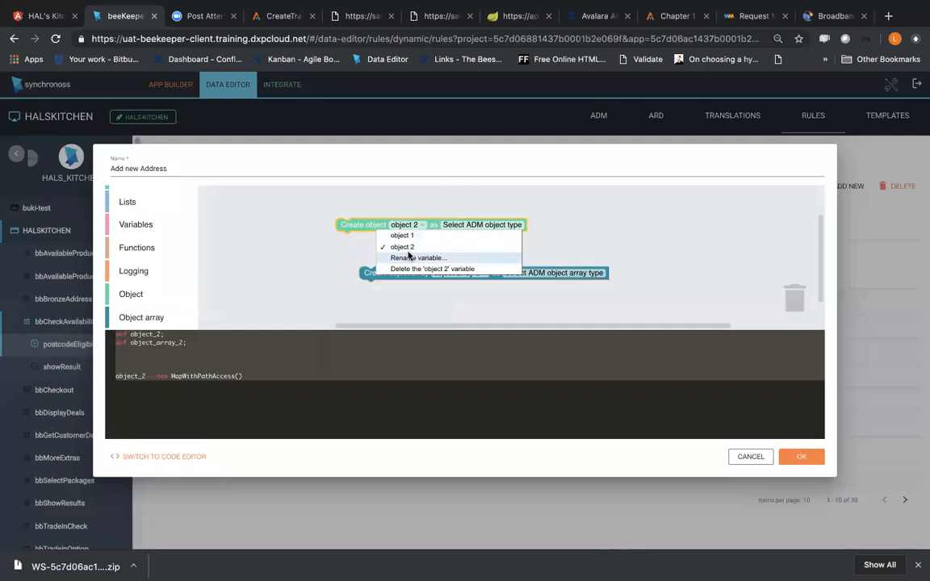
{"action": "left_click", "coordinate": [409, 256]}
{"action": "type", "text": "address"}
{"action": "left_click", "coordinate": [576, 143]}
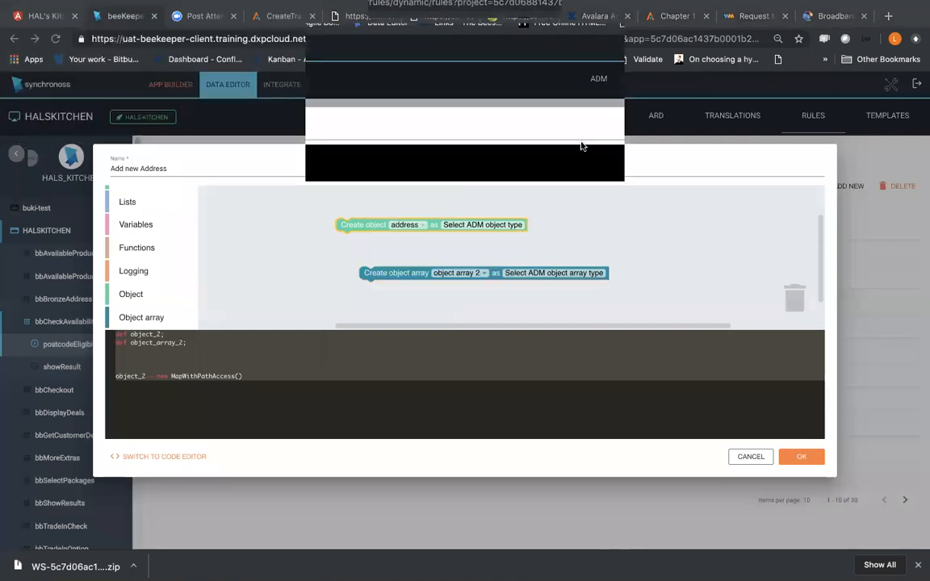
Step: Rename the variable of the Create object array block to "addresses", correcting any misspelling
{"action": "left_click", "coordinate": [457, 272]}
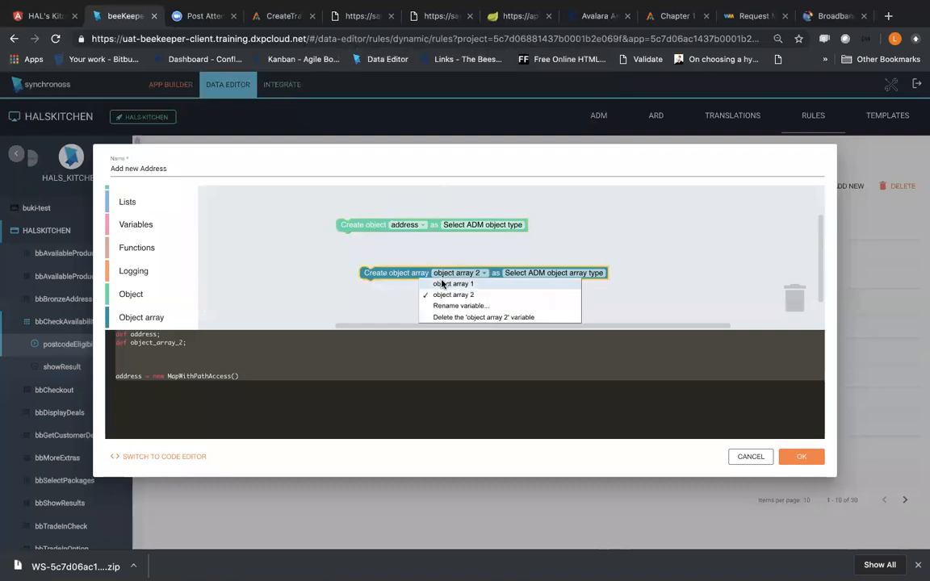
{"action": "left_click", "coordinate": [811, 16]}
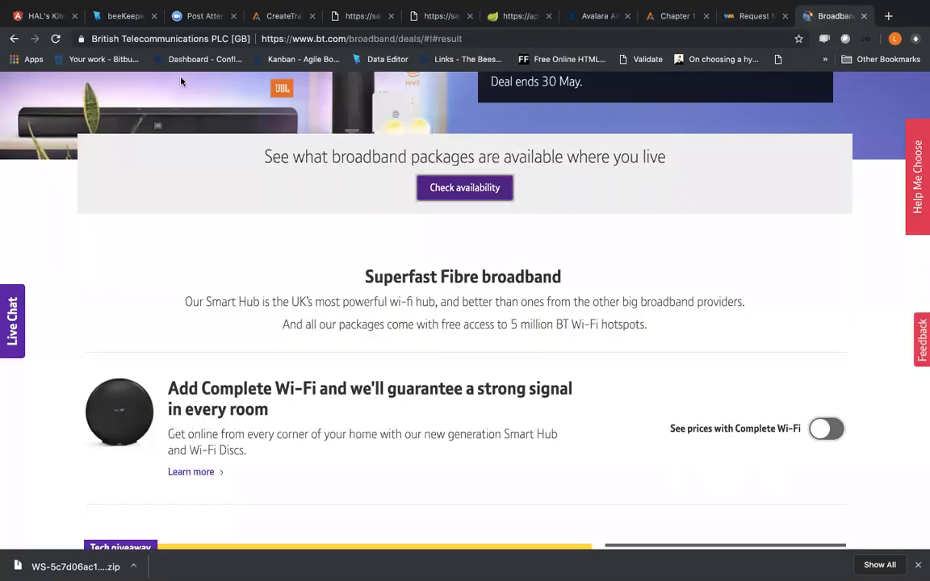
{"action": "left_click", "coordinate": [131, 22]}
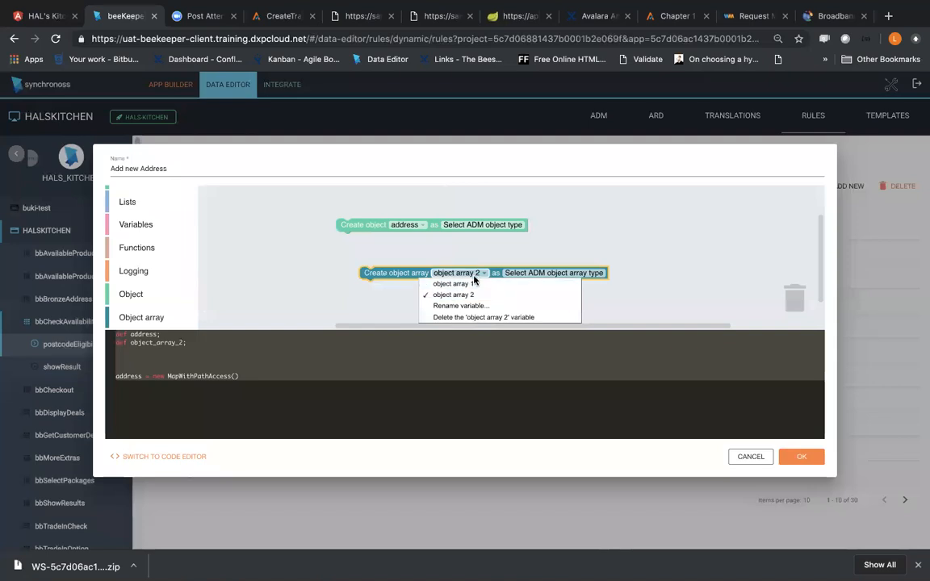
{"action": "left_click", "coordinate": [458, 306]}
{"action": "type", "text": "addr"}
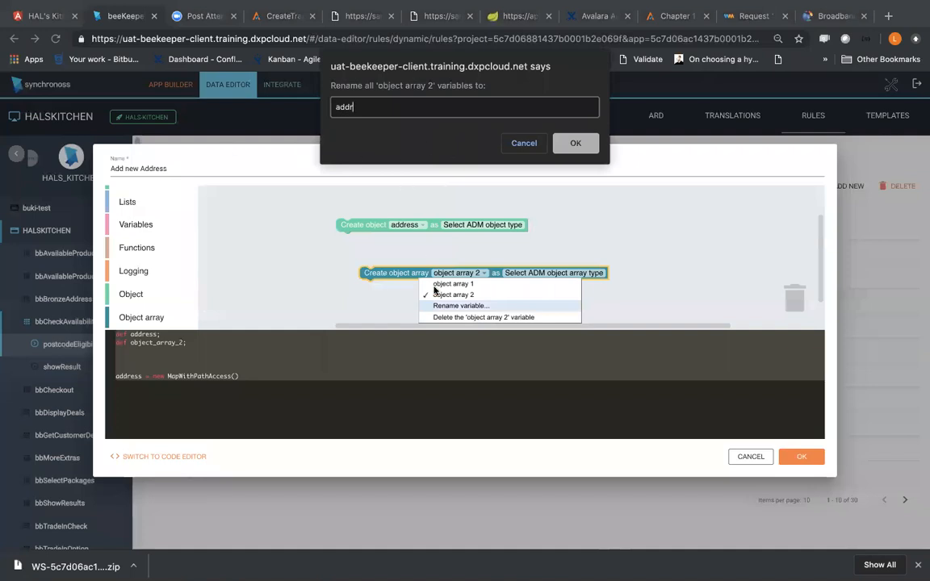
{"action": "type", "text": "esss"}
{"action": "key", "text": "BackSpace"}
{"action": "type", "text": "es"}
{"action": "left_click", "coordinate": [575, 144]}
{"action": "left_click", "coordinate": [454, 273]}
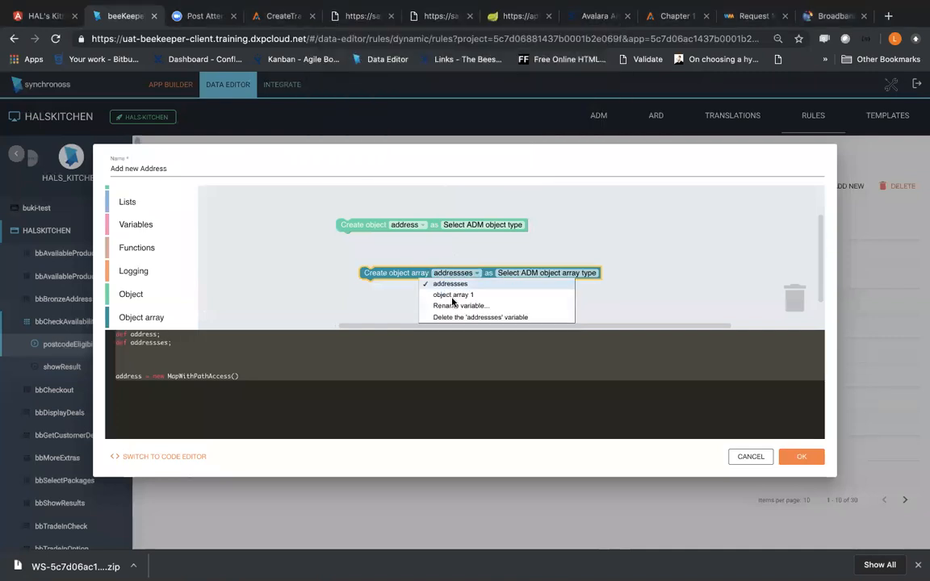
{"action": "left_click", "coordinate": [456, 305]}
{"action": "type", "text": "addresses"}
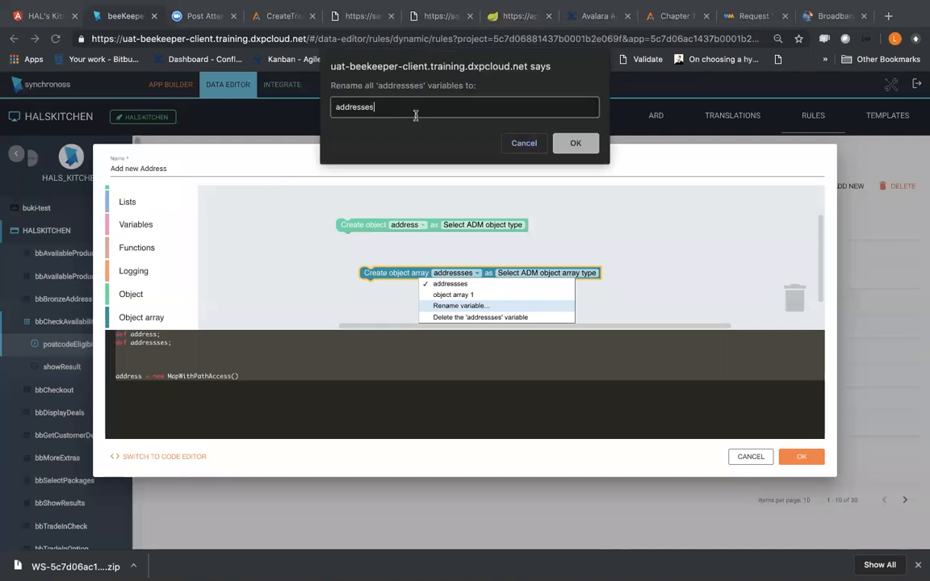
{"action": "left_click", "coordinate": [575, 143]}
Step: Try joining the address Create object block on top of the addresses array block, and separate the two again
{"action": "left_click_drag", "start_coordinate": [371, 226], "coordinate": [392, 257]}
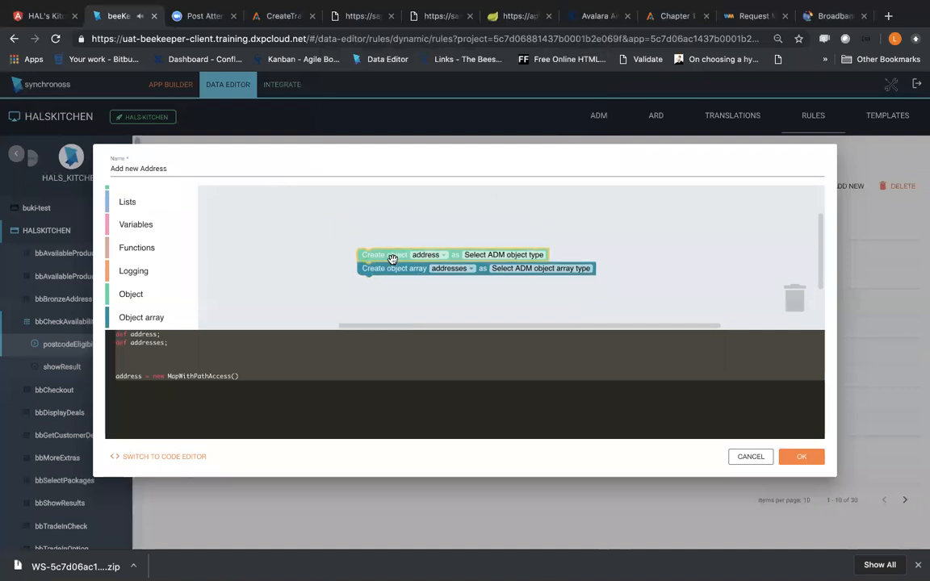
{"action": "left_click", "coordinate": [378, 269]}
{"action": "left_click_drag", "start_coordinate": [377, 269], "coordinate": [445, 295]}
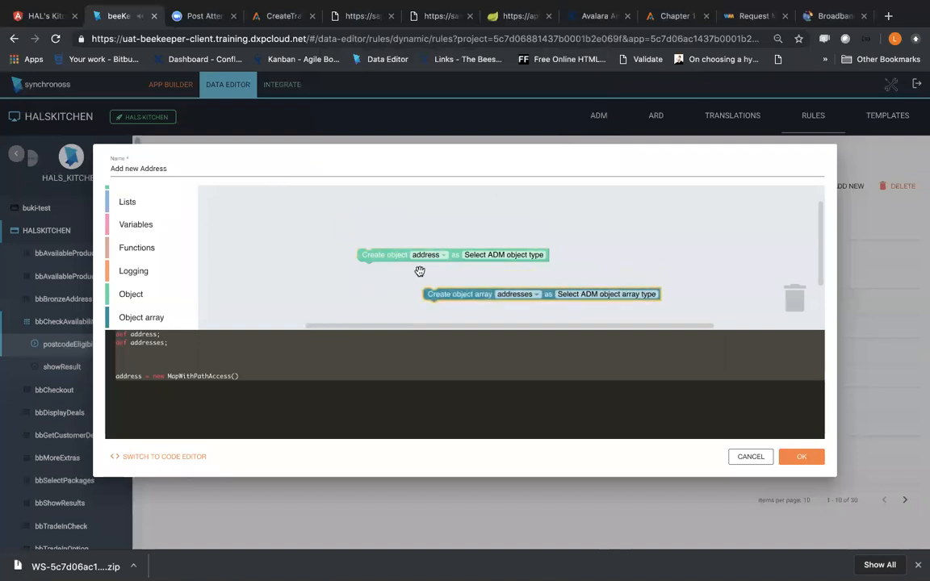
Step: Add an "in object array insert object at #" block to the workspace above the two create blocks
{"action": "left_click", "coordinate": [131, 297]}
{"action": "left_click", "coordinate": [139, 317]}
{"action": "left_click_drag", "start_coordinate": [294, 230], "coordinate": [606, 215]}
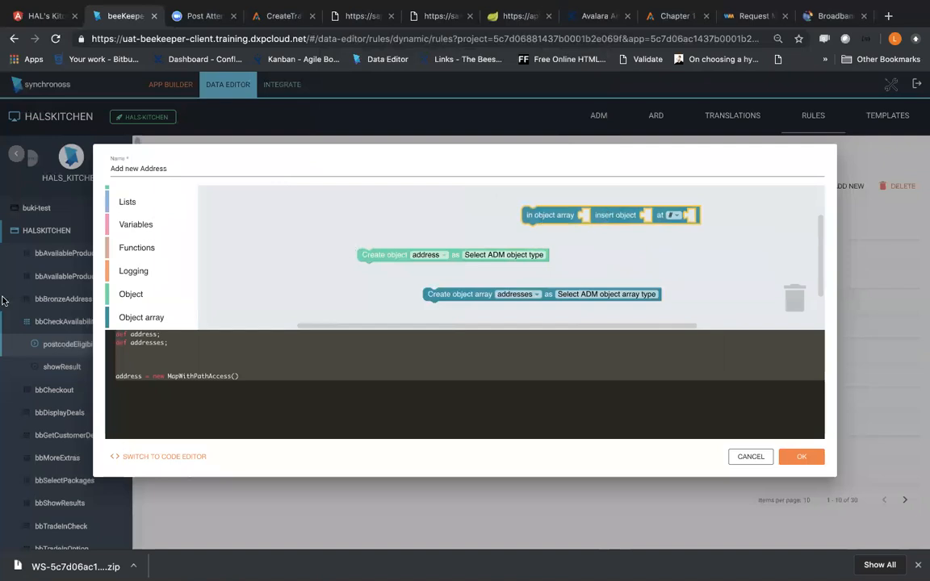
{"action": "left_click", "coordinate": [142, 317]}
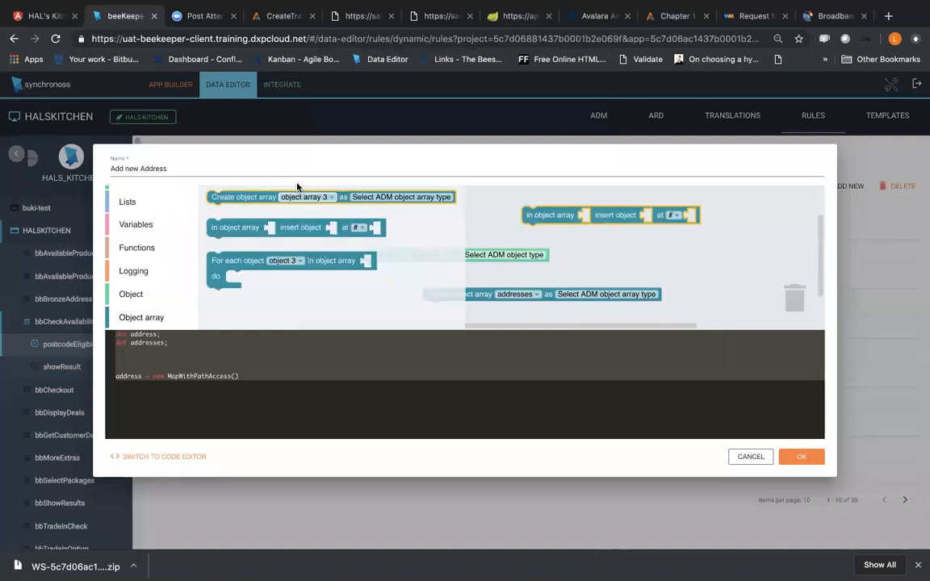
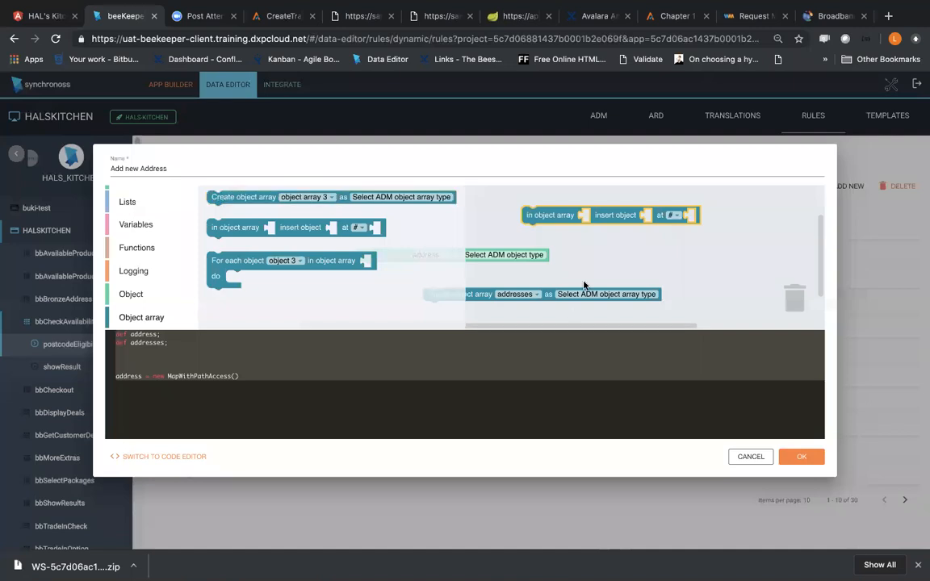
Step: Move the address Create object block aside and fill the insert block's object slot with a variable block set to address
{"action": "left_click", "coordinate": [571, 256]}
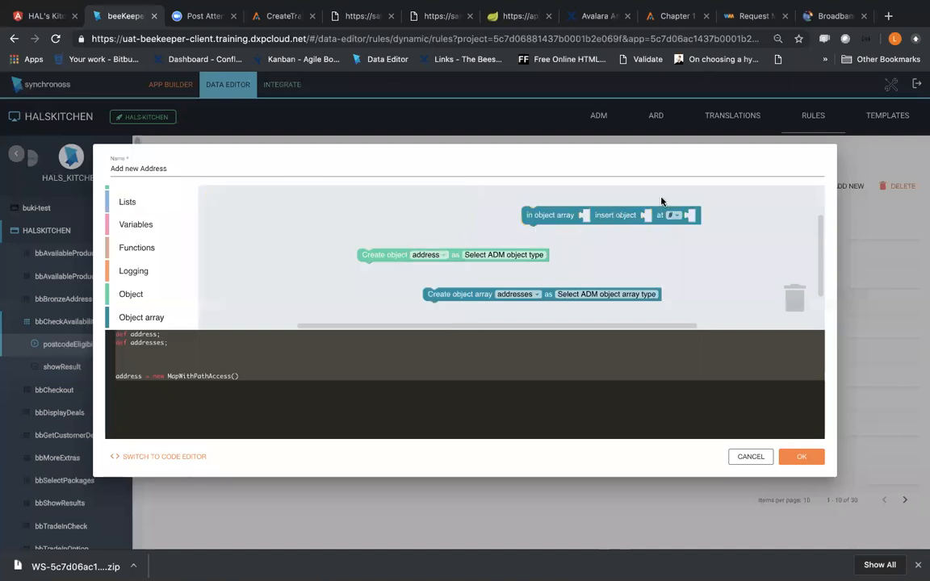
{"action": "left_click_drag", "start_coordinate": [473, 257], "coordinate": [265, 232]}
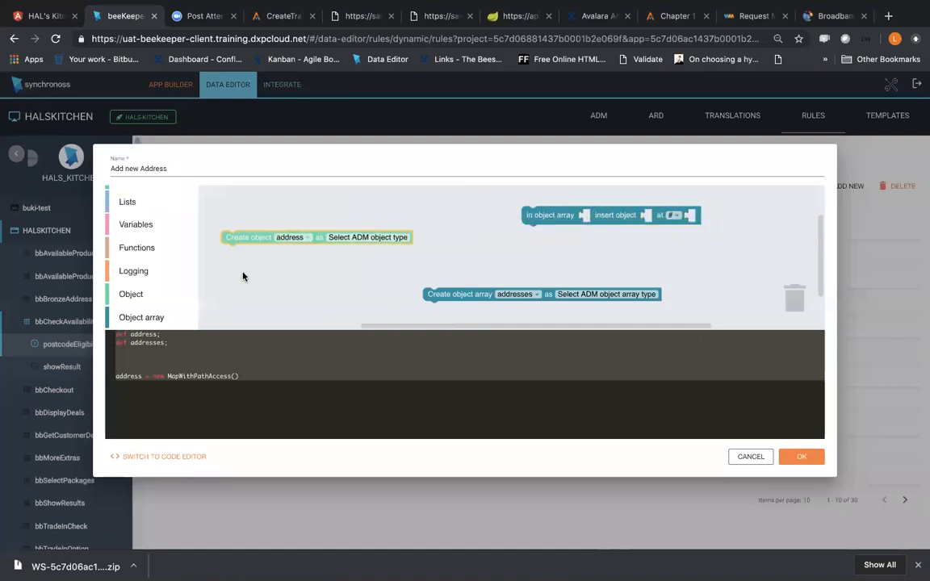
{"action": "left_click", "coordinate": [148, 228]}
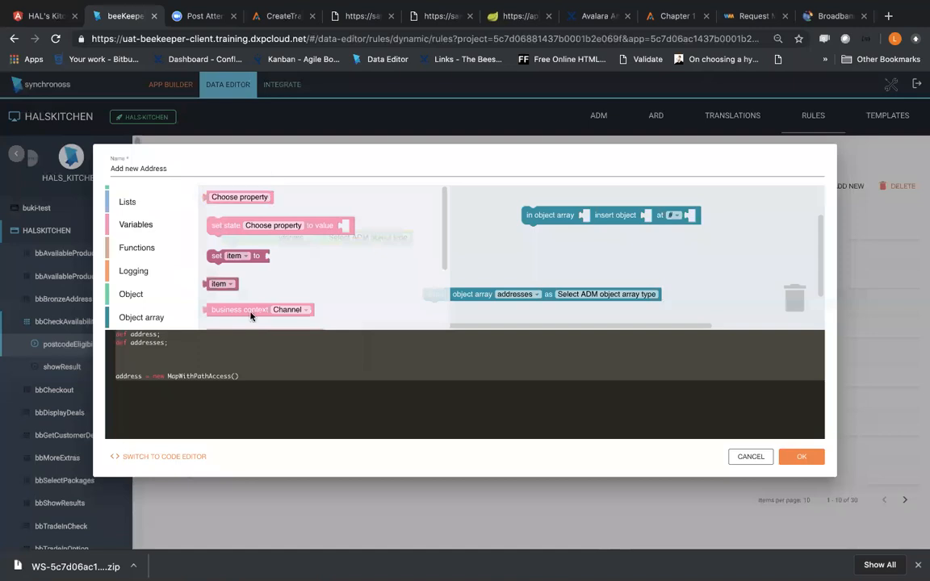
{"action": "left_click_drag", "start_coordinate": [233, 285], "coordinate": [366, 256]}
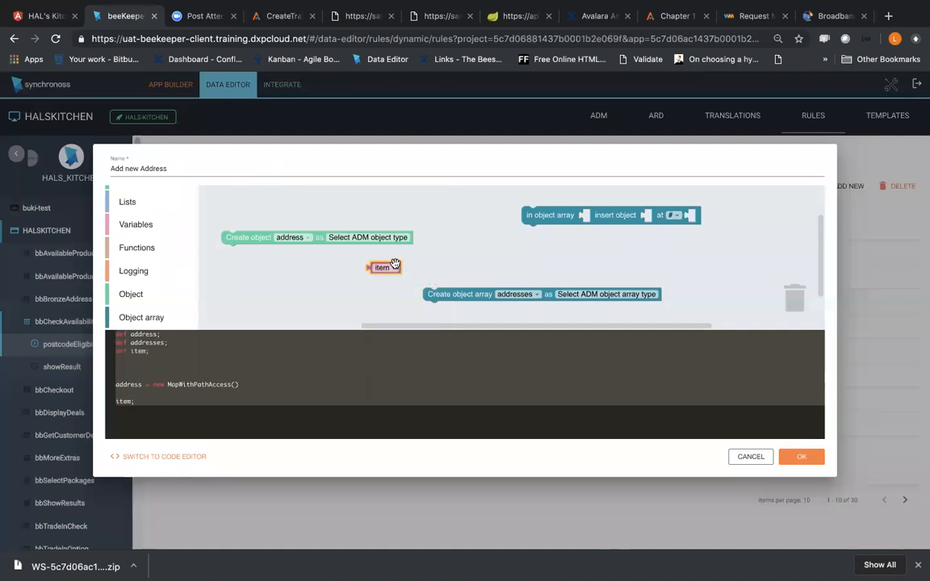
{"action": "left_click", "coordinate": [391, 270]}
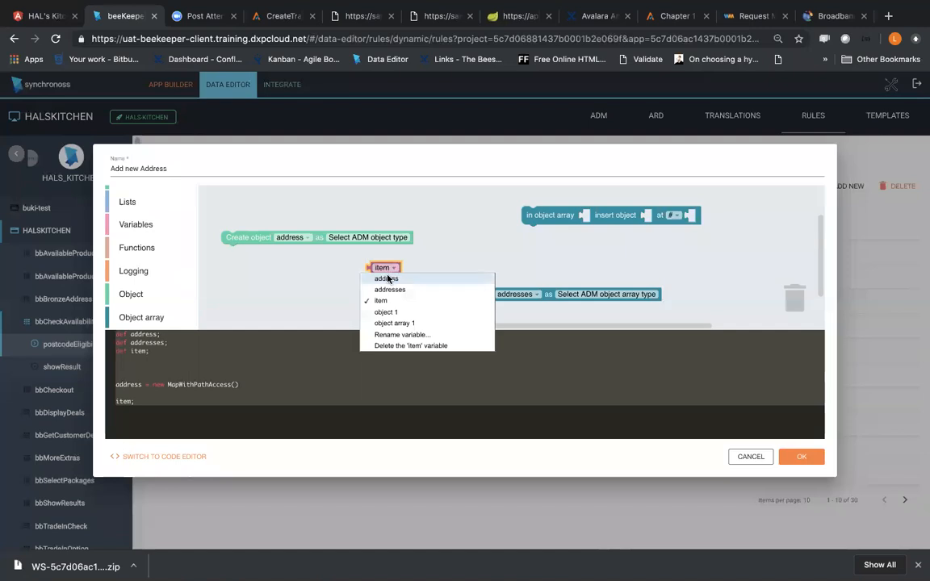
{"action": "left_click", "coordinate": [388, 279]}
{"action": "left_click_drag", "start_coordinate": [379, 267], "coordinate": [660, 220]}
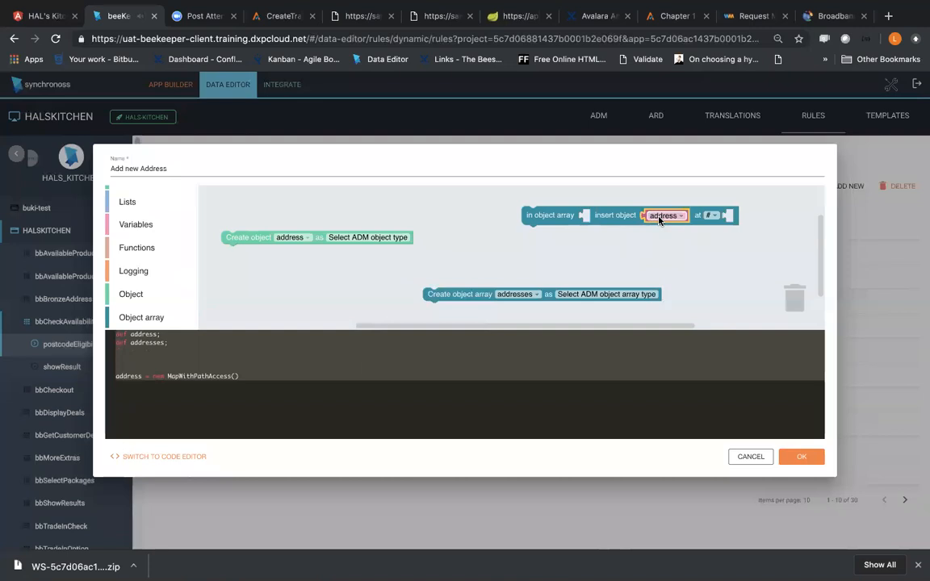
Step: Attach the addresses array block beneath the address Create object block and fill the insert block's object array slot with an addresses variable
{"action": "left_click_drag", "start_coordinate": [486, 296], "coordinate": [274, 255]}
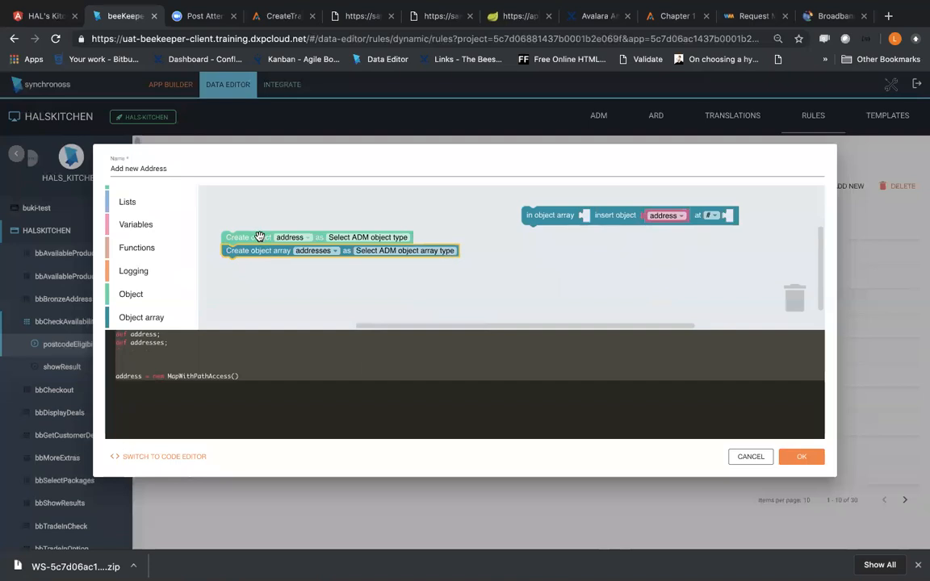
{"action": "left_click", "coordinate": [301, 287]}
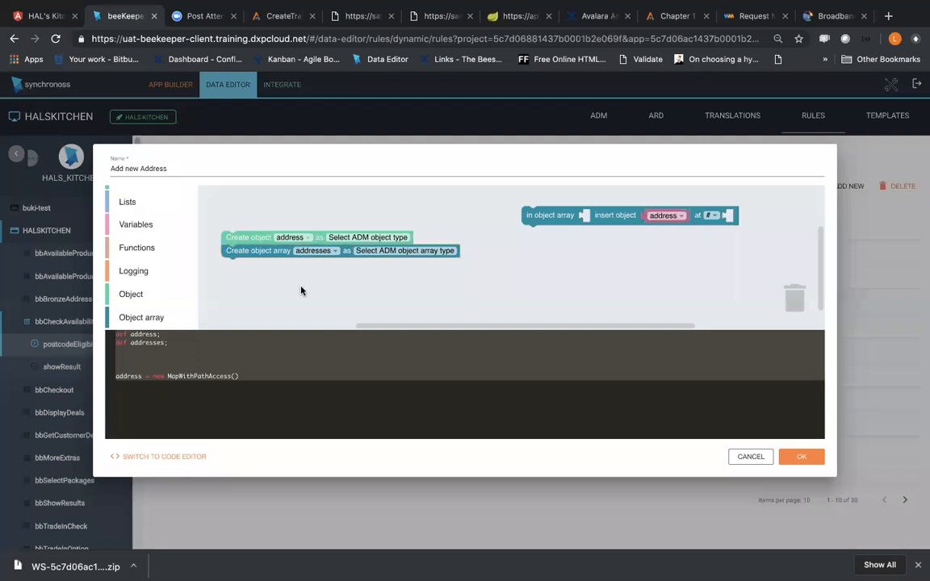
{"action": "left_click", "coordinate": [135, 224]}
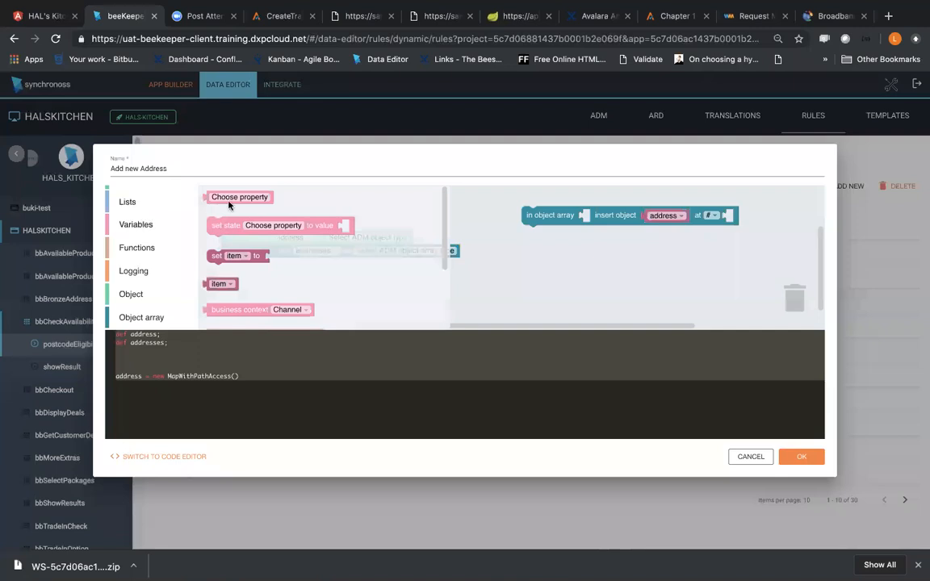
{"action": "left_click_drag", "start_coordinate": [220, 283], "coordinate": [541, 252]}
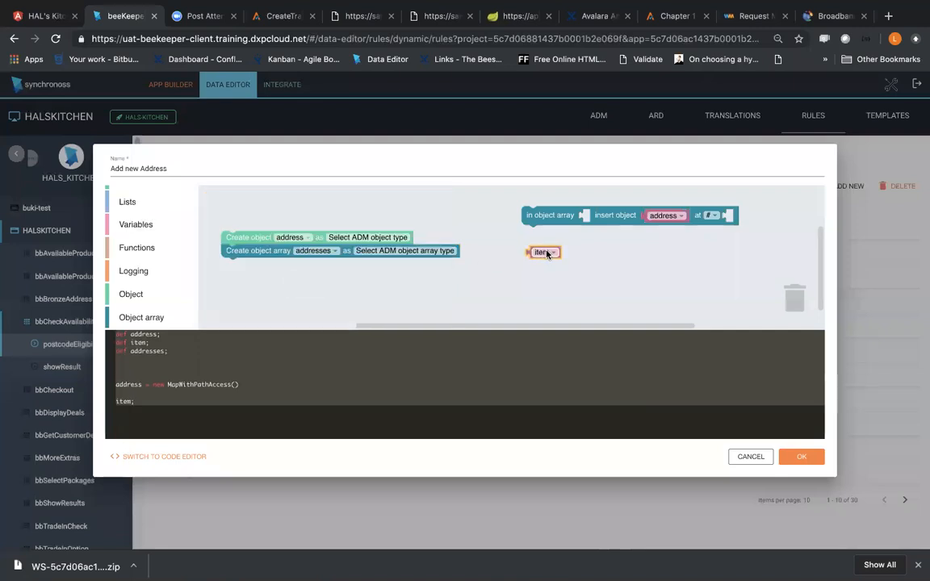
{"action": "left_click", "coordinate": [547, 252]}
{"action": "left_click", "coordinate": [550, 274]}
Step: Attach the insert block beneath the two create blocks and set its insertion point to Last position
{"action": "left_click_drag", "start_coordinate": [577, 248], "coordinate": [261, 267]}
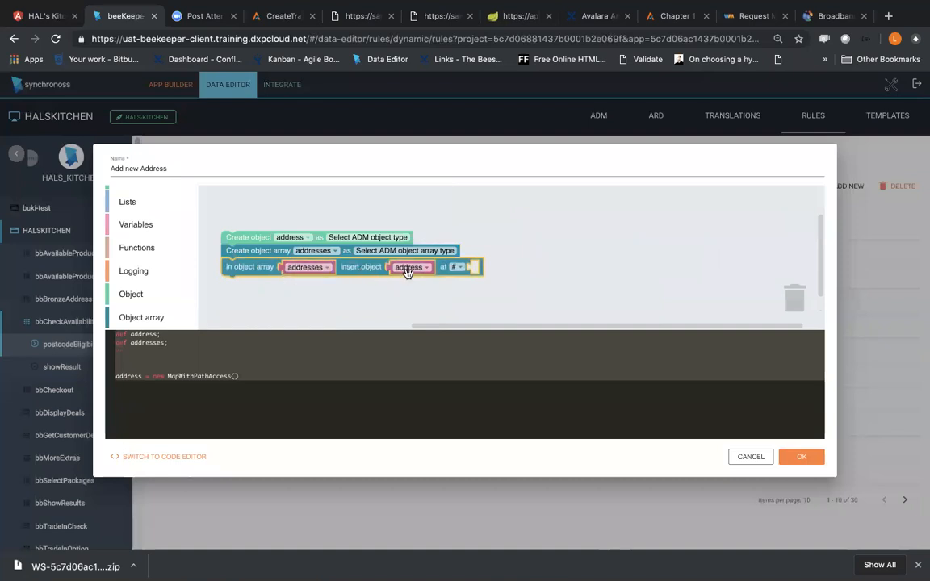
{"action": "left_click", "coordinate": [457, 267]}
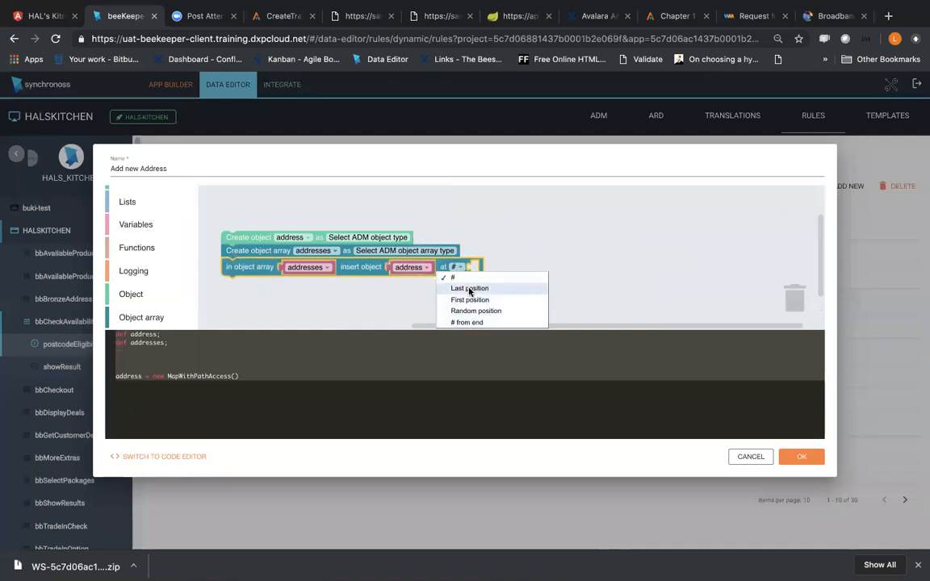
{"action": "left_click", "coordinate": [470, 289]}
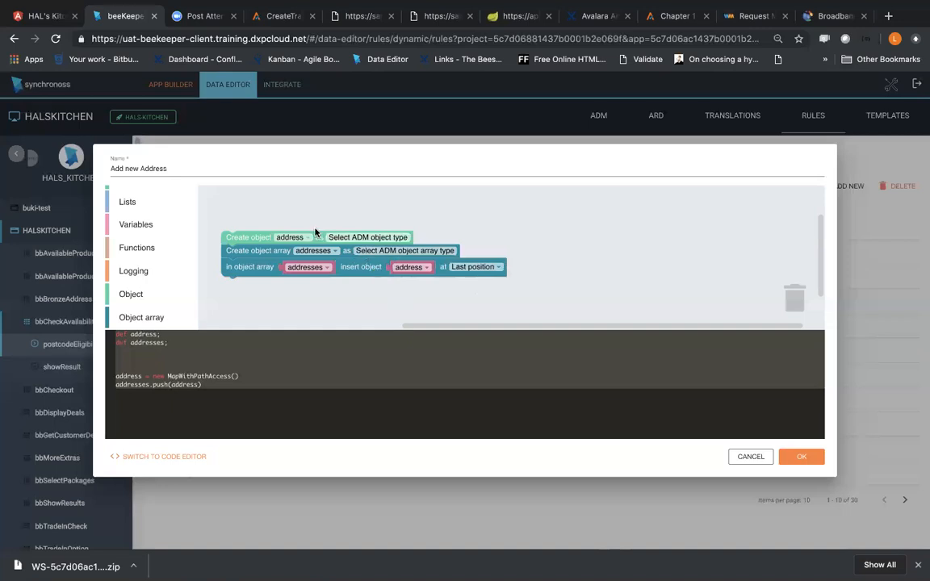
Step: Set the ADM object type of the address Create object block to selectedAddress
{"action": "left_click", "coordinate": [337, 239]}
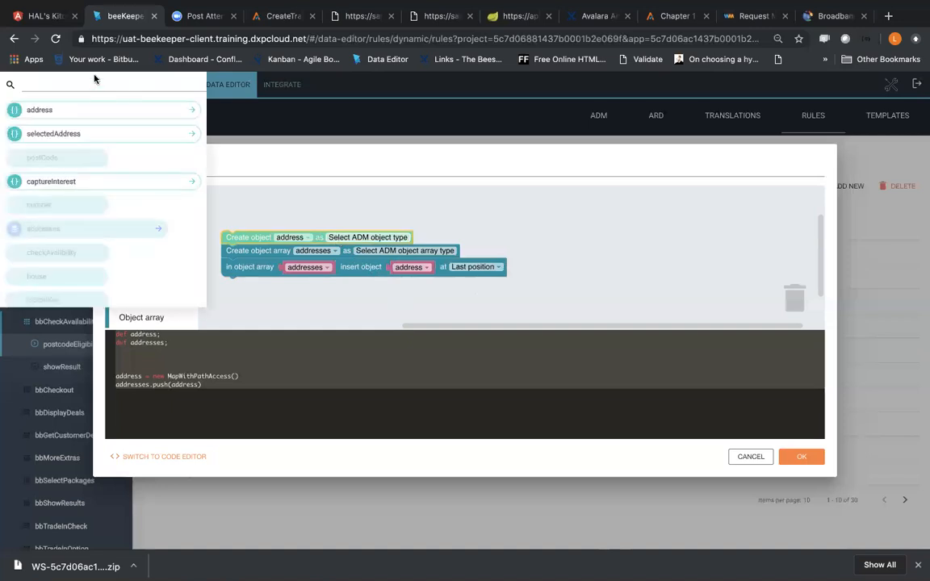
{"action": "left_click", "coordinate": [191, 137]}
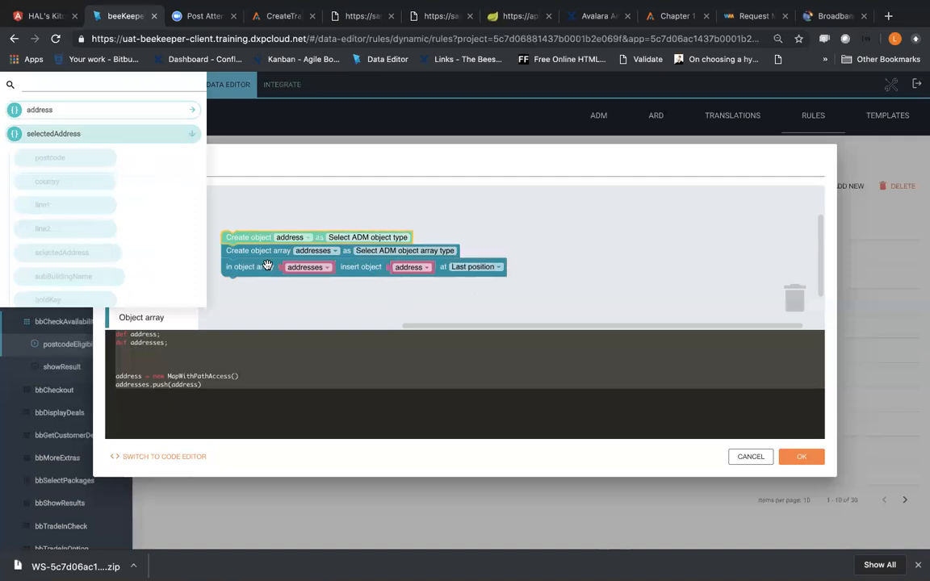
{"action": "left_click", "coordinate": [95, 141]}
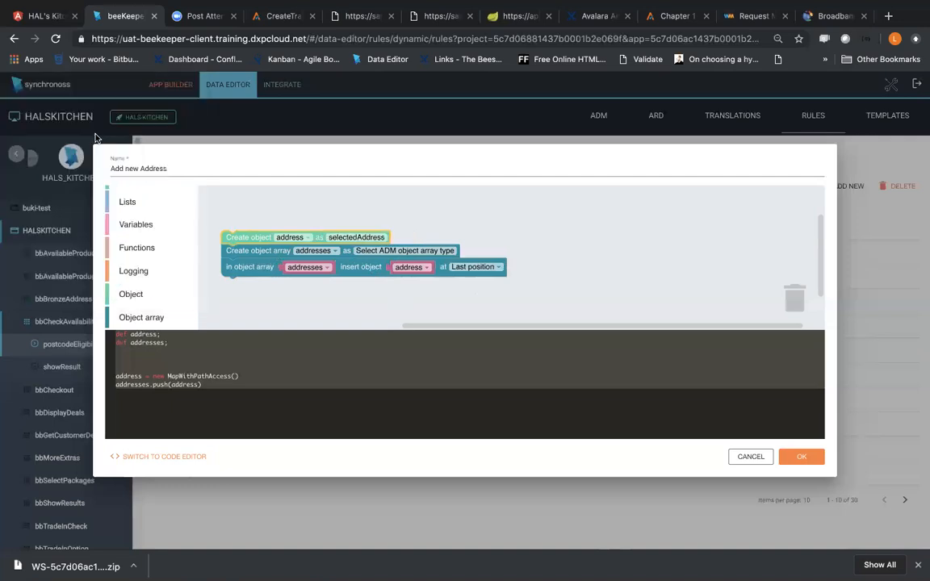
Step: Set the ADM object array type of the Create object array block to addresses and save the Add new Address rule
{"action": "left_click", "coordinate": [440, 248]}
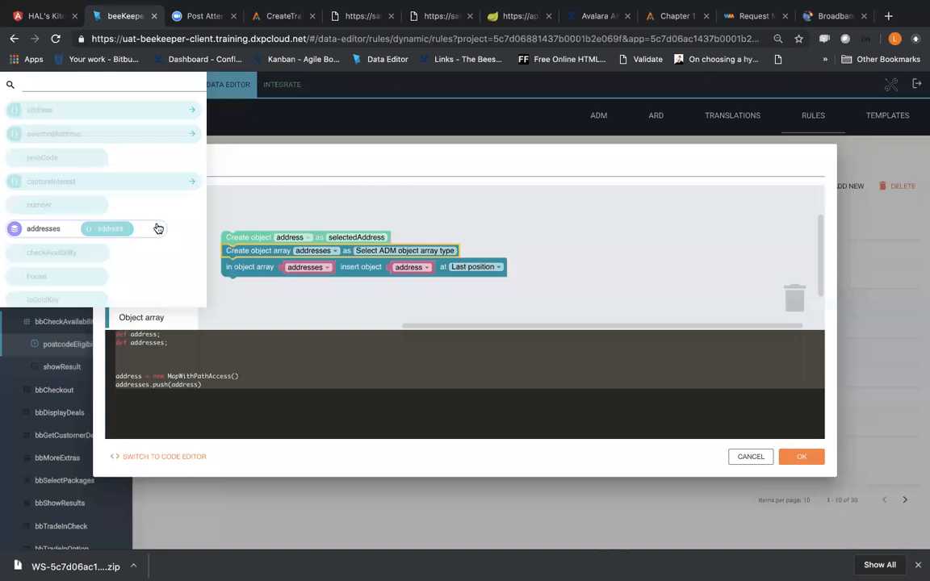
{"action": "left_click", "coordinate": [158, 229]}
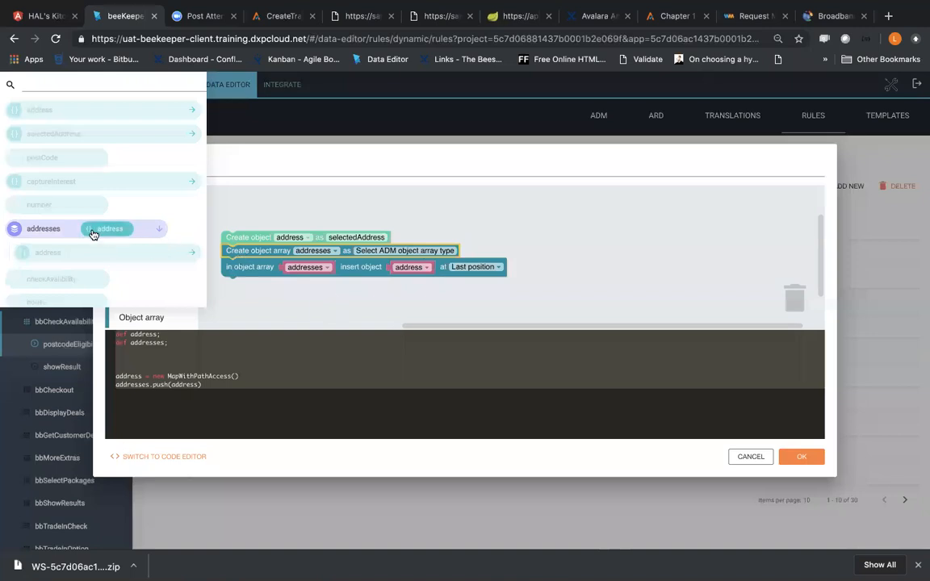
{"action": "left_click_drag", "start_coordinate": [56, 234], "coordinate": [394, 257]}
{"action": "left_click", "coordinate": [461, 246]}
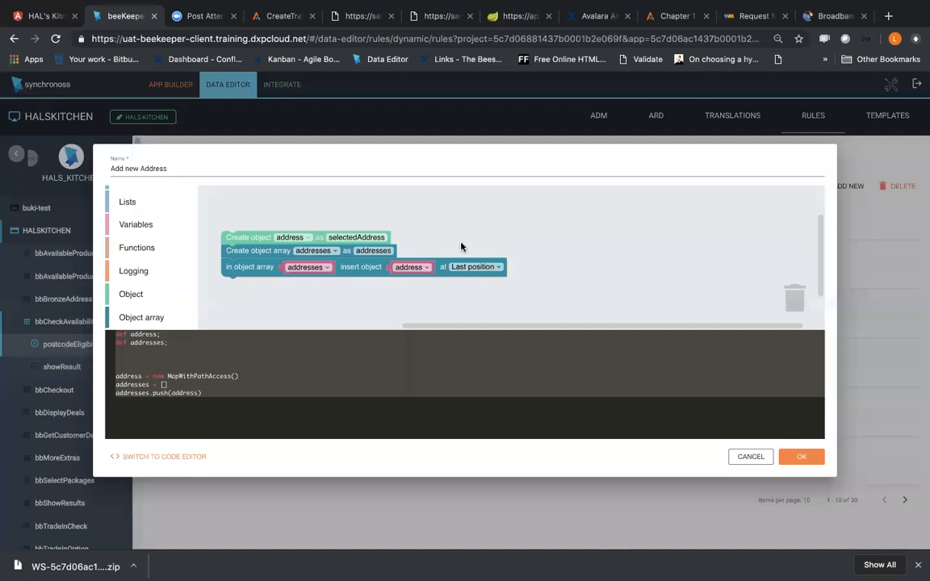
{"action": "left_click", "coordinate": [801, 458]}
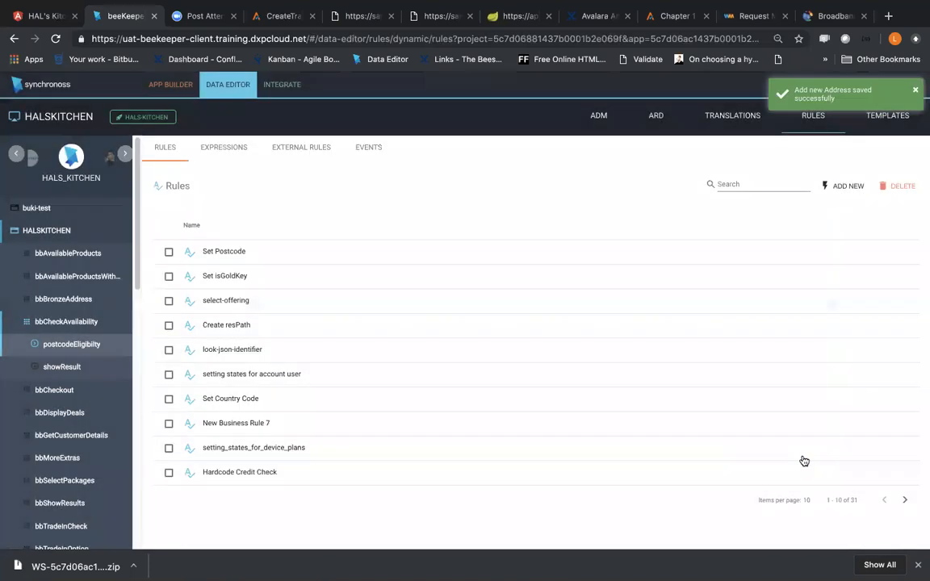
Step: In the App Builder, add the selectedAddress object to the data profile of postcodeEligibilty and save the resource
{"action": "left_click", "coordinate": [170, 84]}
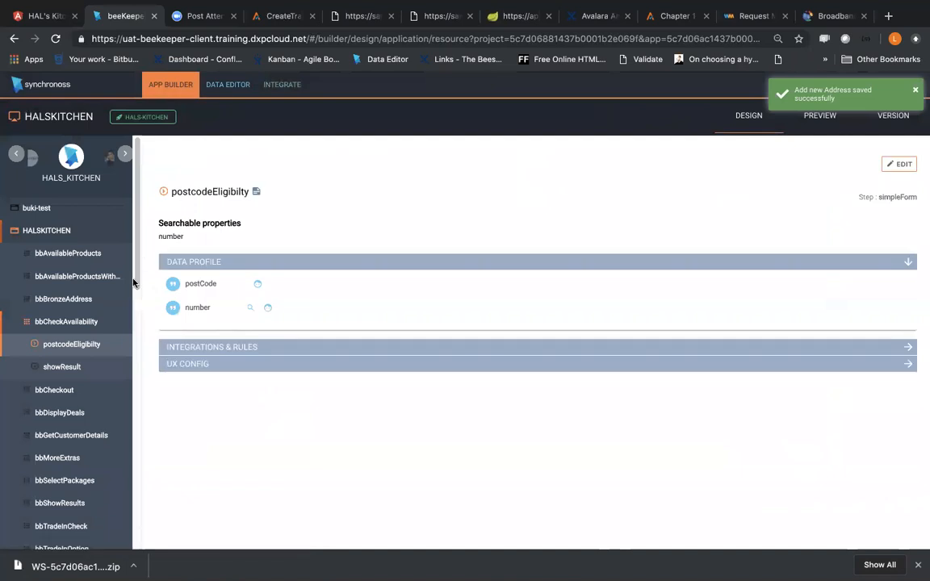
{"action": "left_click", "coordinate": [242, 348]}
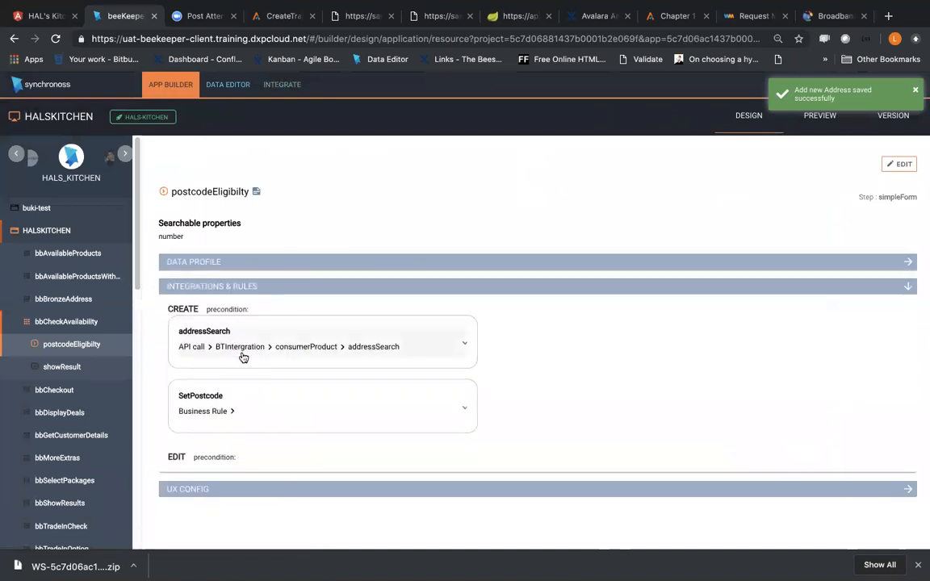
{"action": "left_click", "coordinate": [236, 284]}
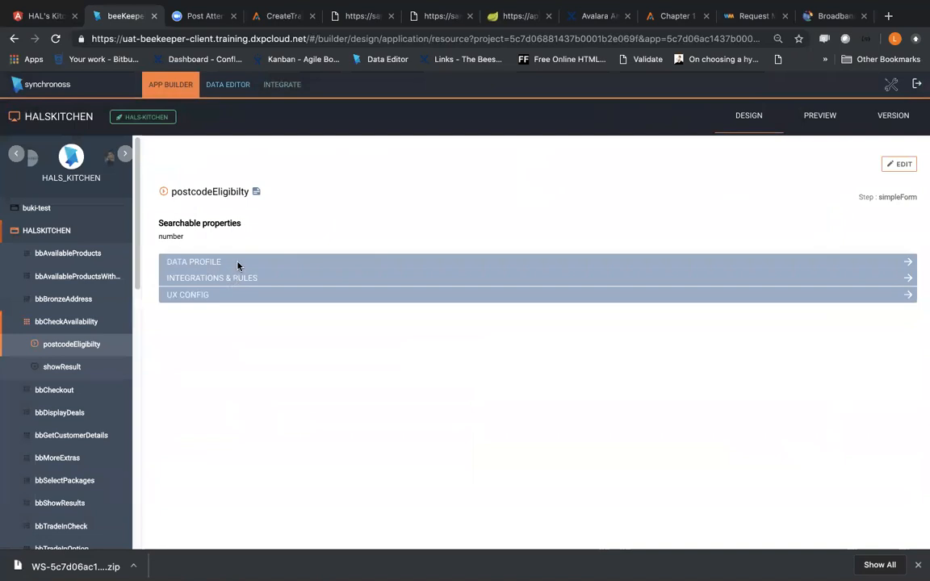
{"action": "left_click", "coordinate": [237, 266]}
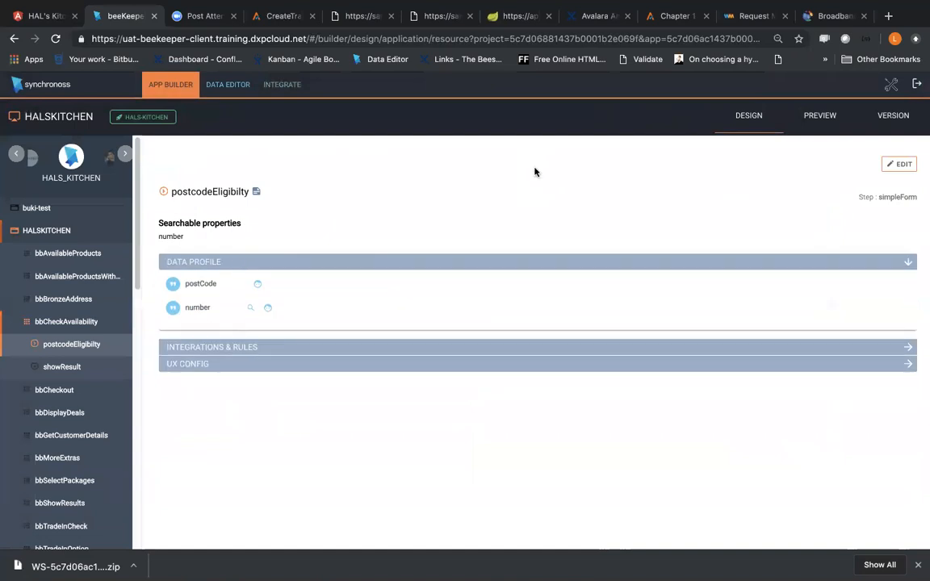
{"action": "left_click", "coordinate": [902, 164]}
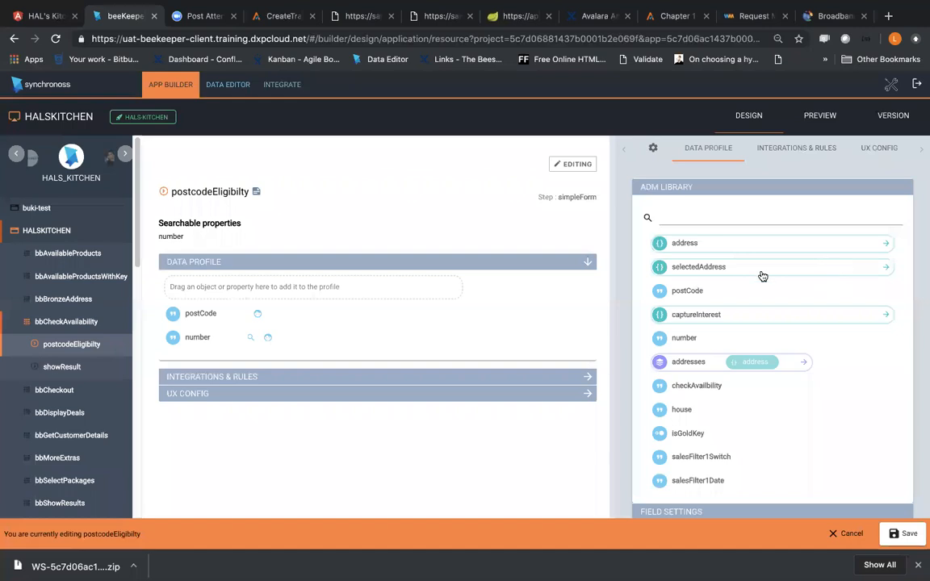
{"action": "left_click_drag", "start_coordinate": [838, 268], "coordinate": [388, 286]}
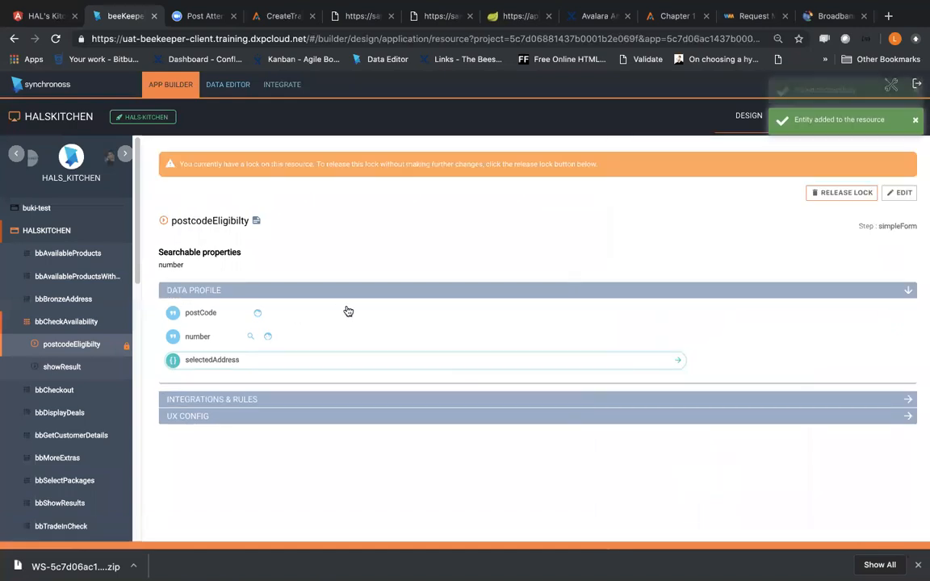
Step: Edit postcodeEligibilty's integrations and rules and add a new service to its Create section
{"action": "left_click", "coordinate": [905, 399]}
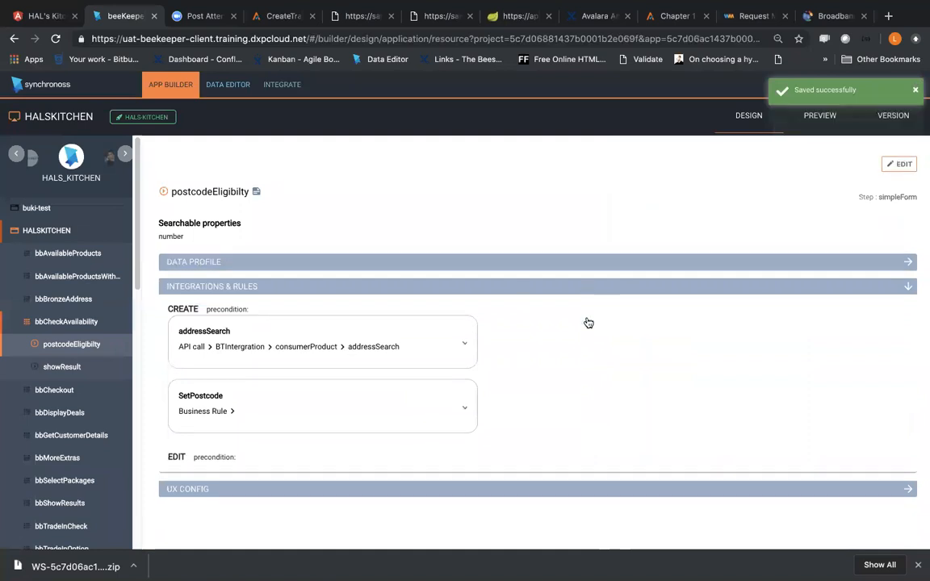
{"action": "left_click", "coordinate": [892, 166]}
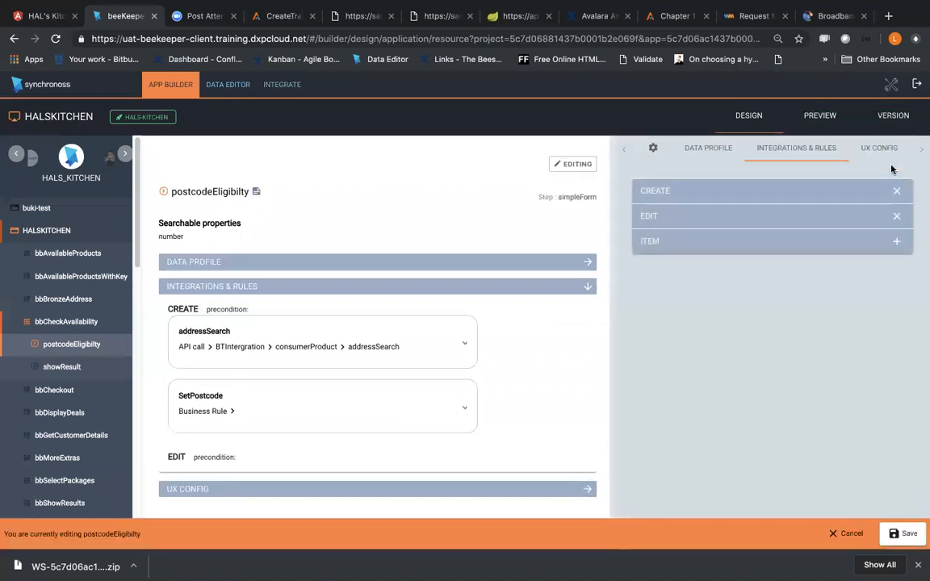
{"action": "mouse_move", "coordinate": [465, 5]}
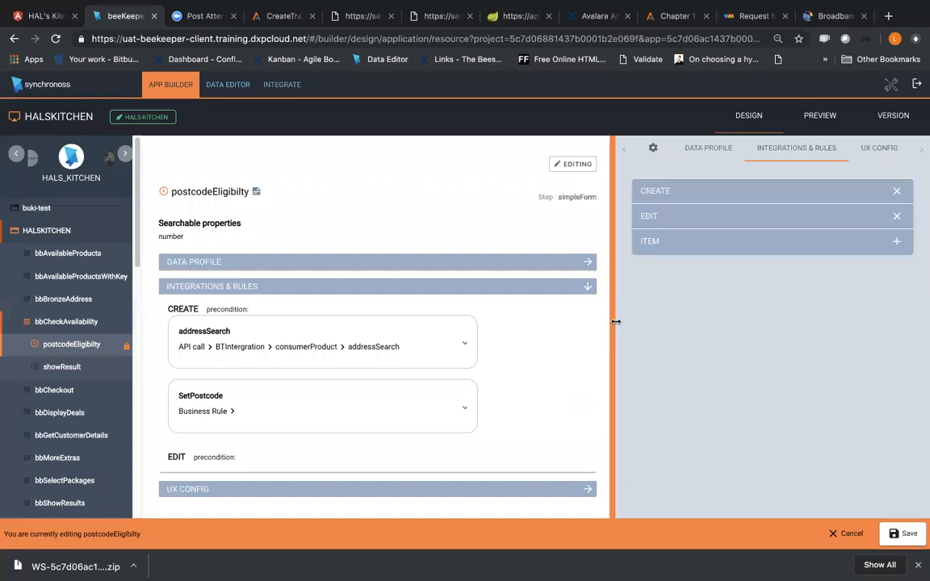
{"action": "left_click", "coordinate": [683, 194]}
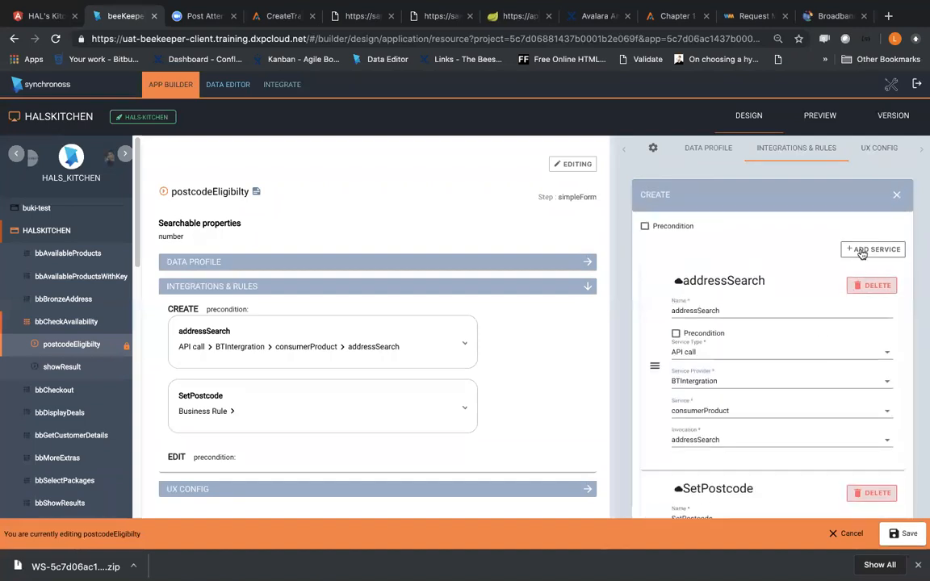
{"action": "left_click", "coordinate": [862, 253]}
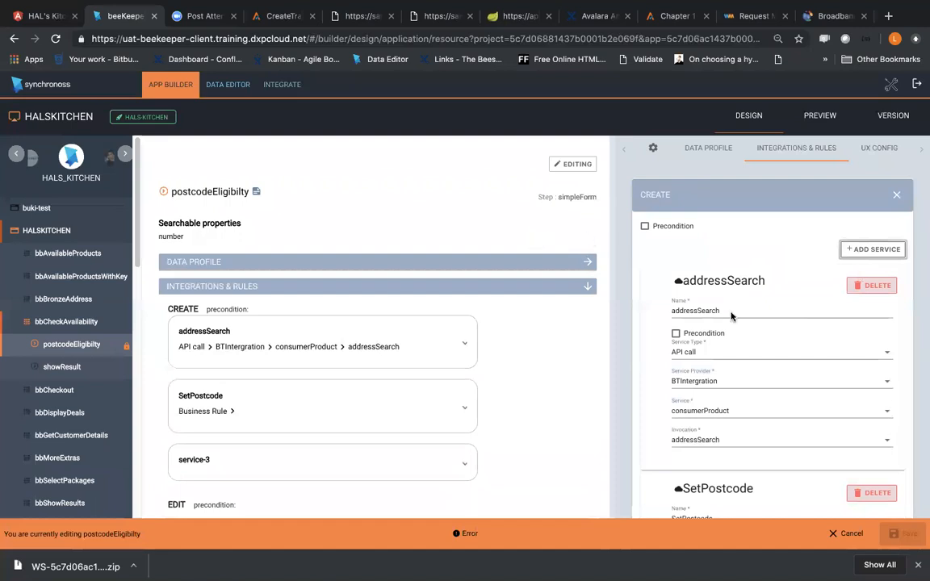
Step: Rename the newly added service in the Create section to InsertAddress
{"action": "scroll", "coordinate": [731, 311], "scroll_direction": "down", "scroll_amount": 4}
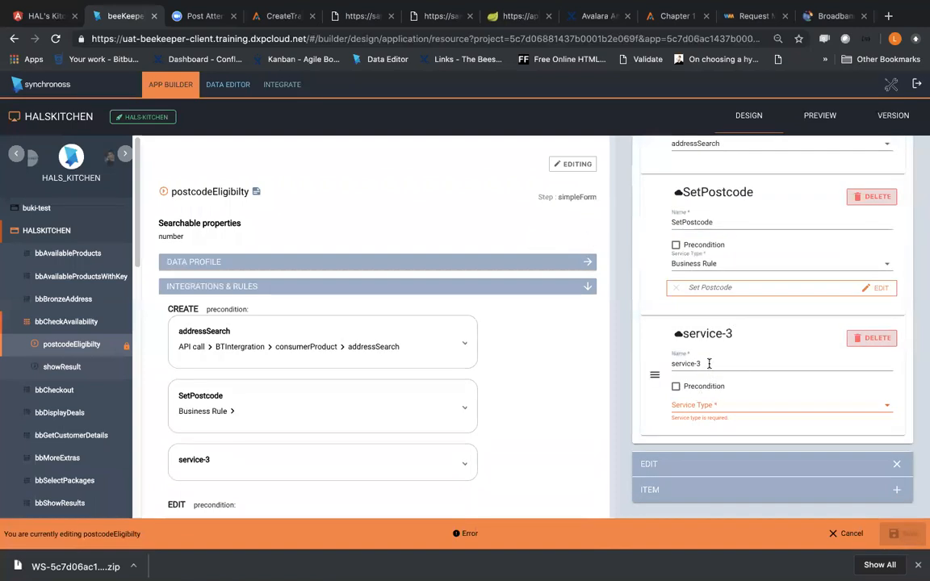
{"action": "left_click", "coordinate": [656, 363]}
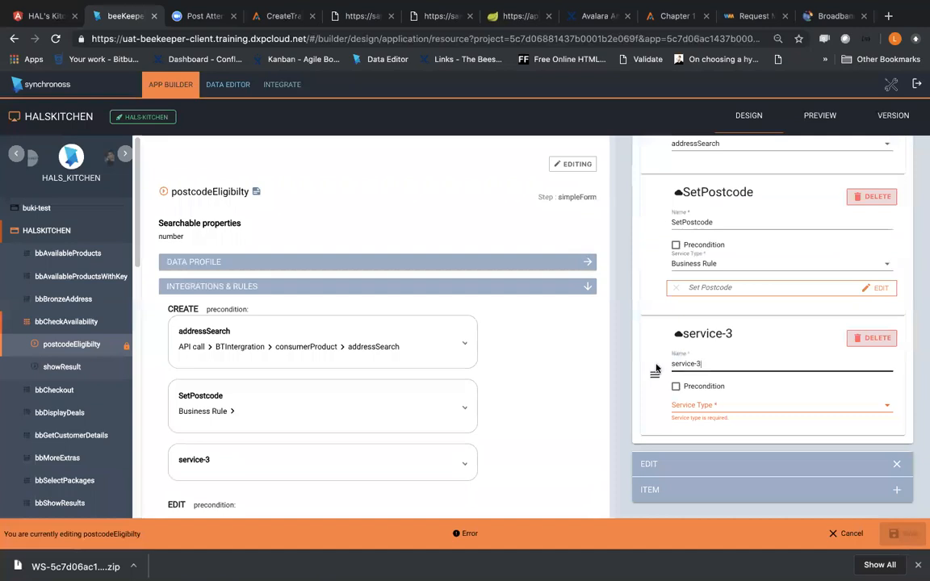
{"action": "key", "text": "ctrl+a"}
{"action": "type", "text": "Inte"}
{"action": "type", "text": "r"}
{"action": "key", "text": "BackSpace"}
{"action": "key", "text": "BackSpace"}
{"action": "key", "text": "BackSpace"}
{"action": "type", "text": "sertAddes"}
{"action": "key", "text": "BackSpace"}
{"action": "key", "text": "BackSpace"}
{"action": "type", "text": "ress"}
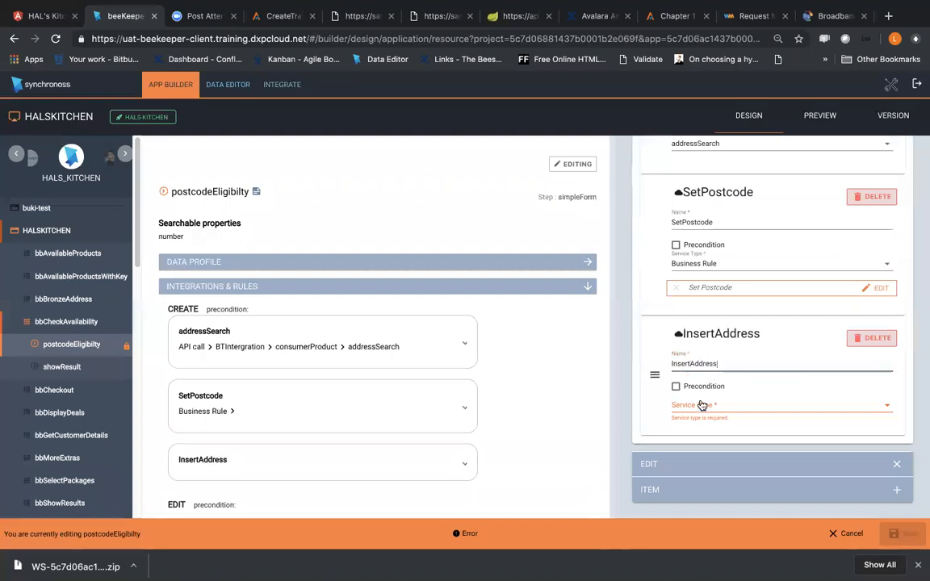
Step: Make InsertAddress a Business Rule service that uses the existing Add new Address rule, and save postcodeEligibilty
{"action": "left_click", "coordinate": [701, 405]}
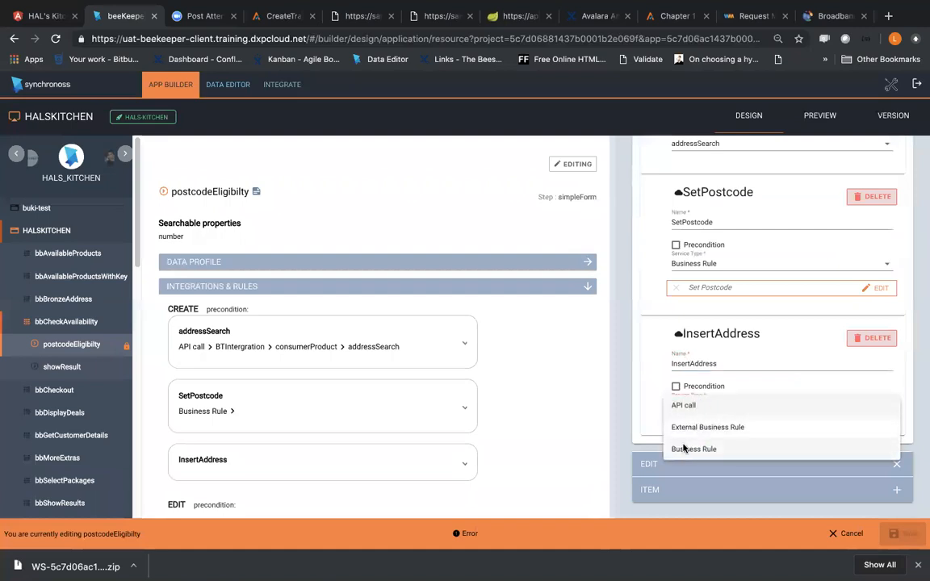
{"action": "left_click", "coordinate": [677, 449]}
{"action": "left_click", "coordinate": [700, 433]}
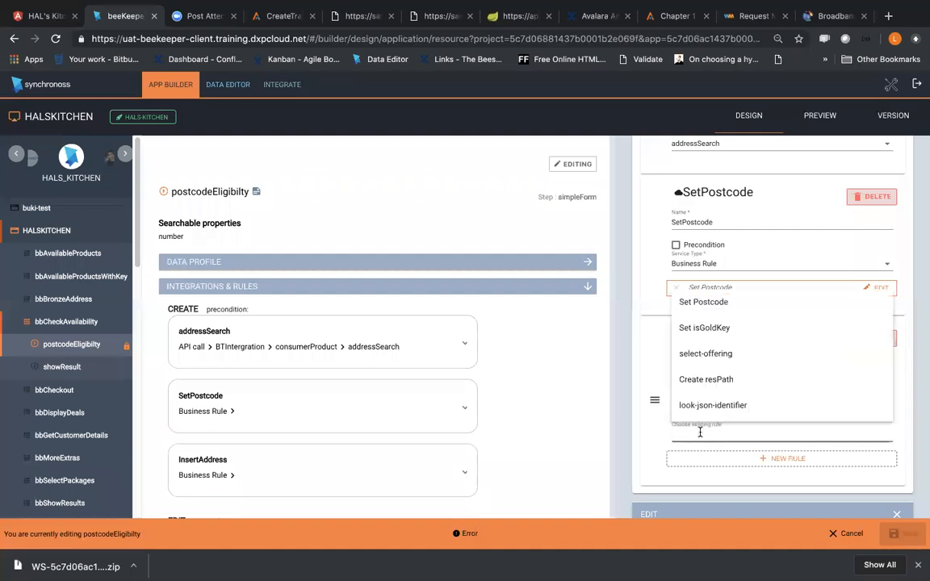
{"action": "scroll", "coordinate": [716, 395], "scroll_direction": "down", "scroll_amount": 10}
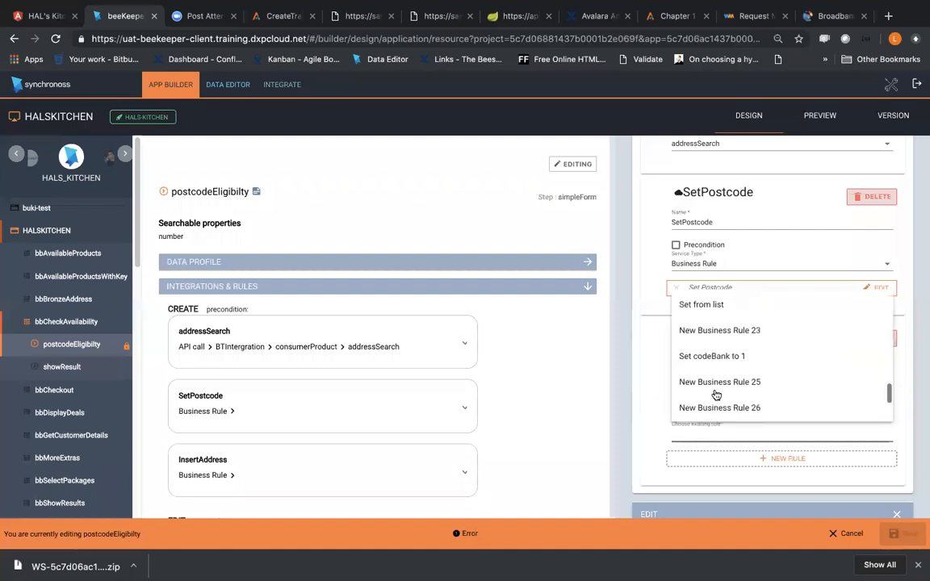
{"action": "left_click", "coordinate": [710, 409]}
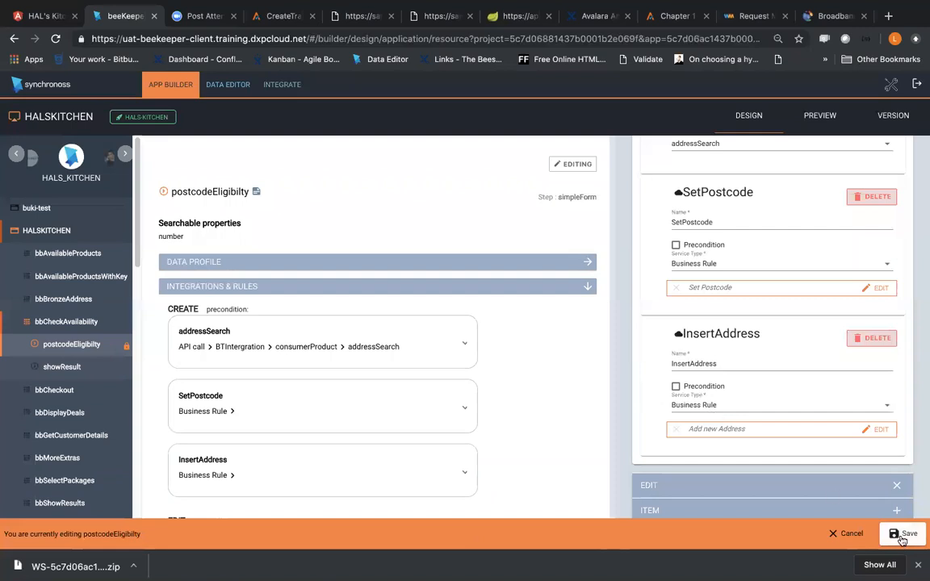
{"action": "left_click", "coordinate": [904, 534]}
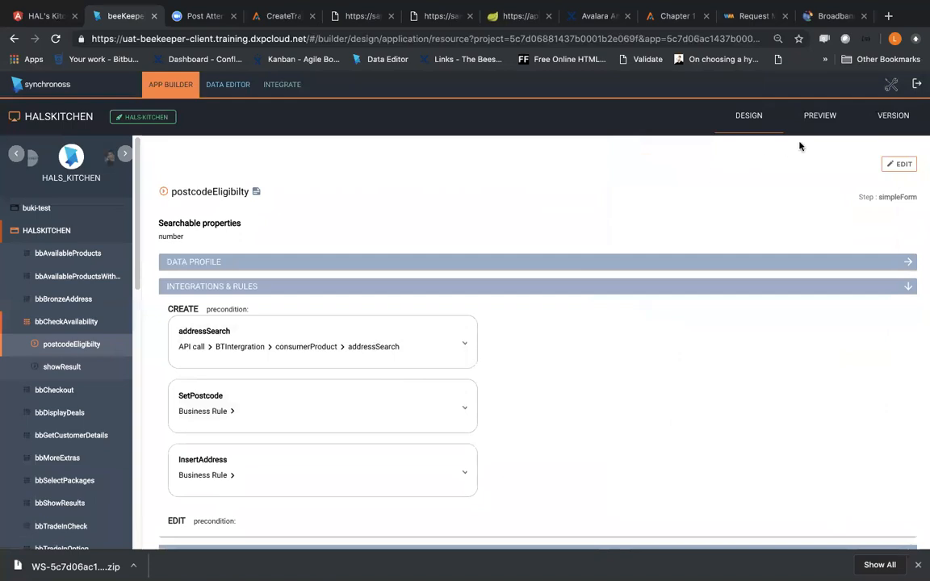
Step: Preview the application and open the postcodeEligibilty form with its selectedAddress fields
{"action": "left_click", "coordinate": [823, 123]}
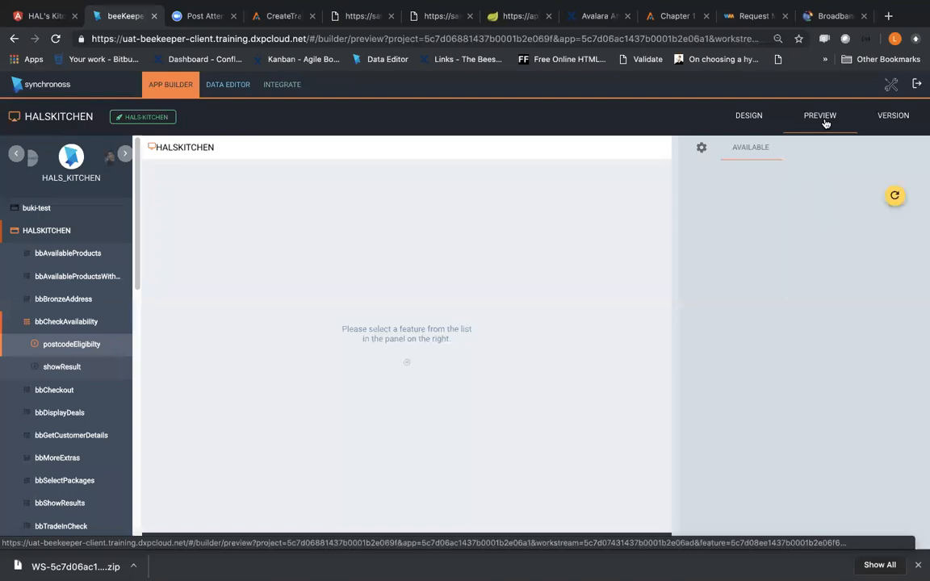
{"action": "left_click", "coordinate": [766, 360]}
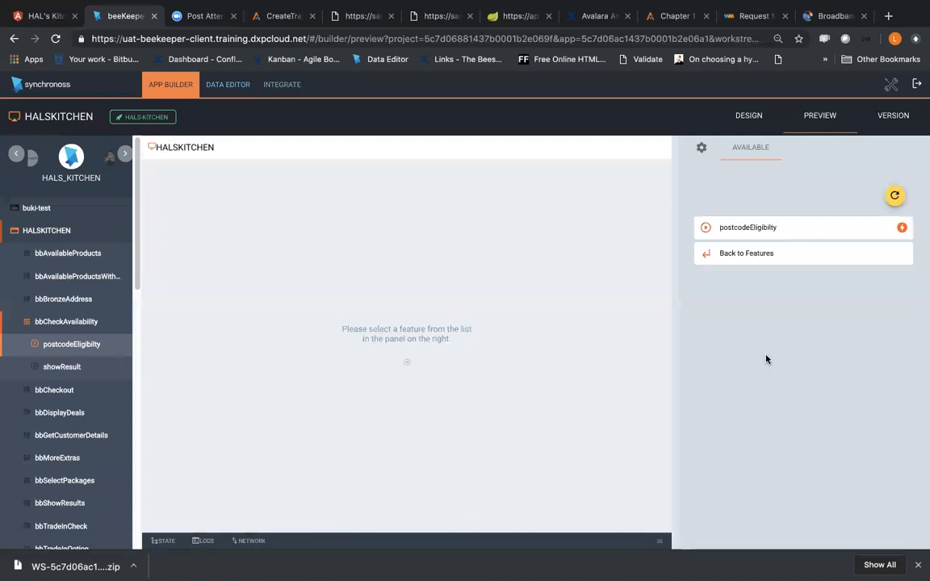
{"action": "left_click", "coordinate": [752, 230]}
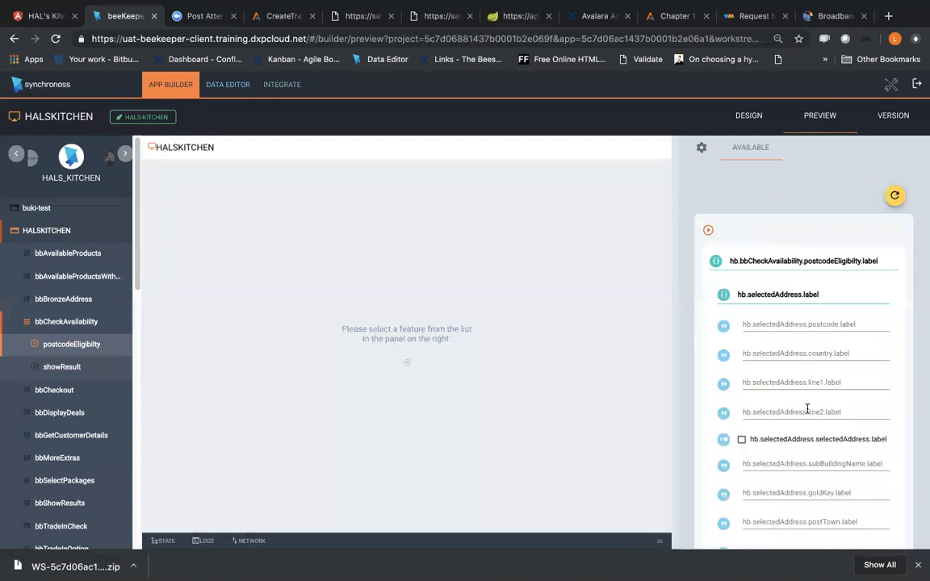
{"action": "scroll", "coordinate": [807, 411], "scroll_direction": "down", "scroll_amount": 4}
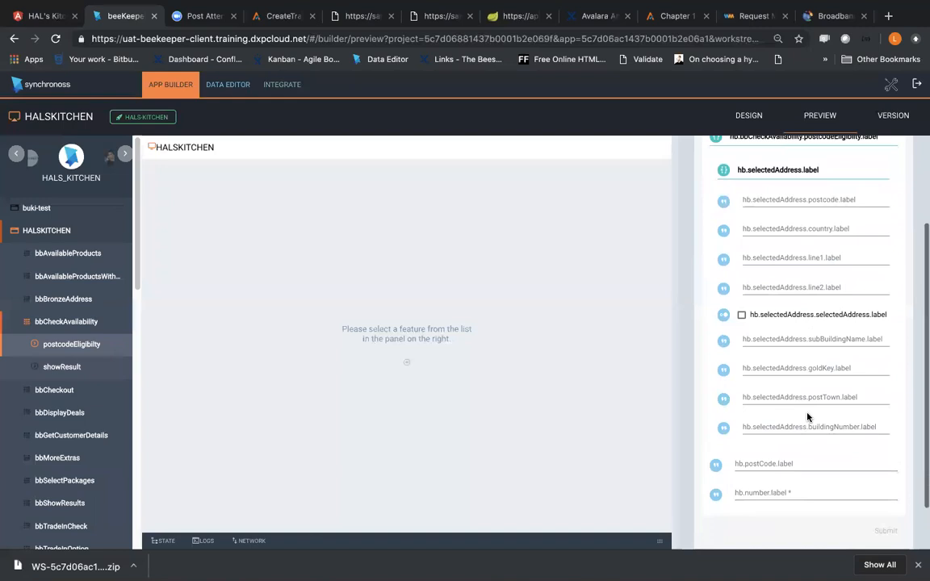
Step: Fill selectedAddress with test text: postcode daaddadada, and dadada for country, line1 and line2
{"action": "left_click", "coordinate": [760, 201]}
{"action": "type", "text": "daaddada"}
{"action": "left_click", "coordinate": [772, 228]}
{"action": "type", "text": "dada"}
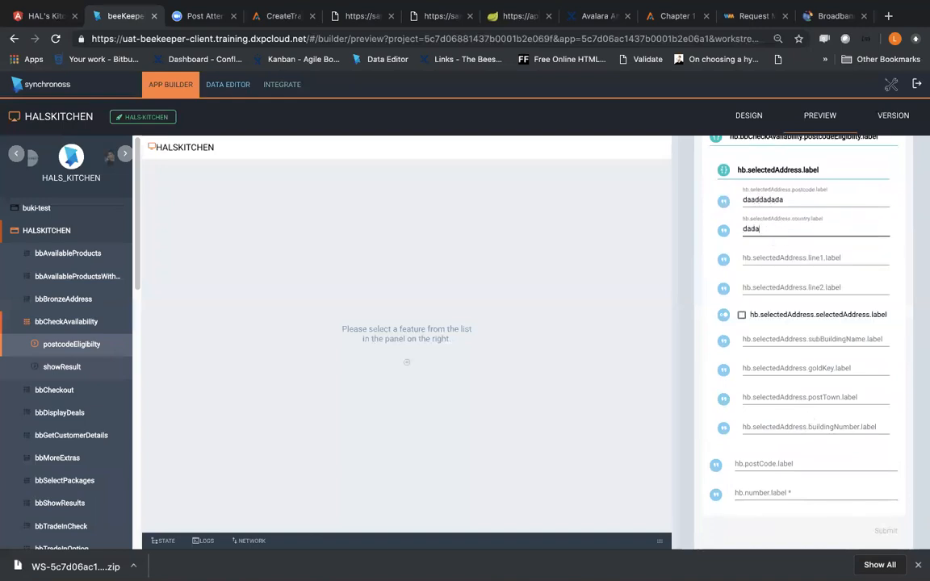
{"action": "left_click", "coordinate": [788, 257]}
{"action": "type", "text": "dadada"}
{"action": "left_click", "coordinate": [778, 287]}
{"action": "type", "text": "dadada"}
Step: Enable the selectedAddress option and enter dadada for subBuildingName and postTown, and dada for goldKey and buildingNumber
{"action": "left_click", "coordinate": [742, 315]}
{"action": "left_click", "coordinate": [781, 339]}
{"action": "type", "text": "dadada"}
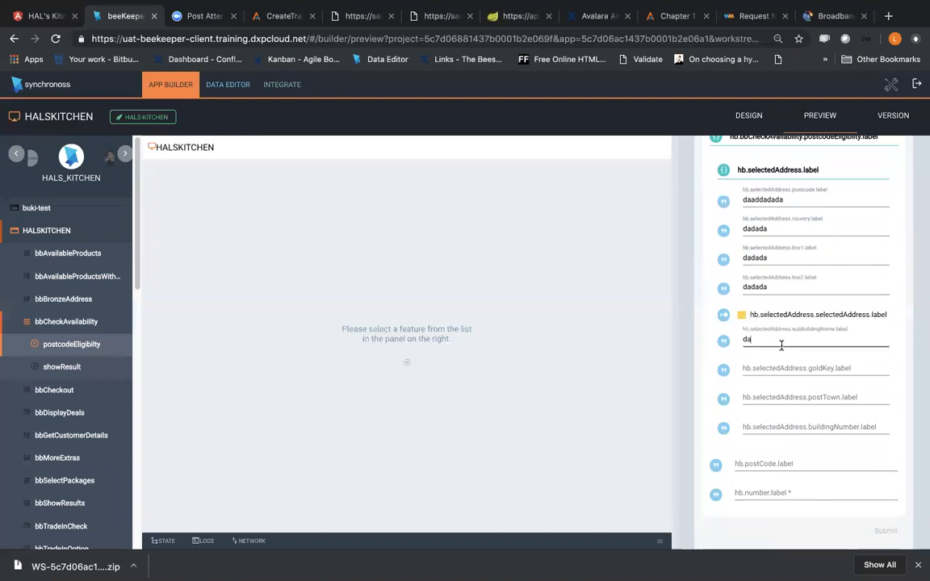
{"action": "left_click", "coordinate": [785, 370]}
{"action": "type", "text": "dada"}
{"action": "left_click", "coordinate": [789, 394]}
{"action": "type", "text": "dadada"}
{"action": "left_click", "coordinate": [793, 424]}
{"action": "type", "text": "dada"}
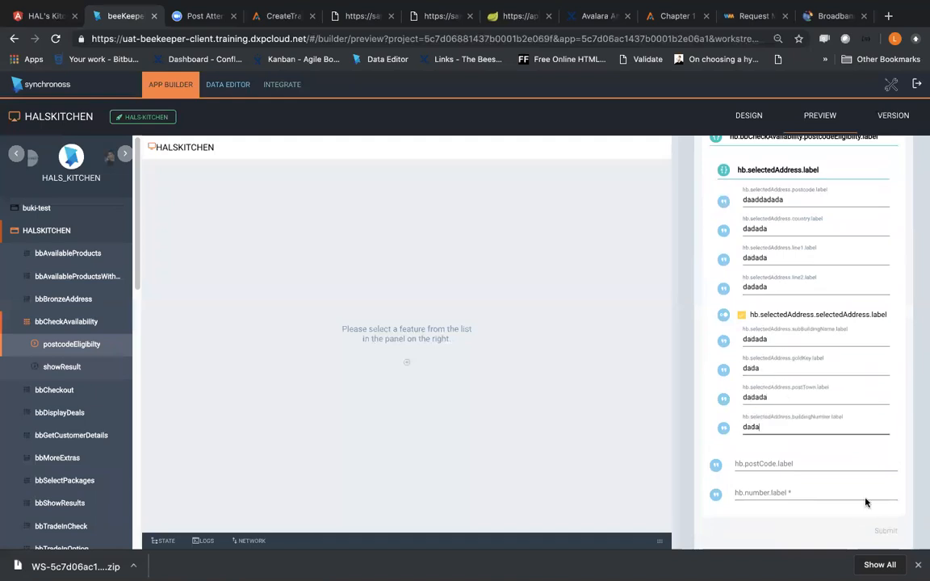
Step: Enter the postcode and phone number in the form's separate postCode and number fields, and submit the form
{"action": "scroll", "coordinate": [858, 480], "scroll_direction": "up", "scroll_amount": 2}
{"action": "scroll", "coordinate": [858, 478], "scroll_direction": "down", "scroll_amount": 3}
{"action": "left_click", "coordinate": [772, 454]}
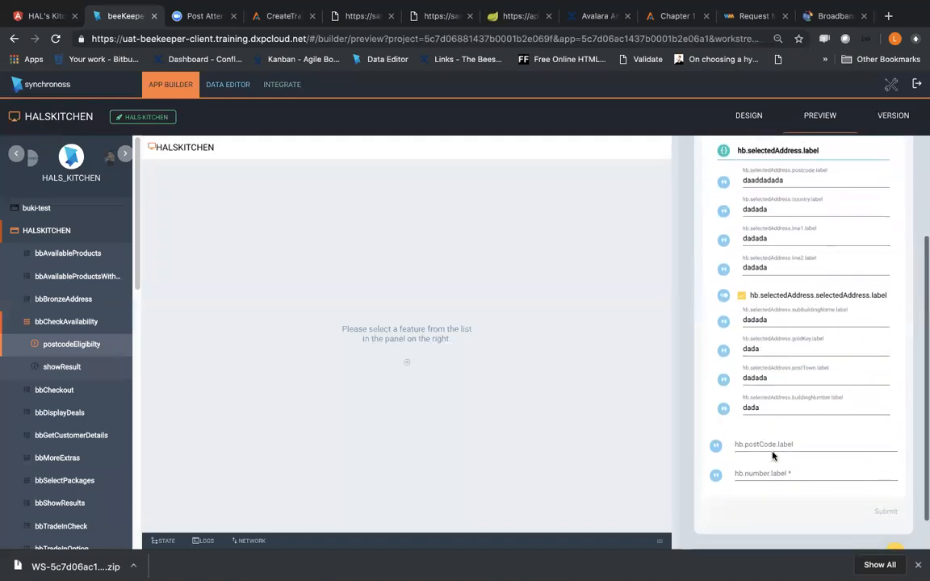
{"action": "left_click", "coordinate": [771, 446]}
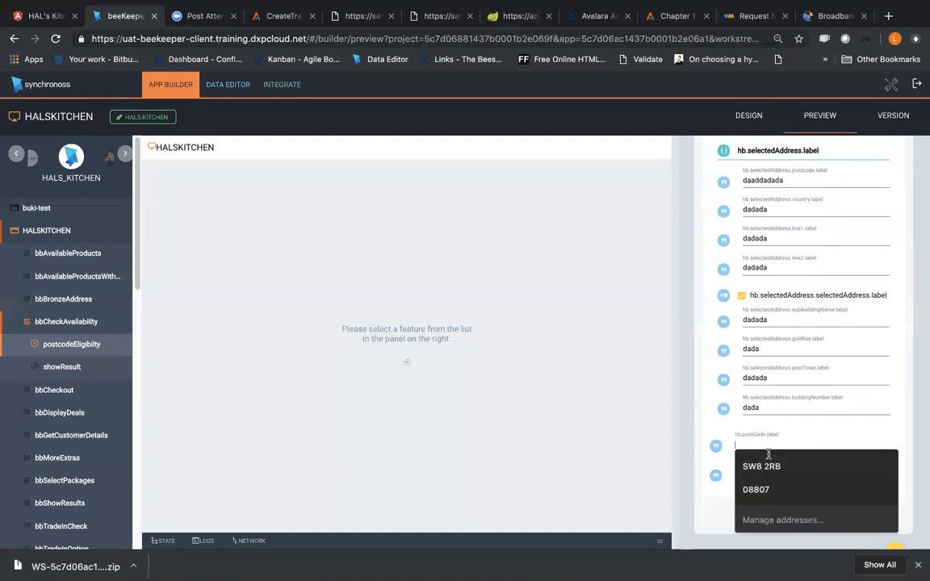
{"action": "type", "text": "W5"}
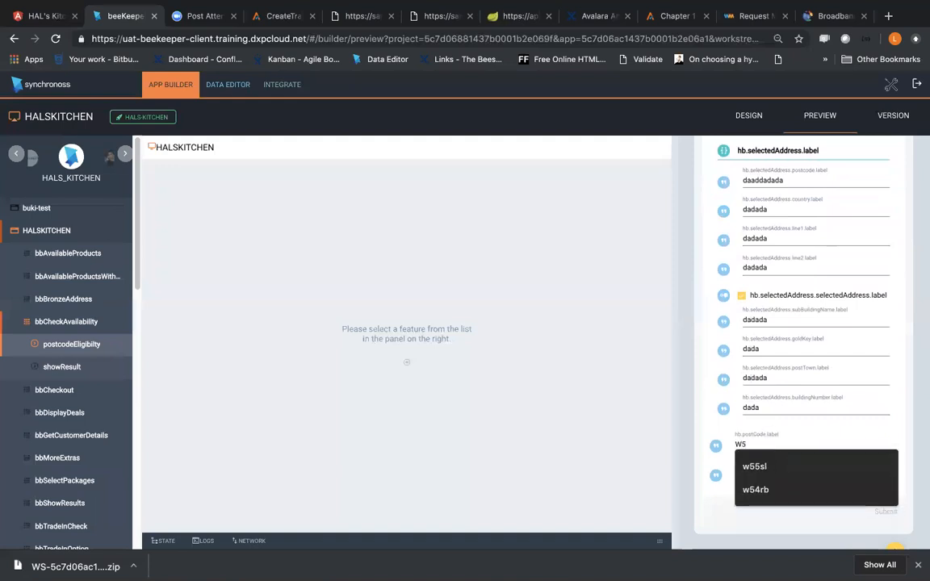
{"action": "type", "text": "5sl"}
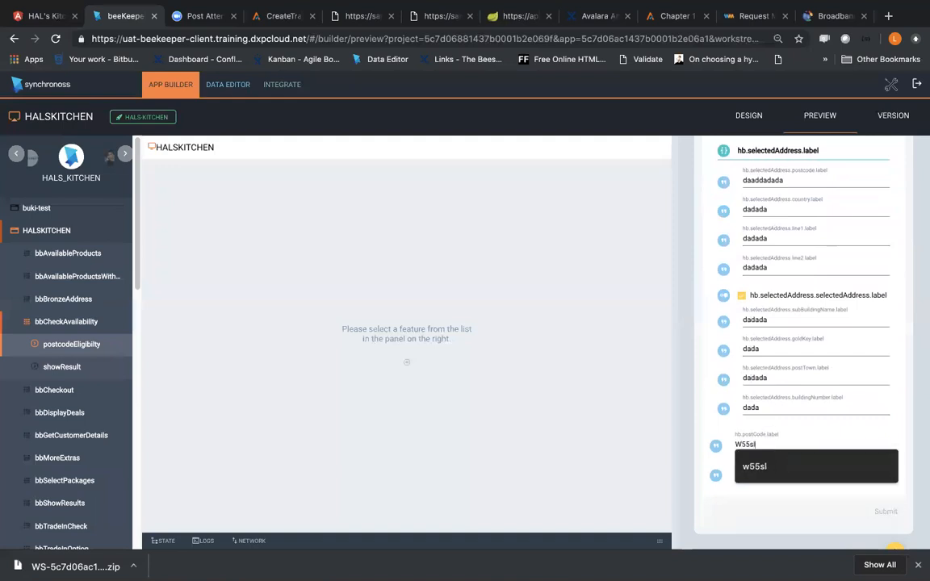
{"action": "left_click", "coordinate": [735, 491]}
{"action": "left_click", "coordinate": [753, 475]}
{"action": "left_click", "coordinate": [778, 343]}
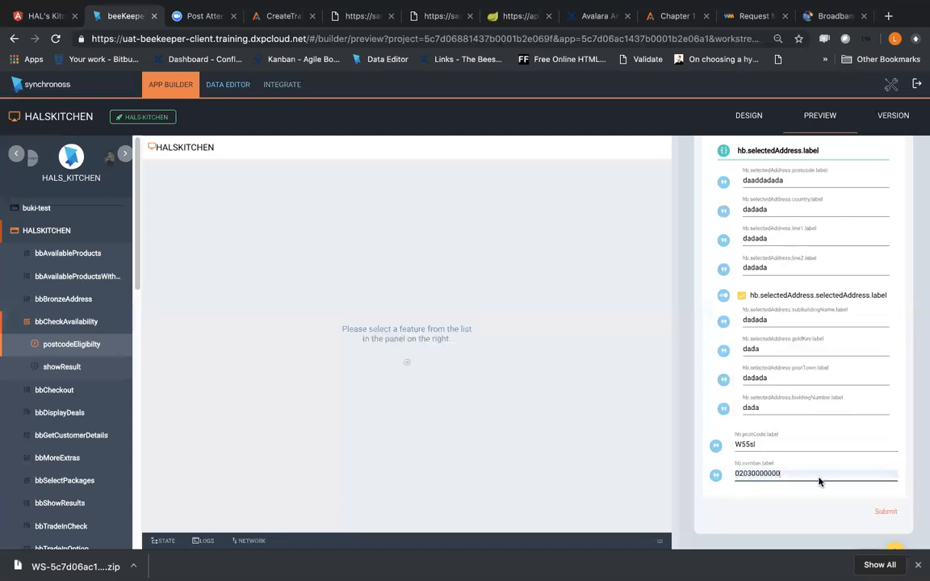
{"action": "left_click", "coordinate": [885, 513]}
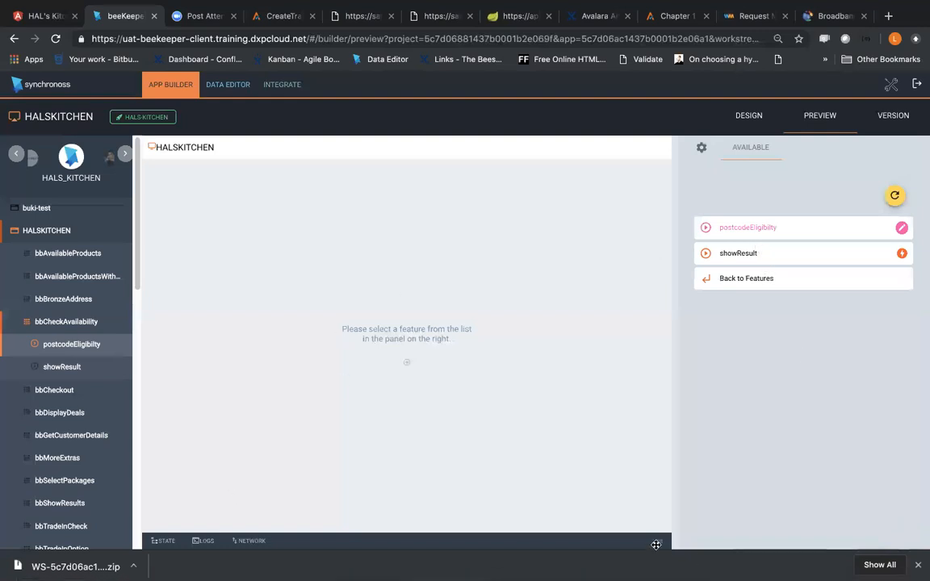
Step: Expand and enlarge the preview's State log, and reopen postcodeEligibilty to review the submitted address values
{"action": "left_click", "coordinate": [657, 545]}
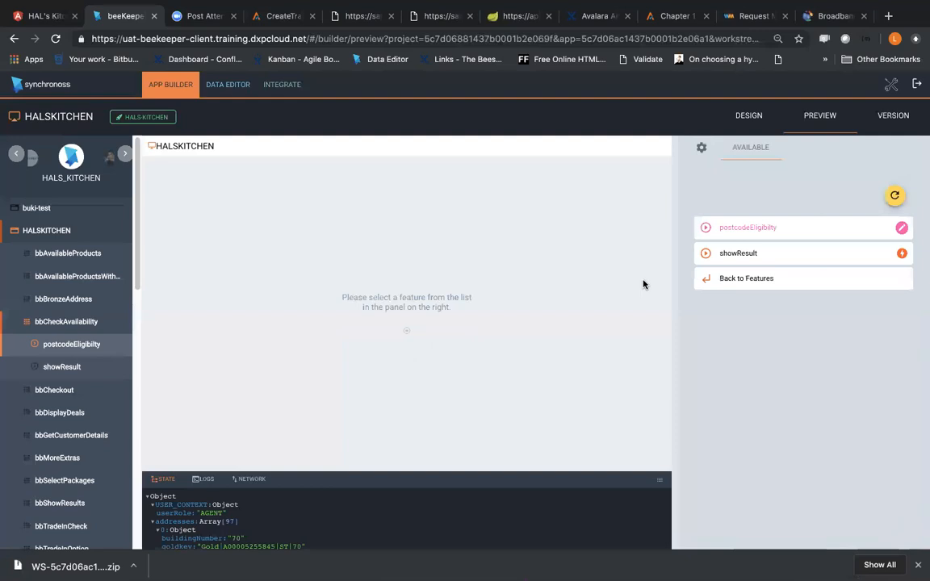
{"action": "left_click_drag", "start_coordinate": [658, 473], "coordinate": [669, 357]}
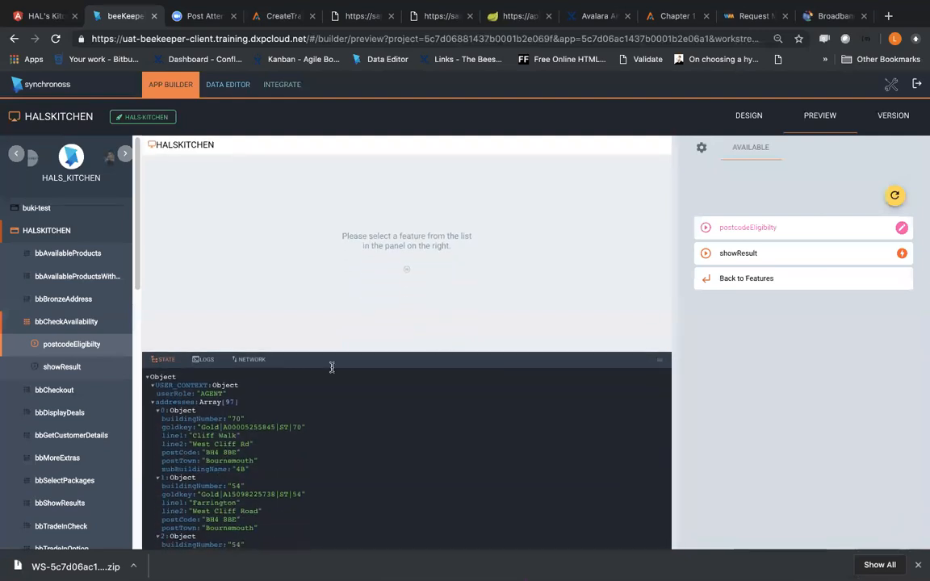
{"action": "left_click", "coordinate": [764, 235]}
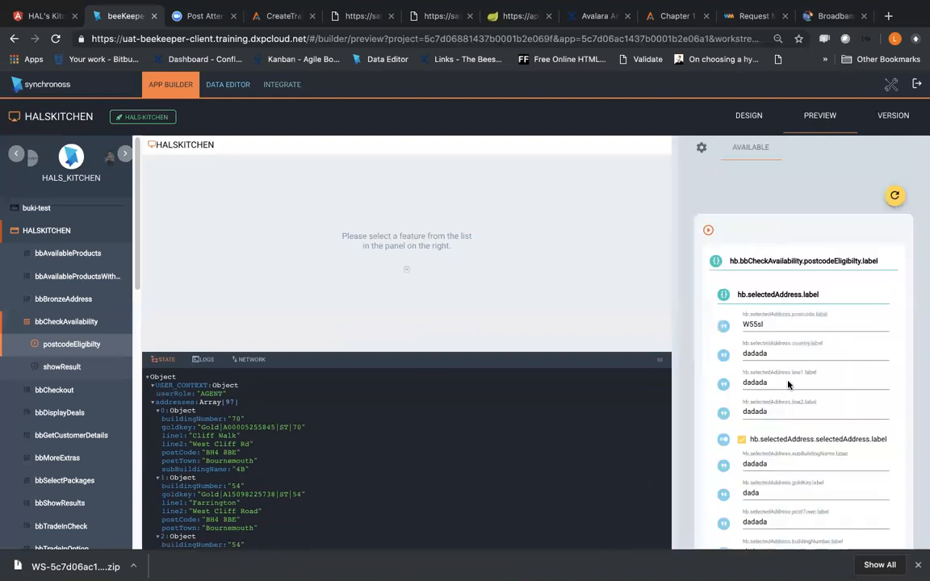
{"action": "scroll", "coordinate": [789, 385], "scroll_direction": "down", "scroll_amount": 3}
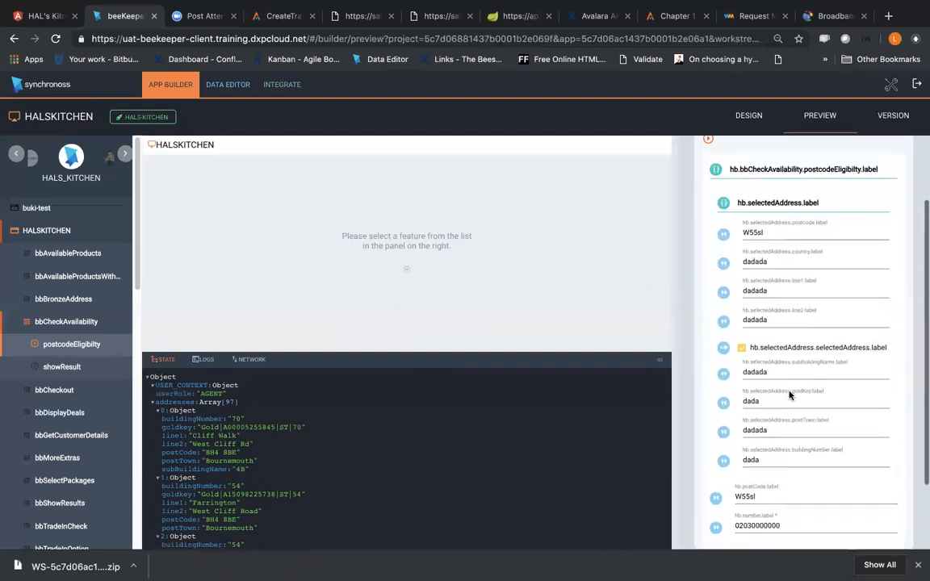
{"action": "scroll", "coordinate": [790, 286], "scroll_direction": "up", "scroll_amount": 3}
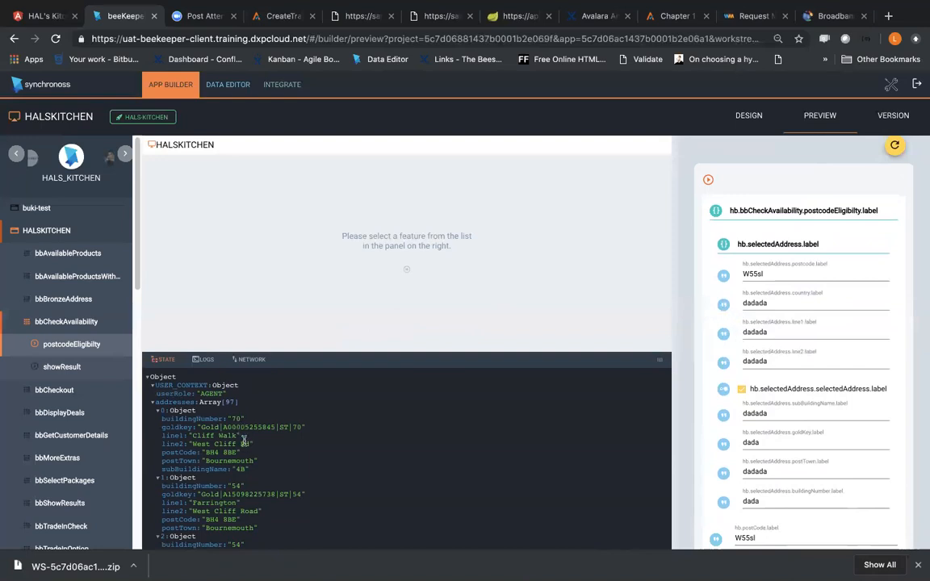
Step: Examine the addresses array and the selectedAddress object in the State log to check whether the submitted address was added
{"action": "left_click", "coordinate": [158, 412]}
{"action": "left_click", "coordinate": [155, 409]}
{"action": "scroll", "coordinate": [166, 420], "scroll_direction": "down", "scroll_amount": 6}
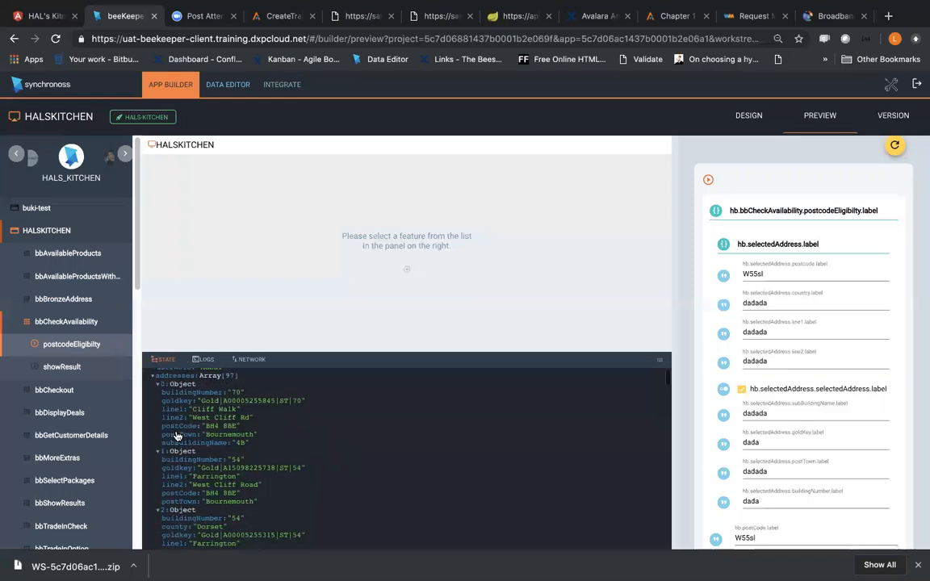
{"action": "scroll", "coordinate": [177, 436], "scroll_direction": "down", "scroll_amount": 20}
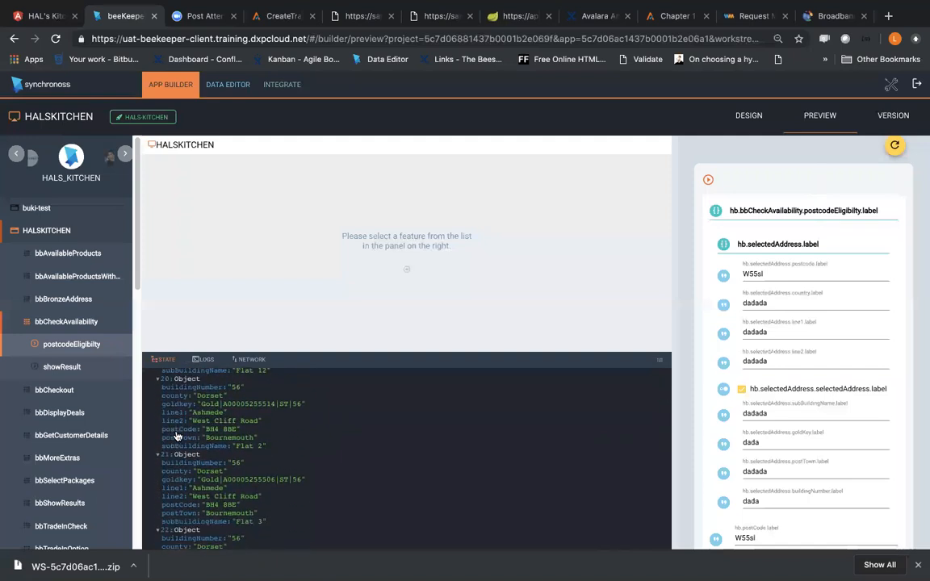
{"action": "scroll", "coordinate": [177, 436], "scroll_direction": "down", "scroll_amount": 20}
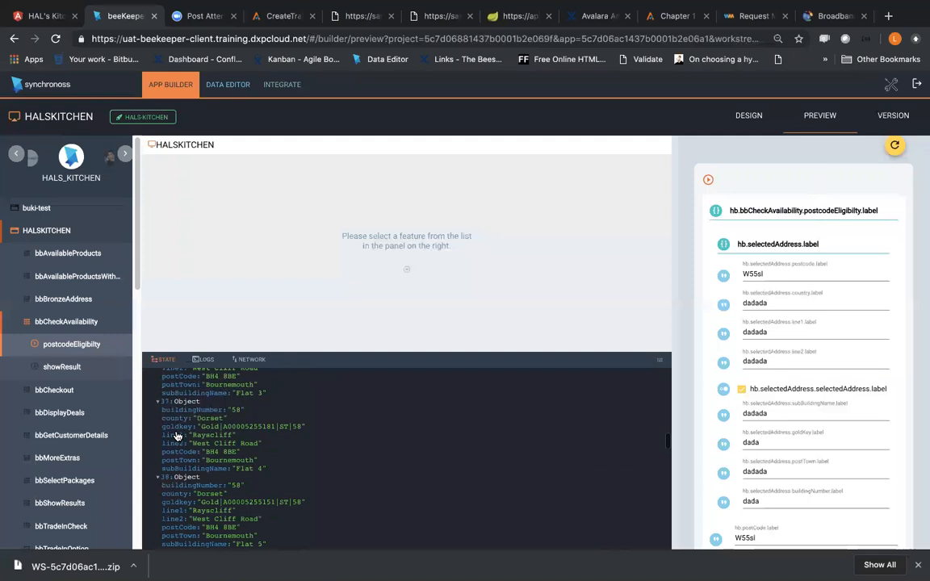
{"action": "scroll", "coordinate": [177, 436], "scroll_direction": "down", "scroll_amount": 20}
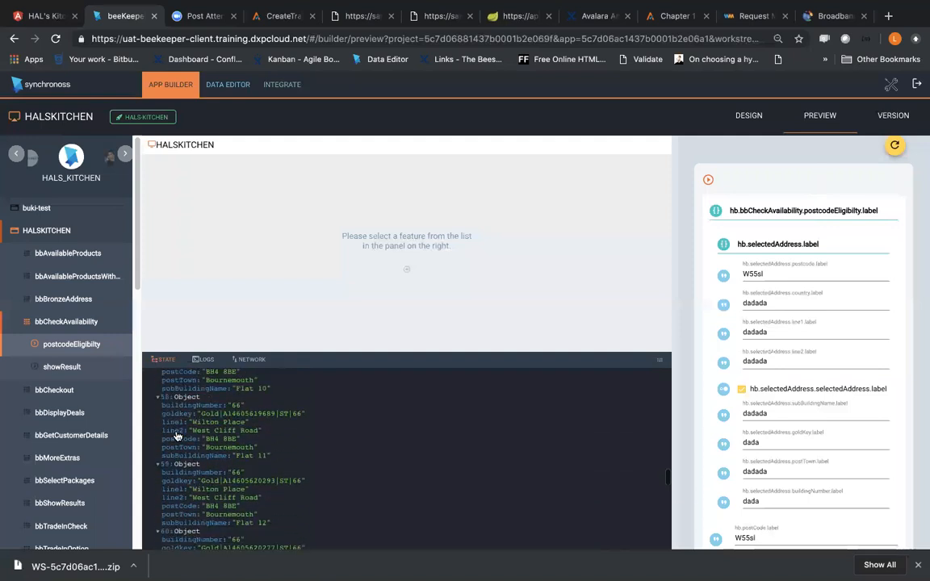
{"action": "scroll", "coordinate": [177, 436], "scroll_direction": "down", "scroll_amount": 20}
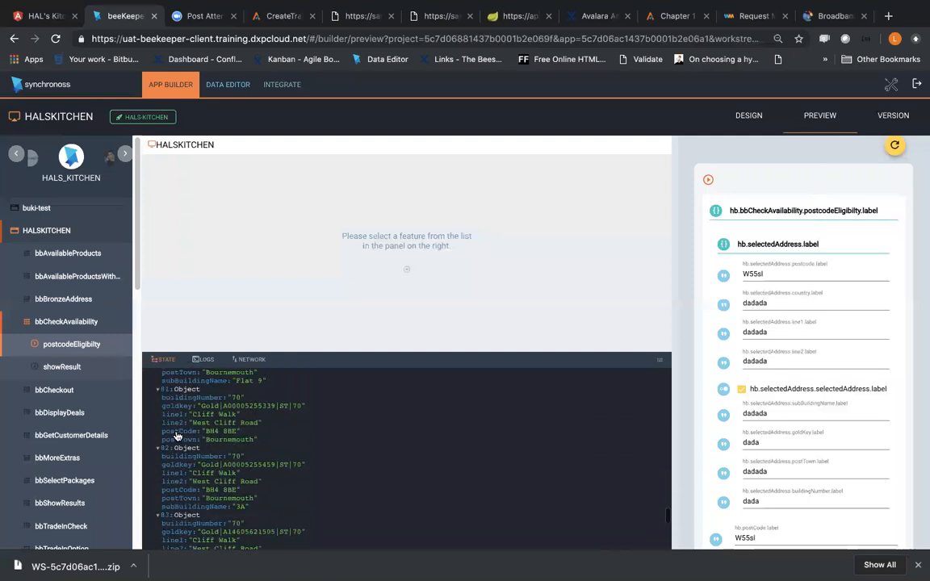
{"action": "scroll", "coordinate": [176, 436], "scroll_direction": "down", "scroll_amount": 10}
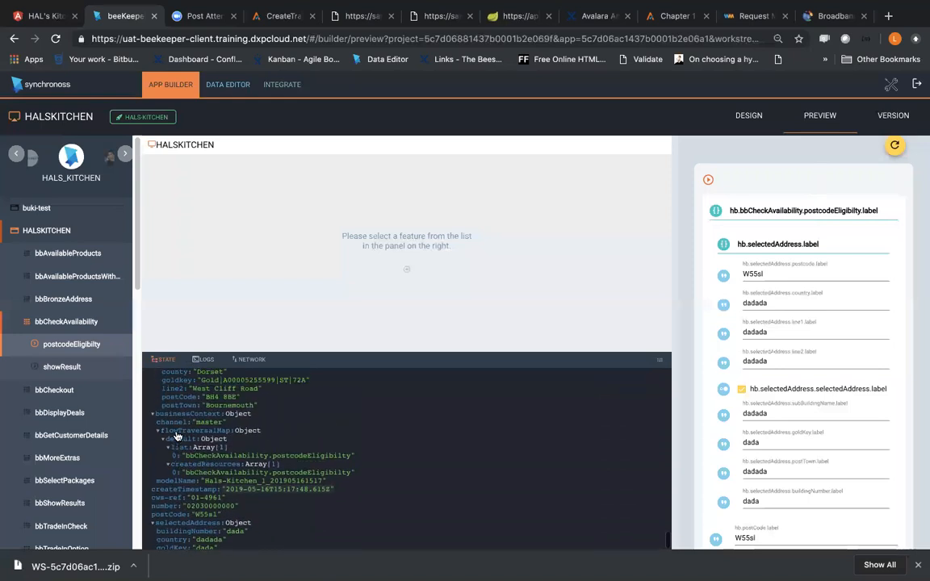
{"action": "scroll", "coordinate": [177, 436], "scroll_direction": "down", "scroll_amount": 2}
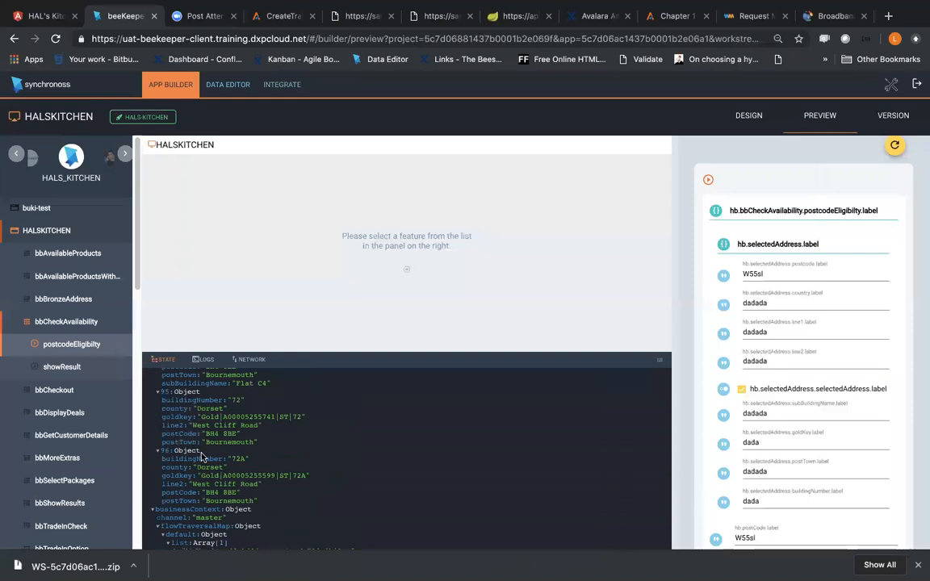
{"action": "scroll", "coordinate": [202, 453], "scroll_direction": "up", "scroll_amount": 20}
{"action": "scroll", "coordinate": [201, 454], "scroll_direction": "up", "scroll_amount": 20}
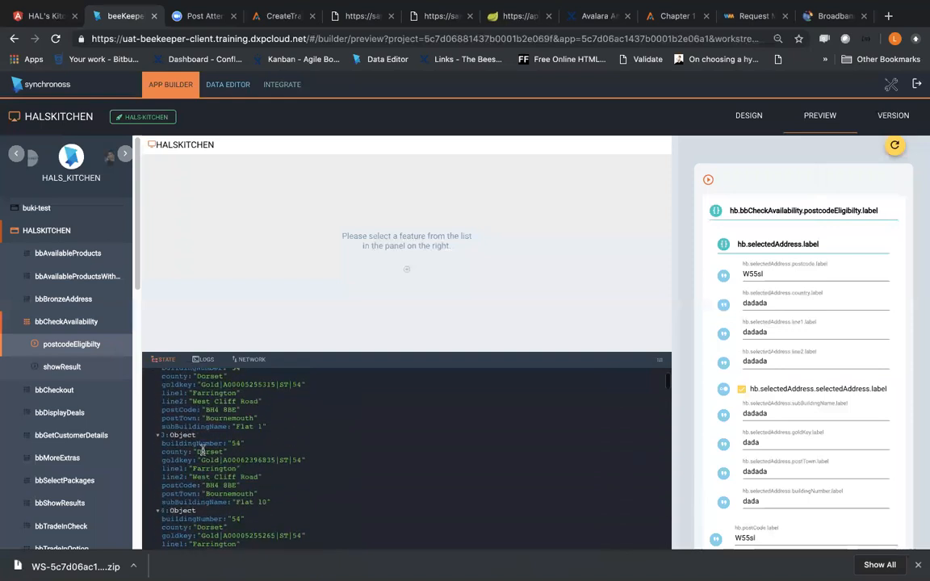
Step: Leave the preview for postcodeEligibilty's design and open the list of business rules in the Data Editor
{"action": "left_click", "coordinate": [87, 342]}
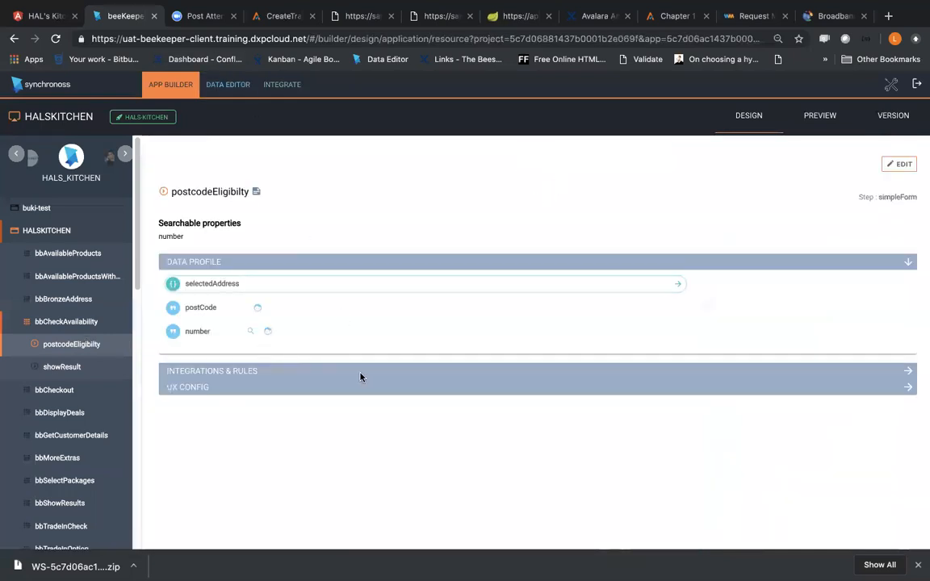
{"action": "left_click", "coordinate": [257, 87]}
{"action": "left_click", "coordinate": [229, 85]}
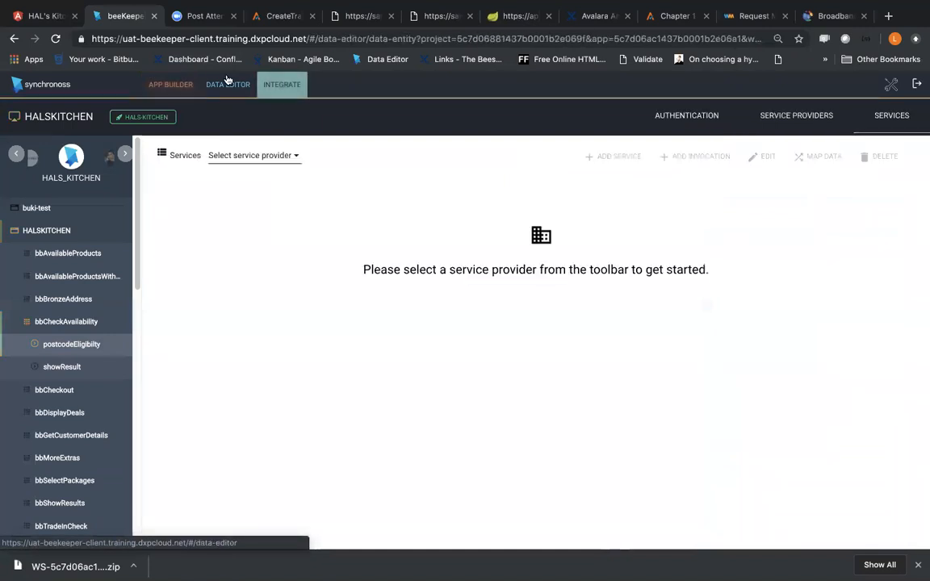
{"action": "left_click", "coordinate": [810, 116]}
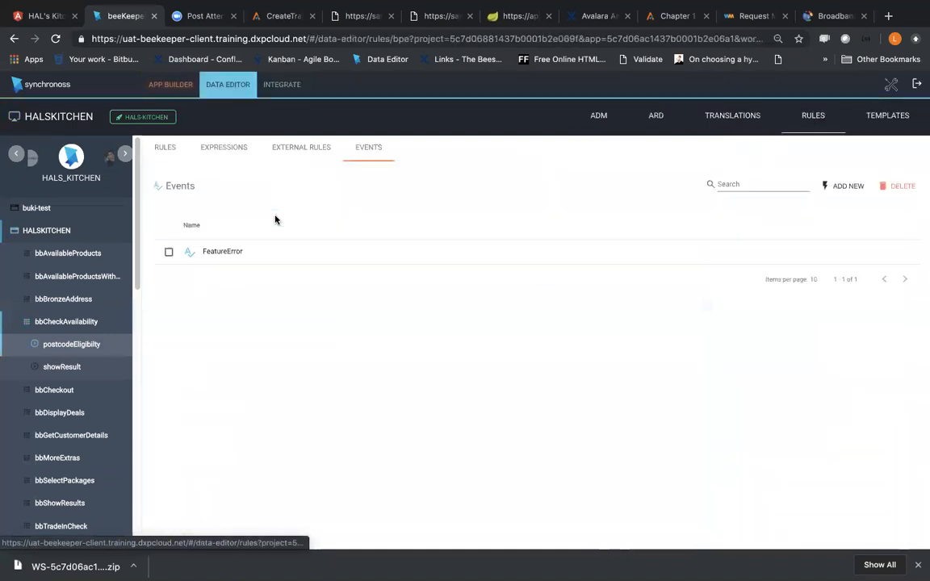
{"action": "left_click", "coordinate": [166, 150]}
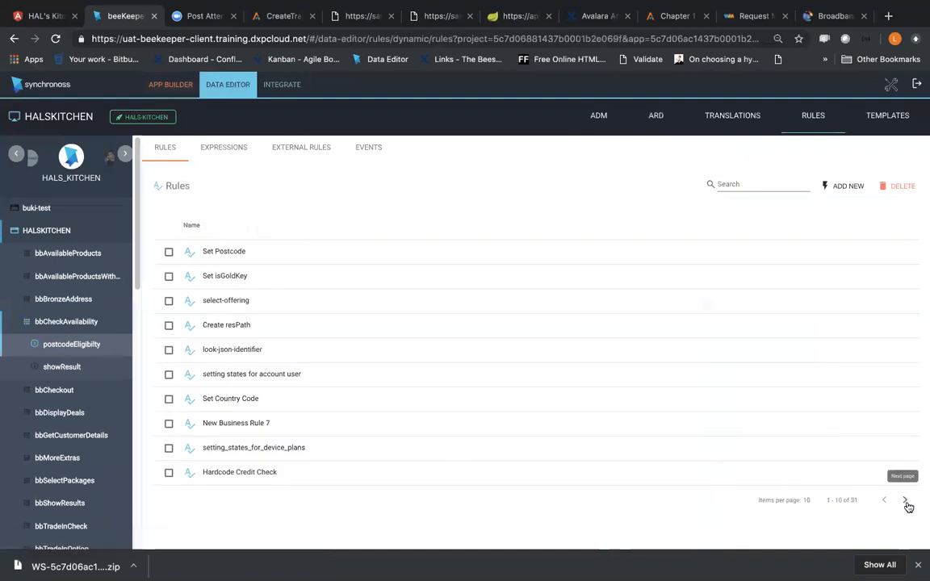
Step: Search the business rules for "add" and open the Add new Address rule for editing
{"action": "left_click", "coordinate": [756, 184]}
{"action": "type", "text": "add"}
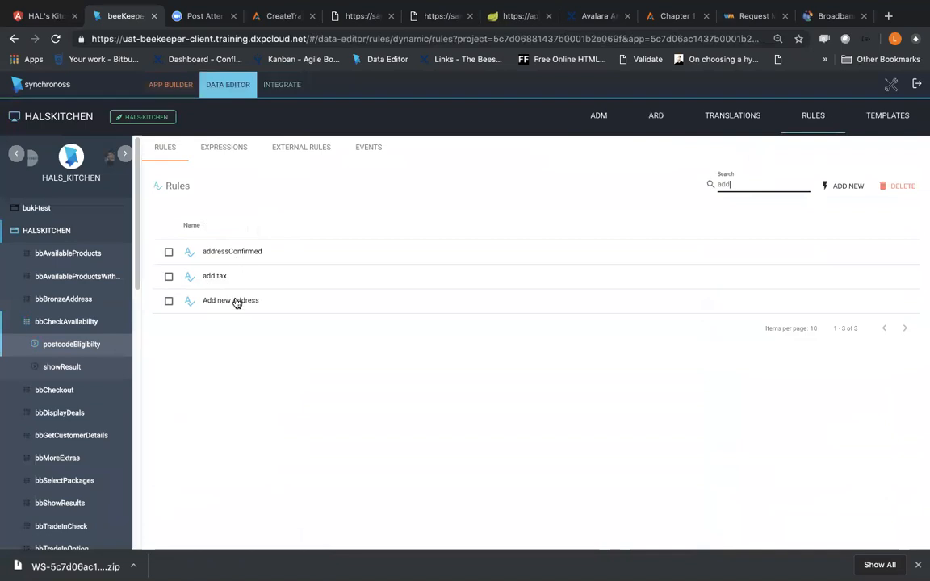
{"action": "left_click", "coordinate": [236, 303]}
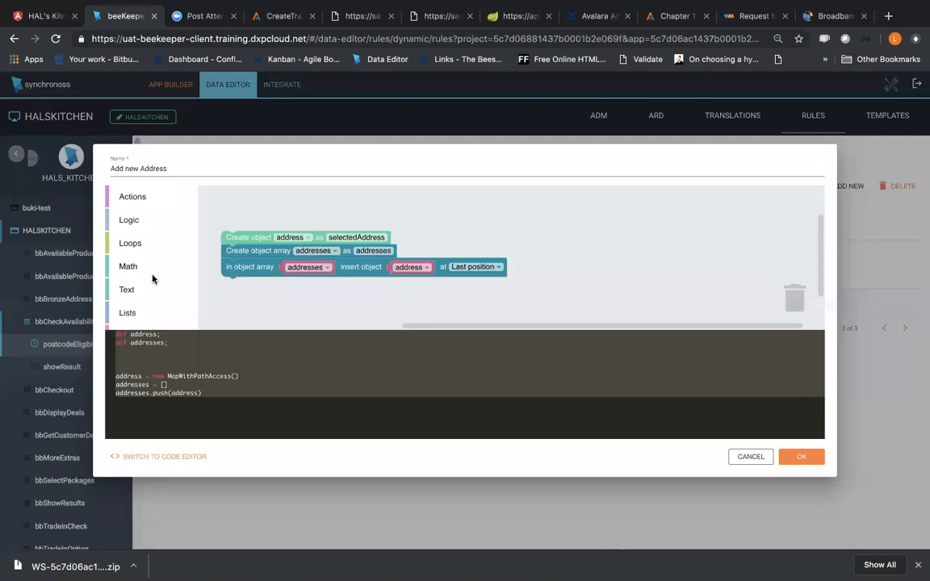
Step: Add a set state block to the rule and attach it directly below the insert object block
{"action": "scroll", "coordinate": [152, 276], "scroll_direction": "down", "scroll_amount": 1}
{"action": "scroll", "coordinate": [152, 276], "scroll_direction": "down", "scroll_amount": 2}
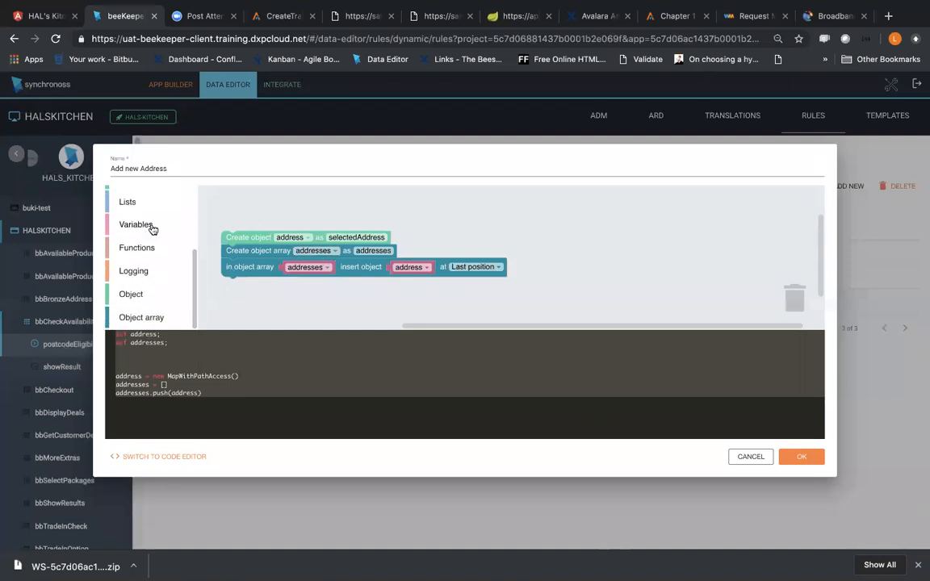
{"action": "left_click", "coordinate": [176, 229]}
{"action": "left_click", "coordinate": [271, 231]}
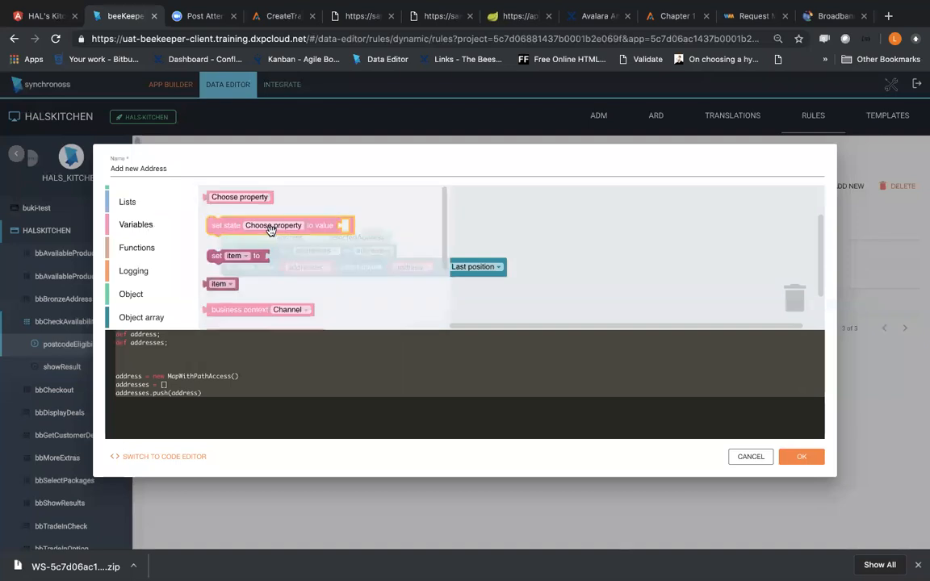
{"action": "left_click_drag", "start_coordinate": [271, 230], "coordinate": [291, 315]}
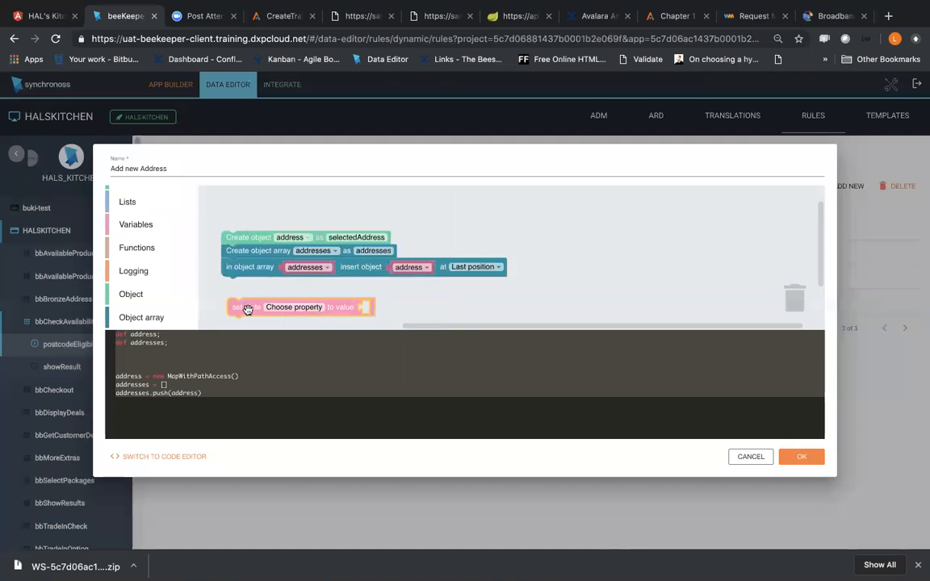
{"action": "left_click_drag", "start_coordinate": [247, 312], "coordinate": [246, 293]}
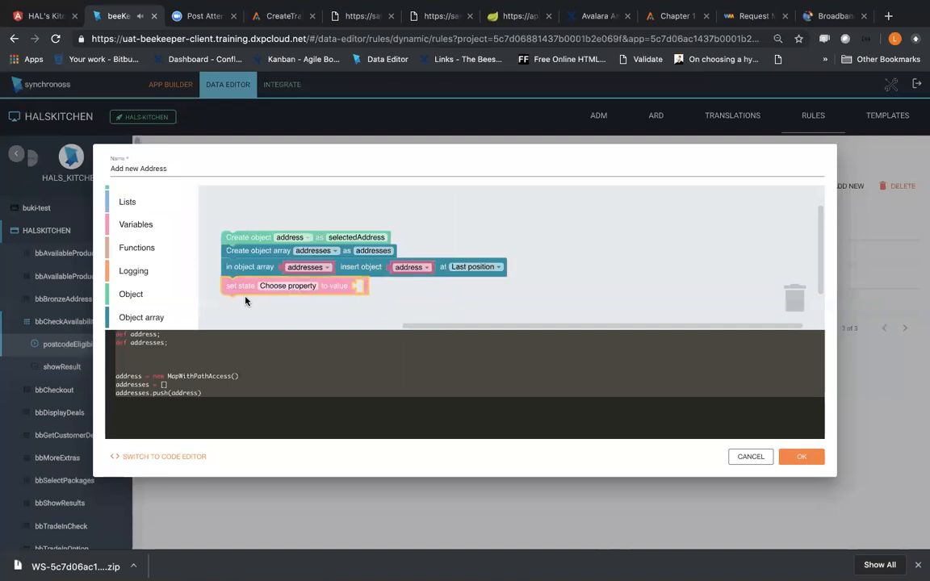
Step: Choose addresses as the property that the new set state block writes to
{"action": "left_click", "coordinate": [271, 286]}
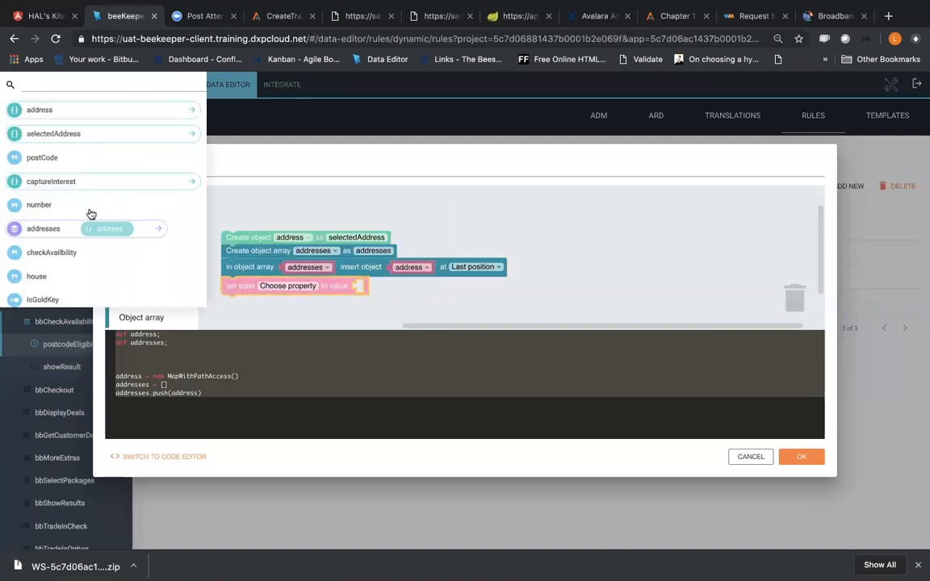
{"action": "scroll", "coordinate": [88, 251], "scroll_direction": "down", "scroll_amount": 3}
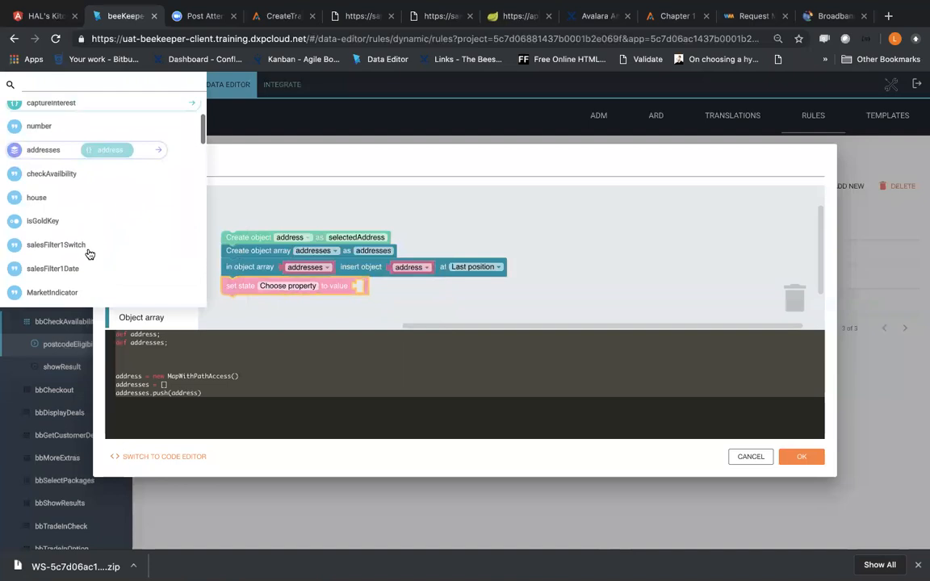
{"action": "scroll", "coordinate": [89, 254], "scroll_direction": "up", "scroll_amount": 3}
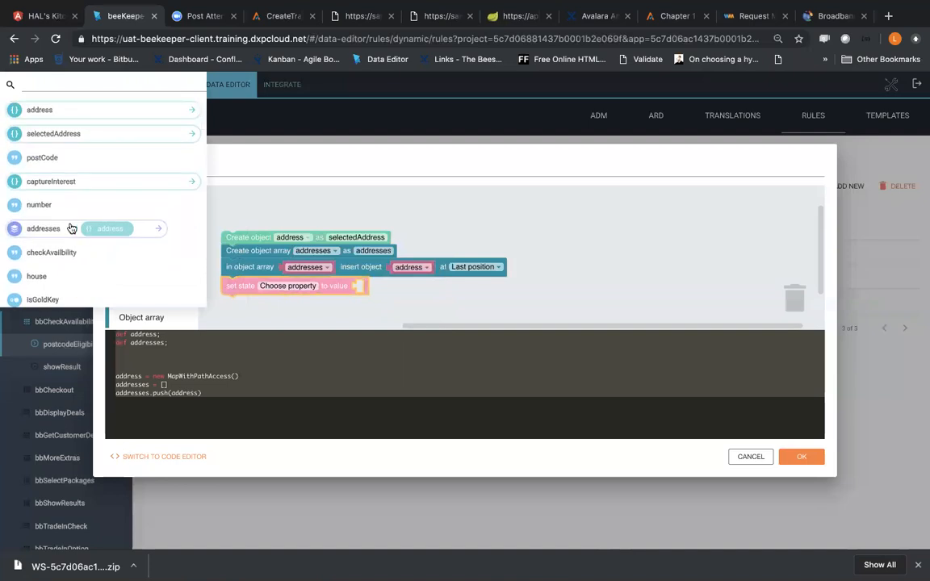
{"action": "left_click", "coordinate": [44, 228]}
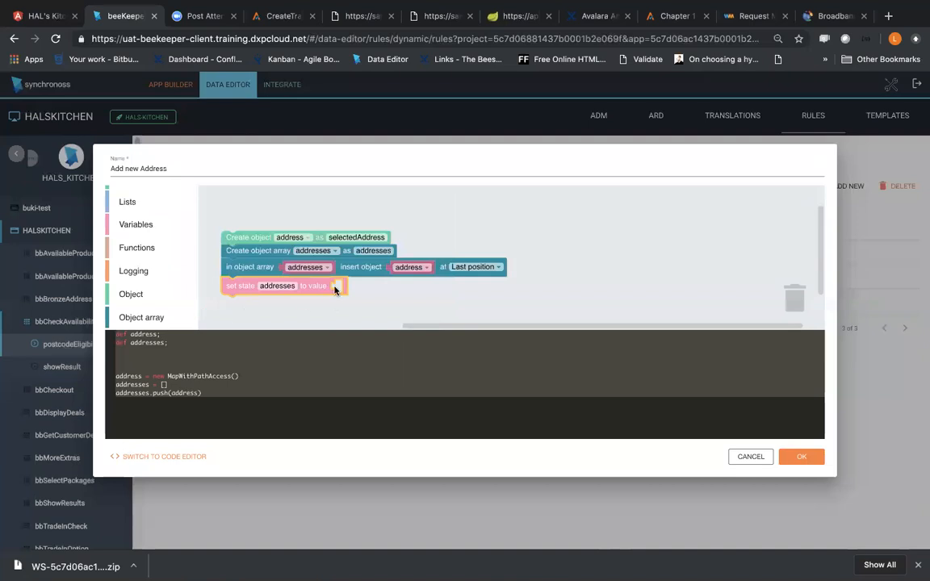
Step: Supply the addresses variable as the value of the set state block and save the rule
{"action": "left_click", "coordinate": [138, 222]}
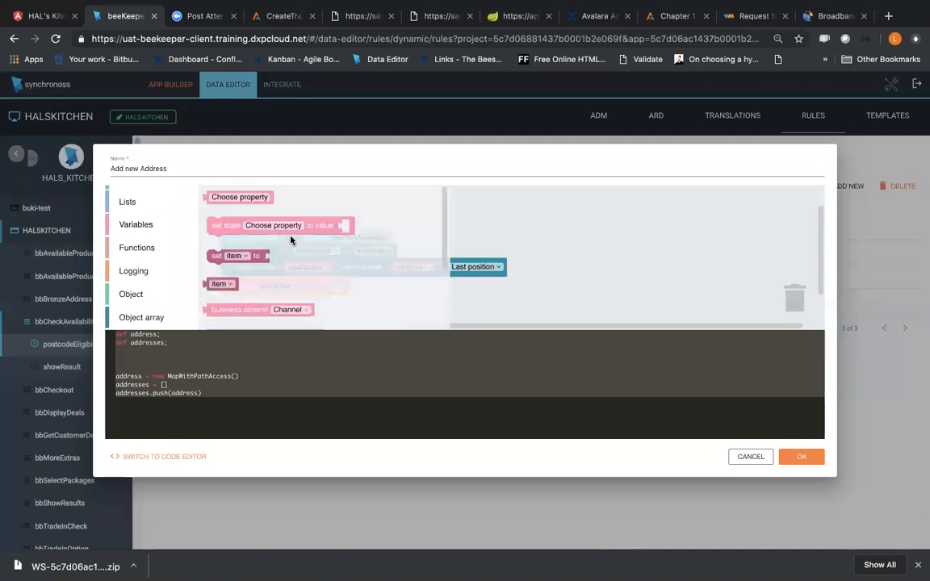
{"action": "left_click", "coordinate": [465, 303]}
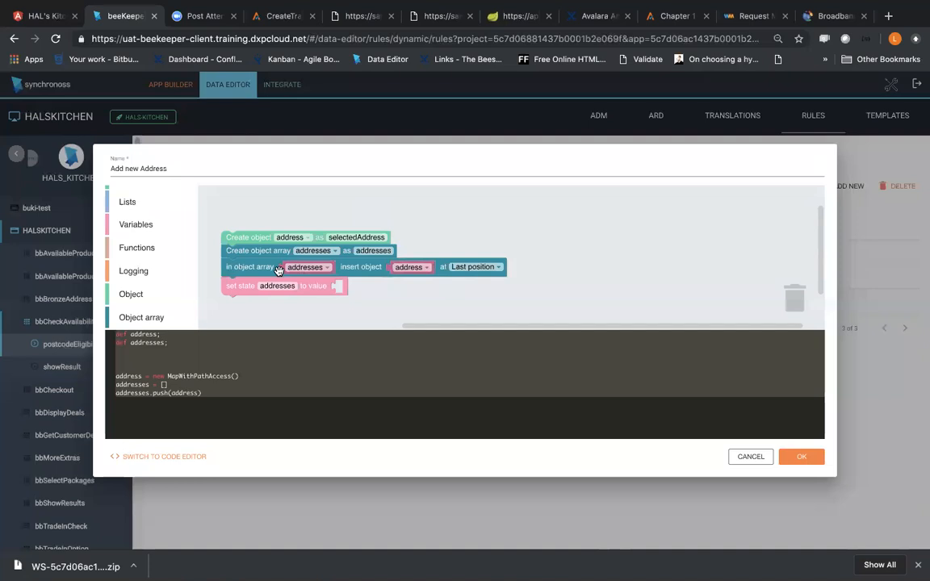
{"action": "left_click", "coordinate": [175, 220]}
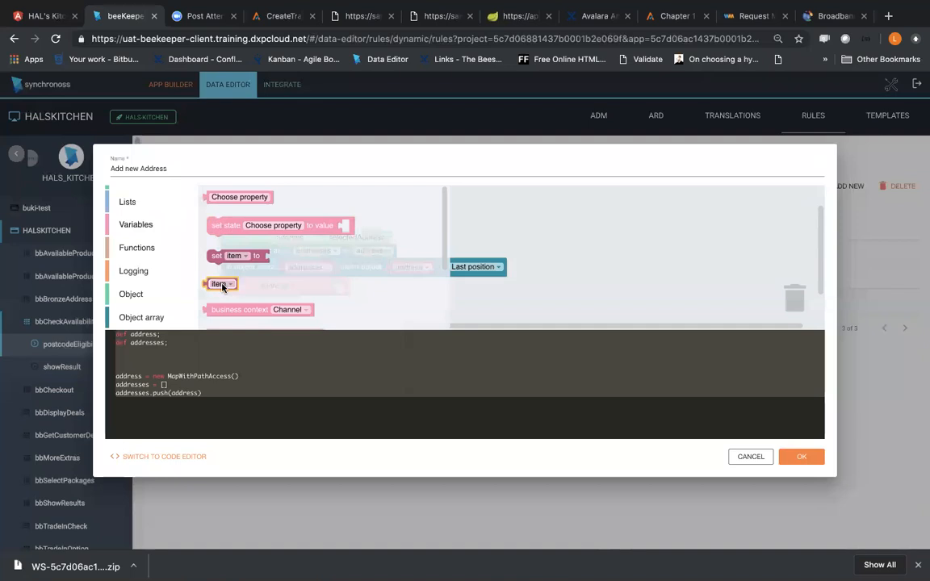
{"action": "left_click_drag", "start_coordinate": [223, 286], "coordinate": [358, 292]}
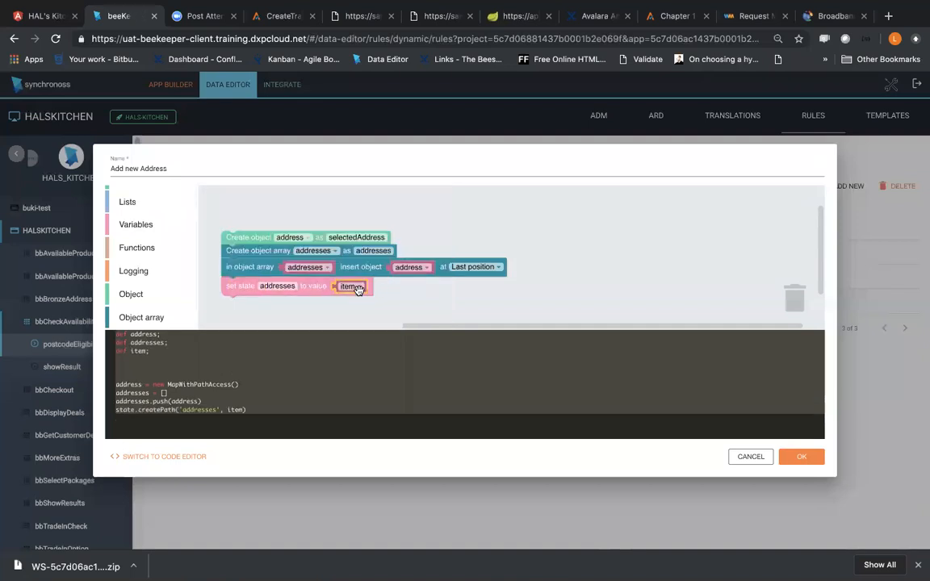
{"action": "left_click", "coordinate": [358, 287]}
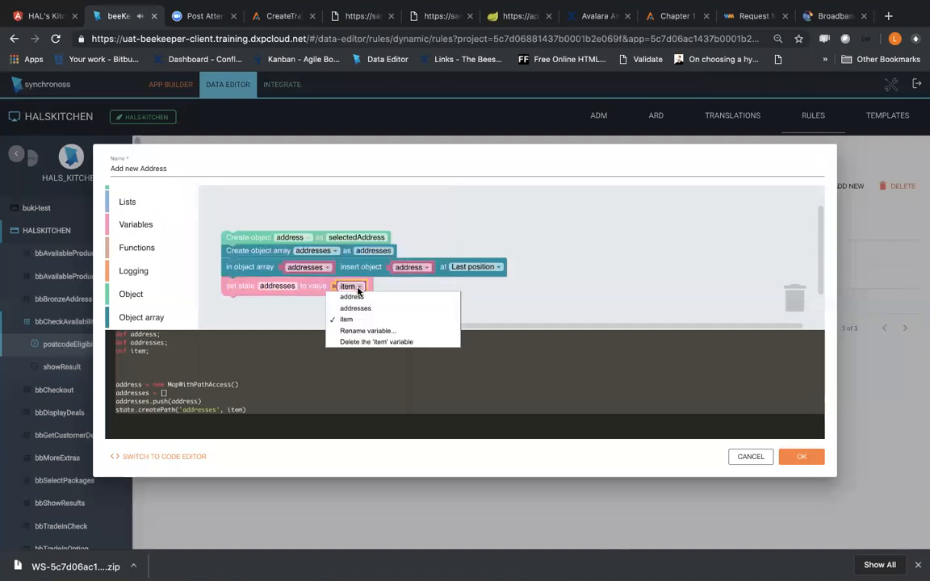
{"action": "left_click", "coordinate": [361, 308]}
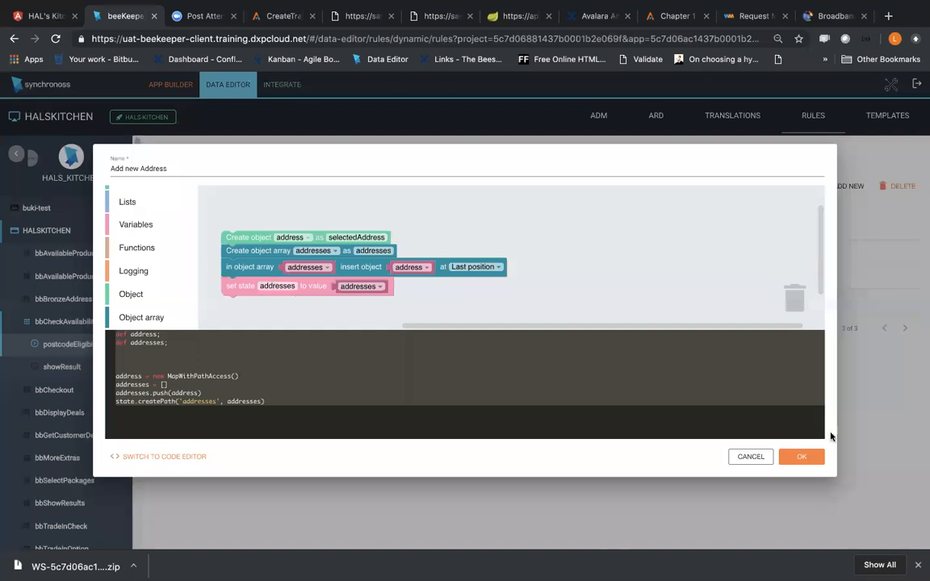
{"action": "left_click", "coordinate": [804, 457]}
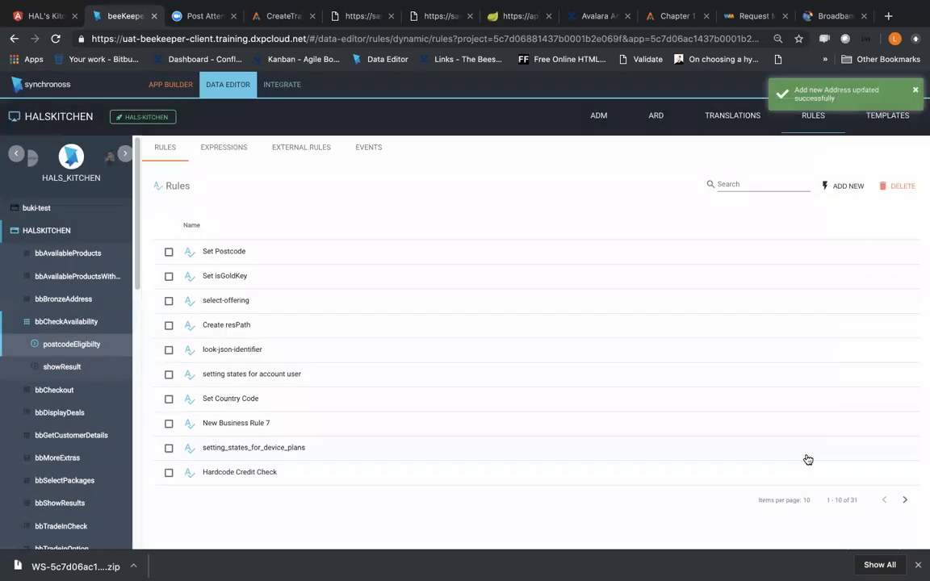
Step: Check postcodeEligibilty's integrations and rules in the App Builder, and switch to the application preview
{"action": "left_click", "coordinate": [169, 85]}
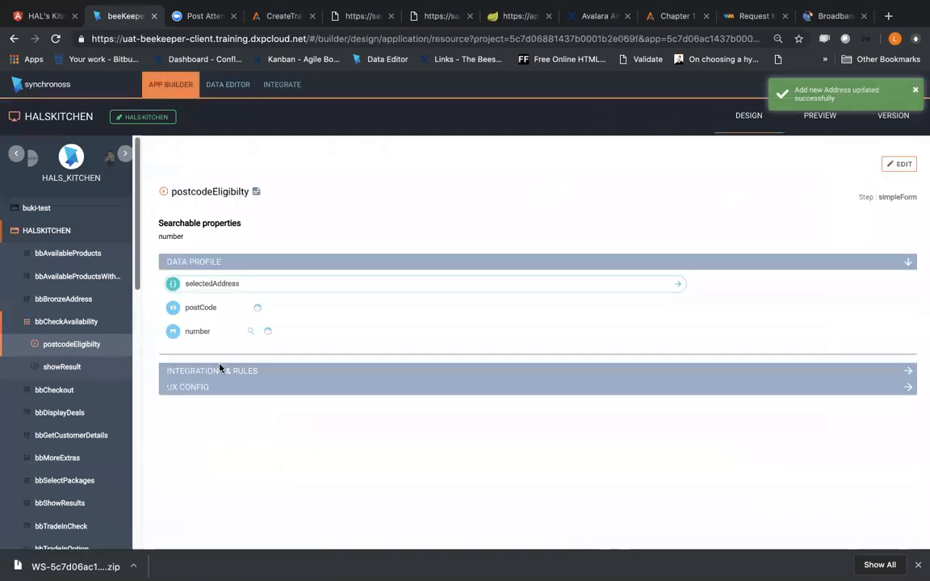
{"action": "left_click", "coordinate": [220, 371]}
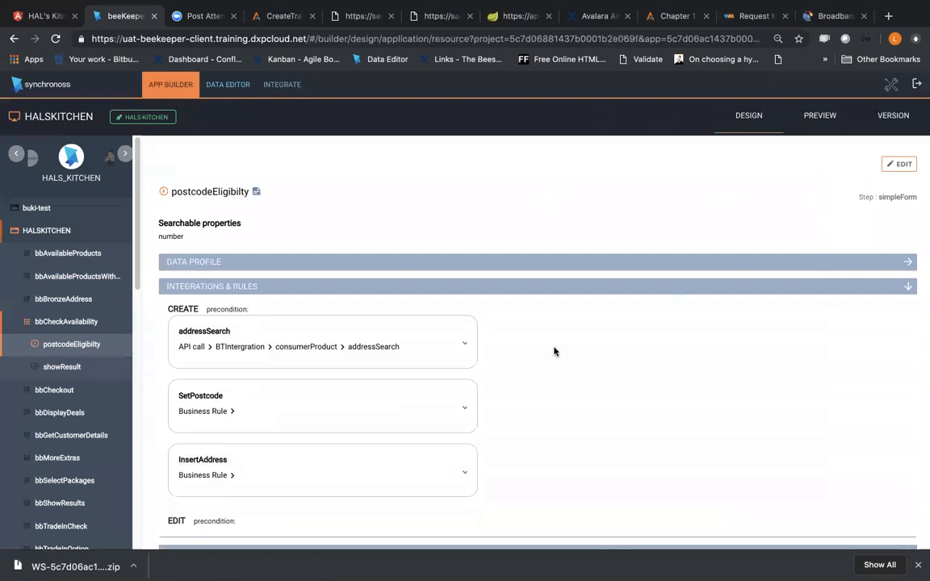
{"action": "left_click", "coordinate": [824, 125]}
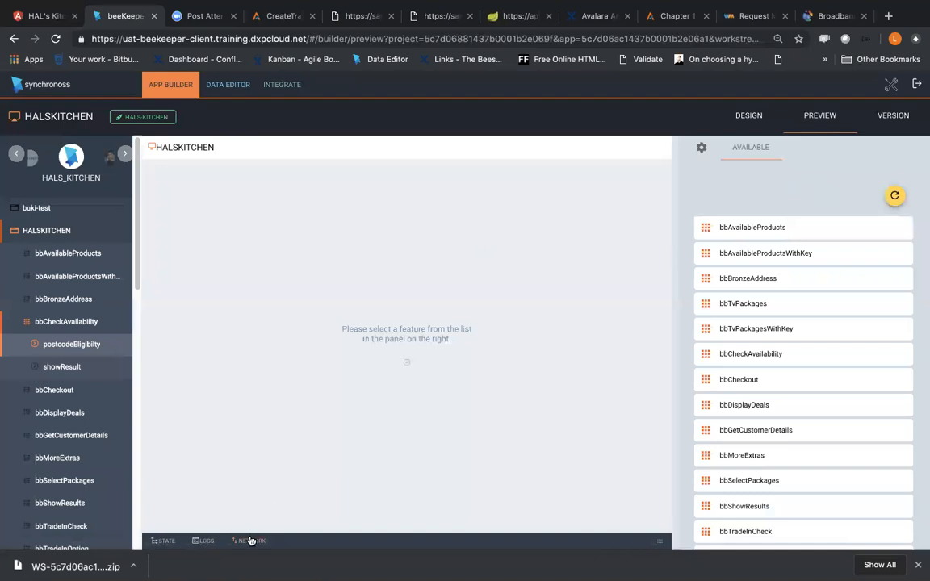
Step: Expand the State log and open the postcodeEligibilty form from the bbCheckAvailability feature
{"action": "left_click", "coordinate": [660, 541]}
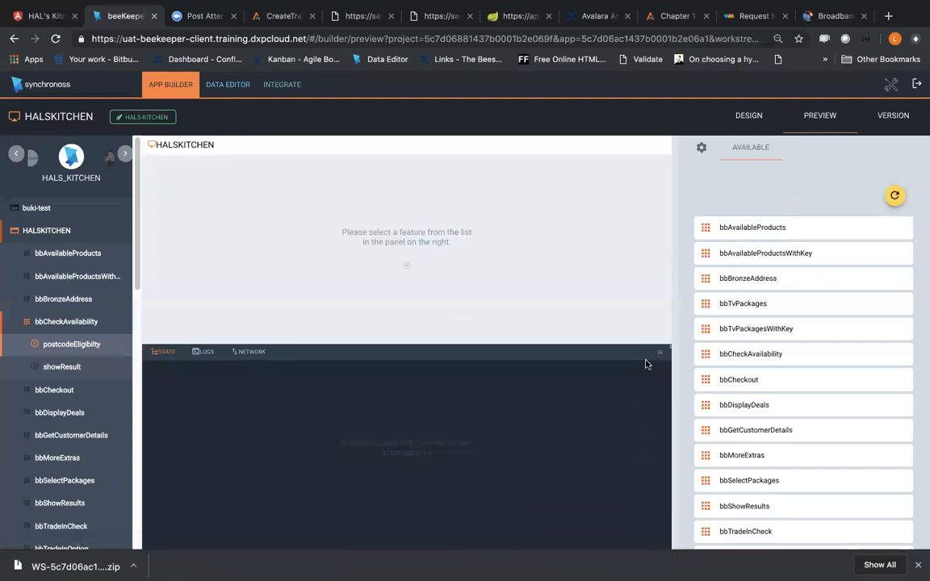
{"action": "scroll", "coordinate": [864, 358], "scroll_direction": "down", "scroll_amount": 10}
{"action": "scroll", "coordinate": [840, 364], "scroll_direction": "up", "scroll_amount": 5}
{"action": "scroll", "coordinate": [814, 295], "scroll_direction": "up", "scroll_amount": 2}
{"action": "scroll", "coordinate": [815, 293], "scroll_direction": "up", "scroll_amount": 4}
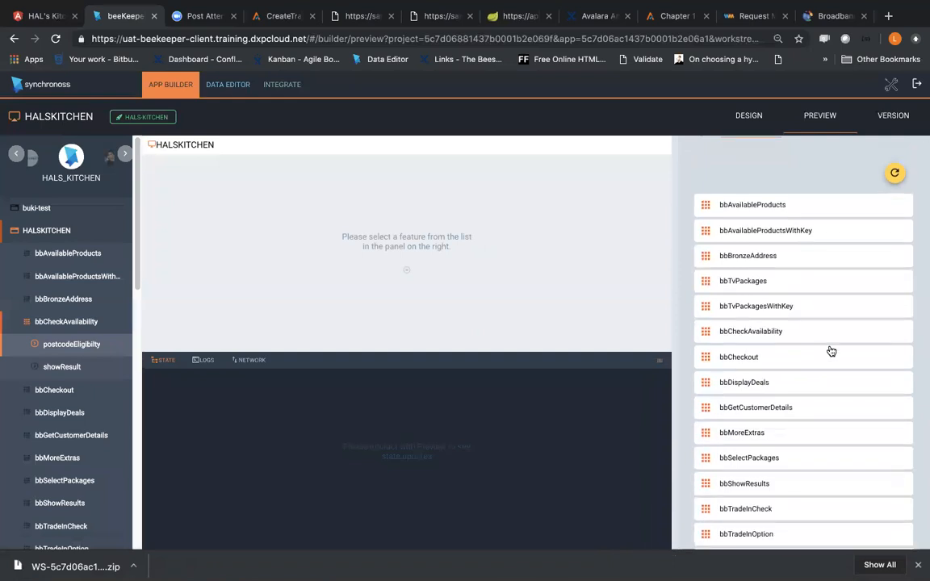
{"action": "left_click", "coordinate": [787, 326]}
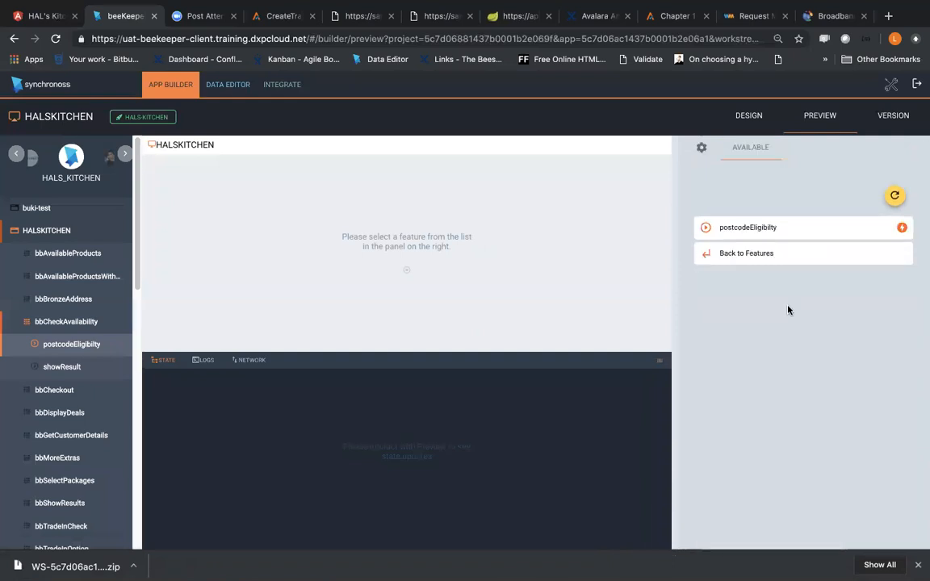
{"action": "left_click", "coordinate": [773, 231]}
Step: Enter TEST for the selectedAddress postcode, country, line1 and line2 fields
{"action": "scroll", "coordinate": [795, 388], "scroll_direction": "down", "scroll_amount": 3}
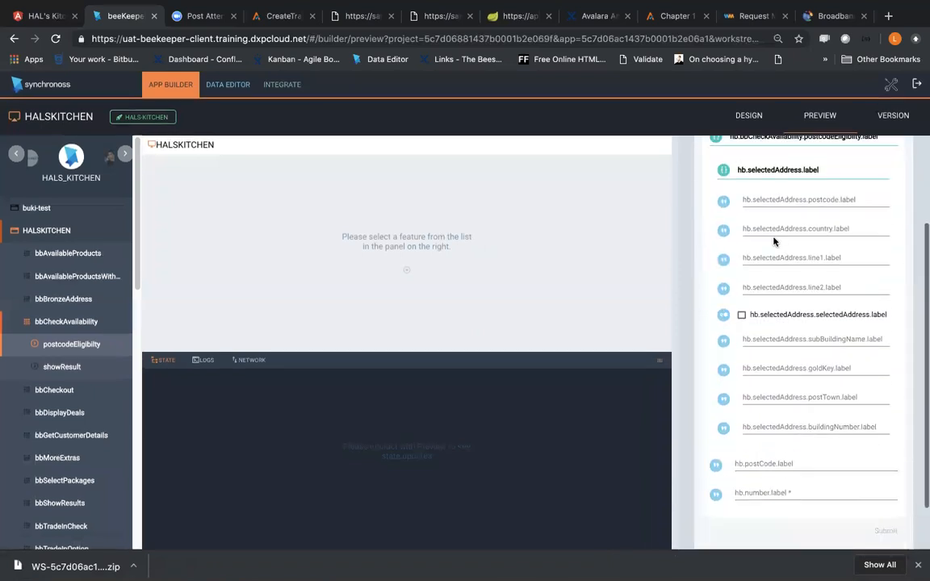
{"action": "left_click", "coordinate": [773, 198]}
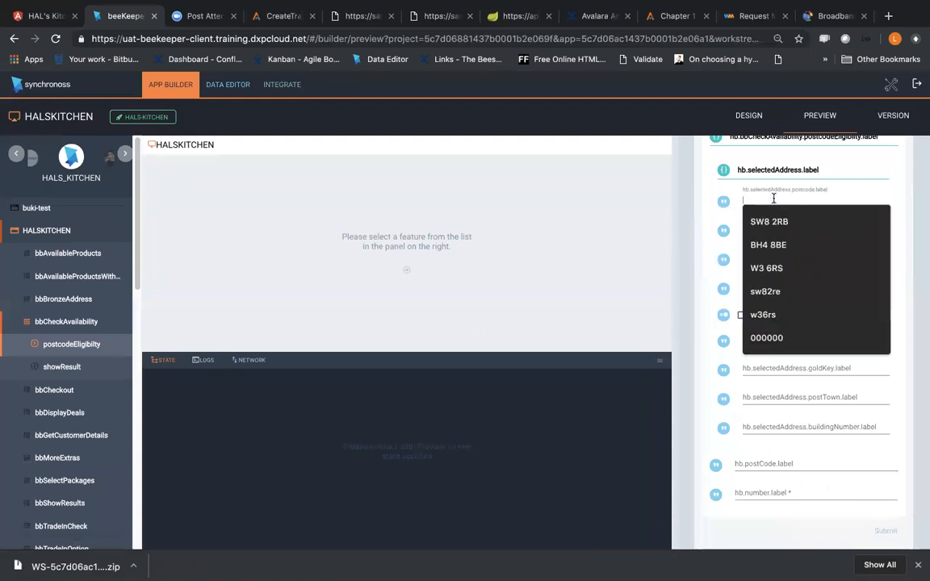
{"action": "type", "text": "TEST"}
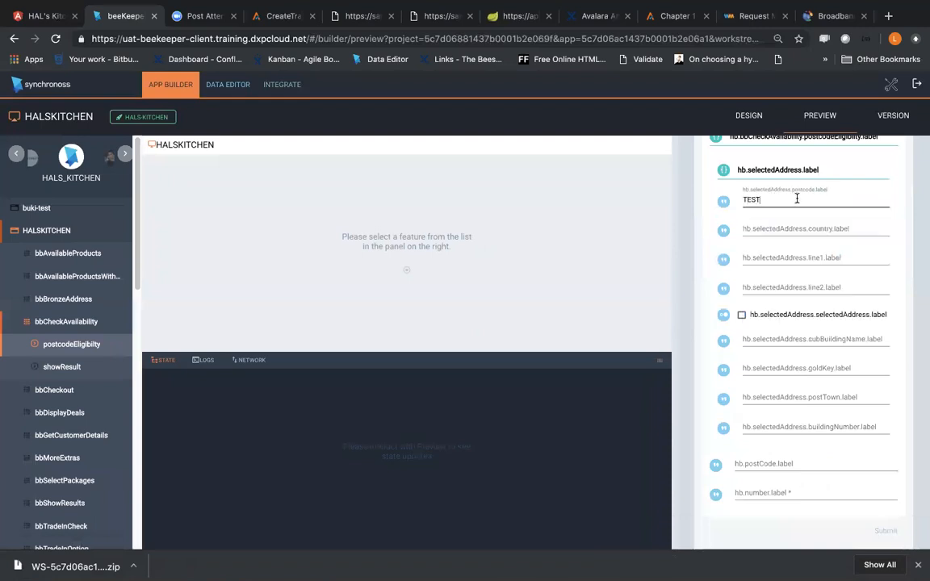
{"action": "left_click", "coordinate": [770, 228]}
{"action": "type", "text": "TEST"}
{"action": "left_click", "coordinate": [773, 258]}
{"action": "type", "text": "TEST"}
{"action": "left_click", "coordinate": [758, 287]}
{"action": "type", "text": "TEST"}
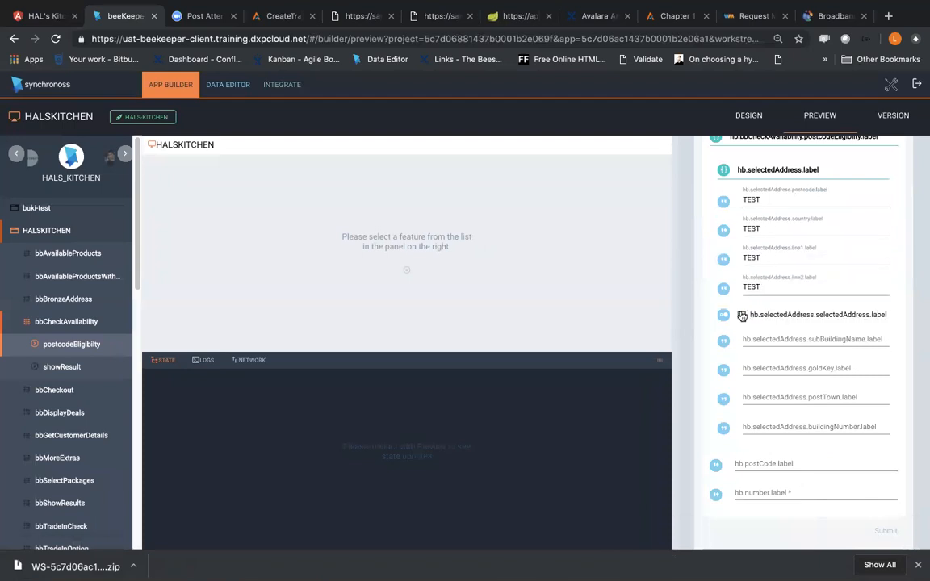
Step: Enable the selectedAddress option, fill in the sub-building name, and enter TEST for goldKey, postTown and buildingNumber
{"action": "left_click", "coordinate": [758, 343]}
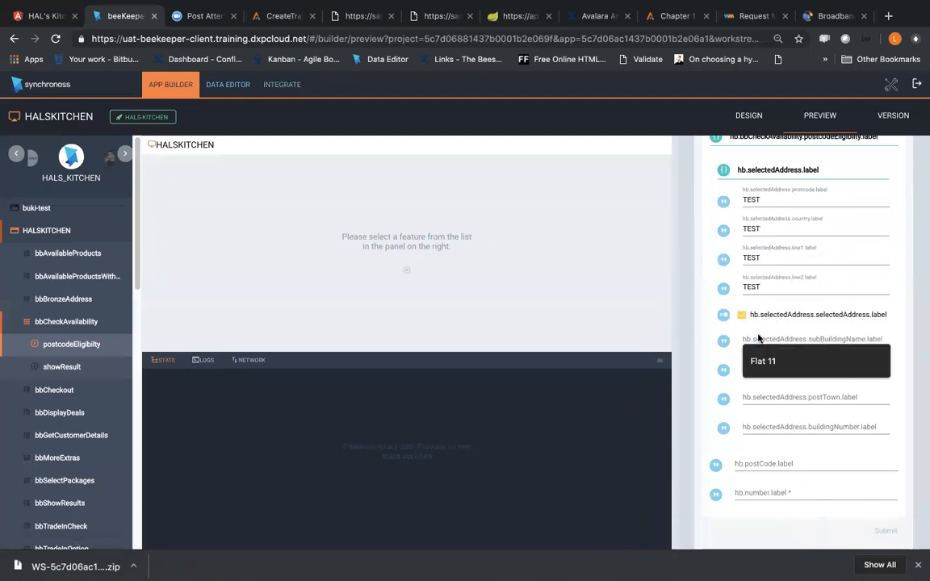
{"action": "left_click", "coordinate": [749, 383]}
{"action": "type", "text": "TEST"}
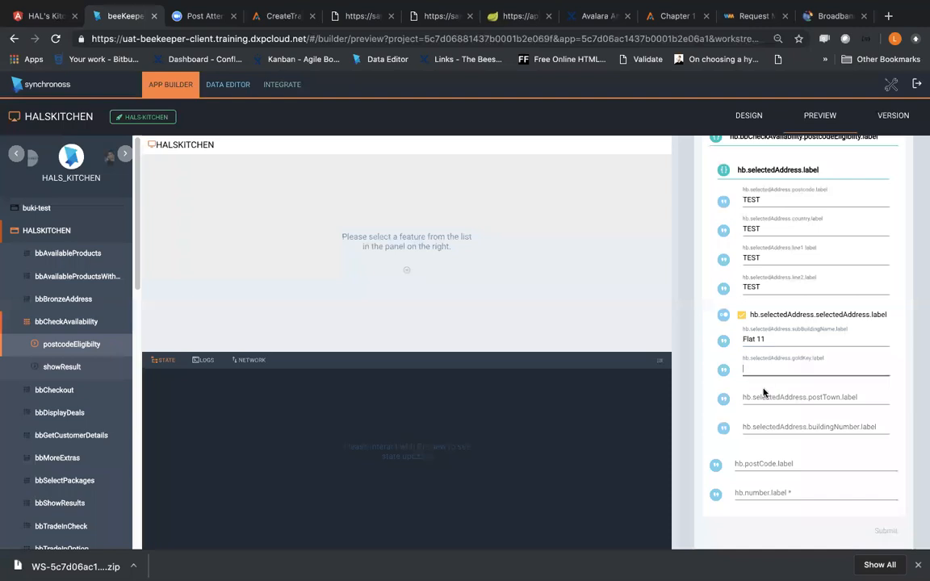
{"action": "left_click", "coordinate": [769, 393]}
{"action": "type", "text": "TEST"}
{"action": "left_click", "coordinate": [763, 425]}
{"action": "type", "text": "TEST"}
Step: Complete the separate postCode and number fields with the postcode and phone number, and submit the test address
{"action": "left_click", "coordinate": [763, 460]}
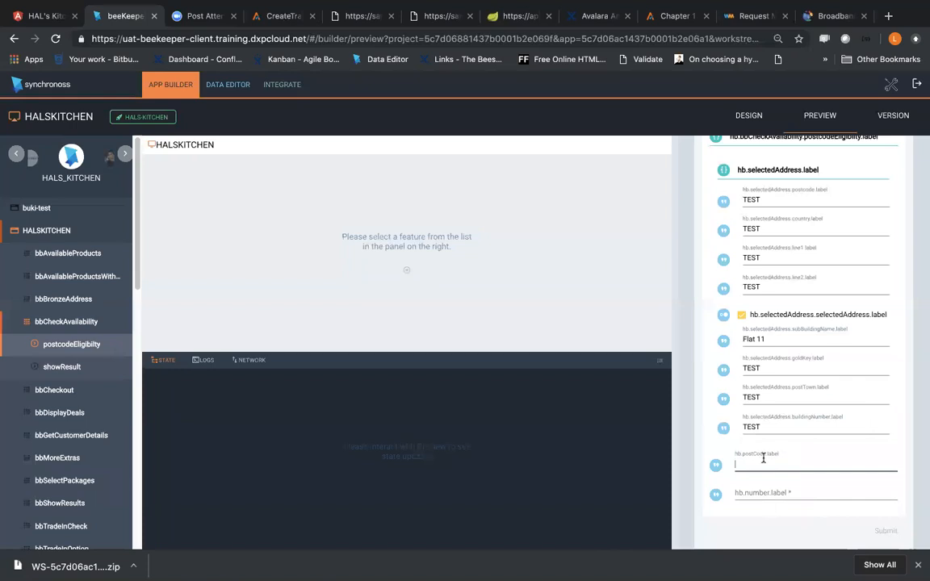
{"action": "type", "text": "W5"}
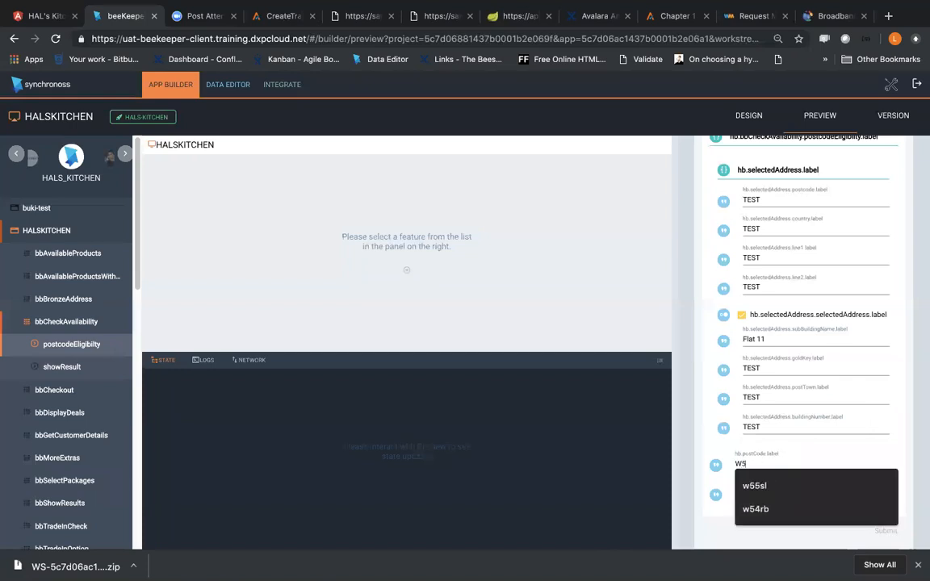
{"action": "type", "text": "5SL"}
{"action": "left_click", "coordinate": [788, 426]}
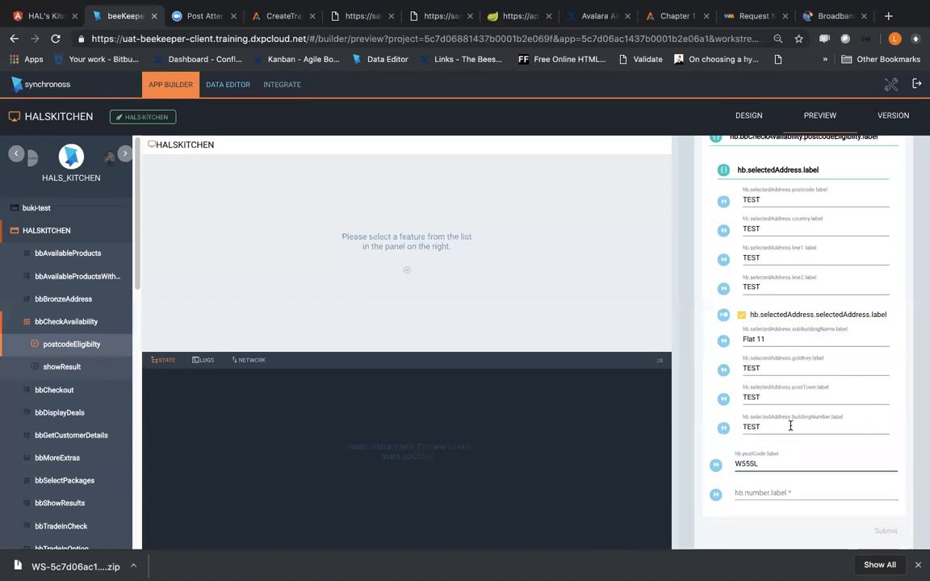
{"action": "left_click", "coordinate": [748, 494]}
{"action": "left_click", "coordinate": [749, 507]}
{"action": "left_click", "coordinate": [752, 493]}
{"action": "type", "text": "00000000000"}
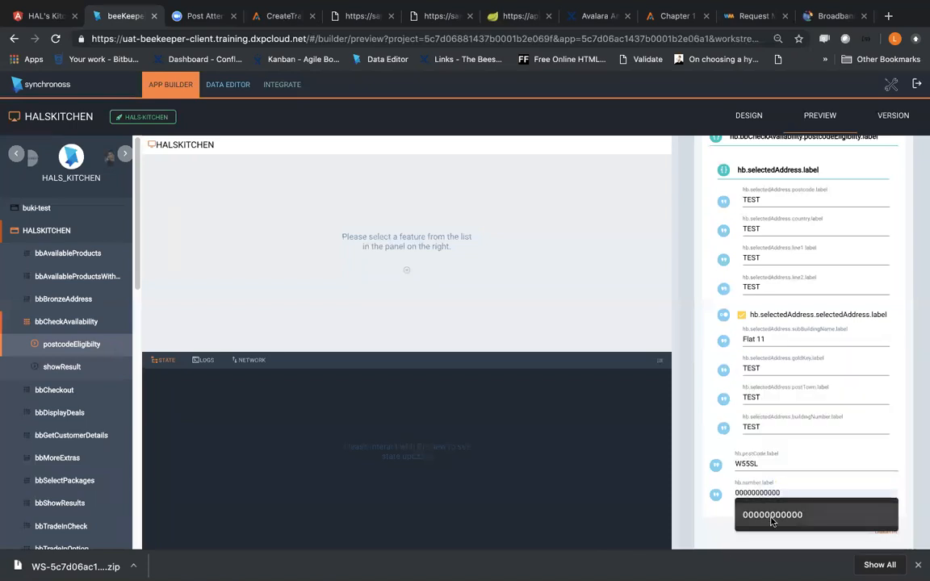
{"action": "left_click", "coordinate": [772, 519]}
{"action": "left_click", "coordinate": [885, 531]}
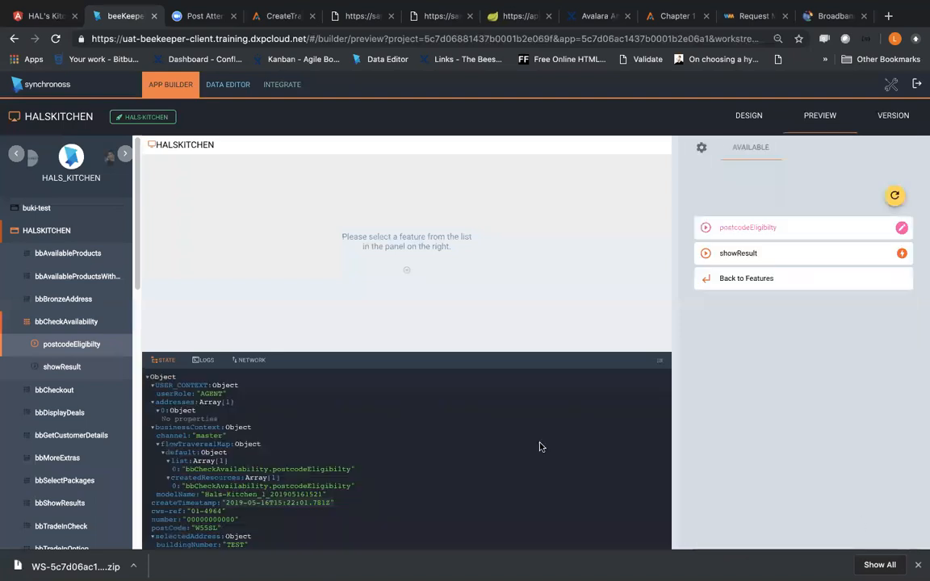
Step: Examine the addresses array and the selectedAddress object in the preview's state log
{"action": "scroll", "coordinate": [271, 453], "scroll_direction": "down", "scroll_amount": 5}
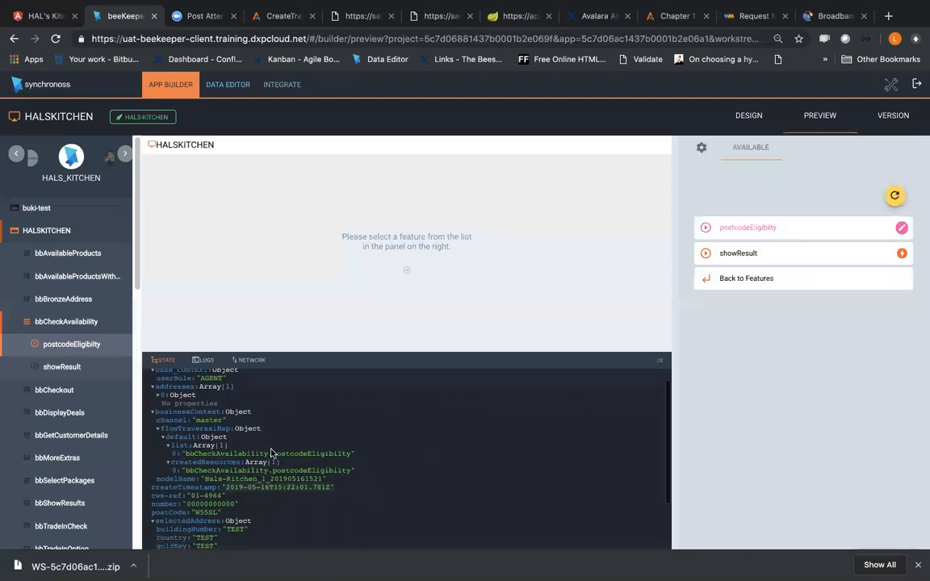
{"action": "scroll", "coordinate": [271, 448], "scroll_direction": "up", "scroll_amount": 5}
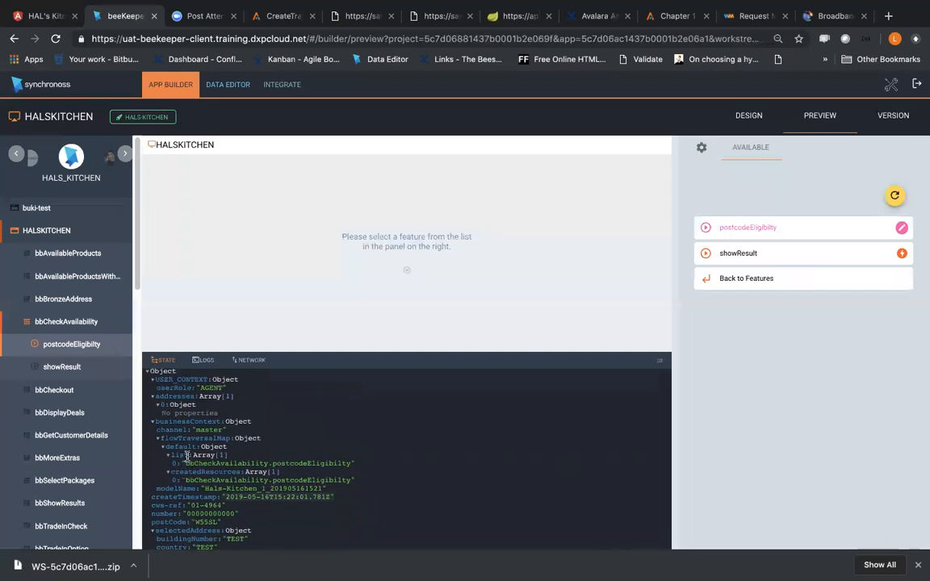
{"action": "left_click", "coordinate": [159, 405]}
{"action": "left_click", "coordinate": [158, 405]}
{"action": "scroll", "coordinate": [208, 484], "scroll_direction": "down", "scroll_amount": 2}
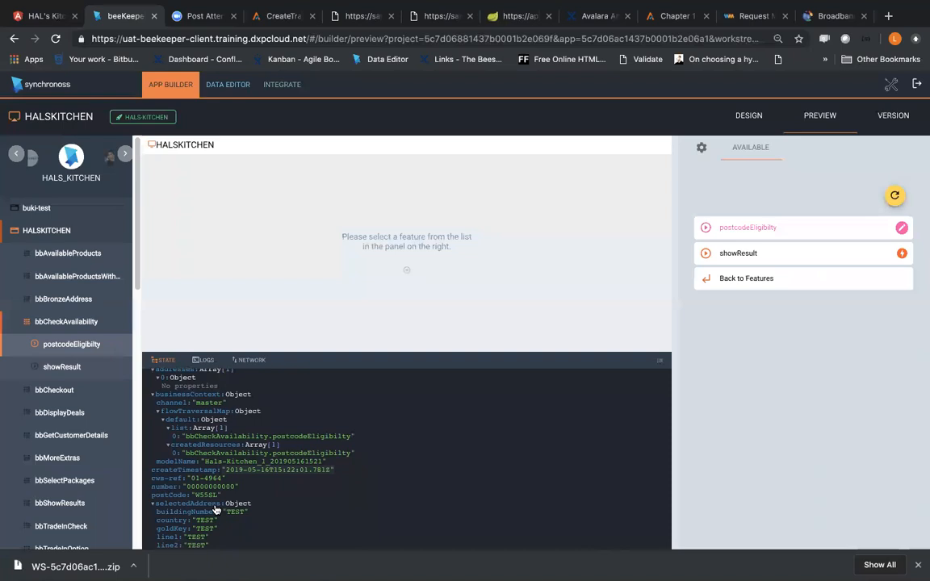
{"action": "scroll", "coordinate": [215, 510], "scroll_direction": "up", "scroll_amount": 2}
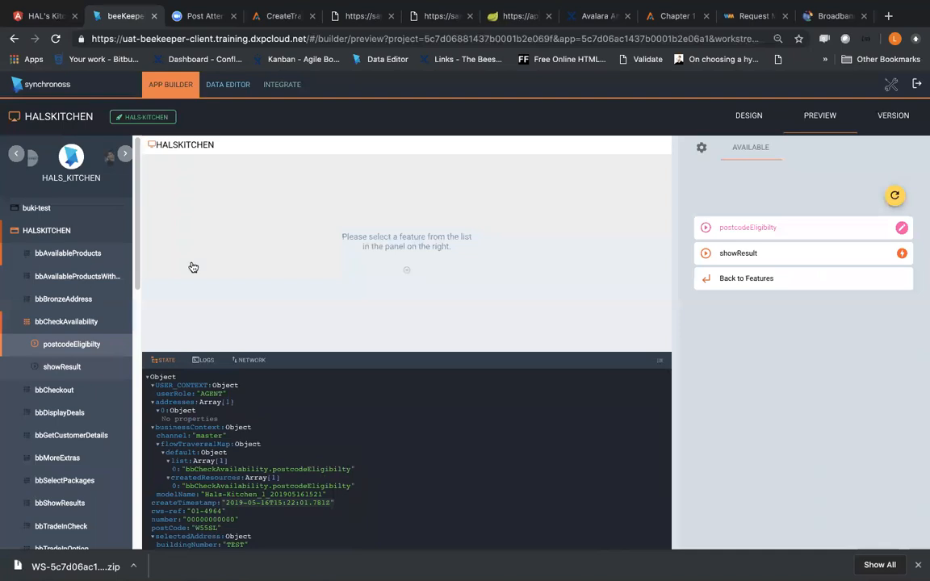
Step: Search the data editor's rules for address and open the Add new Address rule
{"action": "left_click", "coordinate": [226, 84]}
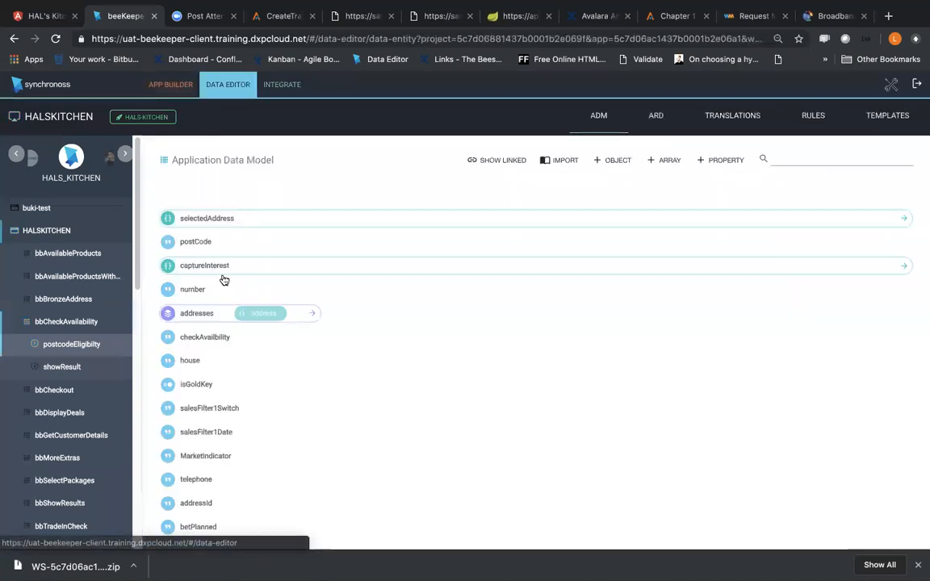
{"action": "left_click", "coordinate": [817, 115]}
{"action": "left_click", "coordinate": [165, 147]}
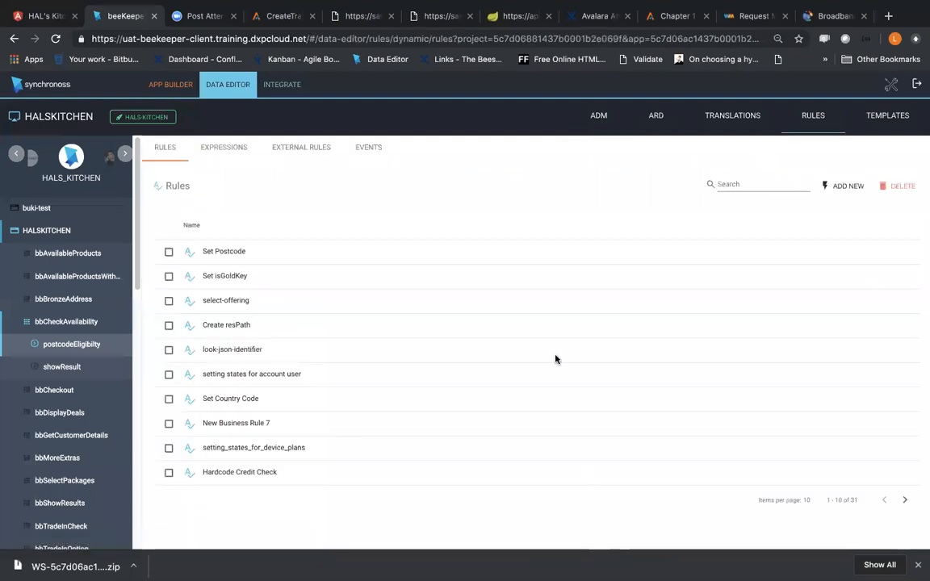
{"action": "left_click", "coordinate": [737, 186]}
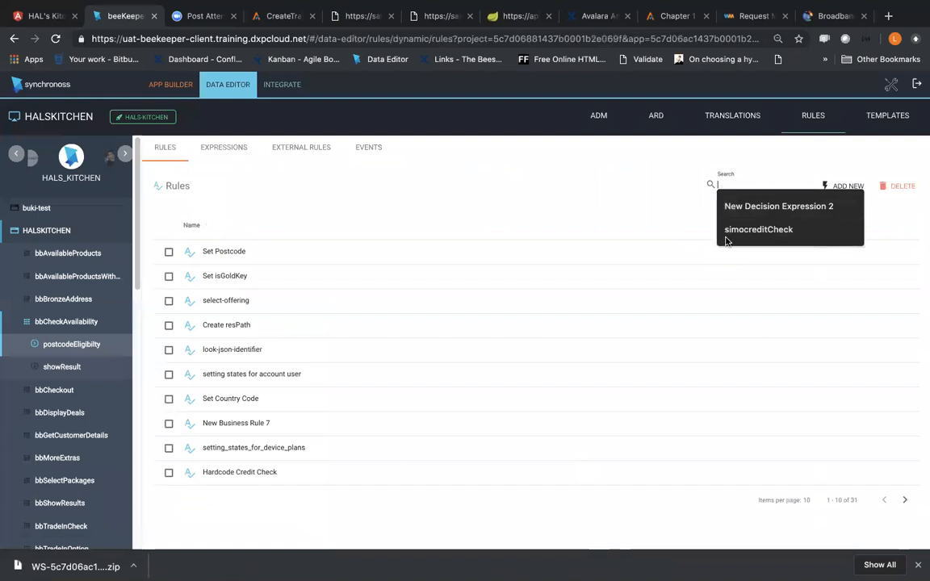
{"action": "left_click", "coordinate": [701, 188]}
{"action": "left_click", "coordinate": [723, 186]}
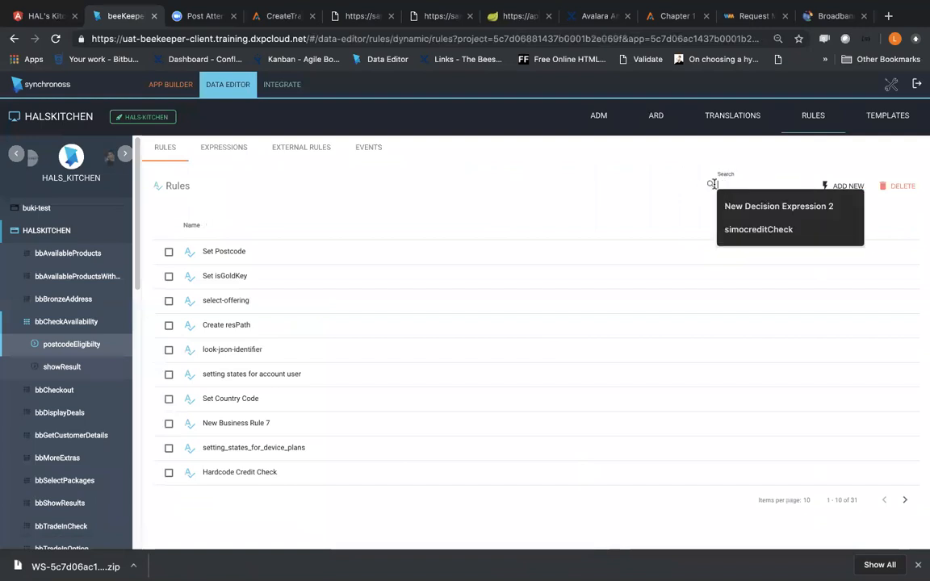
{"action": "left_click", "coordinate": [672, 210]}
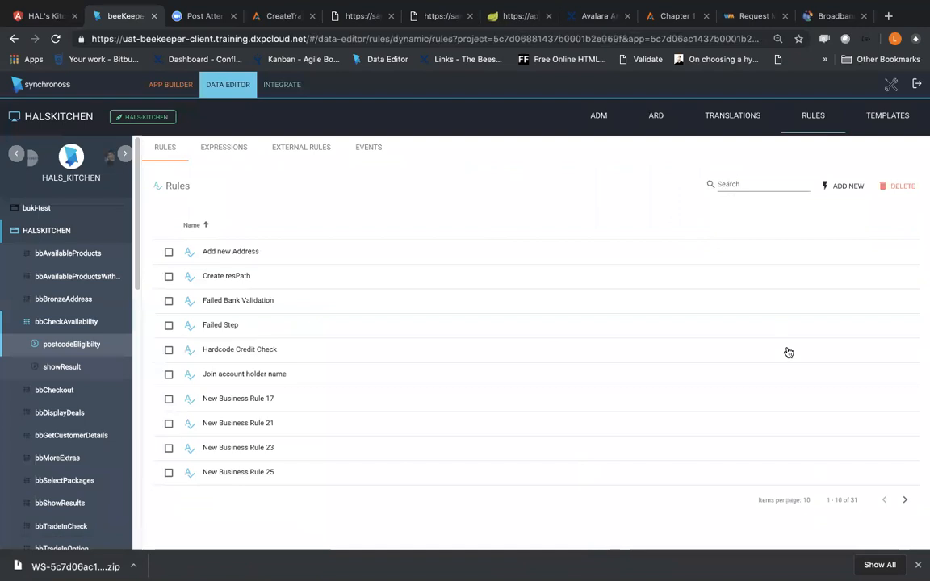
{"action": "left_click", "coordinate": [905, 500]}
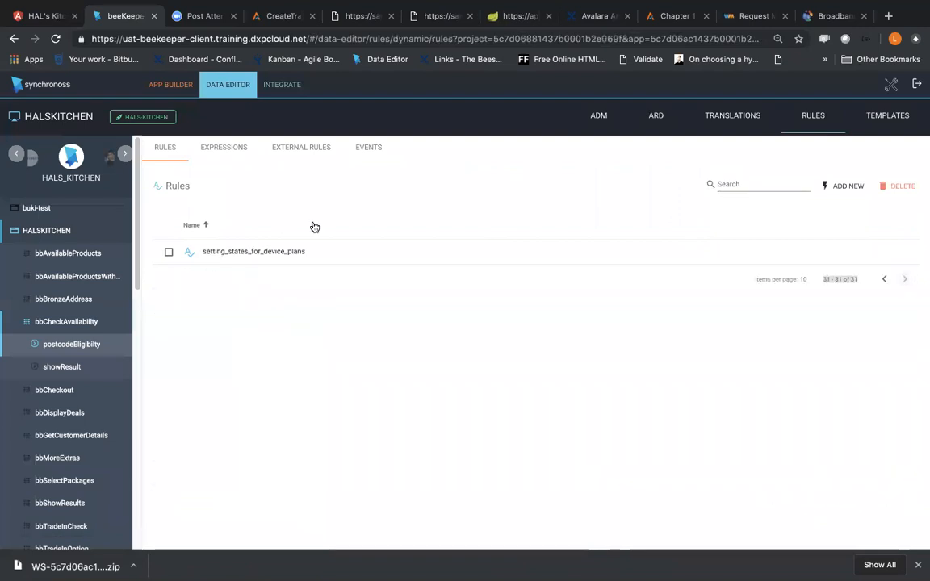
{"action": "left_click", "coordinate": [763, 191]}
{"action": "type", "text": "address"}
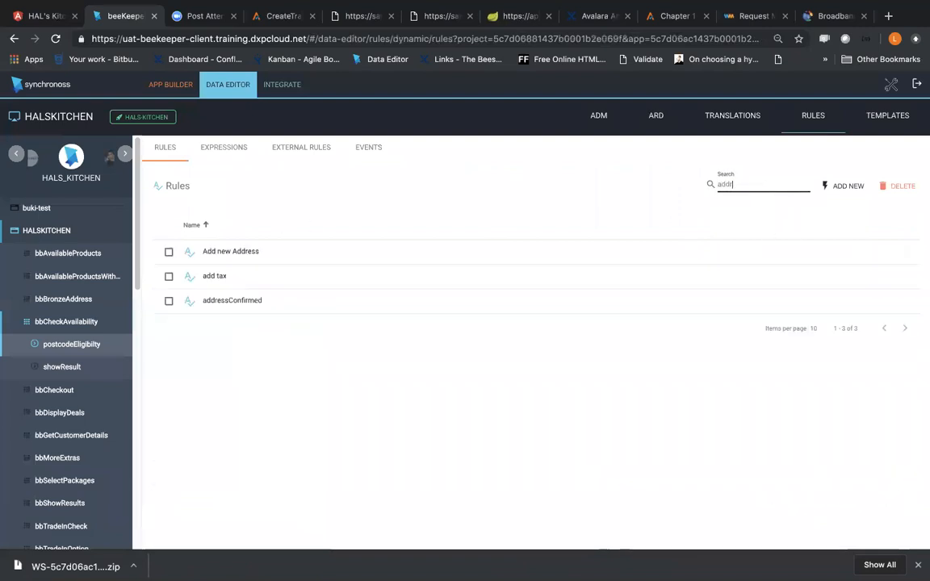
{"action": "left_click", "coordinate": [282, 252]}
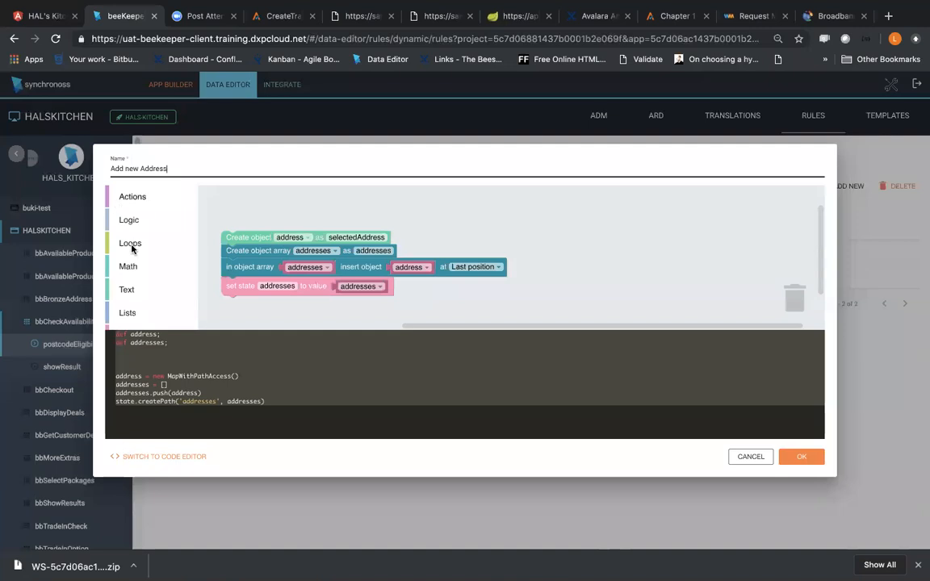
Step: Set the object array insert block in the Add new Address rule to First position and save the rule
{"action": "scroll", "coordinate": [133, 246], "scroll_direction": "down", "scroll_amount": 3}
{"action": "left_click", "coordinate": [143, 319]}
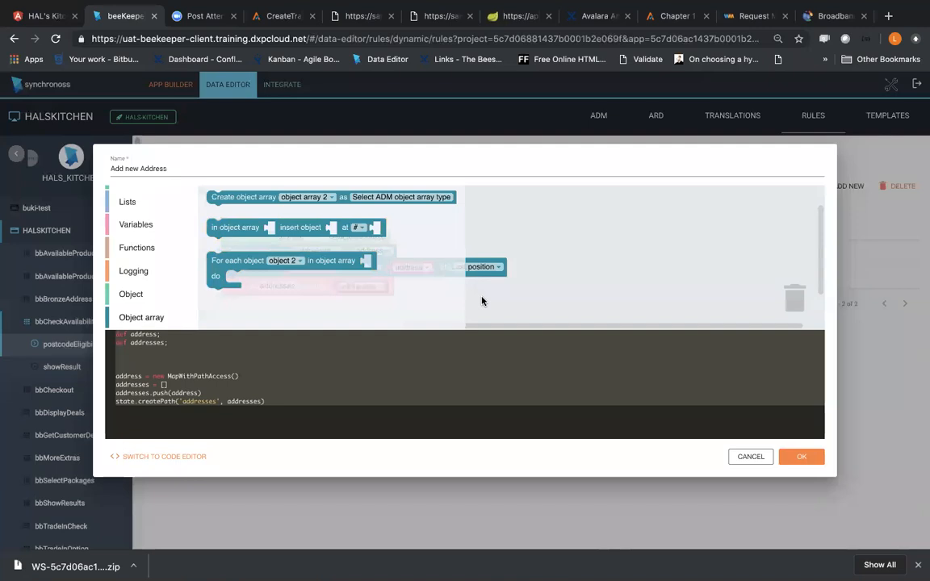
{"action": "left_click", "coordinate": [540, 284]}
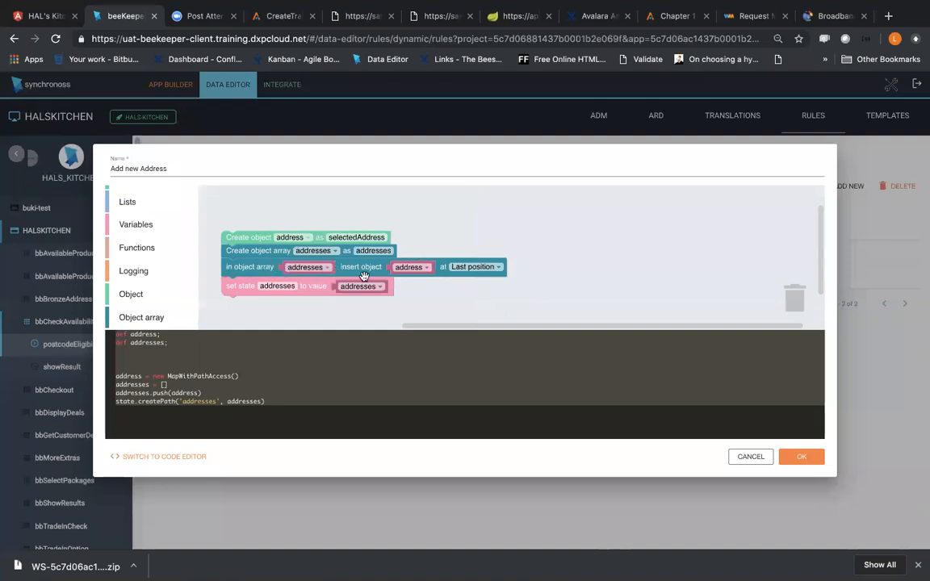
{"action": "left_click", "coordinate": [484, 269]}
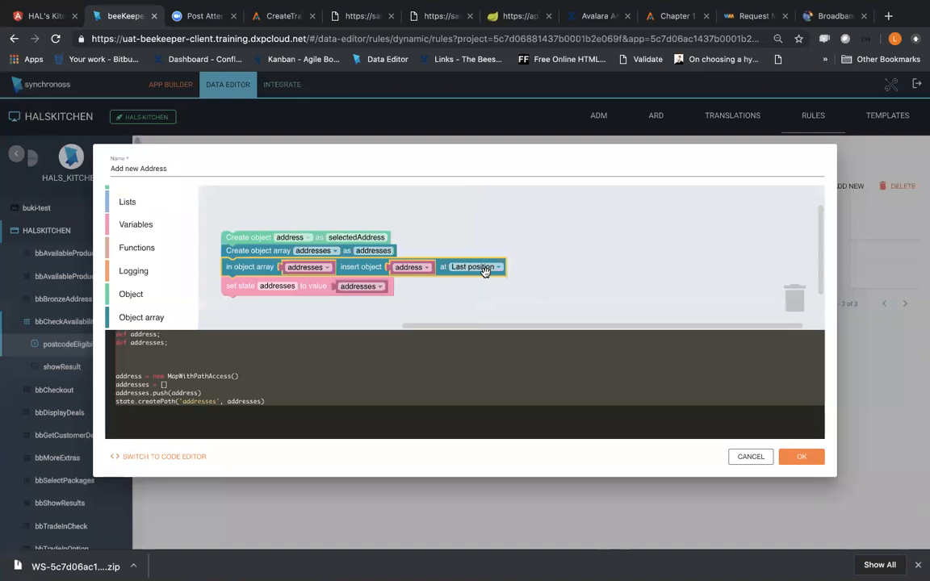
{"action": "left_click", "coordinate": [484, 268]}
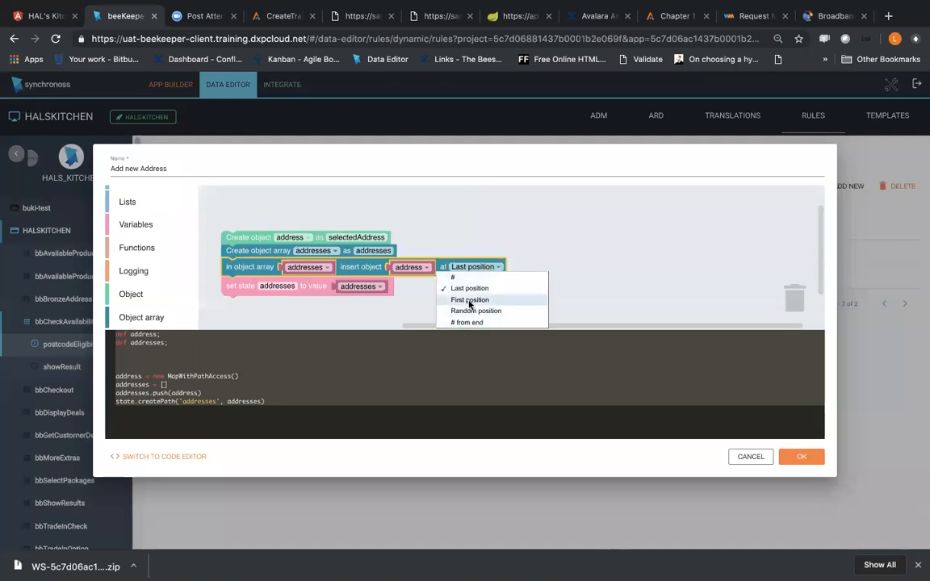
{"action": "left_click", "coordinate": [469, 301]}
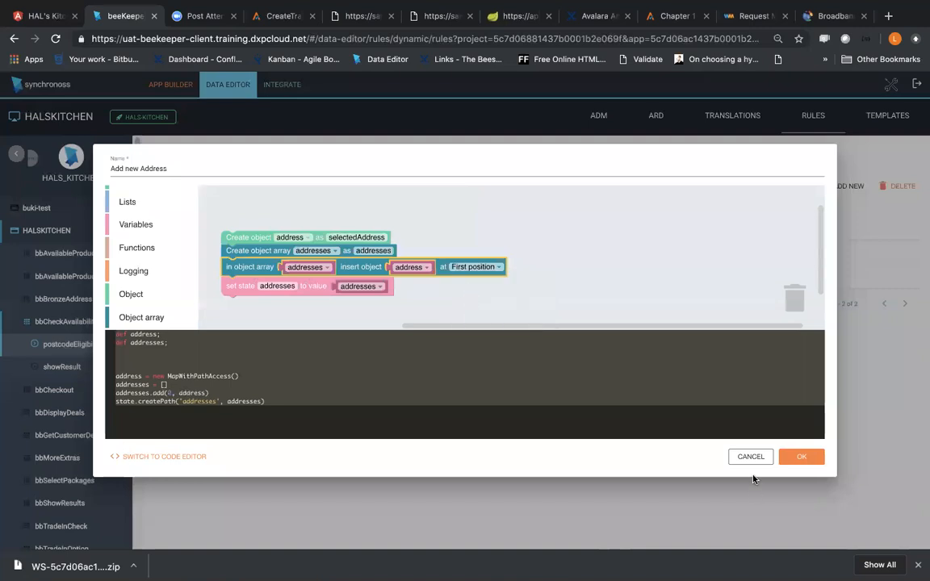
{"action": "left_click", "coordinate": [797, 457]}
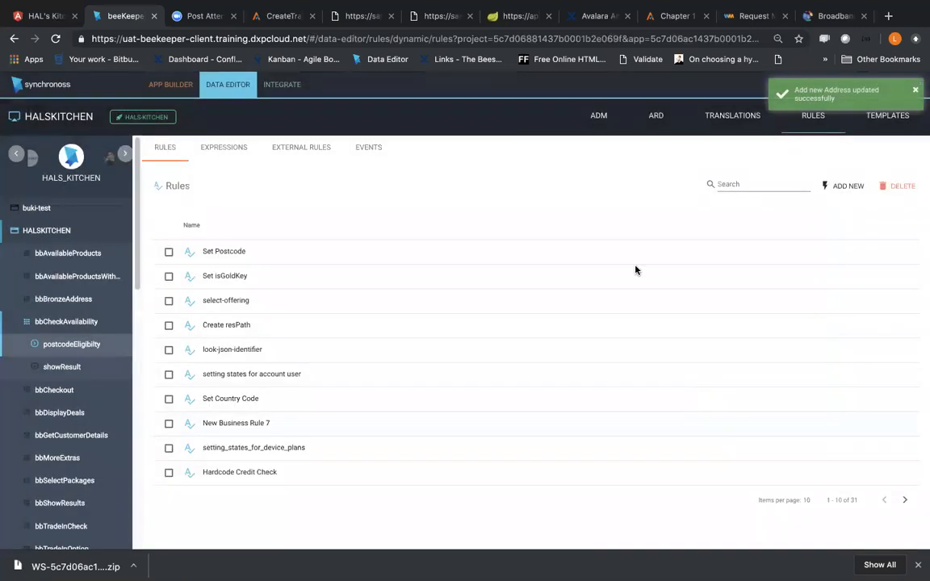
Step: Return to the app builder's preview and open the postcodeEligibilty form from the bbCheckAvailability feature
{"action": "left_click", "coordinate": [168, 87]}
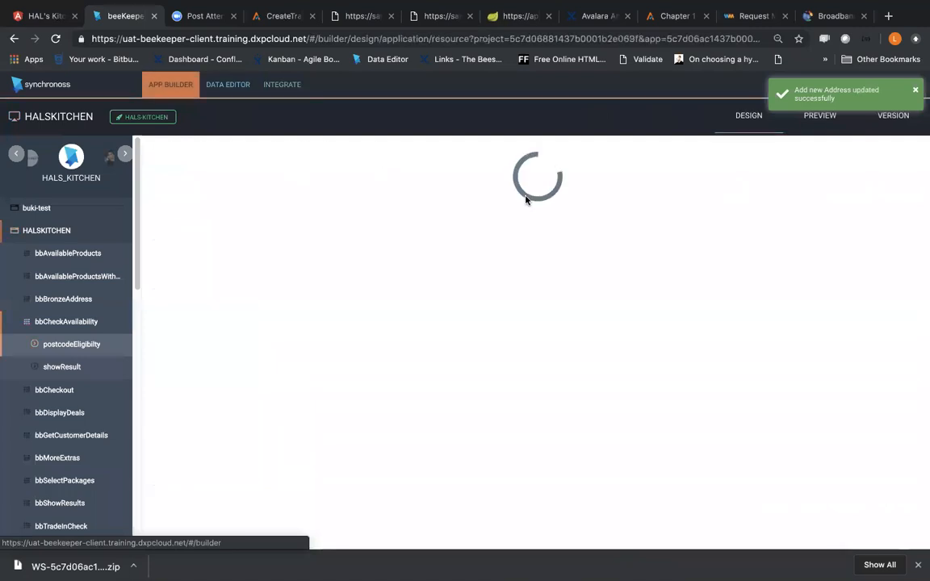
{"action": "left_click", "coordinate": [818, 125]}
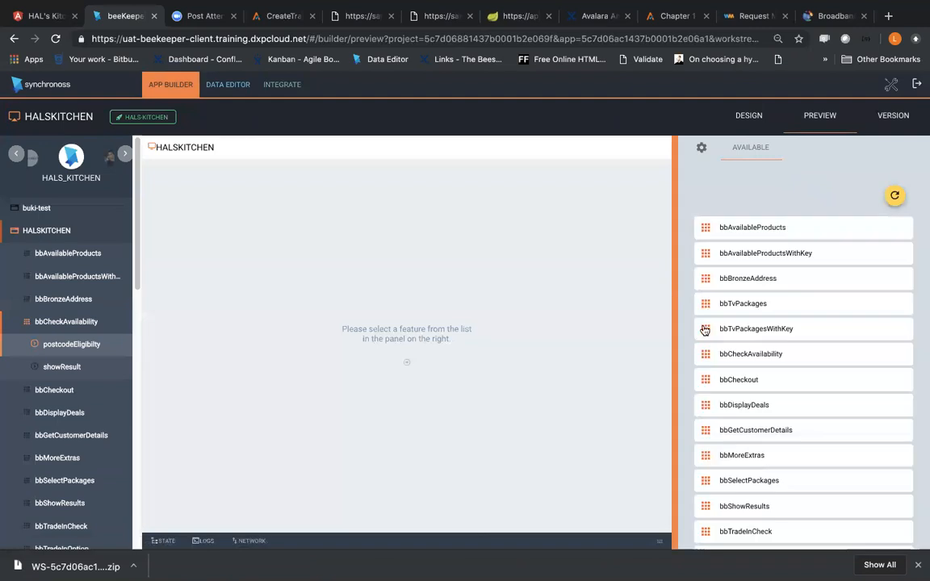
{"action": "scroll", "coordinate": [768, 374], "scroll_direction": "down", "scroll_amount": 4}
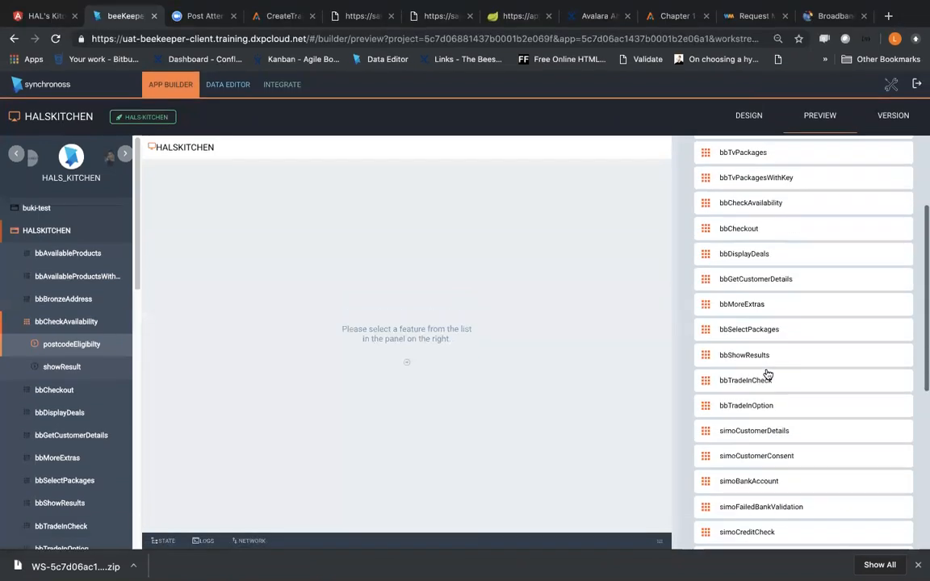
{"action": "scroll", "coordinate": [771, 375], "scroll_direction": "down", "scroll_amount": 5}
{"action": "scroll", "coordinate": [772, 375], "scroll_direction": "up", "scroll_amount": 8}
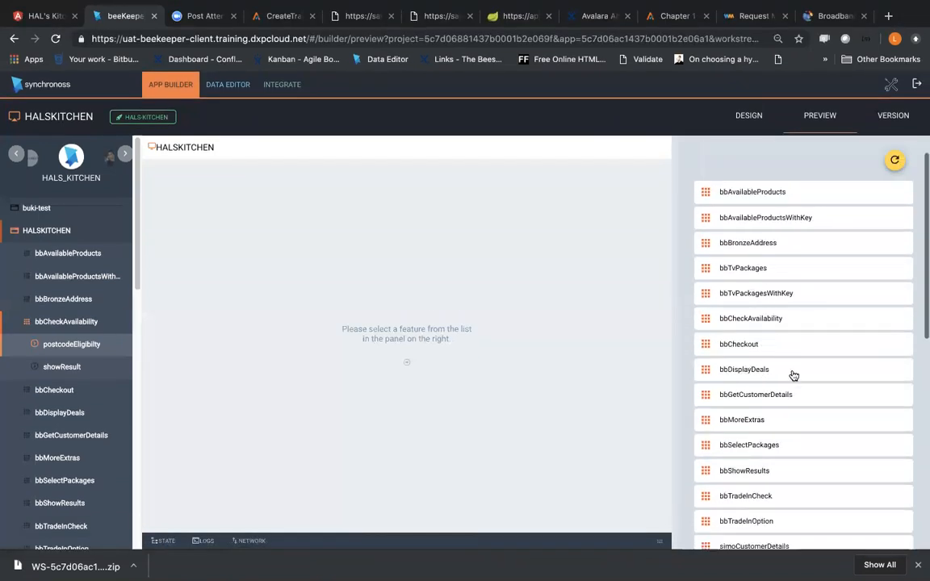
{"action": "left_click", "coordinate": [764, 320]}
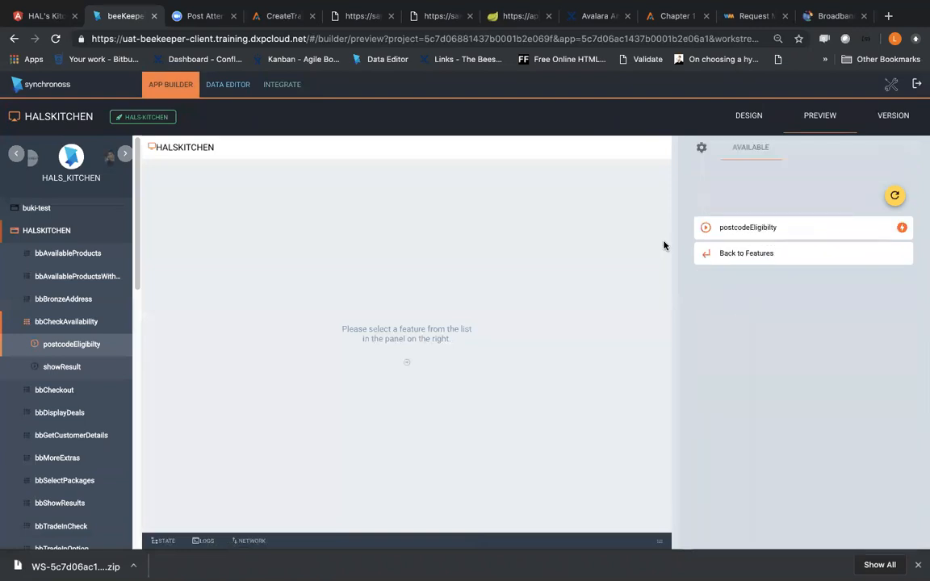
{"action": "left_click", "coordinate": [743, 231]}
{"action": "scroll", "coordinate": [783, 355], "scroll_direction": "down", "scroll_amount": 2}
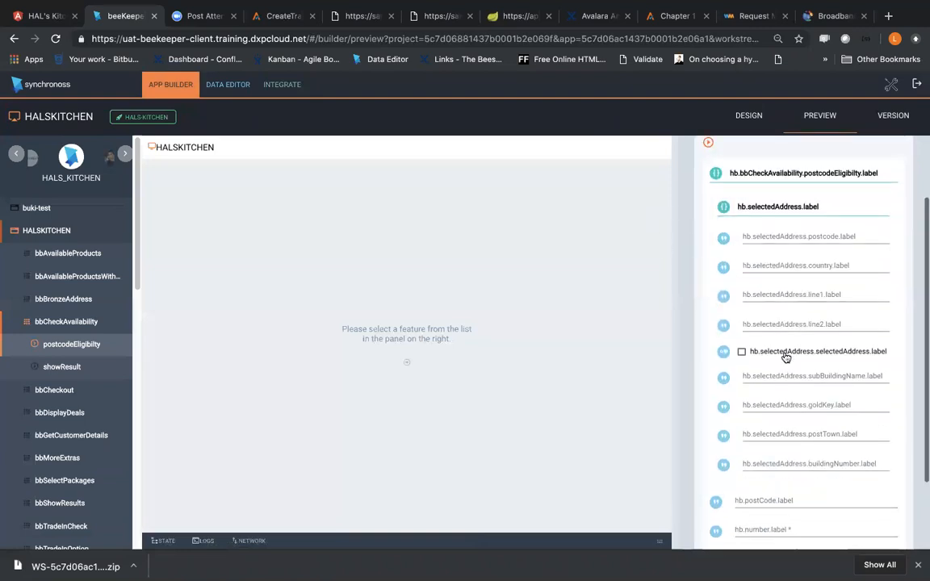
Step: Fill the selectedAddress fields with dadada for country, dadadada for line2 and ddadada for goldKey
{"action": "left_click", "coordinate": [767, 272]}
{"action": "type", "text": "dadada"}
{"action": "left_click", "coordinate": [778, 324]}
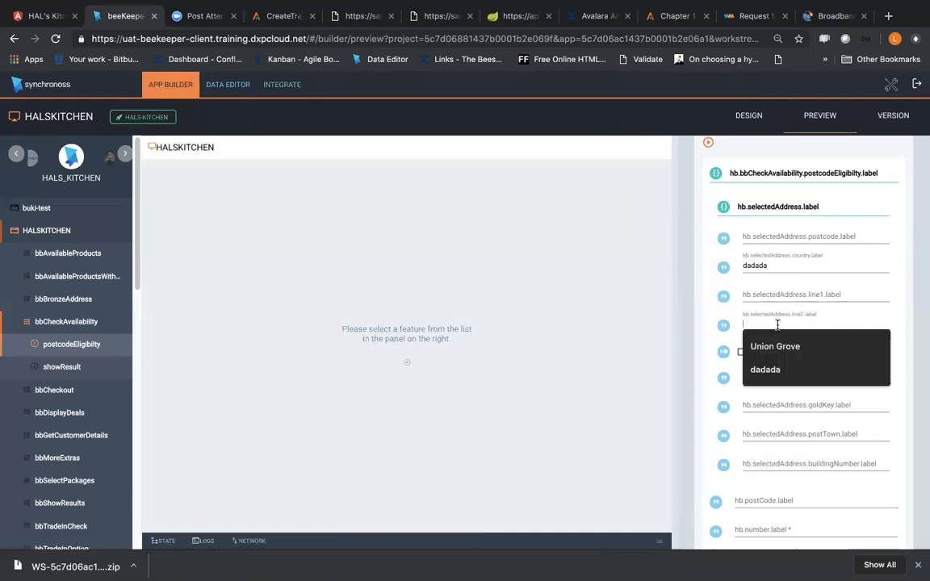
{"action": "type", "text": "dadadada"}
{"action": "left_click", "coordinate": [773, 404]}
{"action": "type", "text": "ddadada"}
Step: Fill in the required number field with a saved phone number and submit the postcodeEligibilty form
{"action": "scroll", "coordinate": [799, 452], "scroll_direction": "down", "scroll_amount": 2}
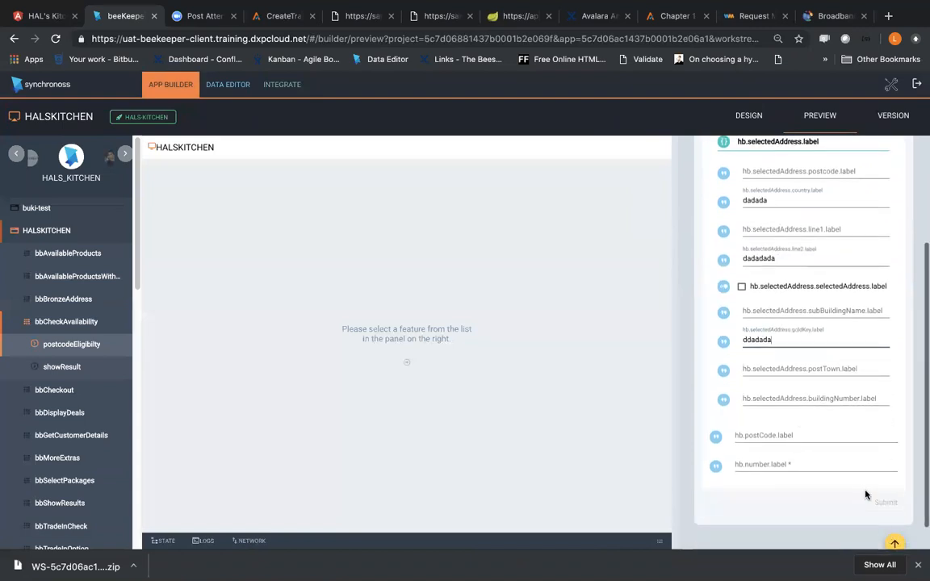
{"action": "left_click", "coordinate": [816, 465]}
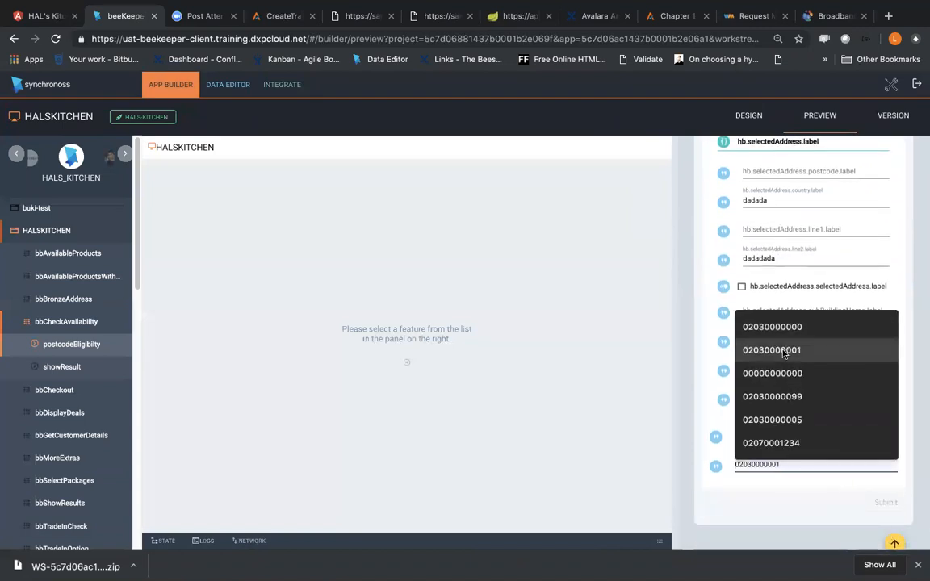
{"action": "left_click", "coordinate": [775, 373]}
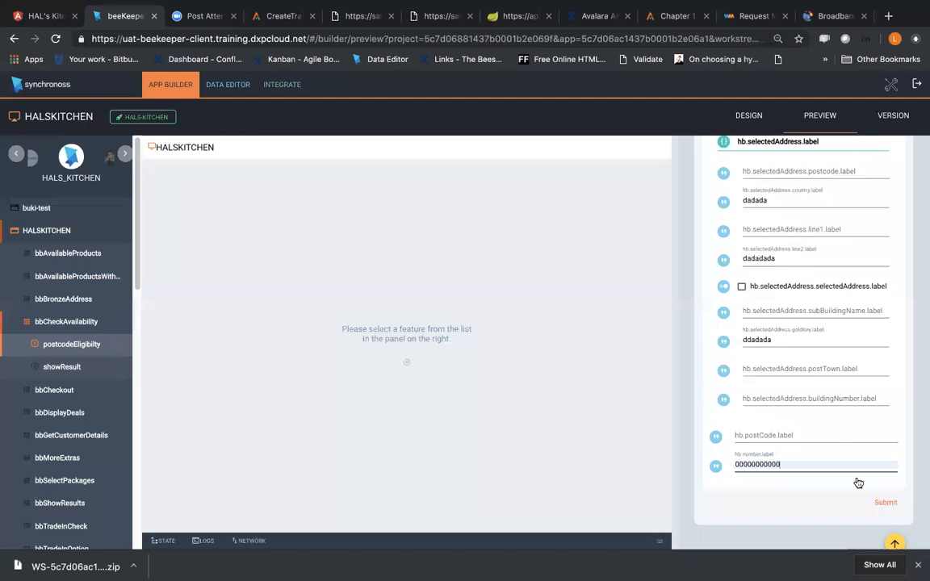
{"action": "left_click", "coordinate": [891, 505]}
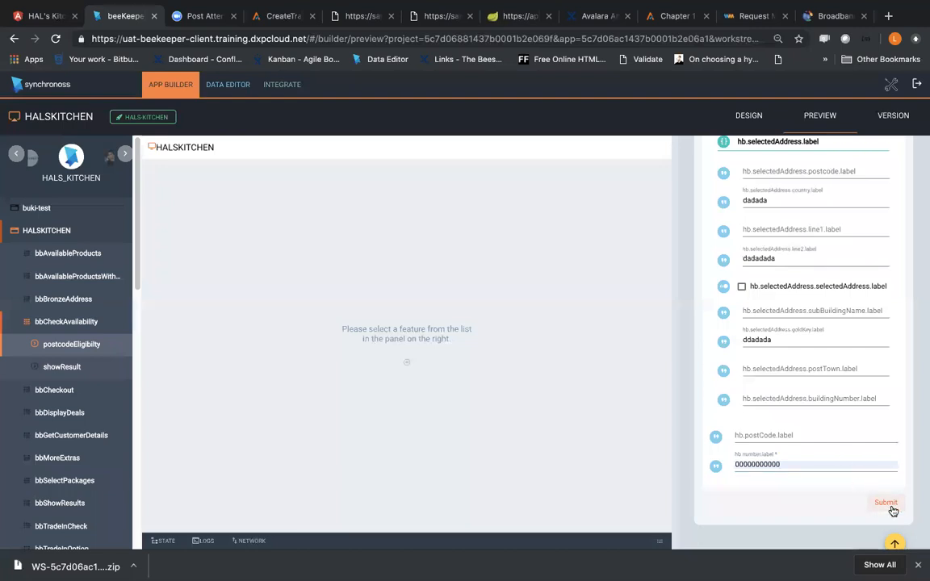
Step: Expand the state log and examine the addresses array and selectedAddress values from the new submission
{"action": "left_click", "coordinate": [160, 538]}
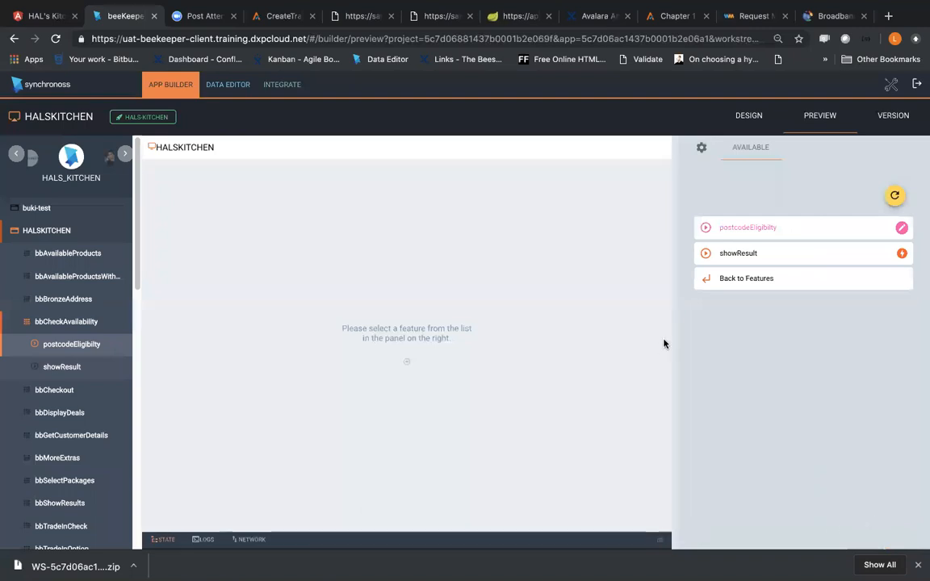
{"action": "scroll", "coordinate": [459, 477], "scroll_direction": "down", "scroll_amount": 10}
{"action": "scroll", "coordinate": [461, 478], "scroll_direction": "up", "scroll_amount": 1}
{"action": "scroll", "coordinate": [461, 478], "scroll_direction": "down", "scroll_amount": 1}
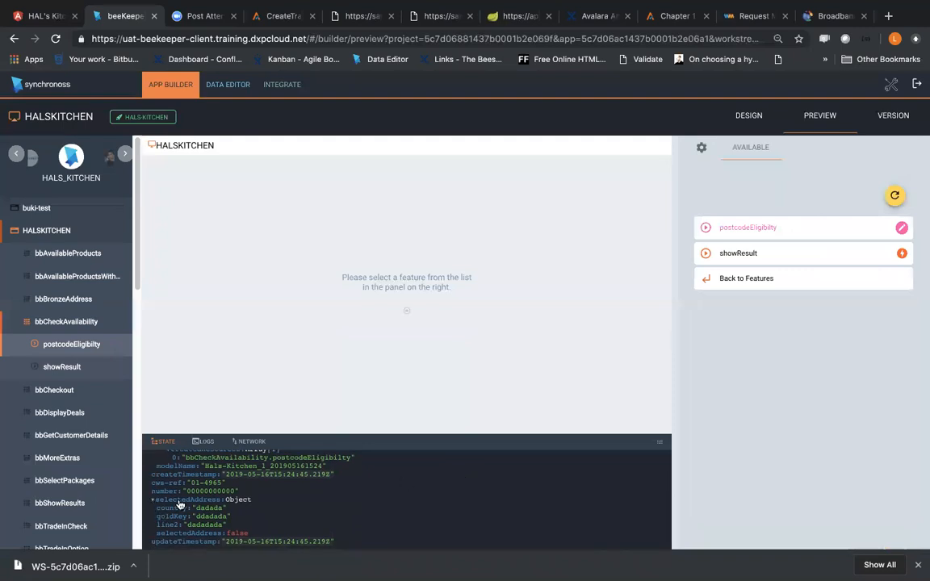
{"action": "scroll", "coordinate": [181, 496], "scroll_direction": "up", "scroll_amount": 10}
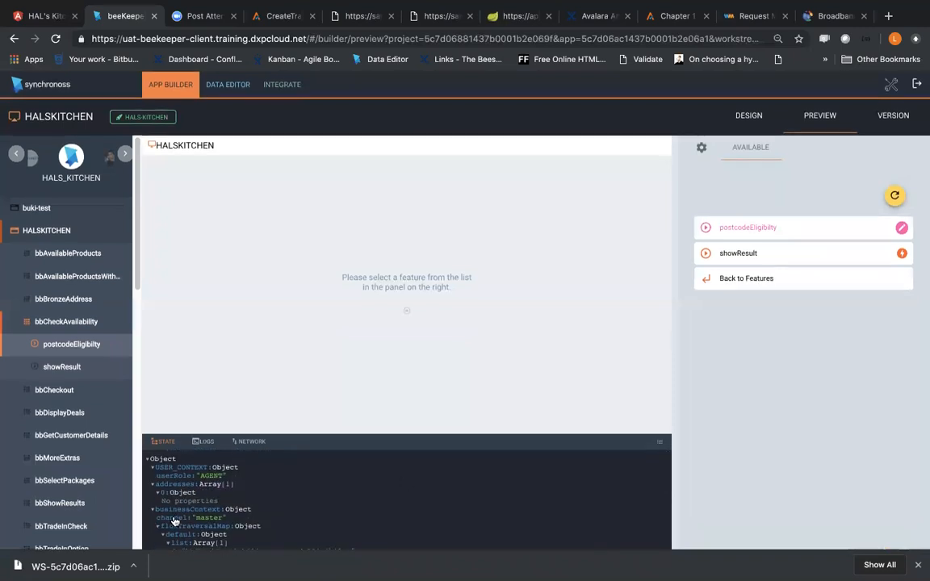
{"action": "scroll", "coordinate": [173, 518], "scroll_direction": "down", "scroll_amount": 1}
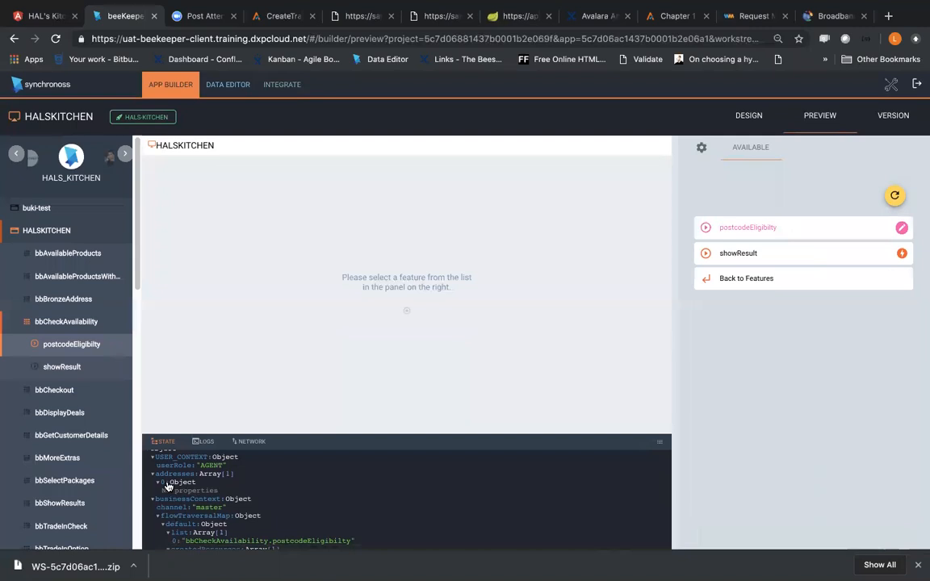
{"action": "scroll", "coordinate": [136, 229], "scroll_direction": "down", "scroll_amount": 1}
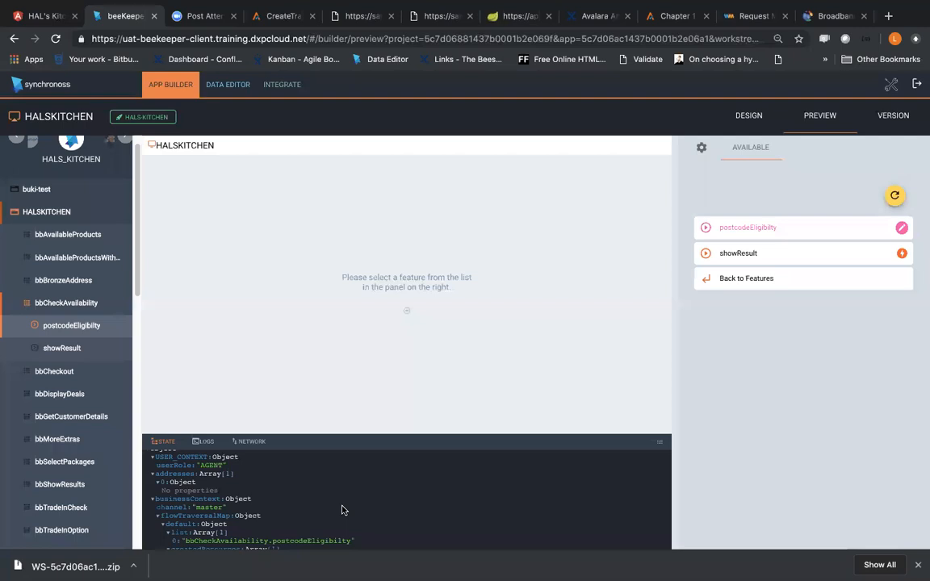
Step: Open the postcodeEligibilty step's design and review its integrations and rules
{"action": "left_click", "coordinate": [97, 326]}
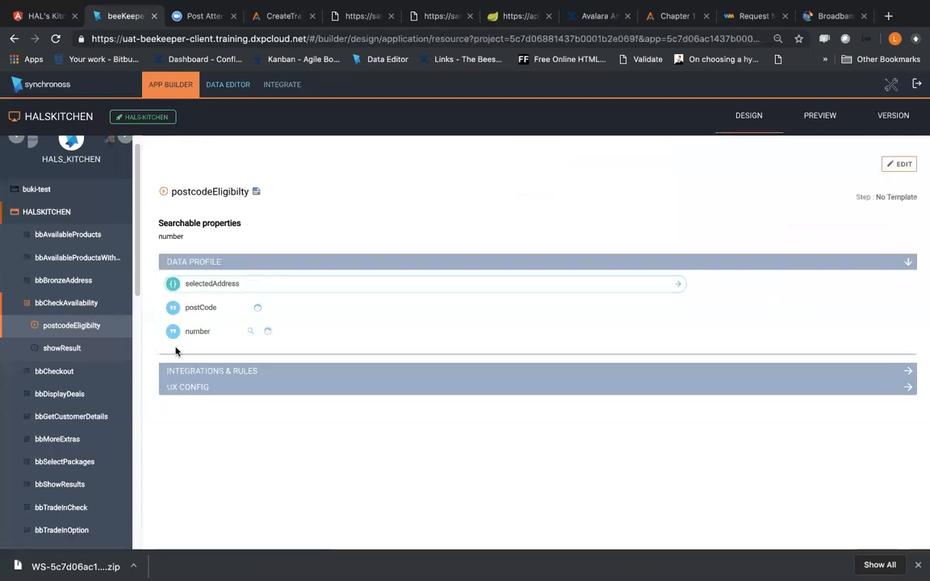
{"action": "left_click", "coordinate": [227, 372]}
{"action": "scroll", "coordinate": [353, 436], "scroll_direction": "down", "scroll_amount": 1}
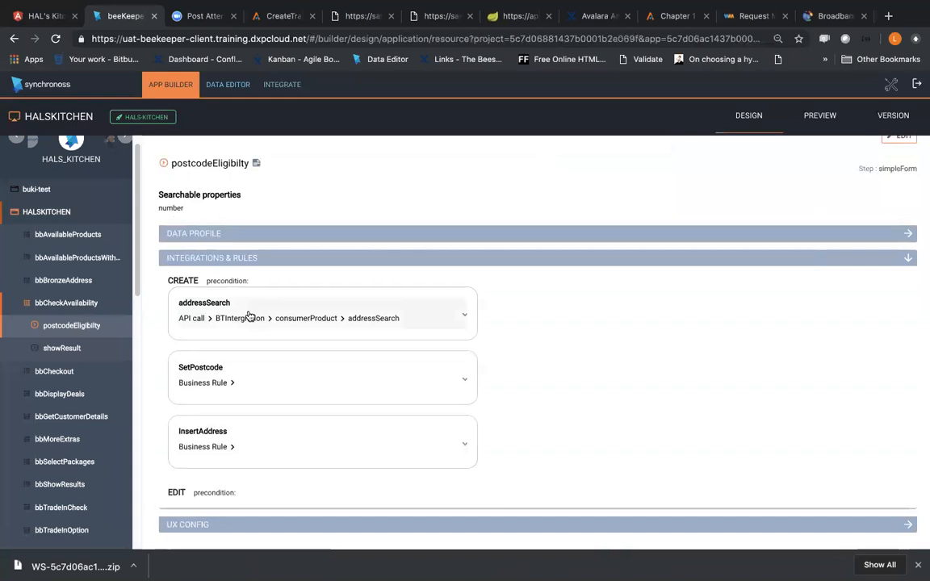
Step: Open the business rules list in the data editor and look through its pages for the address rule
{"action": "left_click", "coordinate": [271, 92]}
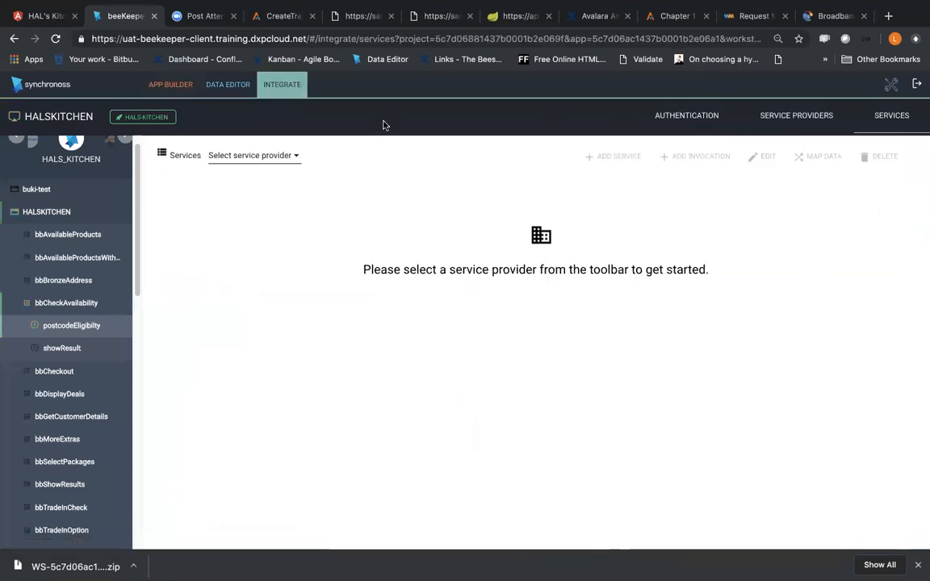
{"action": "left_click", "coordinate": [275, 155]}
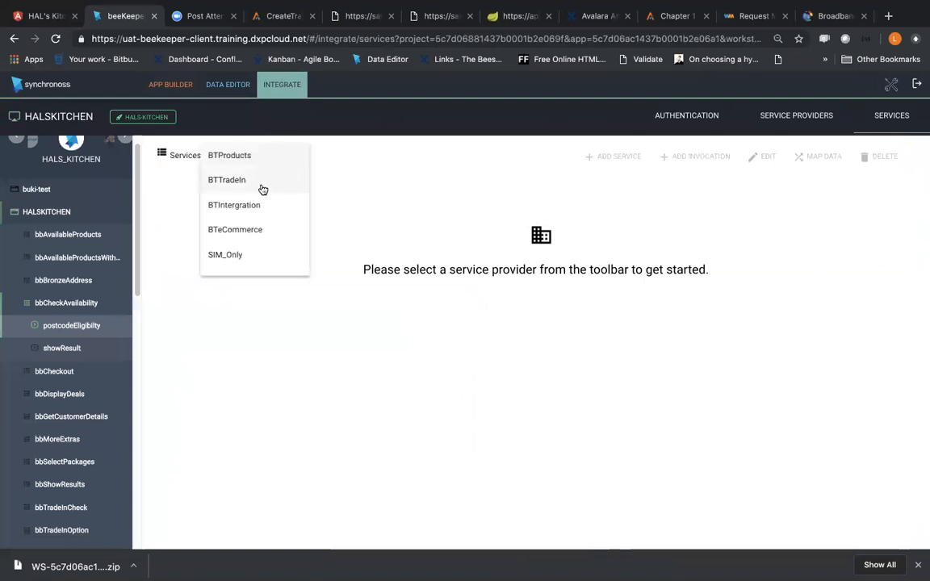
{"action": "left_click", "coordinate": [227, 84]}
{"action": "left_click", "coordinate": [813, 115]}
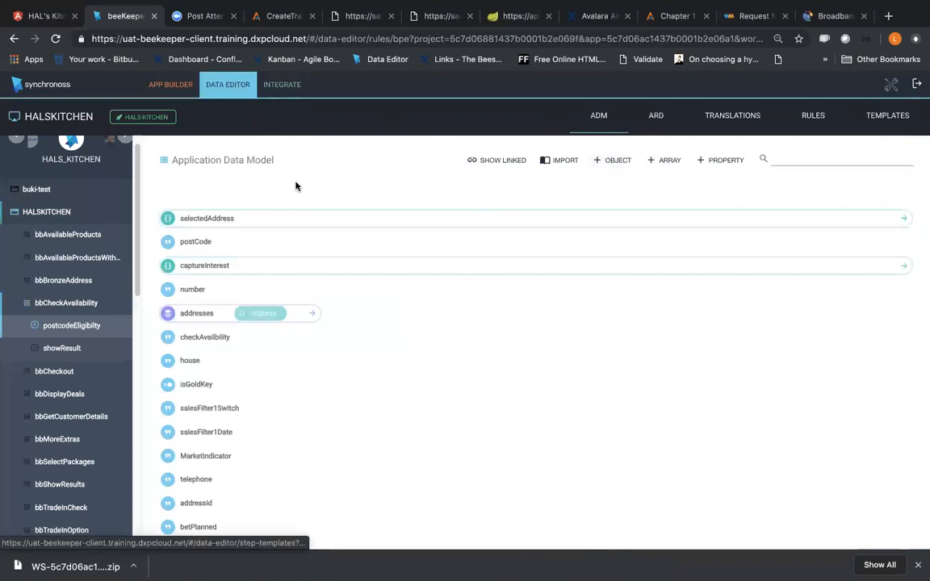
{"action": "left_click", "coordinate": [165, 150]}
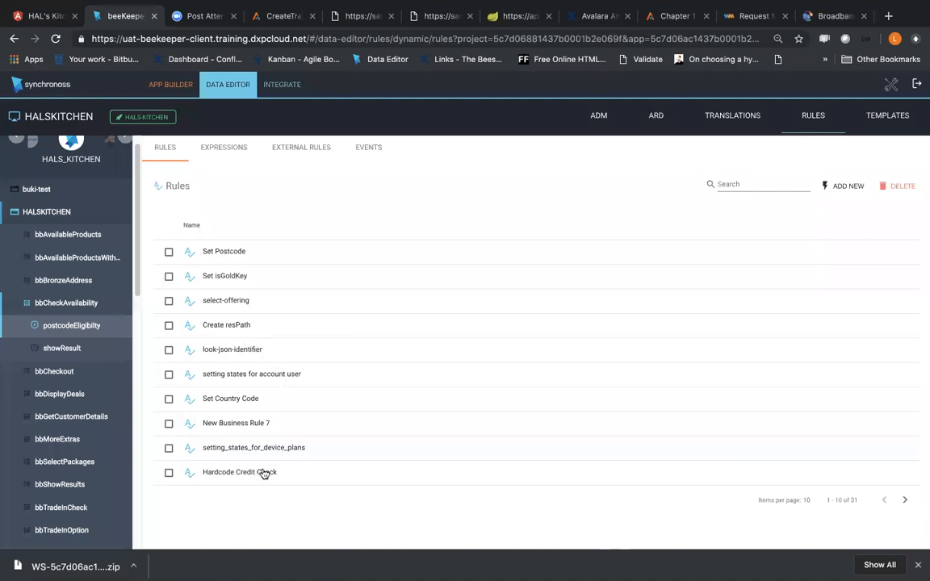
{"action": "left_click", "coordinate": [905, 500]}
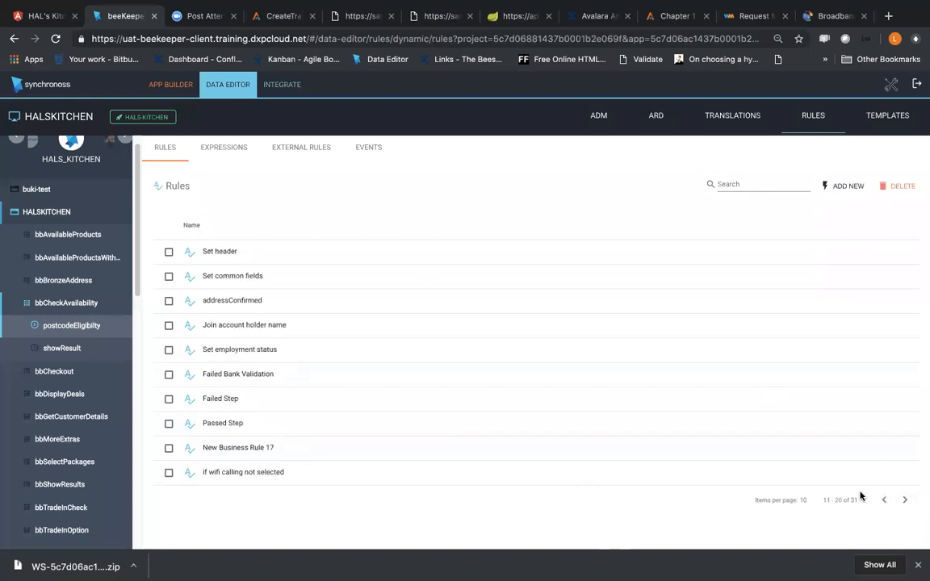
{"action": "left_click", "coordinate": [908, 504]}
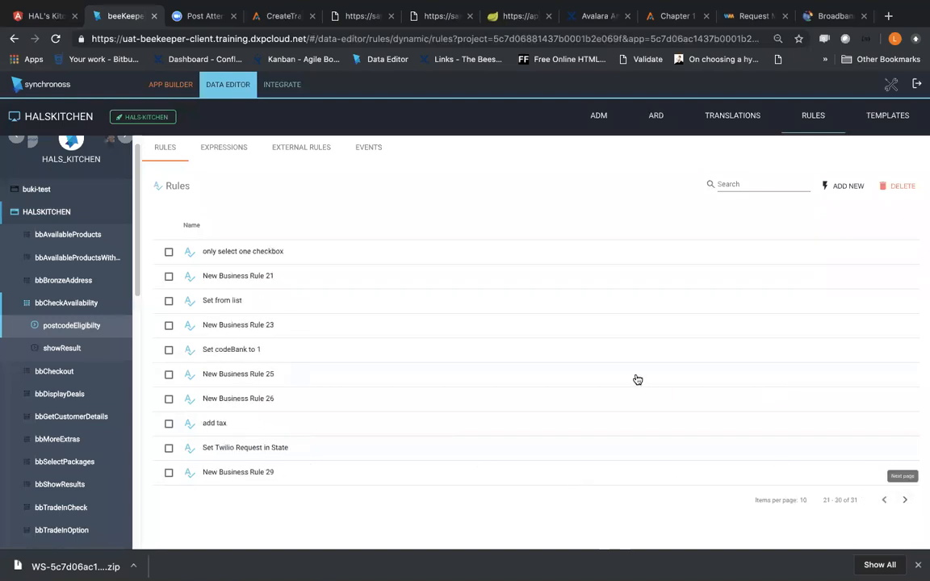
{"action": "left_click", "coordinate": [883, 508]}
{"action": "left_click", "coordinate": [883, 509]}
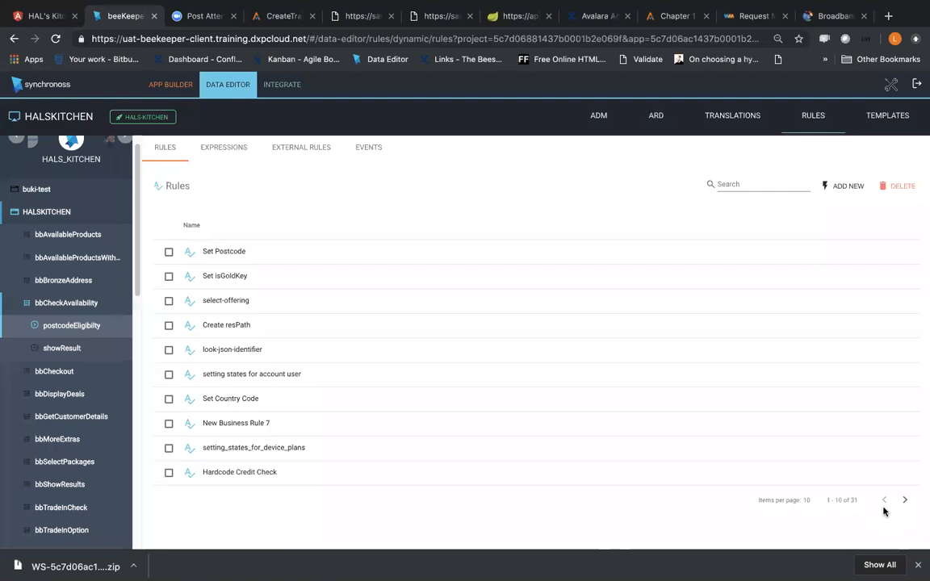
Step: Search the rules for "address" and open the Add new Address rule
{"action": "left_click", "coordinate": [741, 184]}
{"action": "type", "text": "address"}
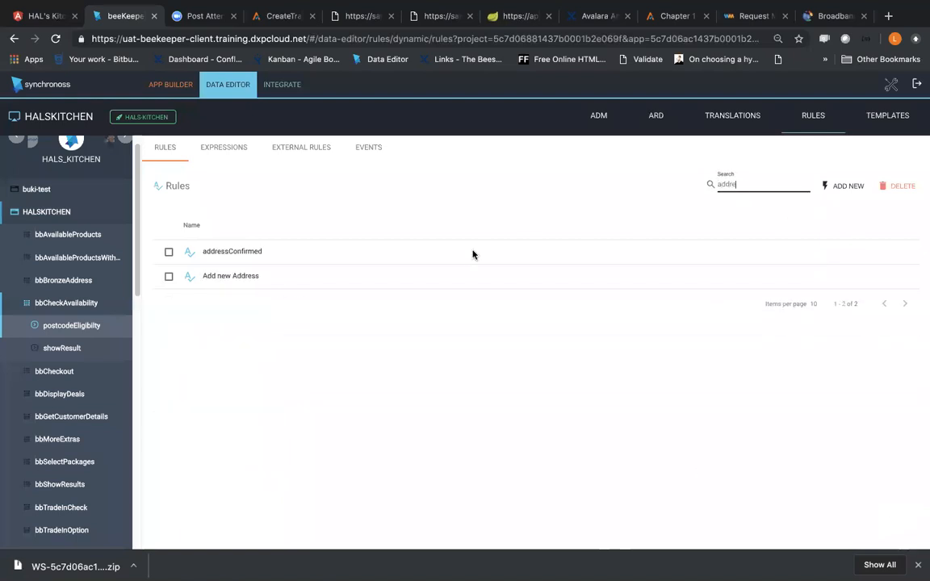
{"action": "left_click", "coordinate": [275, 277]}
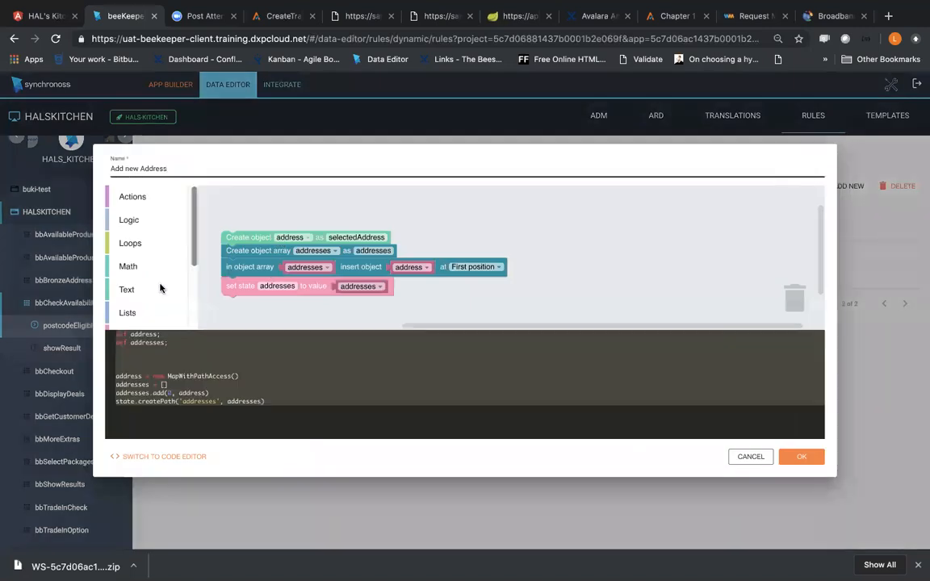
Step: Add an unassigned state property block above the existing blocks in the Add new Address rule
{"action": "scroll", "coordinate": [158, 287], "scroll_direction": "down", "scroll_amount": 3}
{"action": "scroll", "coordinate": [145, 266], "scroll_direction": "down", "scroll_amount": 1}
{"action": "left_click", "coordinate": [140, 228]}
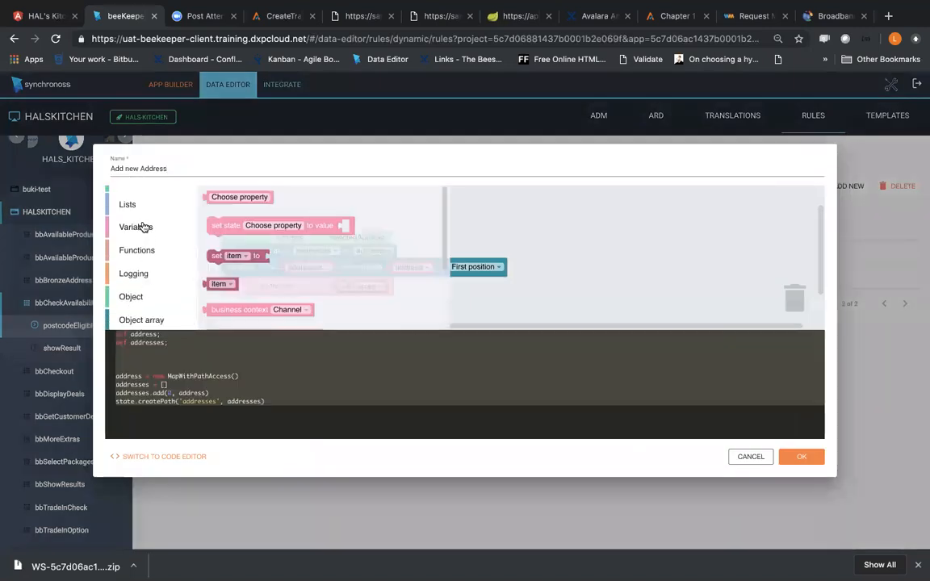
{"action": "scroll", "coordinate": [242, 206], "scroll_direction": "down", "scroll_amount": 2}
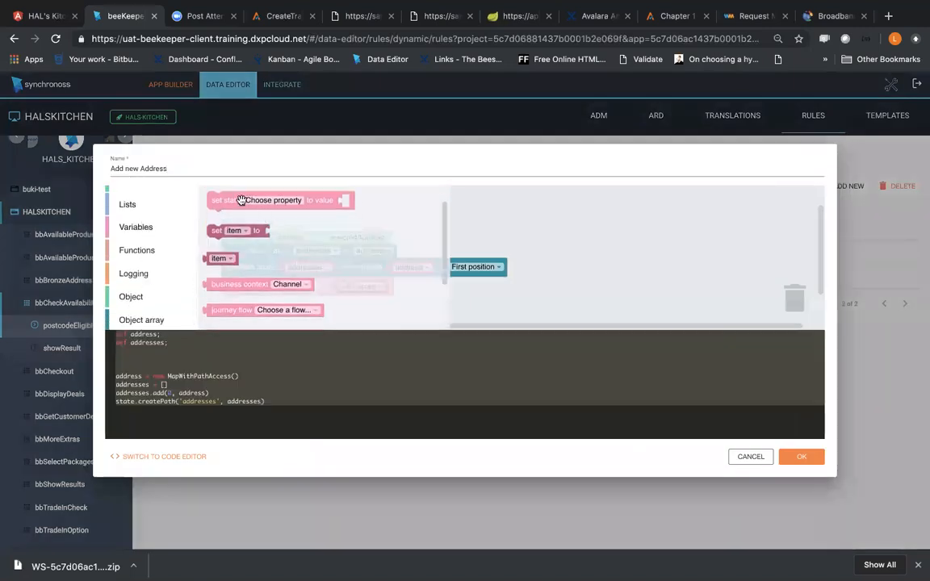
{"action": "scroll", "coordinate": [247, 218], "scroll_direction": "up", "scroll_amount": 2}
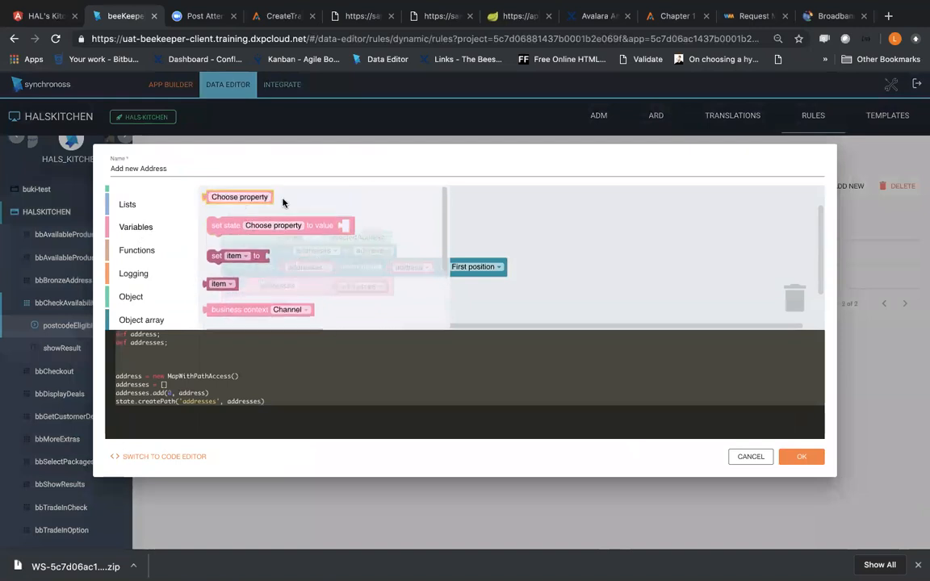
{"action": "left_click_drag", "start_coordinate": [242, 201], "coordinate": [372, 205]}
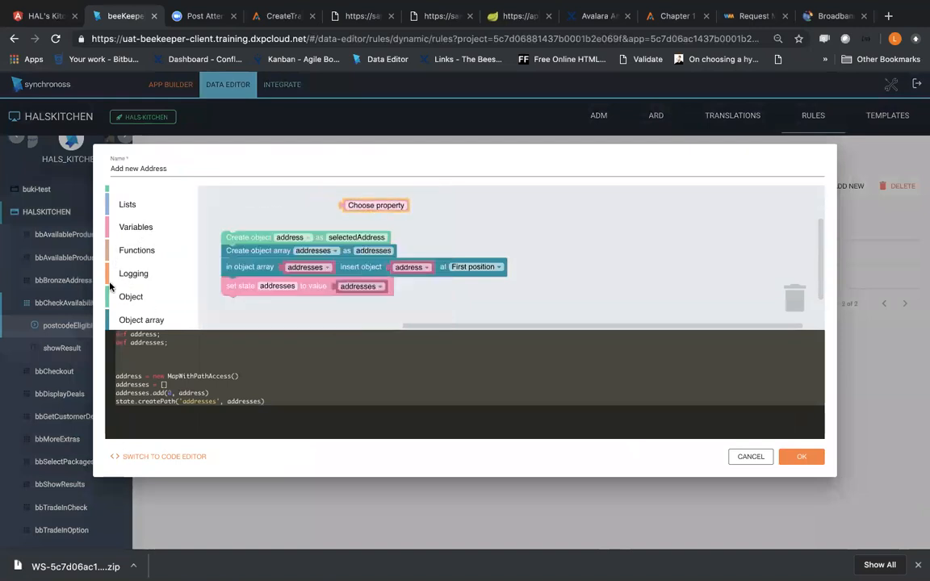
Step: Add a set-variable block for the addresses variable and attach the loose property block as its value
{"action": "scroll", "coordinate": [150, 287], "scroll_direction": "down", "scroll_amount": 1}
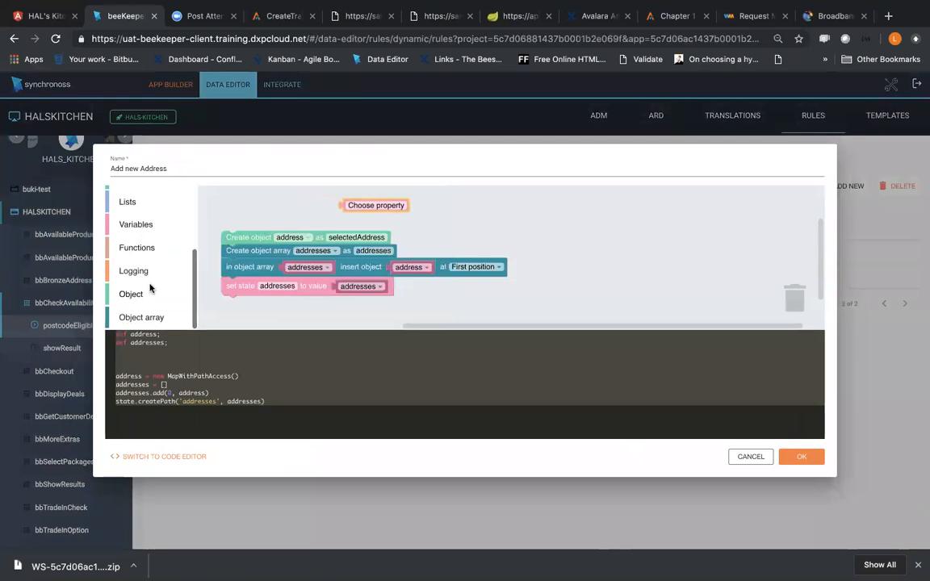
{"action": "left_click", "coordinate": [129, 224]}
{"action": "left_click_drag", "start_coordinate": [222, 257], "coordinate": [260, 201]}
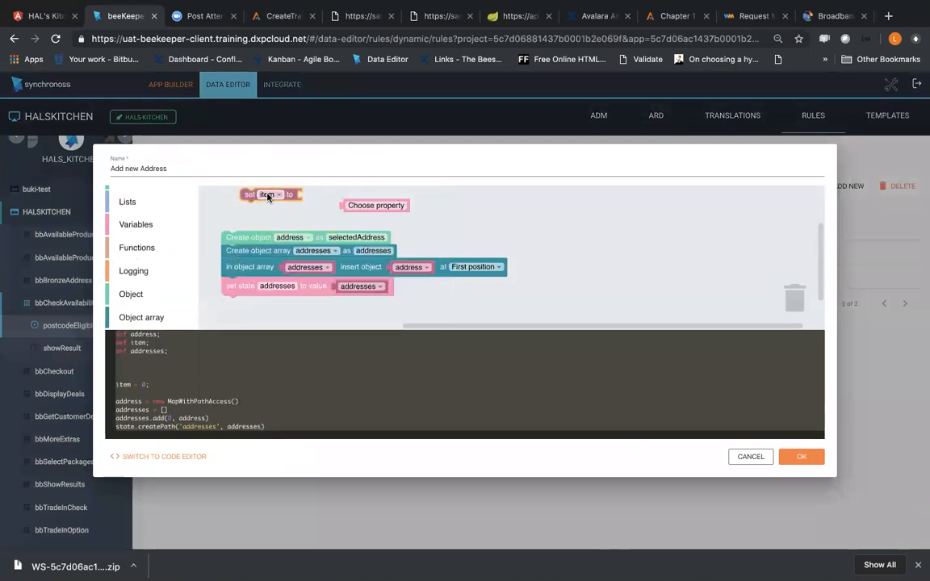
{"action": "left_click", "coordinate": [268, 196]}
{"action": "left_click", "coordinate": [271, 216]}
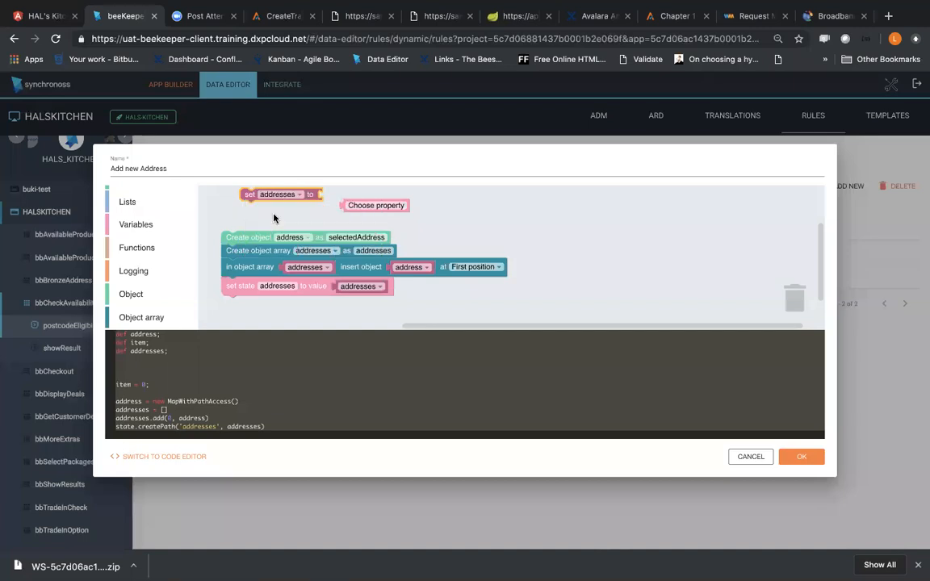
{"action": "left_click", "coordinate": [290, 196]}
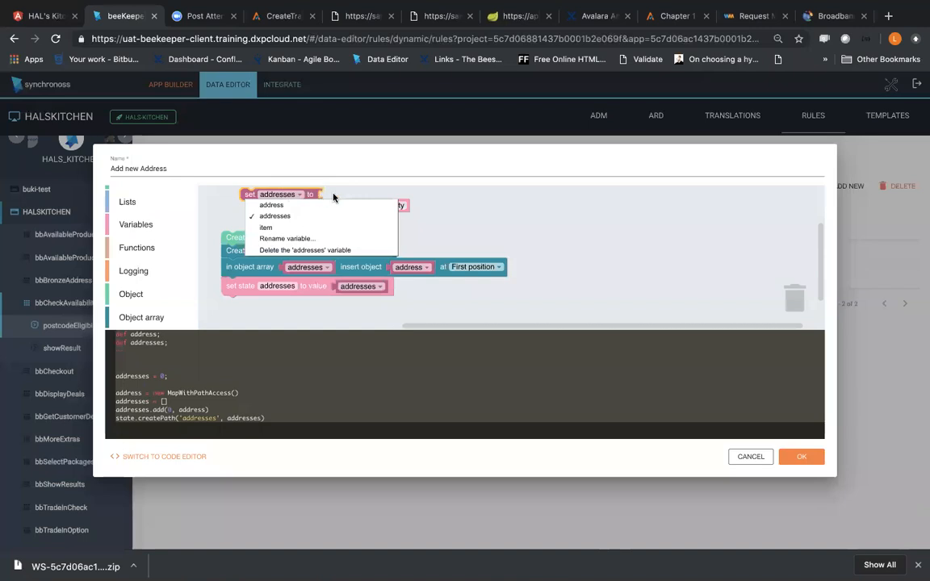
{"action": "left_click", "coordinate": [354, 205]}
{"action": "left_click_drag", "start_coordinate": [358, 206], "coordinate": [344, 199]}
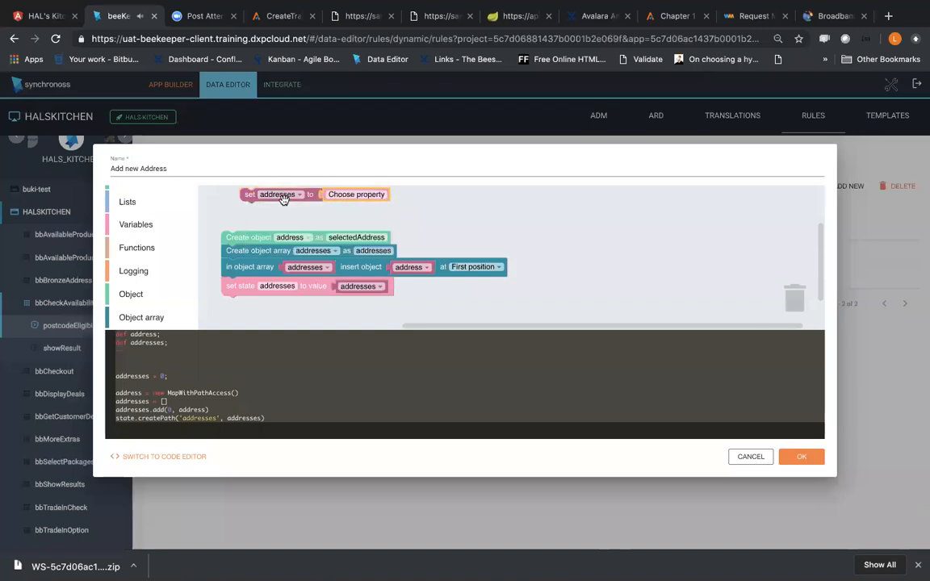
Step: Choose the addresses array as the block's property and place the set block above the Create object block
{"action": "left_click", "coordinate": [347, 197]}
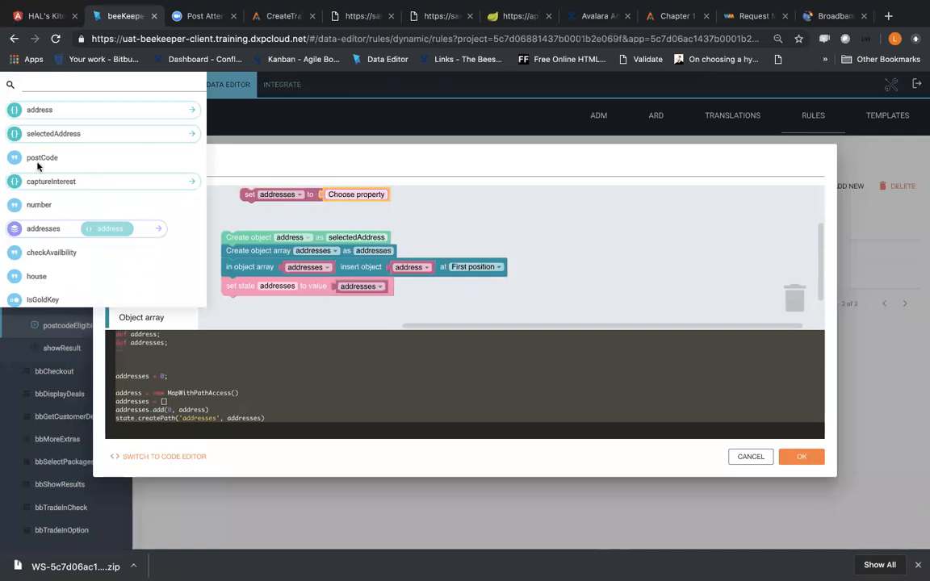
{"action": "left_click", "coordinate": [44, 230]}
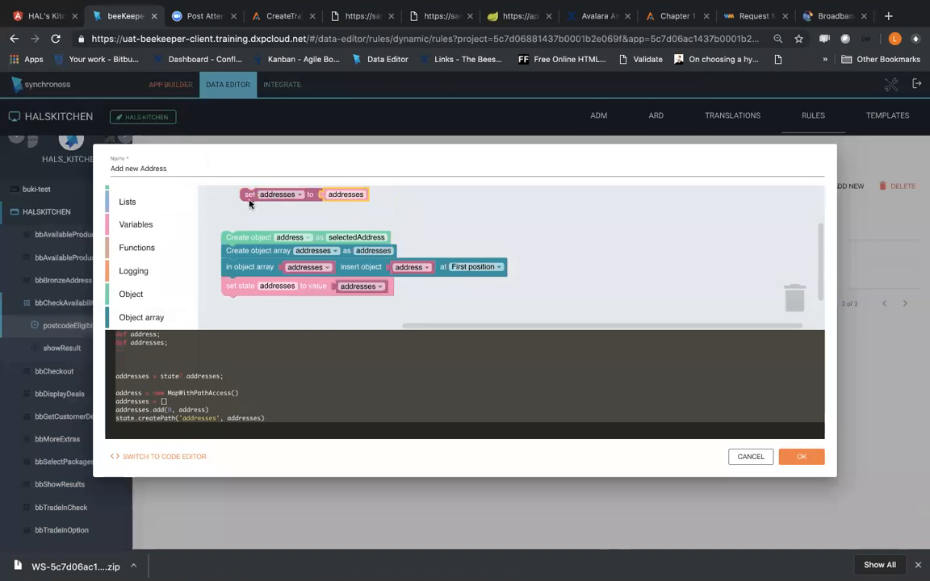
{"action": "left_click_drag", "start_coordinate": [250, 194], "coordinate": [234, 224]}
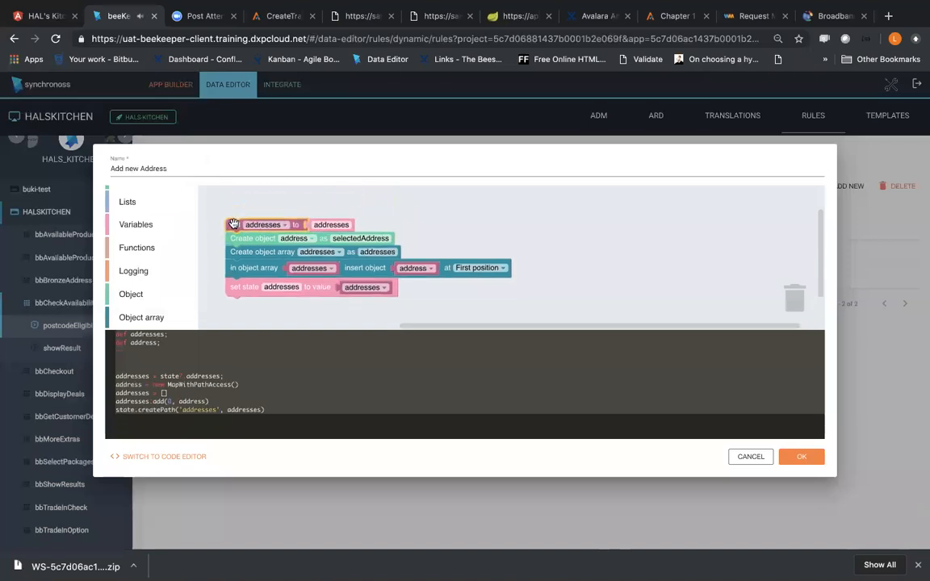
Step: Rename the rule's addresses variable to stateAddresses
{"action": "left_click", "coordinate": [278, 226]}
{"action": "left_click", "coordinate": [265, 244]}
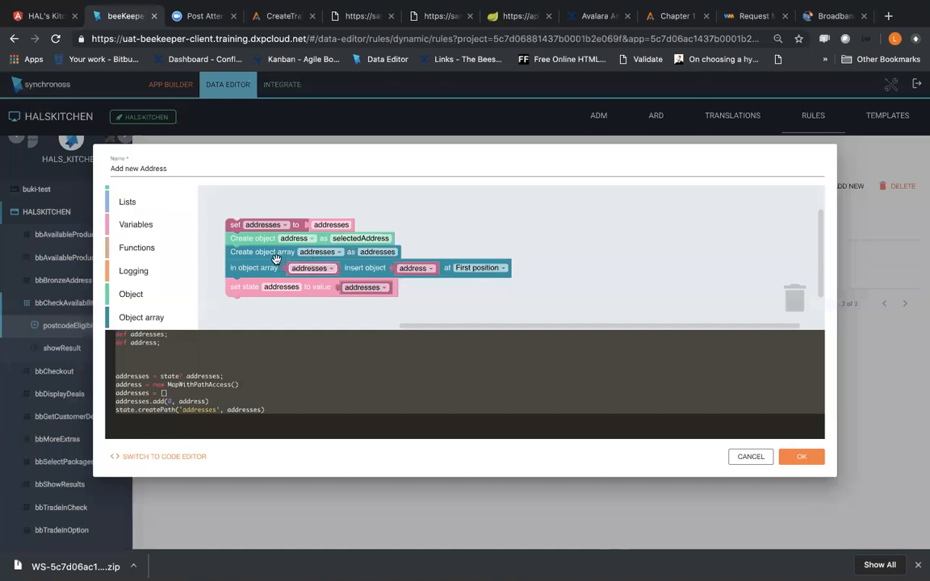
{"action": "left_click", "coordinate": [264, 225]}
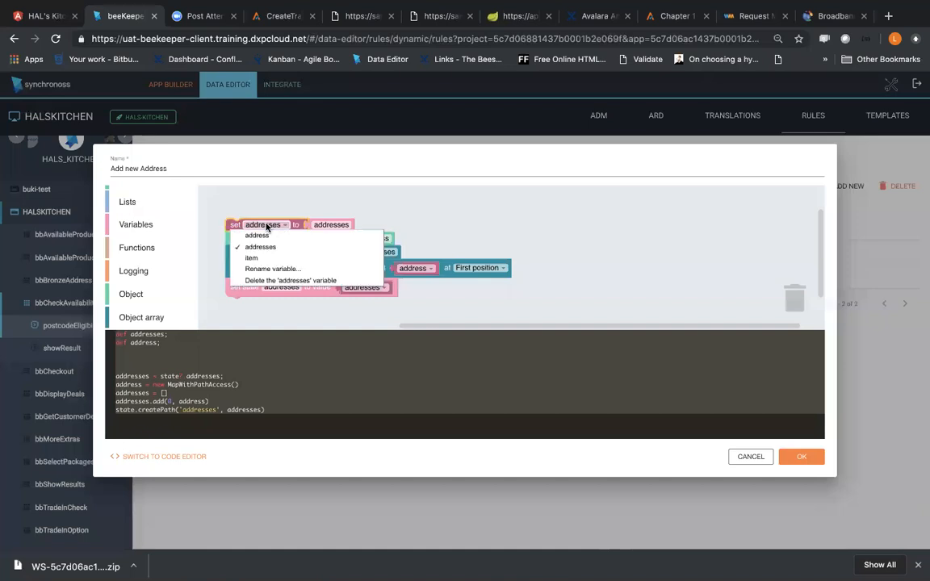
{"action": "left_click", "coordinate": [267, 269]}
{"action": "type", "text": "stateAdd"}
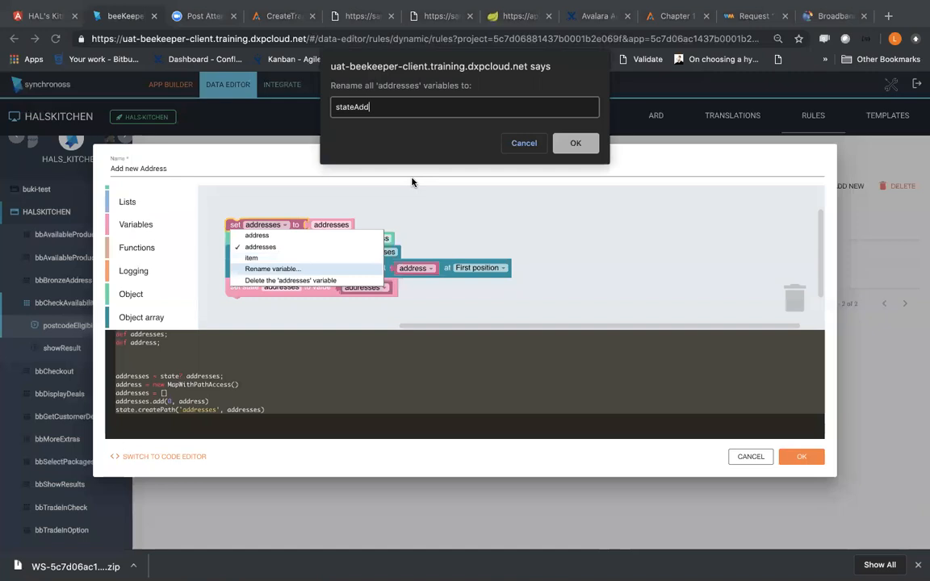
{"action": "type", "text": "resses"}
{"action": "left_click", "coordinate": [574, 144]}
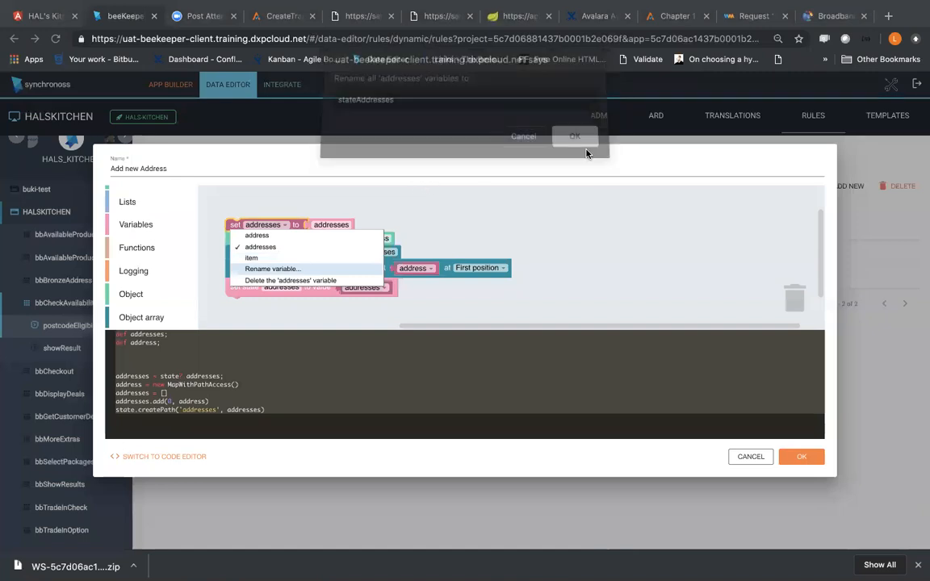
{"action": "left_click", "coordinate": [359, 227]}
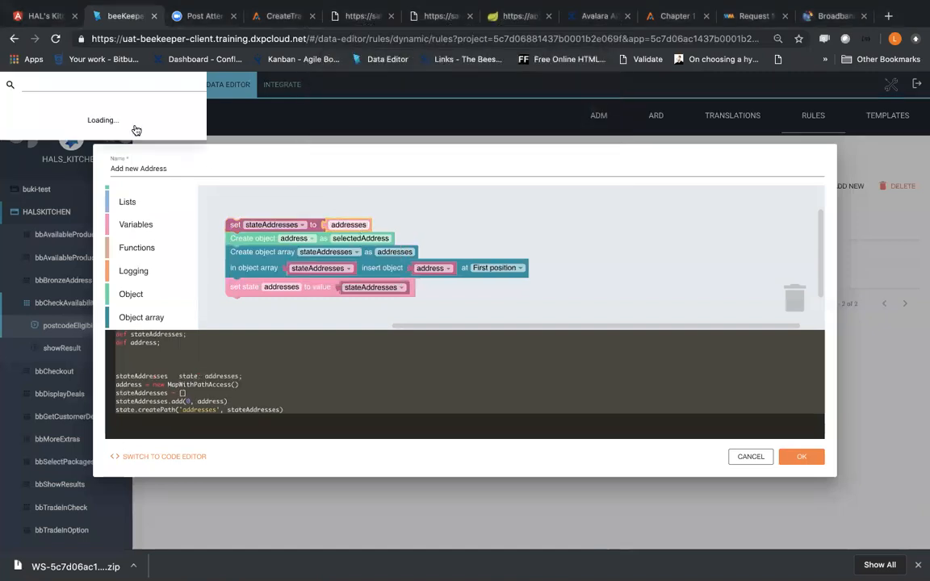
{"action": "left_click", "coordinate": [283, 214]}
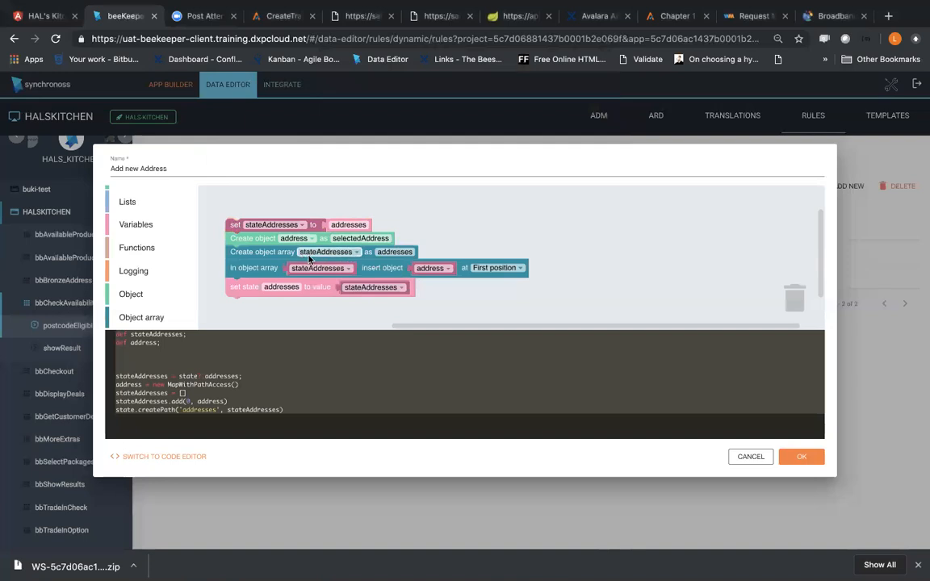
{"action": "left_click", "coordinate": [356, 253]}
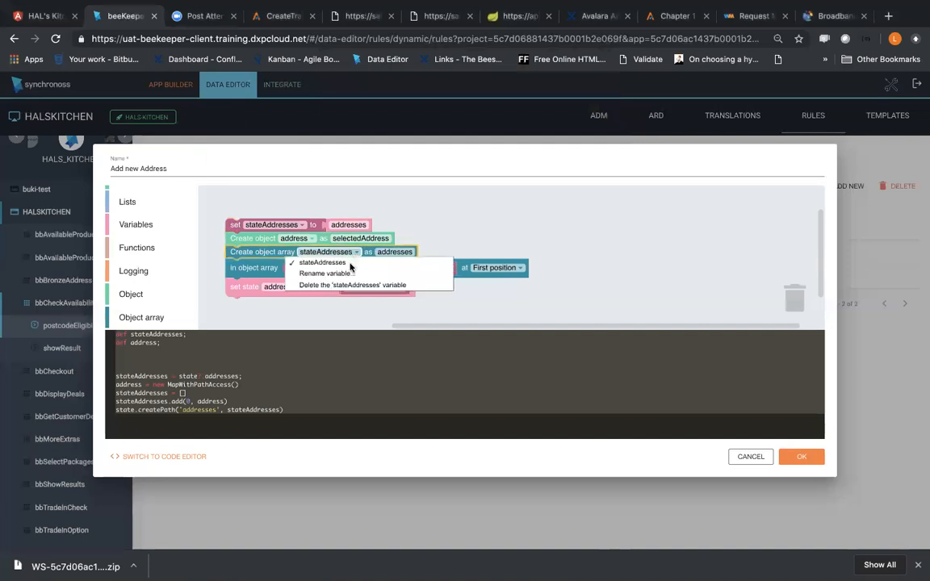
{"action": "left_click", "coordinate": [348, 275]}
{"action": "type", "text": "s"}
{"action": "key", "text": "BackSpace"}
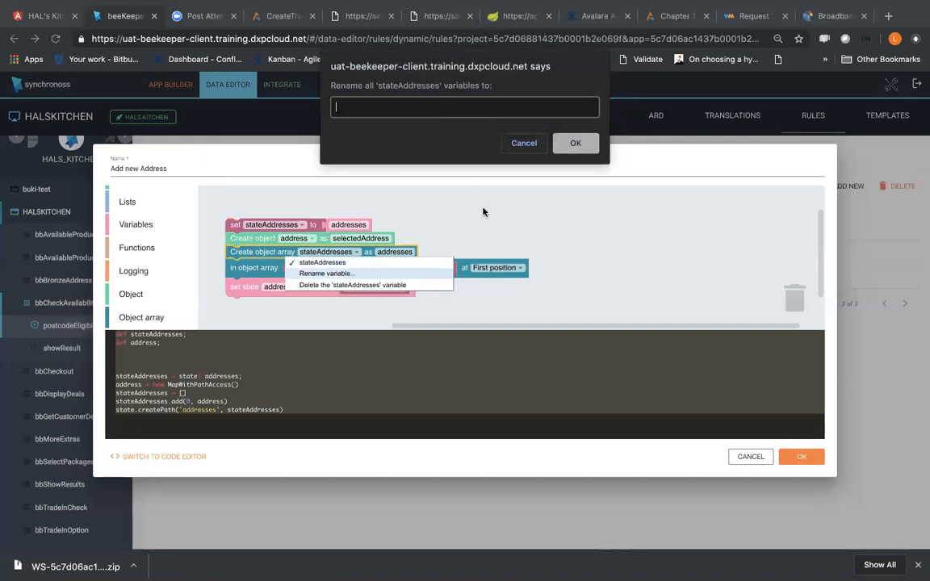
{"action": "left_click", "coordinate": [532, 145]}
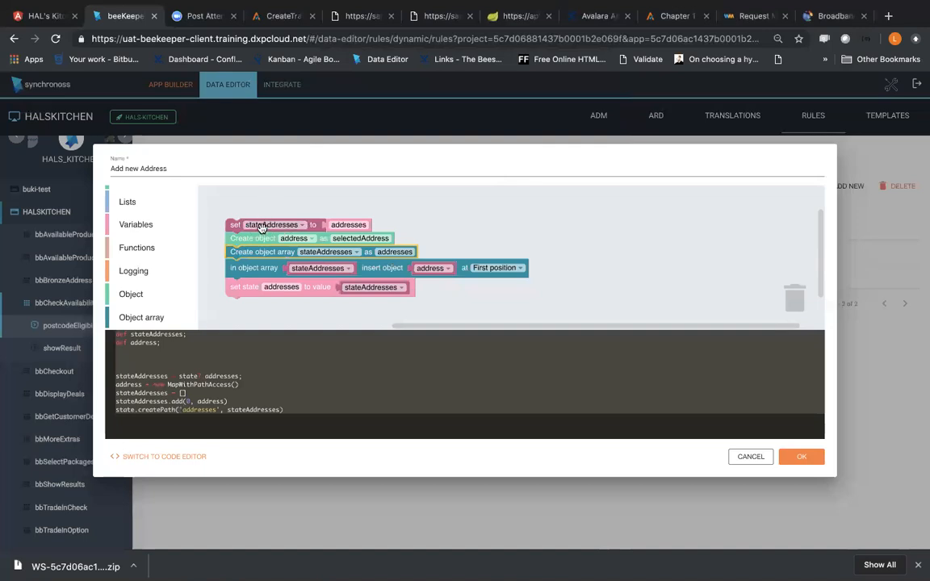
Step: Add the comment "97 Addresses" to the block that sets stateAddresses, and collapse the comment again
{"action": "right_click", "coordinate": [321, 227]}
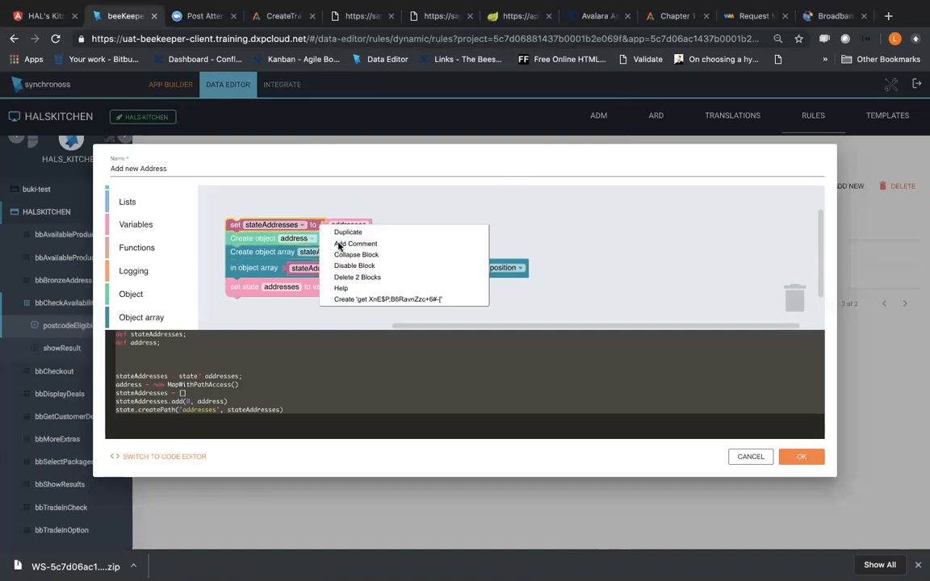
{"action": "left_click", "coordinate": [347, 243]}
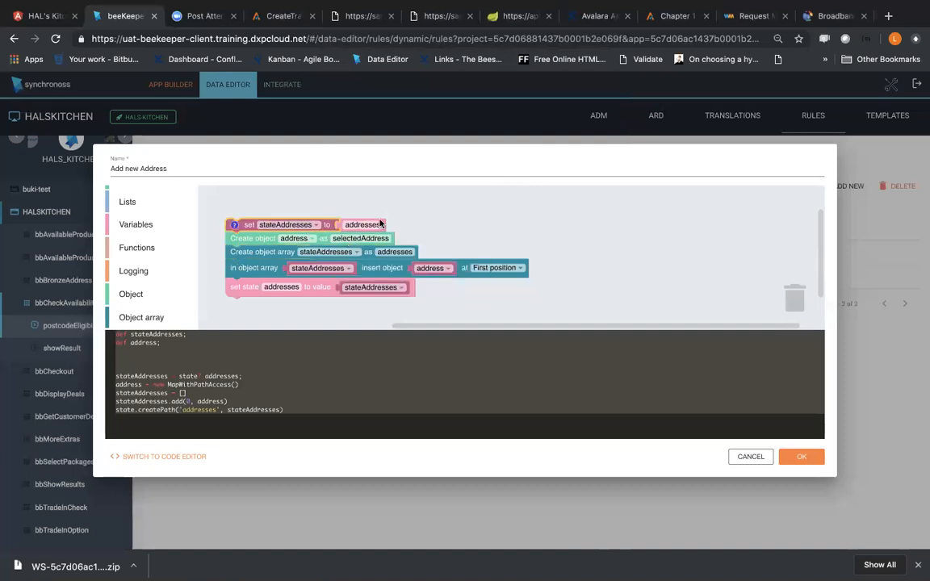
{"action": "left_click", "coordinate": [235, 226]}
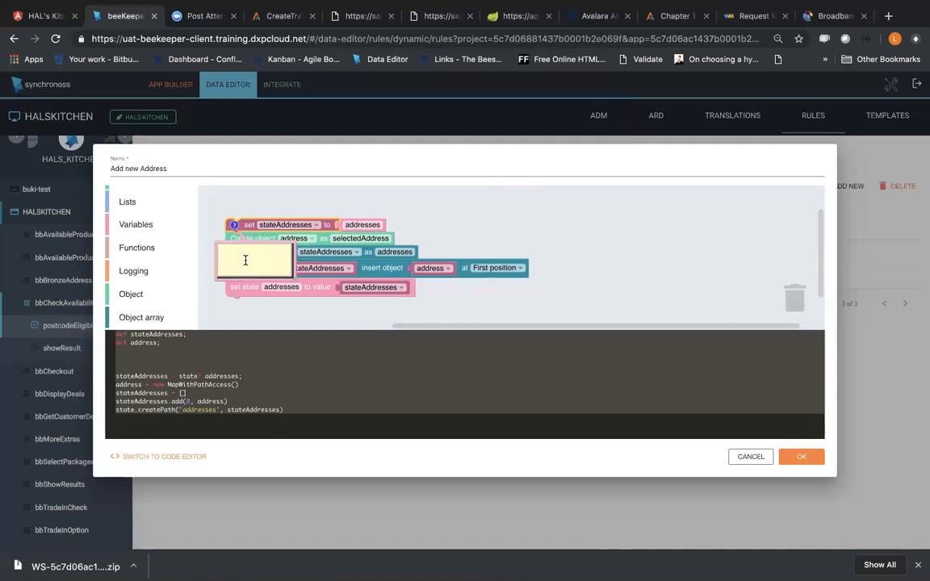
{"action": "type", "text": "97 Addresses"}
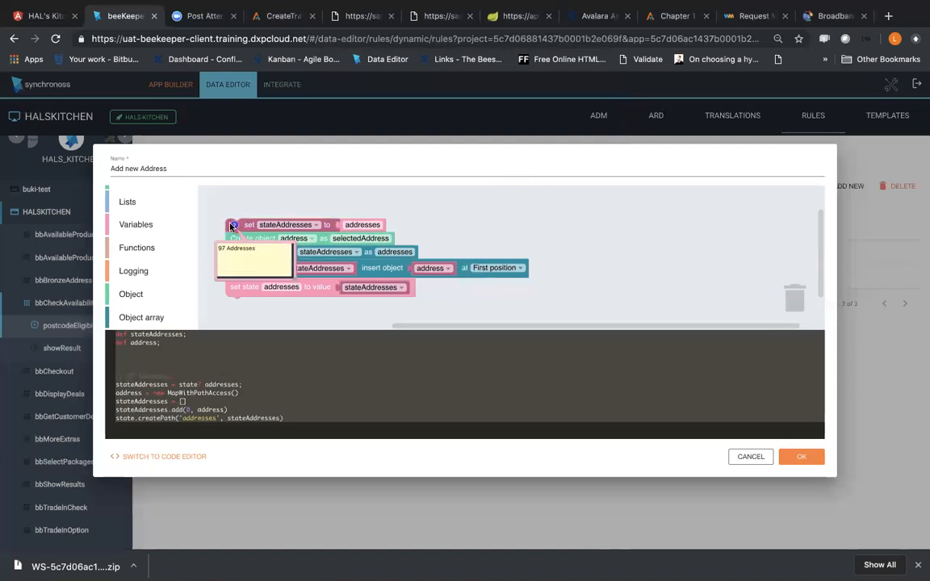
{"action": "left_click", "coordinate": [232, 225]}
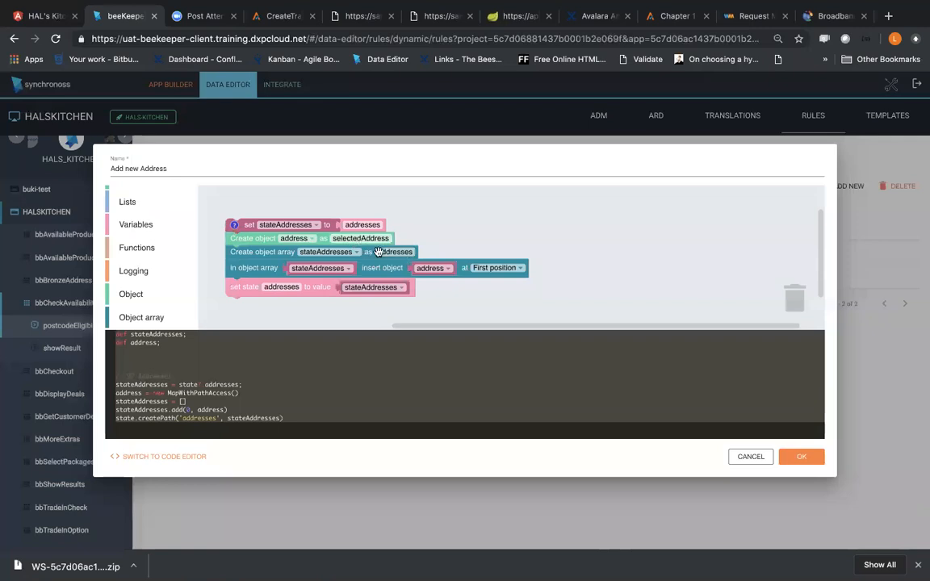
Step: Make the insert block add the address object at Last position, keep the set state block attached beneath it, and save the rule
{"action": "left_click", "coordinate": [387, 254]}
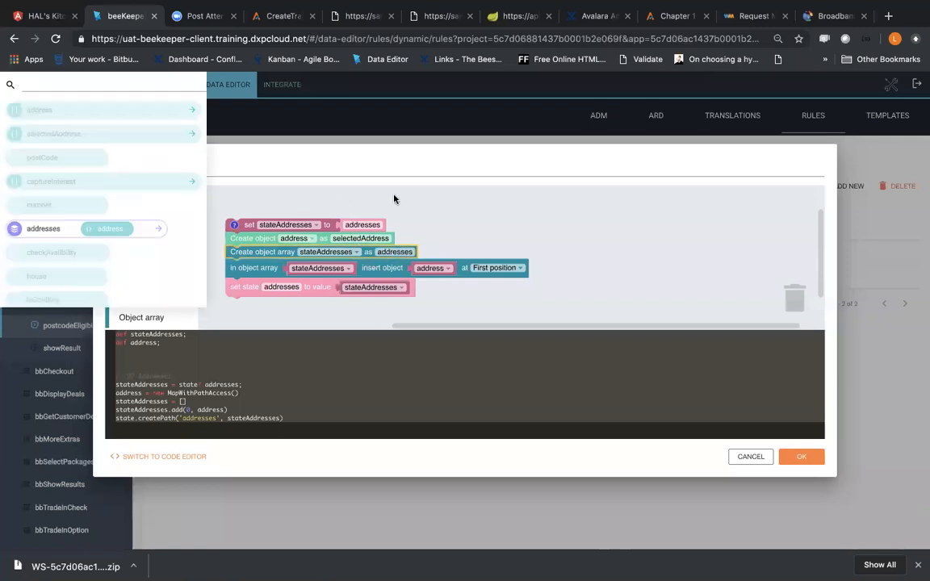
{"action": "left_click", "coordinate": [322, 254]}
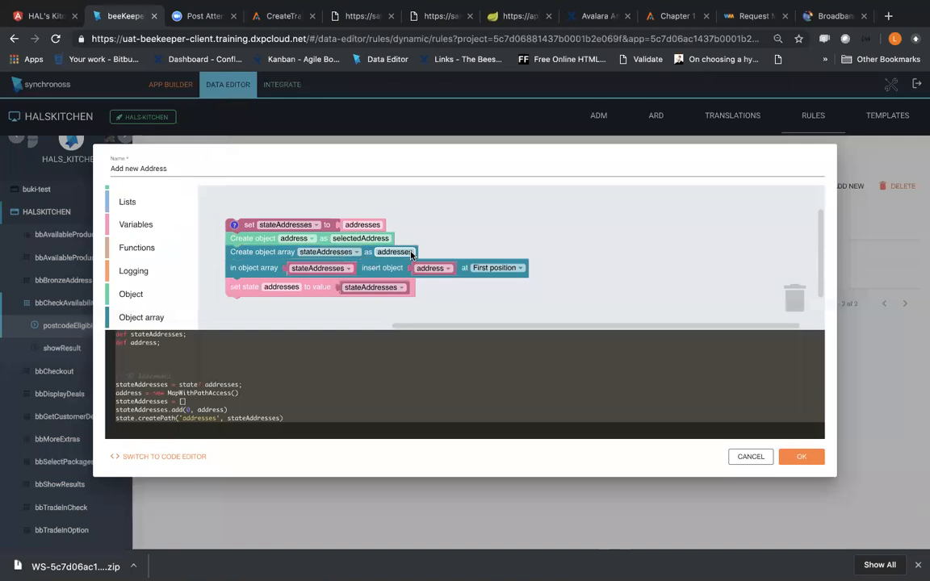
{"action": "left_click", "coordinate": [495, 268]}
{"action": "left_click", "coordinate": [495, 290]}
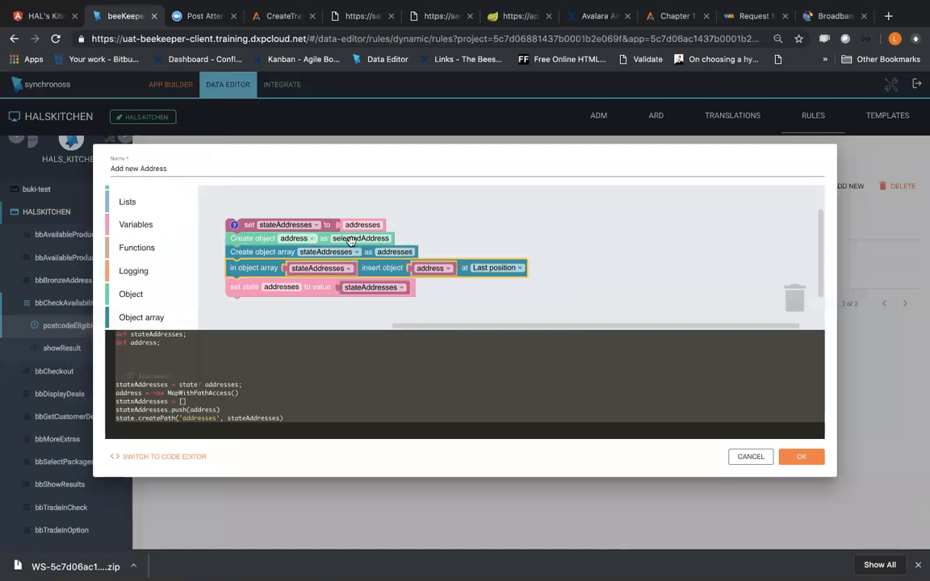
{"action": "left_click", "coordinate": [305, 301]}
{"action": "left_click_drag", "start_coordinate": [305, 301], "coordinate": [303, 307]}
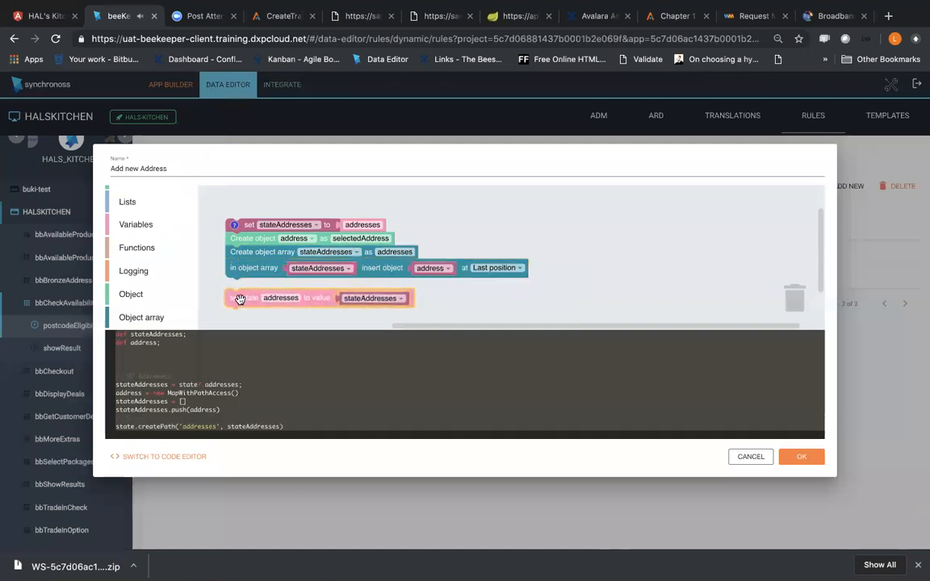
{"action": "left_click_drag", "start_coordinate": [240, 299], "coordinate": [241, 290]}
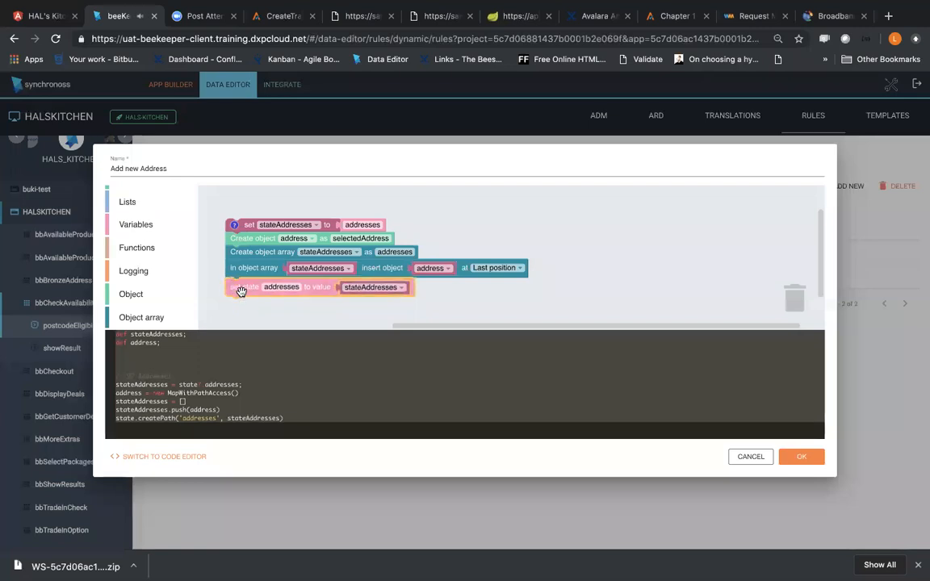
{"action": "left_click", "coordinate": [798, 458]}
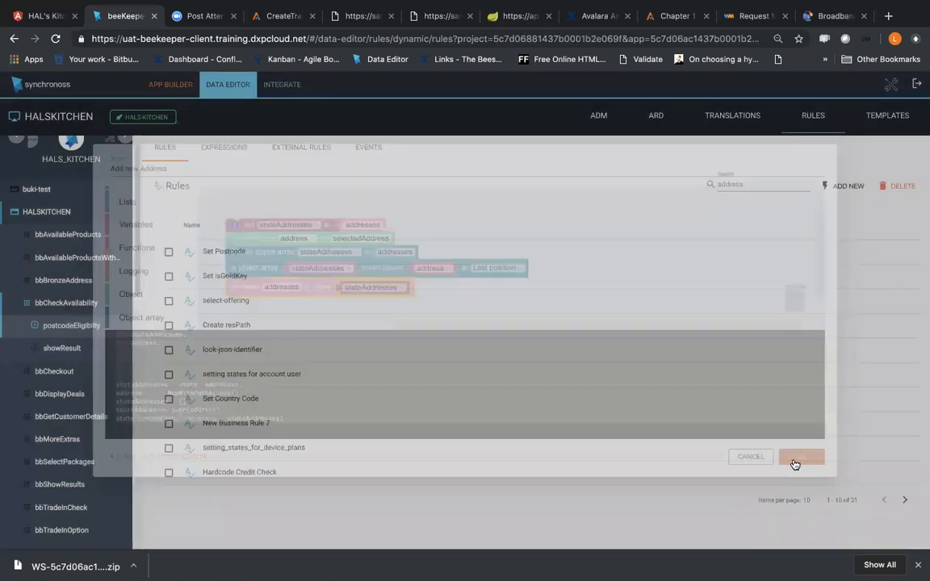
Step: Preview the application and open the postcodeEligibilty form of the bbCheckAvailability feature
{"action": "left_click", "coordinate": [170, 86]}
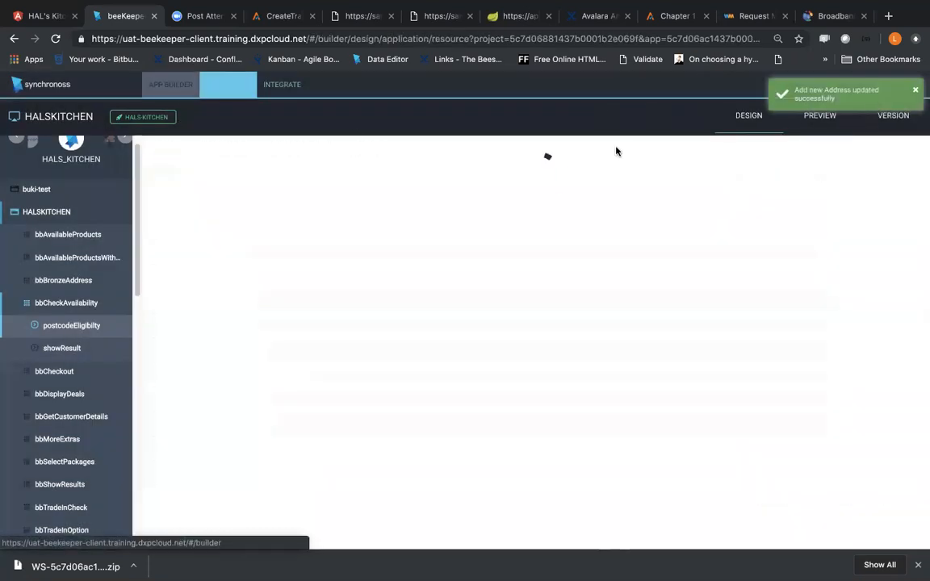
{"action": "left_click", "coordinate": [816, 127]}
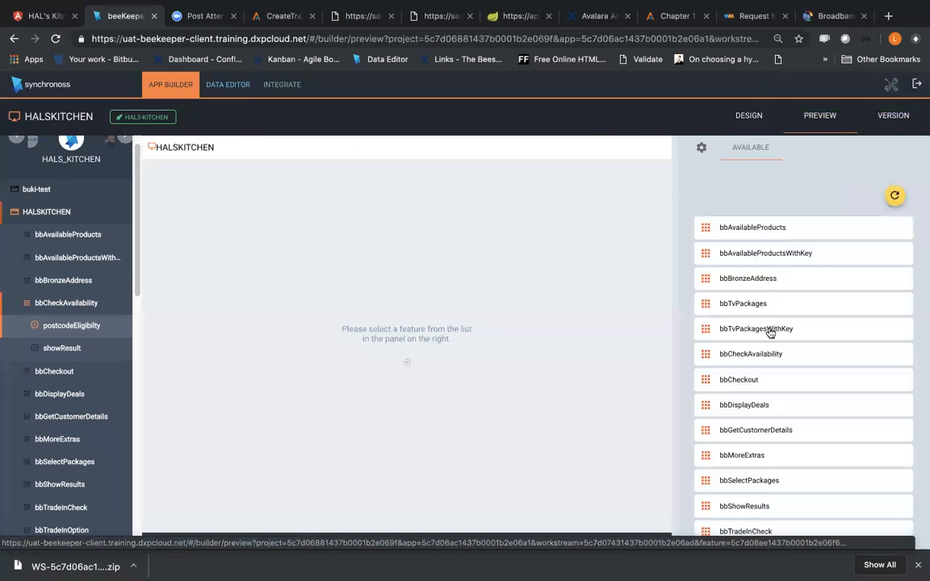
{"action": "left_click", "coordinate": [769, 354]}
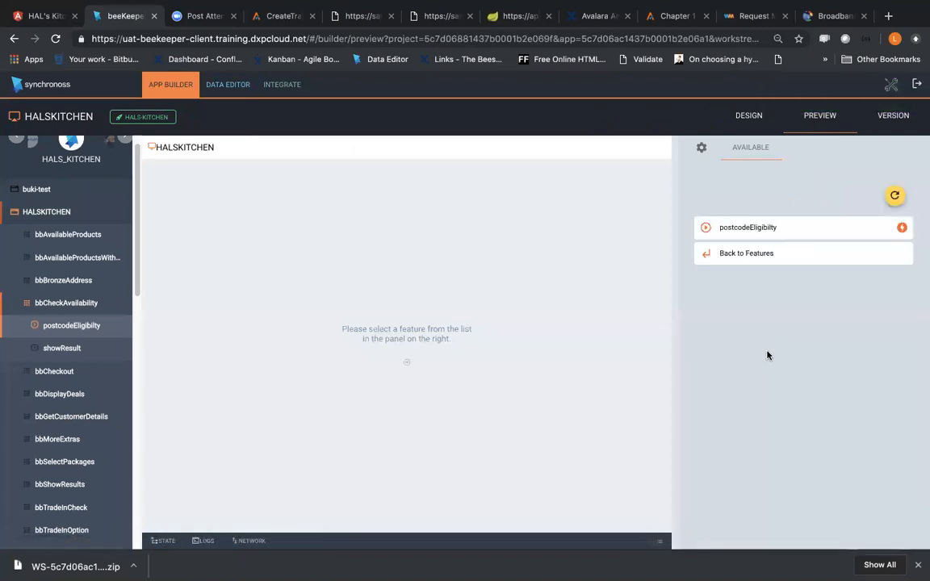
{"action": "left_click", "coordinate": [768, 230]}
Step: Fill selectedAddress with postcode dadadada, country dadada, line1 dadada and line2 dadadada, and tick its selectedAddress checkbox
{"action": "scroll", "coordinate": [782, 243], "scroll_direction": "down", "scroll_amount": 1}
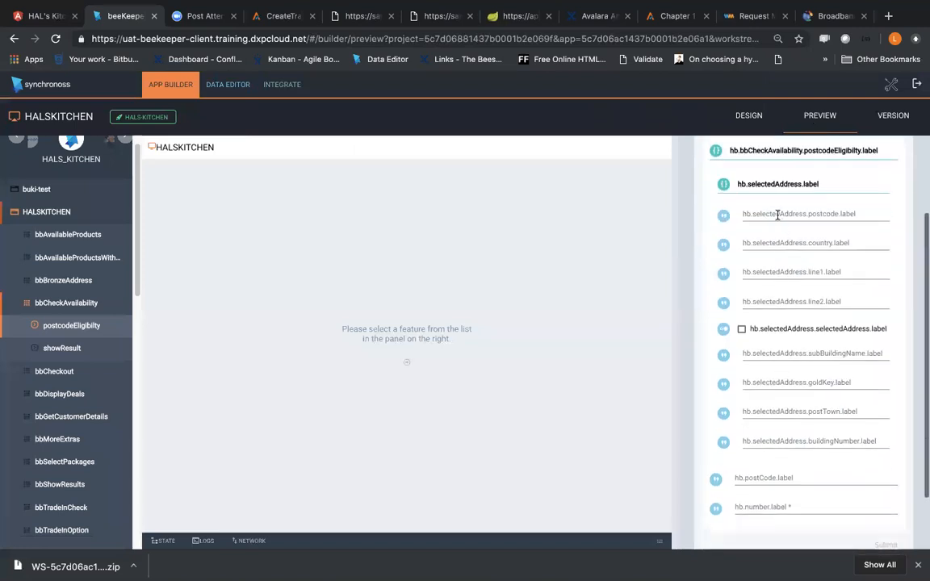
{"action": "left_click", "coordinate": [777, 213]}
{"action": "type", "text": "dadadada"}
{"action": "left_click", "coordinate": [786, 247]}
{"action": "left_click", "coordinate": [783, 265]}
{"action": "left_click", "coordinate": [774, 275]}
{"action": "left_click", "coordinate": [773, 301]}
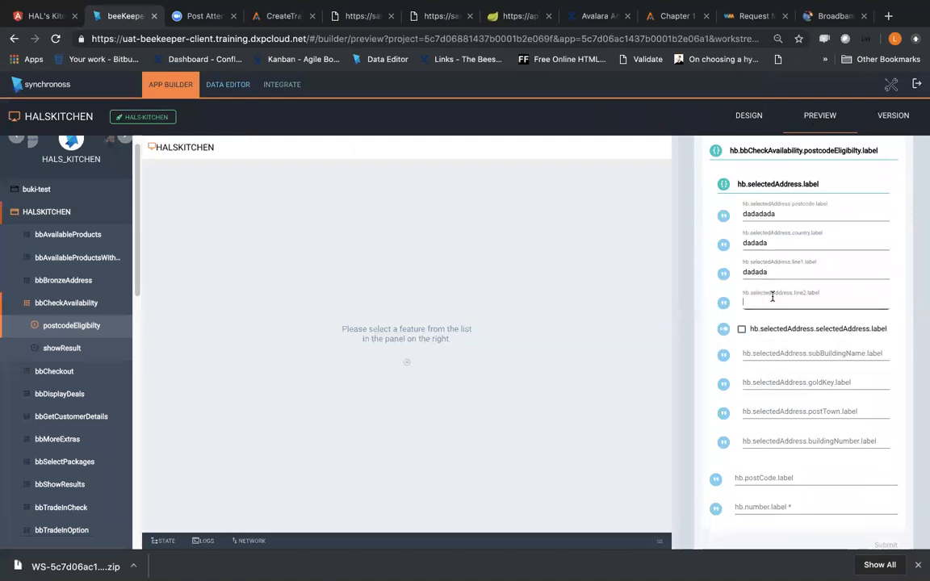
{"action": "type", "text": "dadadada"}
{"action": "left_click", "coordinate": [742, 330]}
Step: Fill in subBuildingName as ddada, goldKey as ddadada, postTown as dadada and buildingNumber as dadada
{"action": "left_click", "coordinate": [762, 352]}
{"action": "type", "text": "ddada"}
{"action": "left_click", "coordinate": [767, 380]}
{"action": "type", "text": "ddadada"}
{"action": "left_click", "coordinate": [771, 411]}
{"action": "type", "text": "dadada"}
{"action": "left_click", "coordinate": [775, 441]}
{"action": "type", "text": "da"}
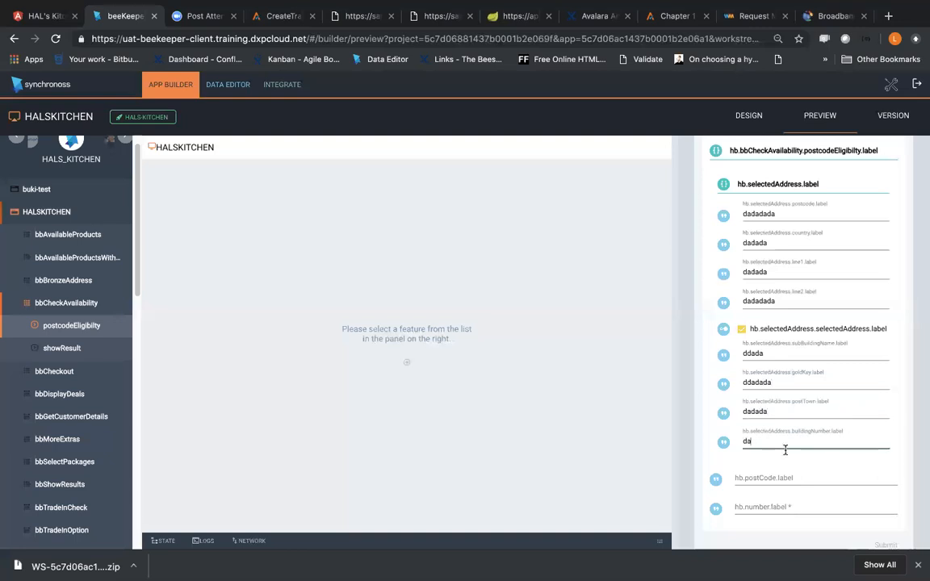
{"action": "type", "text": "dada"}
Step: Enter a string of zeros as the required number and submit the postcodeEligibilty form
{"action": "left_click", "coordinate": [852, 509]}
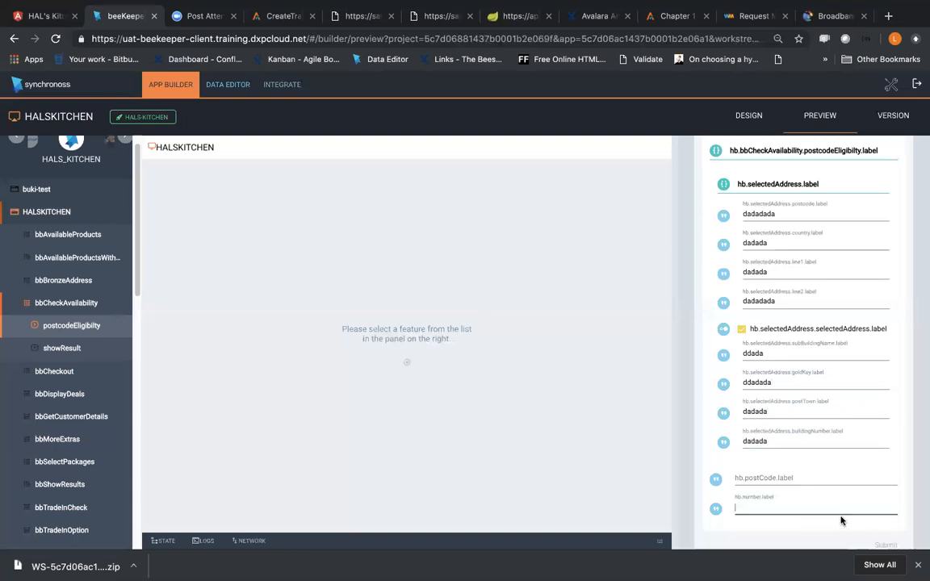
{"action": "left_click", "coordinate": [840, 516]}
{"action": "left_click", "coordinate": [815, 526]}
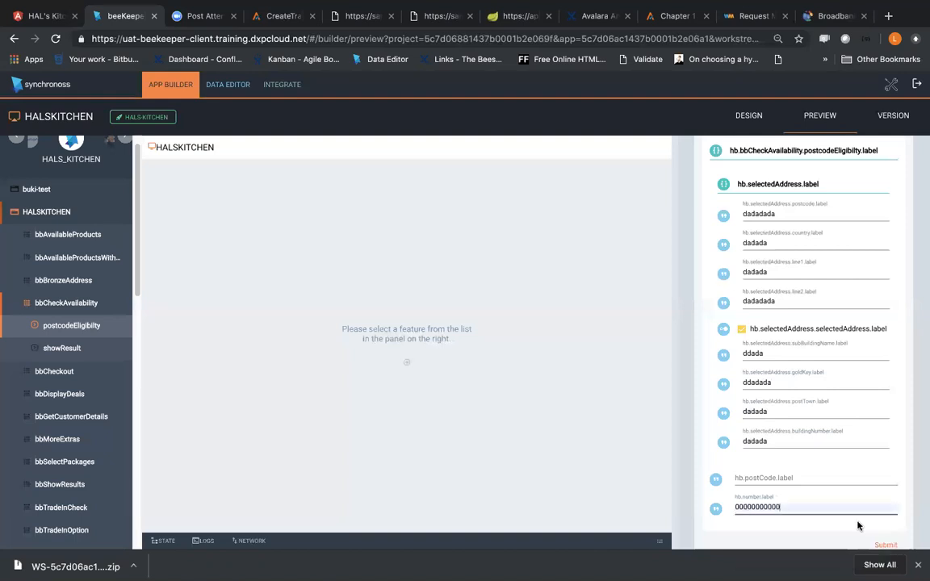
{"action": "left_click", "coordinate": [882, 546]}
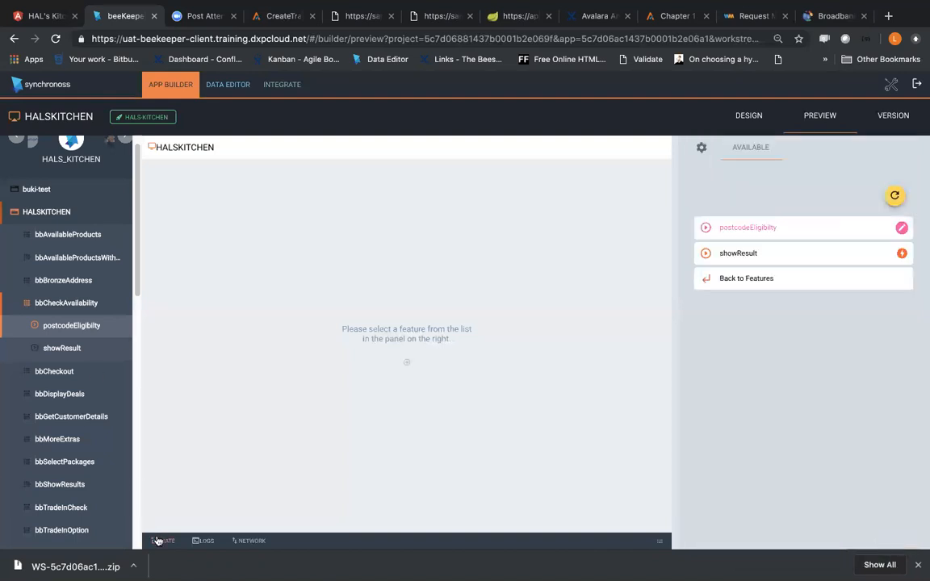
Step: Display the preview's state data and compare the addresses array with the submitted selectedAddress object
{"action": "left_click", "coordinate": [662, 538]}
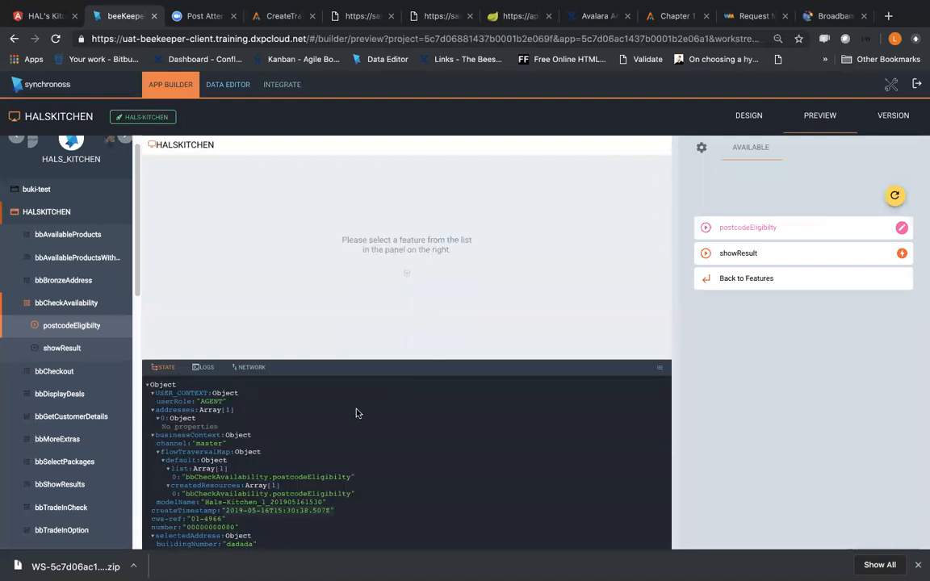
{"action": "scroll", "coordinate": [357, 412], "scroll_direction": "down", "scroll_amount": 2}
{"action": "scroll", "coordinate": [357, 412], "scroll_direction": "down", "scroll_amount": 2}
{"action": "scroll", "coordinate": [357, 412], "scroll_direction": "up", "scroll_amount": 4}
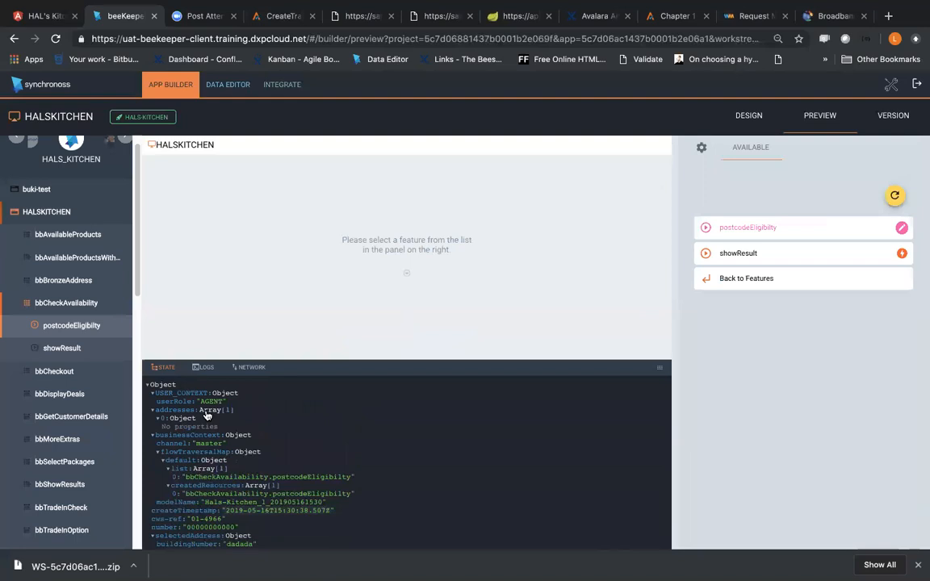
Step: Compare the properties of selectedAddress in postcodeEligibilty with those of the address object in showResult
{"action": "left_click", "coordinate": [91, 327]}
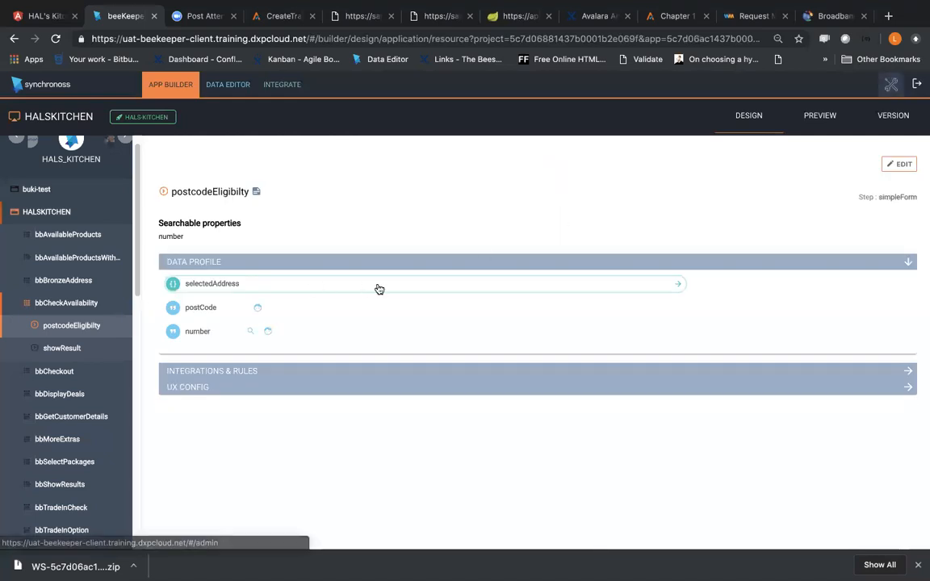
{"action": "left_click", "coordinate": [242, 284]}
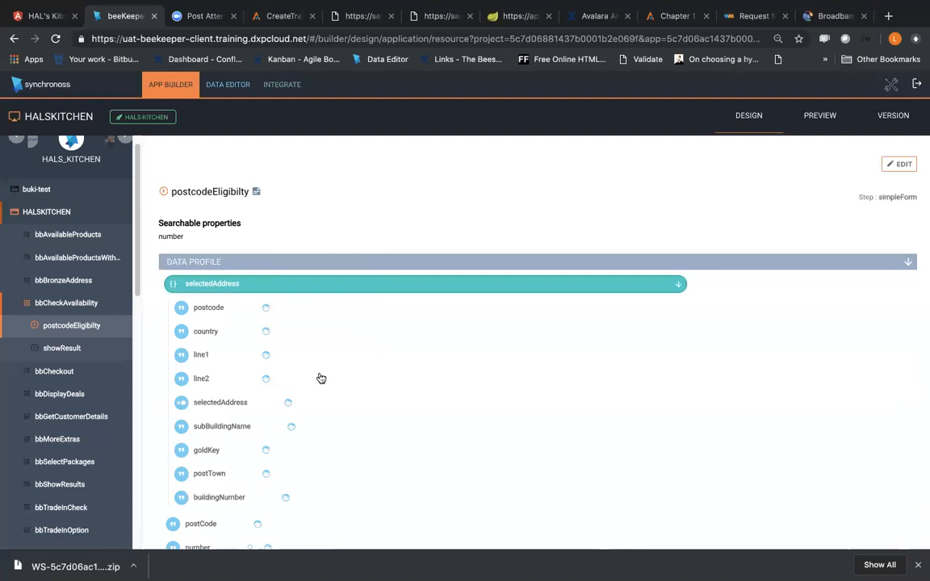
{"action": "scroll", "coordinate": [280, 379], "scroll_direction": "down", "scroll_amount": 2}
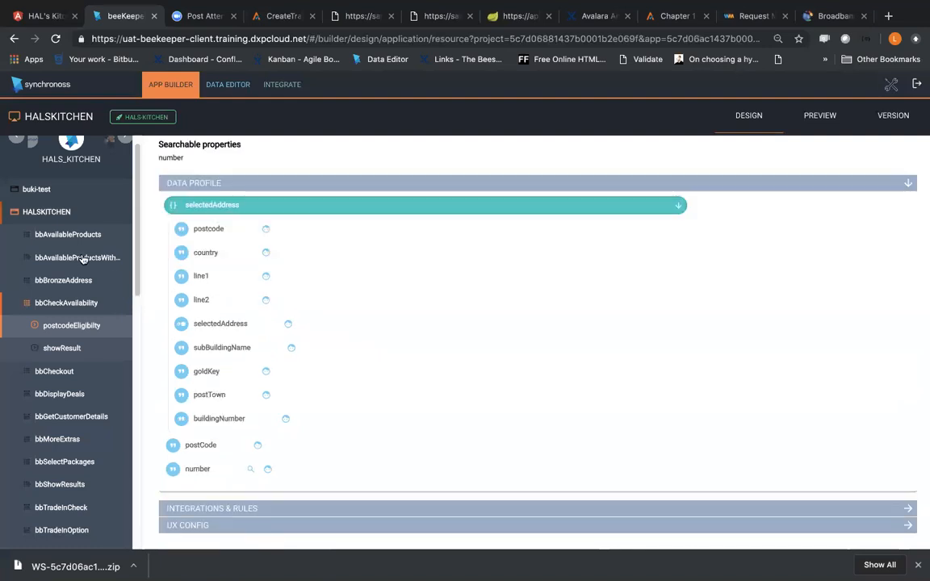
{"action": "left_click", "coordinate": [62, 348]}
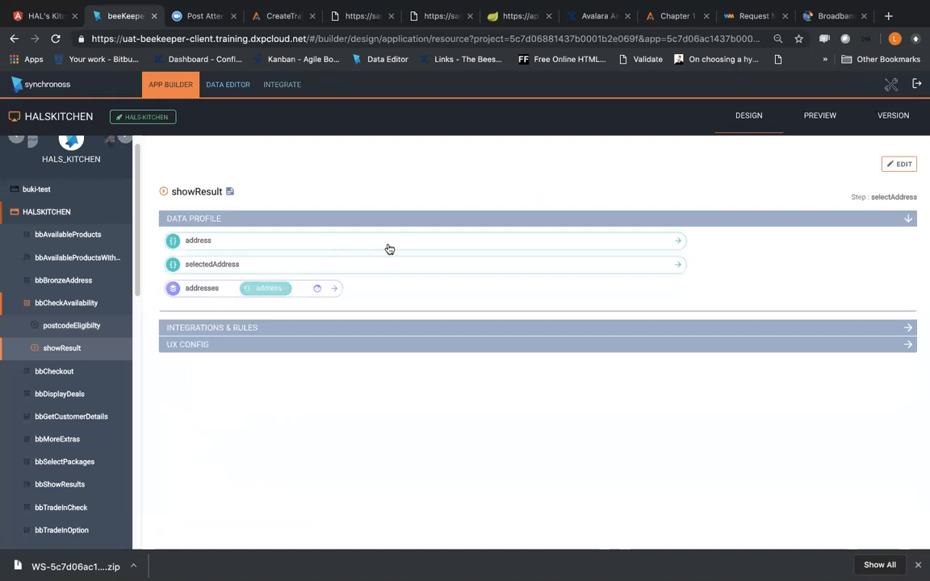
{"action": "left_click", "coordinate": [677, 243]}
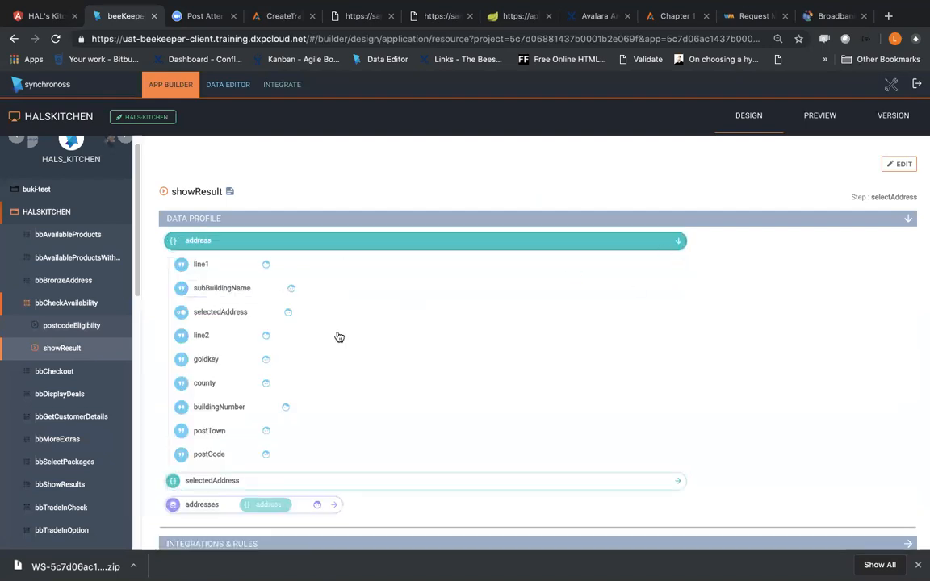
{"action": "left_click", "coordinate": [278, 246]}
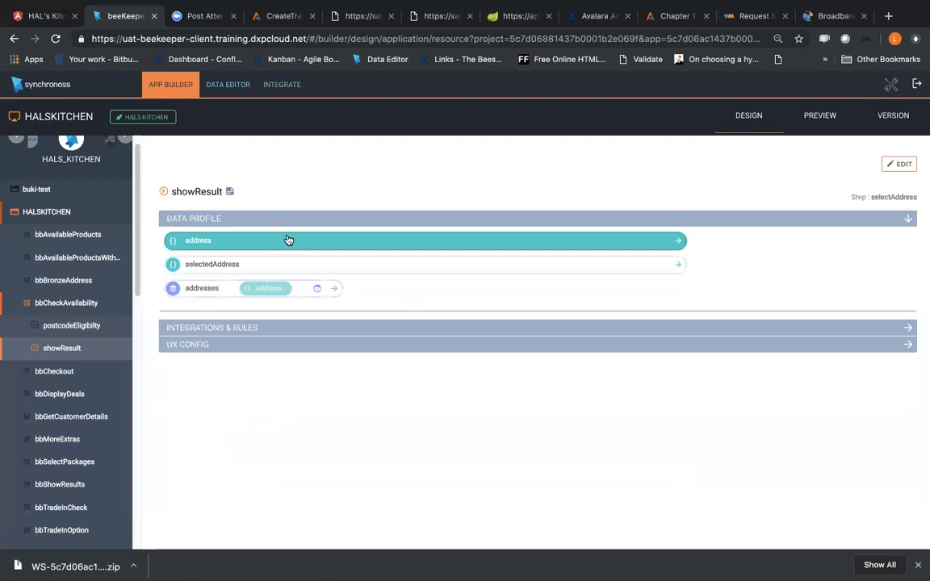
{"action": "left_click", "coordinate": [288, 240]}
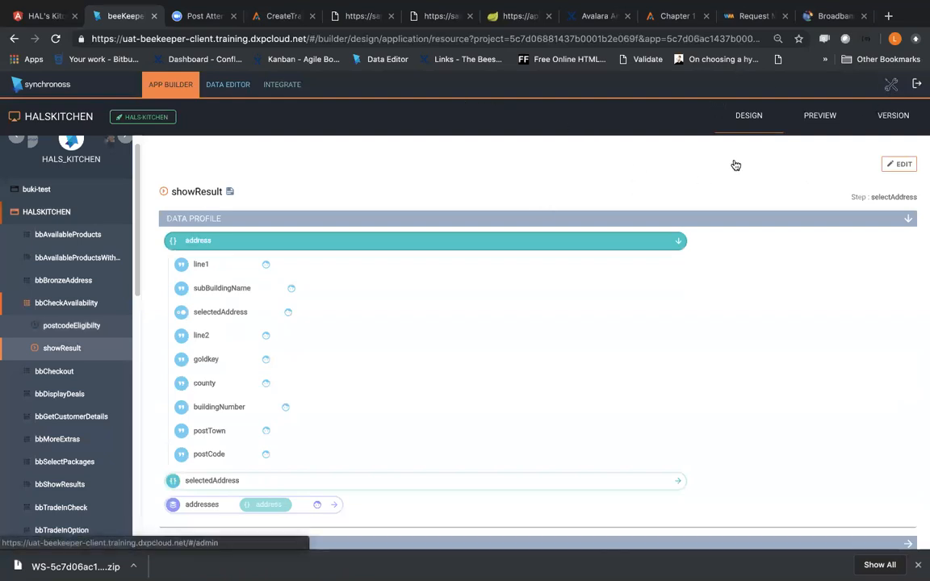
{"action": "left_click", "coordinate": [890, 85]}
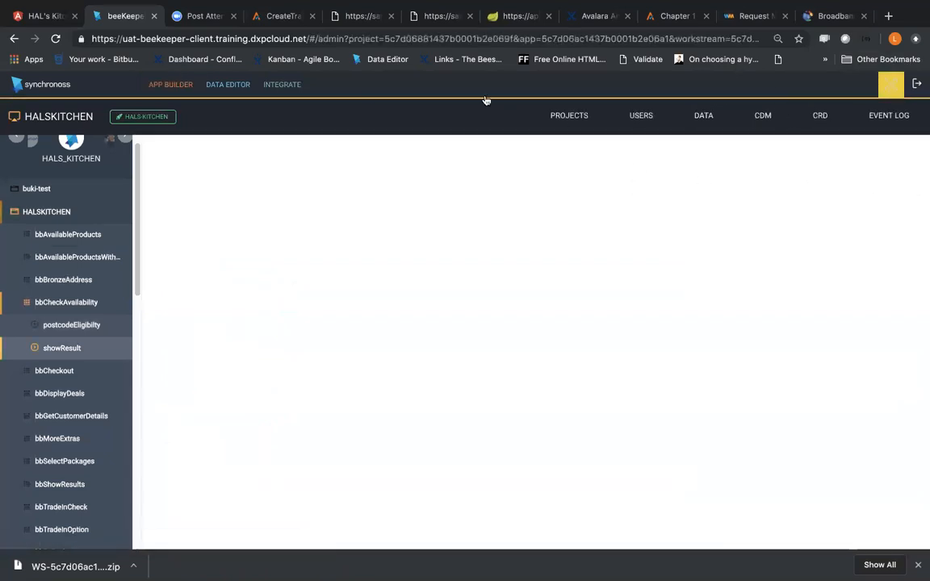
{"action": "left_click", "coordinate": [280, 94]}
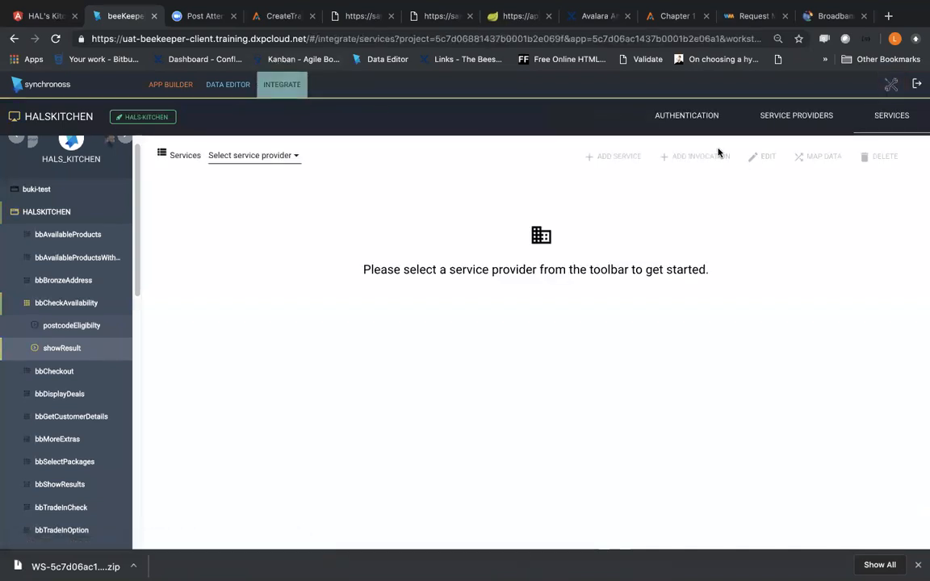
{"action": "left_click", "coordinate": [891, 84]}
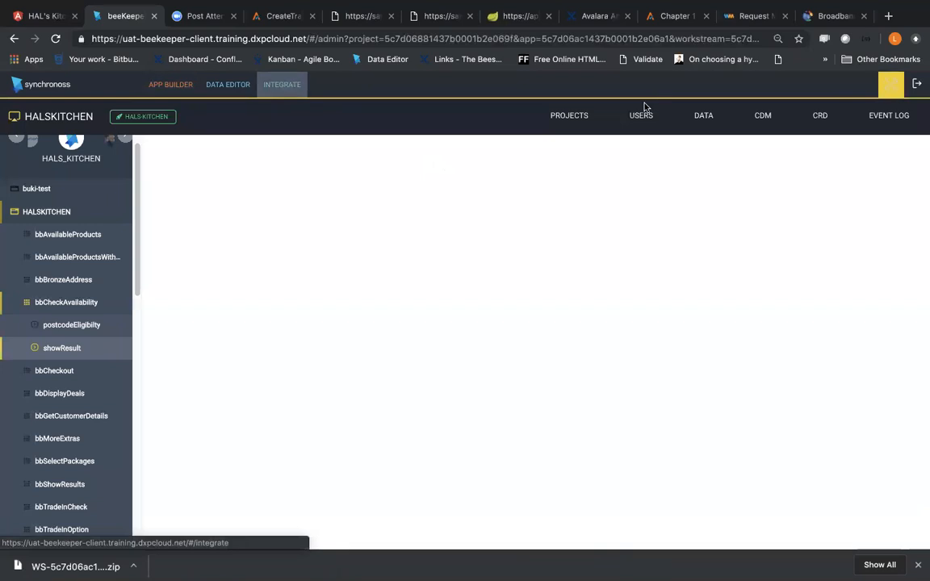
Step: Return to the list of dynamic rules in the data editor
{"action": "left_click", "coordinate": [227, 84]}
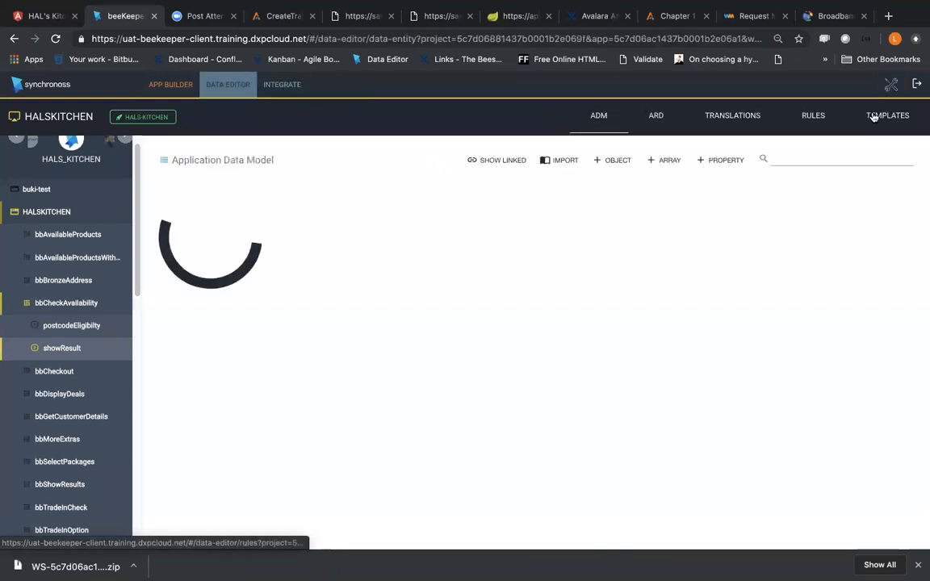
{"action": "left_click", "coordinate": [876, 123]}
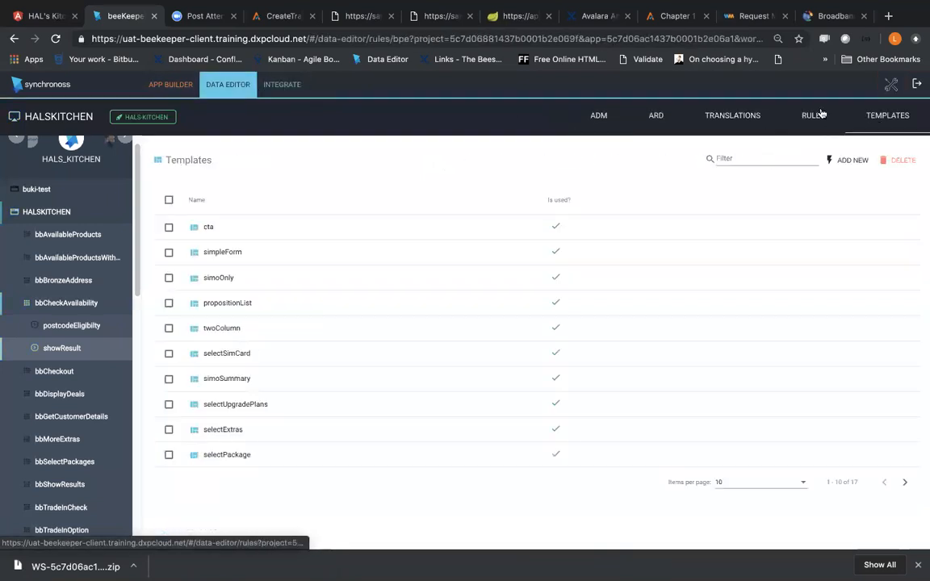
{"action": "left_click", "coordinate": [815, 117]}
{"action": "left_click", "coordinate": [165, 150]}
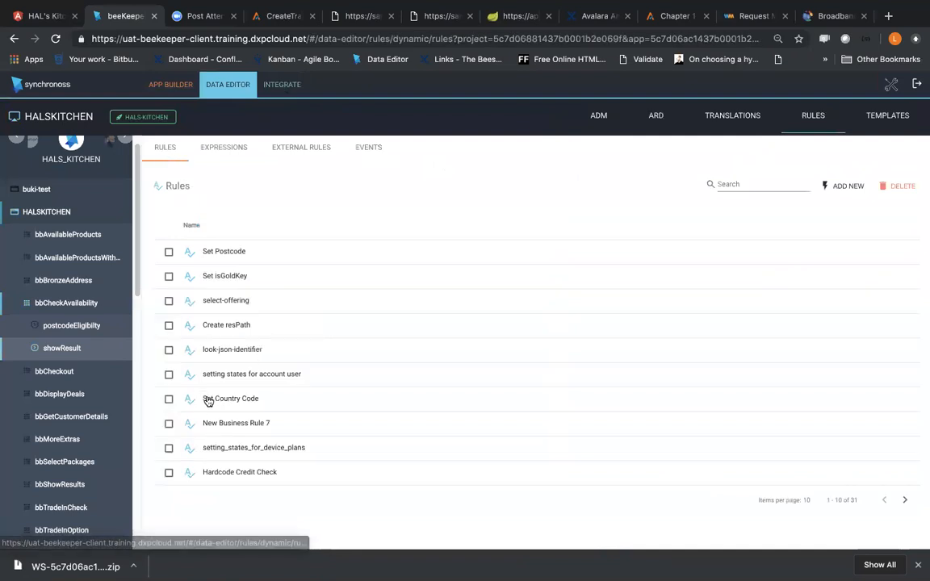
Step: Search the dynamic rules for "addre" and open the Add new Address rule for editing
{"action": "left_click", "coordinate": [731, 186]}
{"action": "type", "text": "addre"}
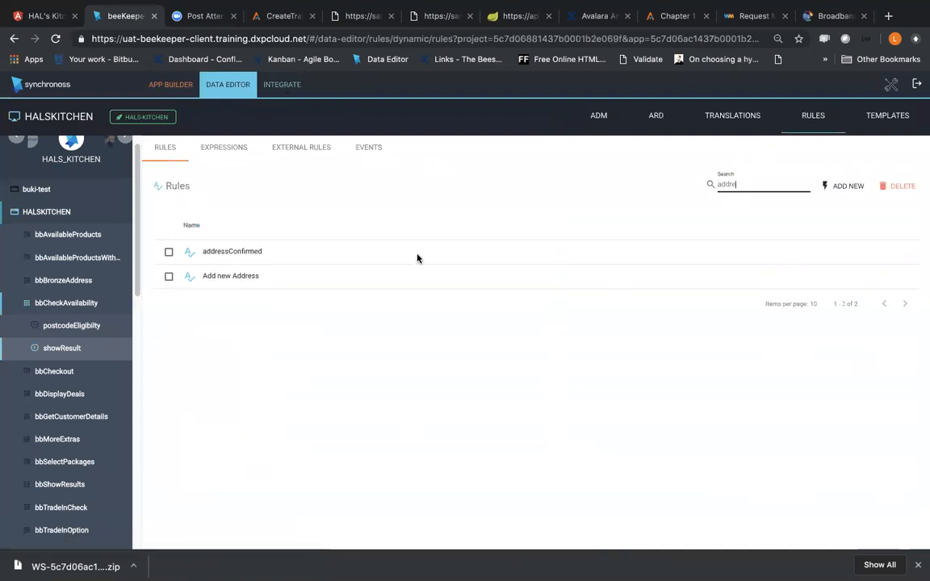
{"action": "left_click", "coordinate": [291, 278]}
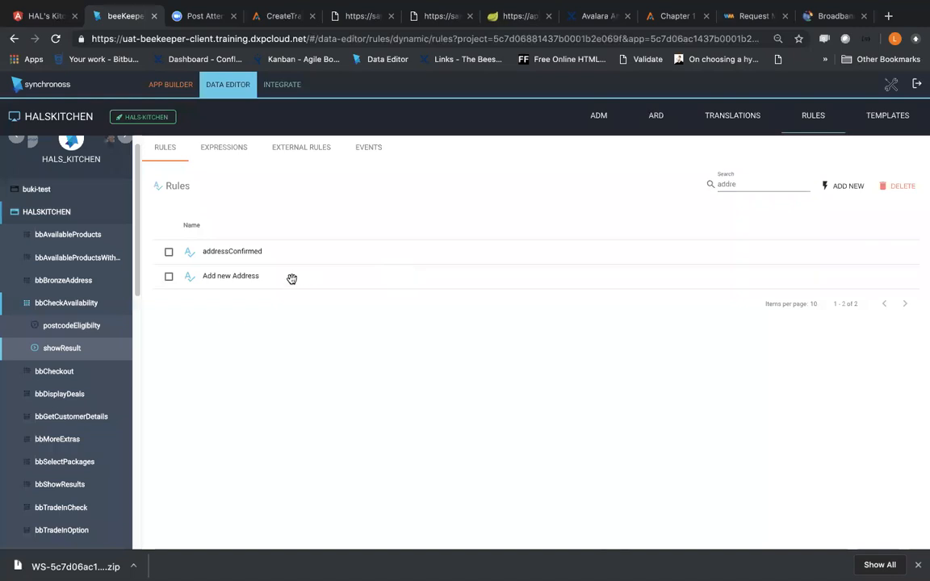
{"action": "left_click", "coordinate": [291, 279]}
Step: Submit stateAddresses as the variable's name through a rename from the rule's first block
{"action": "left_click", "coordinate": [275, 227]}
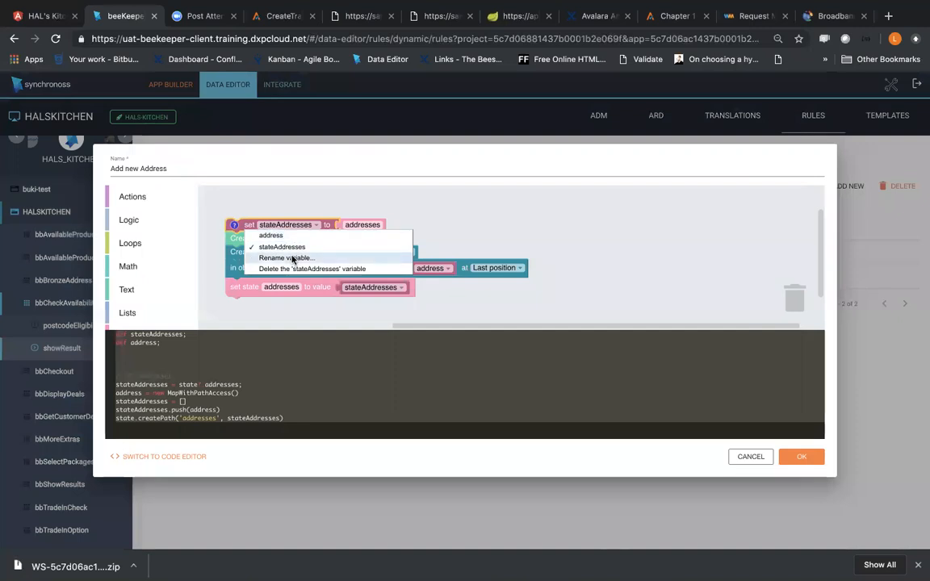
{"action": "left_click", "coordinate": [292, 260]}
{"action": "type", "text": "stateAddresses"}
{"action": "left_click", "coordinate": [573, 145]}
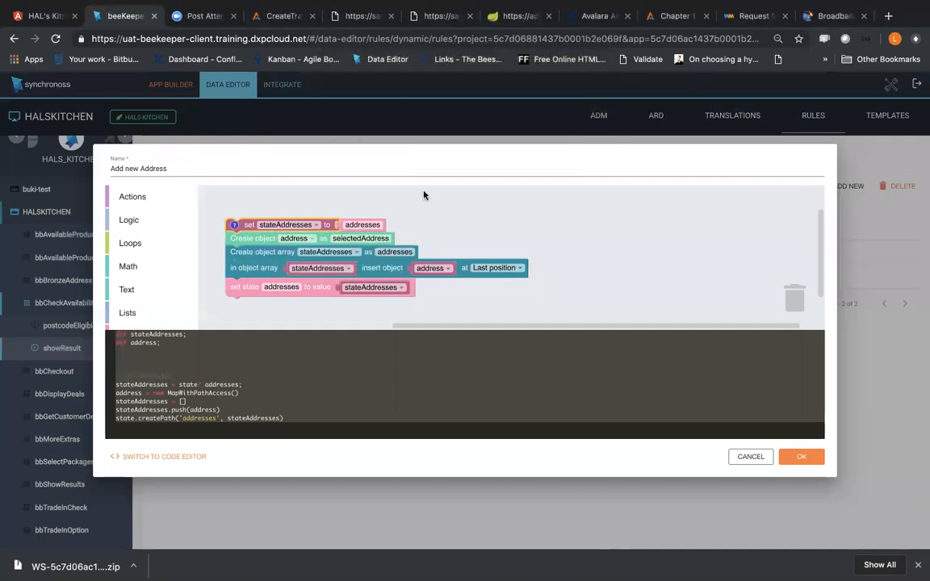
Step: Detach the Create object and Create object array blocks from the stack and set the created object's type to address
{"action": "left_click_drag", "start_coordinate": [385, 244], "coordinate": [547, 266]}
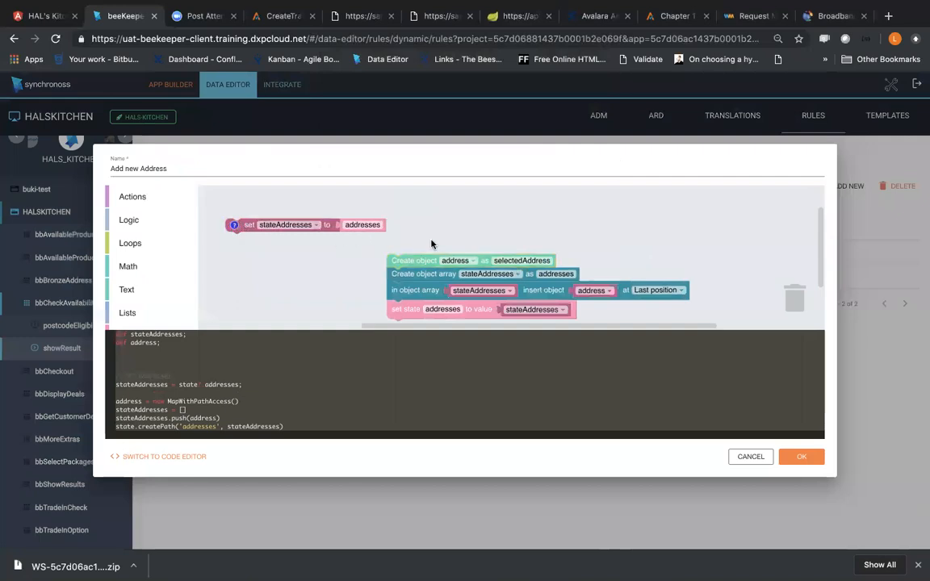
{"action": "left_click_drag", "start_coordinate": [422, 273], "coordinate": [399, 300]}
{"action": "left_click", "coordinate": [511, 260]}
{"action": "left_click", "coordinate": [58, 107]}
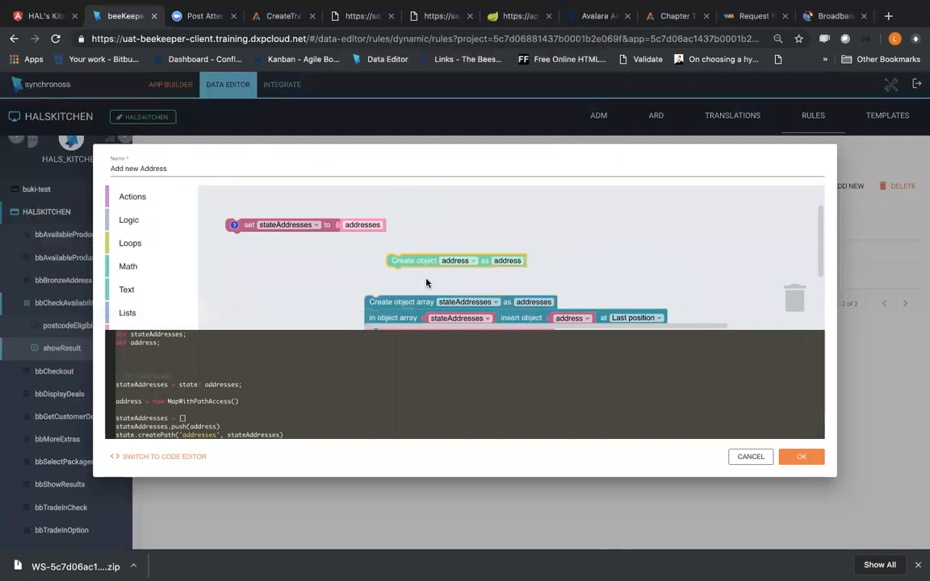
{"action": "left_click_drag", "start_coordinate": [405, 264], "coordinate": [266, 258]}
Step: Rename the address variable to localAddress and set the created object's type to selectedAddress
{"action": "left_click", "coordinate": [312, 253]}
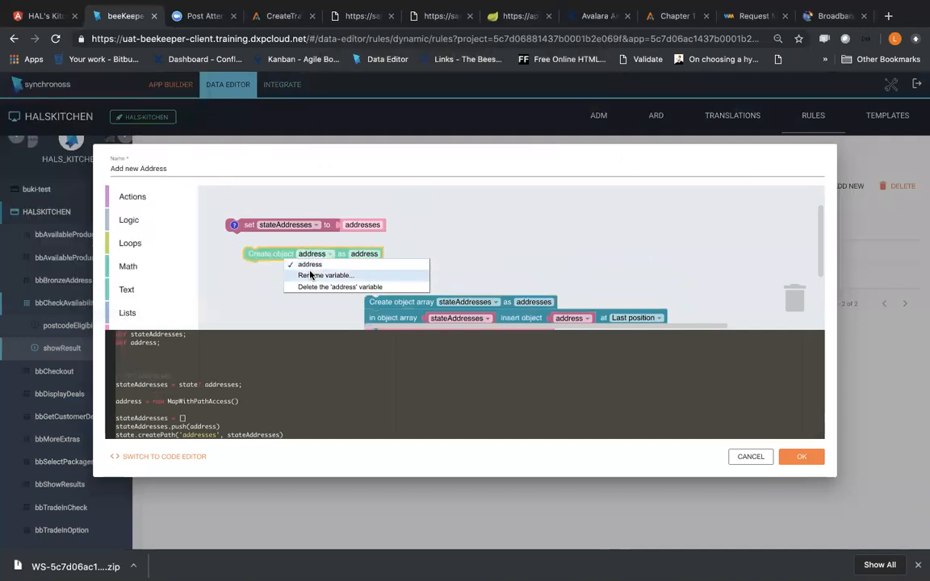
{"action": "left_click", "coordinate": [323, 275]}
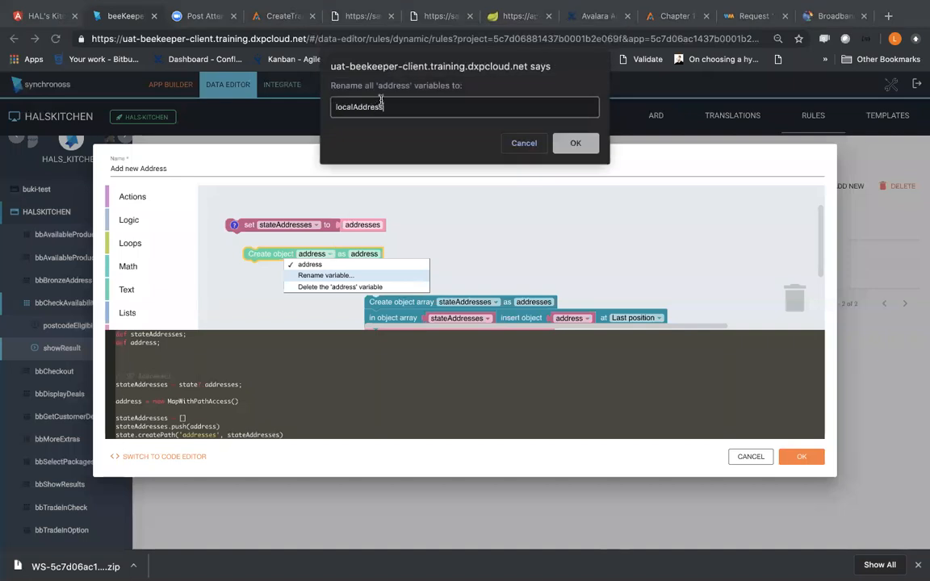
{"action": "left_click", "coordinate": [575, 143]}
{"action": "left_click", "coordinate": [86, 107]}
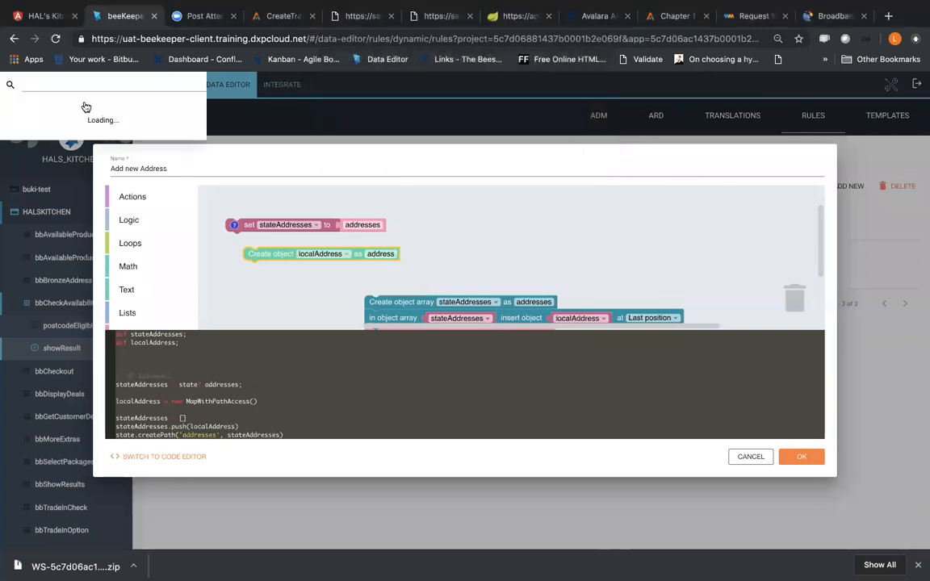
{"action": "left_click", "coordinate": [90, 135]}
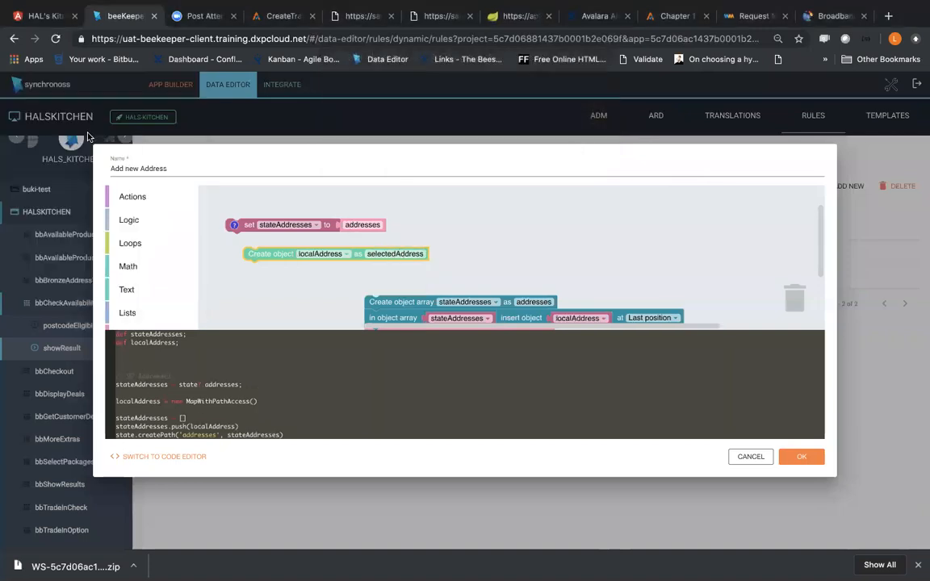
Step: Attach the Create object block and the Create object array block in order beneath the set stateAddresses block
{"action": "left_click_drag", "start_coordinate": [266, 257], "coordinate": [255, 259]}
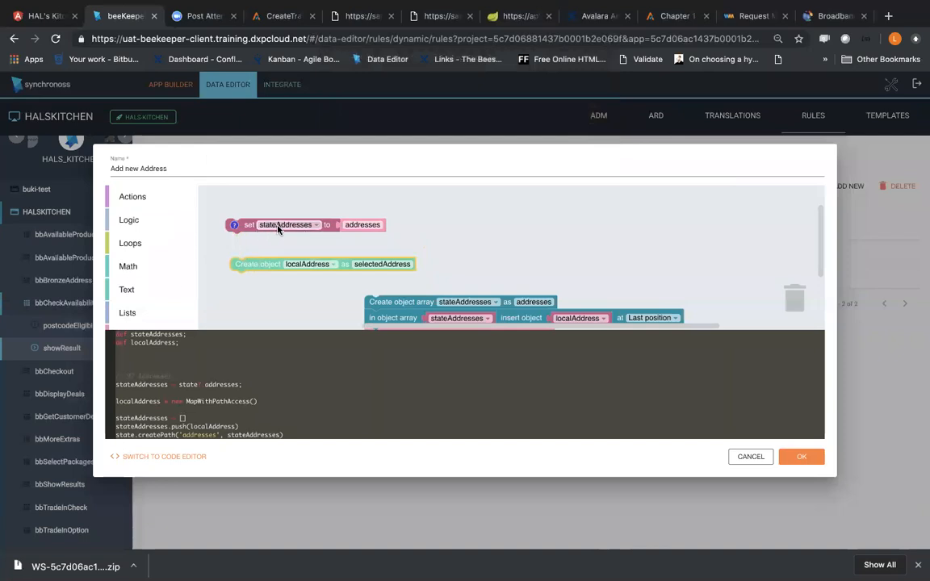
{"action": "left_click", "coordinate": [368, 226]}
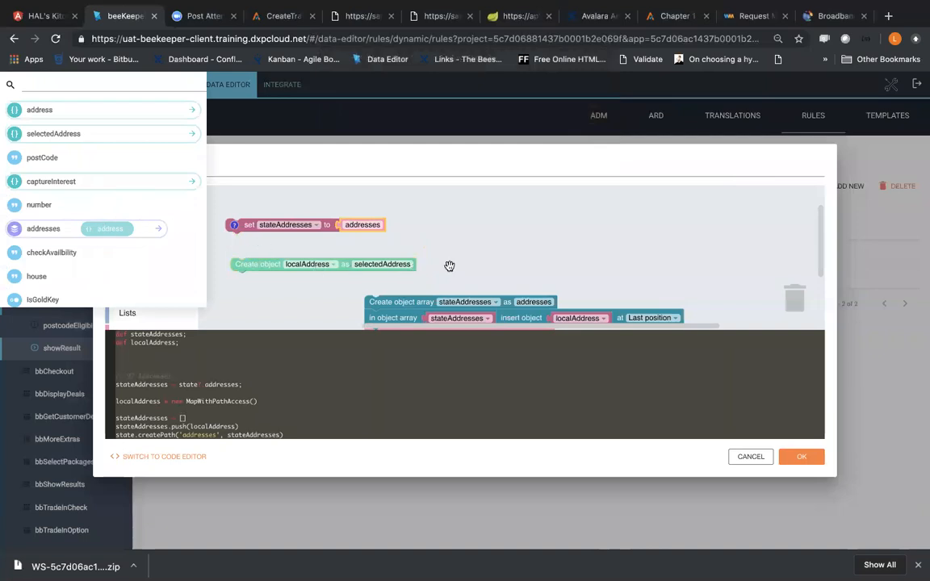
{"action": "left_click", "coordinate": [314, 212]}
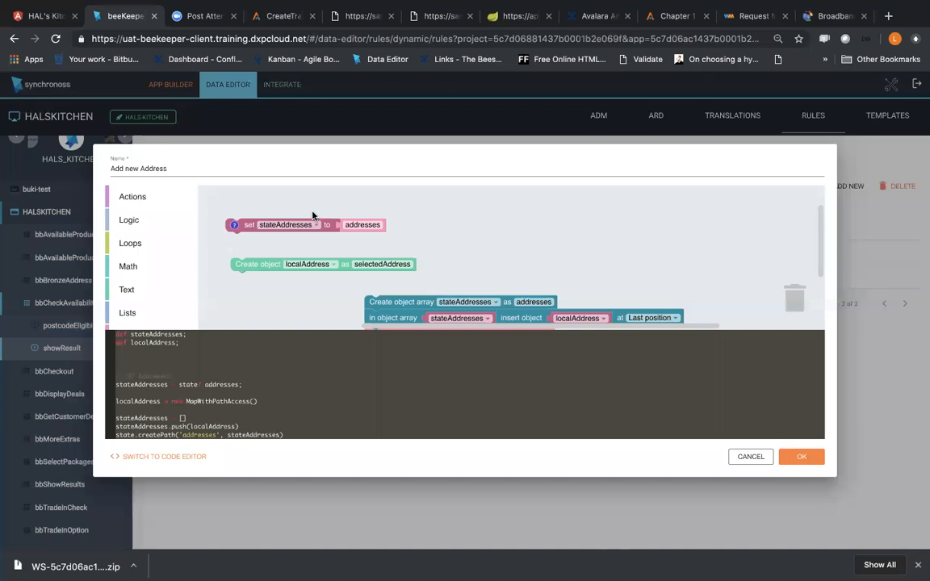
{"action": "left_click_drag", "start_coordinate": [246, 274], "coordinate": [241, 250]}
{"action": "left_click_drag", "start_coordinate": [383, 301], "coordinate": [236, 282]}
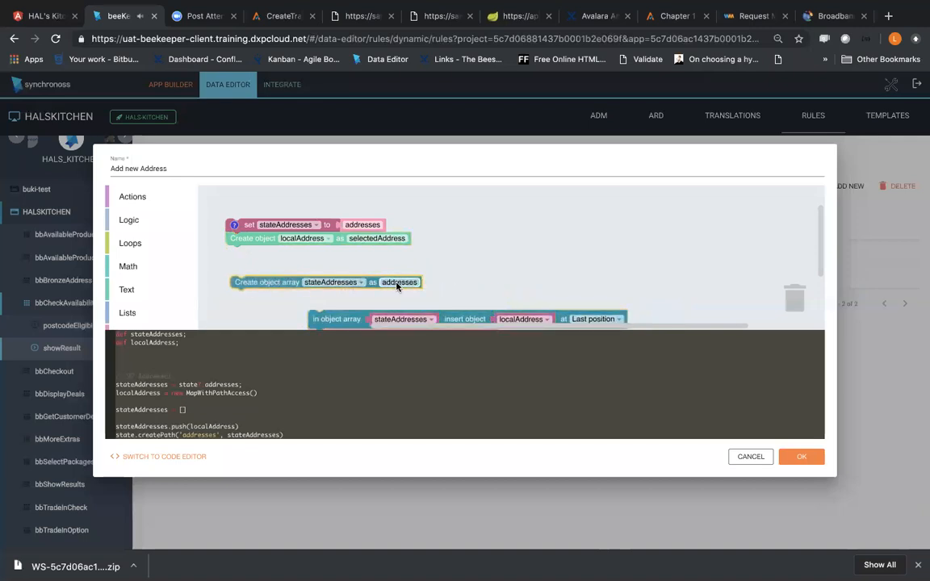
{"action": "left_click_drag", "start_coordinate": [256, 284], "coordinate": [255, 258]}
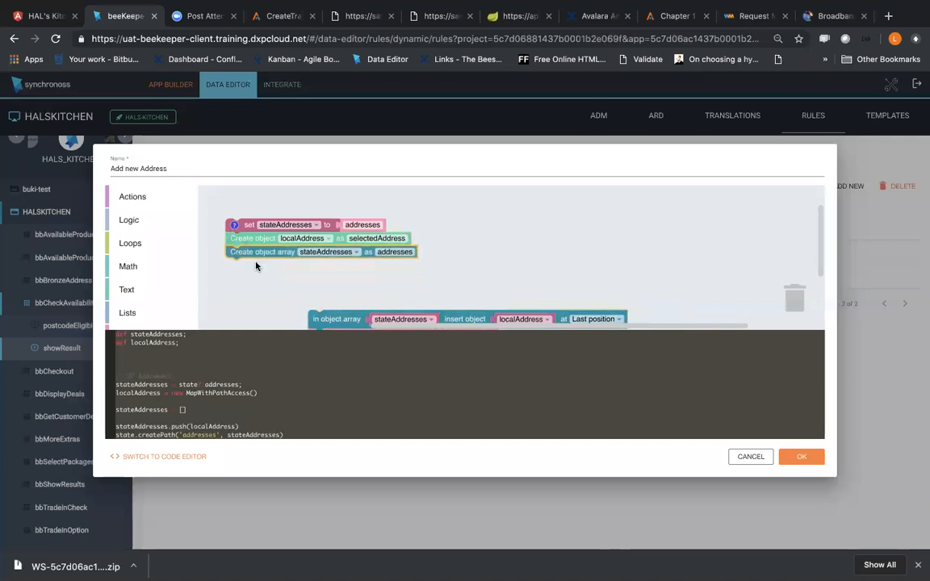
Step: Attach the object array insert block beneath Create object array and set its insert position to First position
{"action": "left_click_drag", "start_coordinate": [343, 321], "coordinate": [434, 316]}
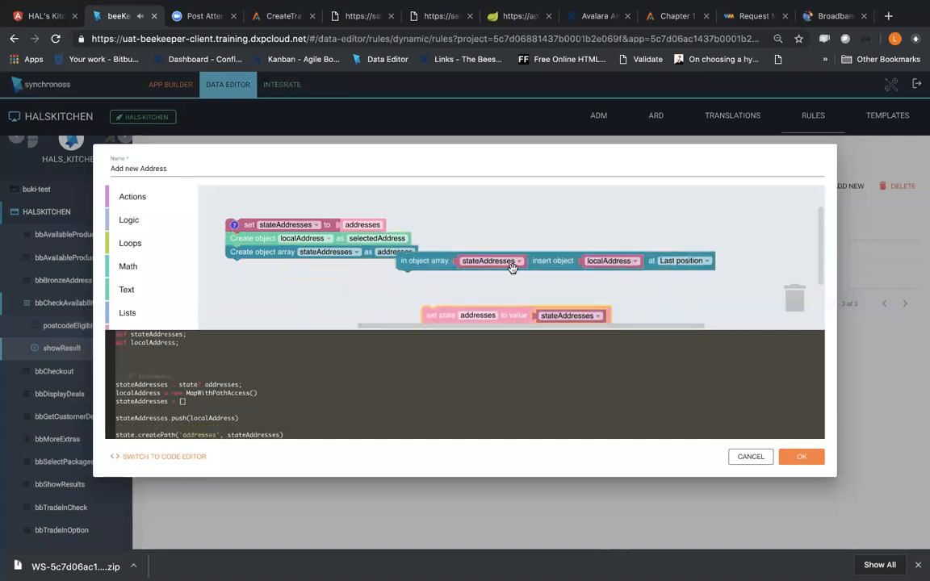
{"action": "left_click_drag", "start_coordinate": [408, 262], "coordinate": [251, 272]}
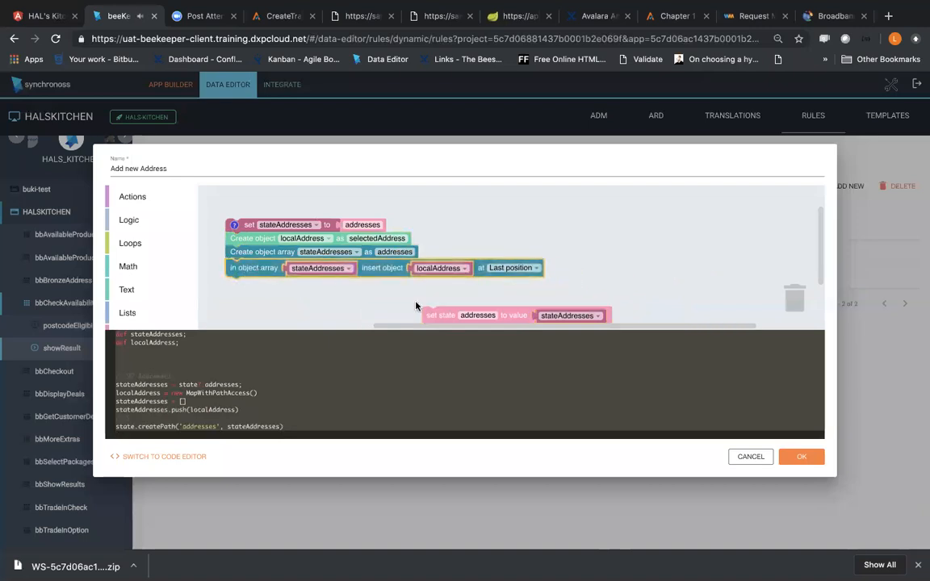
{"action": "left_click", "coordinate": [493, 270]}
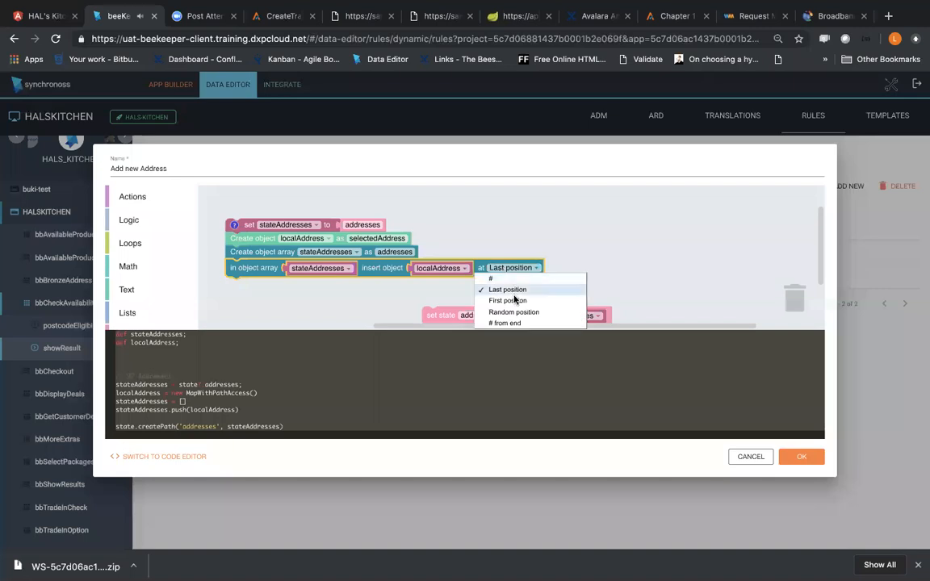
{"action": "left_click", "coordinate": [509, 300]}
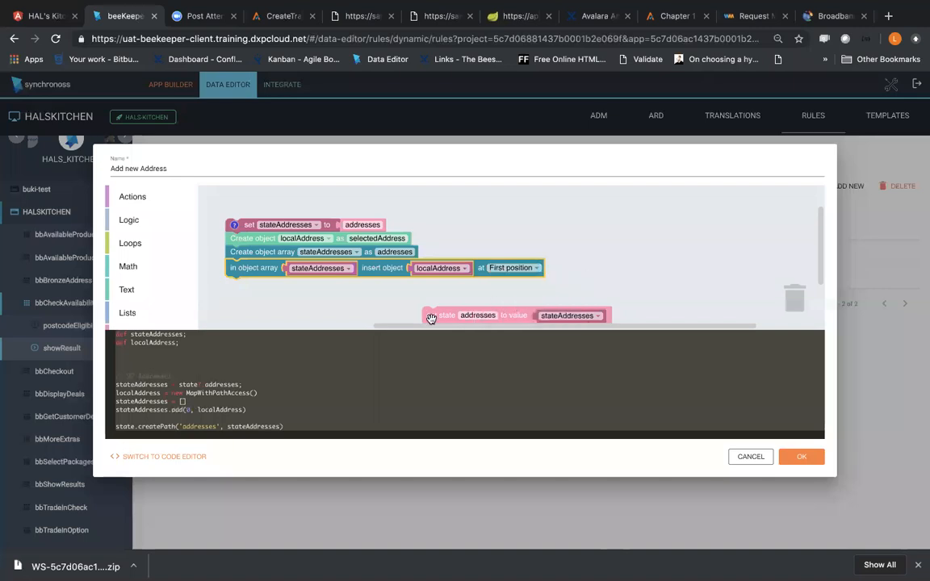
Step: Attach the set state addresses block at the end of the stack and save the Add new Address rule
{"action": "left_click_drag", "start_coordinate": [420, 323], "coordinate": [252, 314]}
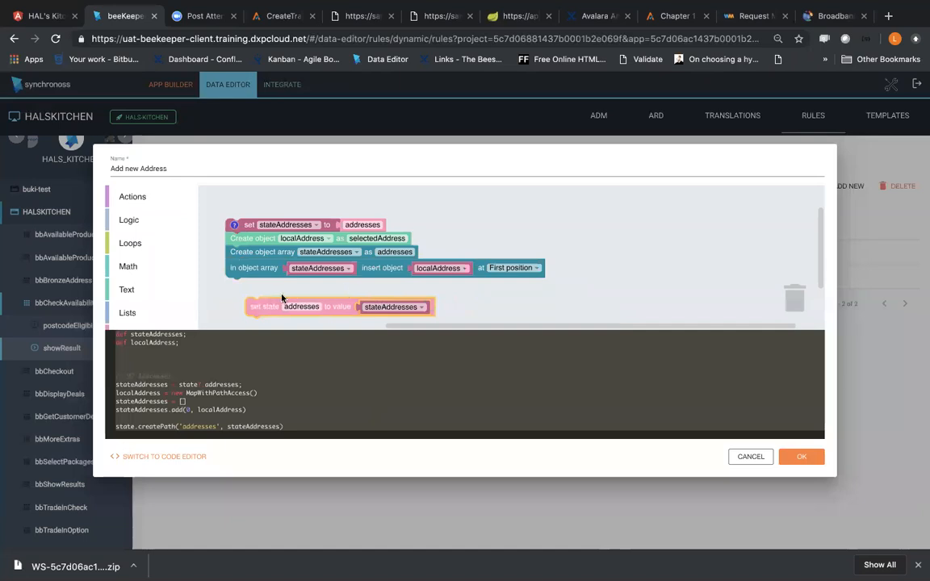
{"action": "left_click_drag", "start_coordinate": [262, 307], "coordinate": [236, 297]}
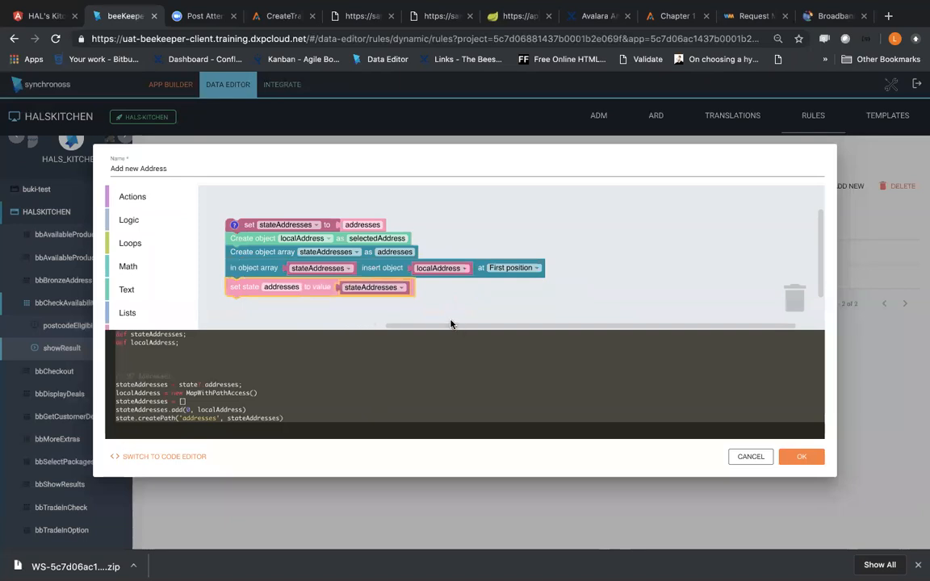
{"action": "left_click", "coordinate": [803, 457]}
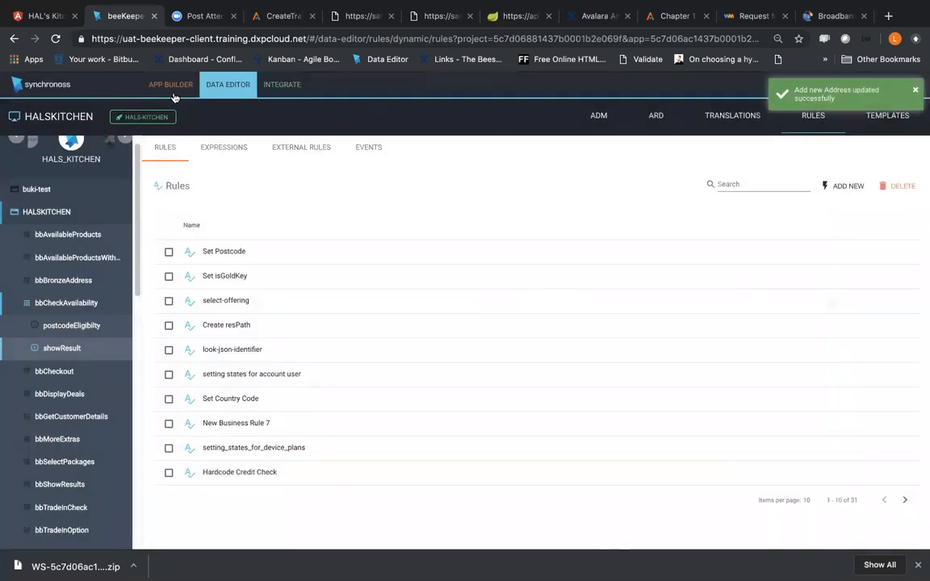
Step: Open the postcodeEligibilty form of the bbCheckAvailability feature in the app builder's preview
{"action": "left_click", "coordinate": [172, 87]}
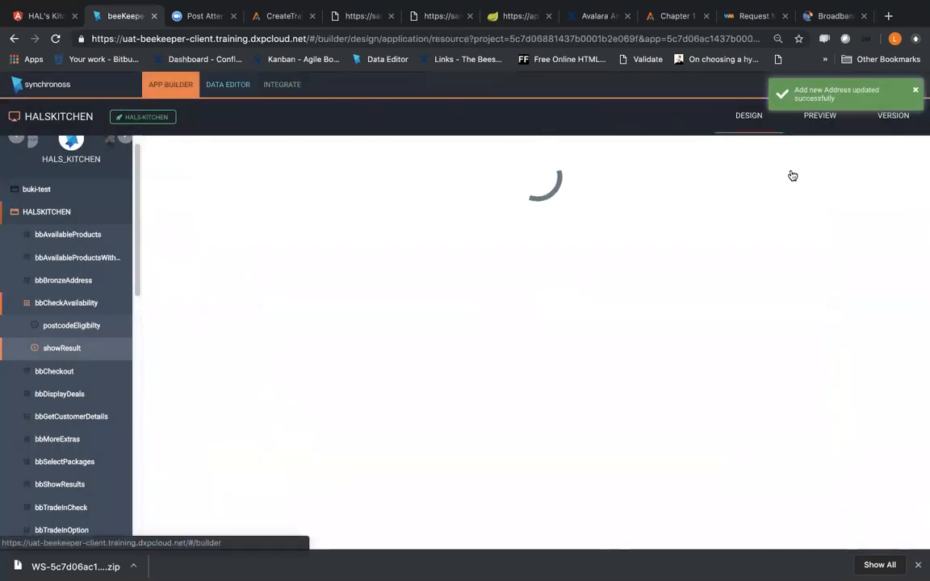
{"action": "left_click", "coordinate": [819, 130]}
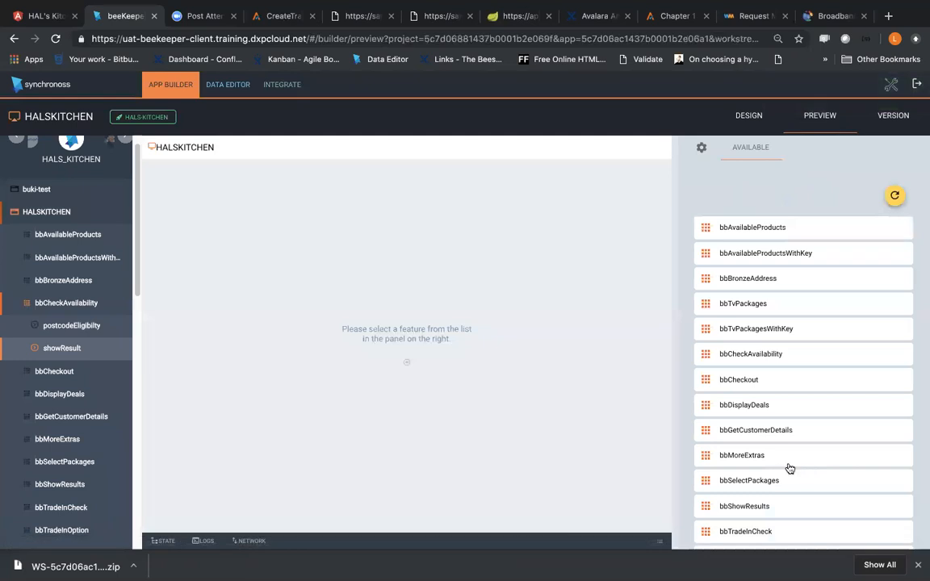
{"action": "scroll", "coordinate": [785, 432], "scroll_direction": "down", "scroll_amount": 10}
{"action": "scroll", "coordinate": [783, 432], "scroll_direction": "up", "scroll_amount": 10}
{"action": "left_click", "coordinate": [767, 357]}
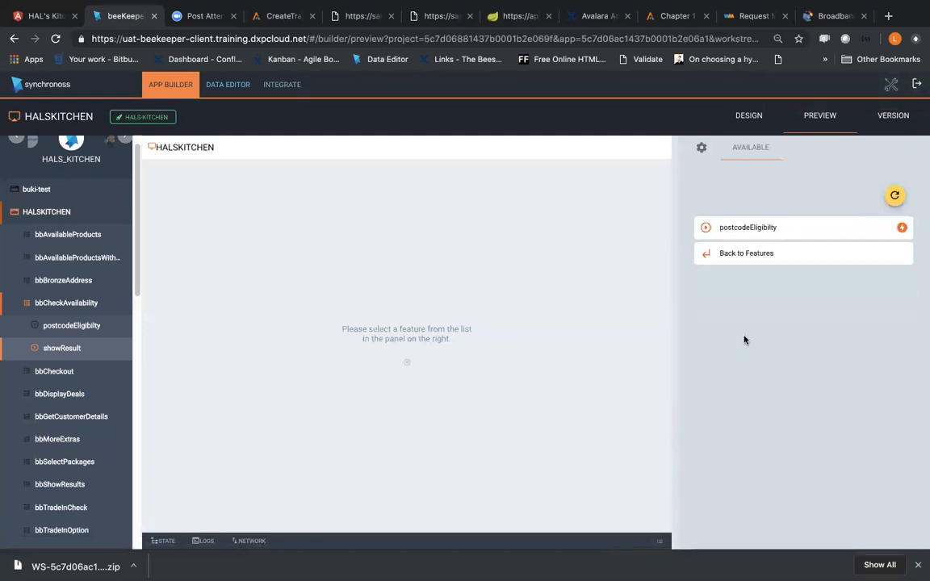
{"action": "left_click", "coordinate": [749, 230]}
{"action": "scroll", "coordinate": [768, 335], "scroll_direction": "down", "scroll_amount": 3}
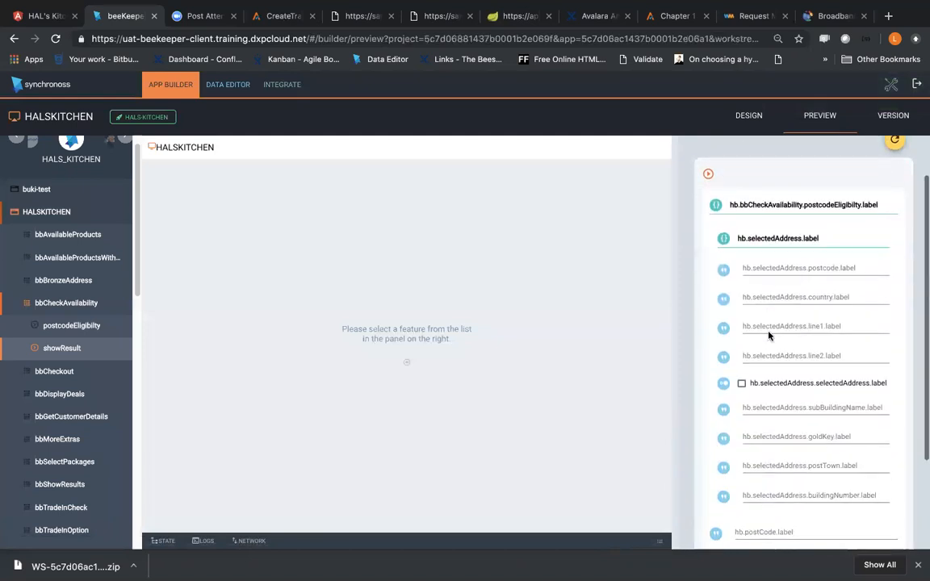
Step: Fill in the postcode of the selectedAddress object, replacing the suggested entry with a different postcode
{"action": "left_click", "coordinate": [781, 197]}
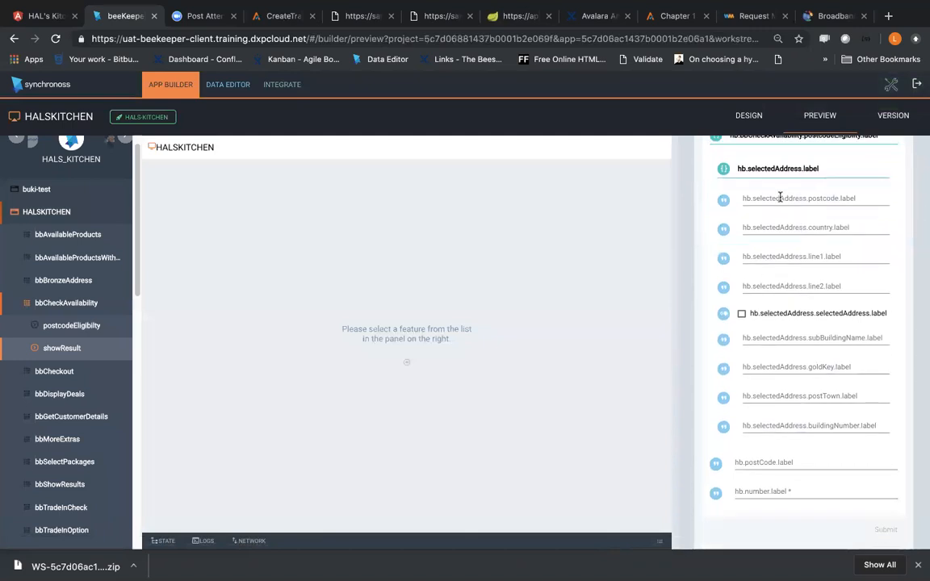
{"action": "left_click", "coordinate": [775, 225]}
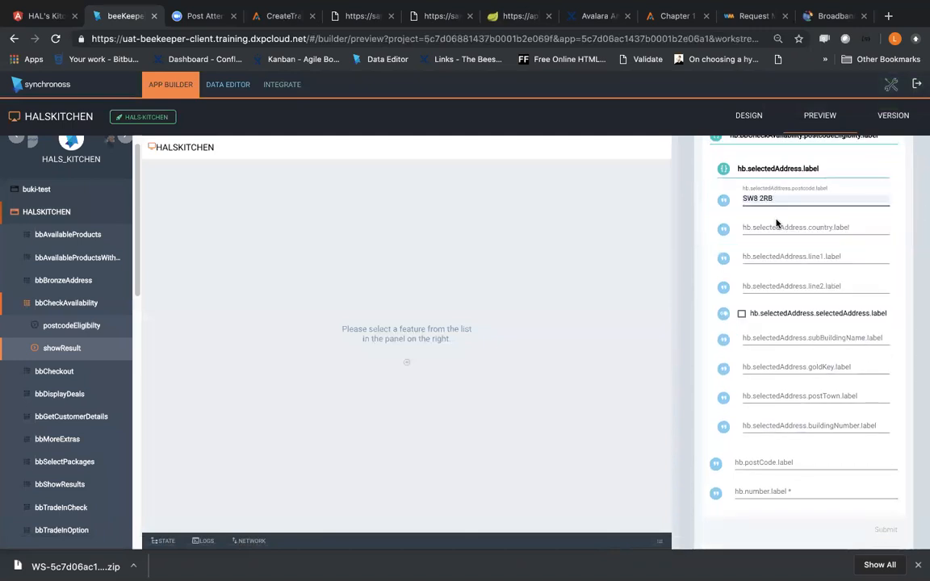
{"action": "left_click", "coordinate": [777, 225]}
{"action": "left_click", "coordinate": [775, 199]}
{"action": "key", "text": "super+a"}
{"action": "type", "text": "W55sl"}
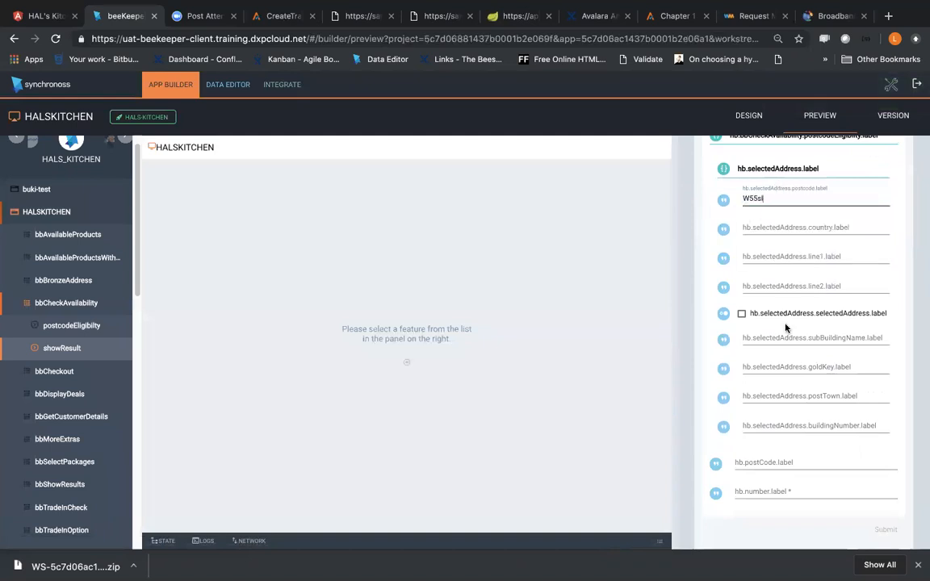
Step: Enable the selectedAddress flag, then enter "daddd" as the country and "dada" as line 2
{"action": "left_click", "coordinate": [742, 313]}
{"action": "left_click", "coordinate": [780, 231]}
{"action": "type", "text": "daddd"}
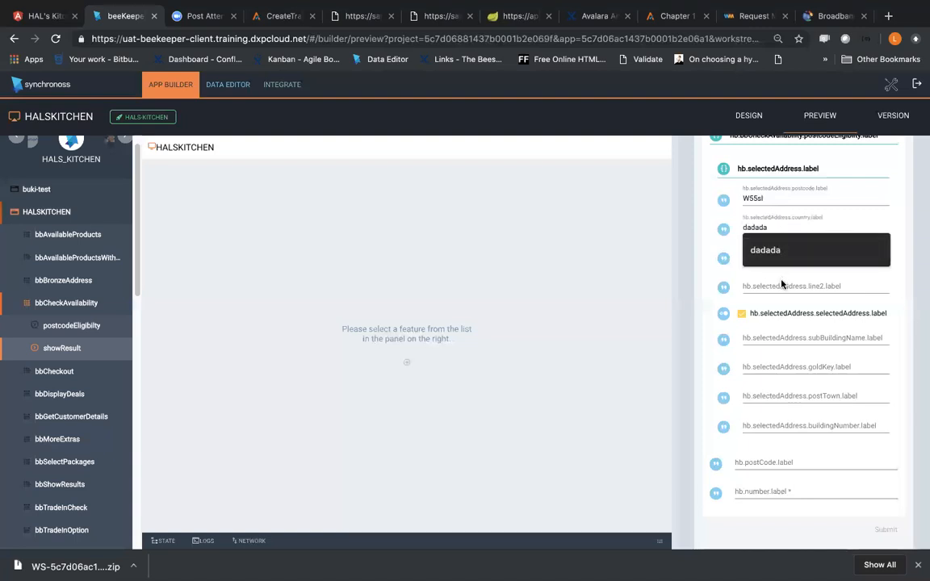
{"action": "left_click", "coordinate": [781, 286]}
{"action": "type", "text": "dada"}
Step: Fill in the required number with the first suggested entry and submit the postcodeEligibilty form
{"action": "left_click", "coordinate": [789, 491]}
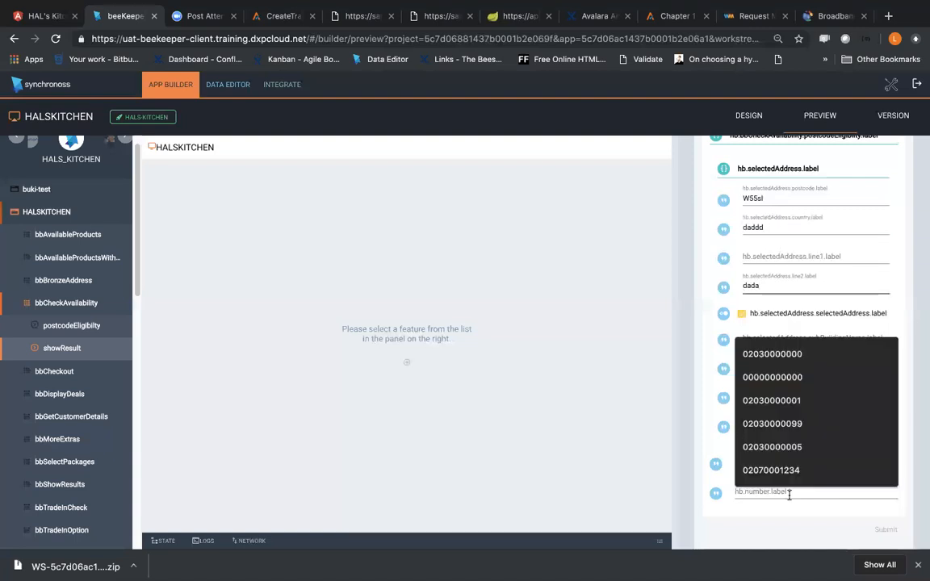
{"action": "left_click", "coordinate": [746, 355]}
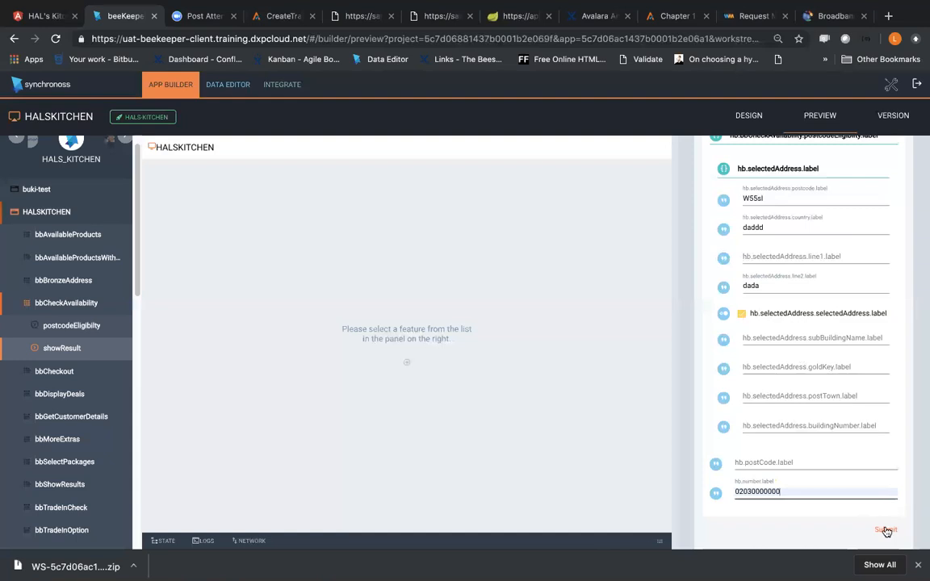
{"action": "left_click", "coordinate": [886, 530]}
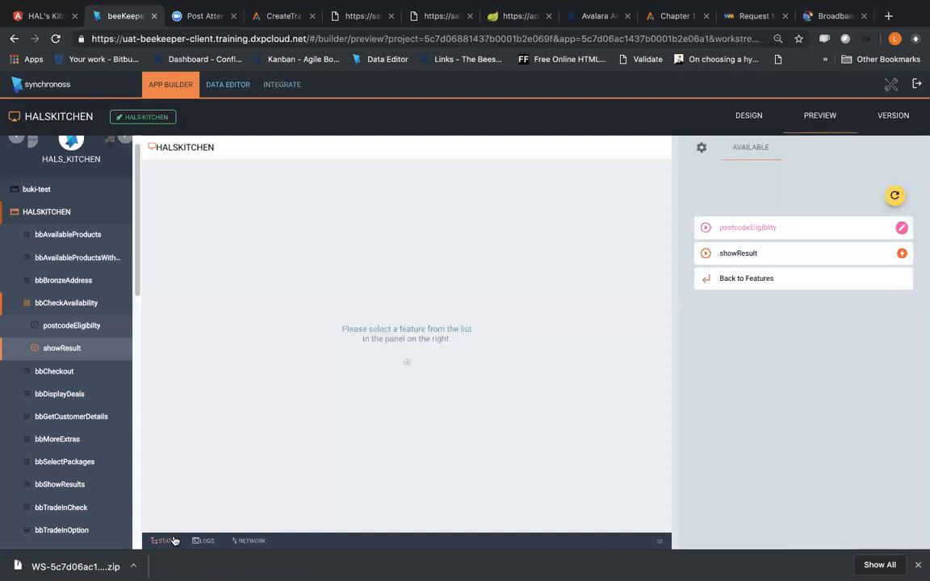
Step: Display the preview's state data and examine the first object in the addresses array alongside selectedAddress
{"action": "left_click", "coordinate": [660, 540]}
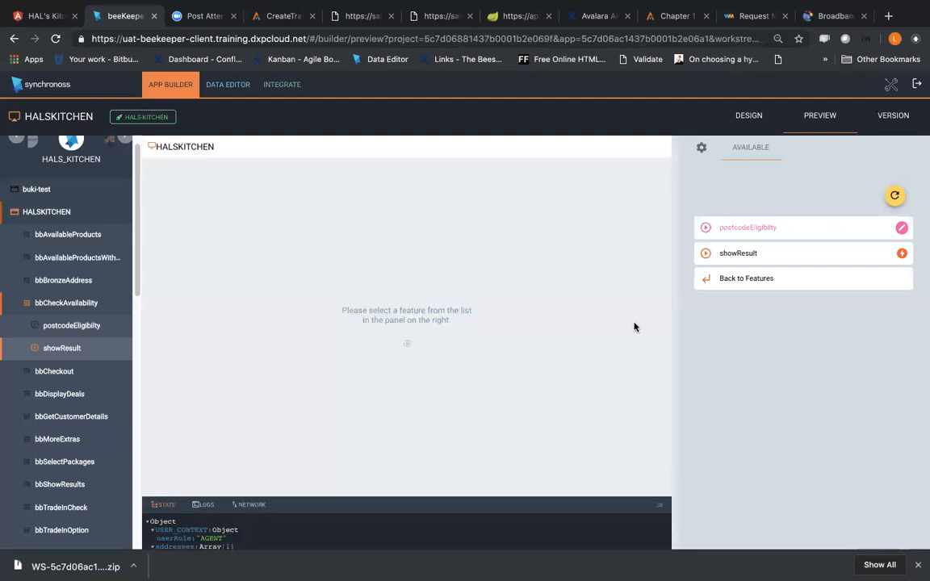
{"action": "scroll", "coordinate": [197, 416], "scroll_direction": "down", "scroll_amount": 1}
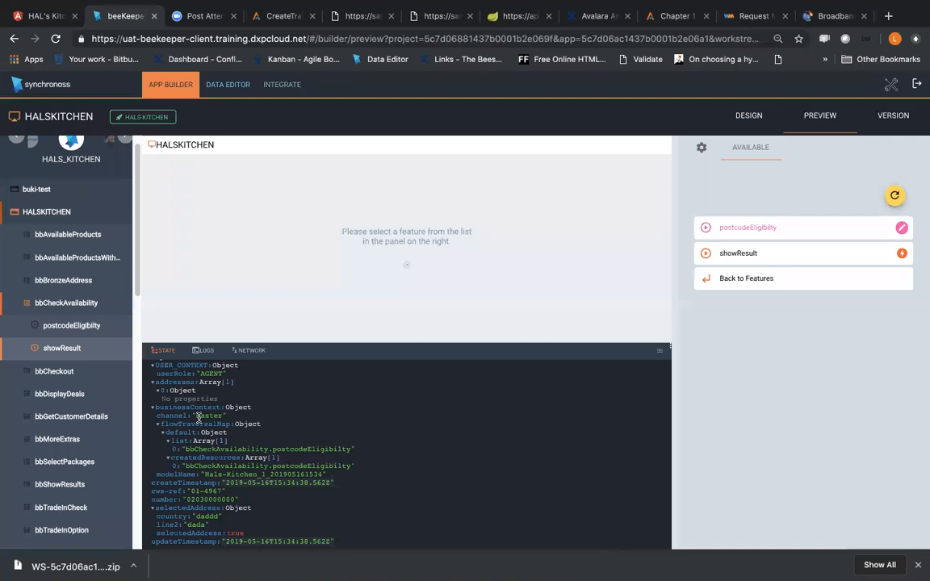
Step: Check the Q&A session topic list in the Notes app, then return to the browser preview
{"action": "mouse_move", "coordinate": [275, 5]}
{"action": "key", "text": "ctrl+Right"}
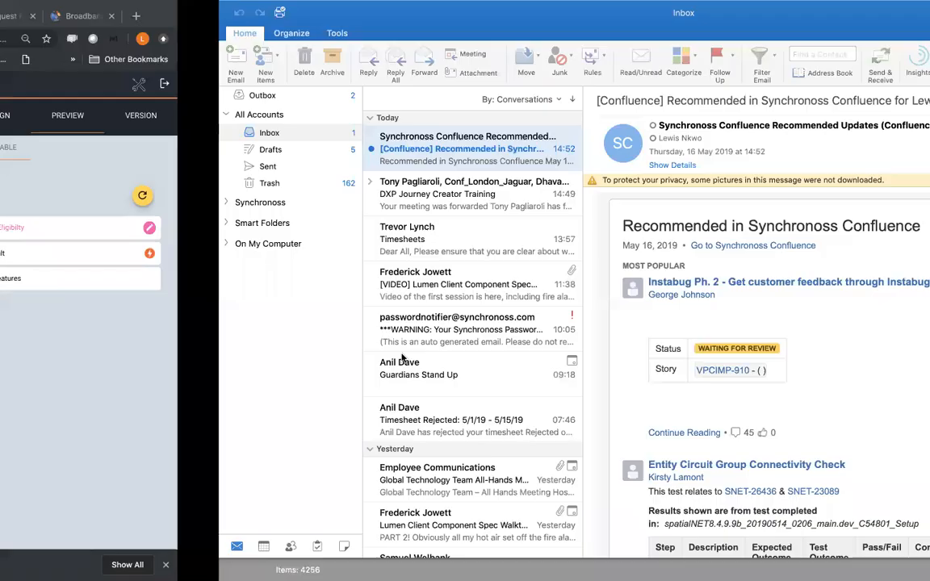
{"action": "key", "text": "ctrl+Right"}
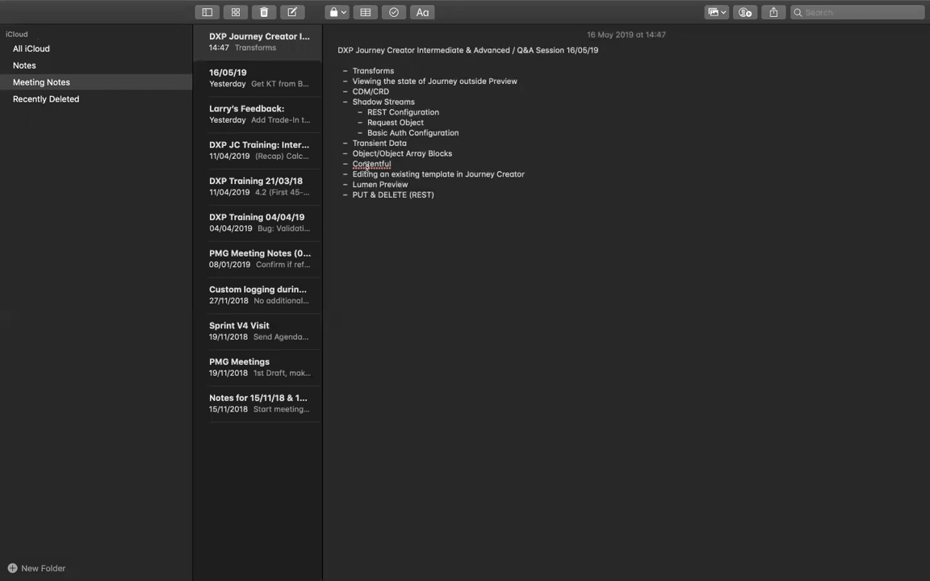
{"action": "key", "text": "ctrl+Left"}
{"action": "key", "text": "ctrl+Left"}
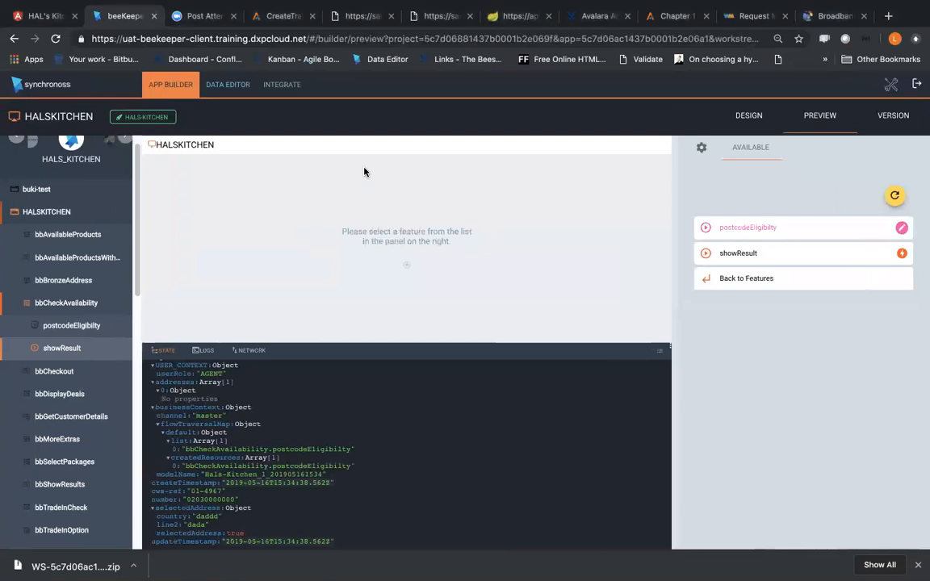
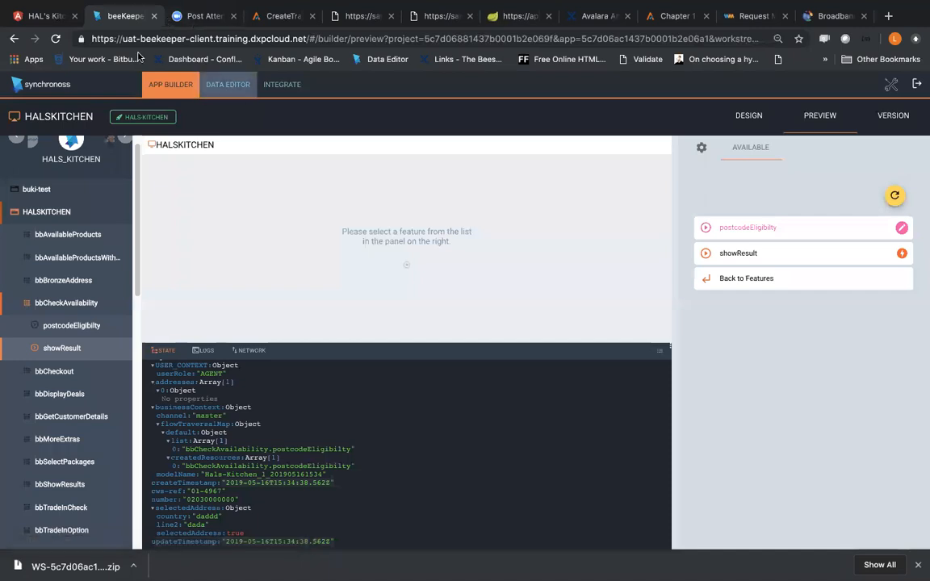
Step: Open the application data model of WeatherApp in the DXPTRAINING project
{"action": "scroll", "coordinate": [105, 182], "scroll_direction": "up", "scroll_amount": 1}
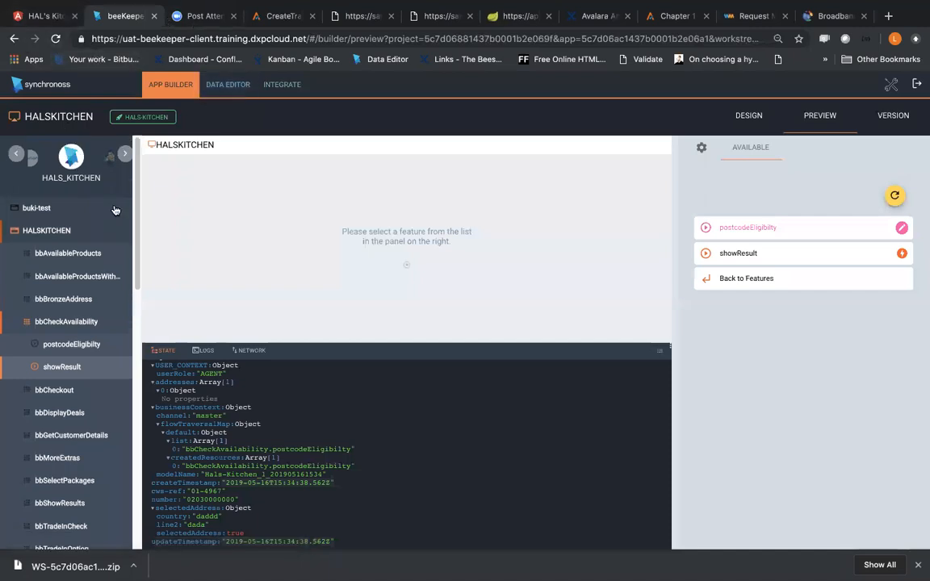
{"action": "left_click", "coordinate": [124, 157]}
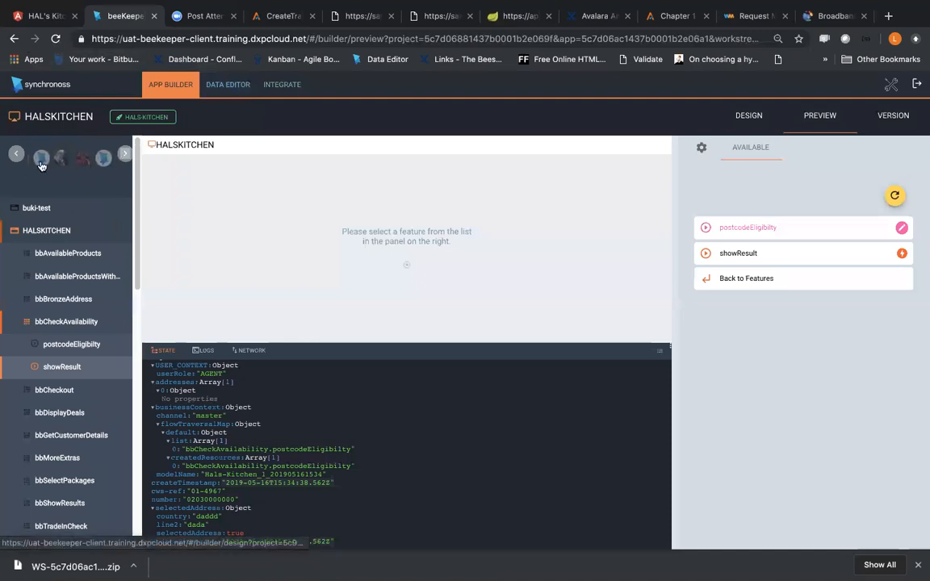
{"action": "left_click", "coordinate": [41, 164]}
{"action": "left_click", "coordinate": [51, 277]}
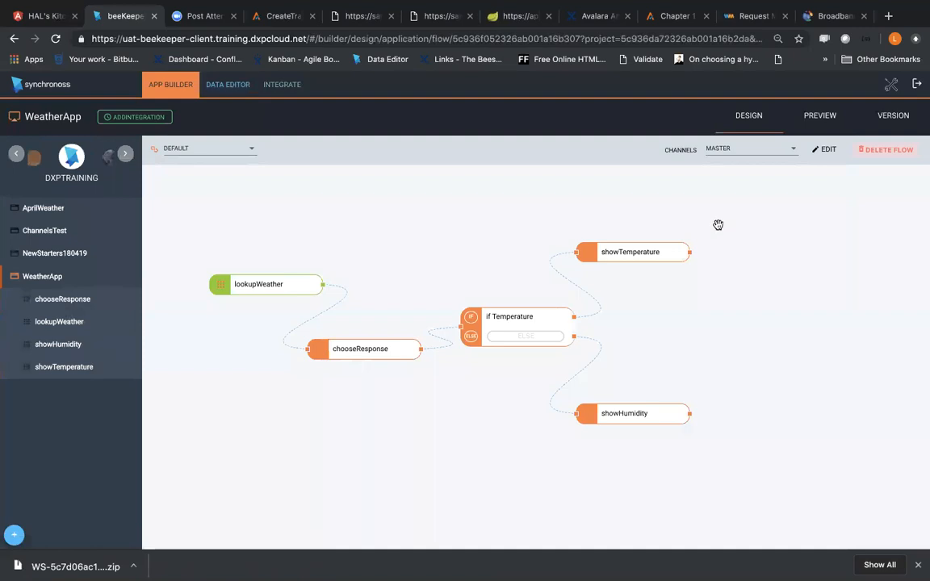
{"action": "left_click", "coordinate": [231, 82]}
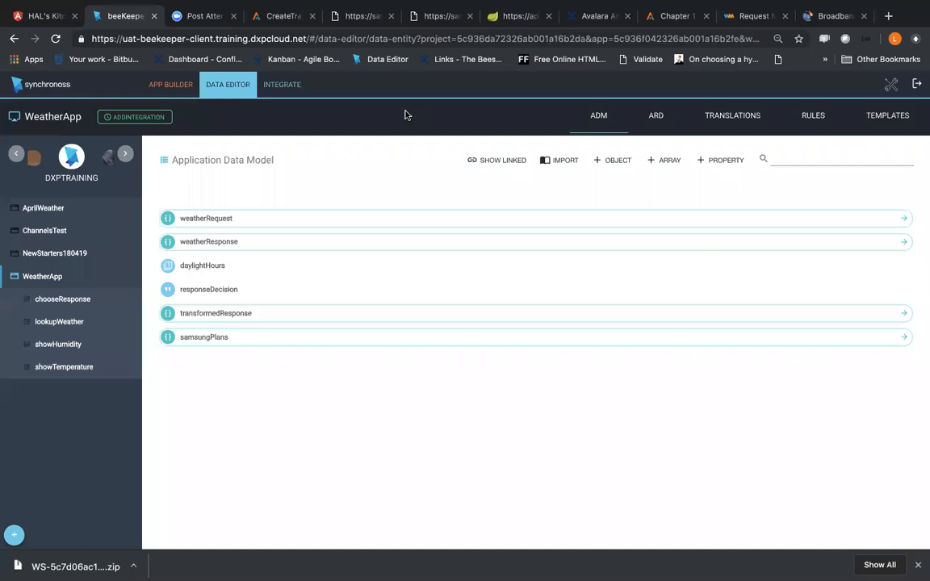
Step: Add an Image property named donaldTrump with the description "addadadada" to the application data model and save it
{"action": "left_click", "coordinate": [723, 161]}
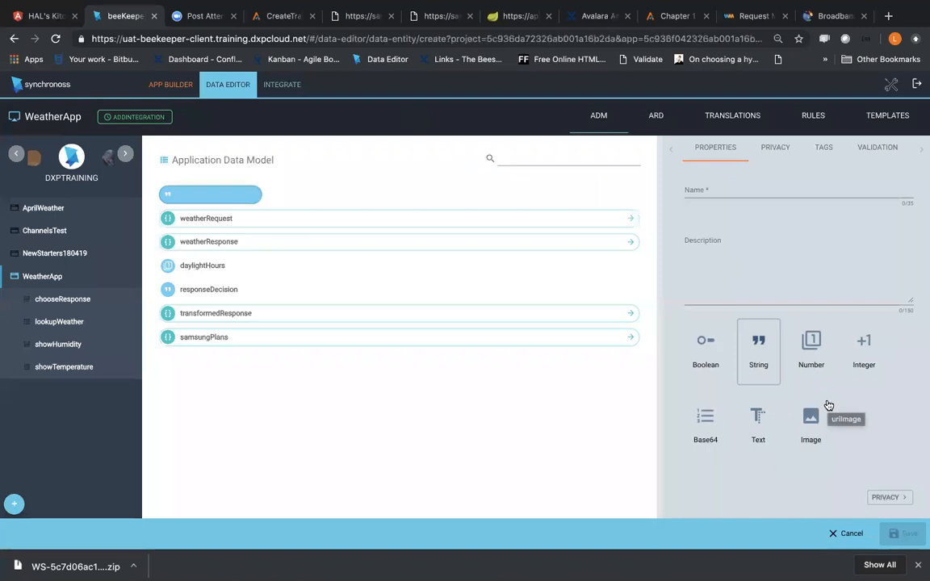
{"action": "left_click", "coordinate": [715, 192]}
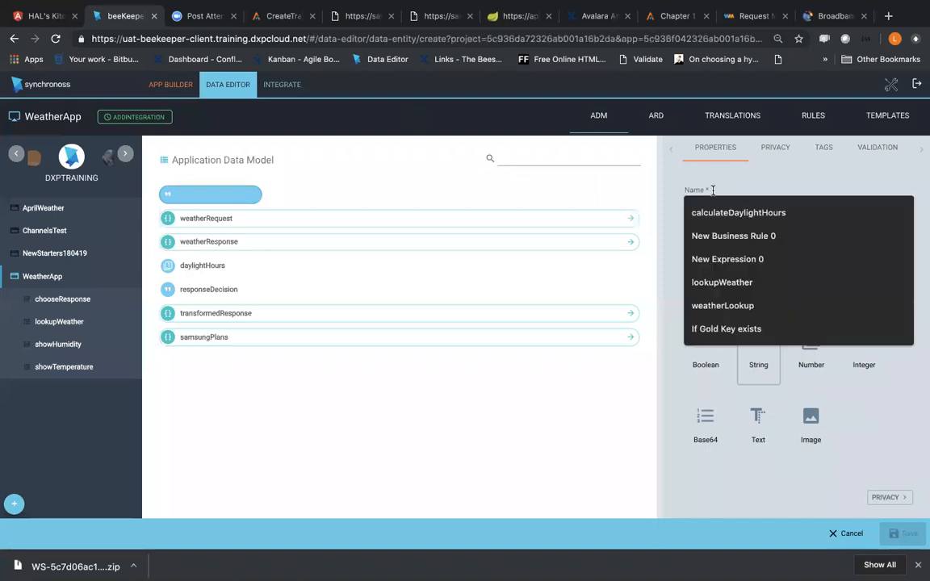
{"action": "type", "text": "donal"}
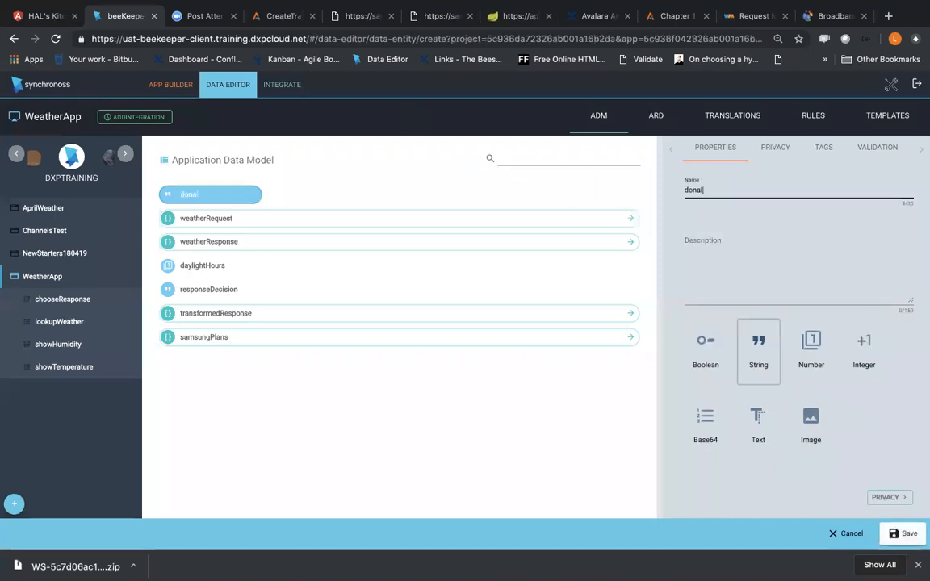
{"action": "type", "text": "dTrump"}
{"action": "left_click", "coordinate": [762, 259]}
{"action": "type", "text": "addadadada"}
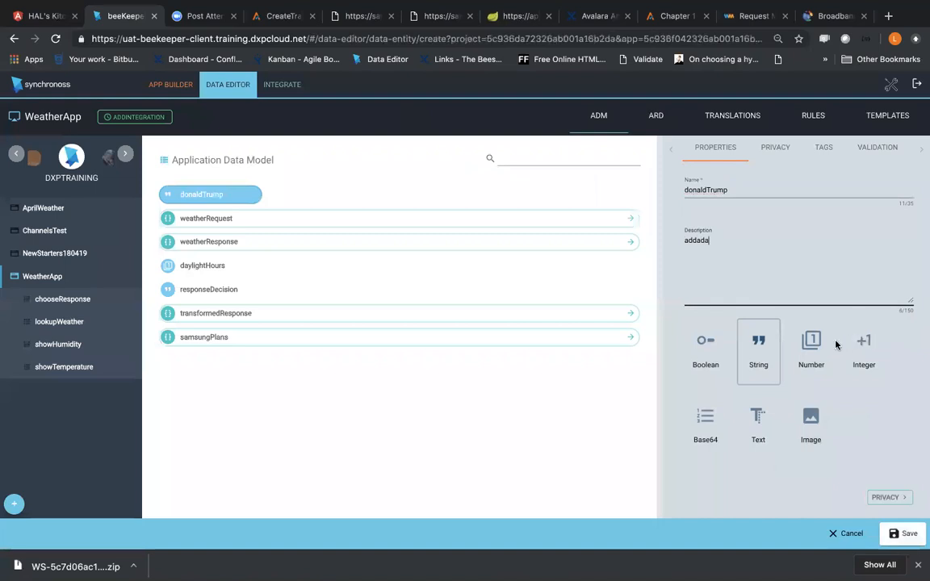
{"action": "left_click", "coordinate": [795, 417]}
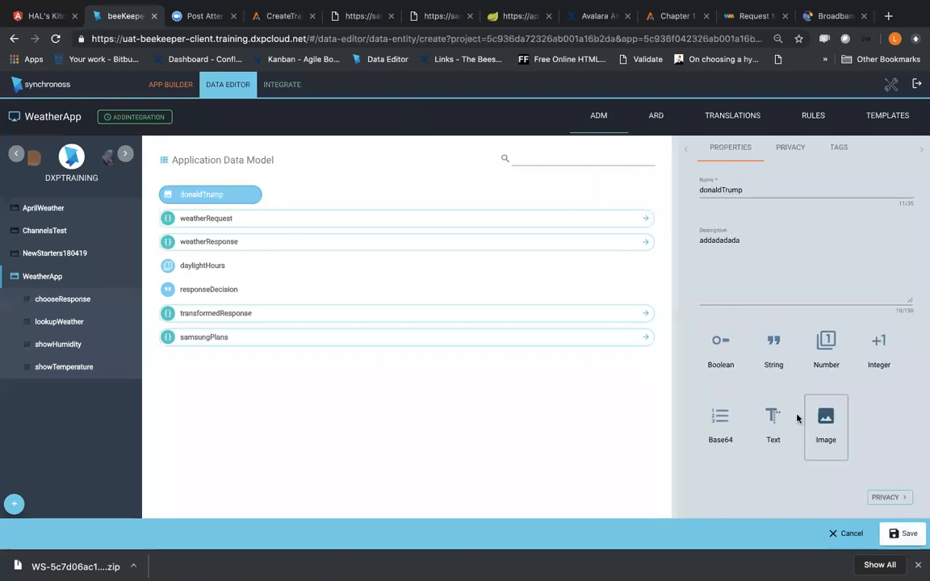
{"action": "left_click", "coordinate": [896, 534]}
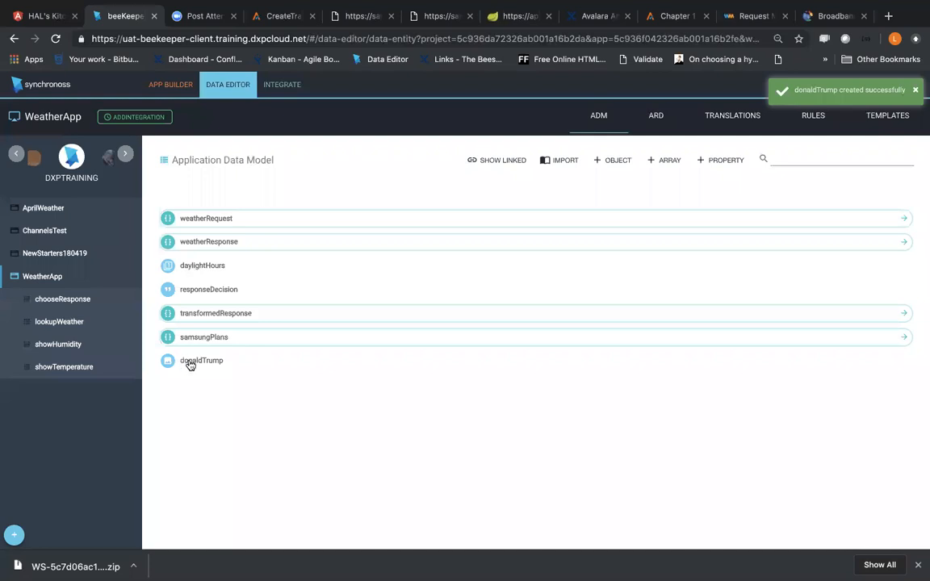
Step: Open the getCityWeather resource of WeatherApp's lookupWeather feature for editing
{"action": "left_click", "coordinate": [78, 323]}
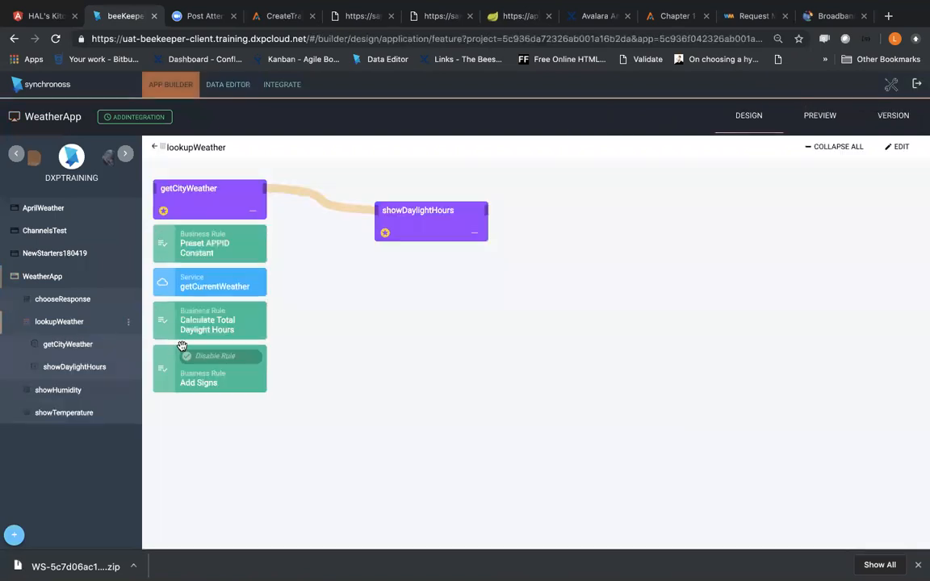
{"action": "left_click", "coordinate": [128, 322]}
{"action": "left_click", "coordinate": [58, 373]}
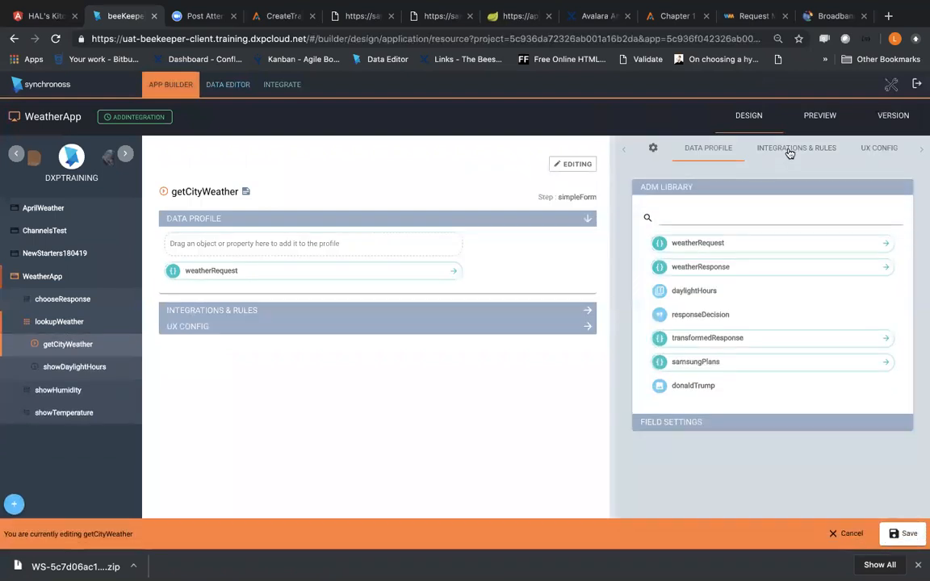
Step: Add the donaldTrump property from the ADM library to getCityWeather's data profile
{"action": "left_click", "coordinate": [789, 152]}
{"action": "left_click", "coordinate": [692, 152]}
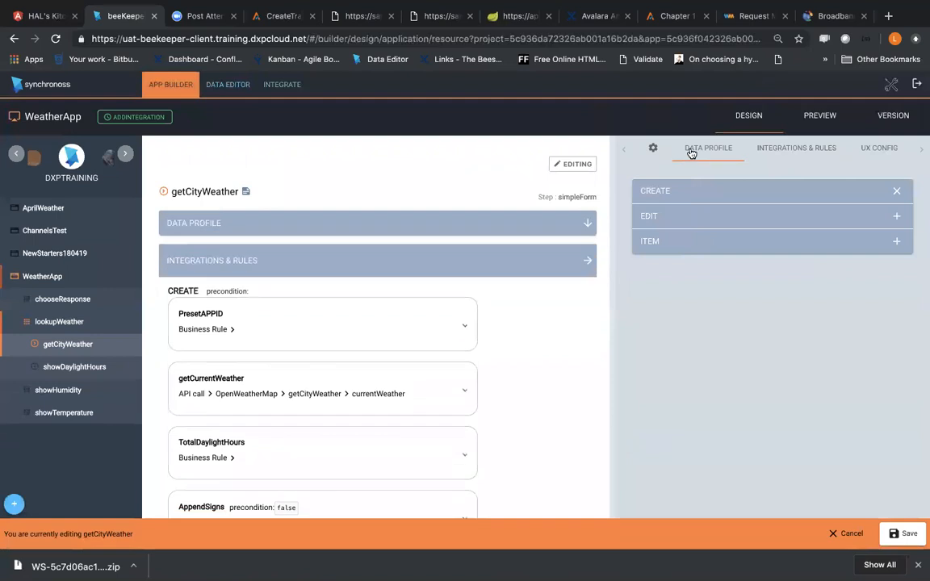
{"action": "left_click_drag", "start_coordinate": [575, 360], "coordinate": [346, 246]}
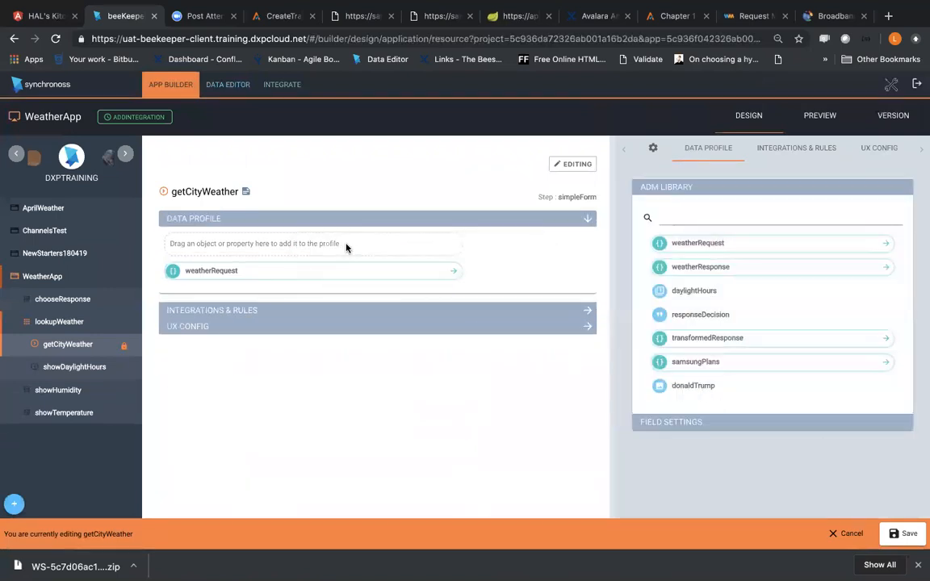
{"action": "left_click_drag", "start_coordinate": [675, 390], "coordinate": [315, 252]}
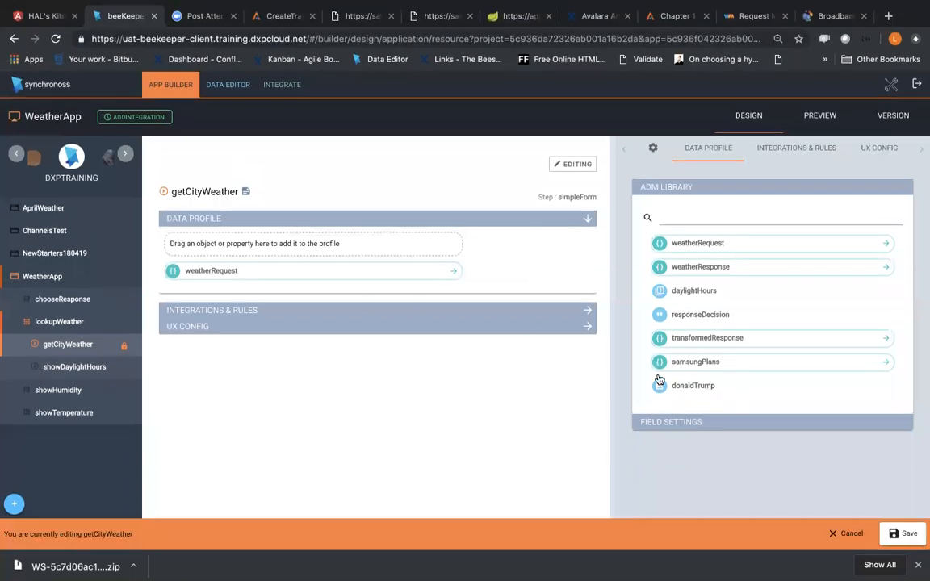
{"action": "left_click_drag", "start_coordinate": [559, 347], "coordinate": [438, 257]}
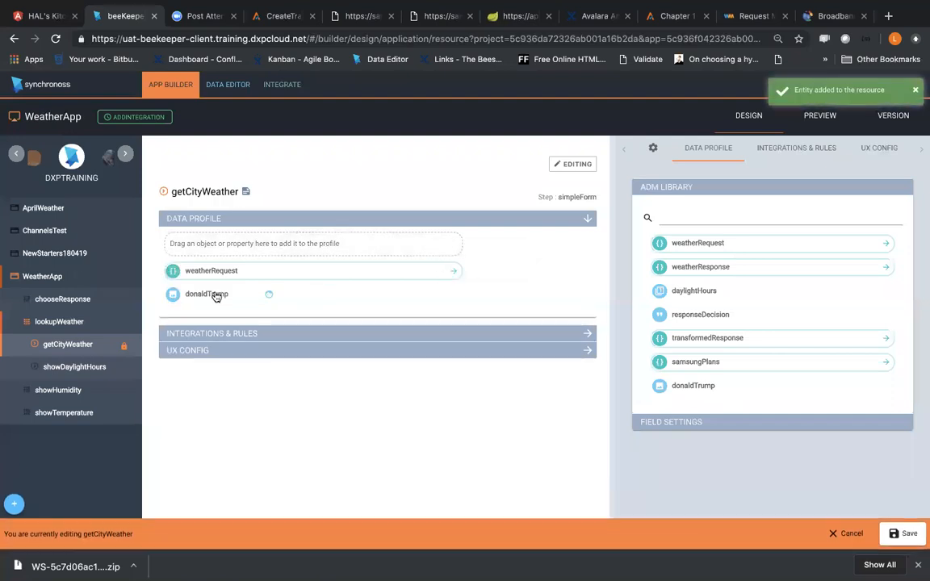
Step: Enable the Default option in the field settings of the donaldTrump property
{"action": "left_click", "coordinate": [217, 297]}
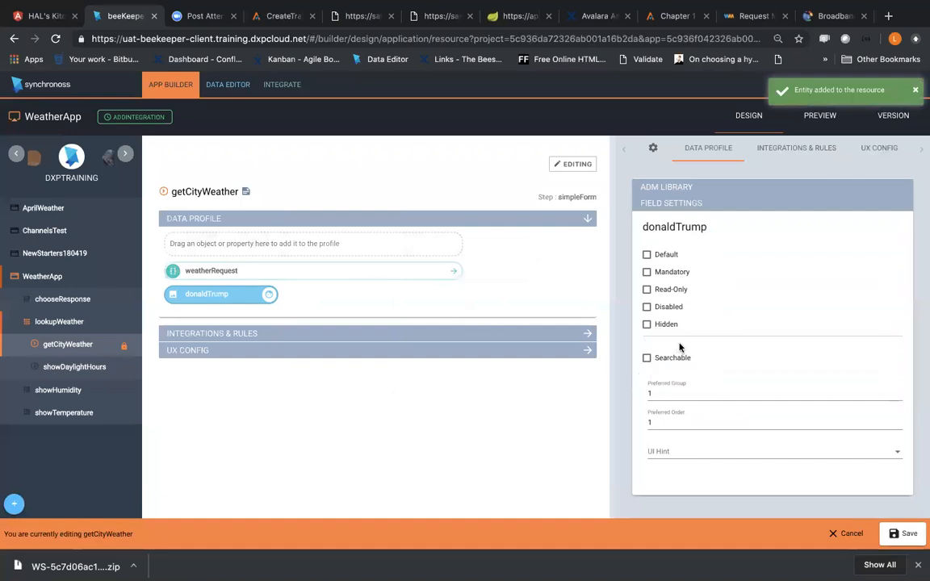
{"action": "mouse_move", "coordinate": [225, 299]}
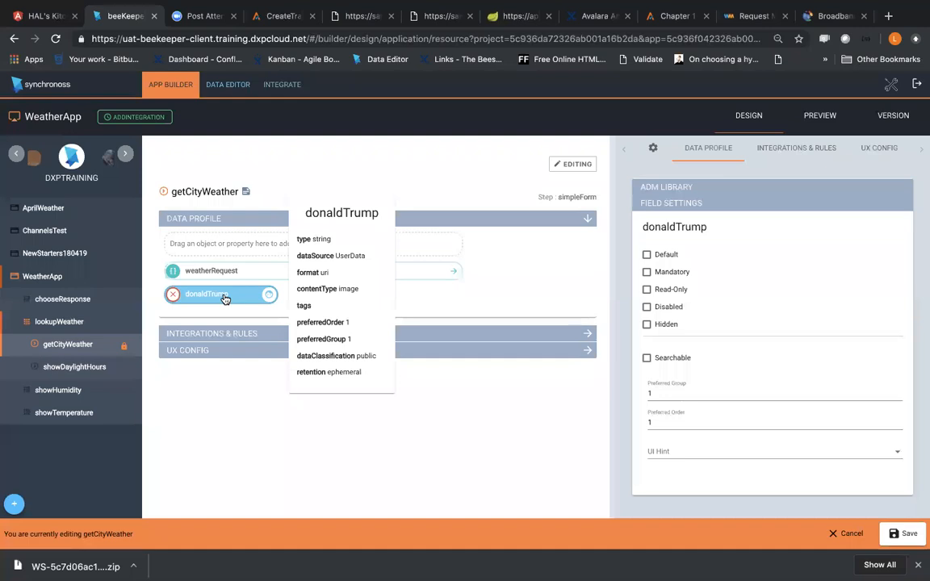
{"action": "left_click", "coordinate": [647, 255]}
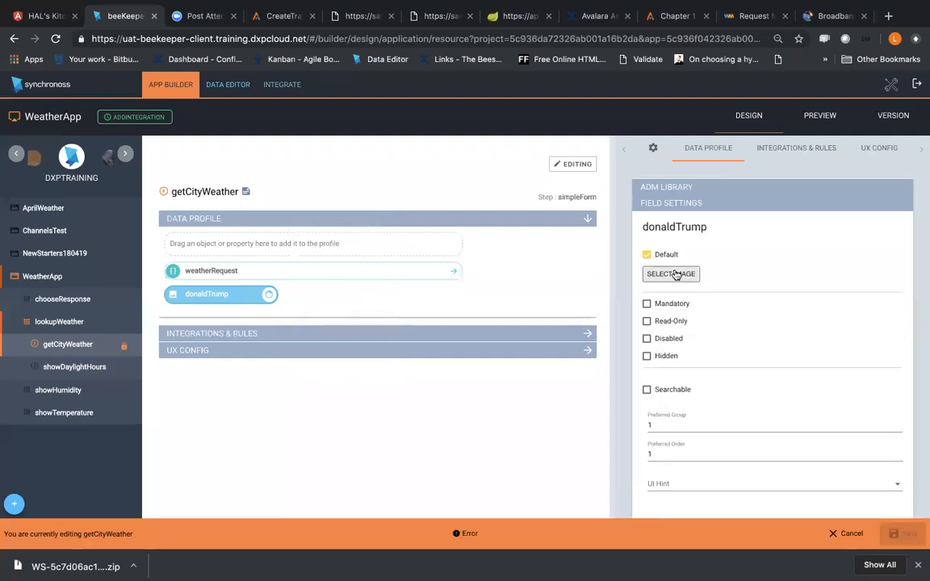
Step: Go from the default image selection to the external Resource Manager and log in to Contentful with the prefilled credentials
{"action": "left_click", "coordinate": [676, 275]}
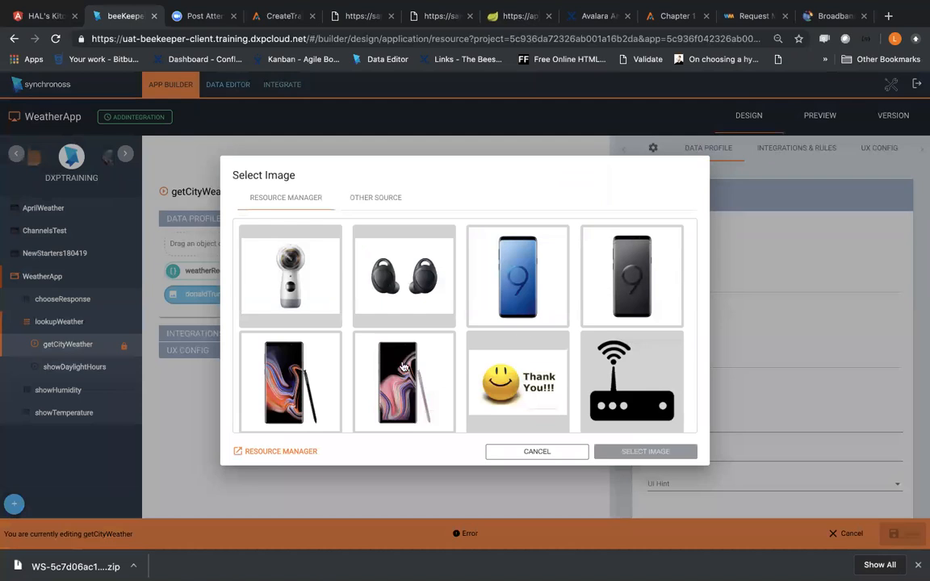
{"action": "left_click", "coordinate": [280, 453]}
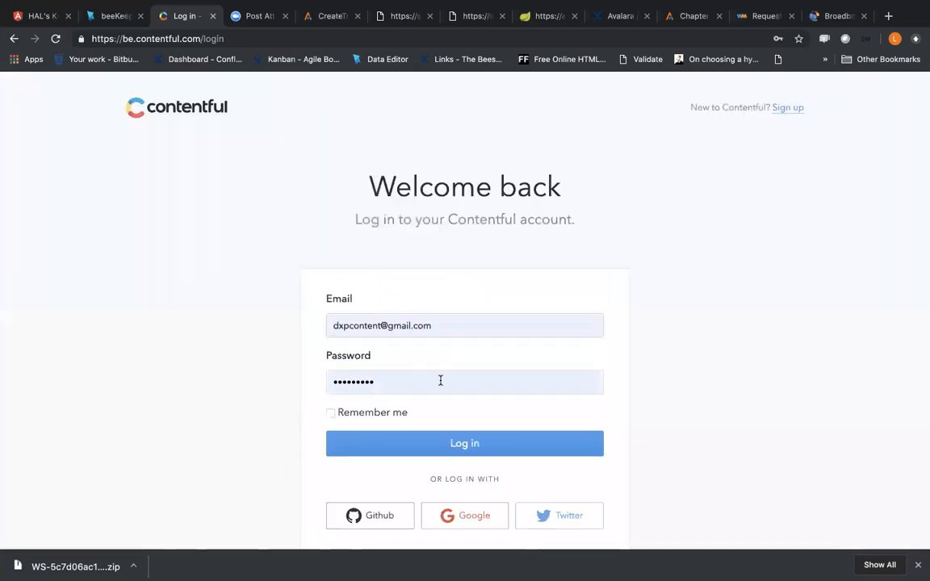
{"action": "left_click", "coordinate": [417, 444]}
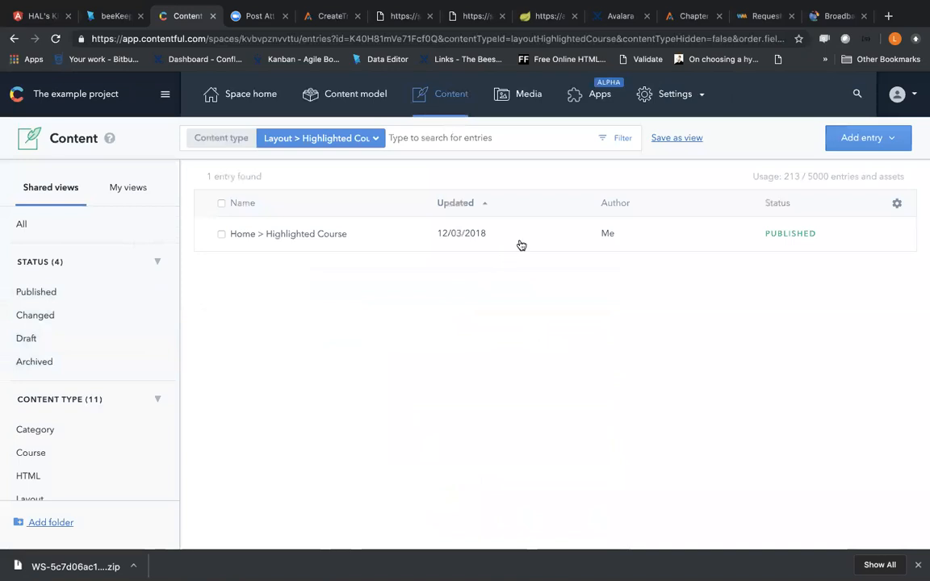
Step: Search Google Images for "donald trump" in a new browser tab
{"action": "left_click", "coordinate": [888, 16]}
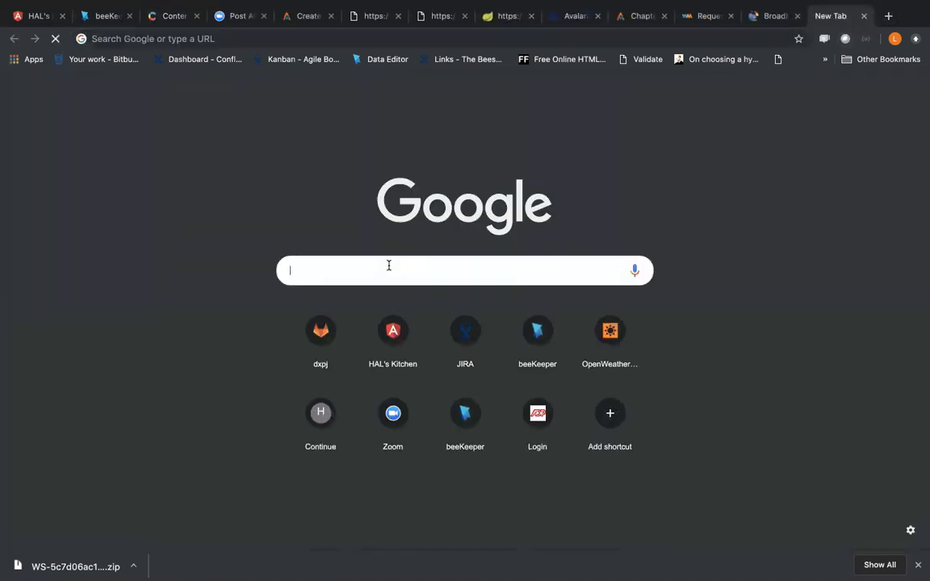
{"action": "type", "text": "donald"}
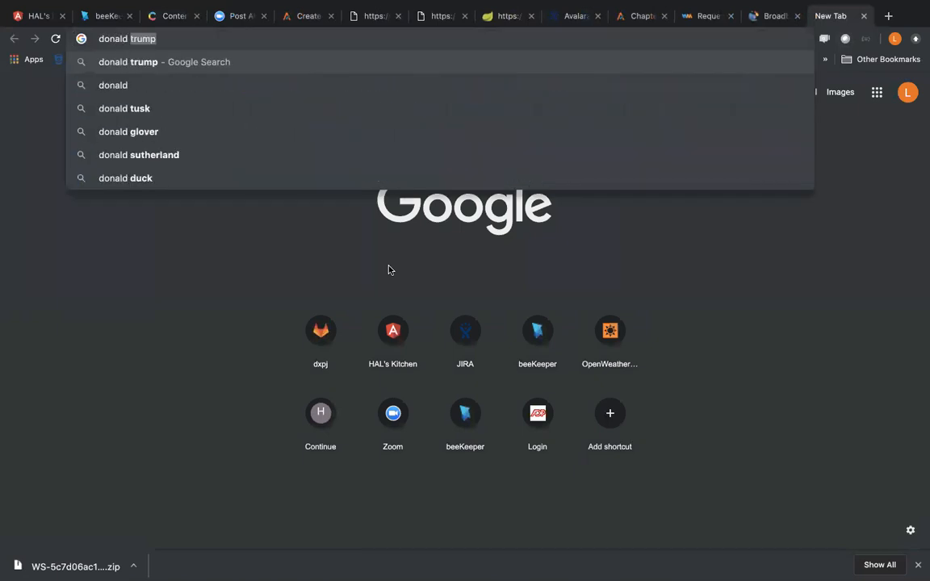
{"action": "key", "text": "Return"}
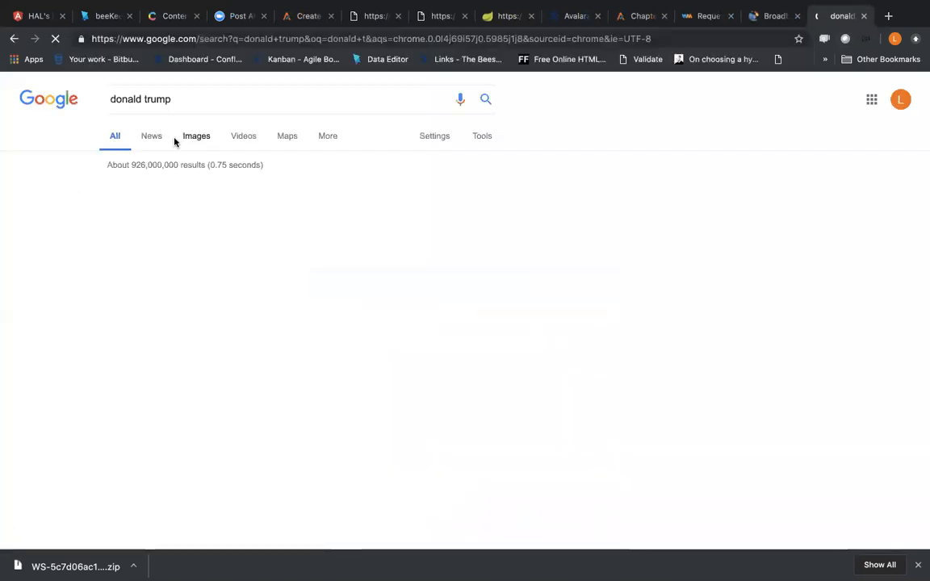
{"action": "left_click", "coordinate": [184, 139]}
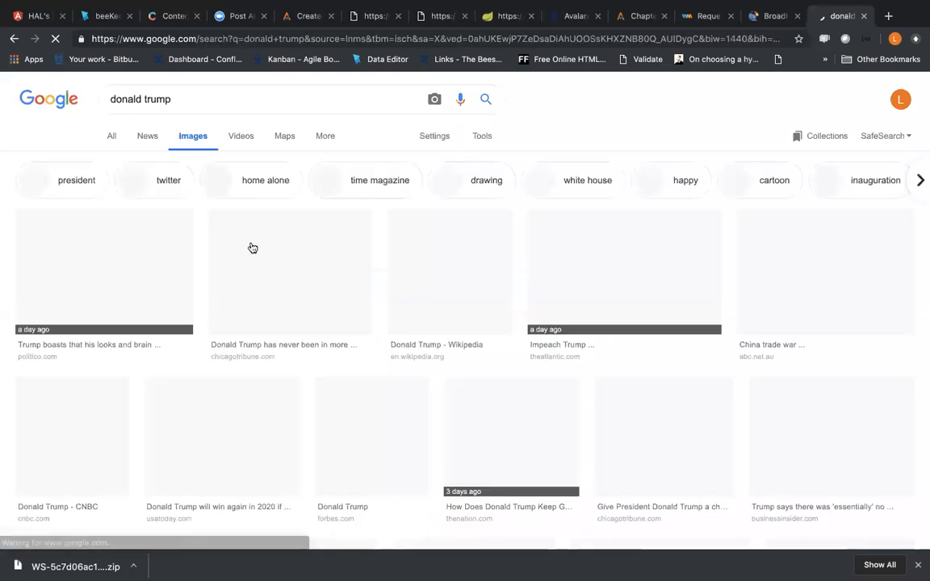
Step: Save the first image result as download.jpeg in the Documents folder and close the search tab
{"action": "left_click", "coordinate": [82, 225]}
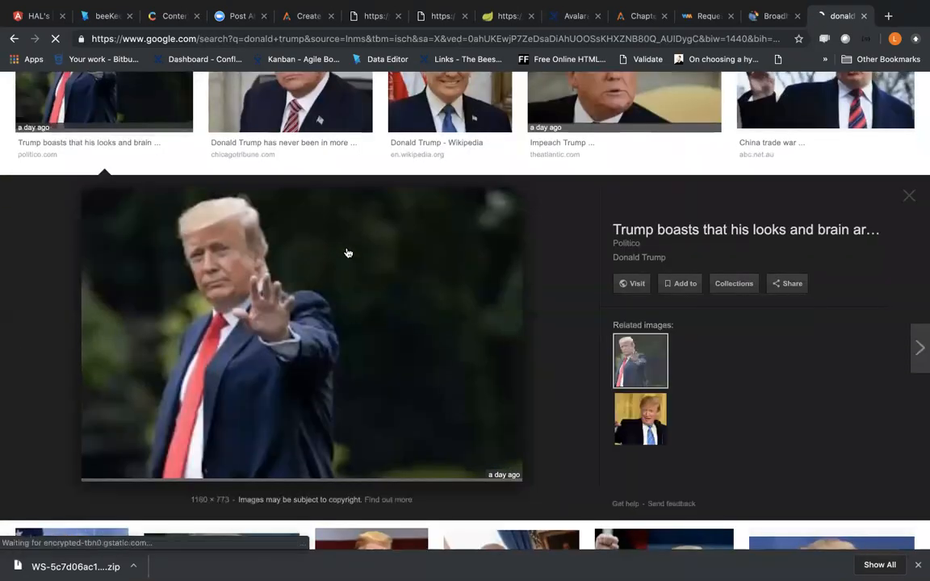
{"action": "right_click", "coordinate": [284, 261]}
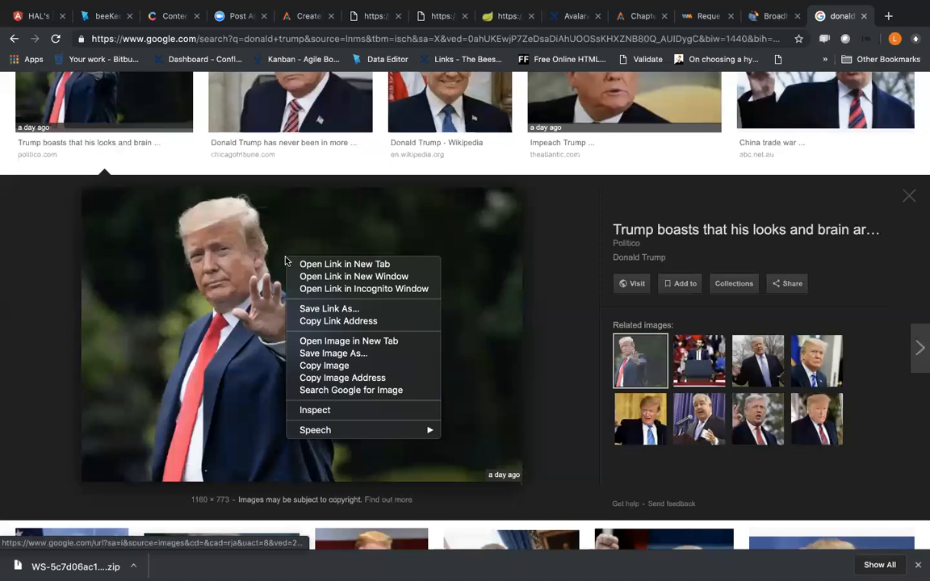
{"action": "left_click", "coordinate": [340, 356]}
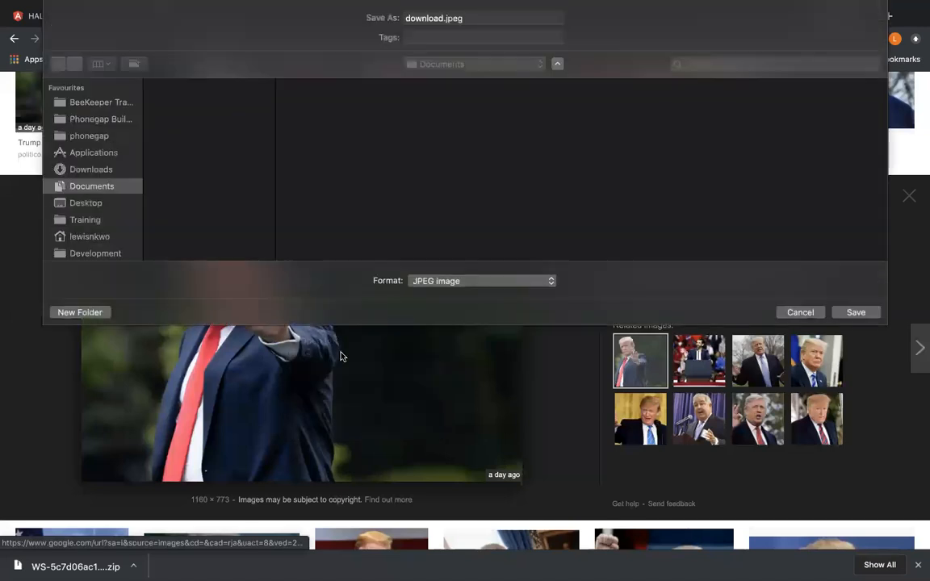
{"action": "left_click", "coordinate": [855, 313]}
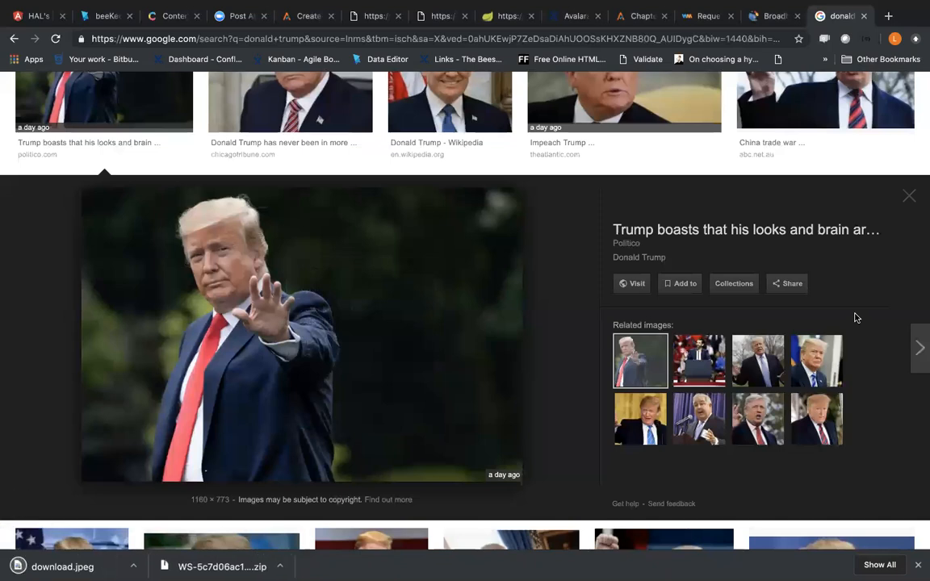
{"action": "key", "text": "super+w"}
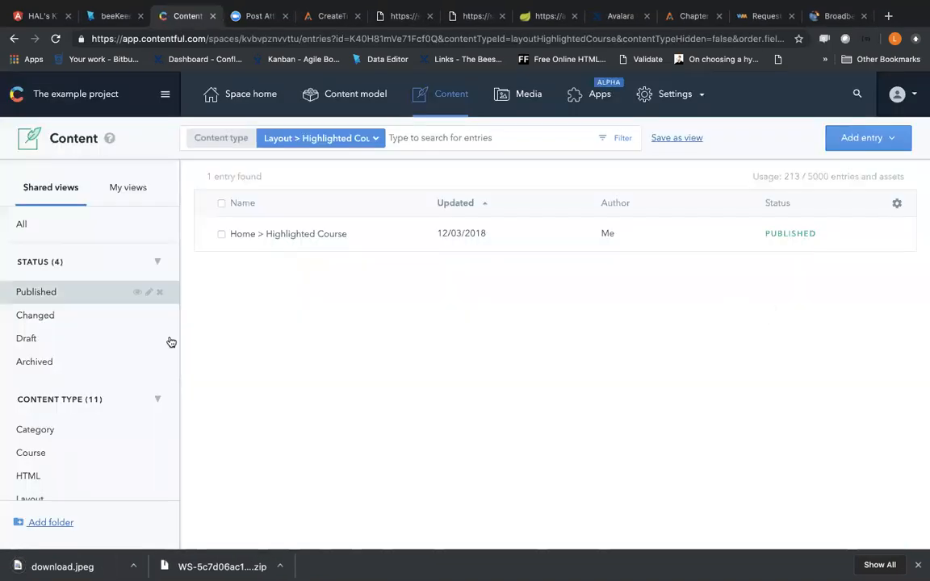
Step: Create a new single asset in Contentful's media library
{"action": "left_click", "coordinate": [514, 100]}
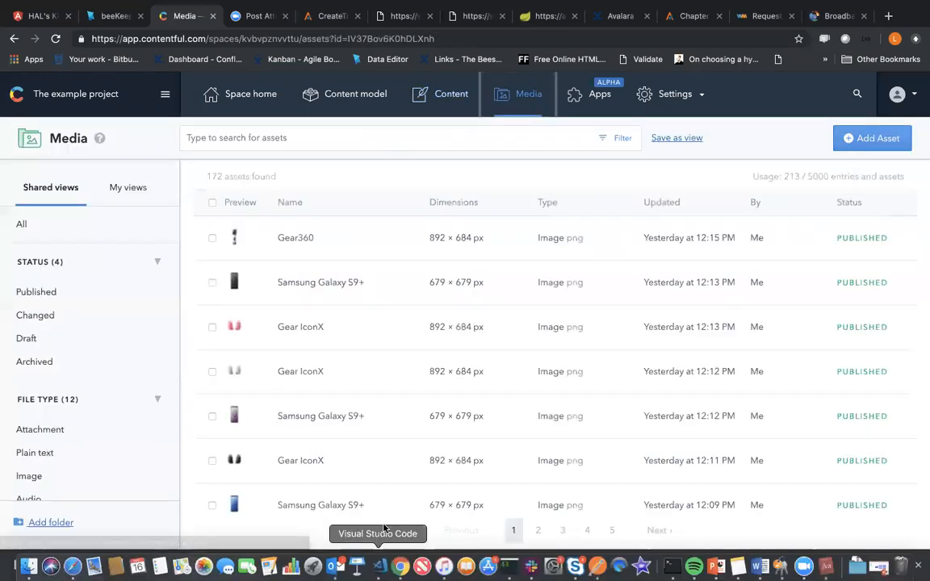
{"action": "scroll", "coordinate": [643, 353], "scroll_direction": "down", "scroll_amount": 5}
{"action": "scroll", "coordinate": [643, 352], "scroll_direction": "up", "scroll_amount": 5}
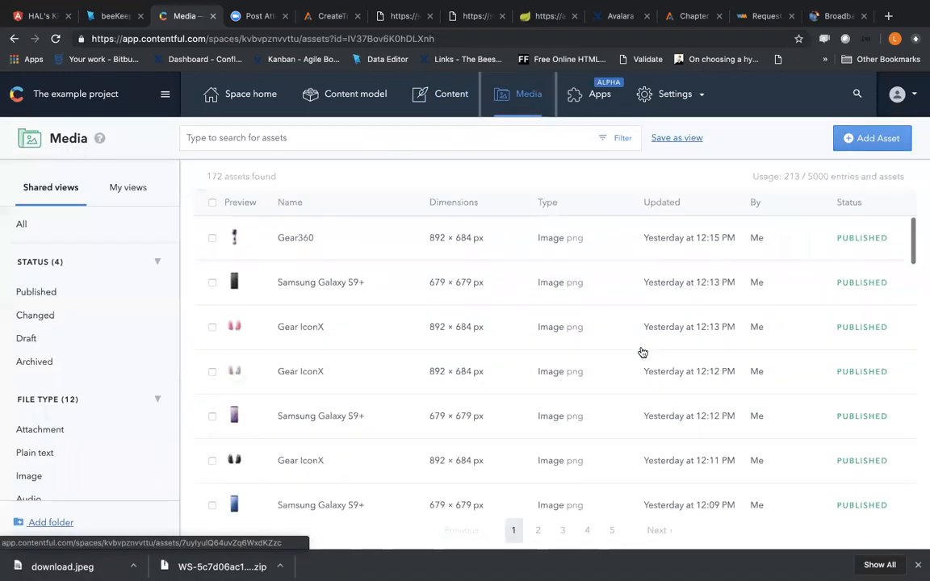
{"action": "left_click", "coordinate": [876, 139]}
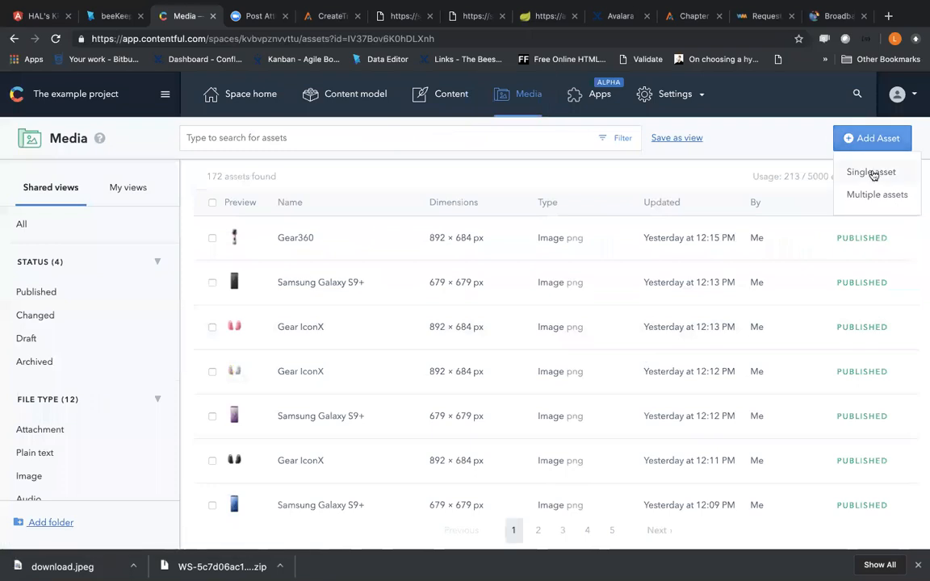
{"action": "left_click", "coordinate": [873, 174]}
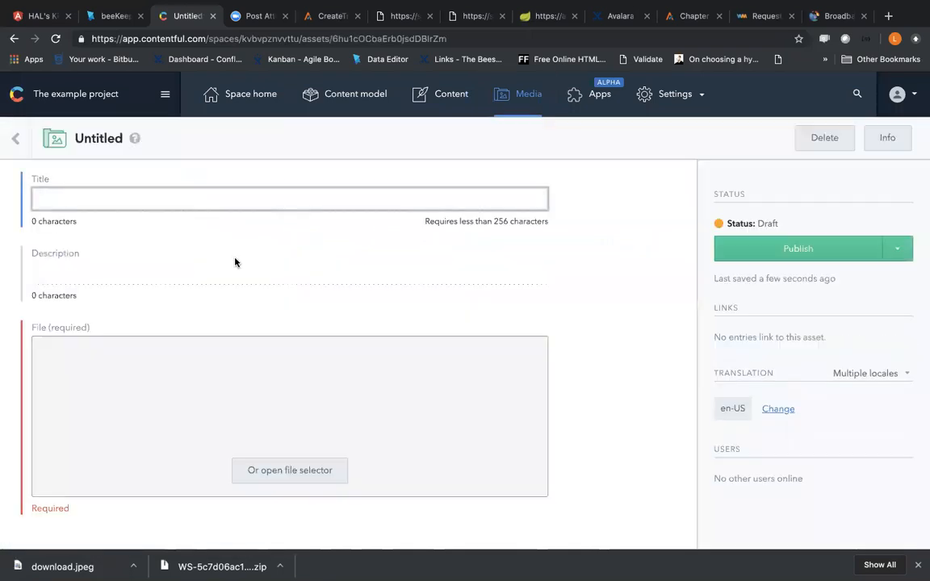
{"action": "type", "text": "DO"}
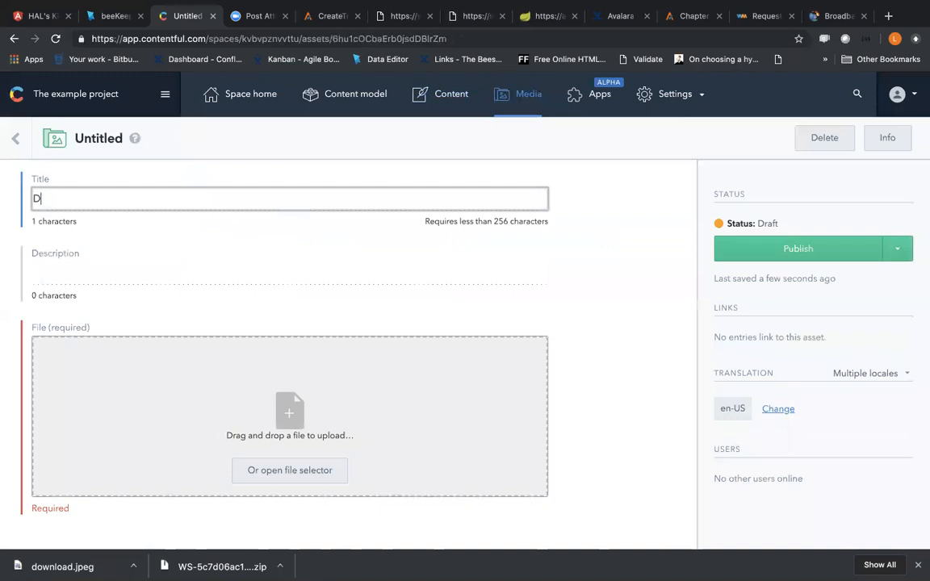
{"action": "key", "text": "BackSpace"}
{"action": "key", "text": "BackSpace"}
{"action": "left_click", "coordinate": [244, 223]}
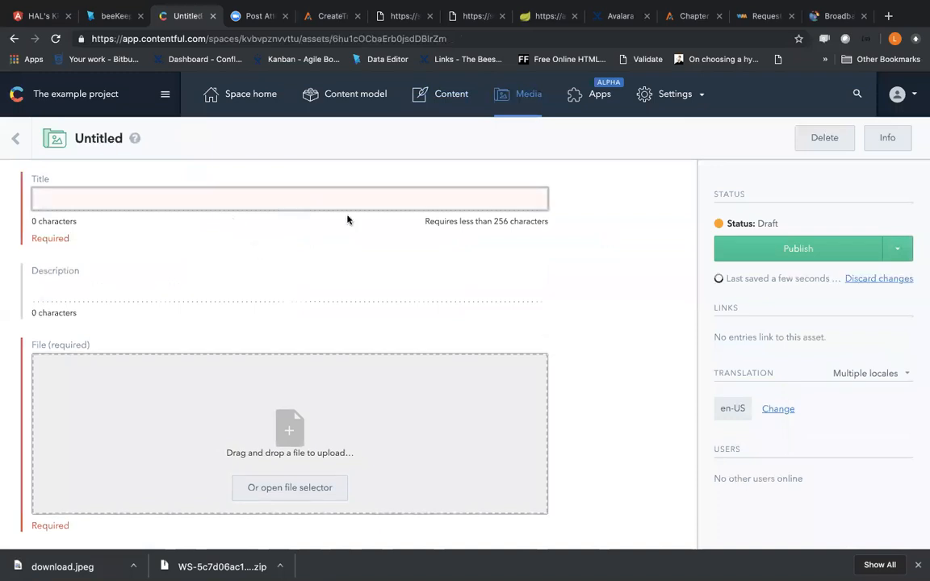
Step: Upload download.jpeg from the Documents folder as the new asset's file
{"action": "left_click", "coordinate": [287, 489]}
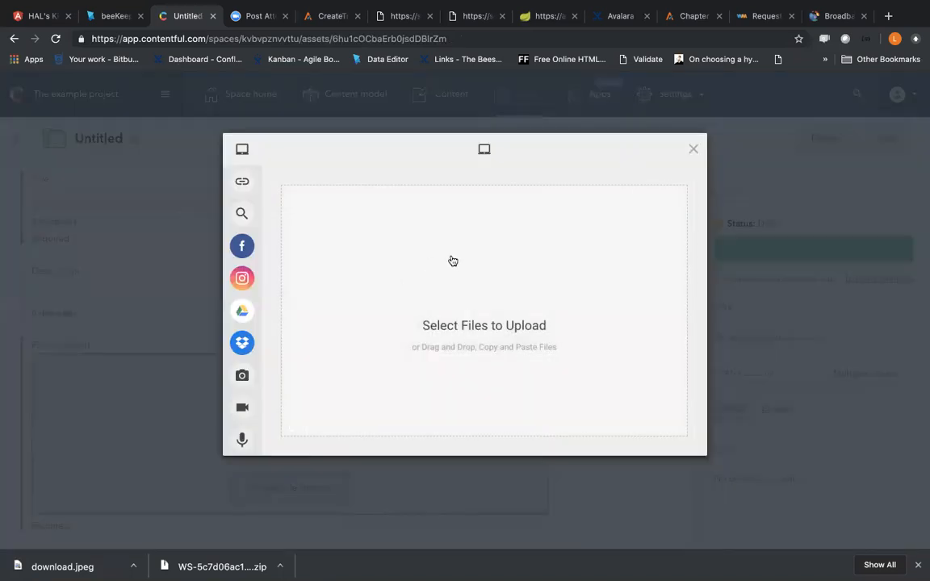
{"action": "left_click", "coordinate": [453, 323]}
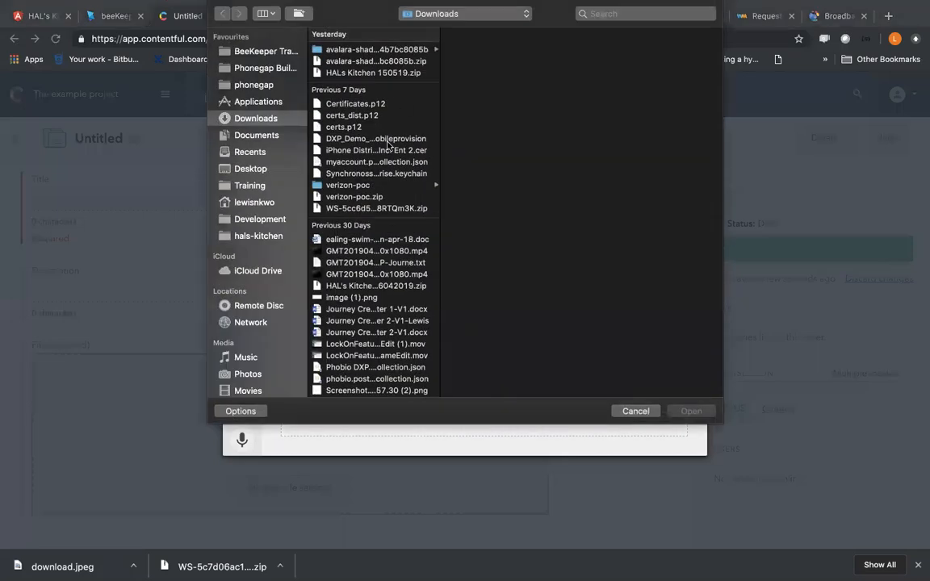
{"action": "left_click", "coordinate": [263, 140]}
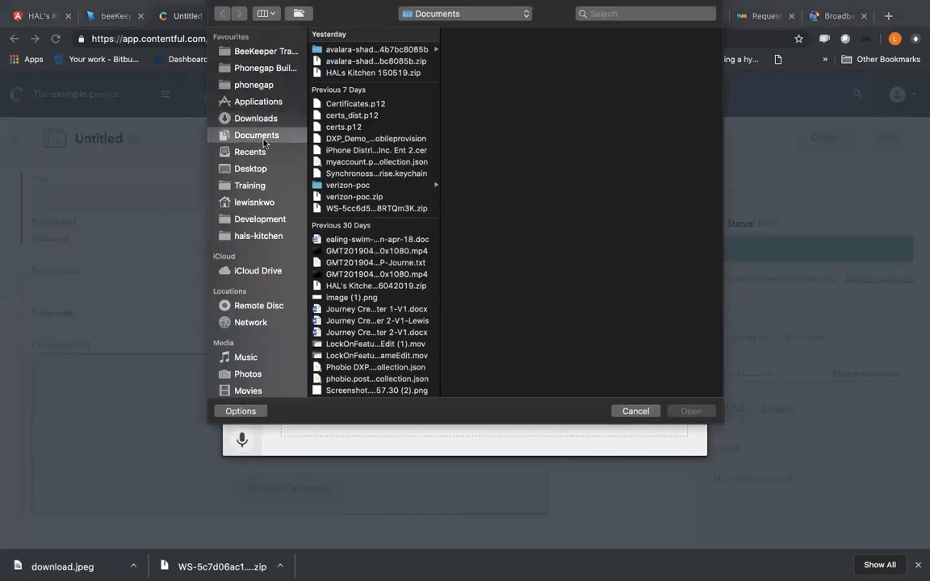
{"action": "left_click", "coordinate": [355, 50]}
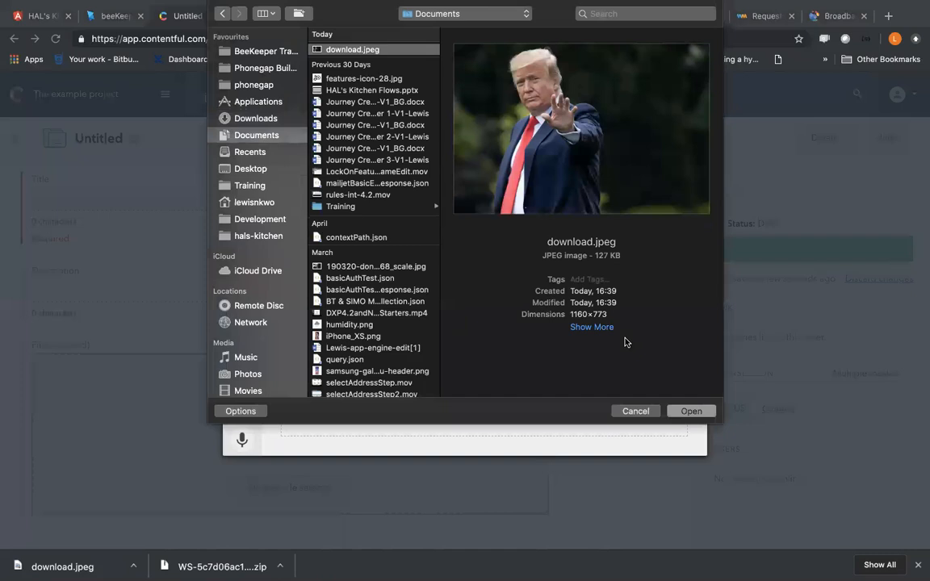
{"action": "left_click", "coordinate": [682, 412]}
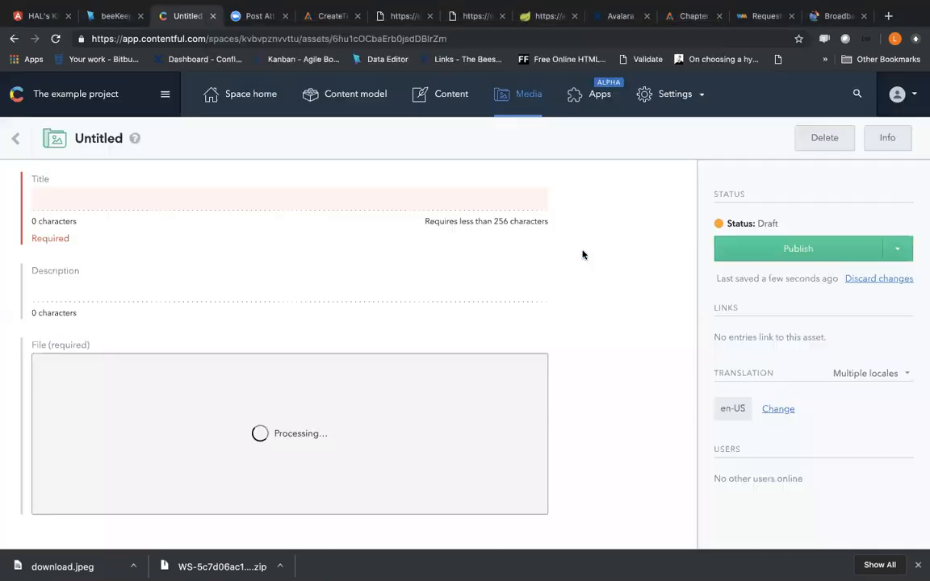
Step: Change the asset's title to "Trump" and publish the asset
{"action": "left_click", "coordinate": [106, 194]}
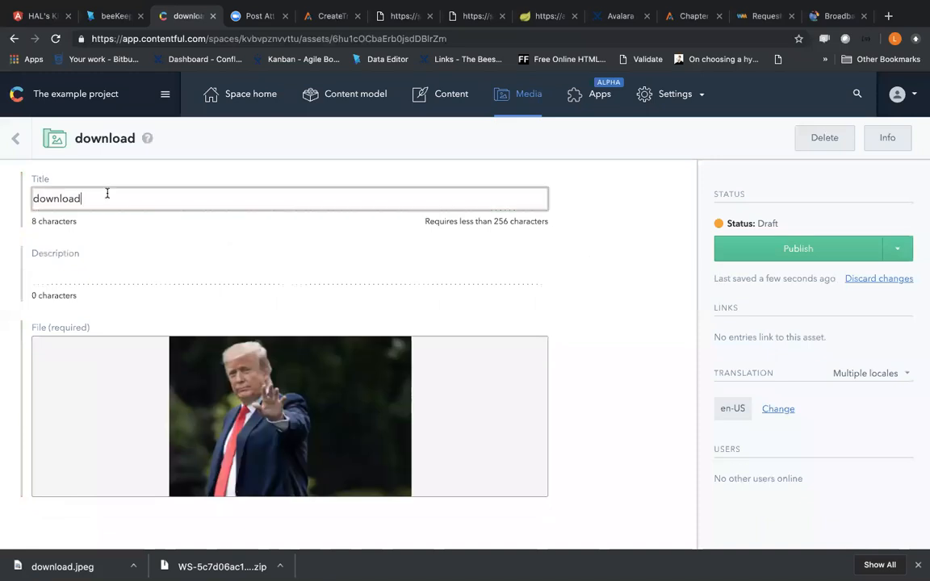
{"action": "key", "text": "super+a"}
{"action": "type", "text": "Trum"}
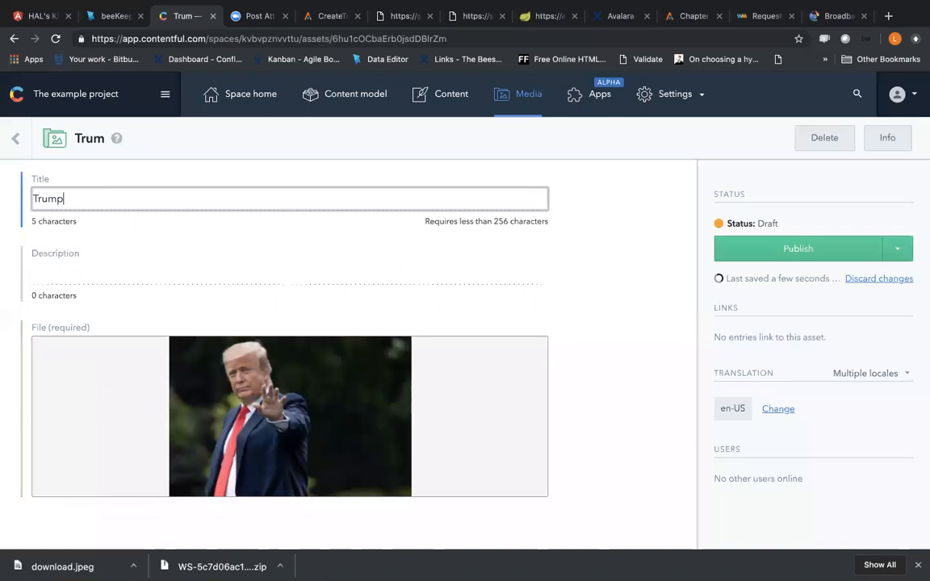
{"action": "left_click", "coordinate": [744, 255]}
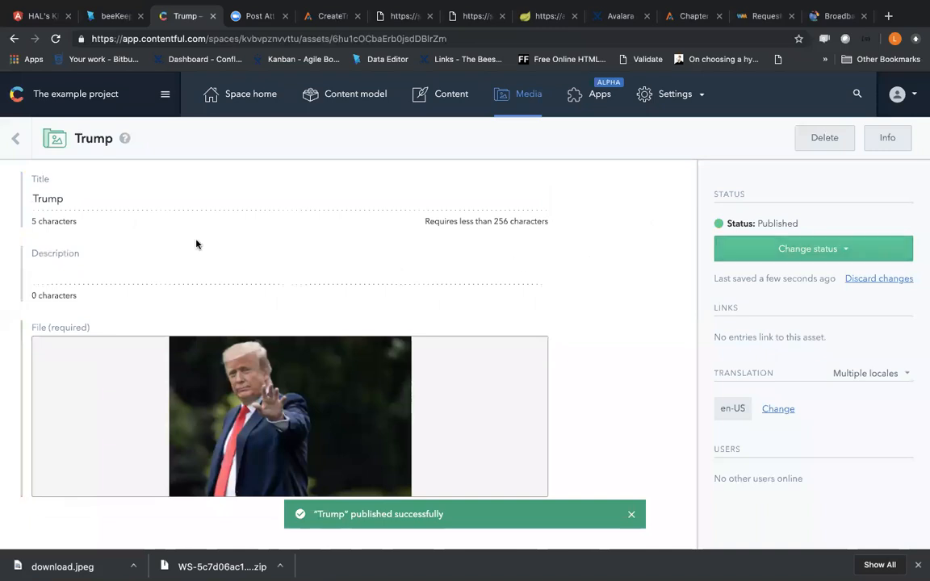
Step: Return to beeKeeper, refresh the resource manager images and select the Trump picture as the donaldTrump property's default image
{"action": "left_click", "coordinate": [112, 22]}
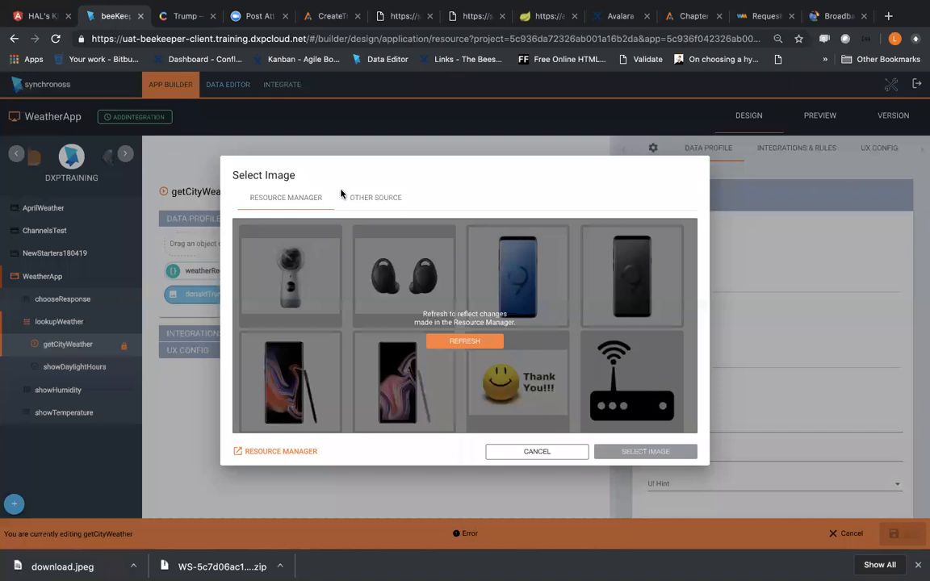
{"action": "left_click", "coordinate": [466, 341]}
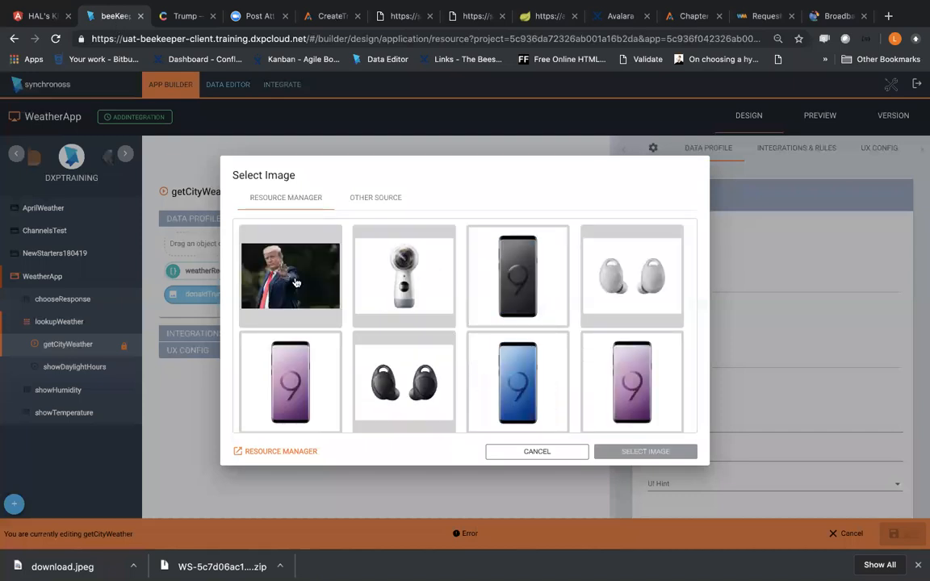
{"action": "left_click", "coordinate": [295, 282]}
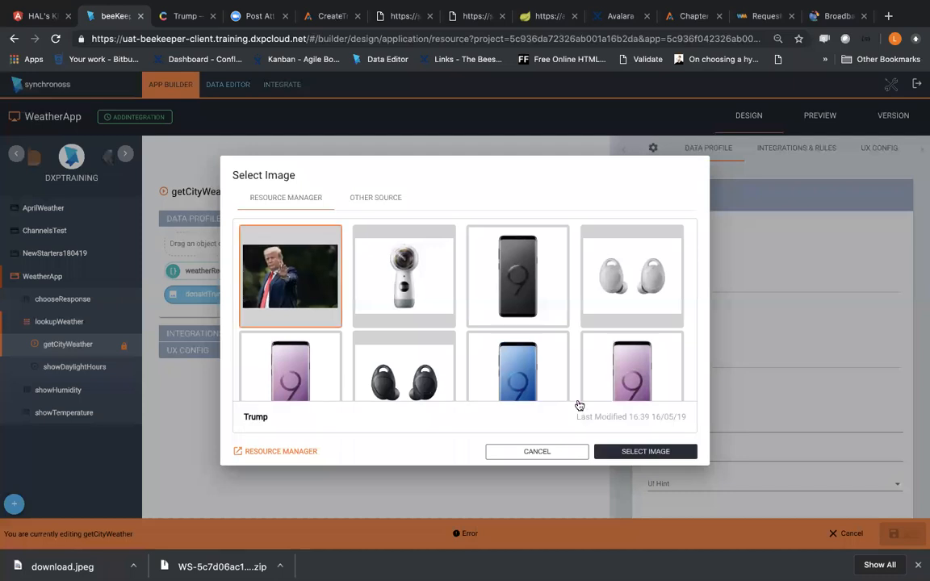
{"action": "left_click", "coordinate": [614, 453]}
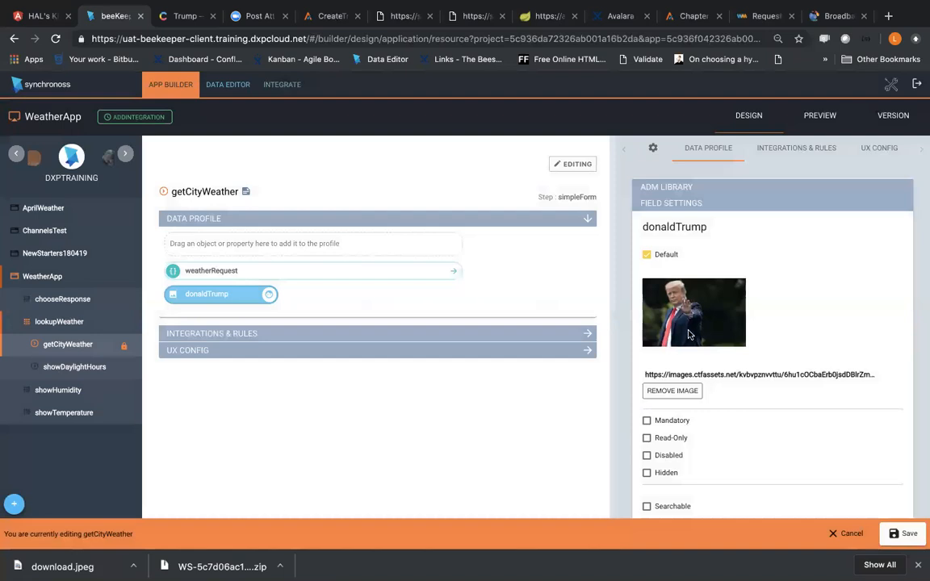
Step: Remove the donaldTrump property's default image and start choosing a replacement from another source
{"action": "left_click", "coordinate": [672, 393]}
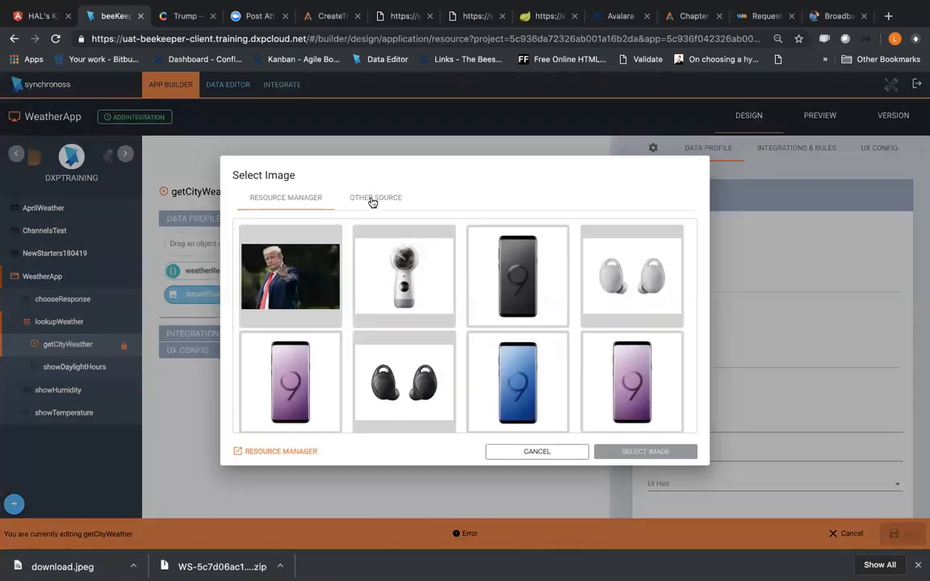
{"action": "left_click", "coordinate": [374, 199]}
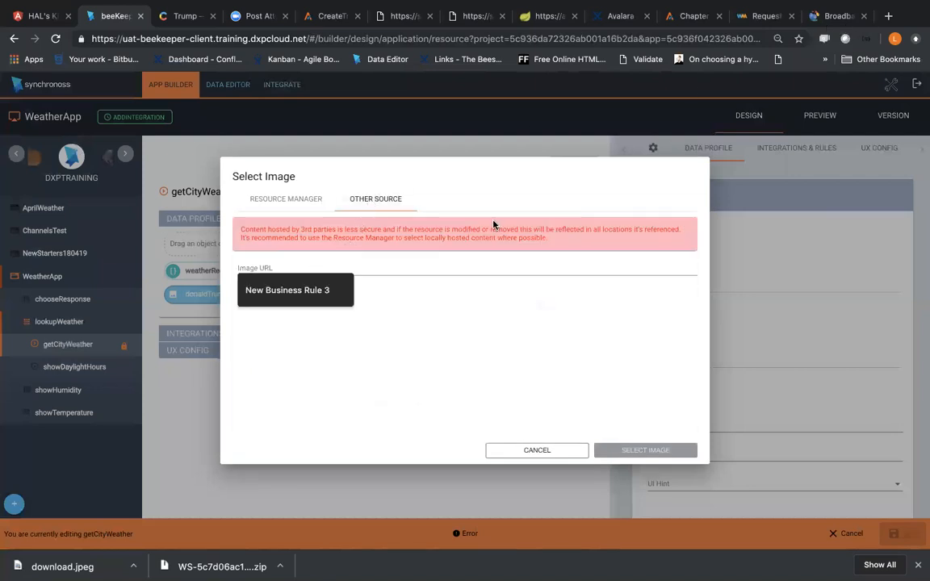
Step: Search Google Images for "avenger end game" in a new browser tab
{"action": "left_click", "coordinate": [888, 15]}
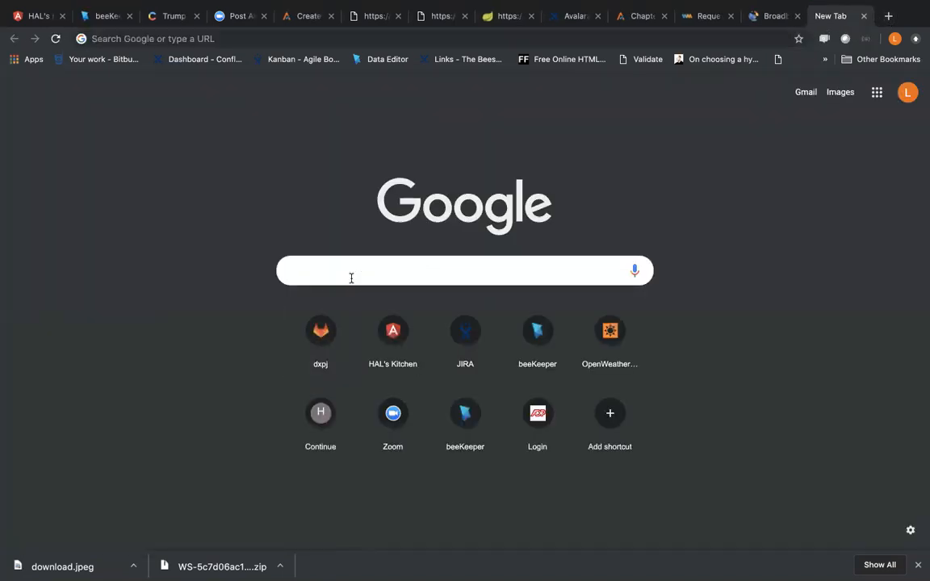
{"action": "type", "text": "avenger e"}
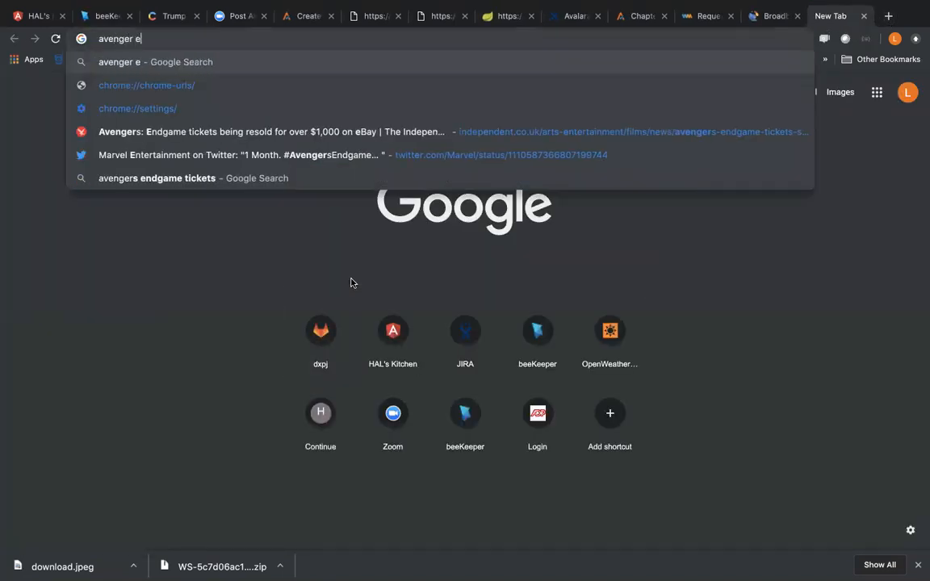
{"action": "key", "text": "Down"}
{"action": "key", "text": "Return"}
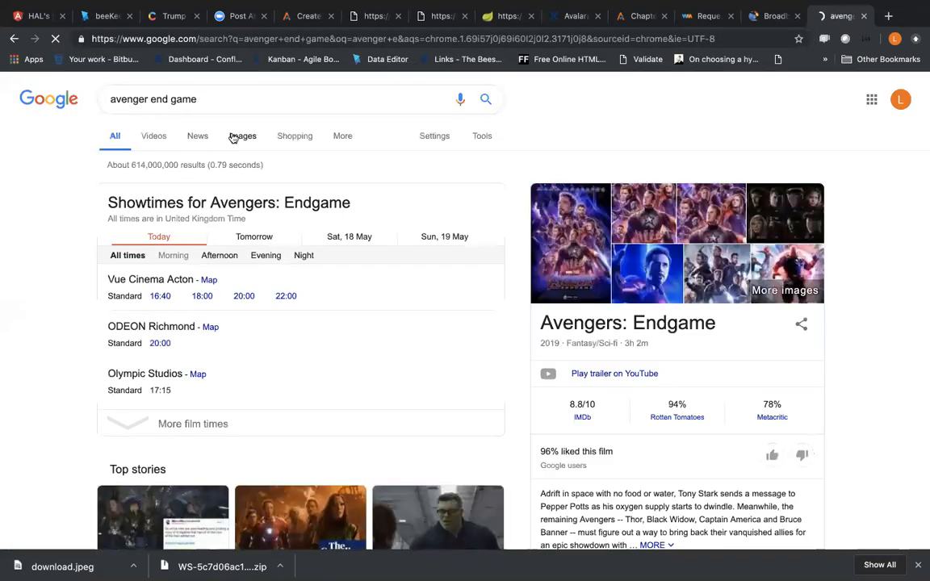
{"action": "left_click", "coordinate": [234, 137]}
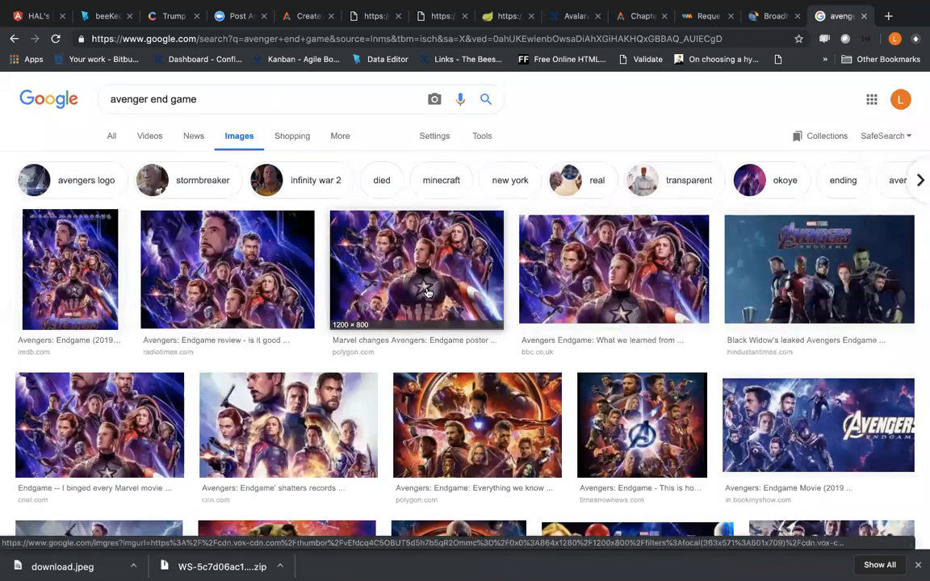
Step: Open the Polygon Avengers: Endgame poster result in the first row and copy its link address
{"action": "left_click", "coordinate": [390, 264]}
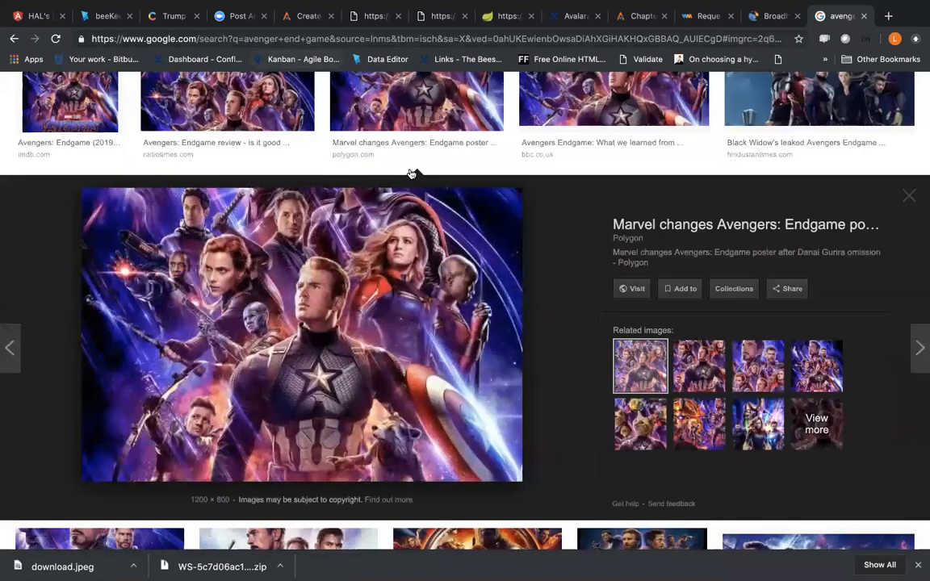
{"action": "right_click", "coordinate": [436, 310]}
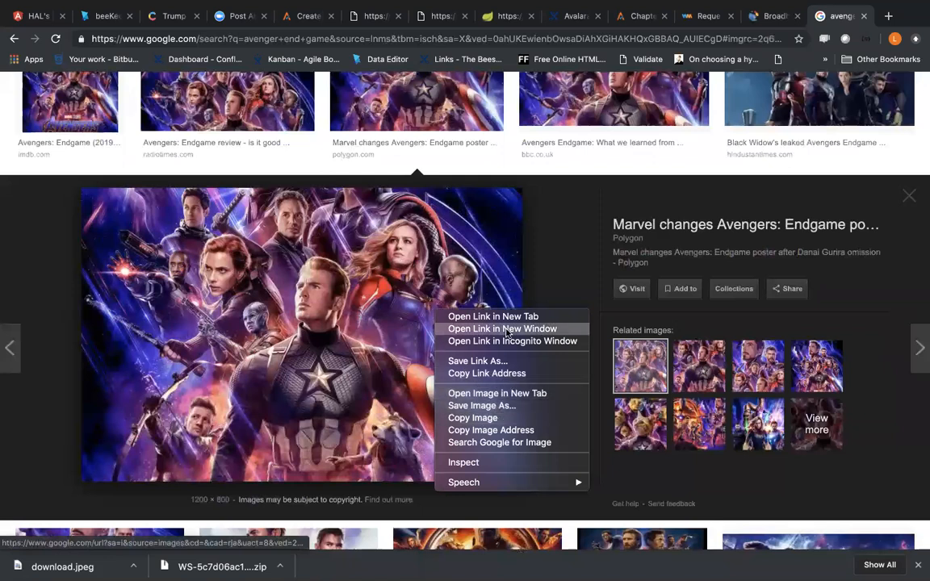
{"action": "left_click", "coordinate": [487, 373]}
Step: Back in beeKeeper, try the copied Google link as the external image URL for the donaldTrump property's default image
{"action": "key", "text": "super+2"}
{"action": "left_click", "coordinate": [369, 270]}
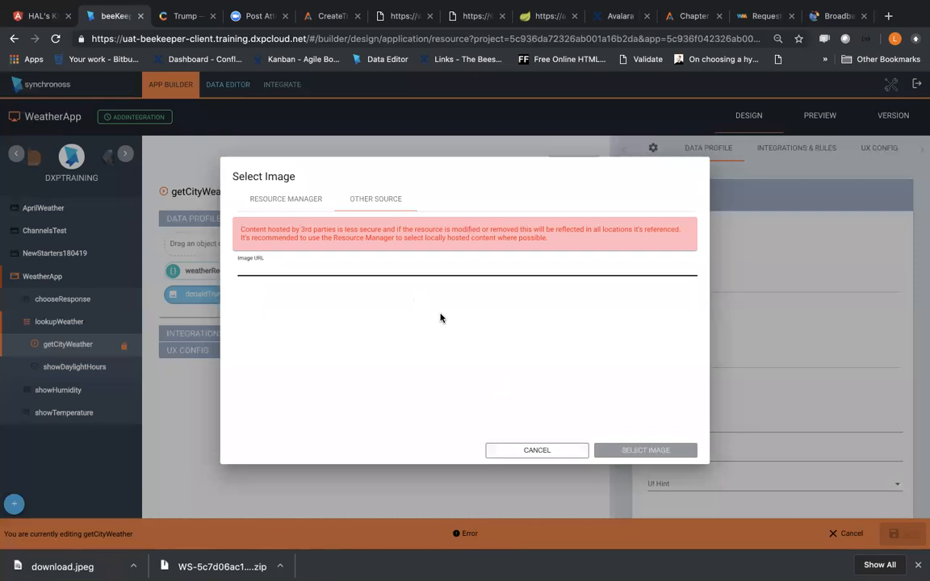
{"action": "key", "text": "super+v"}
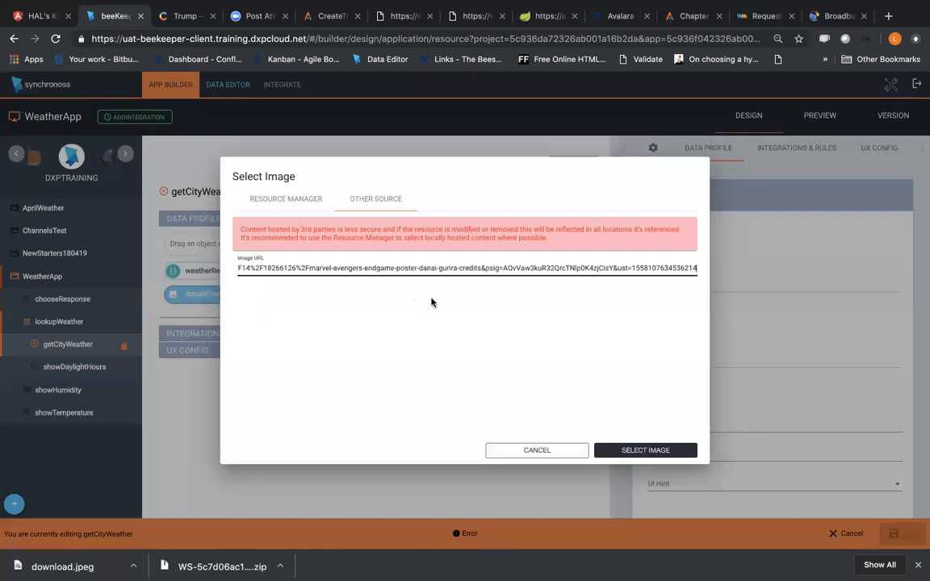
{"action": "left_click", "coordinate": [630, 450]}
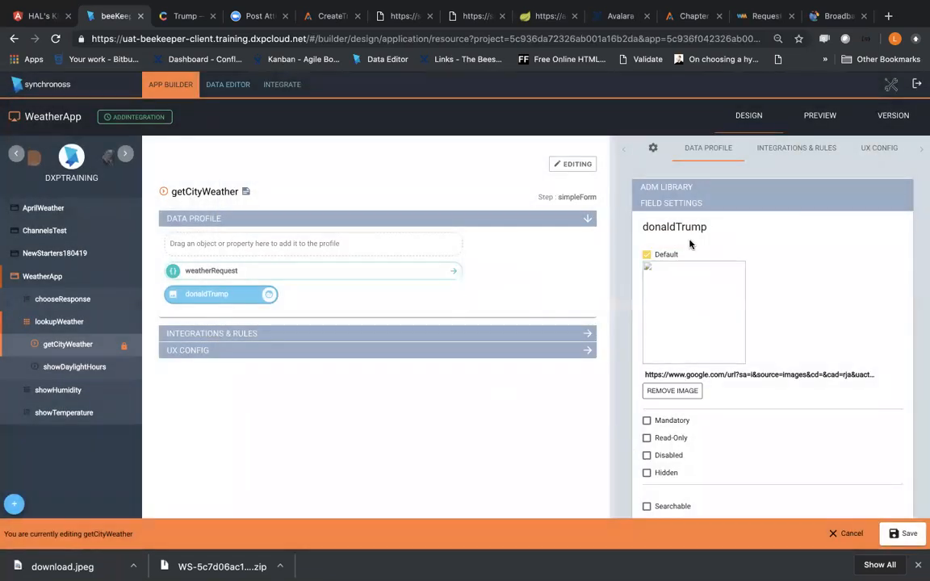
Step: Remove the broken default image from the donaldTrump property and reopen the image selection
{"action": "left_click", "coordinate": [678, 391]}
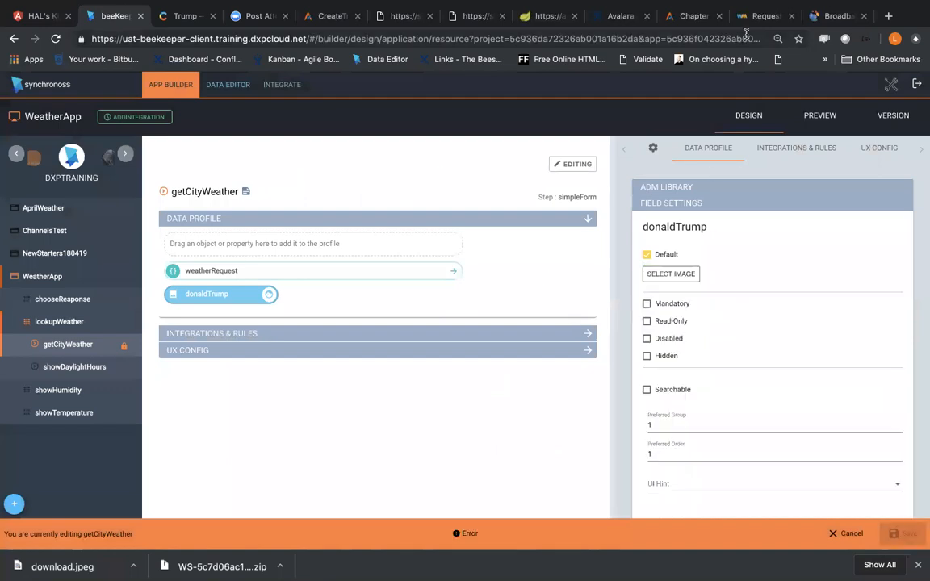
{"action": "left_click", "coordinate": [675, 273]}
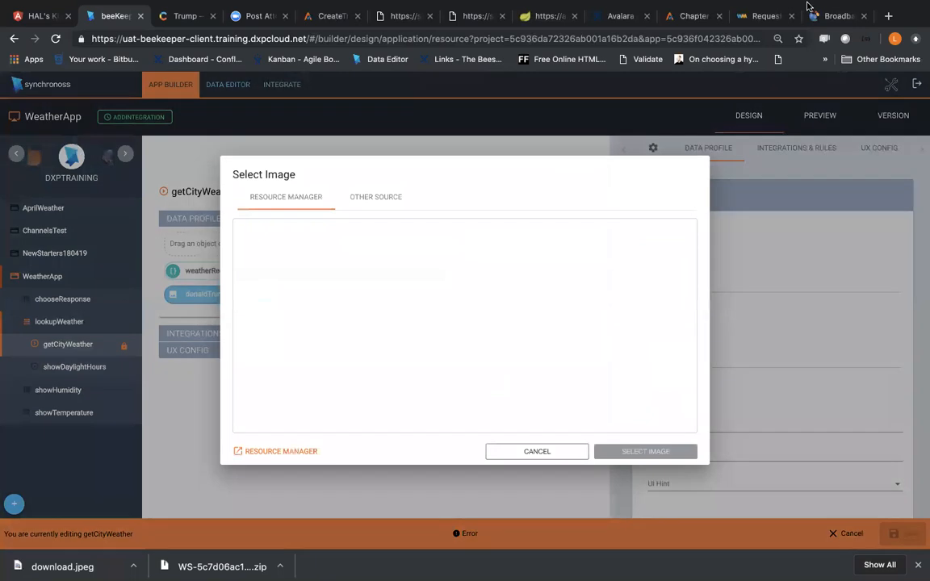
Step: Load the copied Google link in a new browser tab to reach the Polygon article
{"action": "left_click", "coordinate": [887, 16]}
{"action": "key", "text": "super+v"}
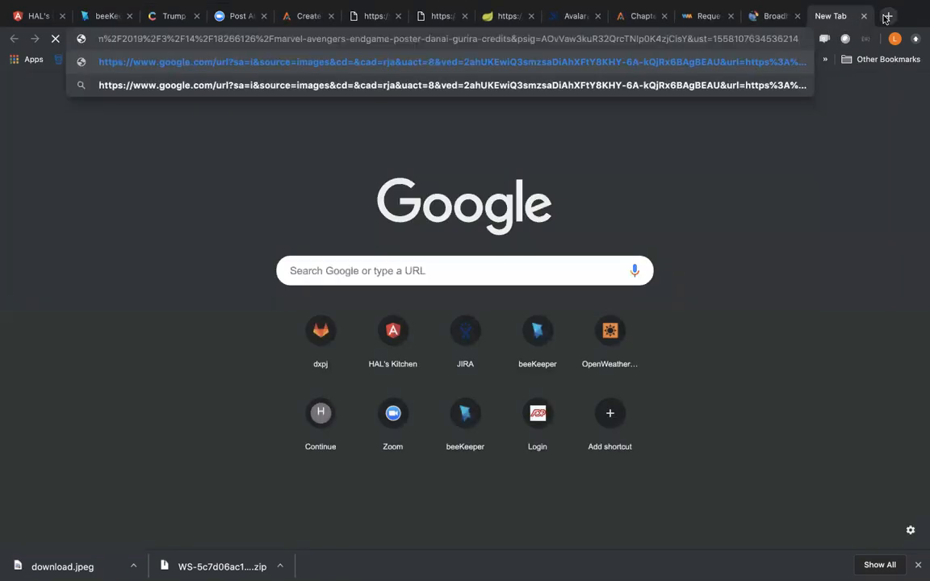
{"action": "key", "text": "Return"}
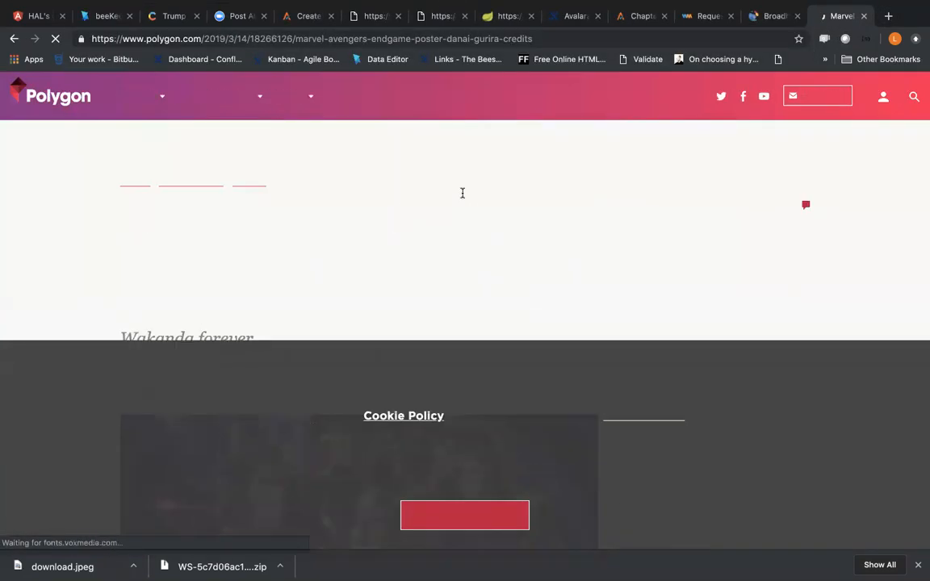
Step: Copy the direct URL of the poster image in the Polygon article and close the article and image tabs
{"action": "scroll", "coordinate": [461, 199], "scroll_direction": "down", "scroll_amount": 5}
{"action": "right_click", "coordinate": [444, 209]}
{"action": "left_click", "coordinate": [476, 210]}
{"action": "left_click", "coordinate": [832, 18]}
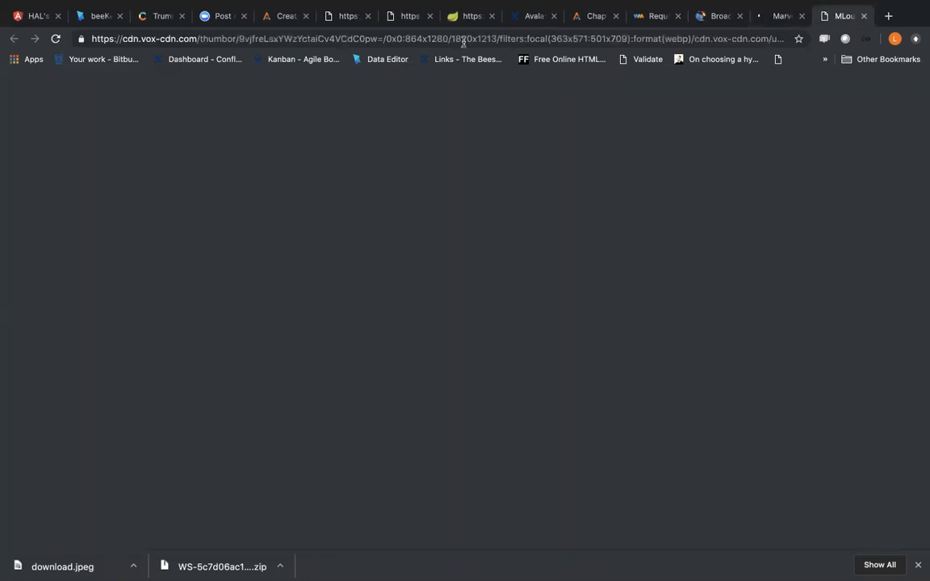
{"action": "left_click", "coordinate": [461, 42]}
{"action": "key", "text": "super+w"}
{"action": "key", "text": "super+w"}
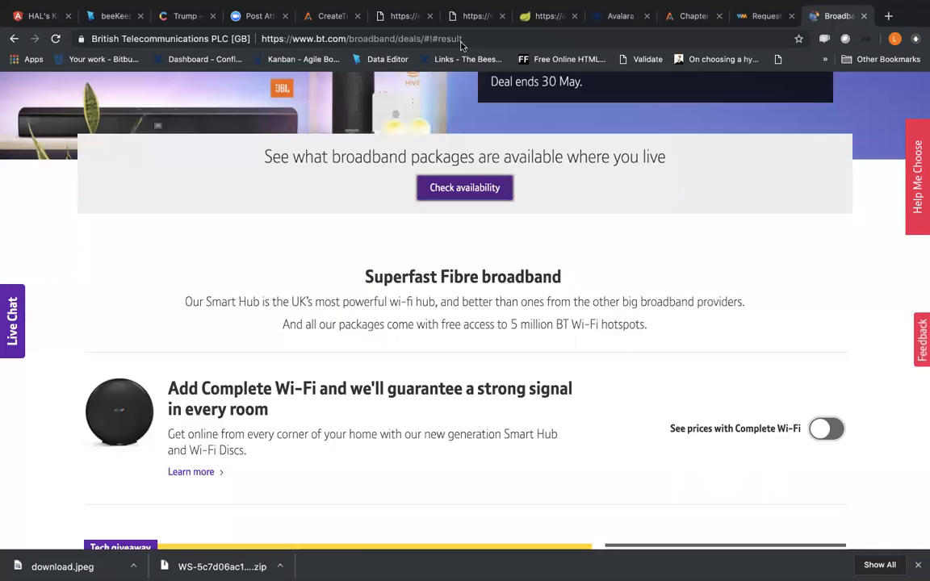
Step: Use the copied poster image URL as the external source for the donaldTrump property's default image in beeKeeper and save getCityWeather
{"action": "left_click", "coordinate": [101, 18]}
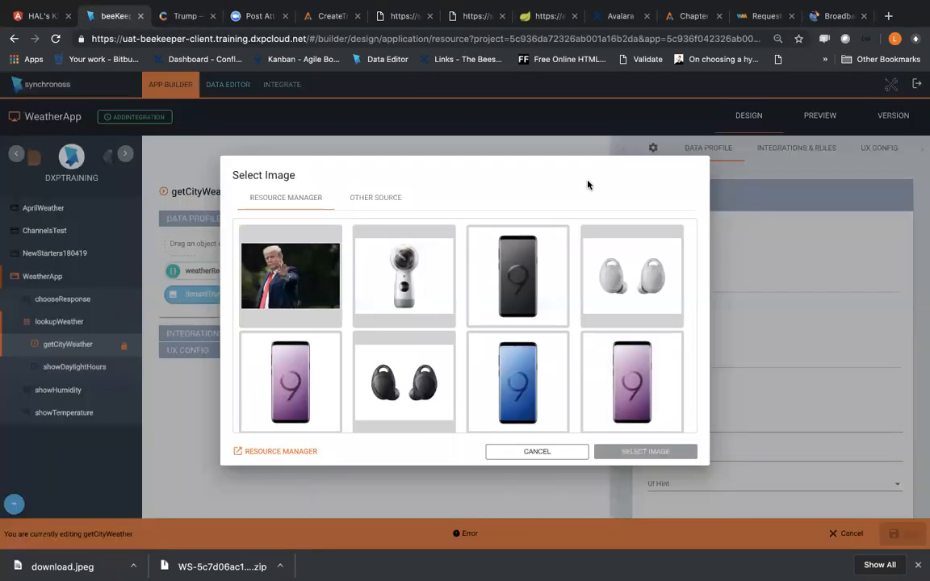
{"action": "left_click", "coordinate": [364, 201]}
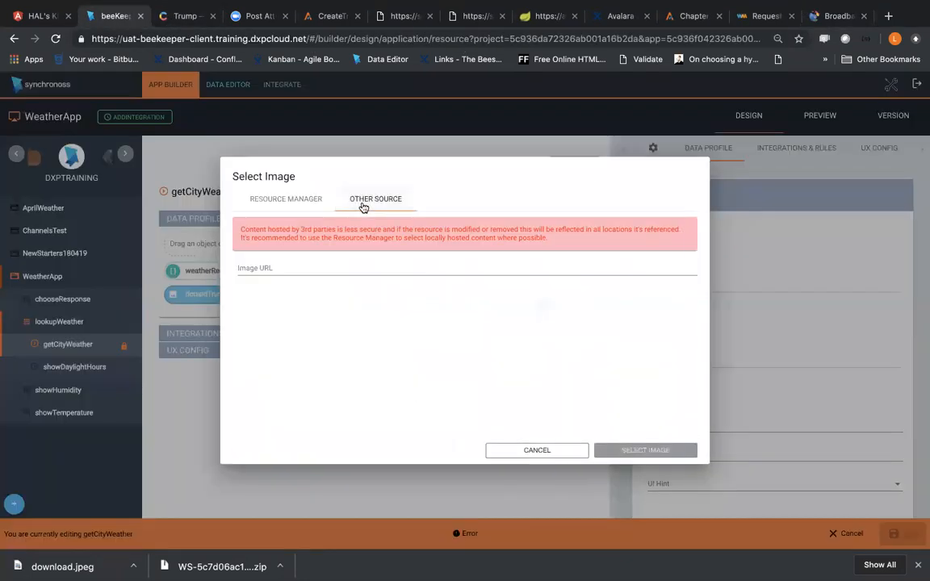
{"action": "left_click", "coordinate": [325, 262]}
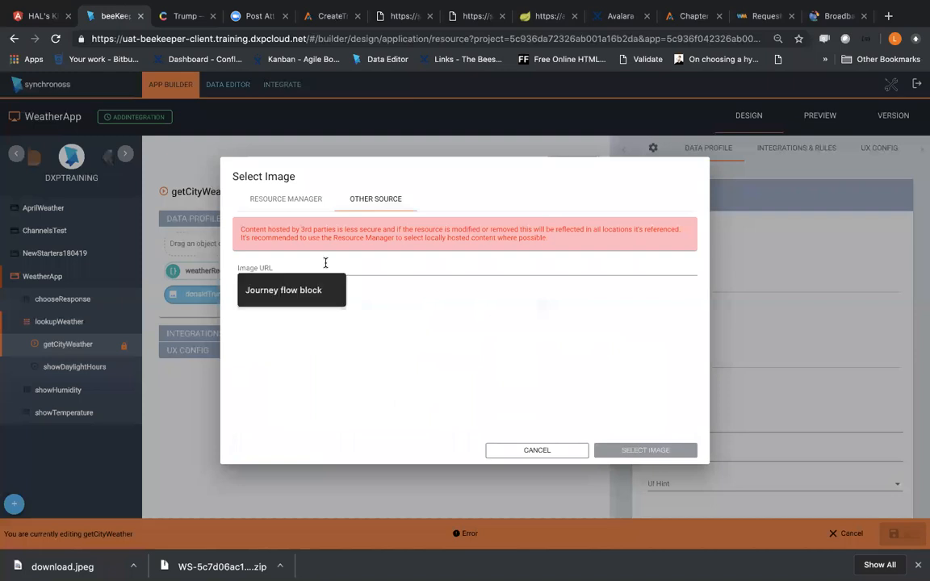
{"action": "key", "text": "super+v"}
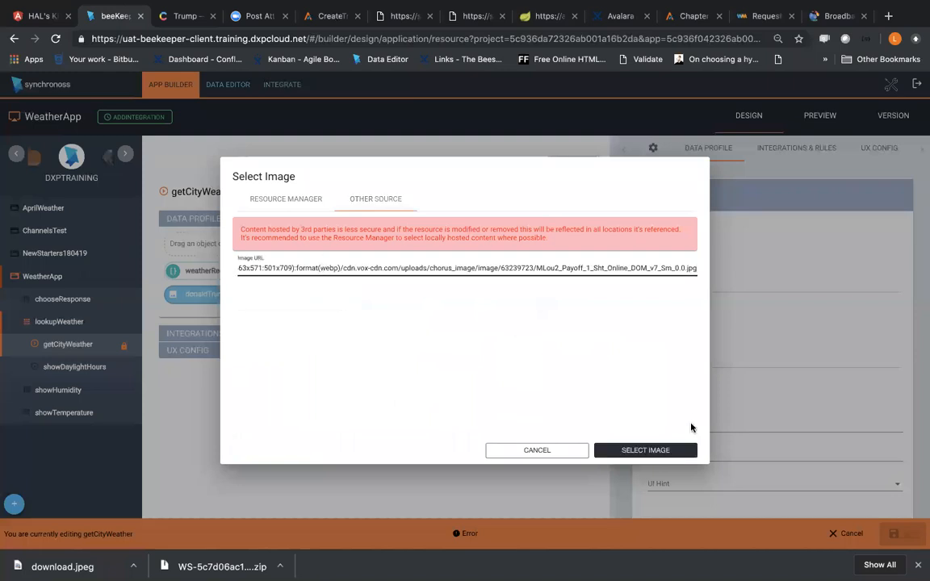
{"action": "left_click", "coordinate": [663, 450]}
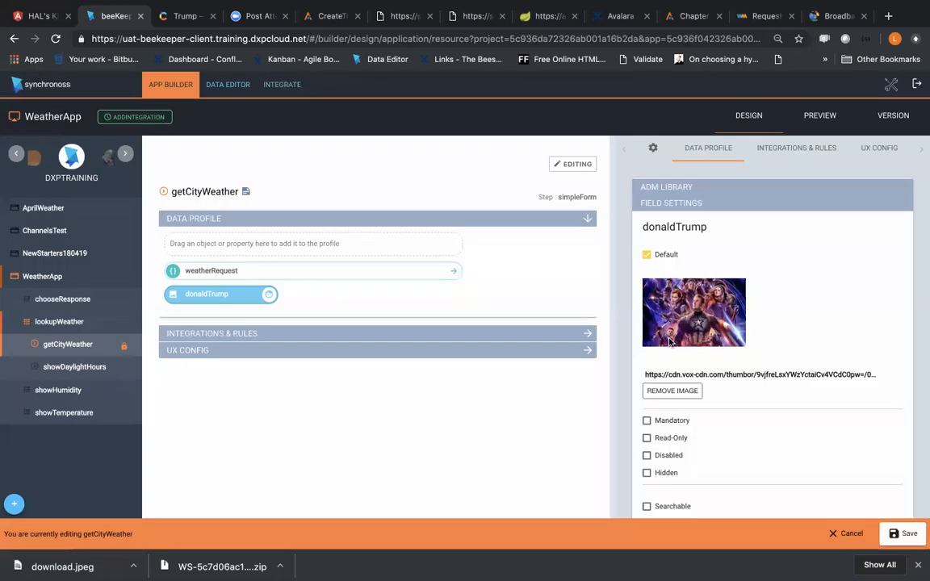
{"action": "left_click", "coordinate": [902, 534]}
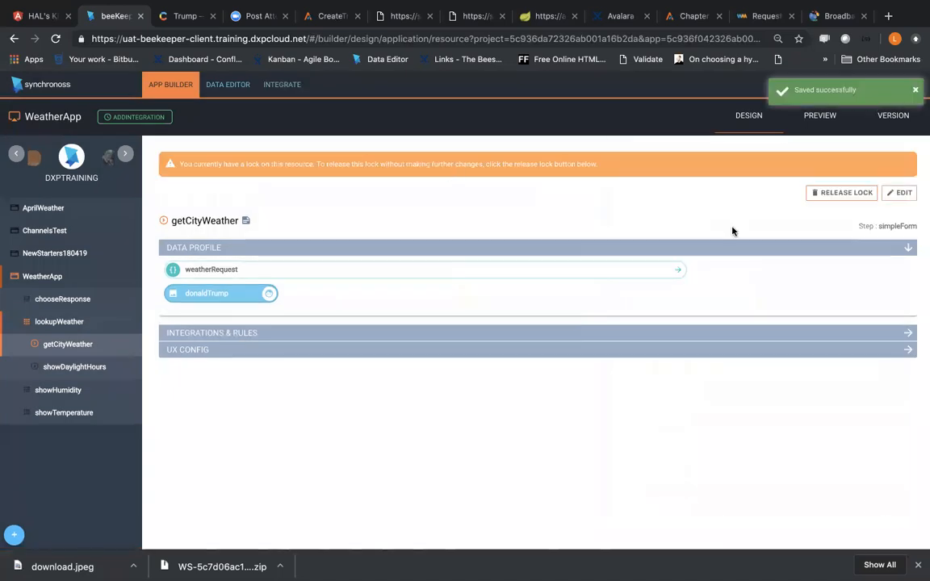
Step: Preview the getCityWeather step of the lookupWeather feature to check the default image
{"action": "left_click", "coordinate": [823, 125]}
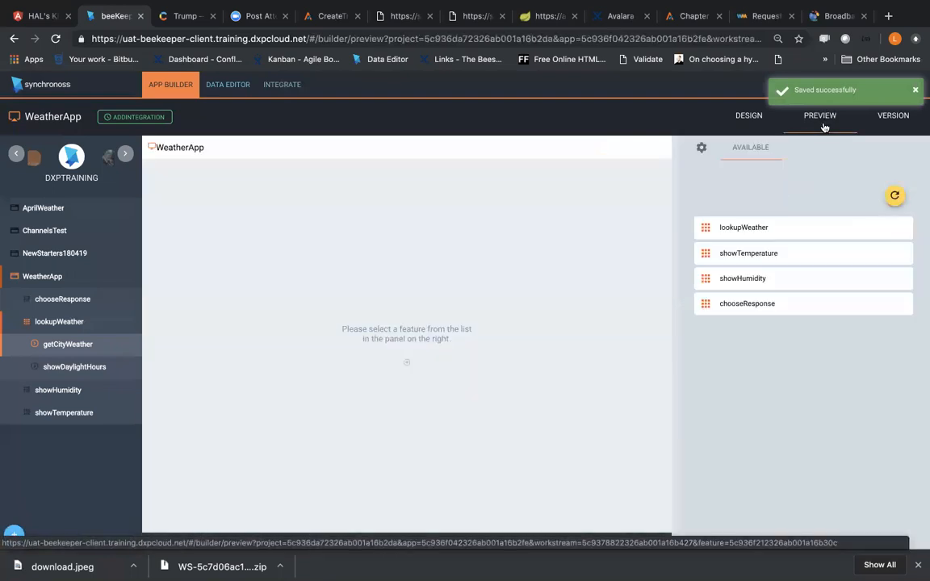
{"action": "left_click", "coordinate": [759, 235]}
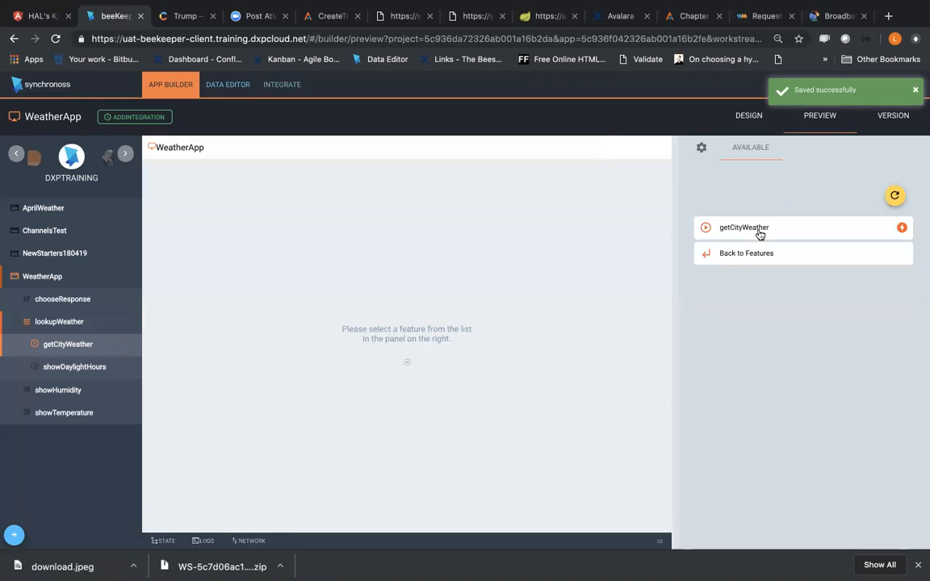
{"action": "left_click", "coordinate": [757, 237]}
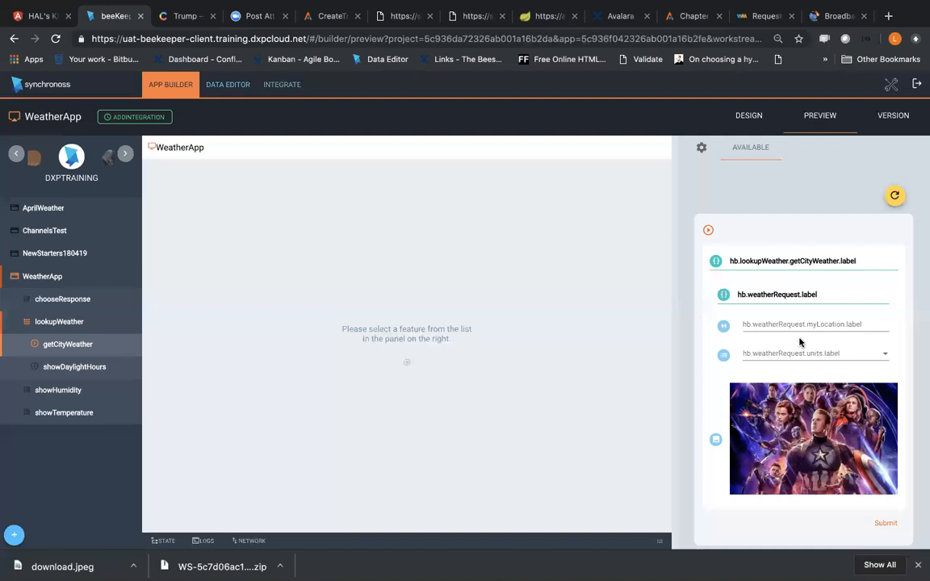
Step: Check the Q&A session topics in the Notes app and return to beeKeeper in the browser
{"action": "key", "text": "ctrl+Right"}
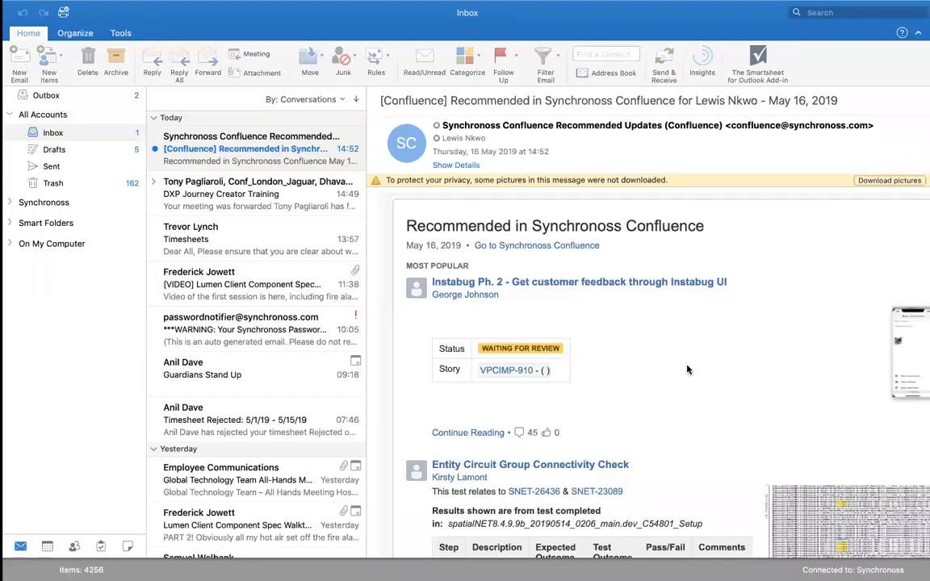
{"action": "key", "text": "ctrl+Right"}
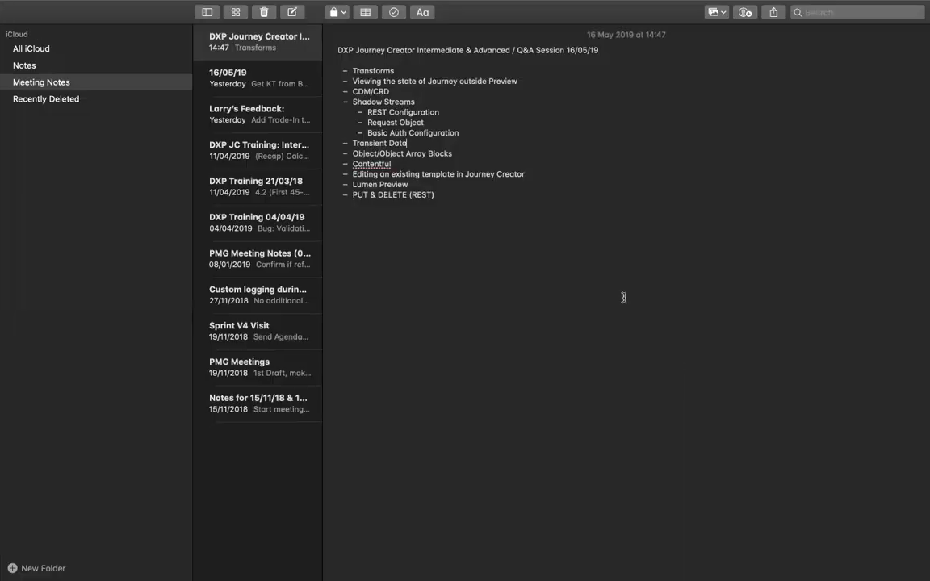
{"action": "key", "text": "ctrl+Left"}
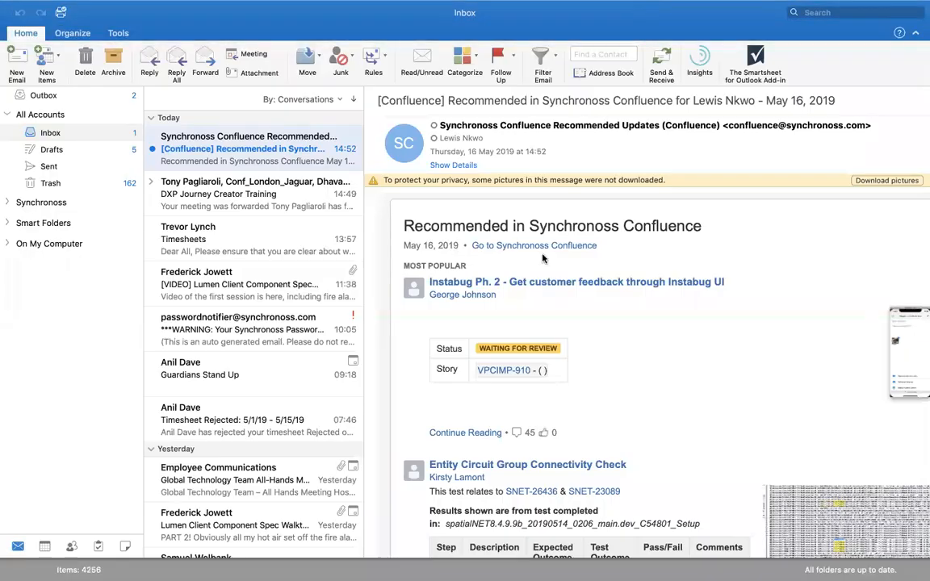
{"action": "key", "text": "ctrl+Left"}
Step: Browse the project carousel from WeatherApp's data model and switch to the HALS_KITCHEN project
{"action": "left_click", "coordinate": [228, 84]}
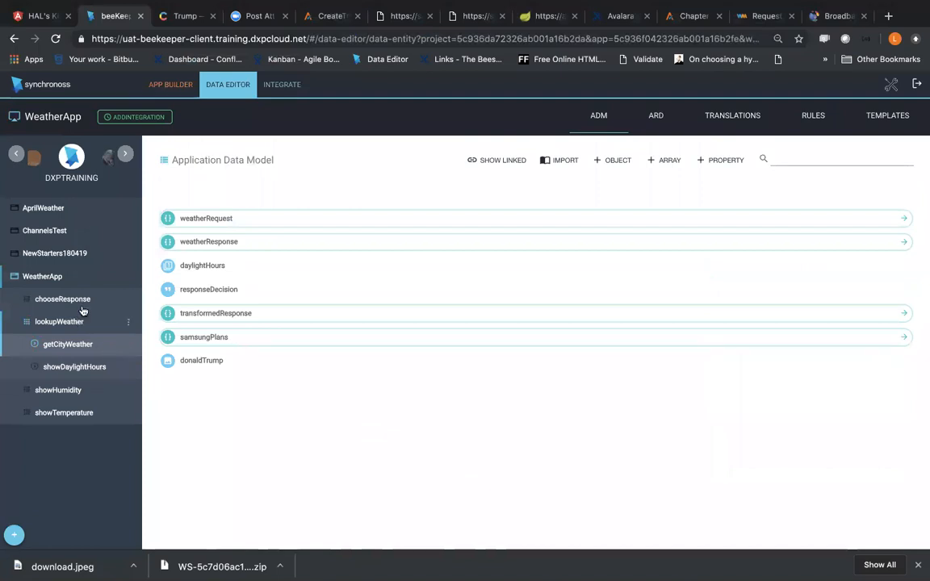
{"action": "left_click", "coordinate": [125, 155]}
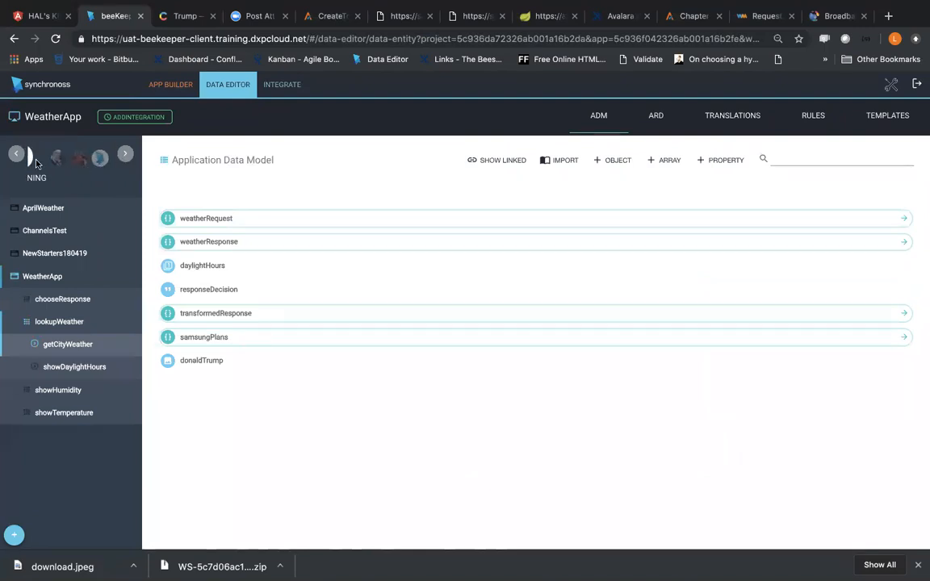
{"action": "left_click", "coordinate": [16, 155]}
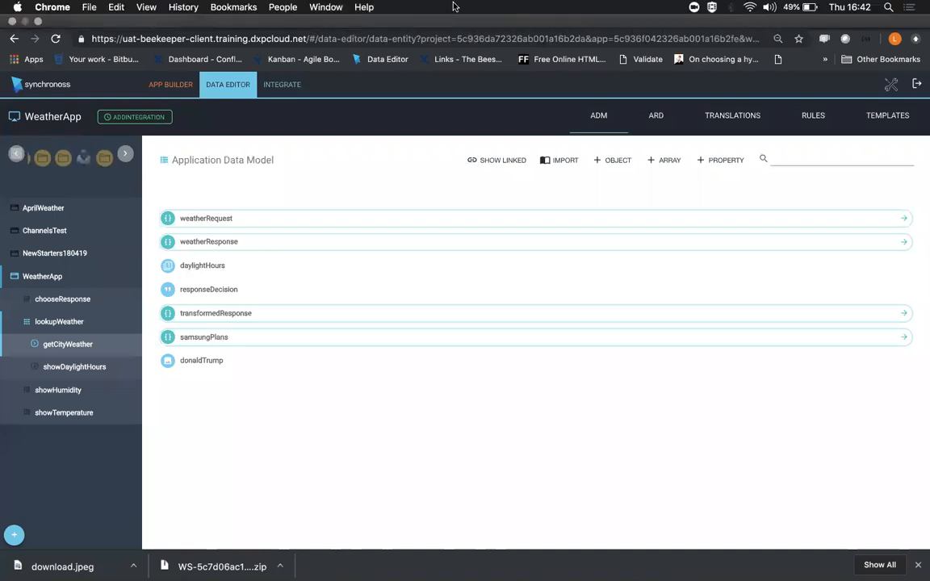
{"action": "left_click", "coordinate": [19, 157]}
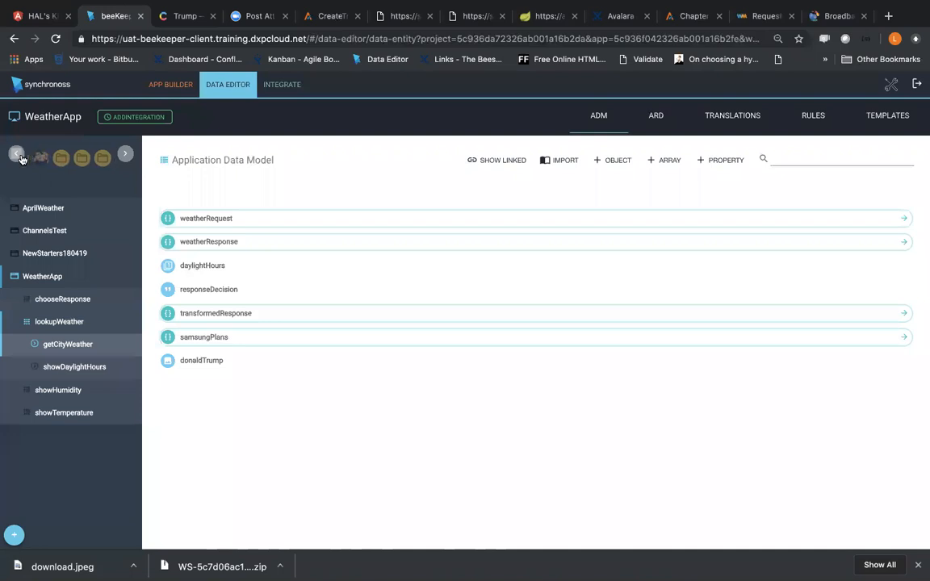
{"action": "left_click", "coordinate": [78, 165]}
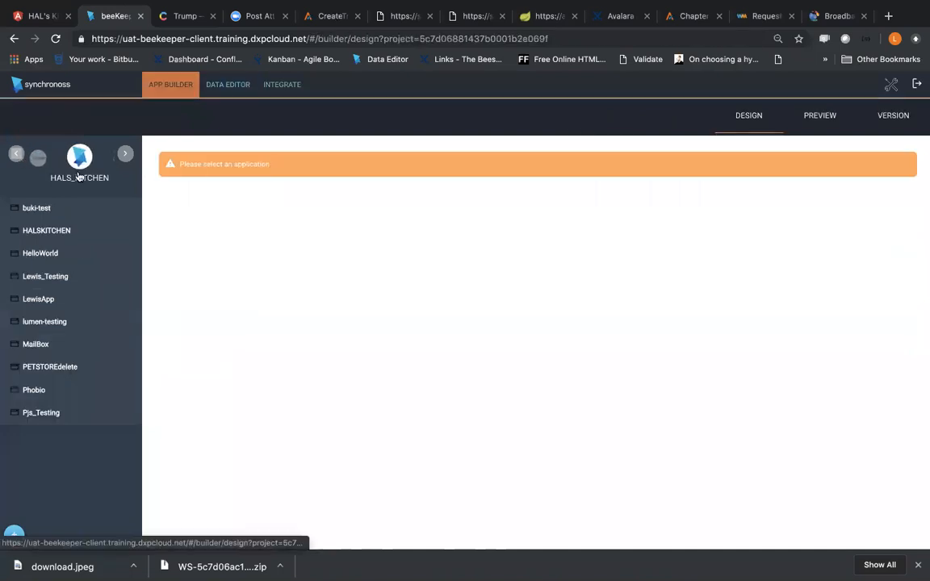
Step: Open the Pjs_Testing application from the project's application list
{"action": "left_click", "coordinate": [62, 231]}
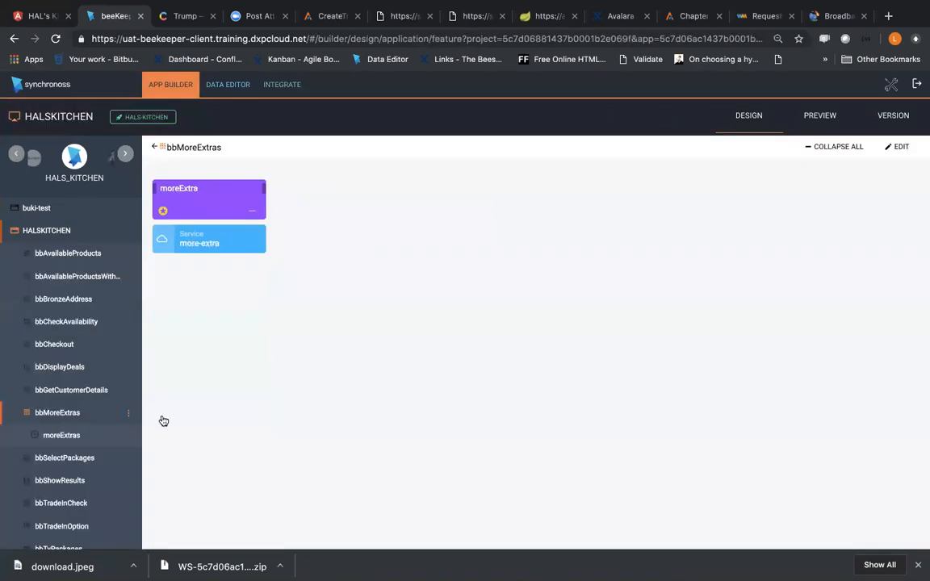
{"action": "scroll", "coordinate": [100, 425], "scroll_direction": "down", "scroll_amount": 10}
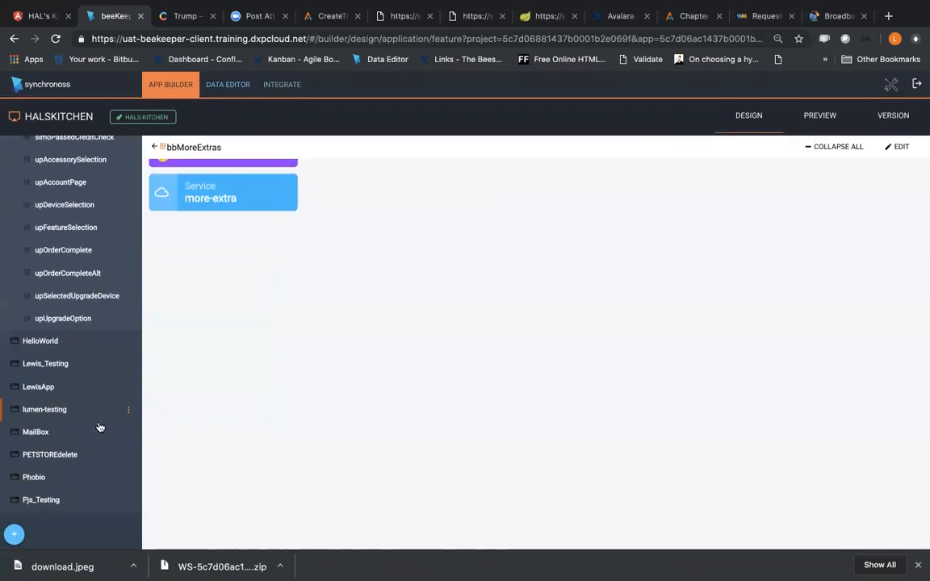
{"action": "left_click", "coordinate": [46, 500]}
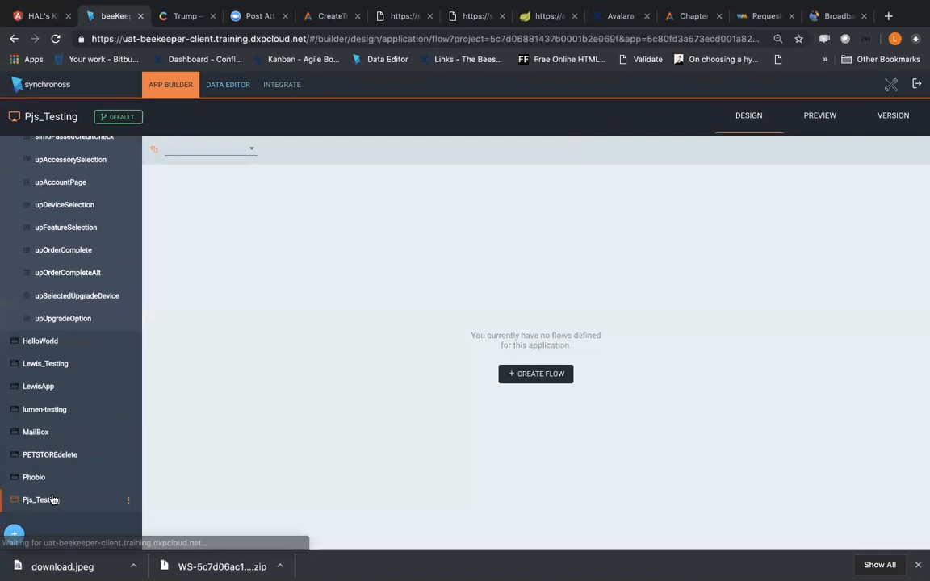
Step: Look through the workstreams of Pjs_Testing and open its jsonStorage feature
{"action": "left_click", "coordinate": [122, 117]}
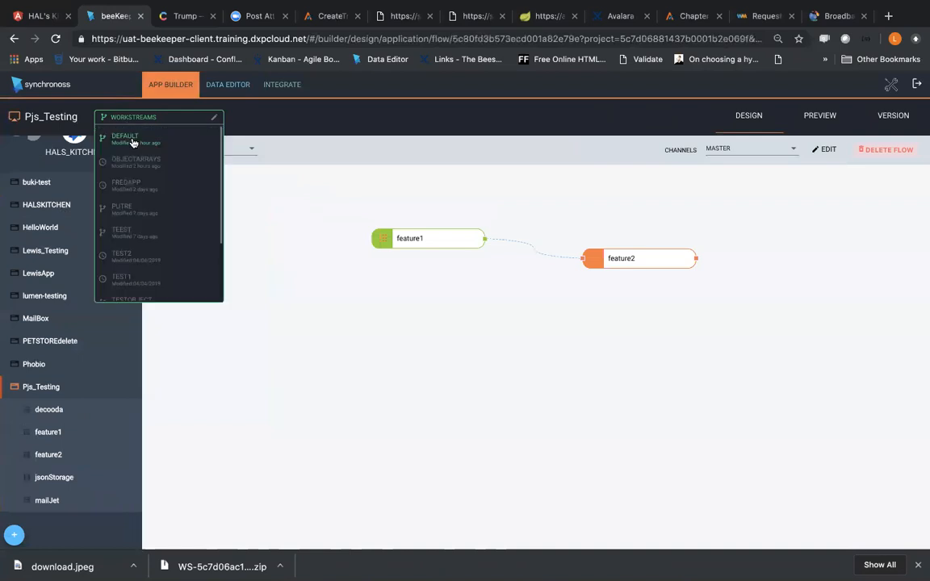
{"action": "scroll", "coordinate": [171, 196], "scroll_direction": "down", "scroll_amount": 3}
{"action": "scroll", "coordinate": [172, 196], "scroll_direction": "down", "scroll_amount": 1}
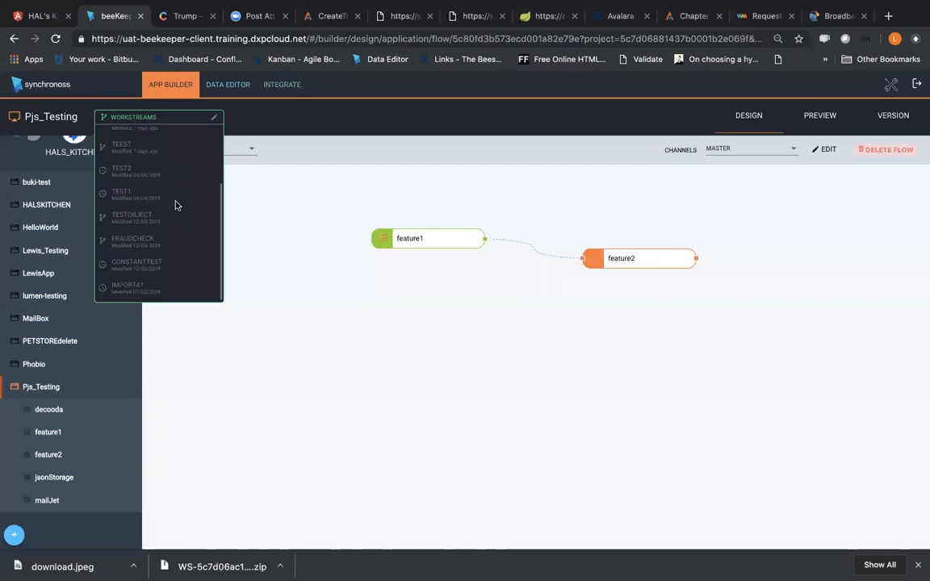
{"action": "scroll", "coordinate": [176, 205], "scroll_direction": "up", "scroll_amount": 3}
{"action": "scroll", "coordinate": [175, 205], "scroll_direction": "down", "scroll_amount": 3}
{"action": "left_click", "coordinate": [64, 477]}
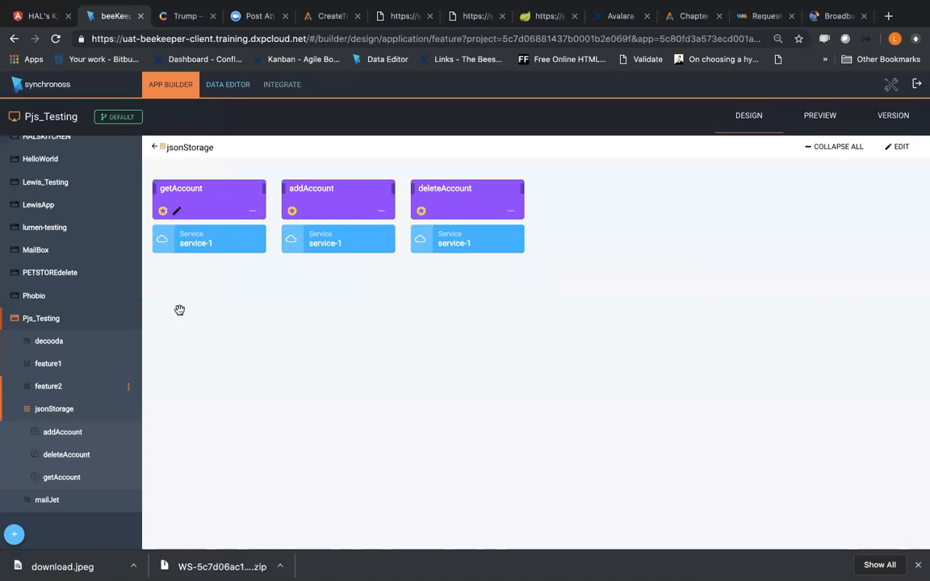
Step: Show the integration services of the jsonStorage provider and expand the account service to list its invocations
{"action": "left_click", "coordinate": [282, 85]}
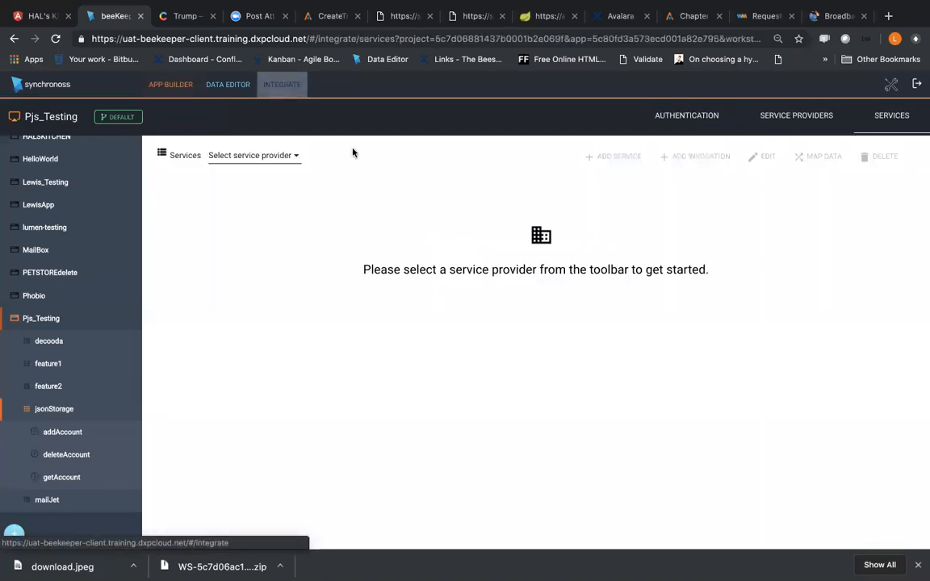
{"action": "left_click", "coordinate": [289, 161]}
{"action": "scroll", "coordinate": [276, 252], "scroll_direction": "down", "scroll_amount": 2}
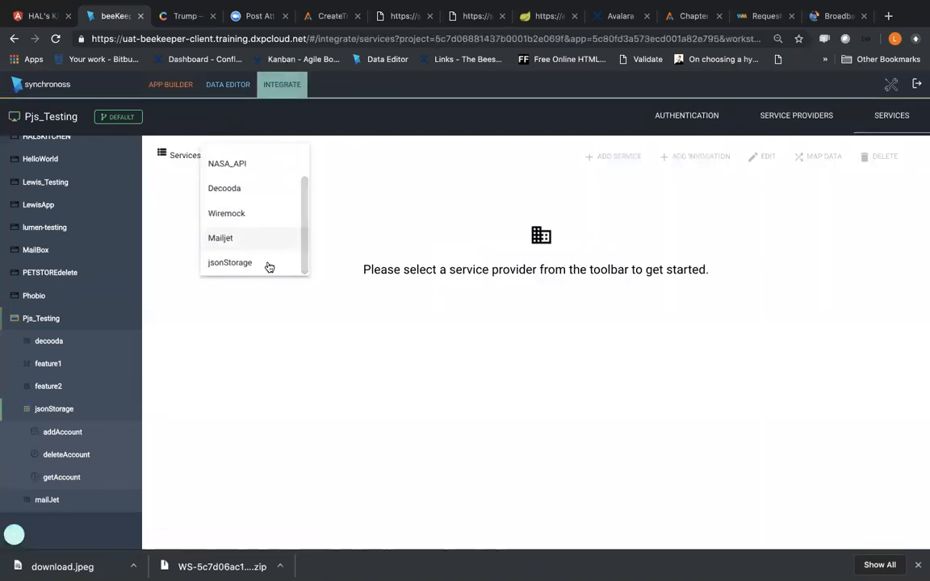
{"action": "left_click", "coordinate": [268, 264]}
{"action": "left_click", "coordinate": [909, 189]}
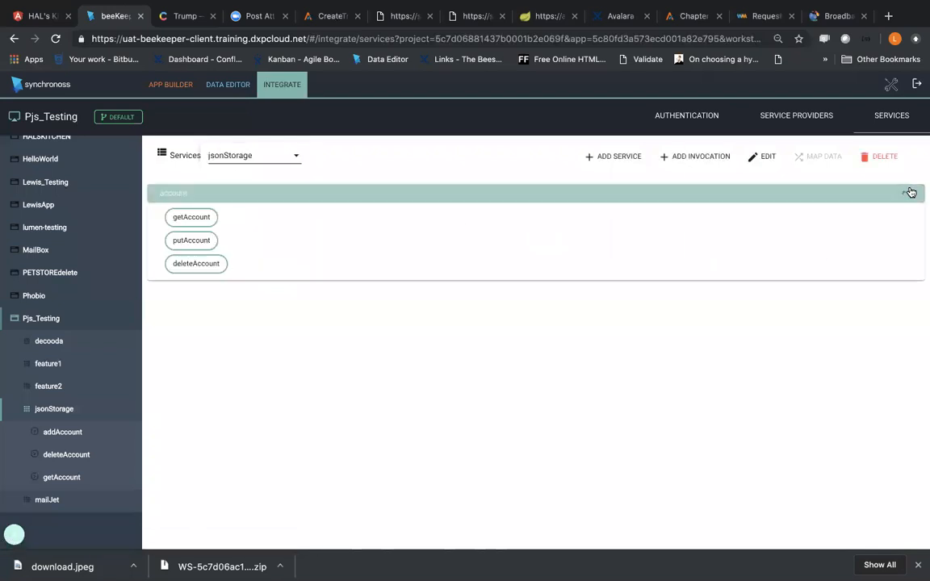
Step: Inspect the getAccount invocation's HTTP method and endpoint settings and leave the editor without saving
{"action": "left_click", "coordinate": [194, 220]}
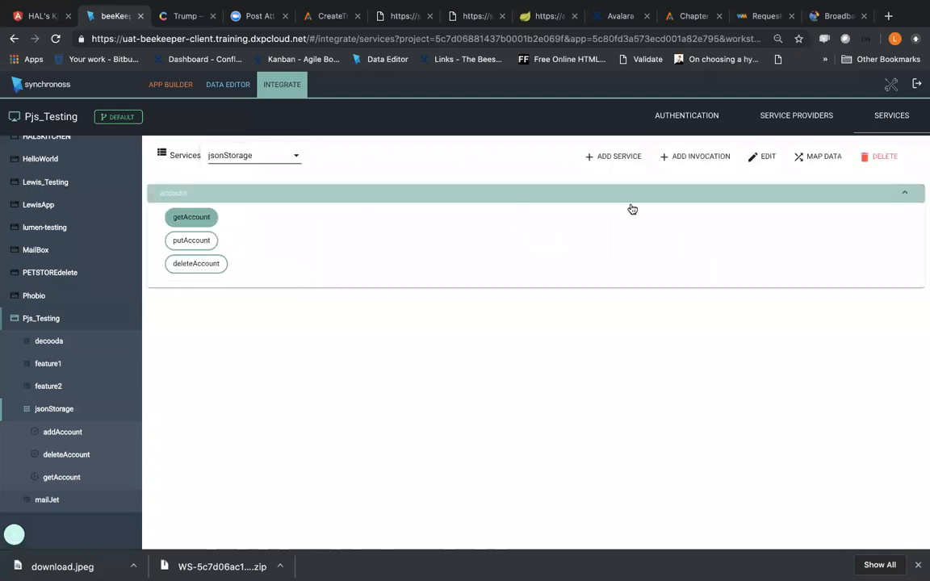
{"action": "left_click", "coordinate": [776, 154]}
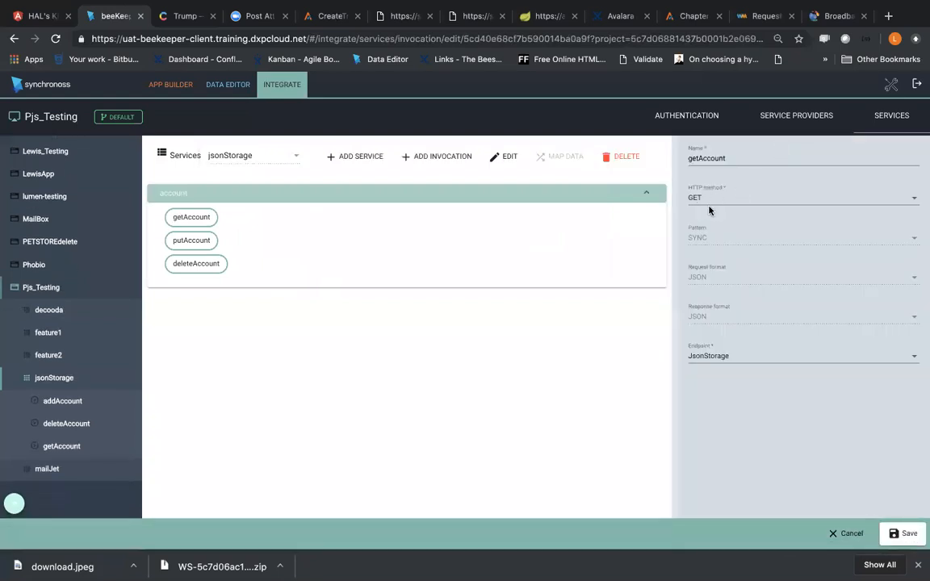
{"action": "left_click", "coordinate": [852, 539]}
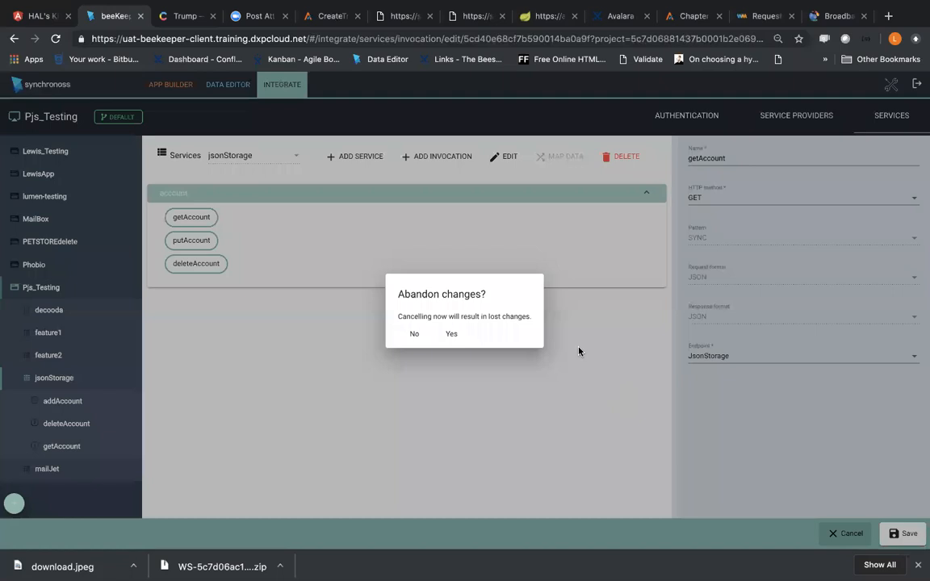
{"action": "left_click", "coordinate": [452, 334]}
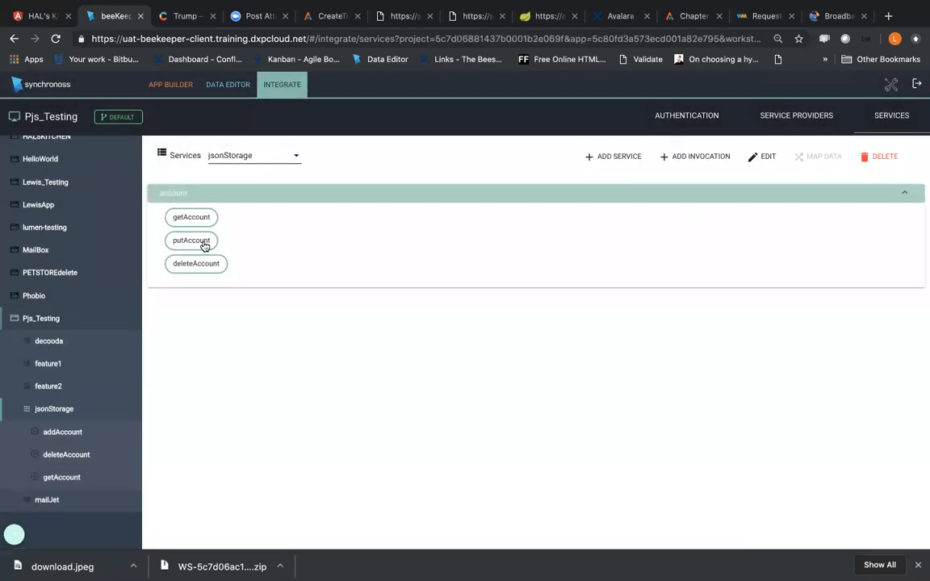
Step: View the putAccount invocation's request and response data mappings and return to the jsonStorage services list
{"action": "left_click", "coordinate": [202, 242]}
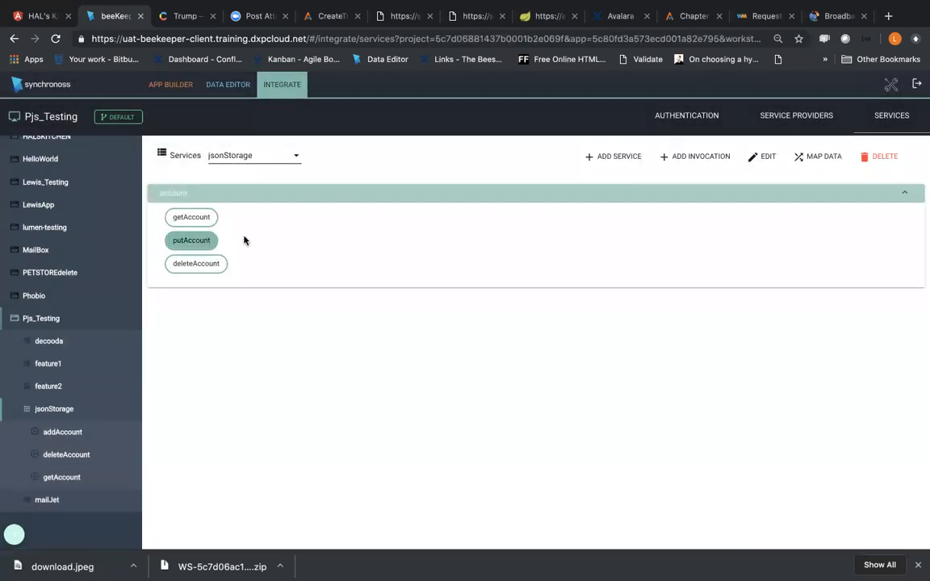
{"action": "left_click", "coordinate": [820, 158]}
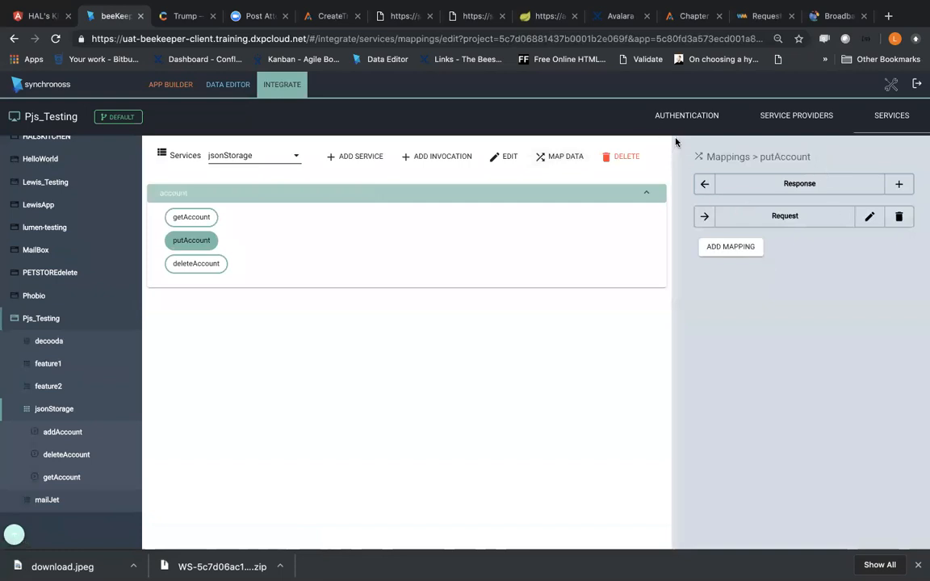
{"action": "left_click", "coordinate": [191, 217]}
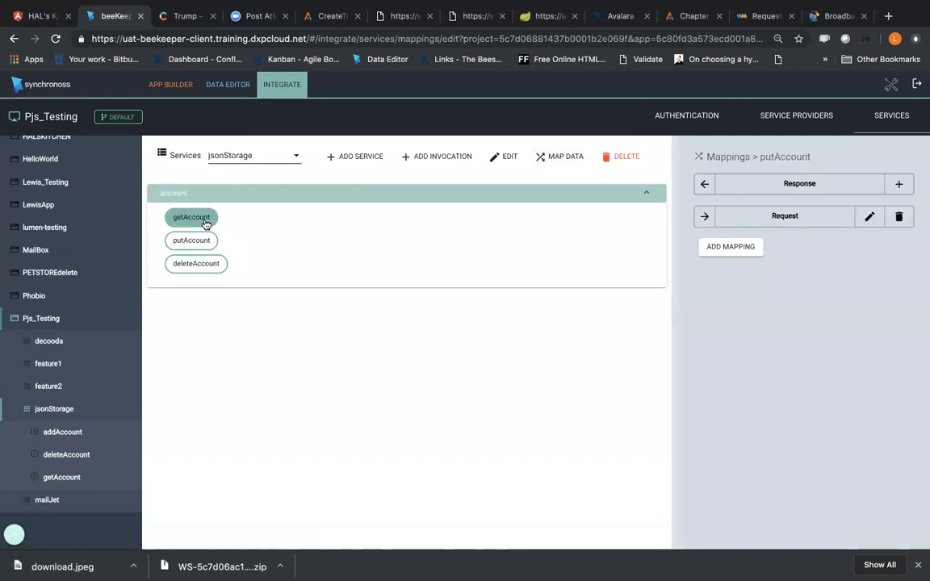
{"action": "left_click", "coordinate": [186, 238]}
{"action": "left_click", "coordinate": [796, 115]}
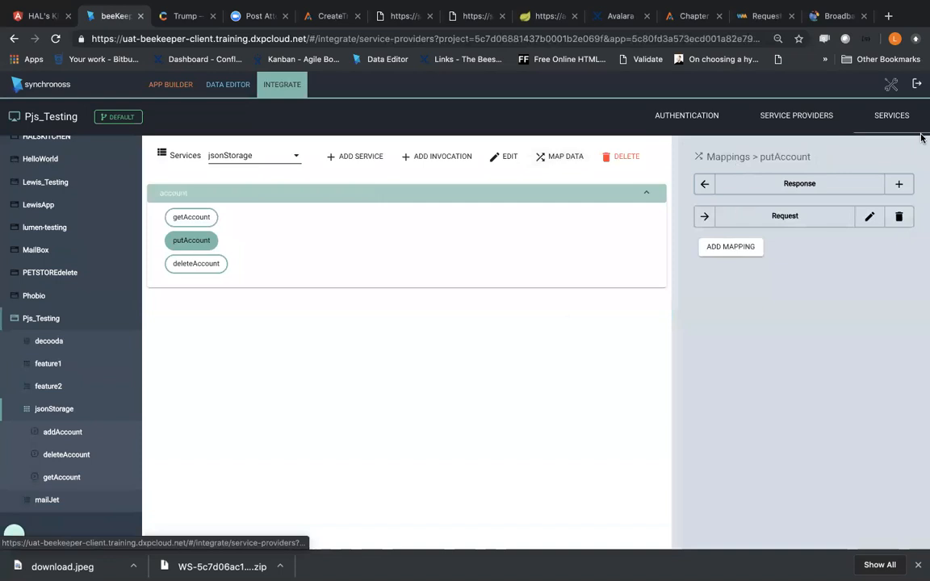
{"action": "left_click", "coordinate": [891, 115]}
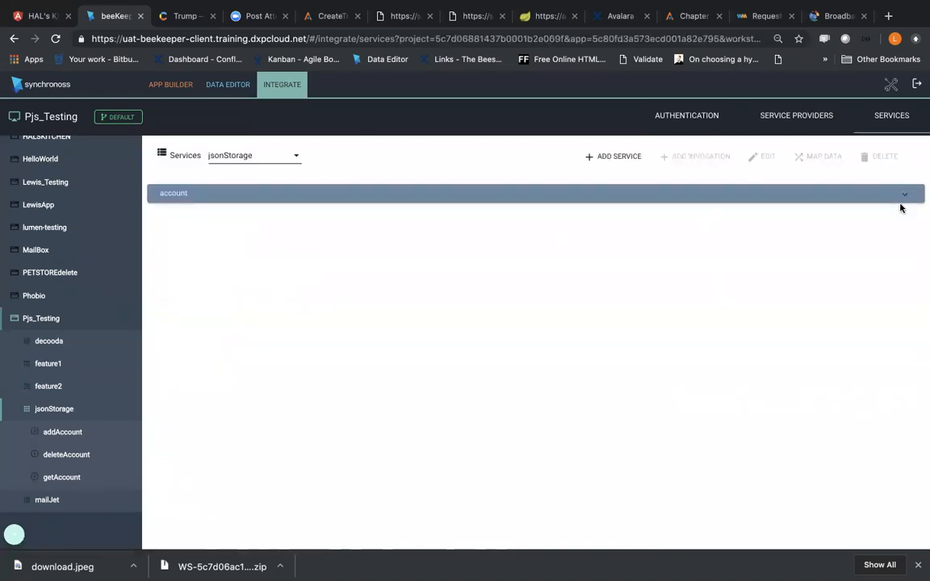
Step: Inspect the putAccount invocation's HTTP method options and leave its editor without saving
{"action": "left_click", "coordinate": [901, 199]}
{"action": "left_click", "coordinate": [206, 241]}
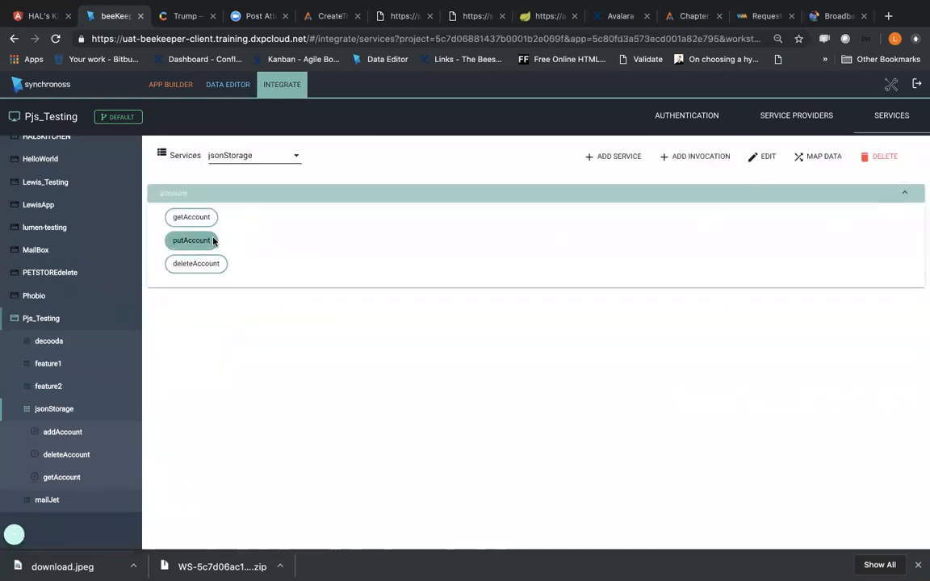
{"action": "left_click", "coordinate": [771, 160]}
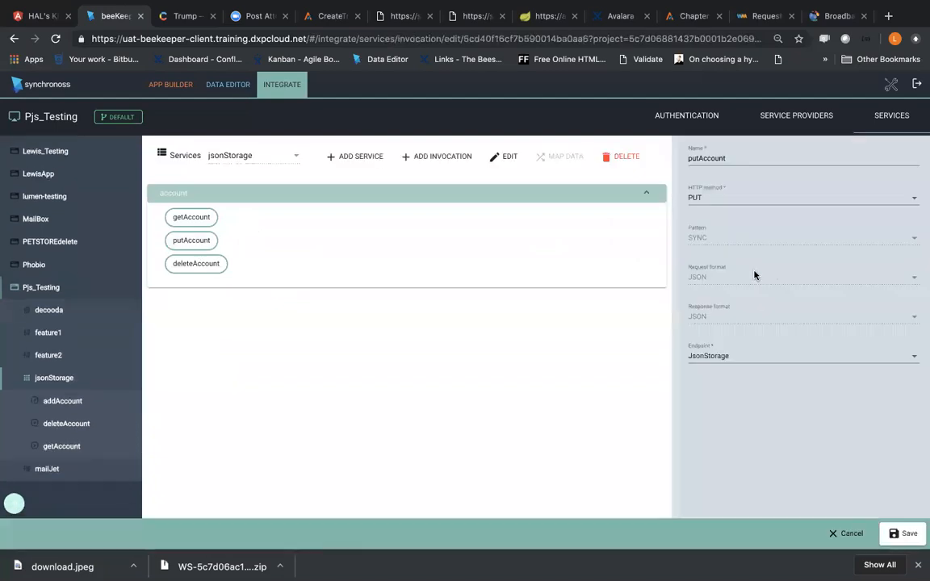
{"action": "left_click", "coordinate": [746, 198]}
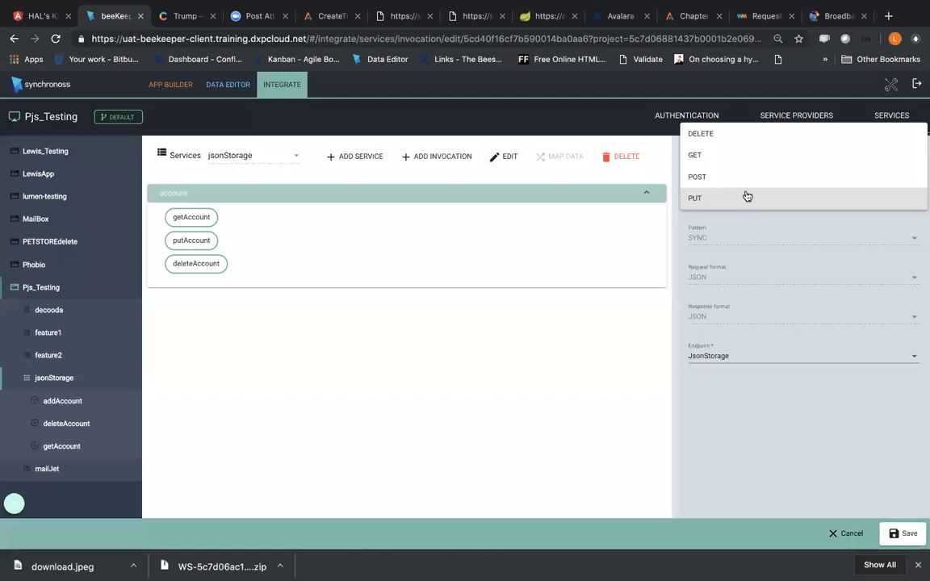
{"action": "left_click", "coordinate": [831, 530]}
{"action": "left_click", "coordinate": [450, 334]}
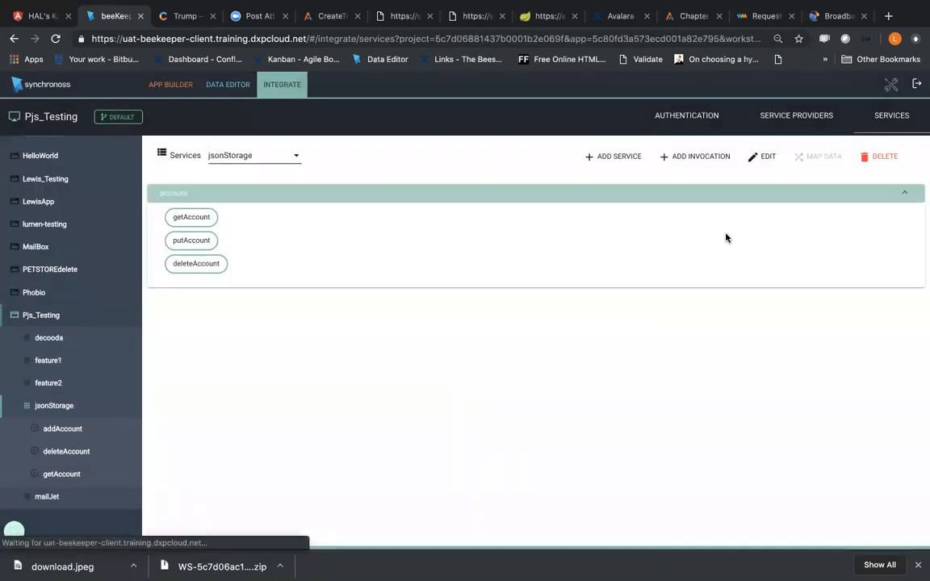
Step: Preview the Pjs_Testing application in the App Builder and open its jsonStorage feature
{"action": "left_click", "coordinate": [170, 84]}
{"action": "left_click", "coordinate": [832, 125]}
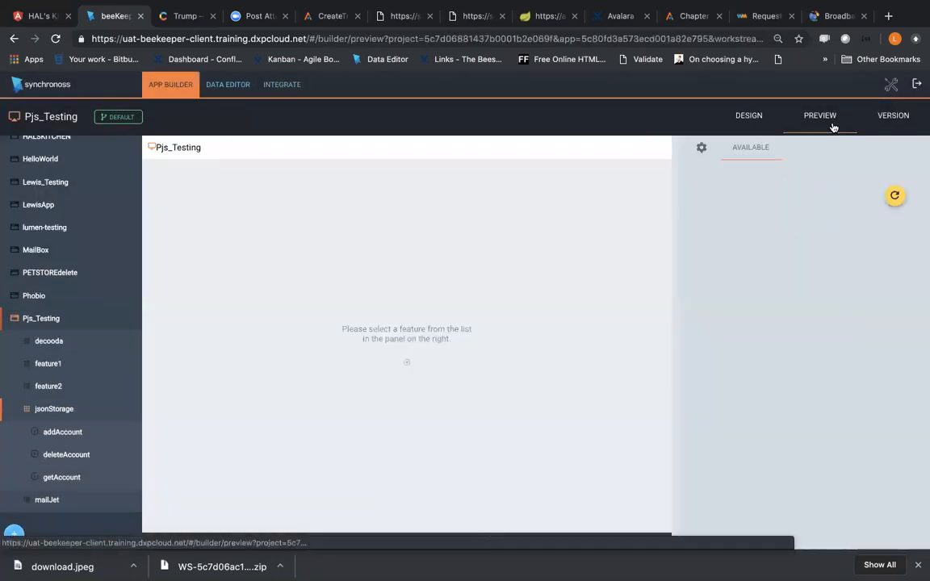
{"action": "left_click", "coordinate": [760, 304]}
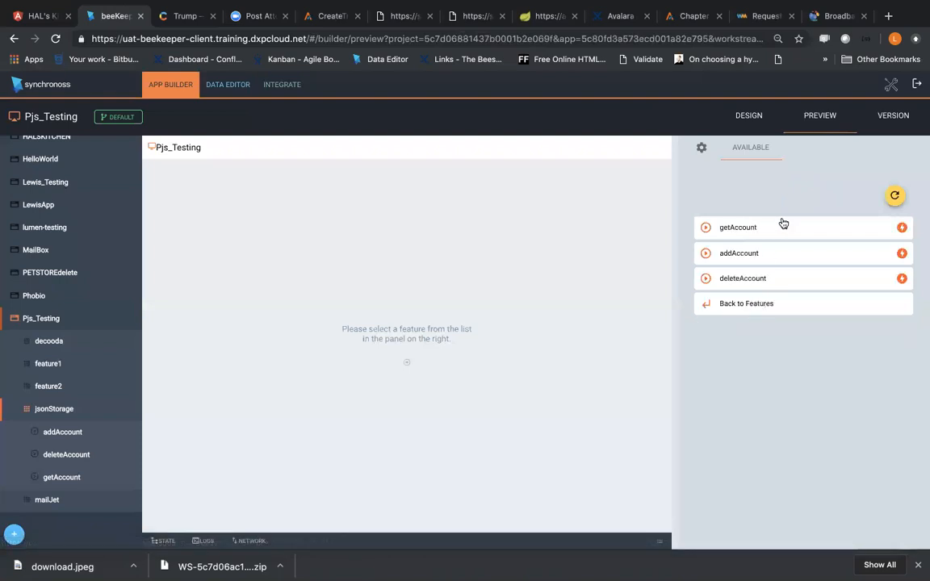
{"action": "left_click", "coordinate": [782, 228]}
{"action": "left_click", "coordinate": [789, 365]}
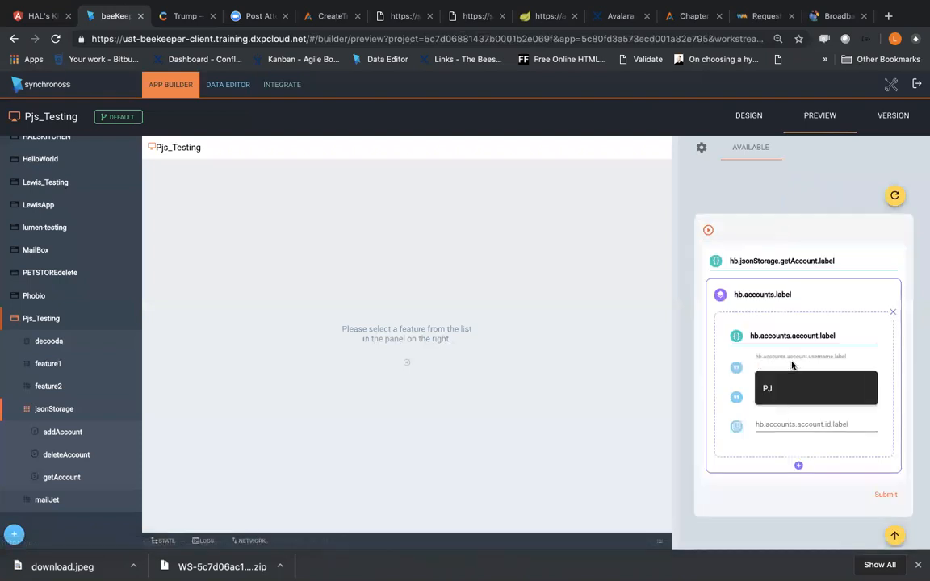
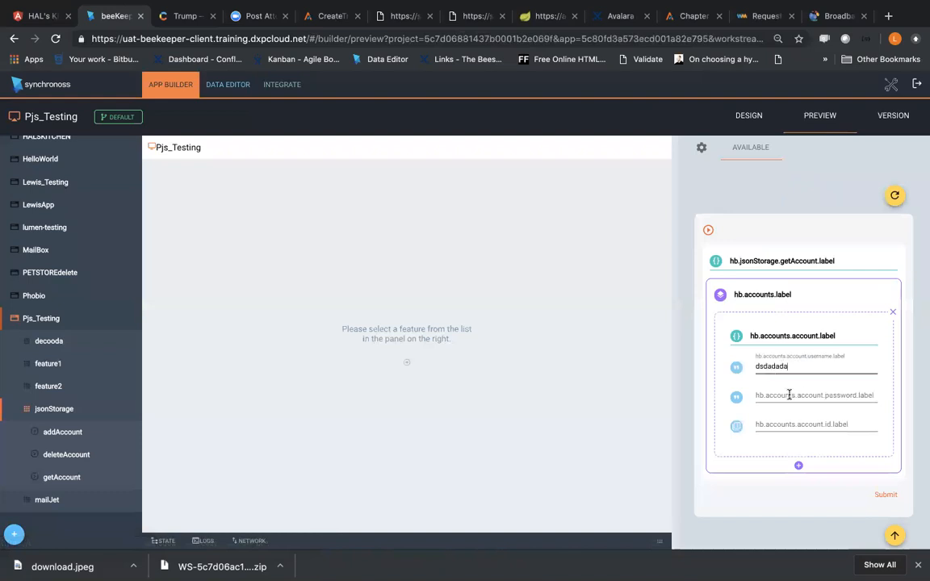
{"action": "key", "text": "Tab"}
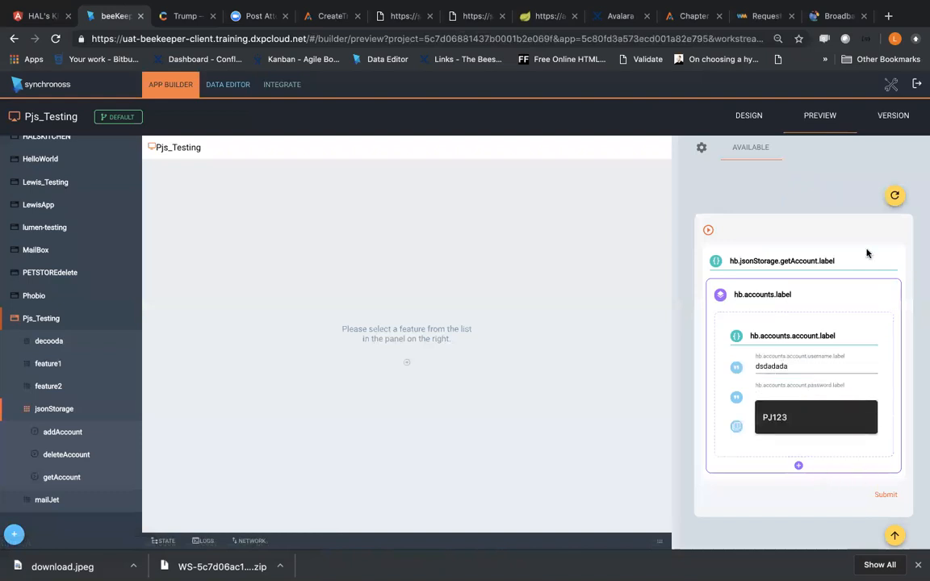
{"action": "left_click", "coordinate": [894, 195]}
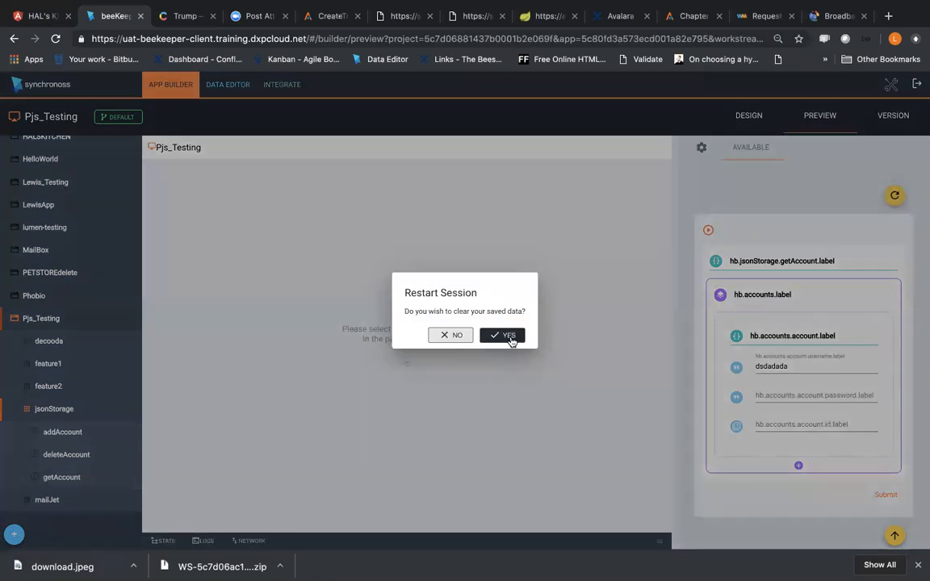
{"action": "left_click", "coordinate": [500, 335]}
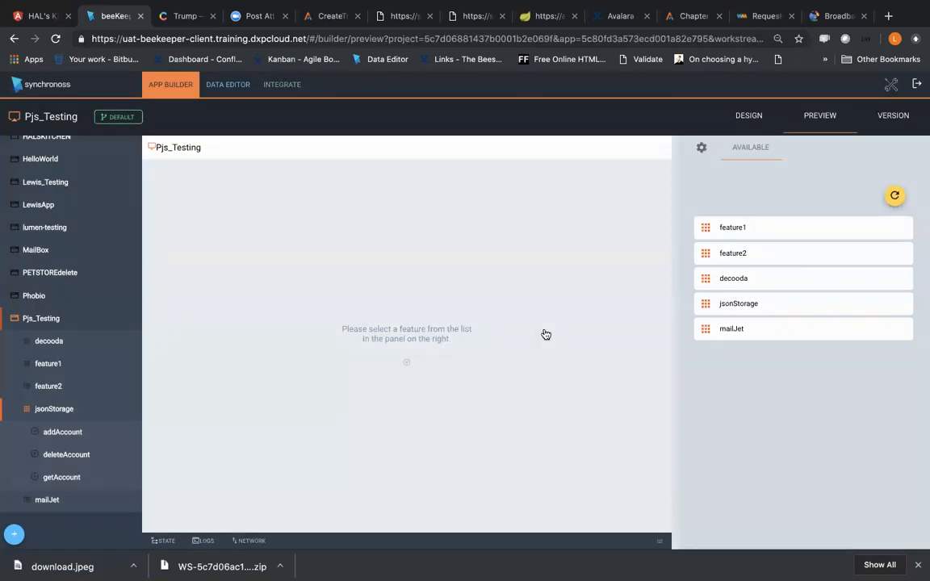
Step: Run jsonStorage's addAccount step in the preview, fill in the account's username, password and ID, and submit the form
{"action": "left_click", "coordinate": [770, 305]}
{"action": "left_click", "coordinate": [777, 251]}
{"action": "left_click", "coordinate": [777, 365]}
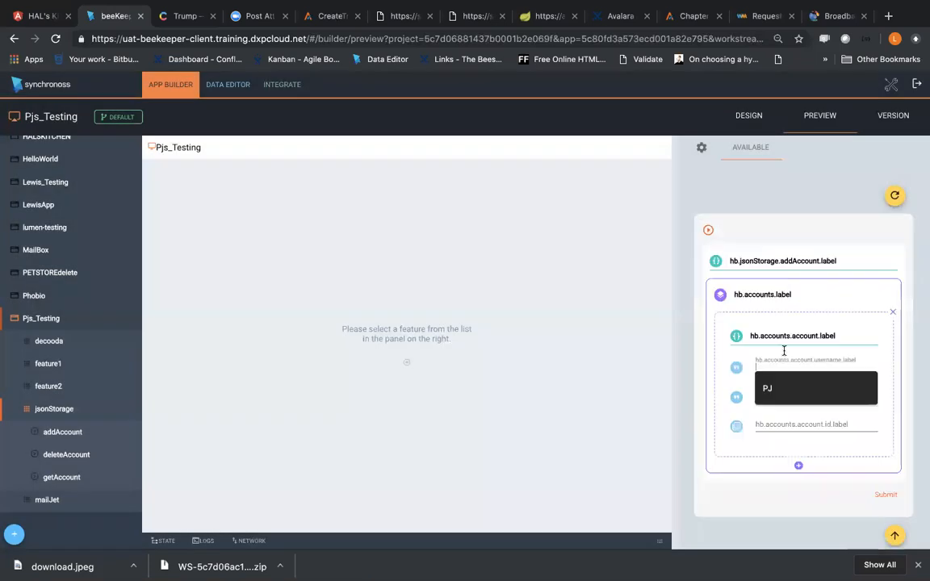
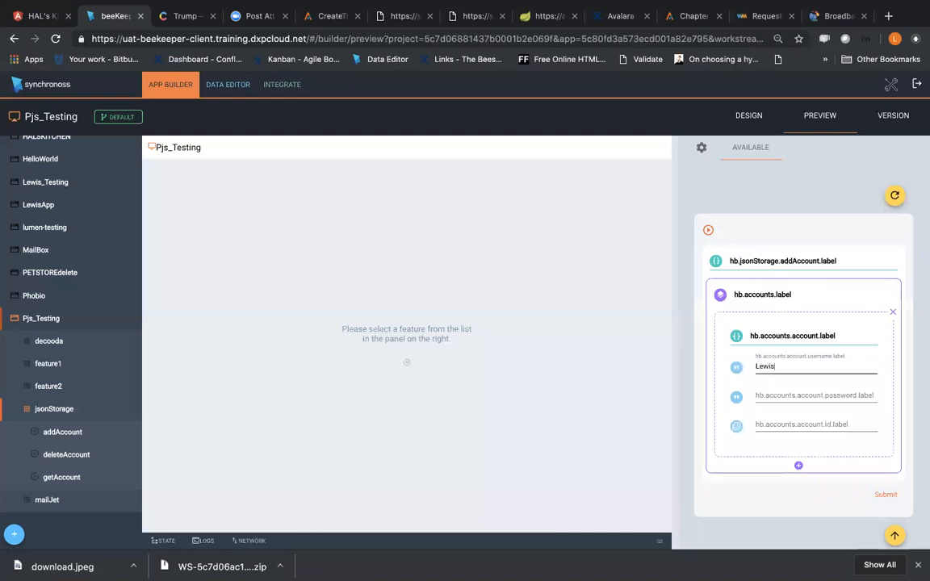
{"action": "left_click", "coordinate": [799, 404]}
{"action": "key", "text": "Tab"}
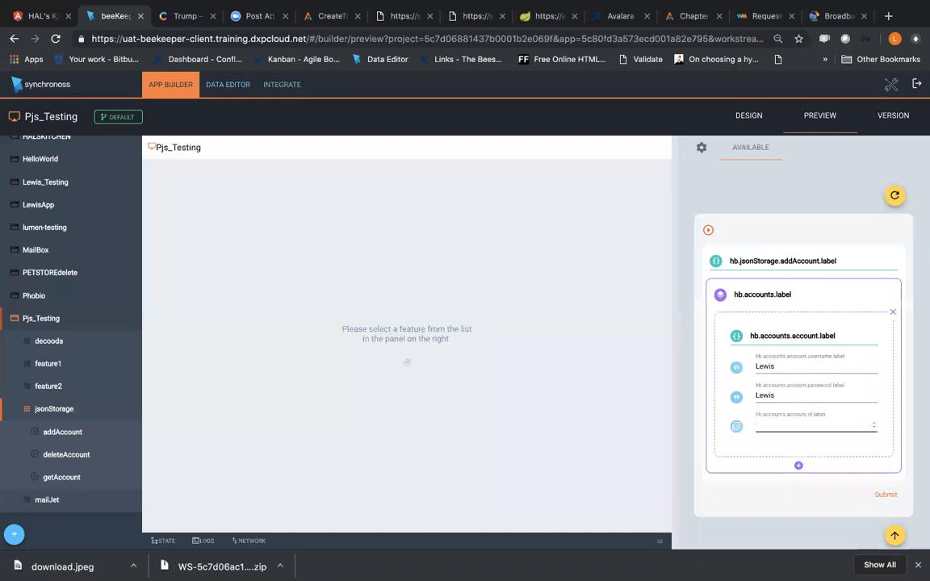
{"action": "left_click", "coordinate": [888, 496]}
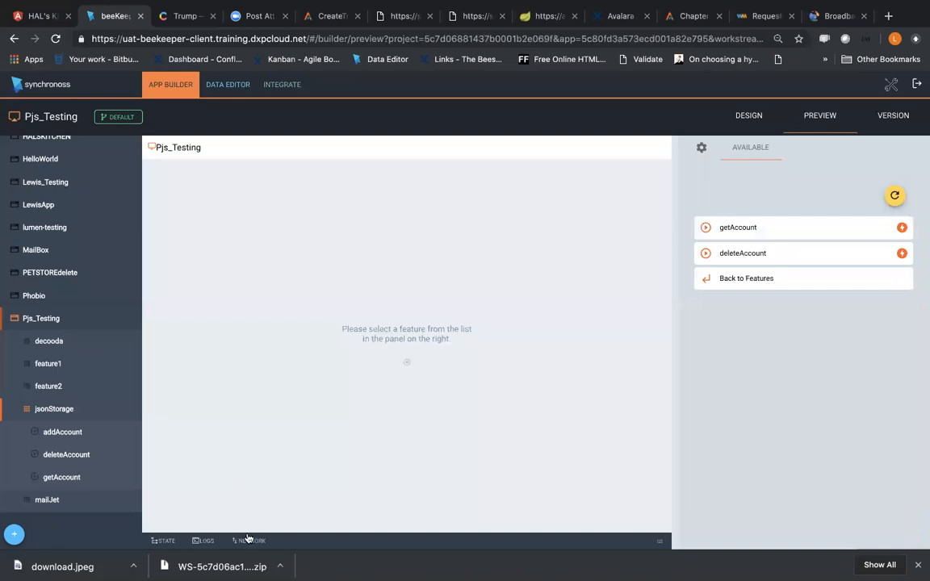
Step: Examine the preview session's state and network requests, and open the getAccount step to view its account fields
{"action": "left_click", "coordinate": [670, 538]}
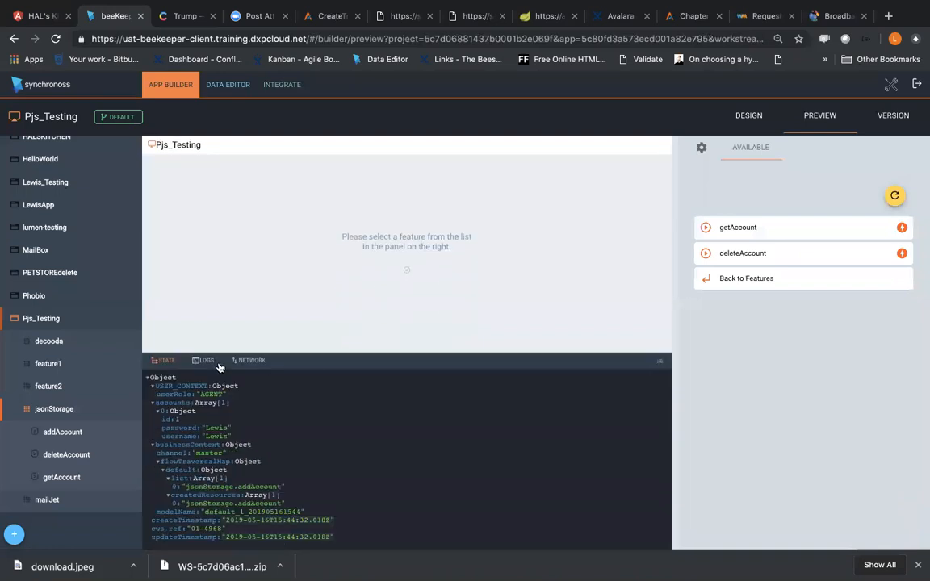
{"action": "left_click", "coordinate": [248, 360]}
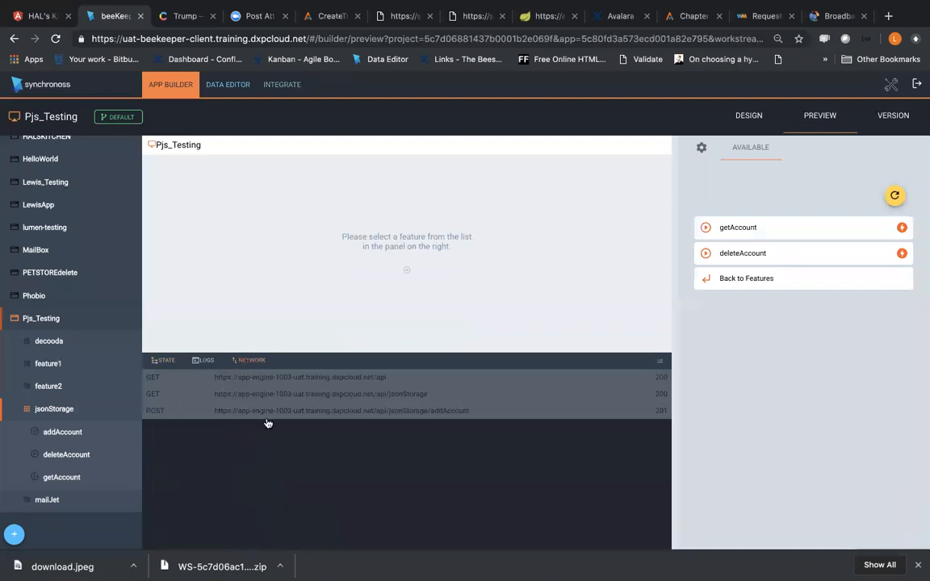
{"action": "left_click", "coordinate": [788, 229]}
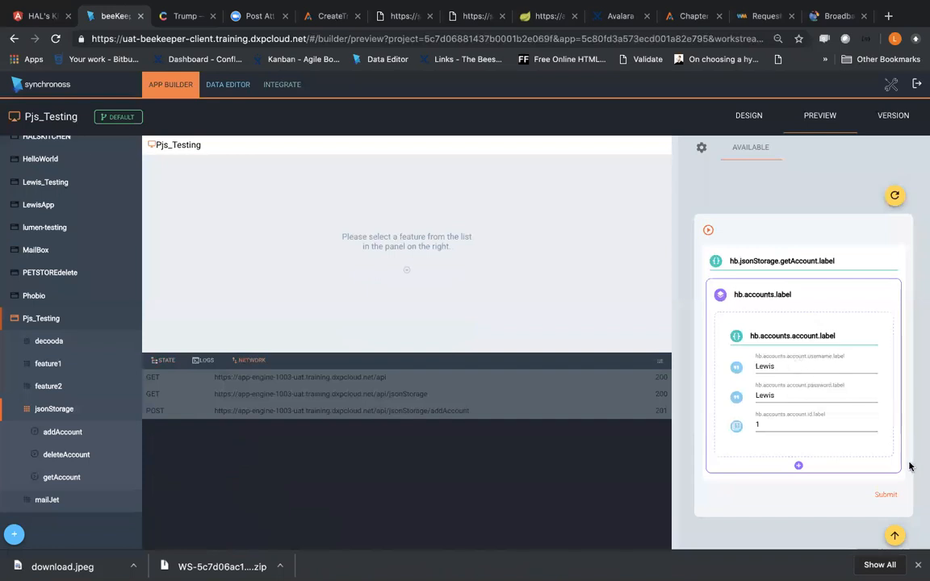
Step: Restart the session with saved data cleared, submit jsonStorage's getAccount step with empty fields, and reopen it to view the retrieved account
{"action": "left_click", "coordinate": [894, 194]}
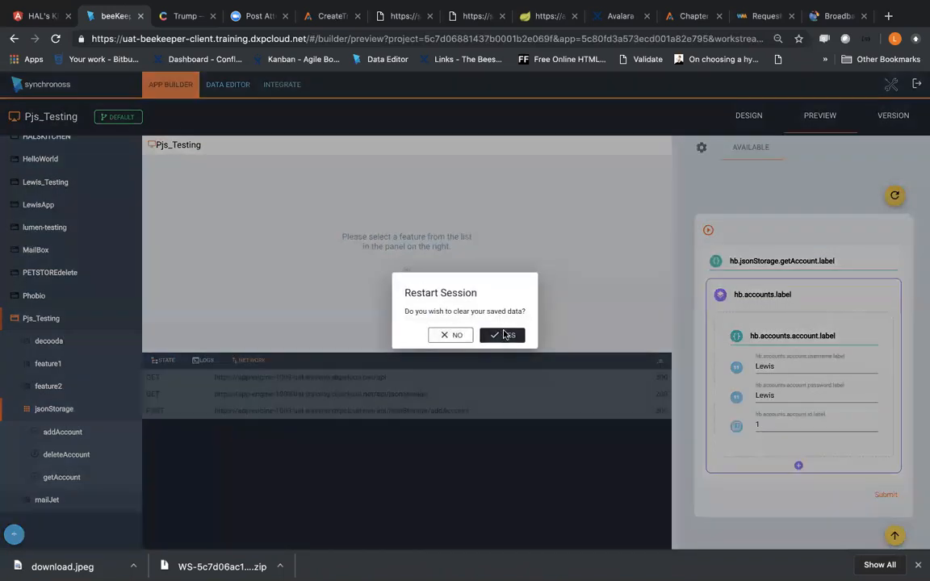
{"action": "left_click", "coordinate": [503, 334]}
{"action": "left_click", "coordinate": [788, 310]}
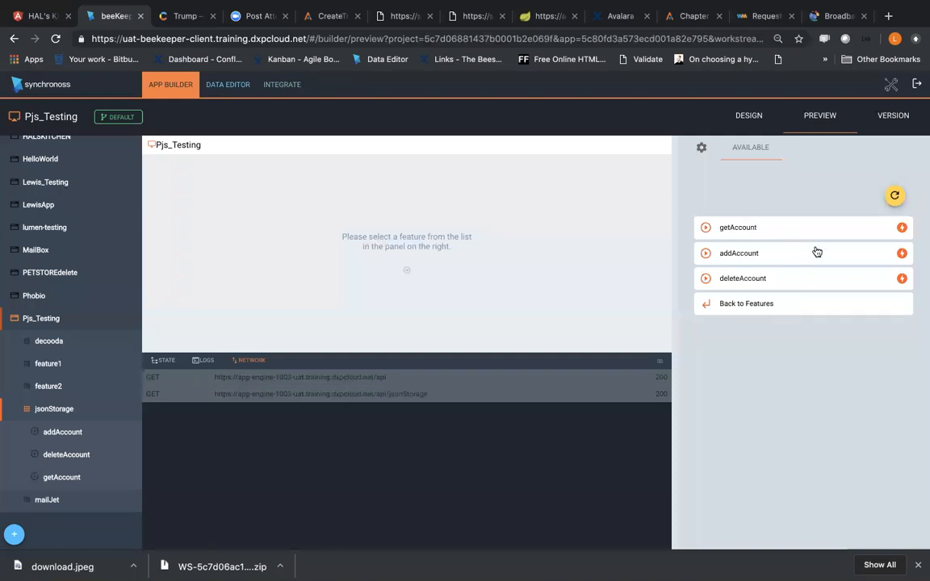
{"action": "left_click", "coordinate": [816, 230]}
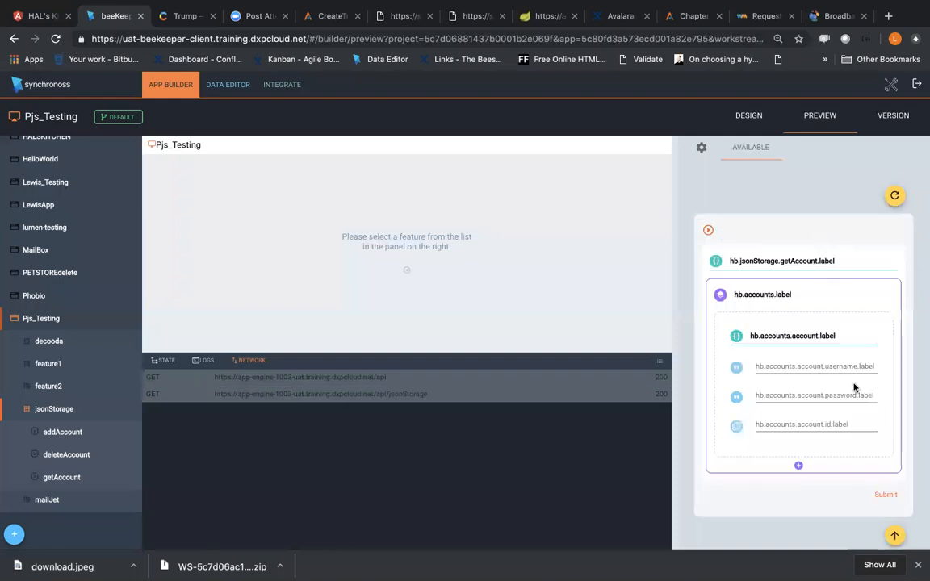
{"action": "left_click", "coordinate": [887, 497]}
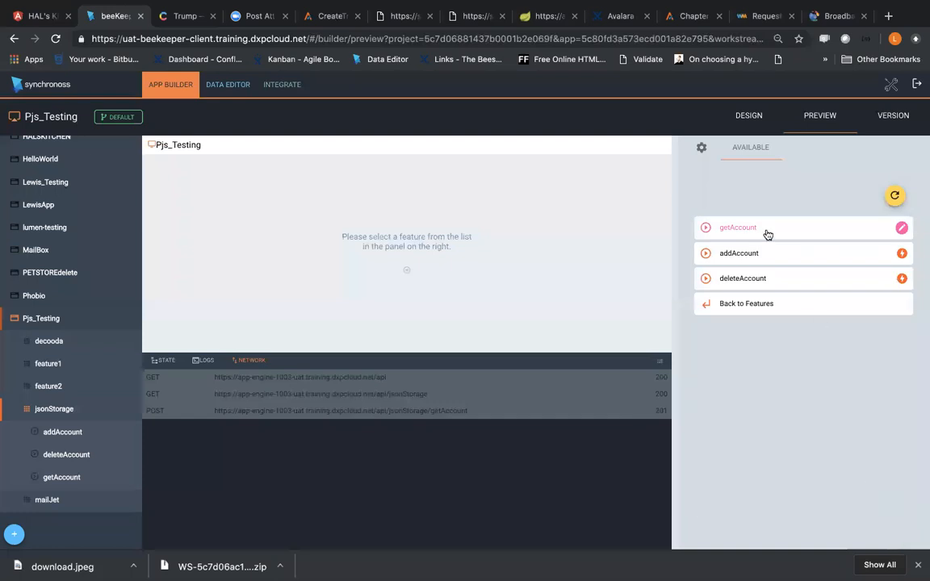
{"action": "left_click", "coordinate": [767, 234]}
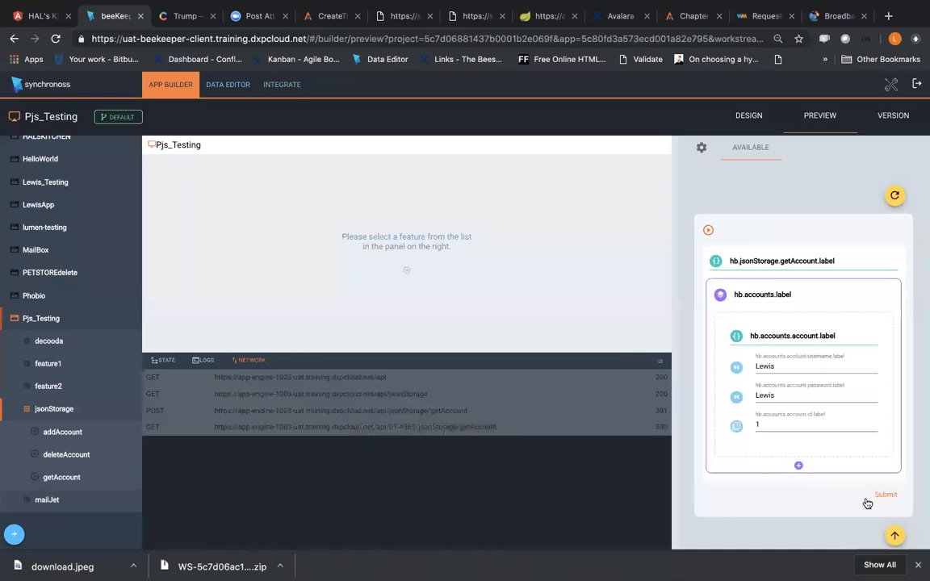
Step: Clear the saved data by restarting the preview session and return to the jsonStorage feature's steps
{"action": "left_click", "coordinate": [894, 195]}
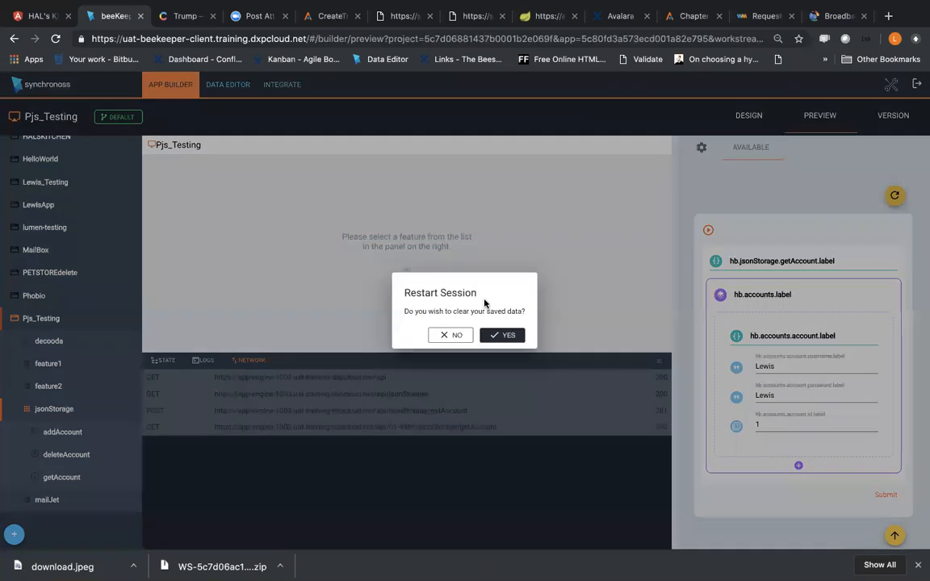
{"action": "left_click", "coordinate": [509, 331]}
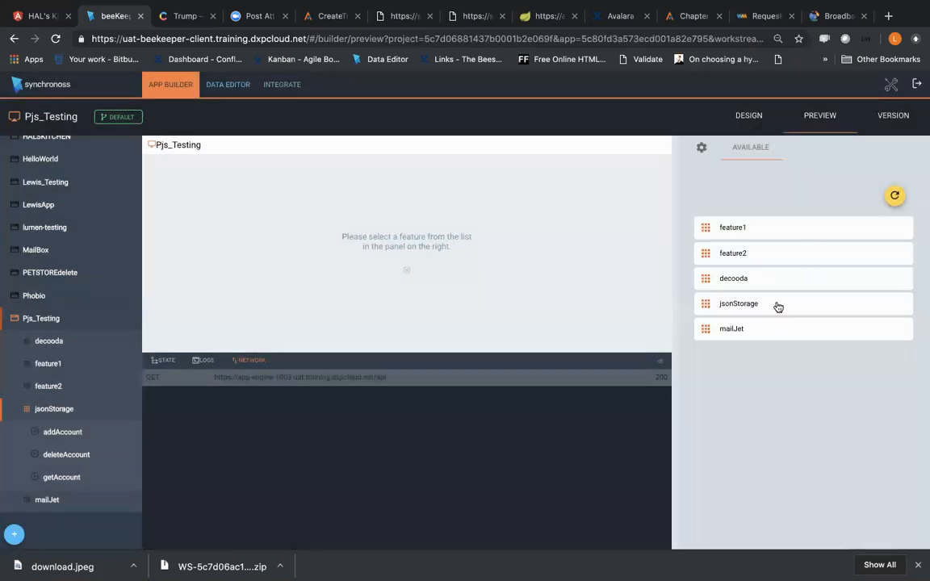
{"action": "left_click", "coordinate": [777, 305]}
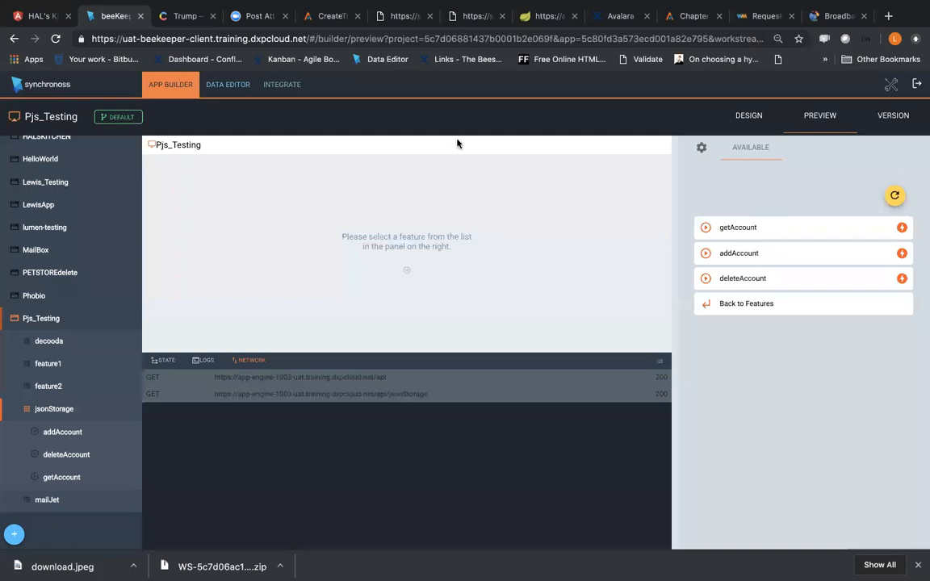
Step: Examine the getAccount step's data profile and its integrations and rules in the design view
{"action": "left_click", "coordinate": [71, 477]}
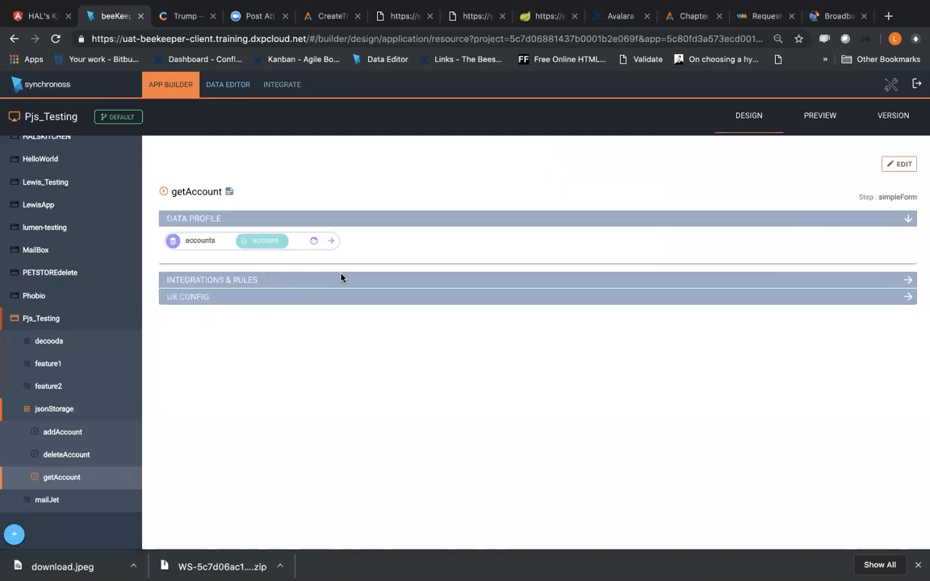
{"action": "left_click", "coordinate": [330, 241]}
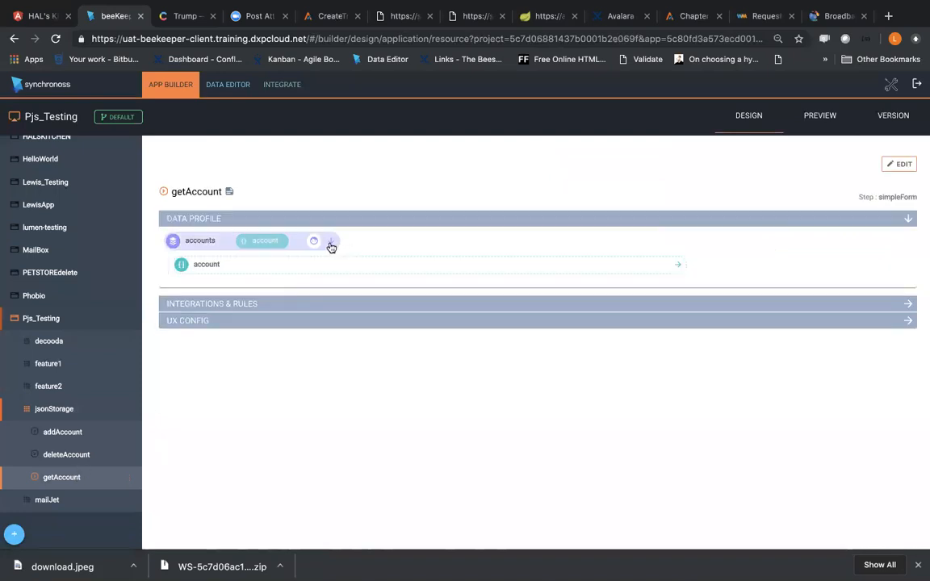
{"action": "left_click", "coordinate": [807, 304]}
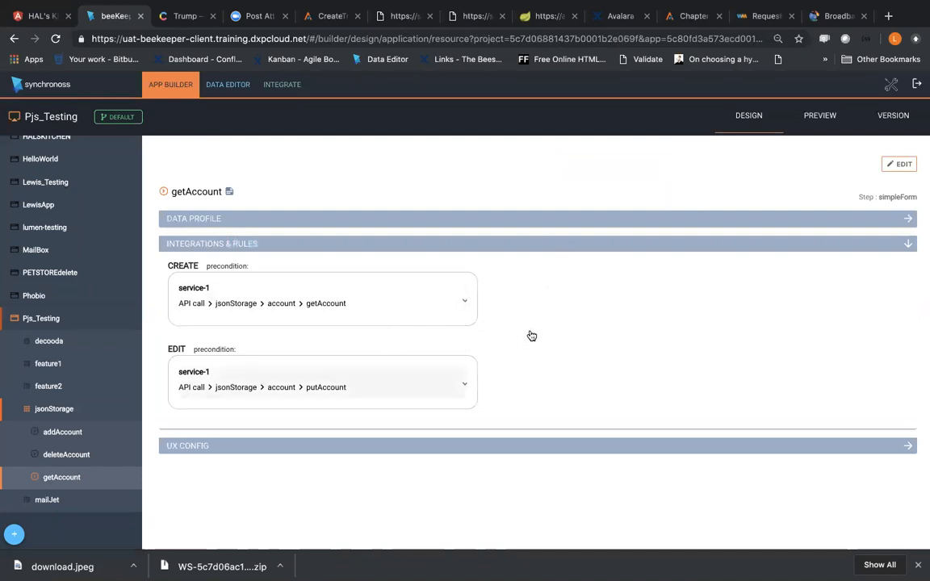
Step: Look at the mailJet feature's design and the steps of feature1 in the application preview
{"action": "left_click", "coordinate": [891, 85]}
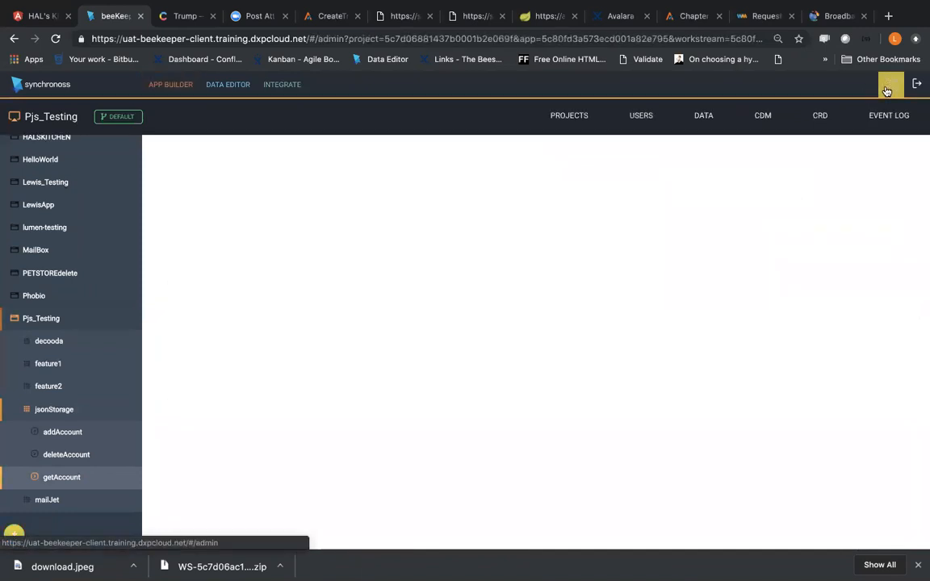
{"action": "left_click", "coordinate": [81, 500]}
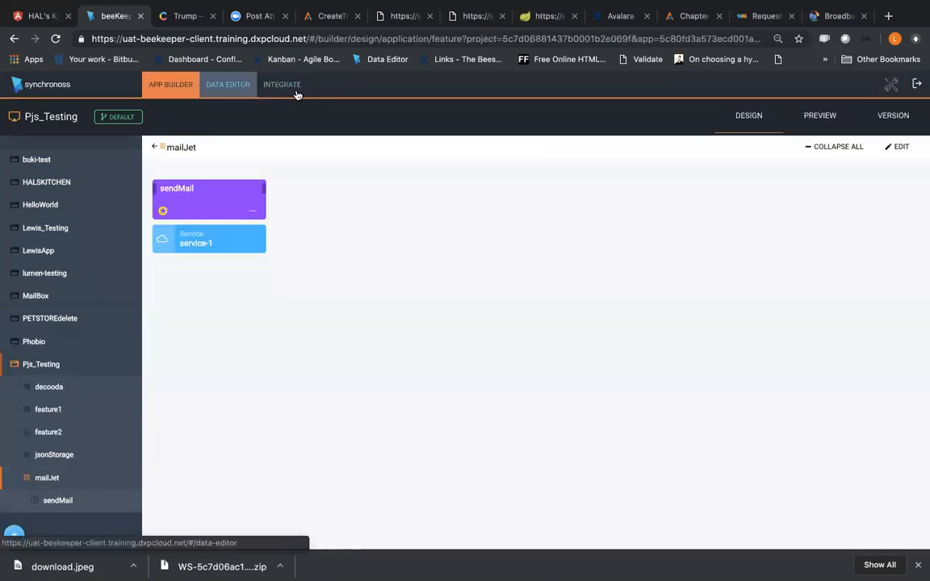
{"action": "left_click", "coordinate": [817, 121]}
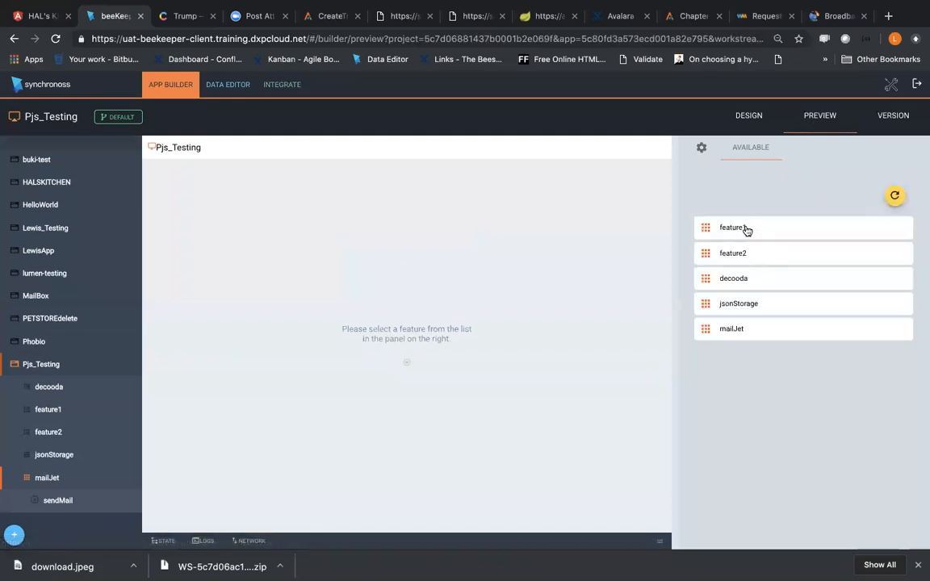
{"action": "left_click", "coordinate": [747, 230]}
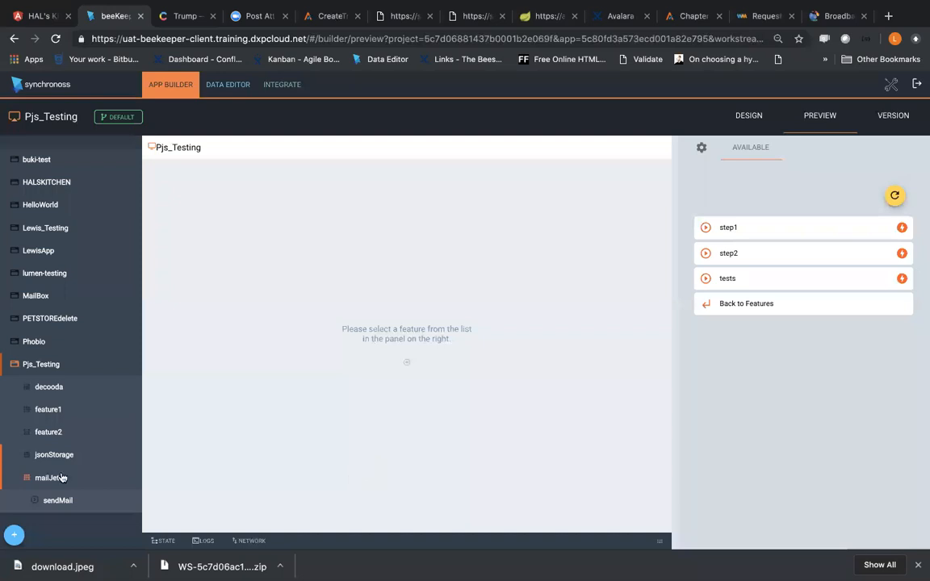
Step: Select the jsonStorage feature of Pjs_Testing and show its steps in the application preview
{"action": "left_click", "coordinate": [44, 454]}
{"action": "left_click", "coordinate": [812, 117]}
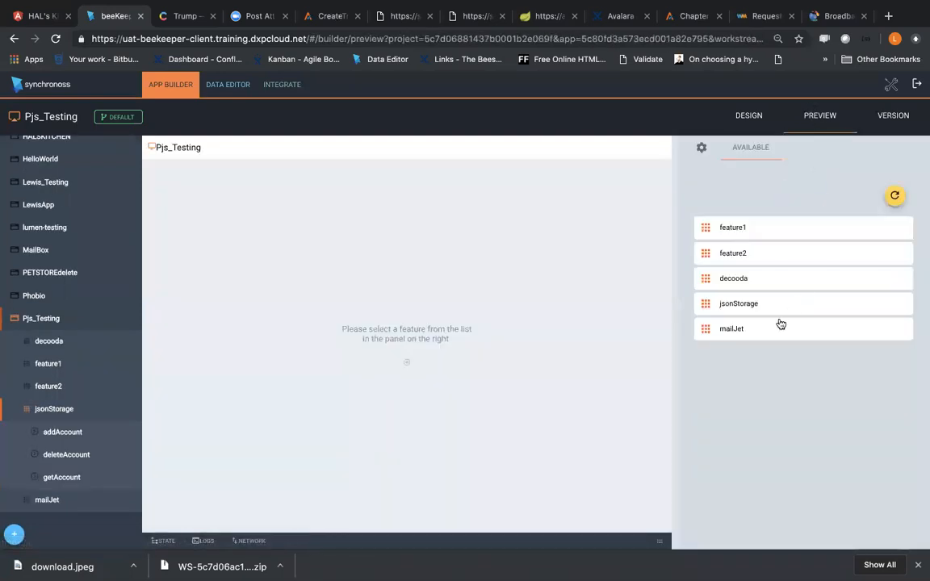
{"action": "left_click", "coordinate": [788, 304]}
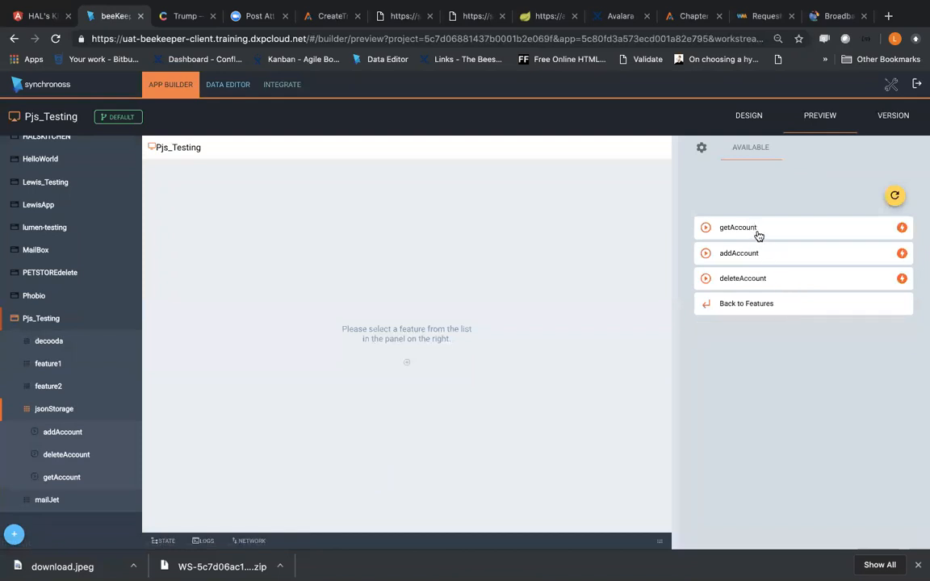
Step: Submit the getAccount step with its account fields blank and reopen it to check the retrieved account
{"action": "left_click", "coordinate": [738, 228]}
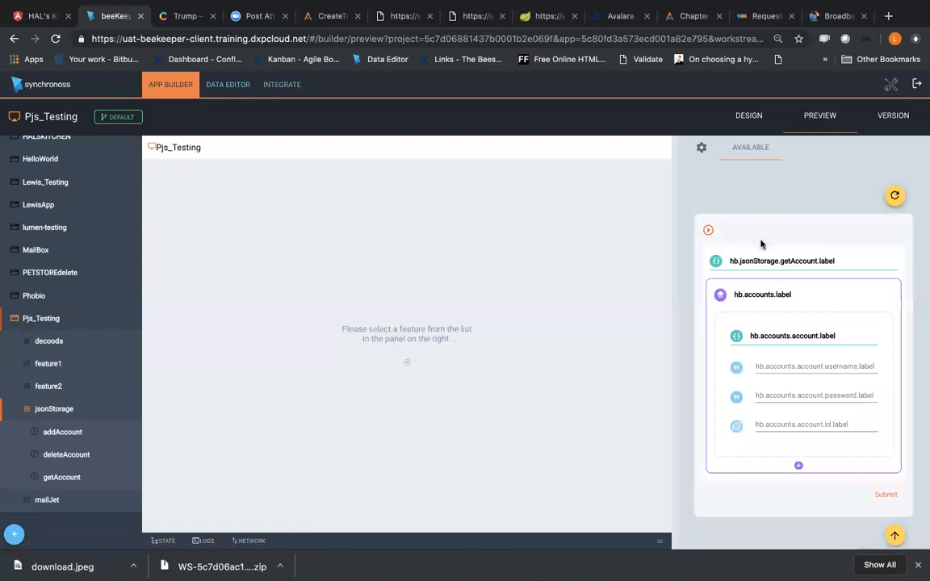
{"action": "left_click", "coordinate": [885, 494]}
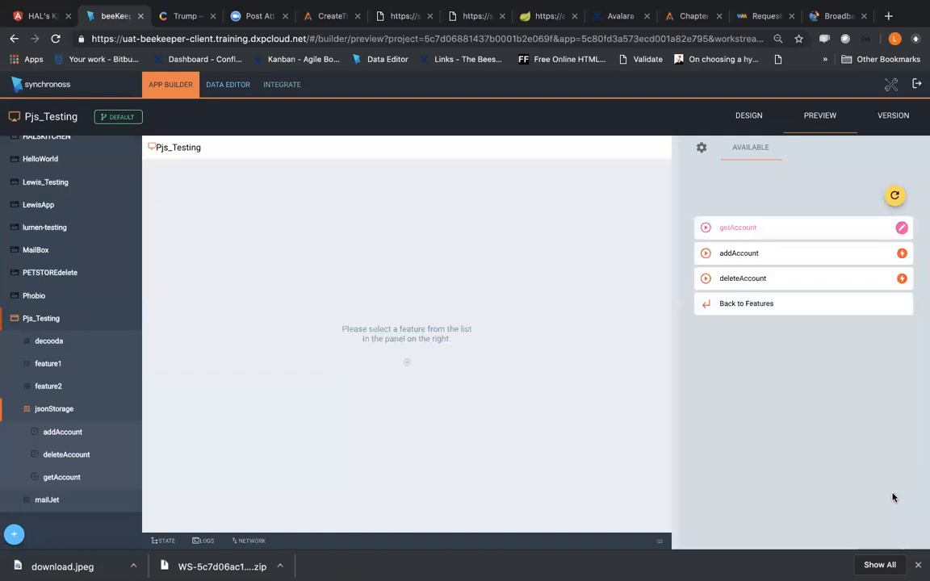
{"action": "left_click", "coordinate": [749, 232]}
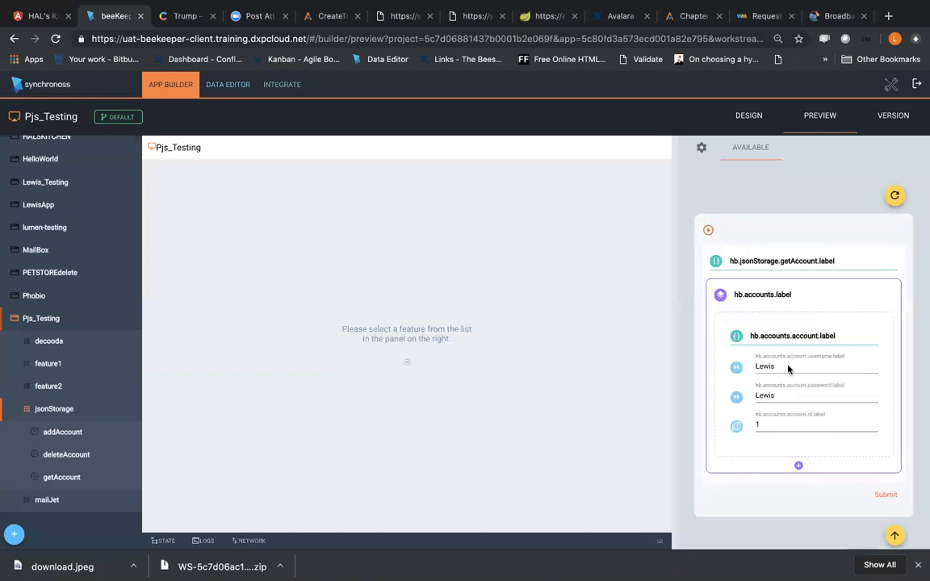
Step: Set the retrieved account's id to 2 in the getAccount form and submit the edit
{"action": "left_click", "coordinate": [757, 424]}
{"action": "key", "text": "BackSpace"}
{"action": "left_click", "coordinate": [760, 426]}
{"action": "left_click", "coordinate": [877, 498]}
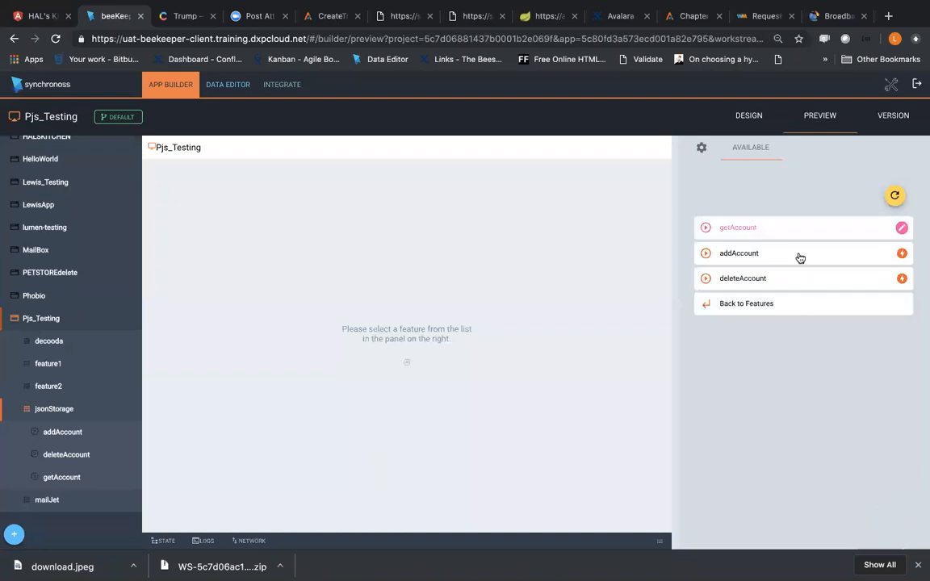
Step: Restart the preview session with saved data cleared and run jsonStorage's getAccount again to check the stored account
{"action": "left_click", "coordinate": [895, 196]}
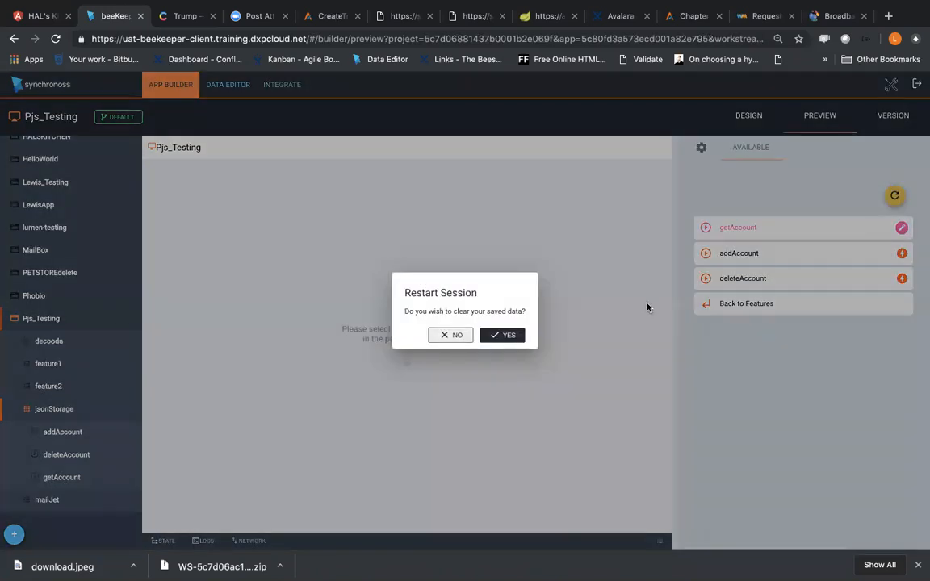
{"action": "left_click", "coordinate": [514, 335]}
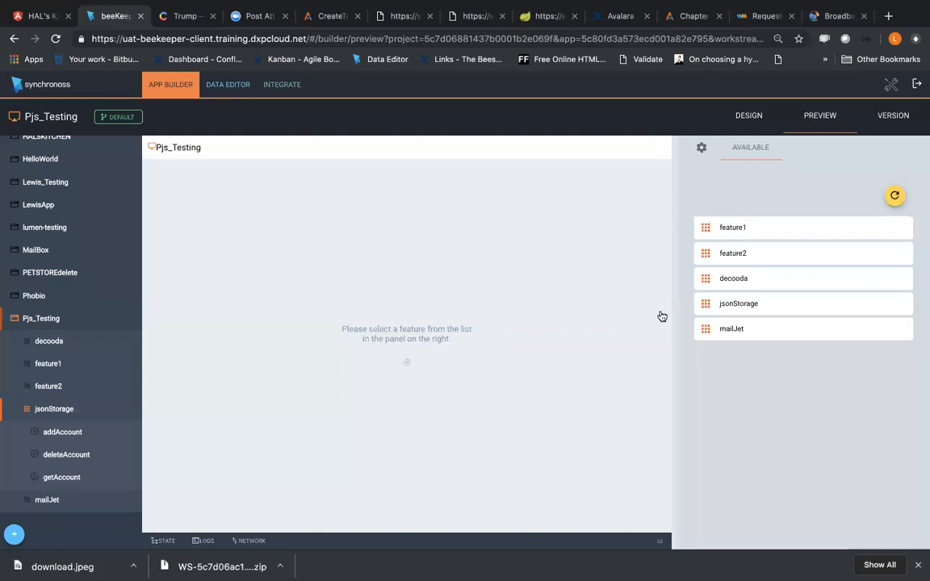
{"action": "left_click", "coordinate": [755, 313]}
{"action": "left_click", "coordinate": [762, 232]}
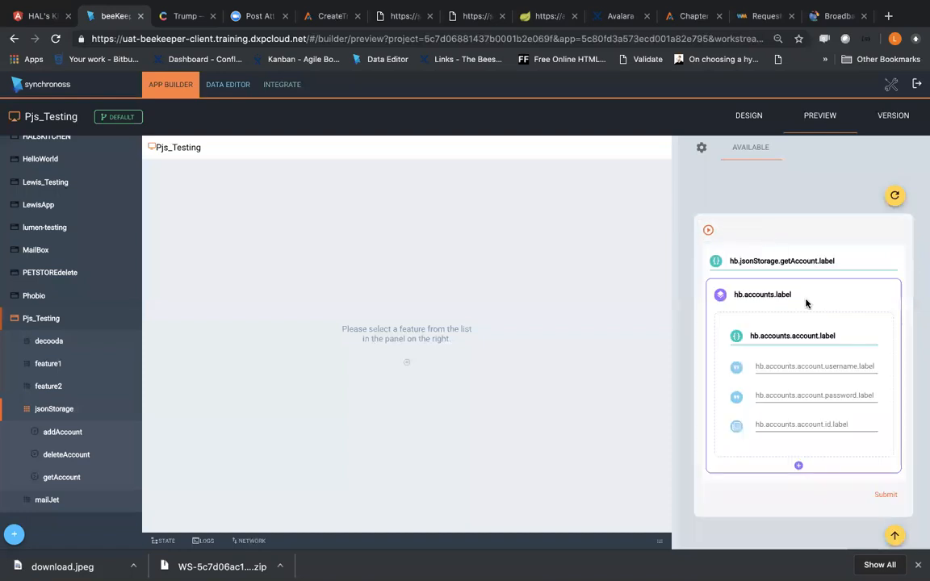
{"action": "left_click", "coordinate": [884, 495]}
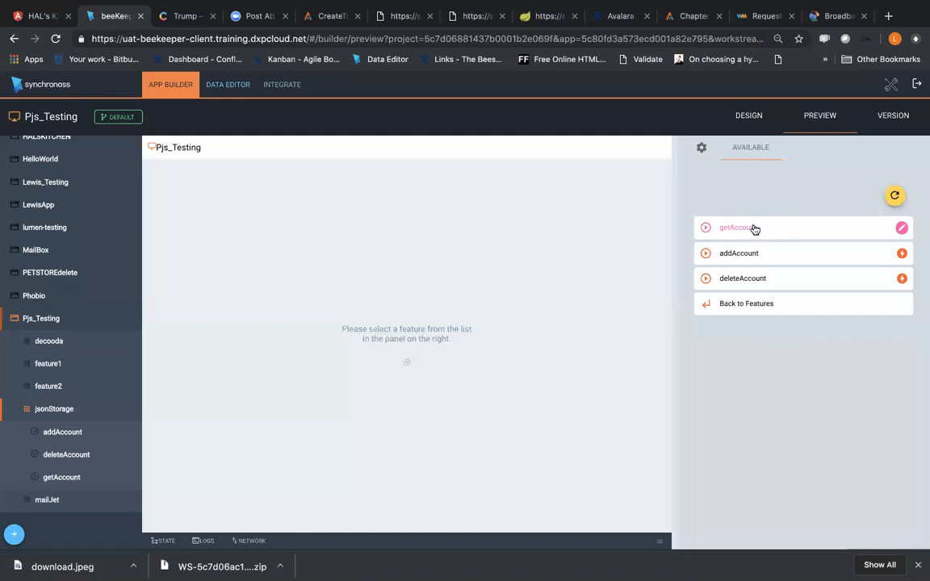
{"action": "left_click", "coordinate": [754, 229]}
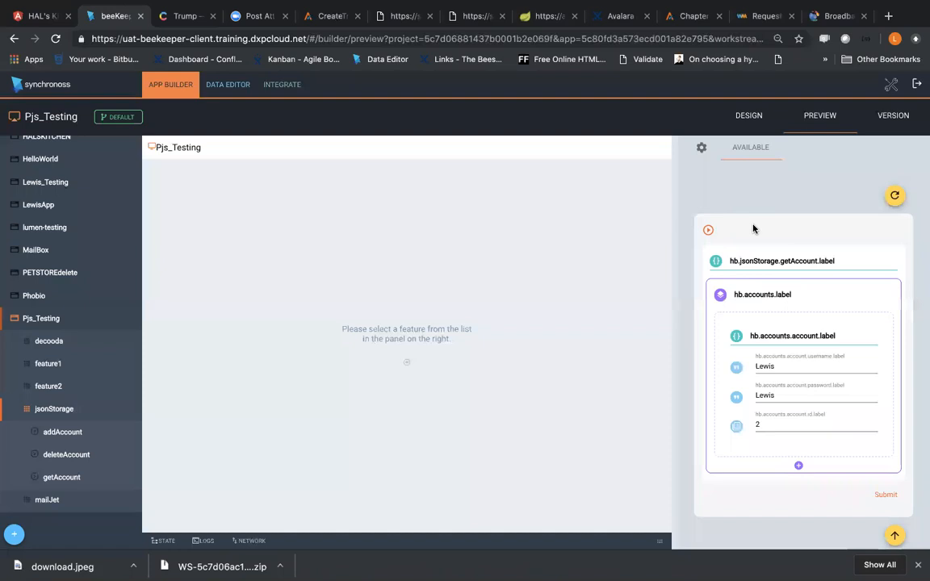
Step: Examine the getAccount step's integrations and rules in the design view, expanding the putAccount service under EDIT
{"action": "left_click", "coordinate": [71, 477]}
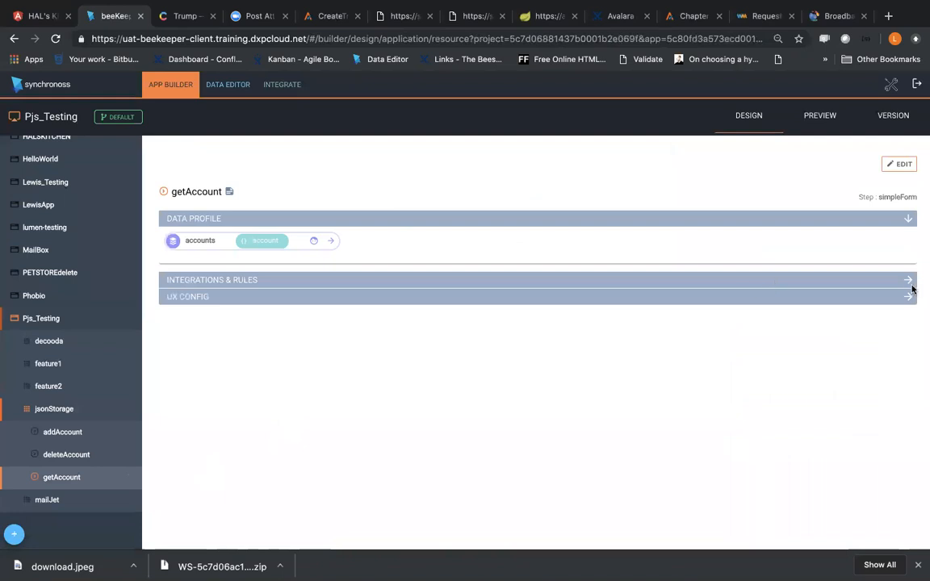
{"action": "left_click", "coordinate": [907, 284]}
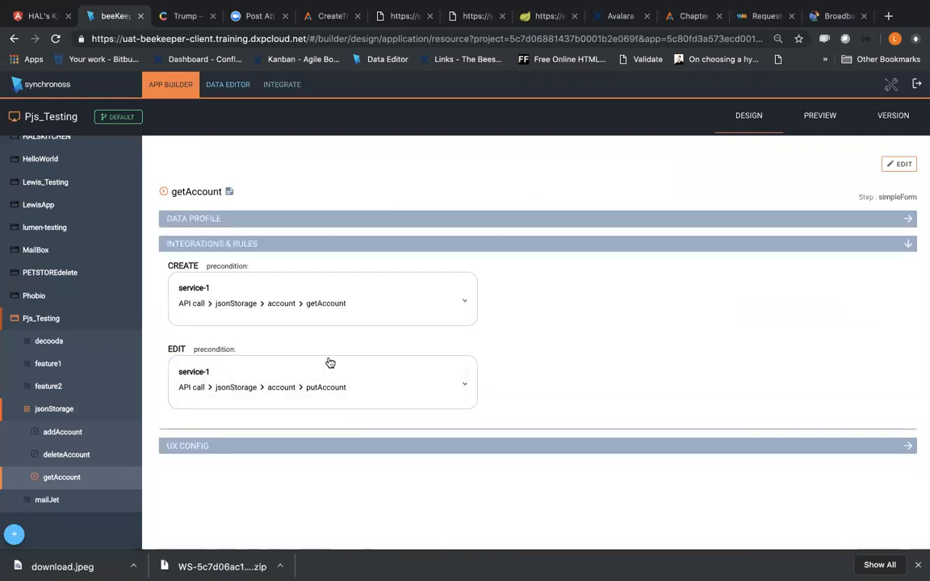
{"action": "left_click", "coordinate": [465, 388]}
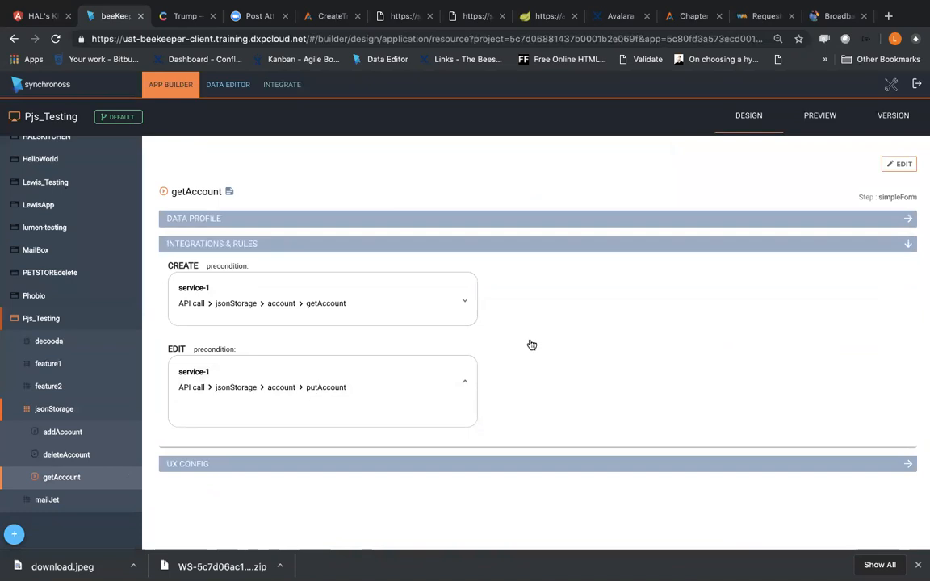
Step: Delete the account with id 2 by submitting jsonStorage's deleteAccount step in the application preview
{"action": "left_click", "coordinate": [836, 118]}
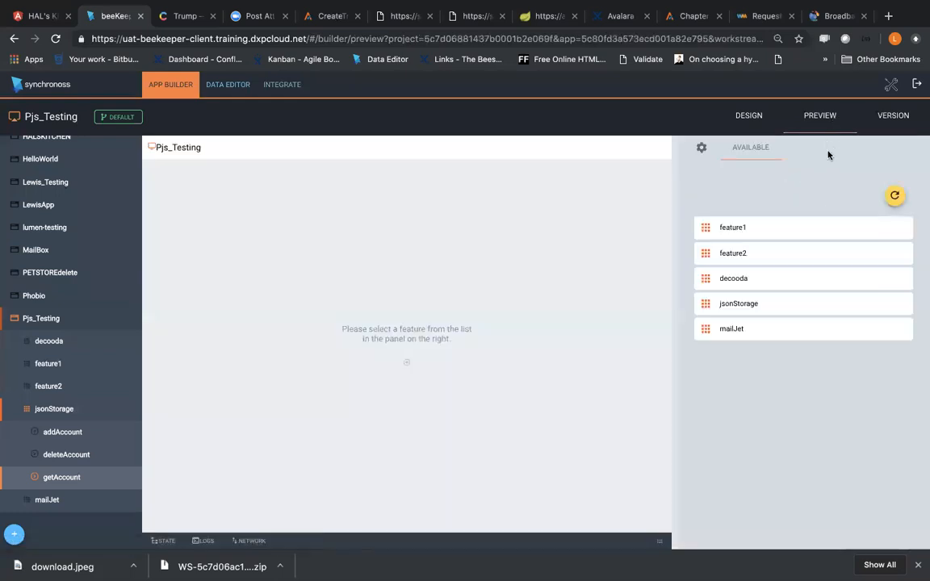
{"action": "left_click", "coordinate": [767, 306]}
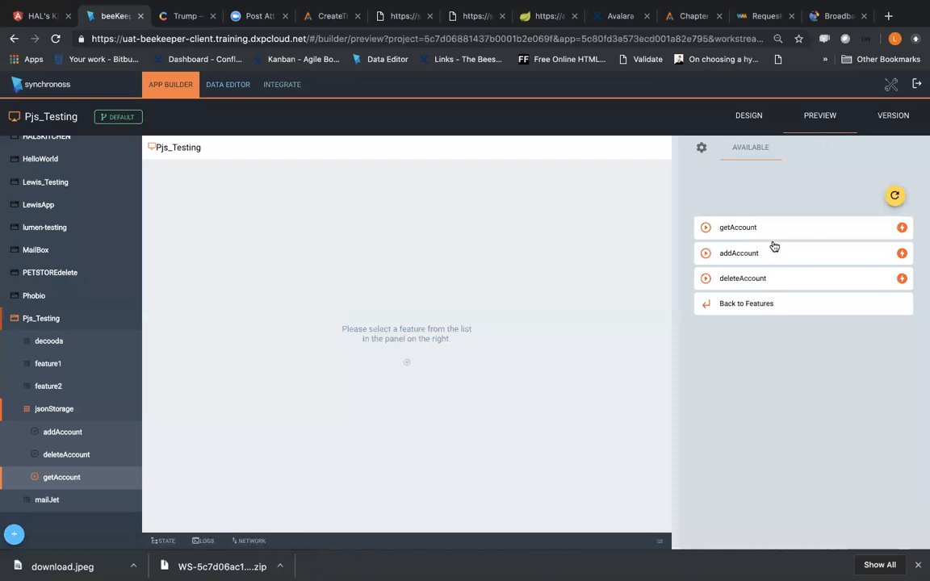
{"action": "left_click", "coordinate": [764, 279]}
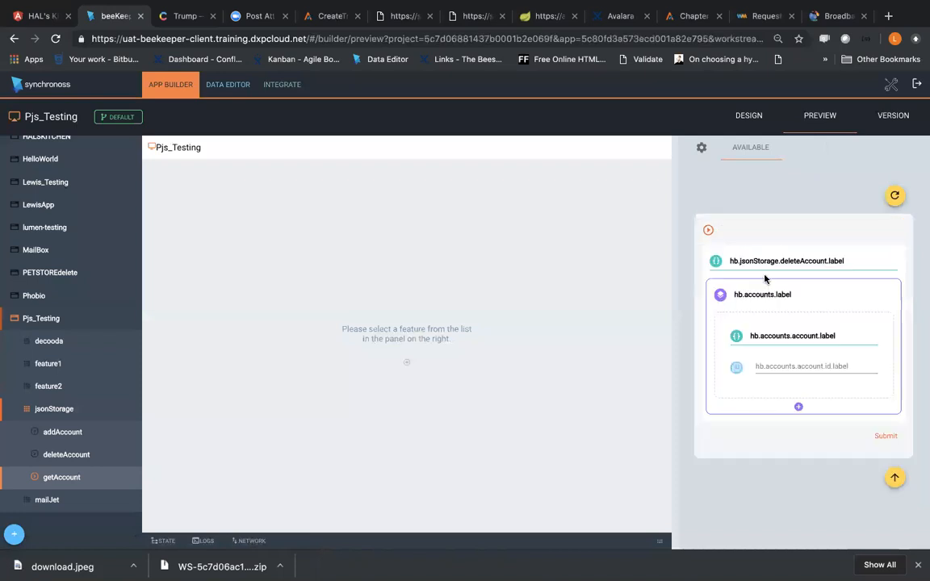
{"action": "left_click", "coordinate": [811, 365]}
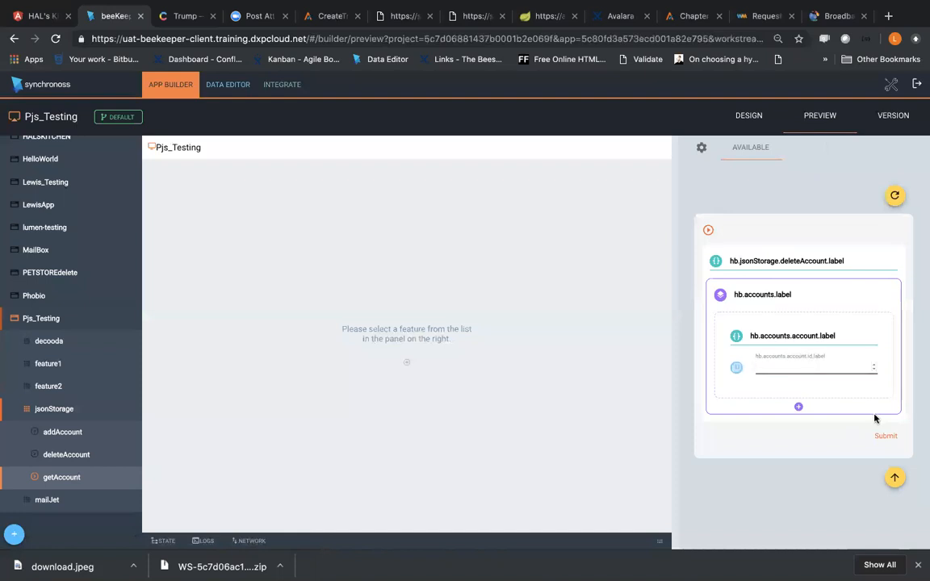
{"action": "left_click", "coordinate": [885, 438]}
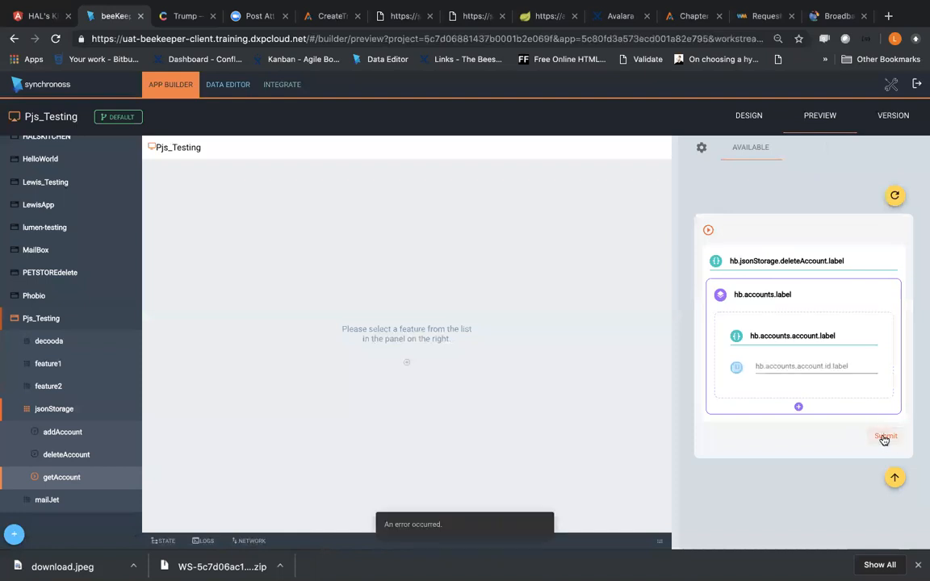
{"action": "left_click", "coordinate": [799, 367]}
{"action": "type", "text": "2"}
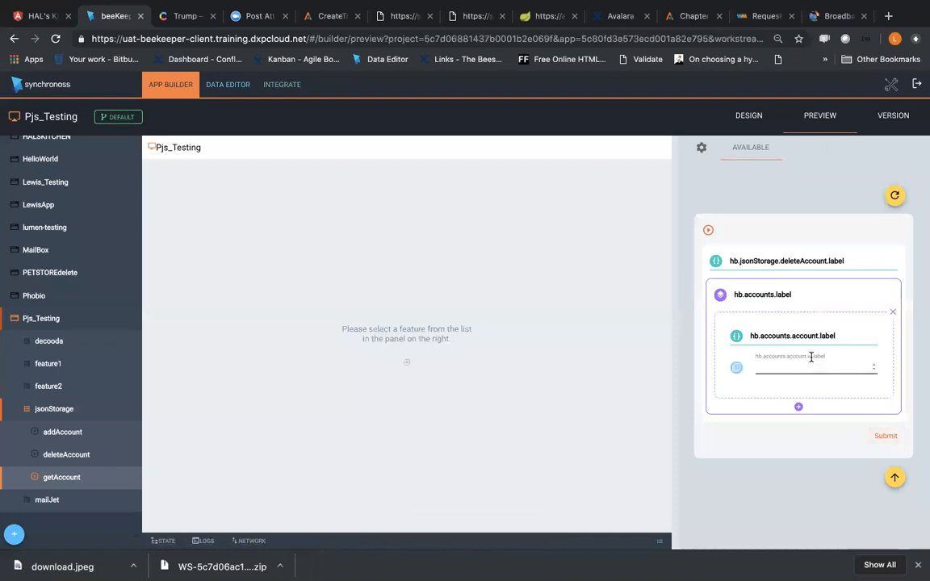
{"action": "left_click", "coordinate": [889, 436]}
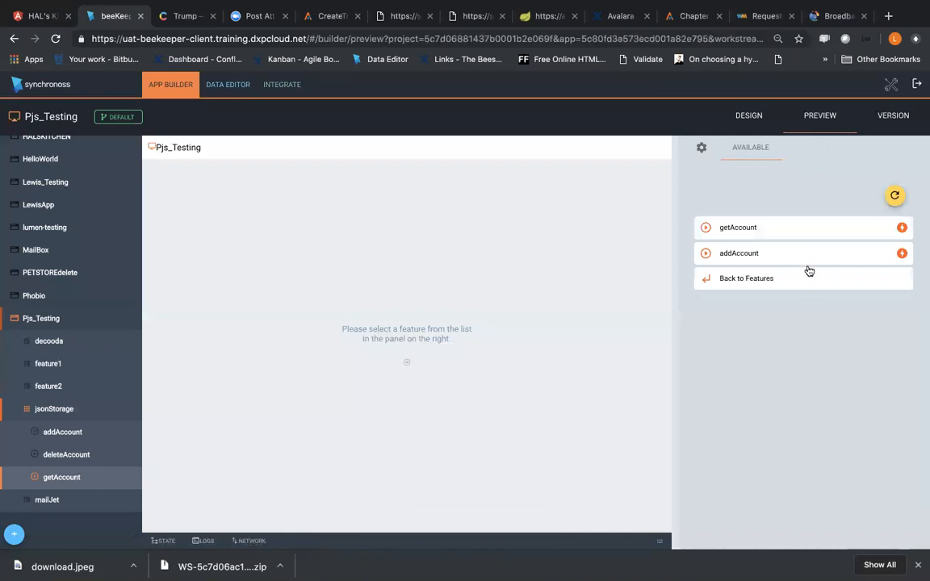
Step: Check the getAccount form, restart the session with saved data cleared, and submit jsonStorage's getAccount step again
{"action": "left_click", "coordinate": [800, 233]}
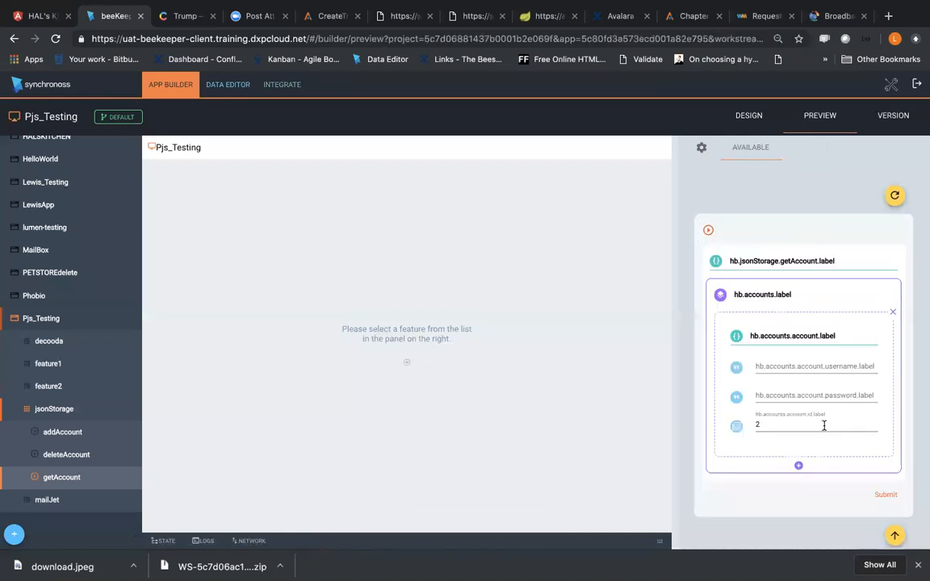
{"action": "left_click", "coordinate": [895, 196]}
{"action": "left_click", "coordinate": [503, 335]}
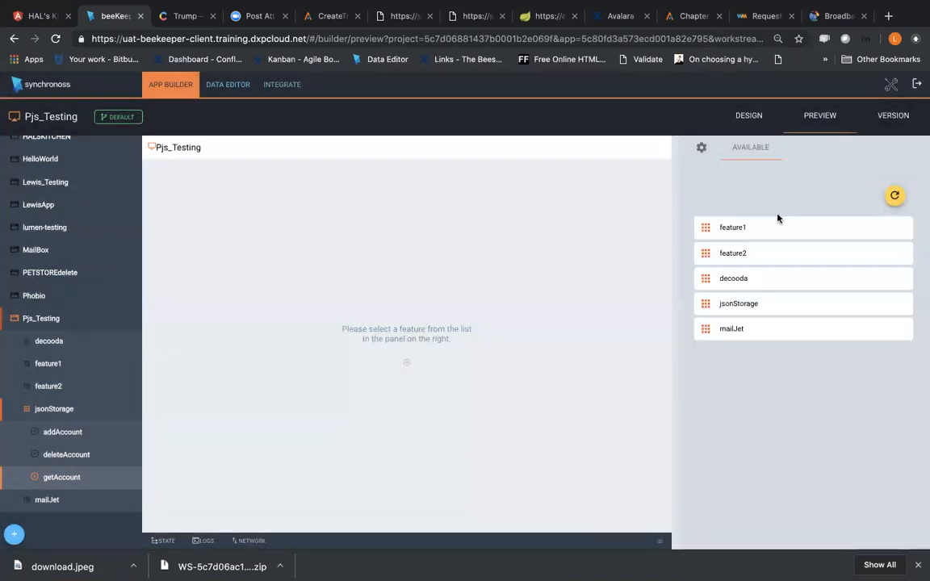
{"action": "left_click", "coordinate": [763, 307]}
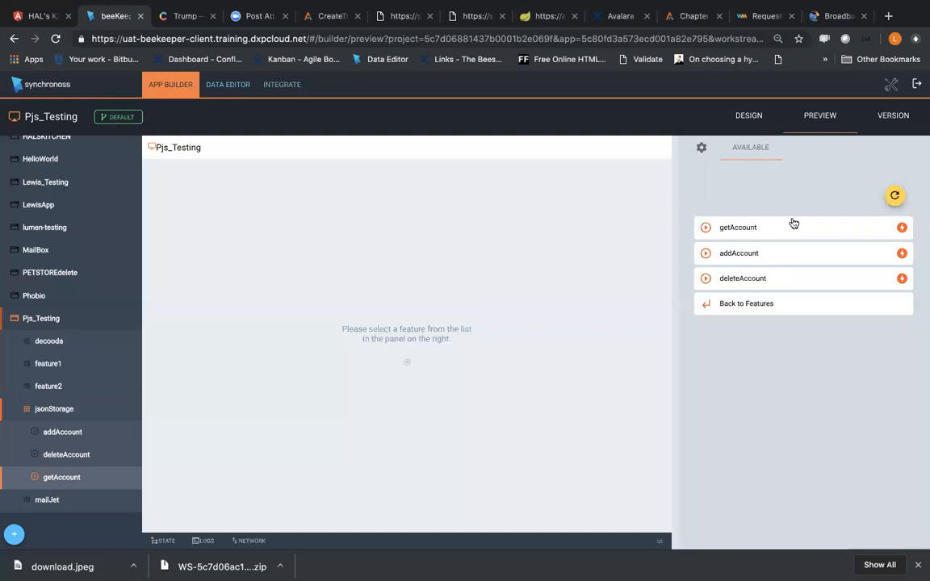
{"action": "left_click", "coordinate": [792, 223]}
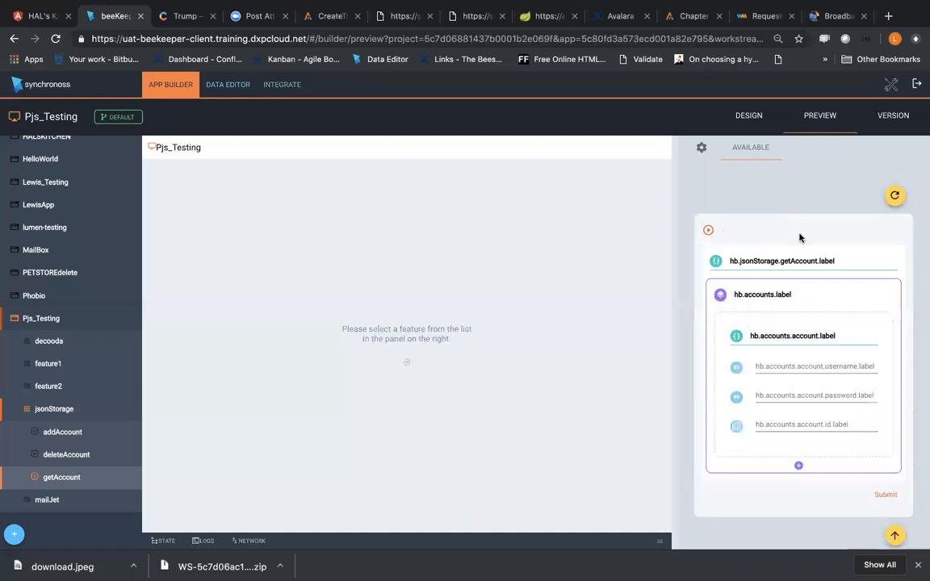
{"action": "left_click", "coordinate": [886, 495]}
{"action": "key", "text": "ctrl+Right"}
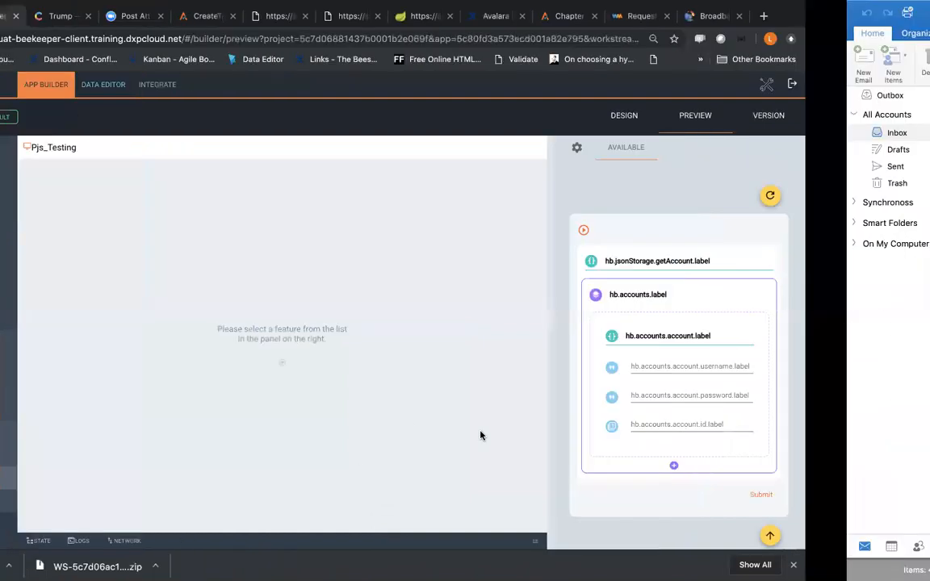
{"action": "key", "text": "ctrl+Left"}
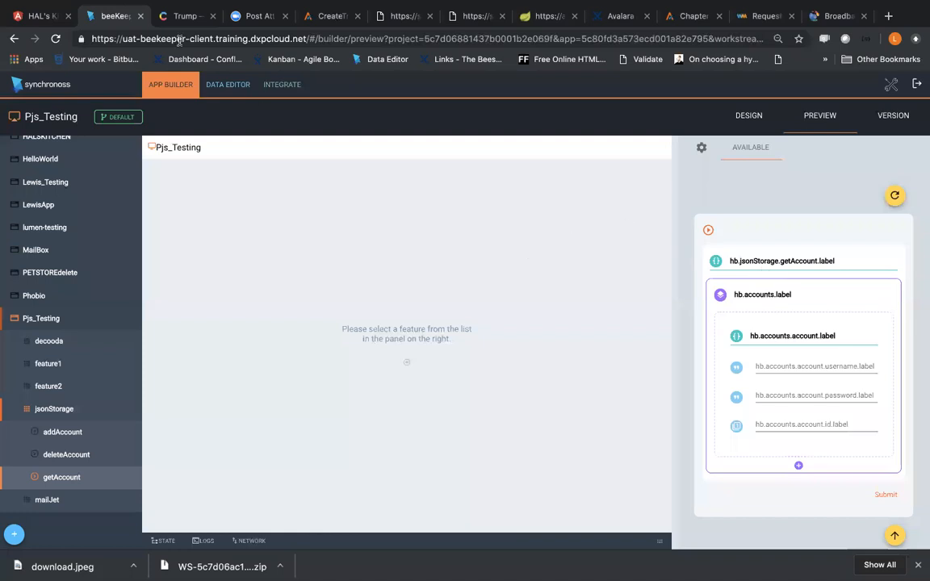
Step: Examine the simpleForm template's JSON schema among the data editor's templates and leave it without saving changes
{"action": "left_click", "coordinate": [230, 86]}
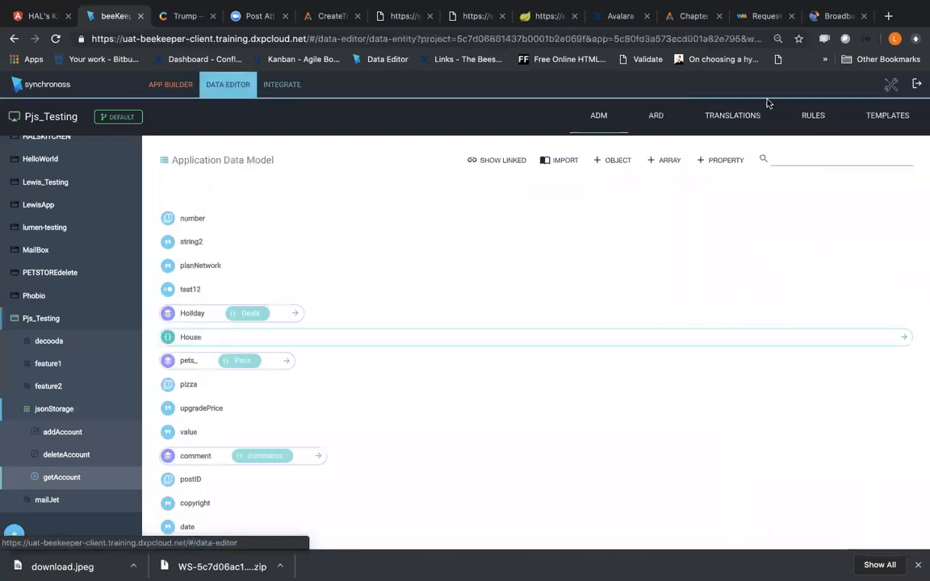
{"action": "left_click", "coordinate": [880, 113]}
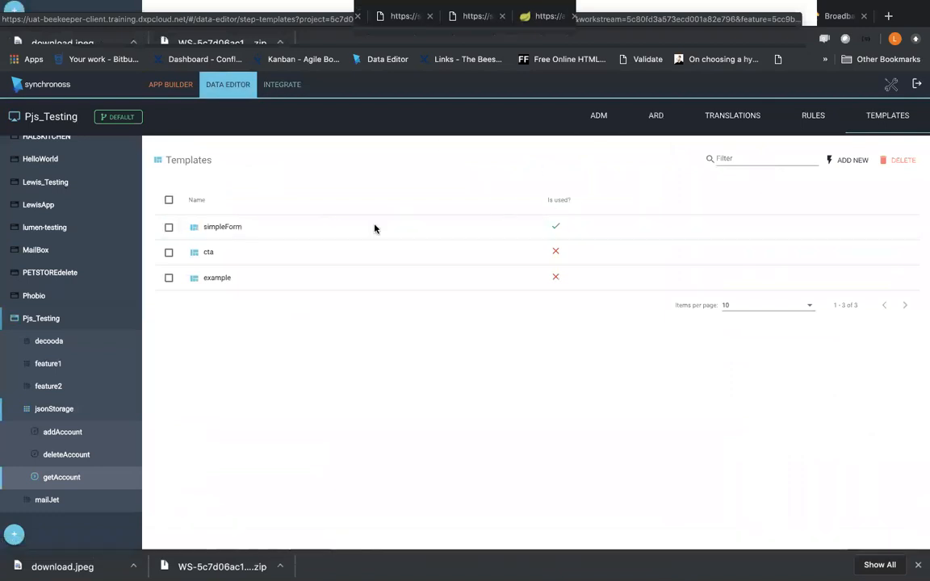
{"action": "left_click", "coordinate": [264, 226]}
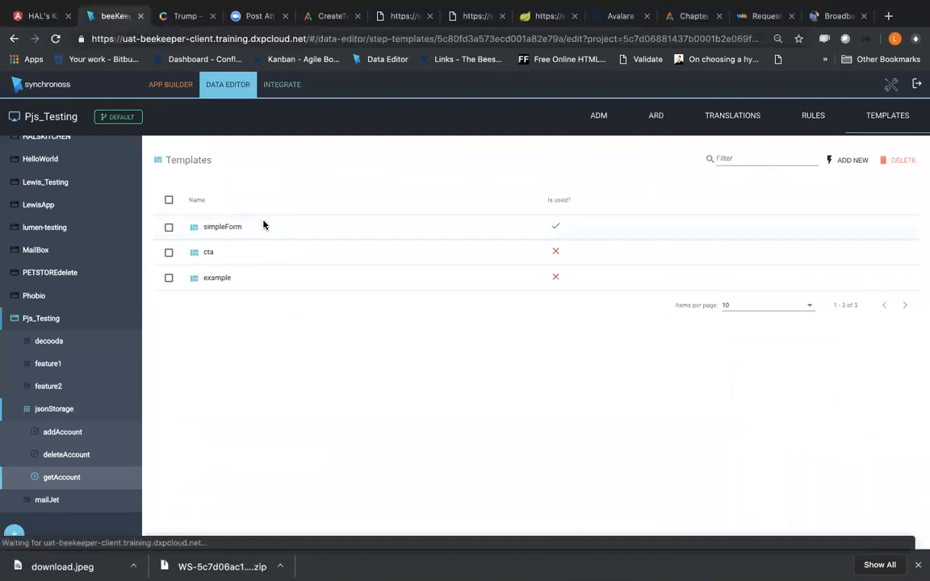
{"action": "left_click", "coordinate": [765, 214], "text": "shift"}
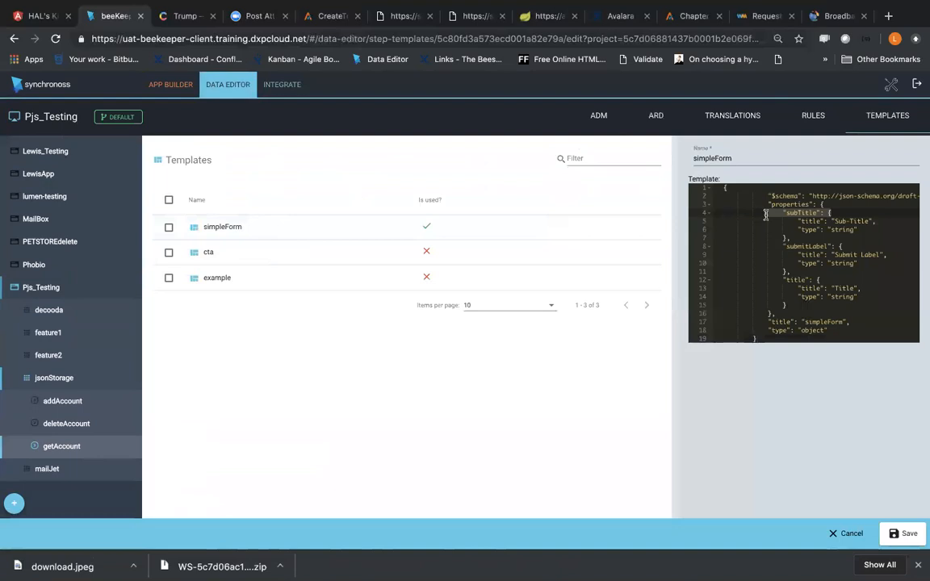
{"action": "left_click", "coordinate": [816, 264]}
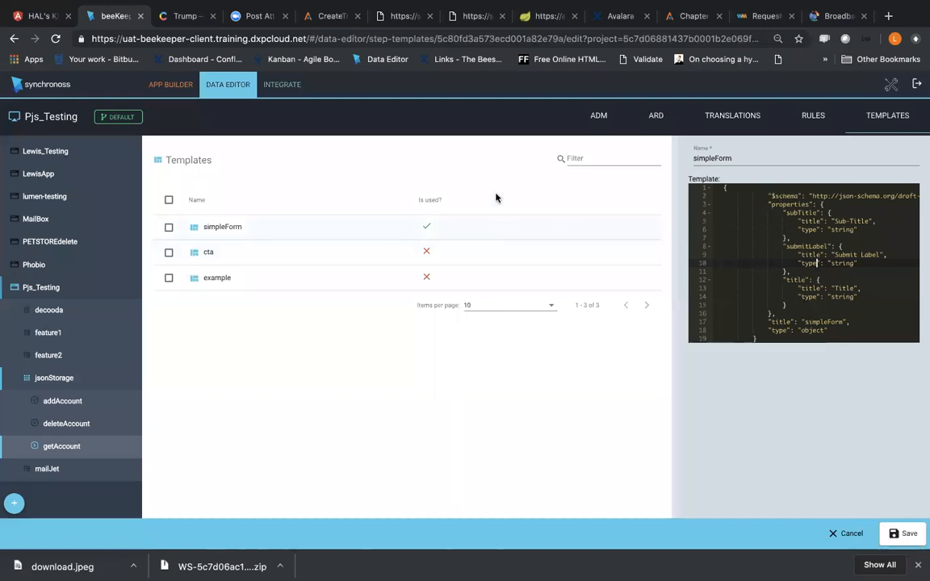
{"action": "mouse_move", "coordinate": [825, 567]}
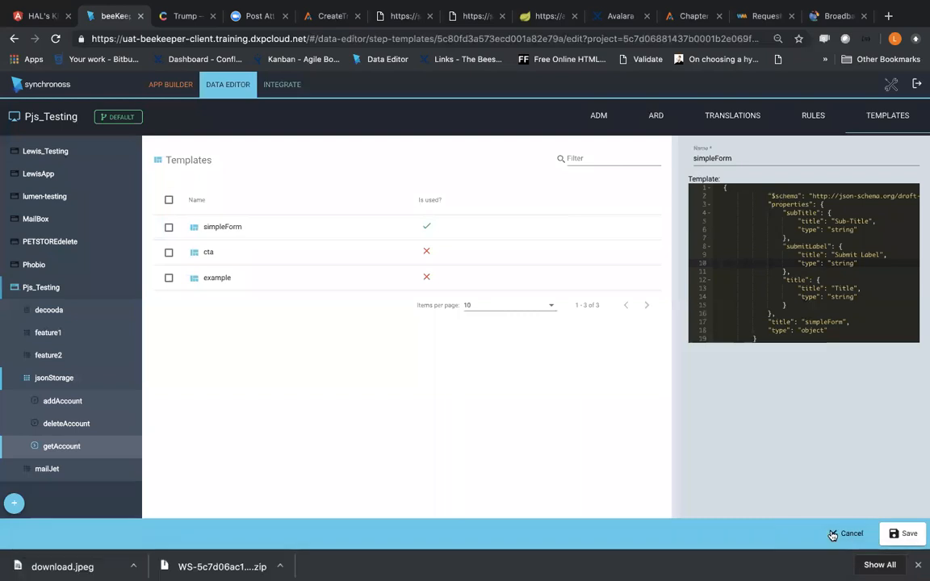
{"action": "left_click", "coordinate": [845, 533]}
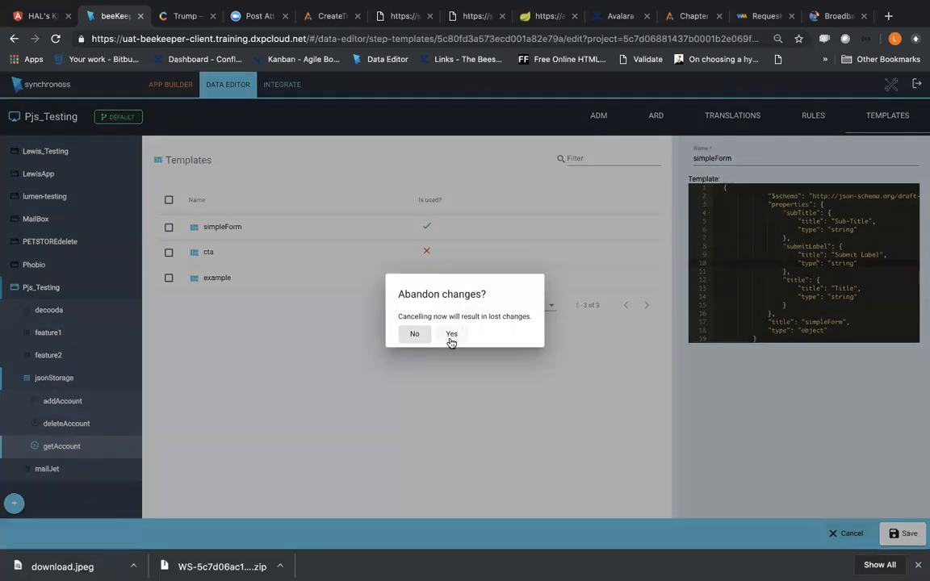
{"action": "left_click", "coordinate": [451, 336]}
Step: Switch to Notes and review the topic list in the DXP Journey Creator Q&A session note
{"action": "key", "text": "ctrl+Right"}
{"action": "key", "text": "ctrl+Right"}
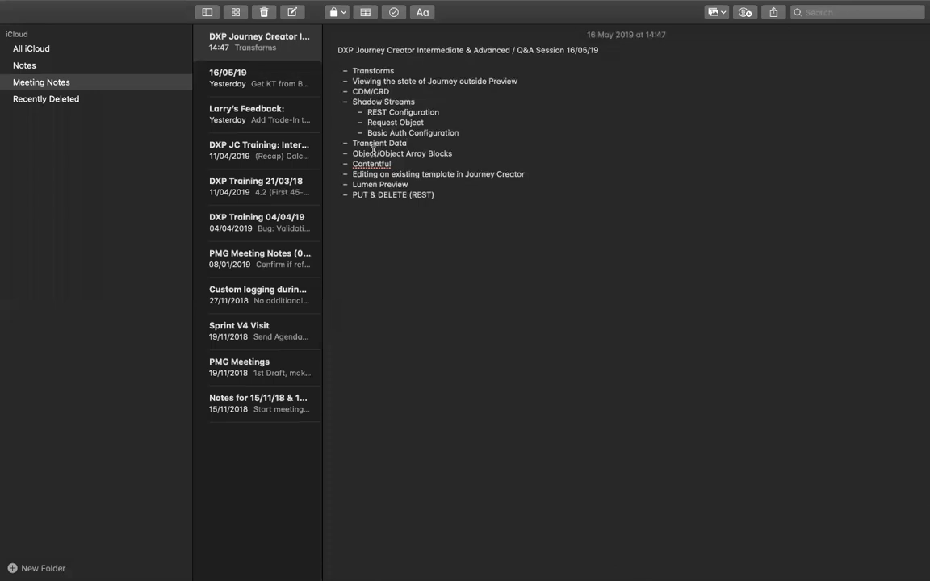
{"action": "mouse_move", "coordinate": [385, 5]}
{"action": "mouse_move", "coordinate": [469, 33]}
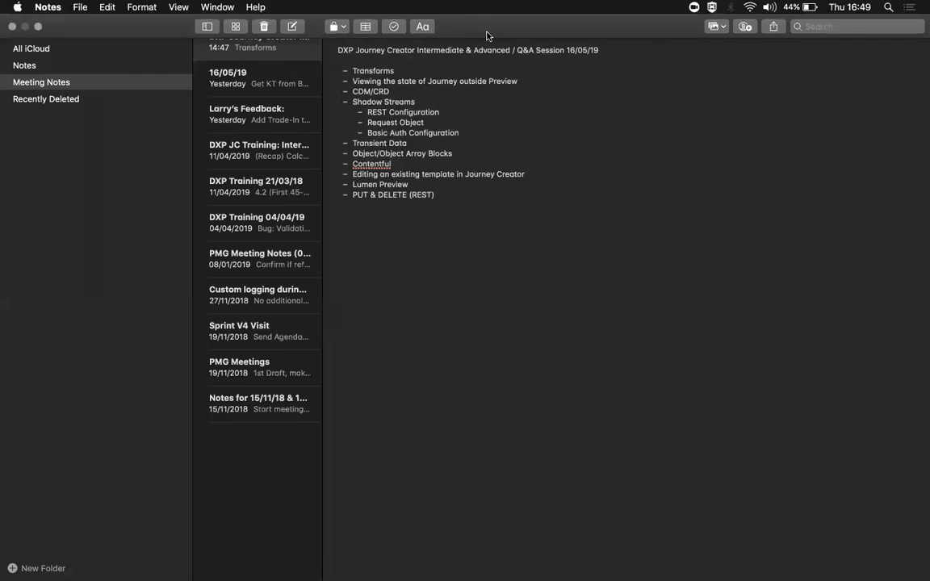